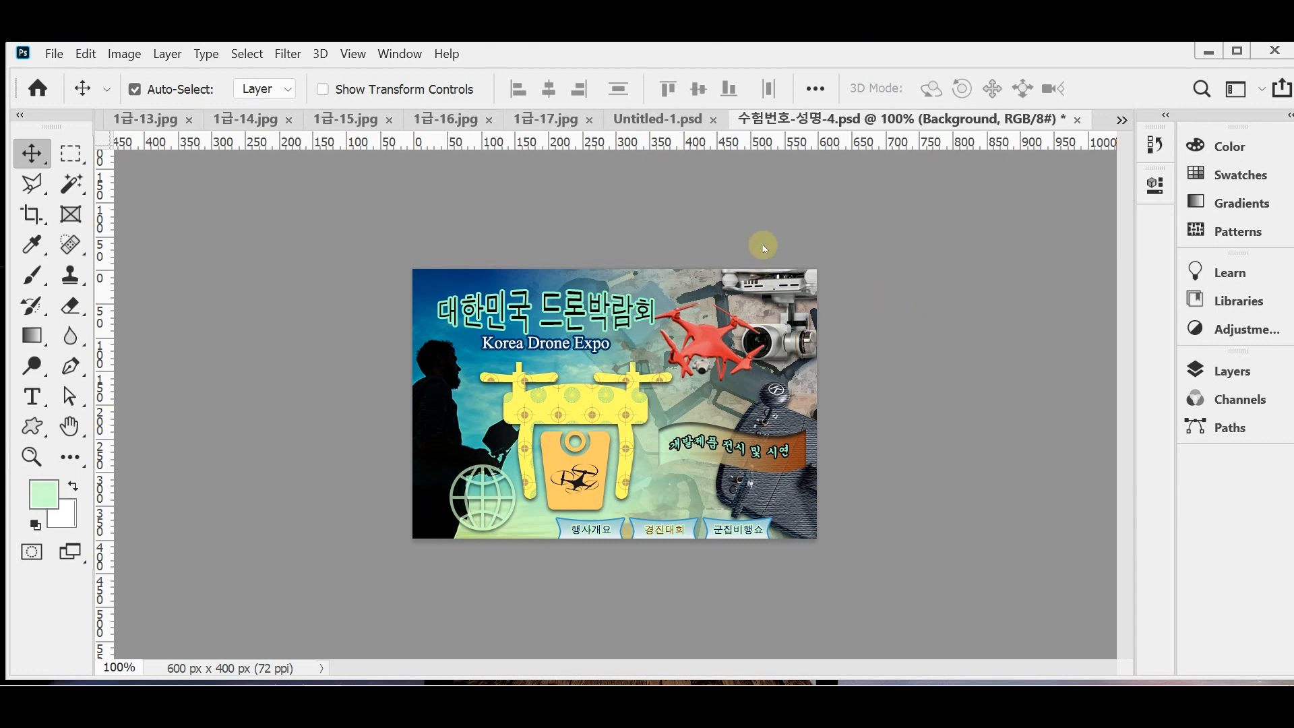
# Examine the source images from 1급-12.jpg through 1급-17.jpg
pyautogui.click(150, 120)
pyautogui.click(155, 120)
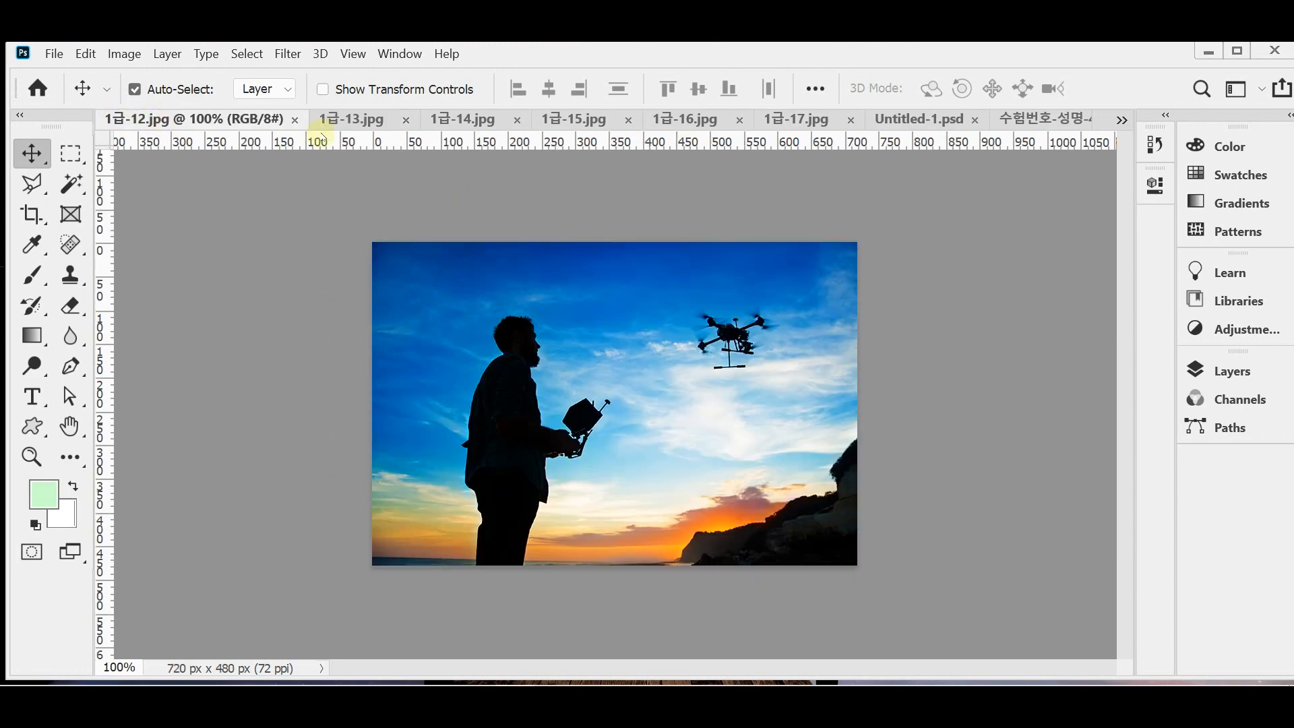
pyautogui.click(357, 120)
pyautogui.click(471, 120)
pyautogui.click(581, 120)
pyautogui.click(695, 120)
pyautogui.click(794, 122)
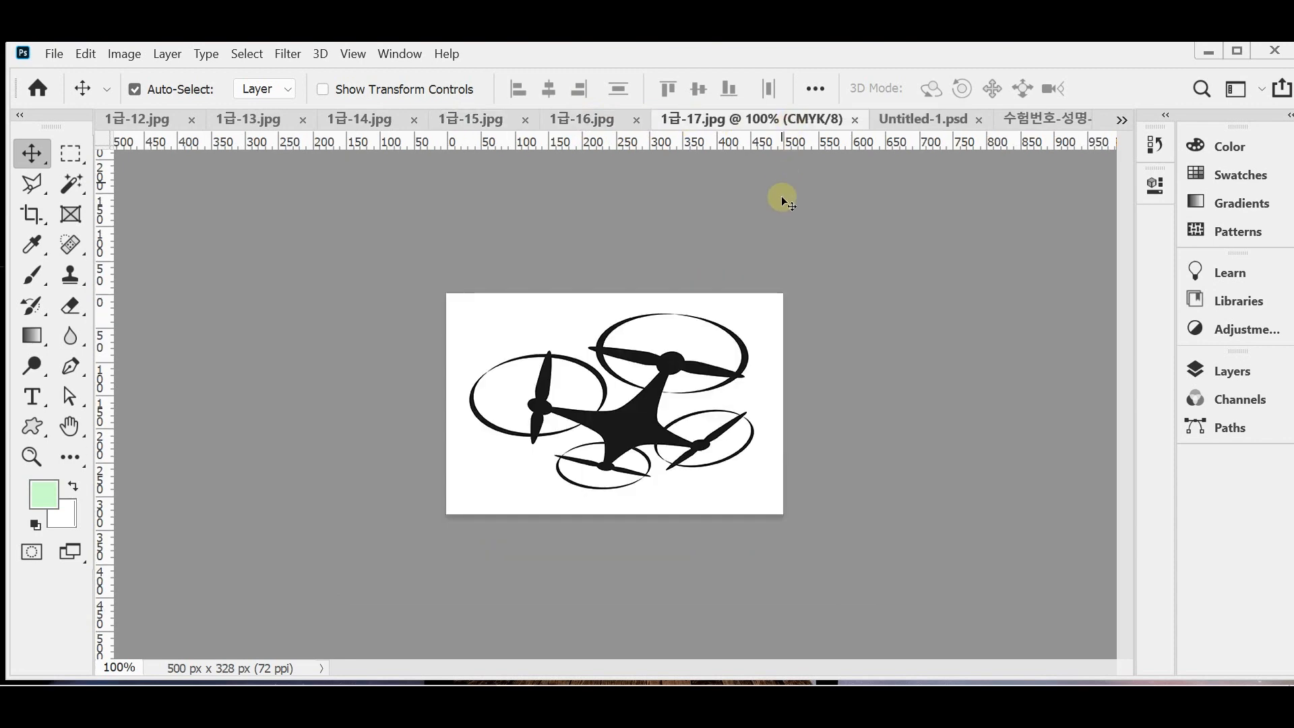
pyautogui.click(149, 125)
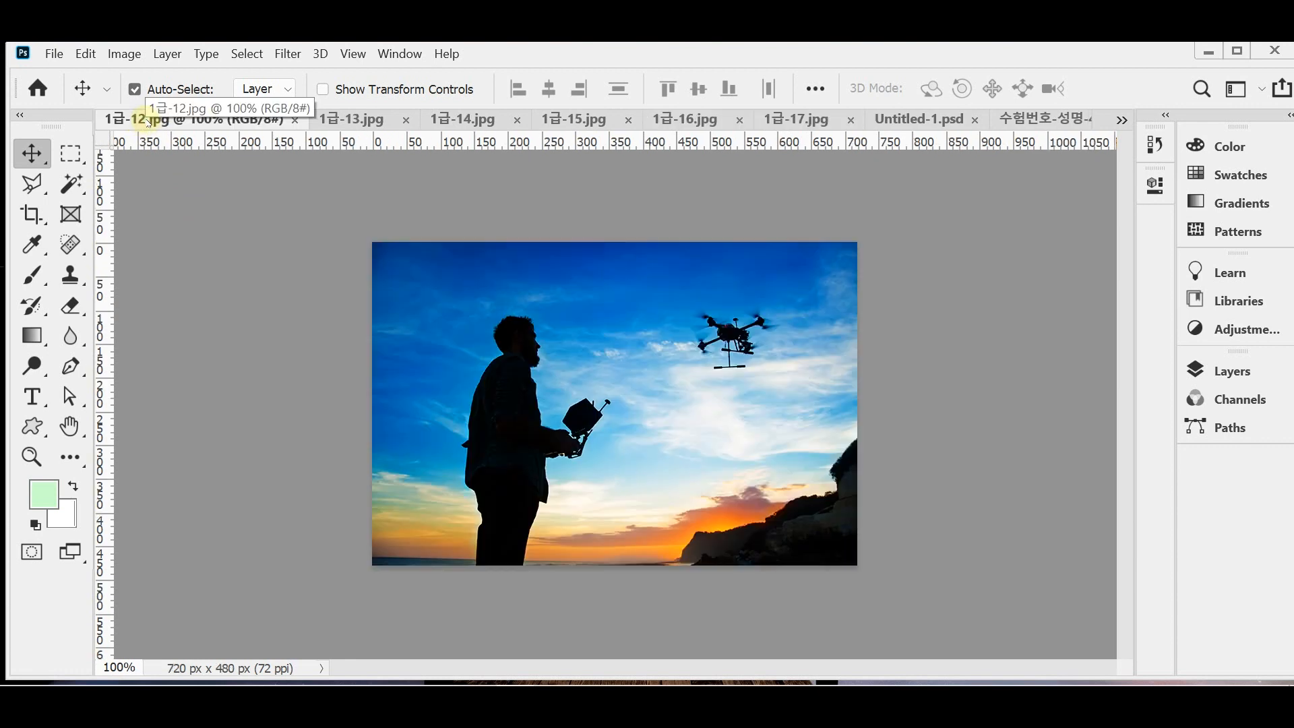
# Create a new 600 × 400 pixel document at 72 pixels/inch in RGB Color with a white background
pyautogui.hotkey('ctrl', 'n')
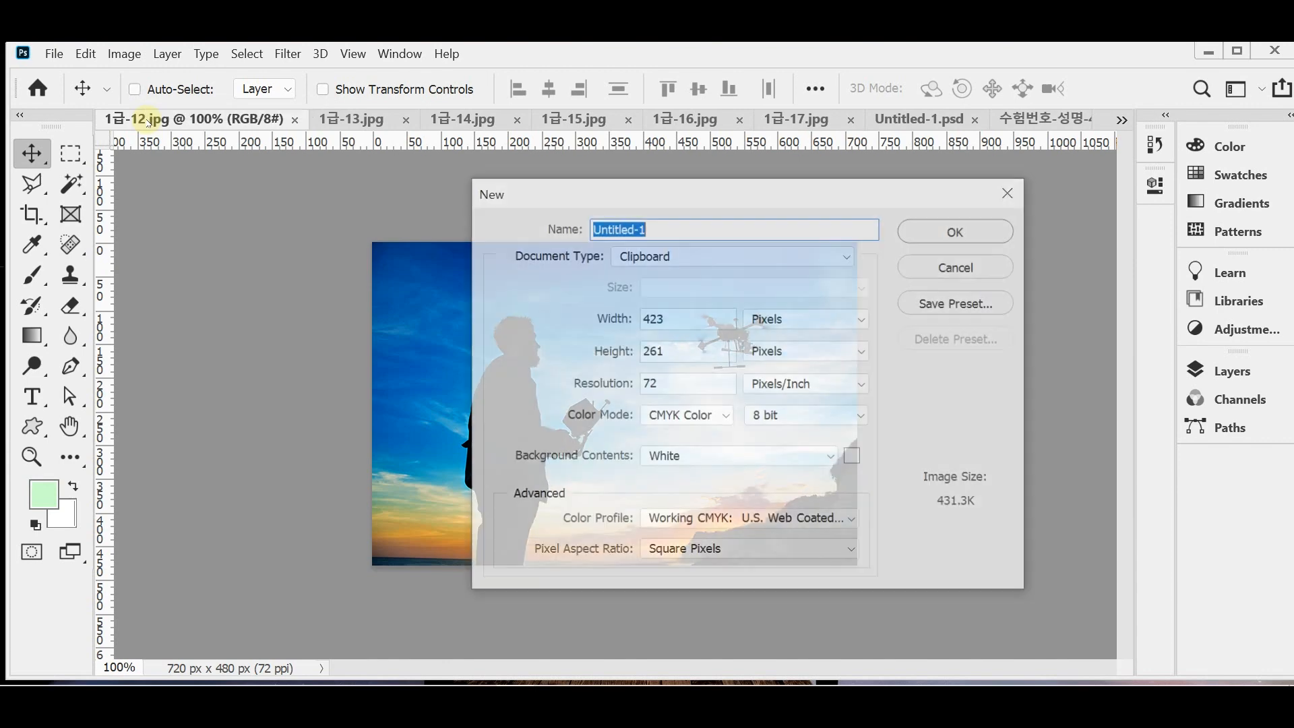
pyautogui.click(679, 319)
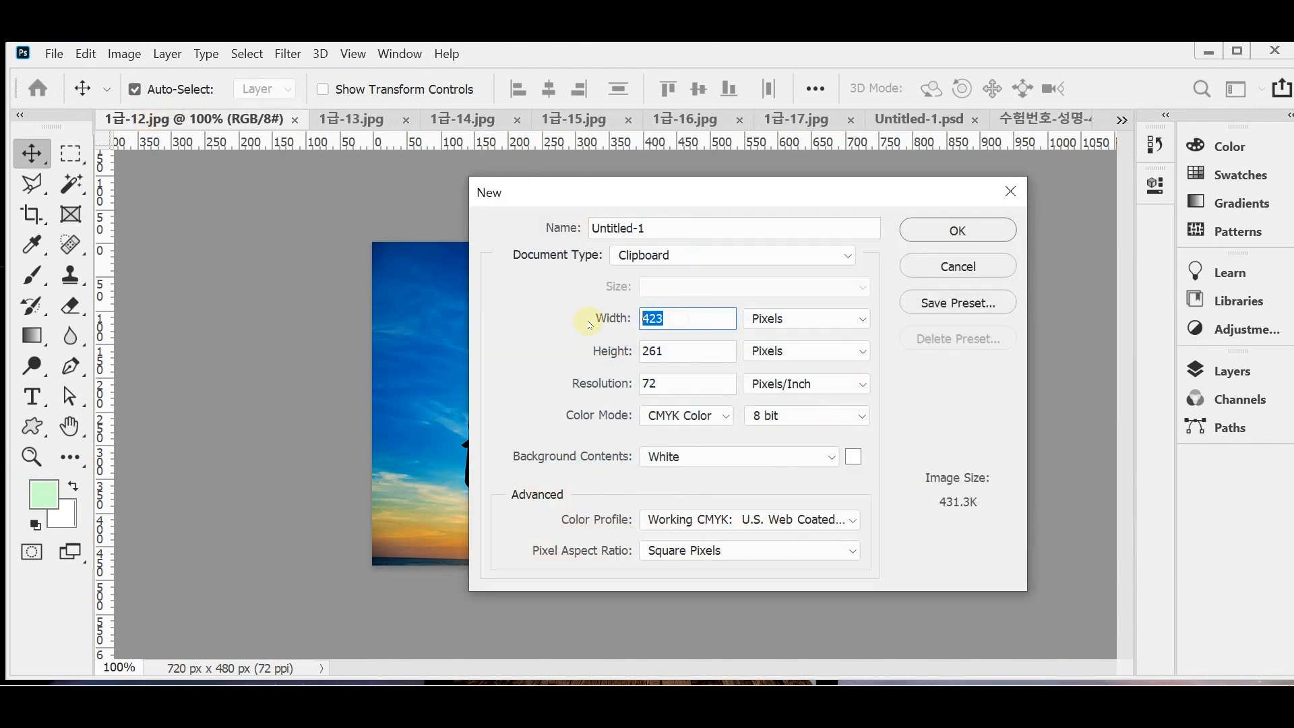
pyautogui.write('600')
pyautogui.press('Tab')
pyautogui.press('Tab')
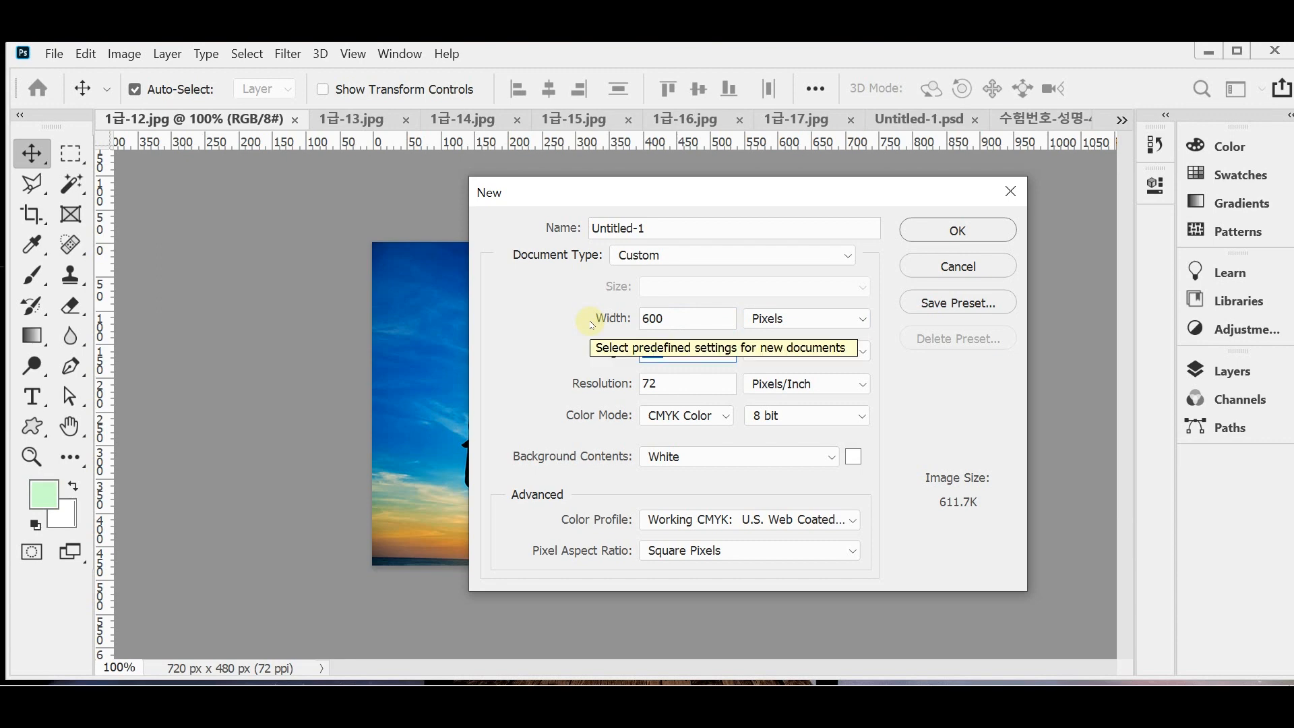
pyautogui.write('400')
pyautogui.press('Tab')
pyautogui.press('Tab')
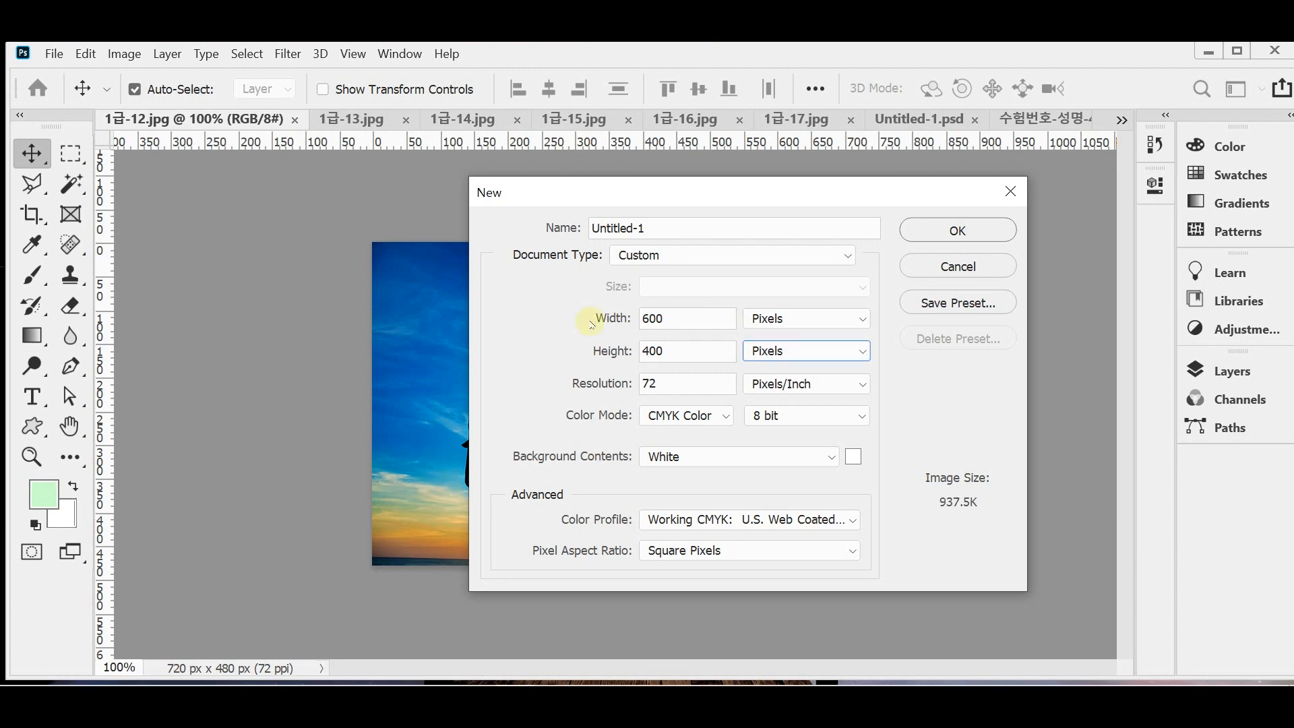
pyautogui.press('Tab')
pyautogui.click(696, 417)
pyautogui.click(674, 470)
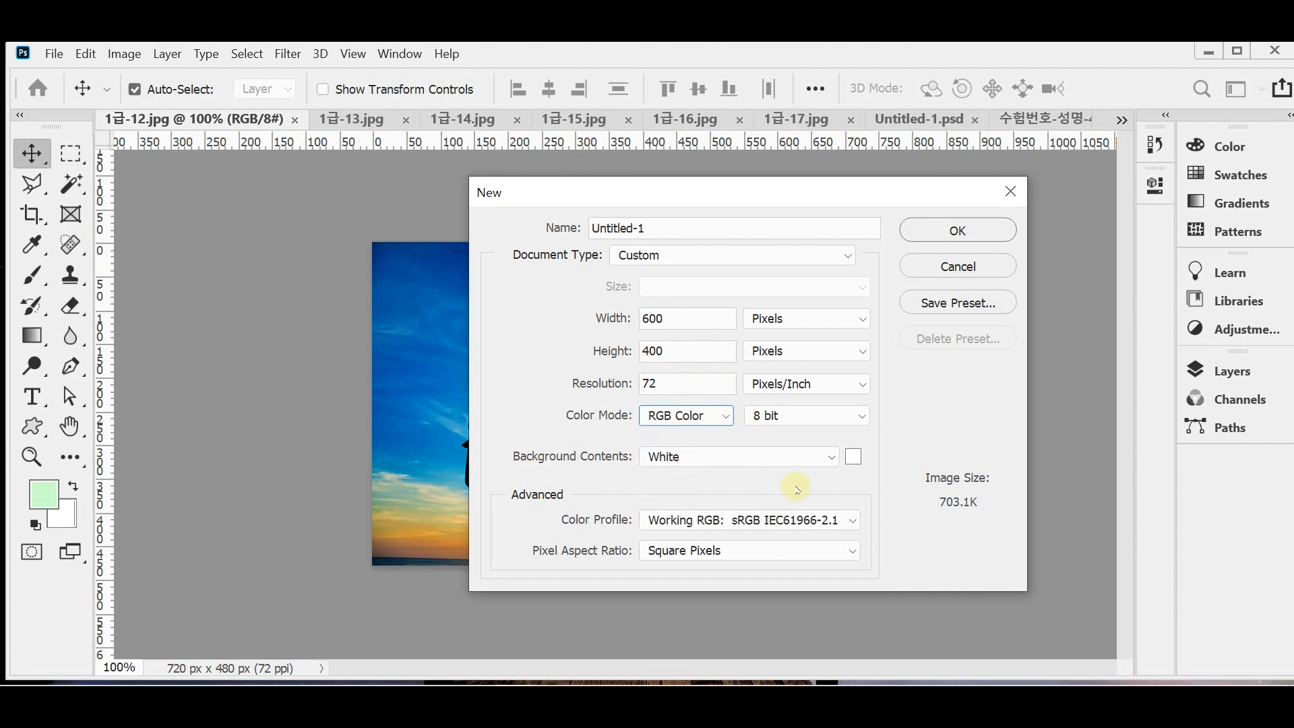
pyautogui.press('Return')
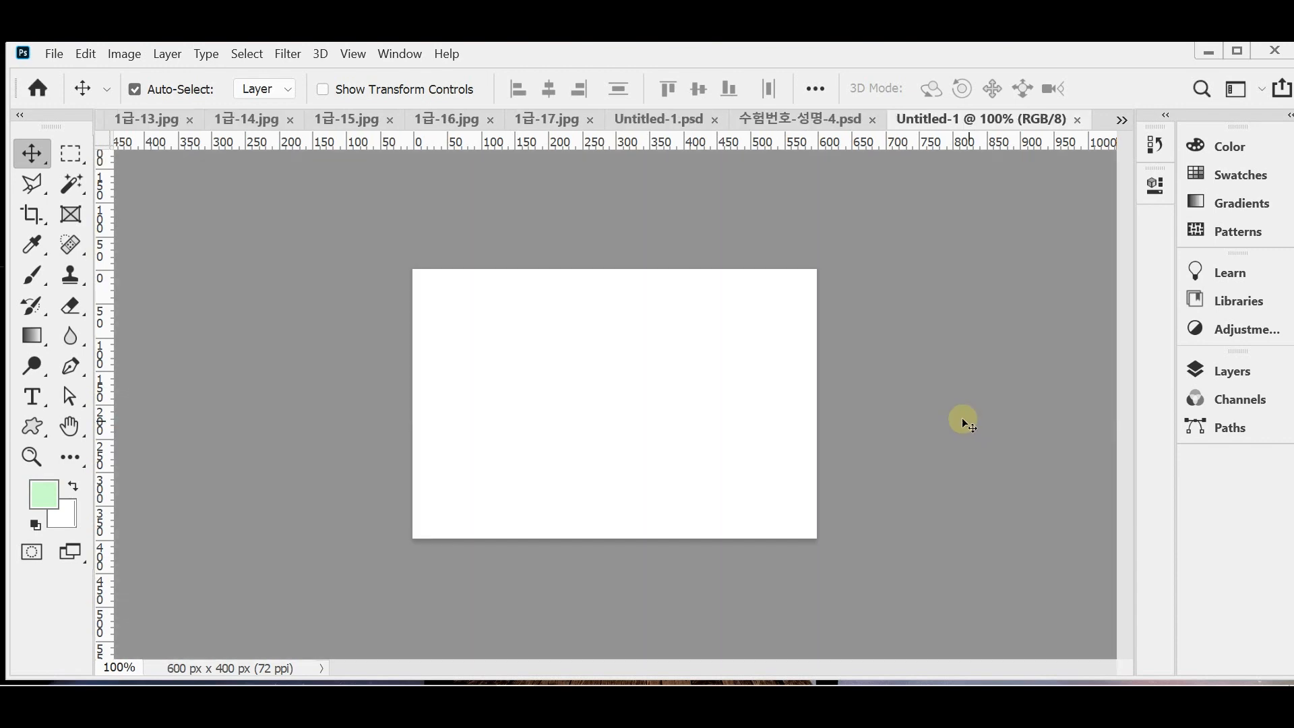
# Show the grid over the blank canvas, keeping the rulers on
pyautogui.hotkey('ctrl', 'r')
pyautogui.hotkey('ctrl', 'r')
pyautogui.hotkey('ctrl', "'")
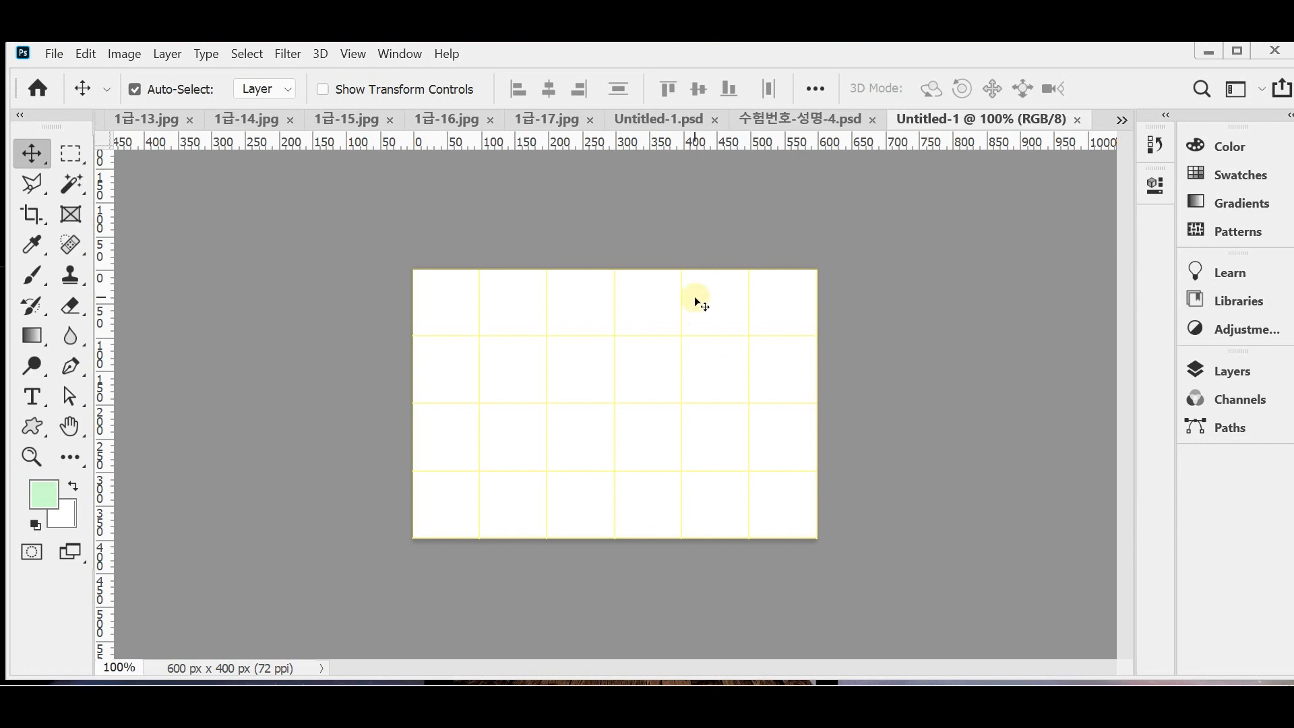
# Fill the background with the foreground color #ccffcc
pyautogui.click(47, 497)
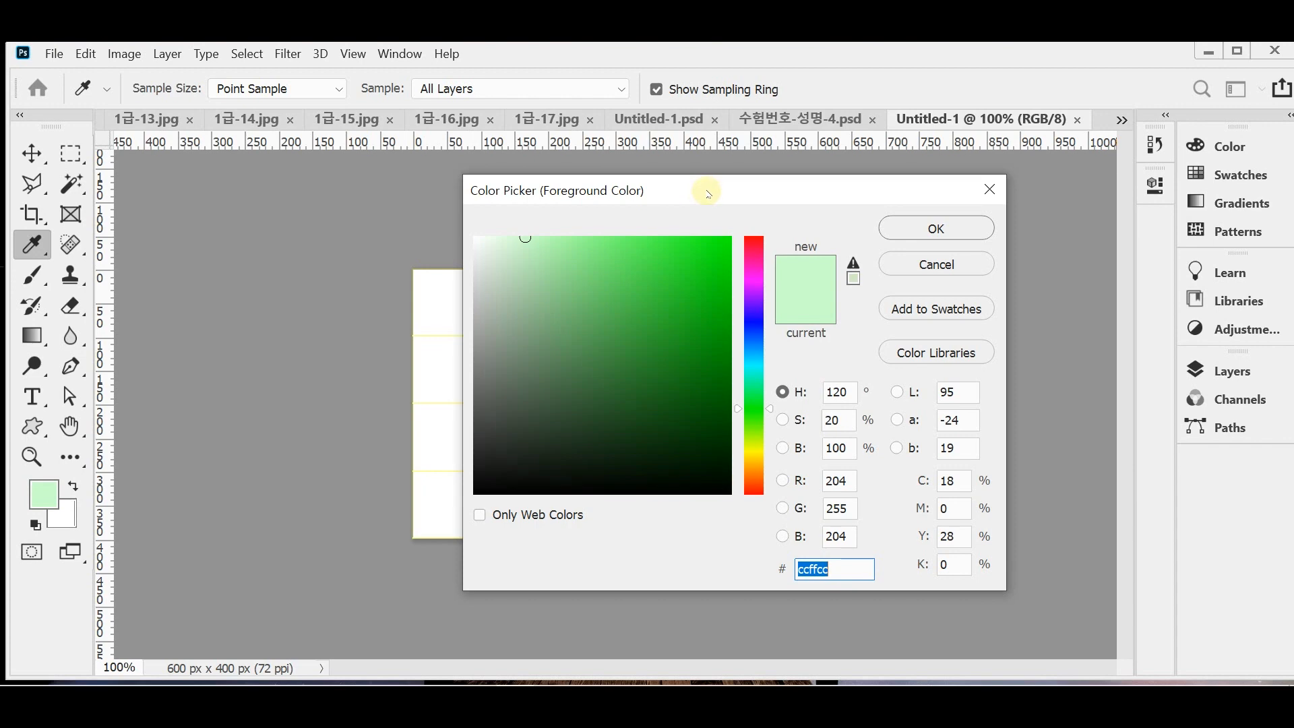
pyautogui.press('Return')
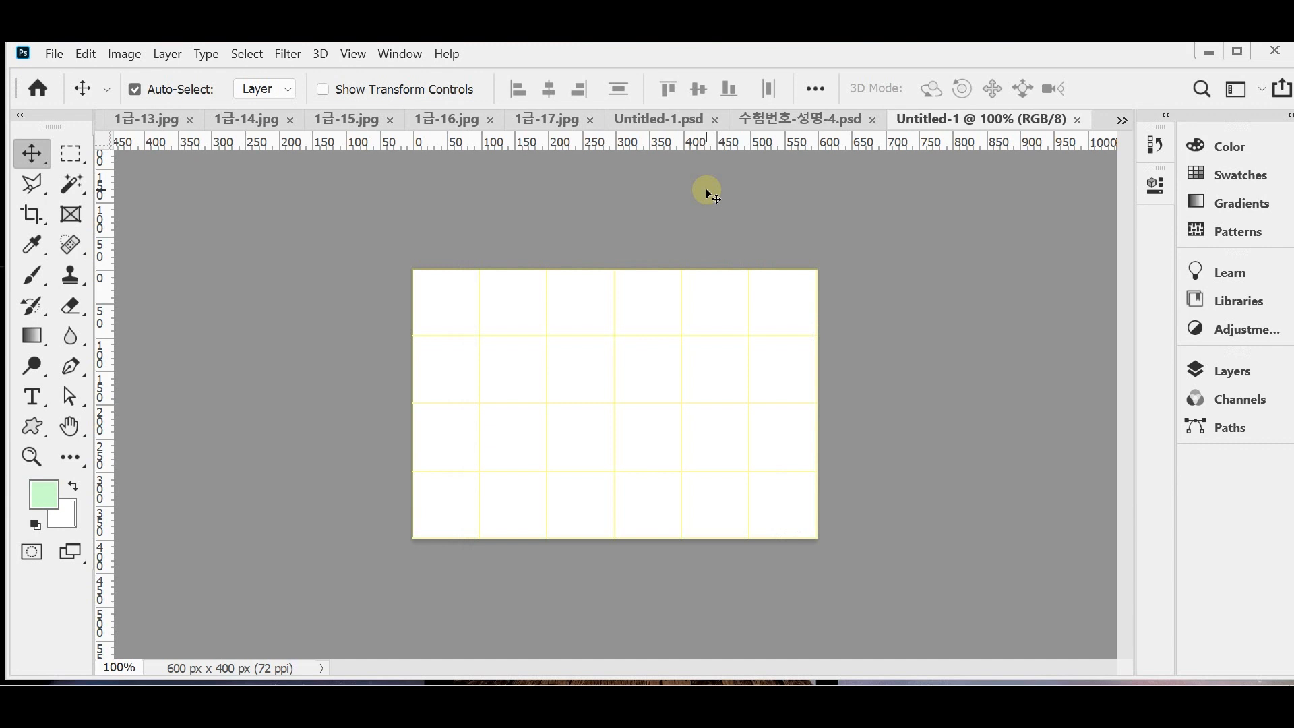
pyautogui.hotkey('alt', 'BackSpace')
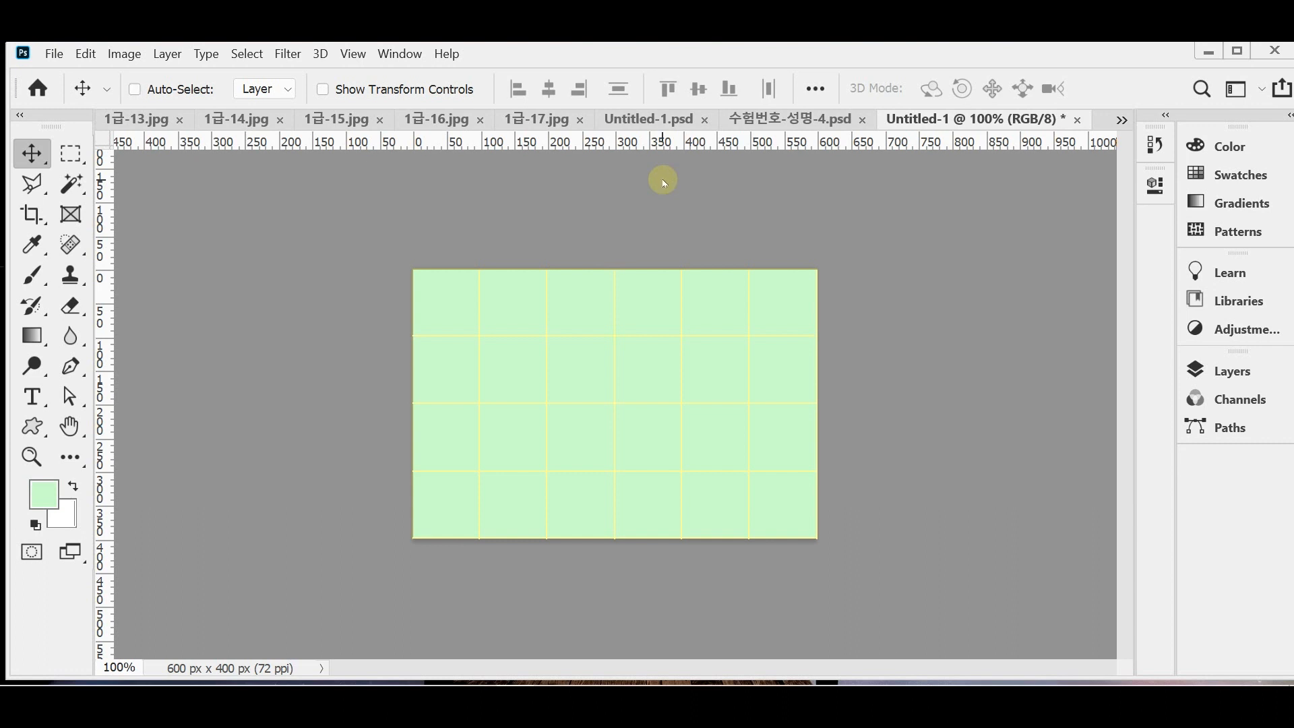
# Save the document as Photoshop file 수험번호-성명-4 in the 임시 folder on the desktop
pyautogui.hotkey('ctrl', 'shift', 's')
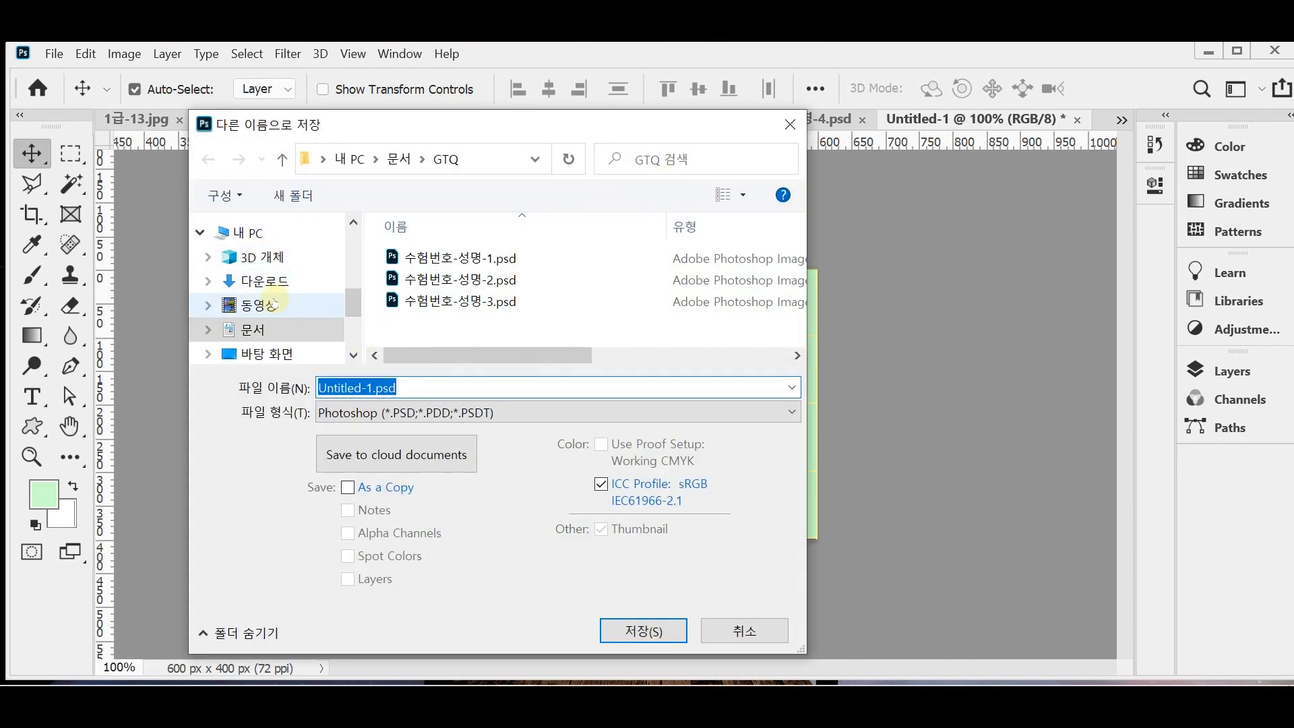
pyautogui.click(270, 354)
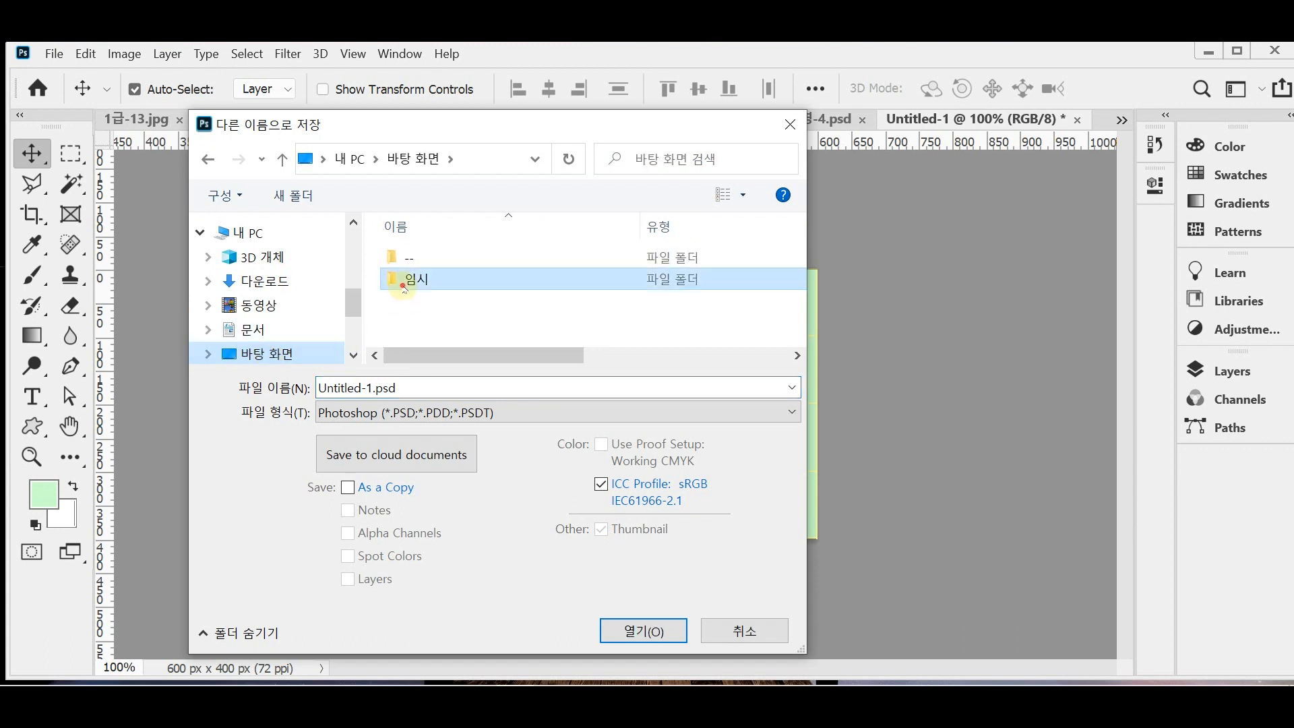
pyautogui.doubleClick(404, 281)
pyautogui.click(480, 280)
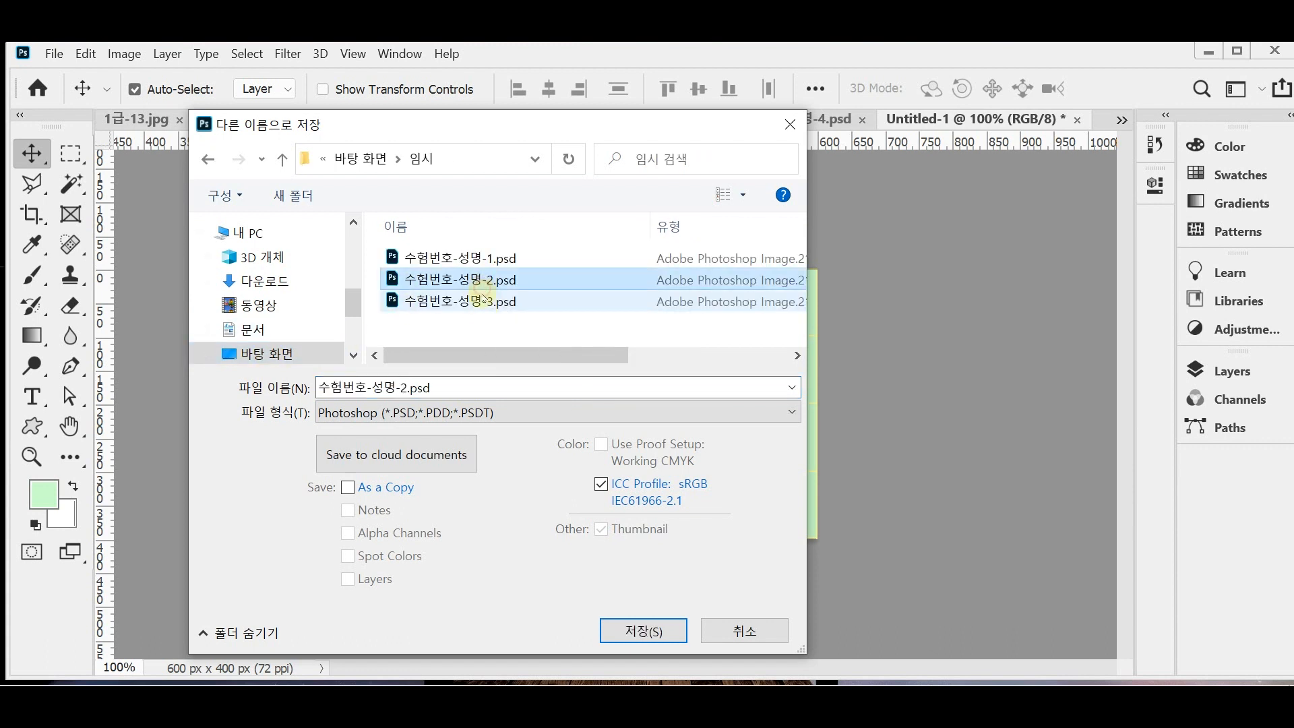
pyautogui.click(487, 302)
pyautogui.click(425, 386)
pyautogui.moveTo(401, 390); pyautogui.dragTo(496, 399)
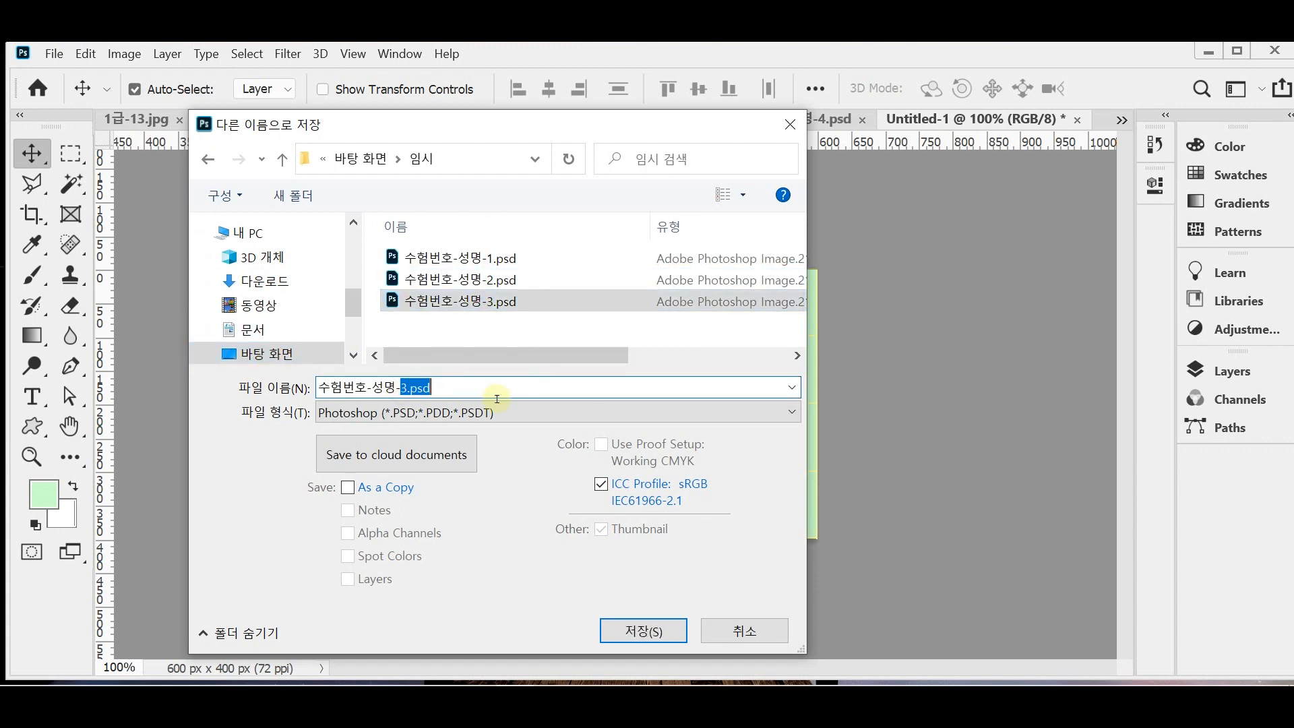
pyautogui.write('4')
pyautogui.click(618, 629)
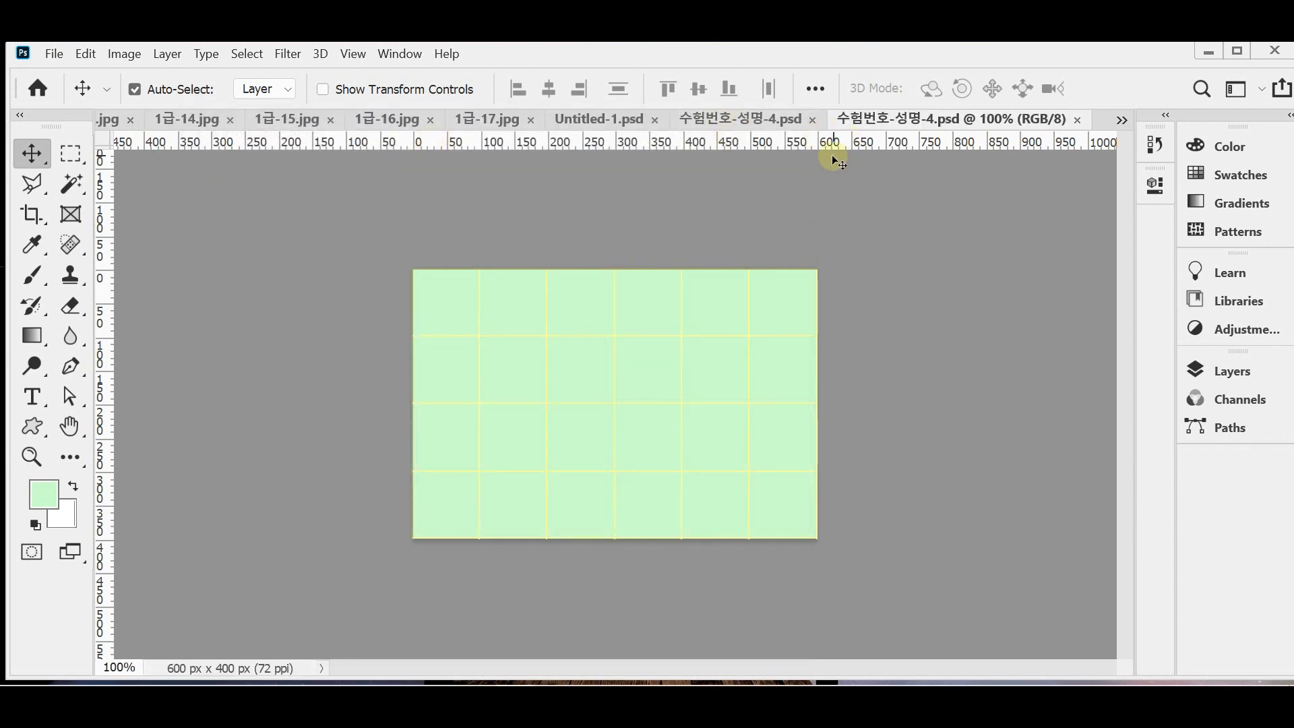
pyautogui.click(112, 122)
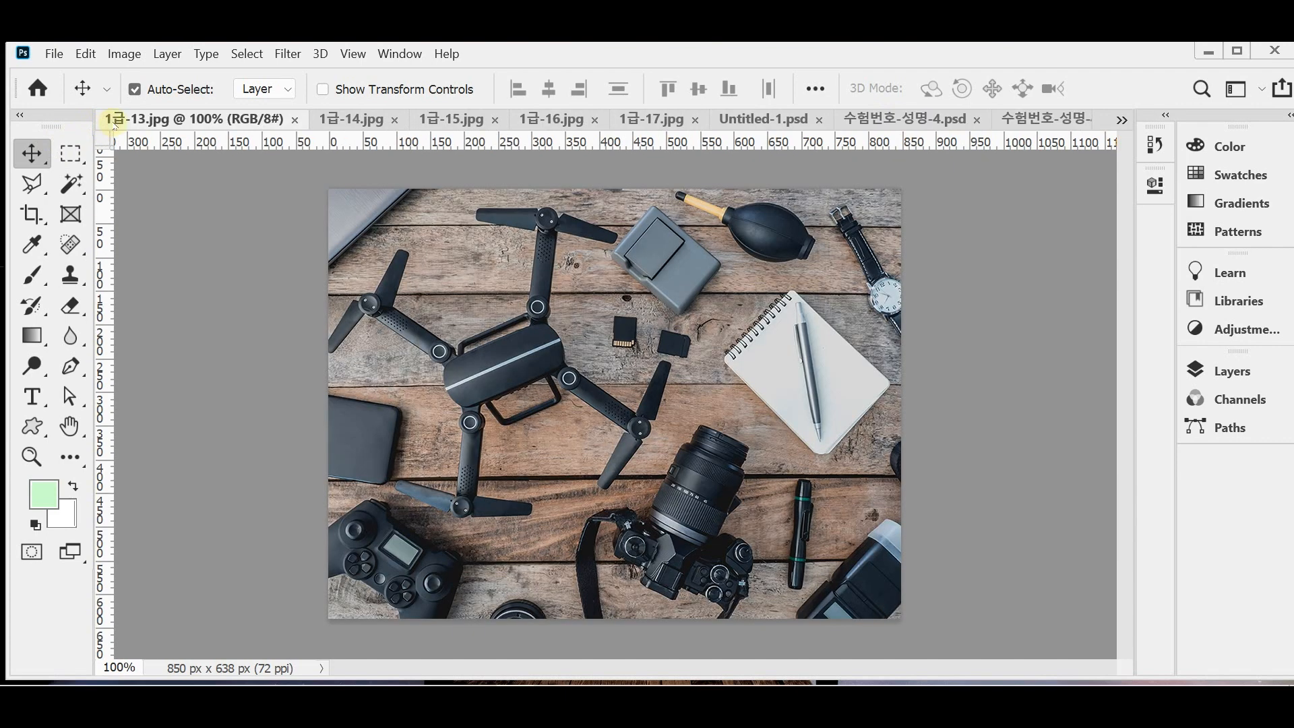
pyautogui.click(1120, 119)
pyautogui.hotkey('ctrl', 'alt', 'w')
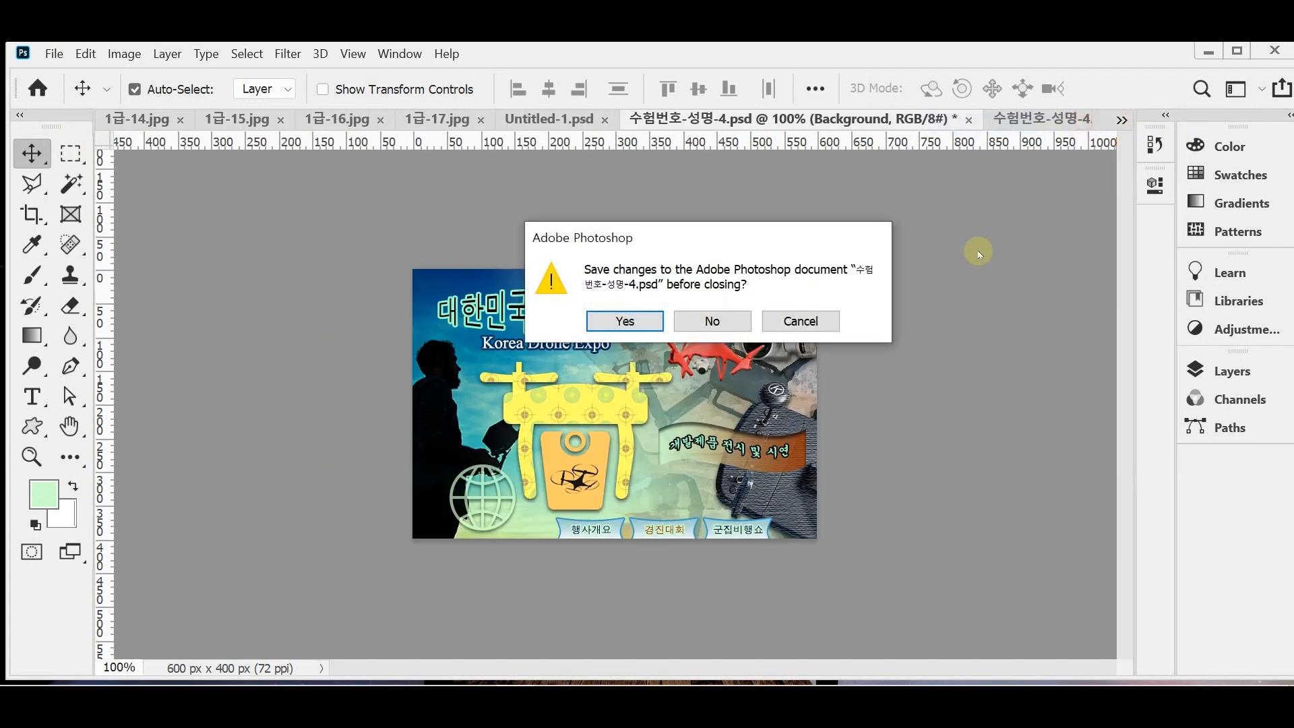
pyautogui.click(810, 326)
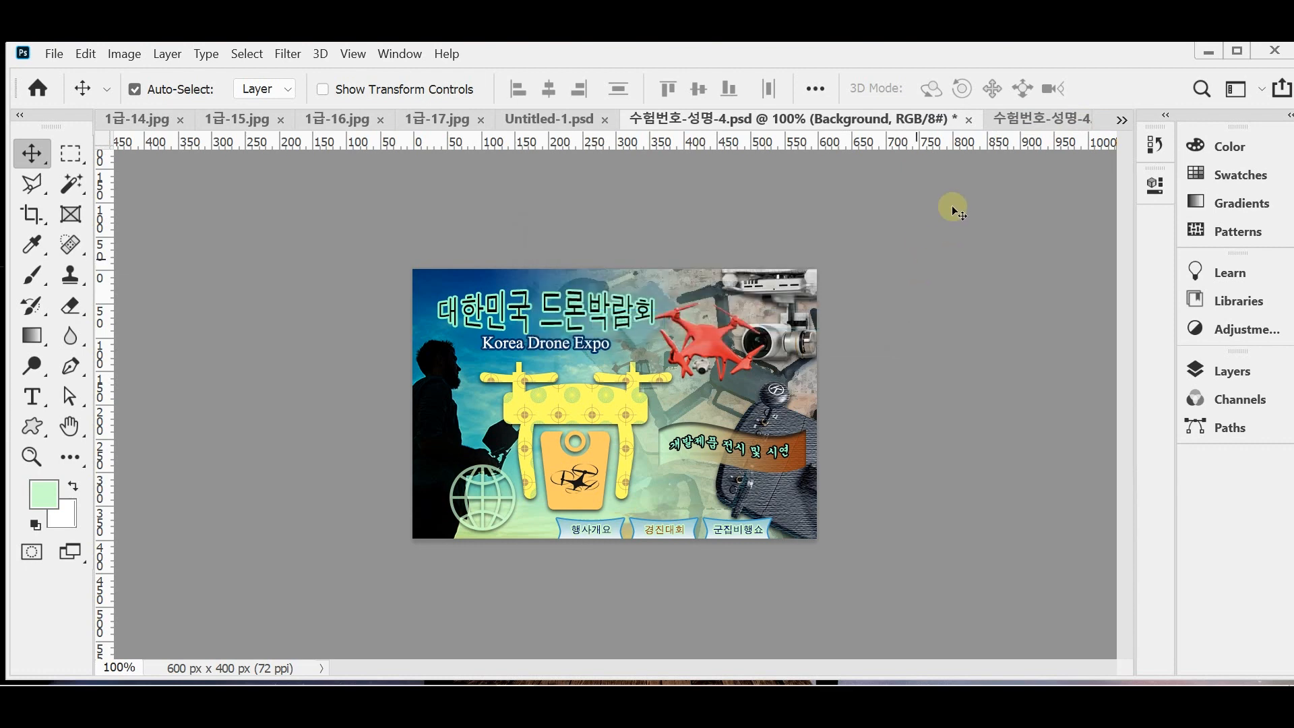
# Copy the entire 1급-12.jpg image and paste it into the new 수험번호-성명-4.psd document as a layer
pyautogui.click(1120, 119)
pyautogui.click(1097, 129)
pyautogui.hotkey('ctrl', 'a')
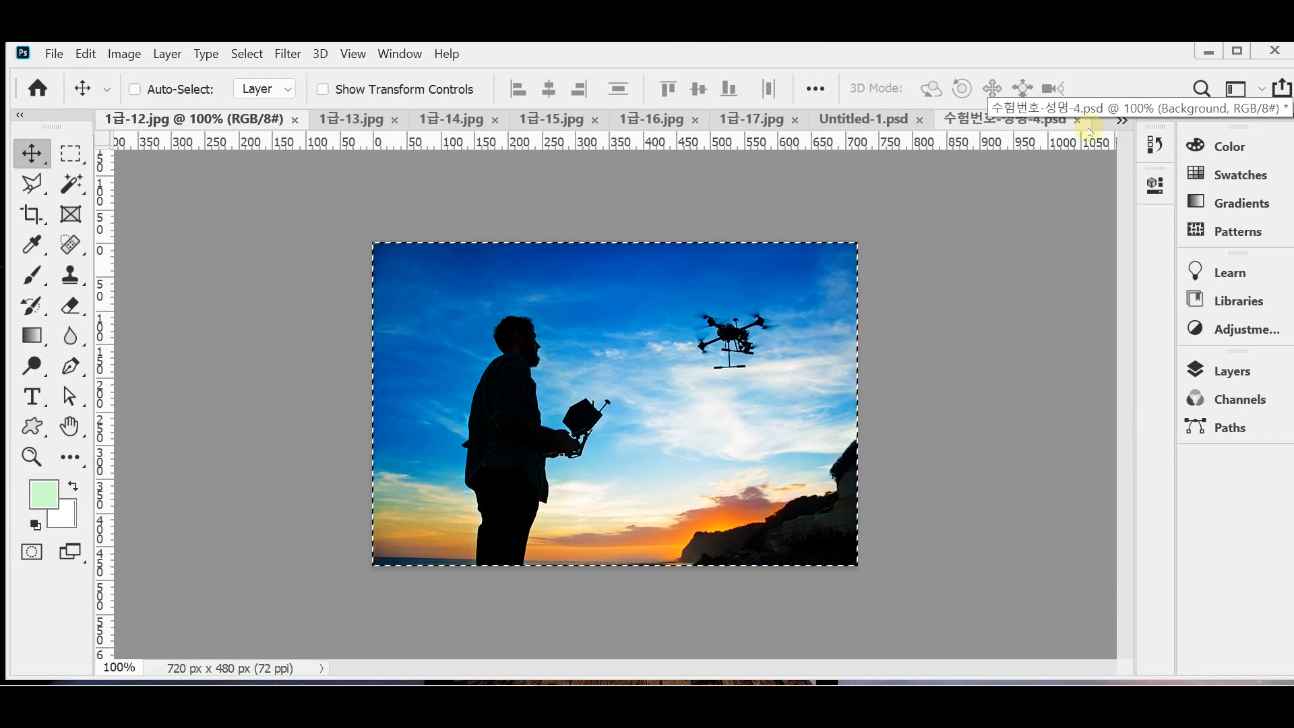
pyautogui.click(1088, 123)
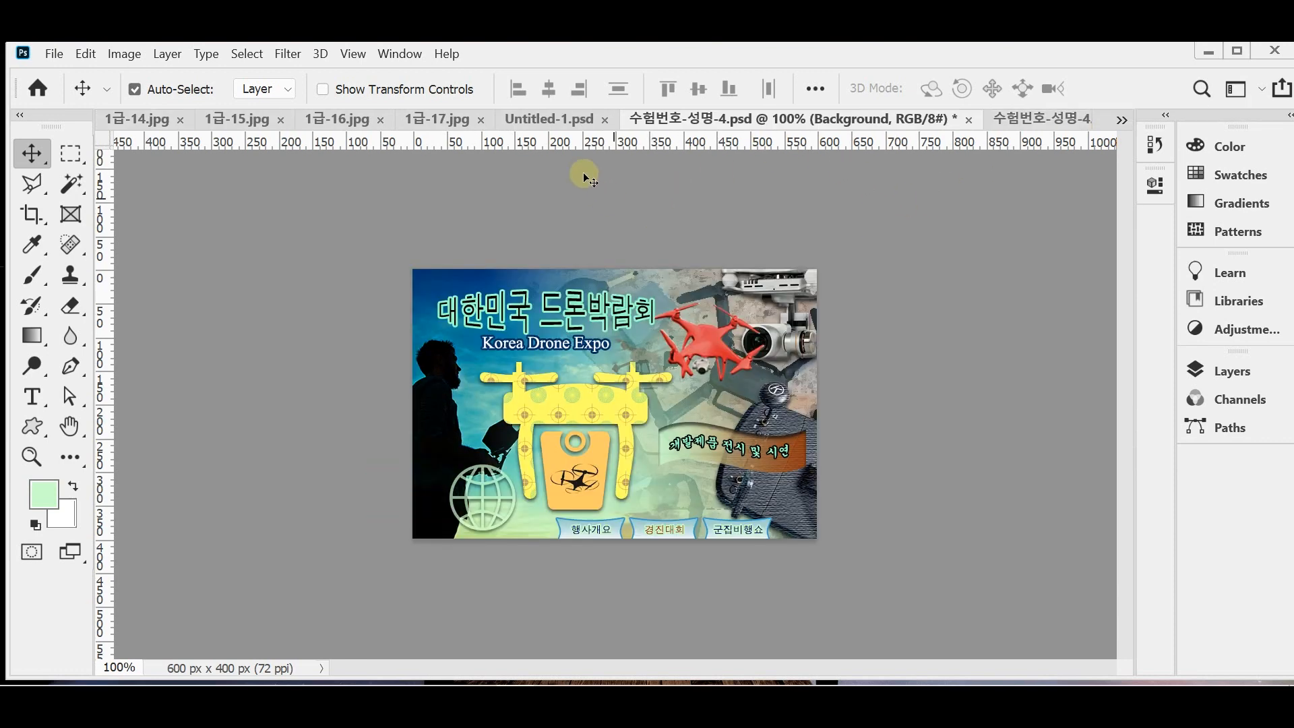
pyautogui.click(1021, 125)
pyautogui.hotkey('ctrl', 'v')
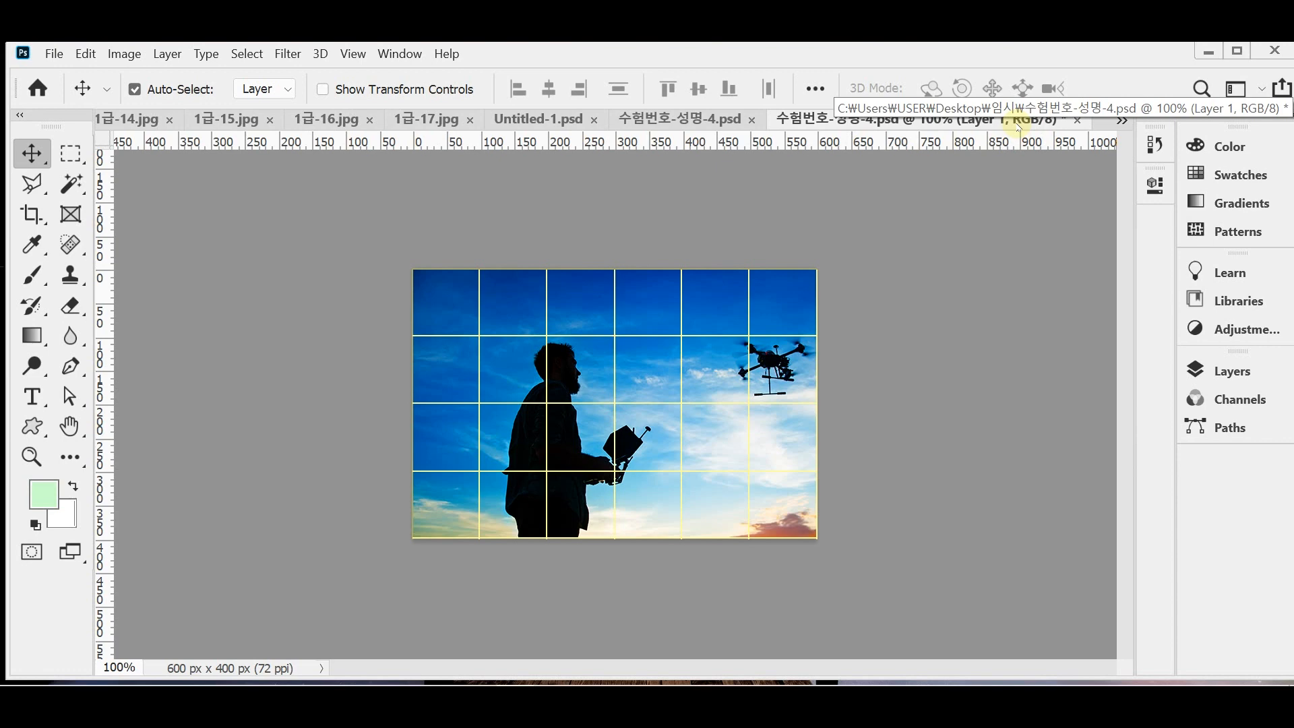
pyautogui.hotkey('ctrl', 't')
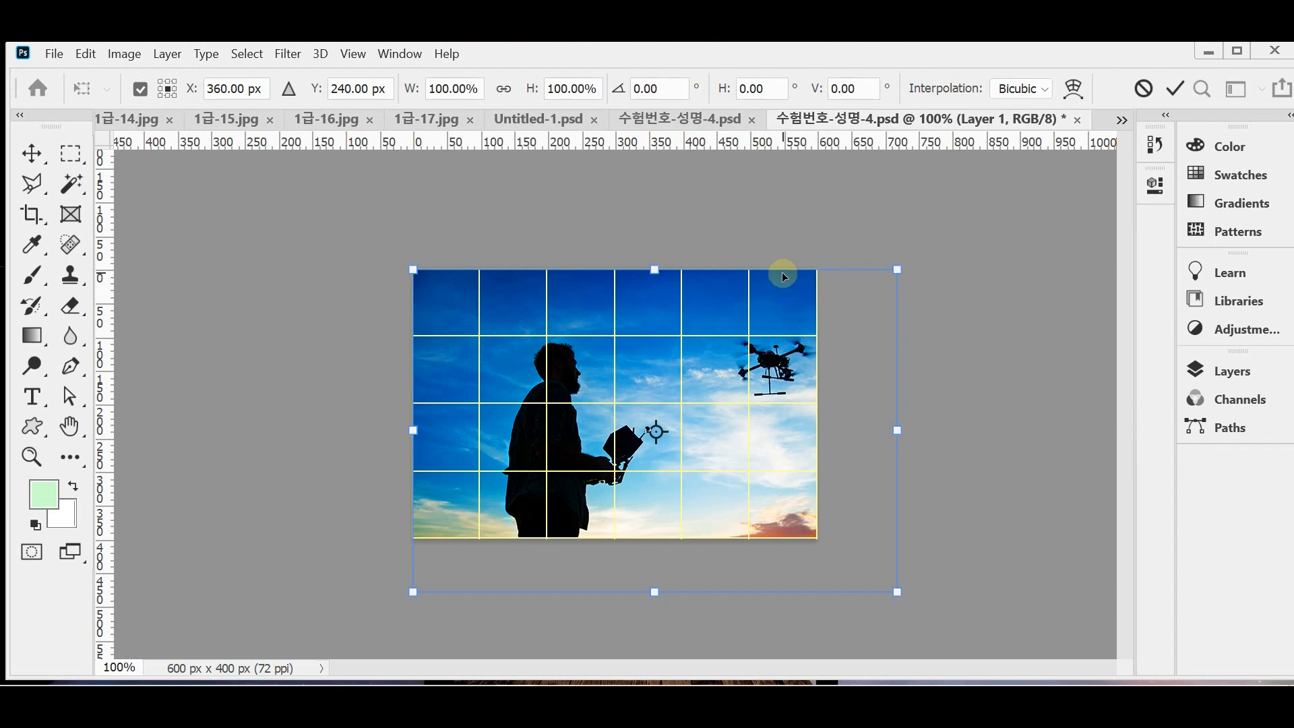
pyautogui.press('Return')
# Float the finished sample and the new document in side-by-side windows and show the grid on the sample
pyautogui.moveTo(653, 118); pyautogui.dragTo(196, 208)
pyautogui.moveTo(897, 118); pyautogui.dragTo(690, 200)
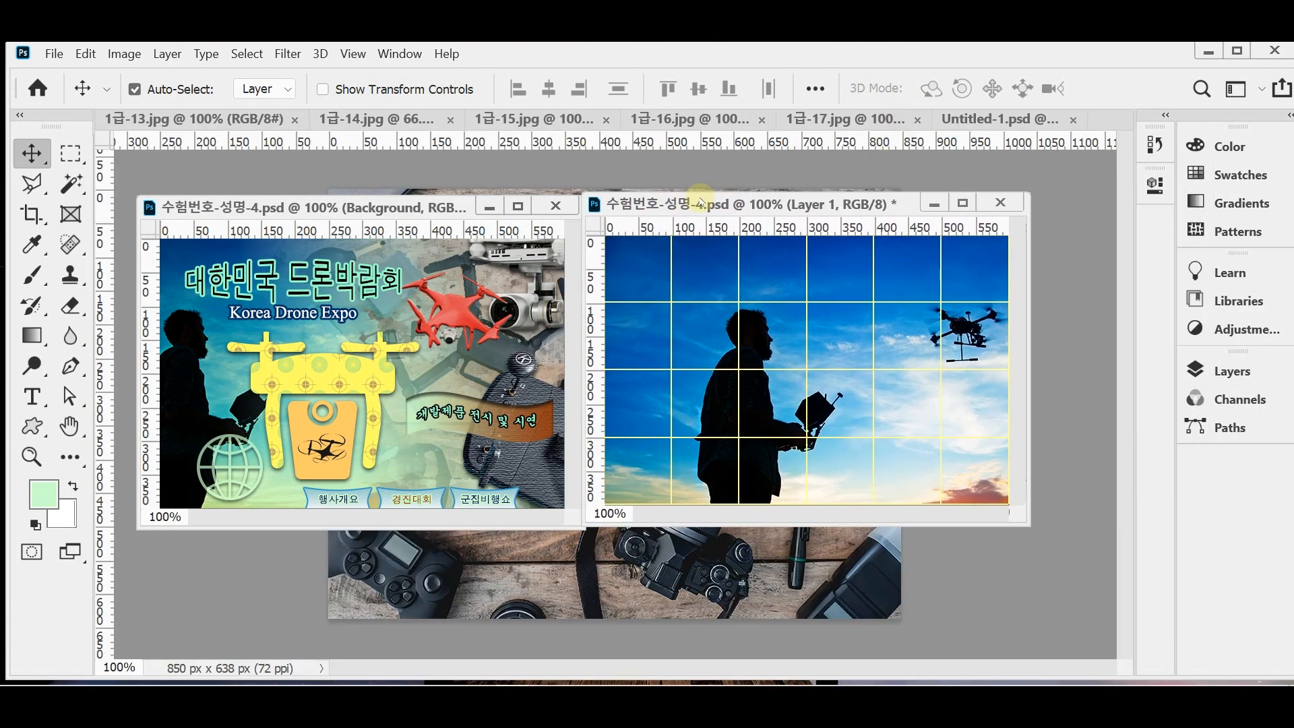
pyautogui.moveTo(371, 209); pyautogui.dragTo(361, 206)
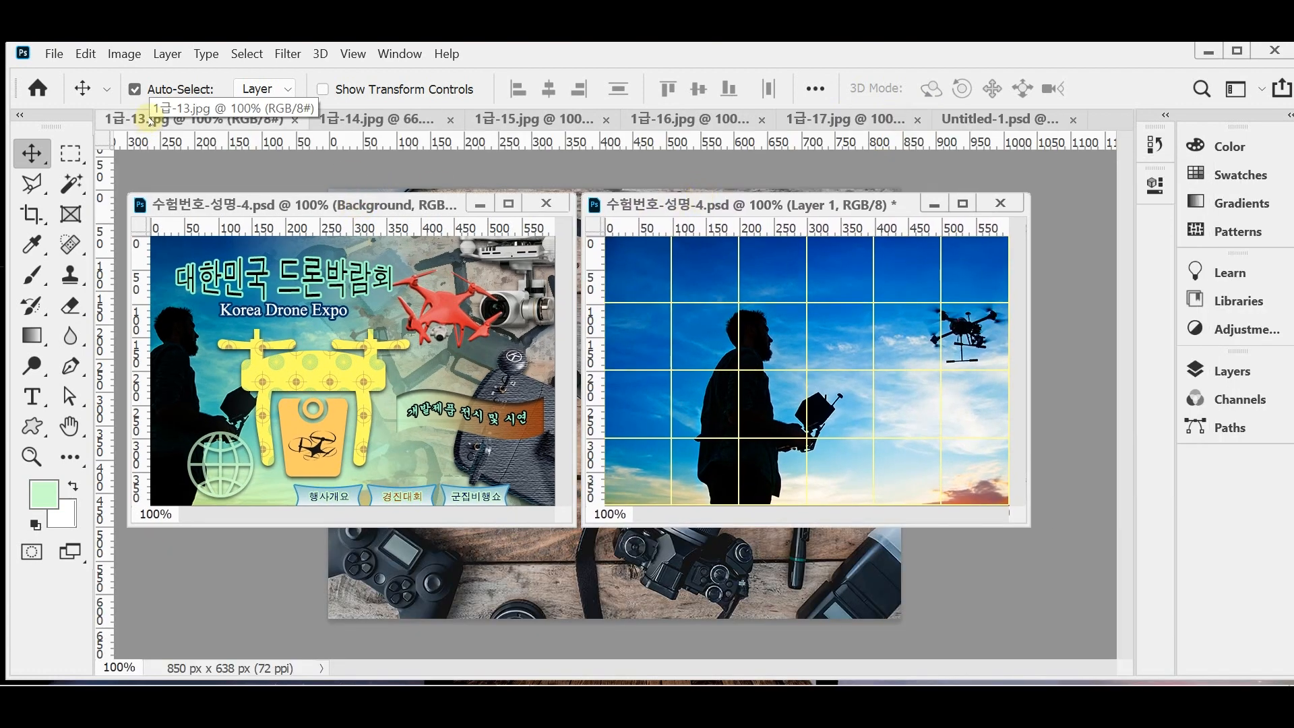
pyautogui.keyDown('alt'); pyautogui.click(437, 168); pyautogui.keyUp('alt')
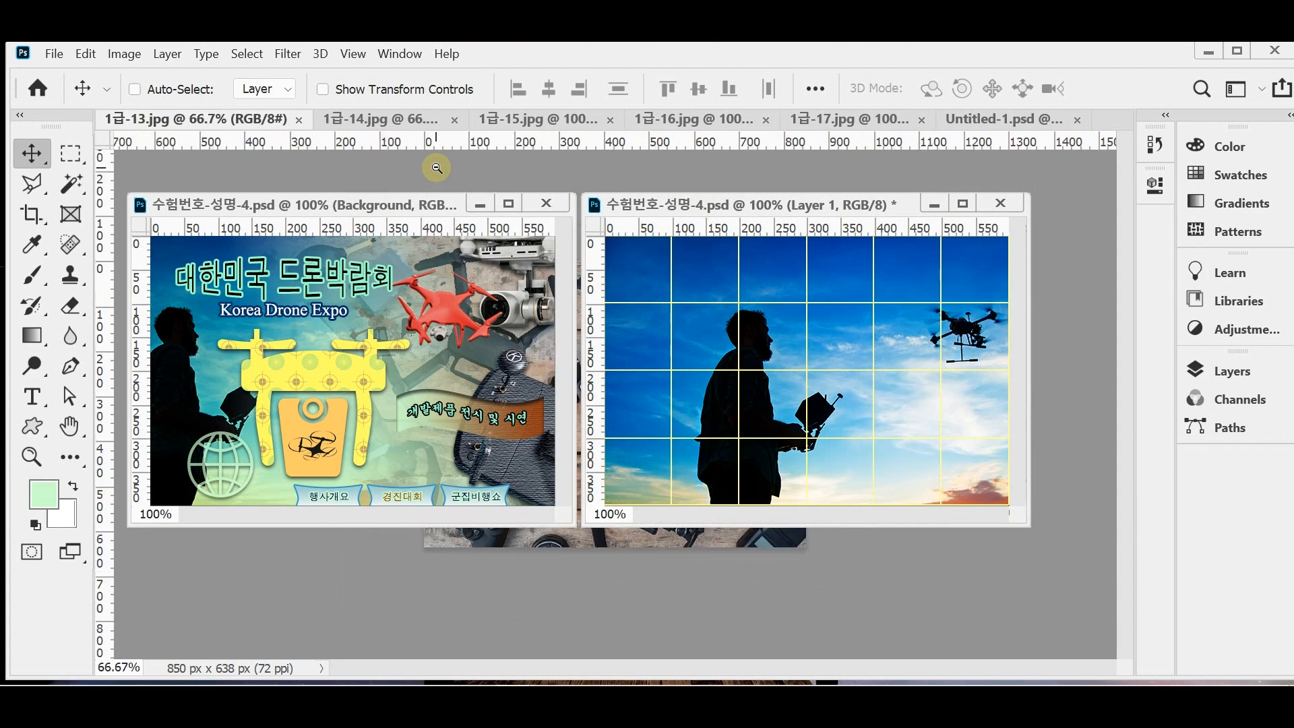
pyautogui.keyDown('alt'); pyautogui.click(435, 166); pyautogui.keyUp('alt')
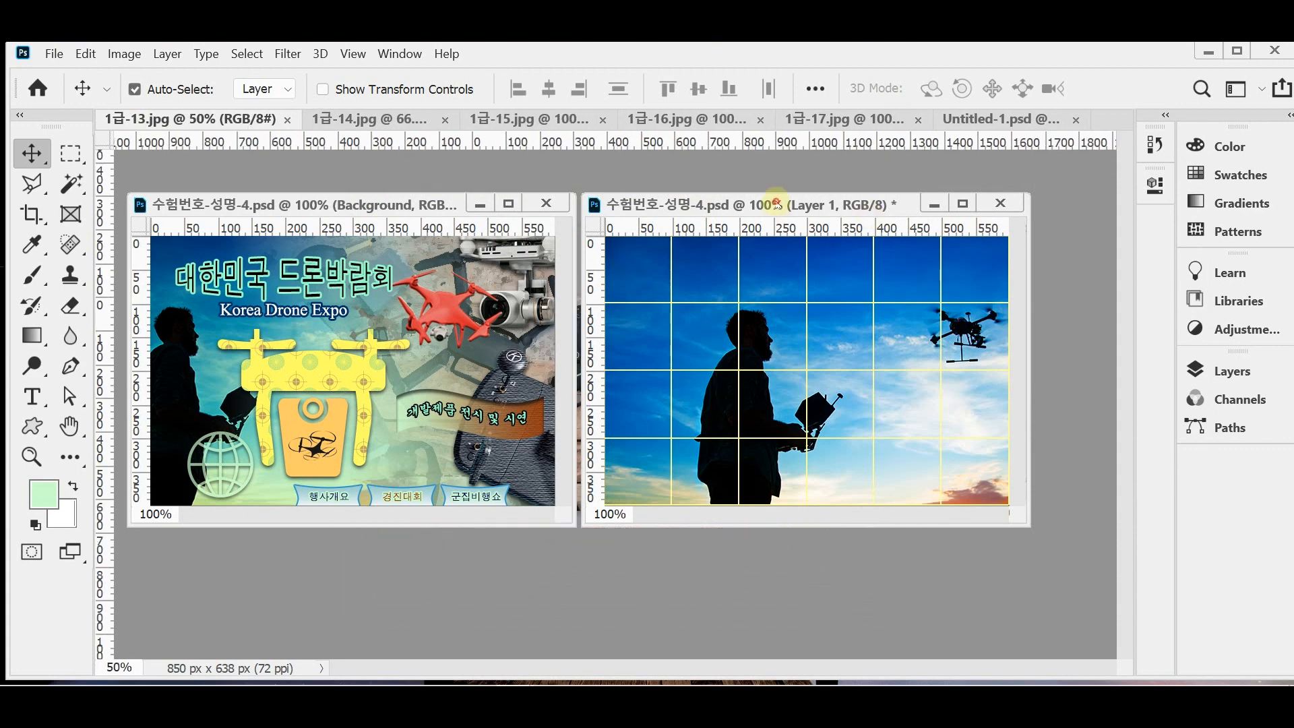
pyautogui.moveTo(950, 251); pyautogui.dragTo(381, 353)
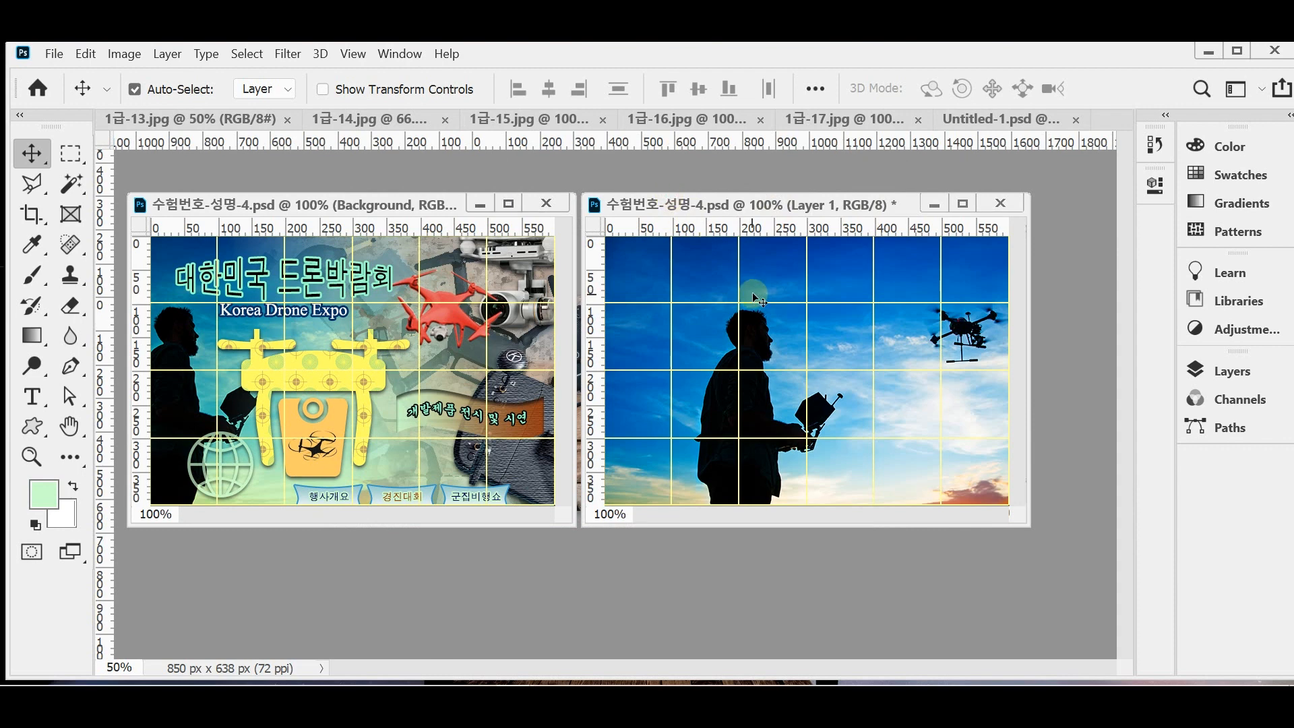
# Scale the silhouette photo layer to 95%, move it to X 182 px, Y 228 px to match the sample, and save the document
pyautogui.hotkey('ctrl', 't')
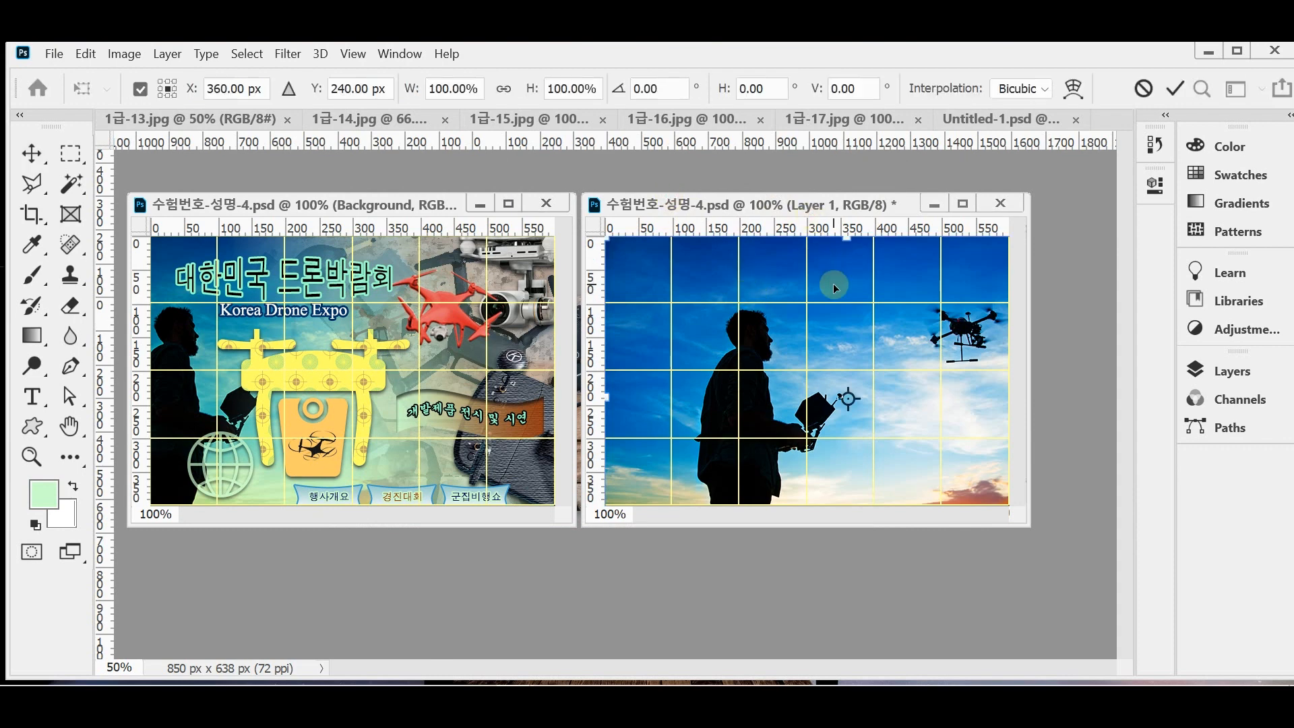
pyautogui.moveTo(939, 453); pyautogui.dragTo(843, 444)
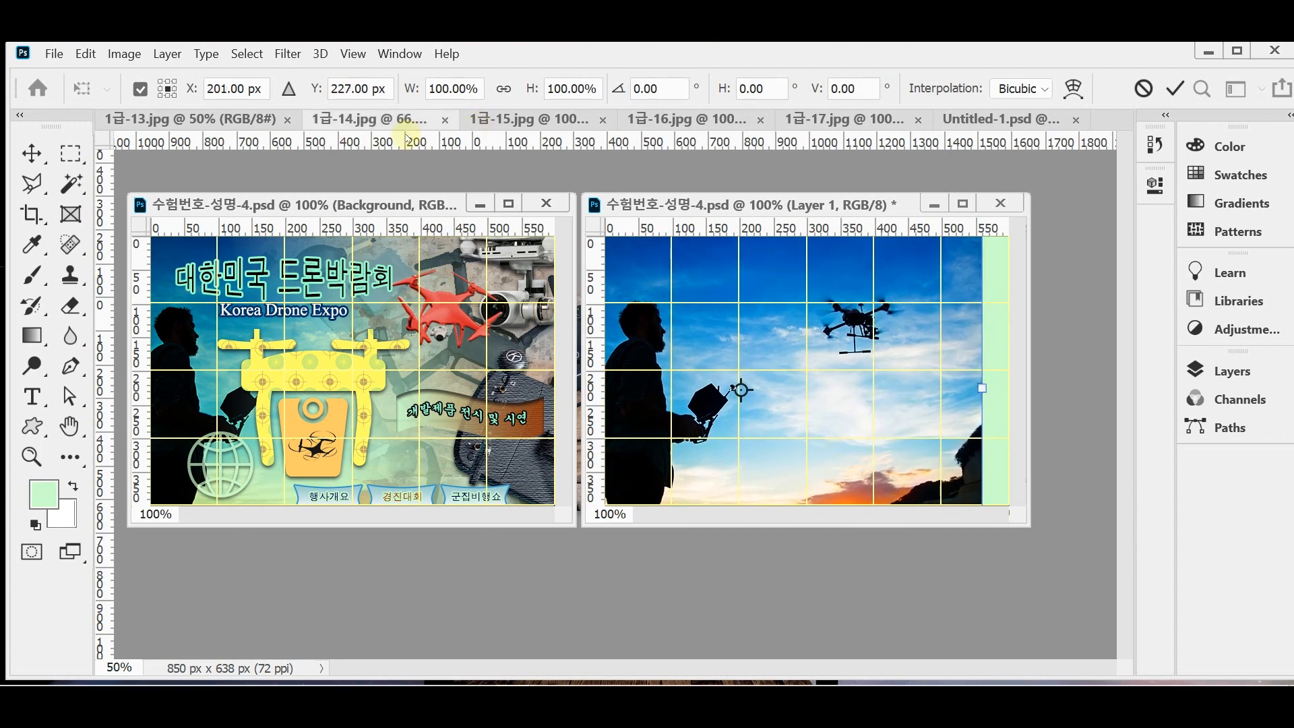
pyautogui.click(409, 90)
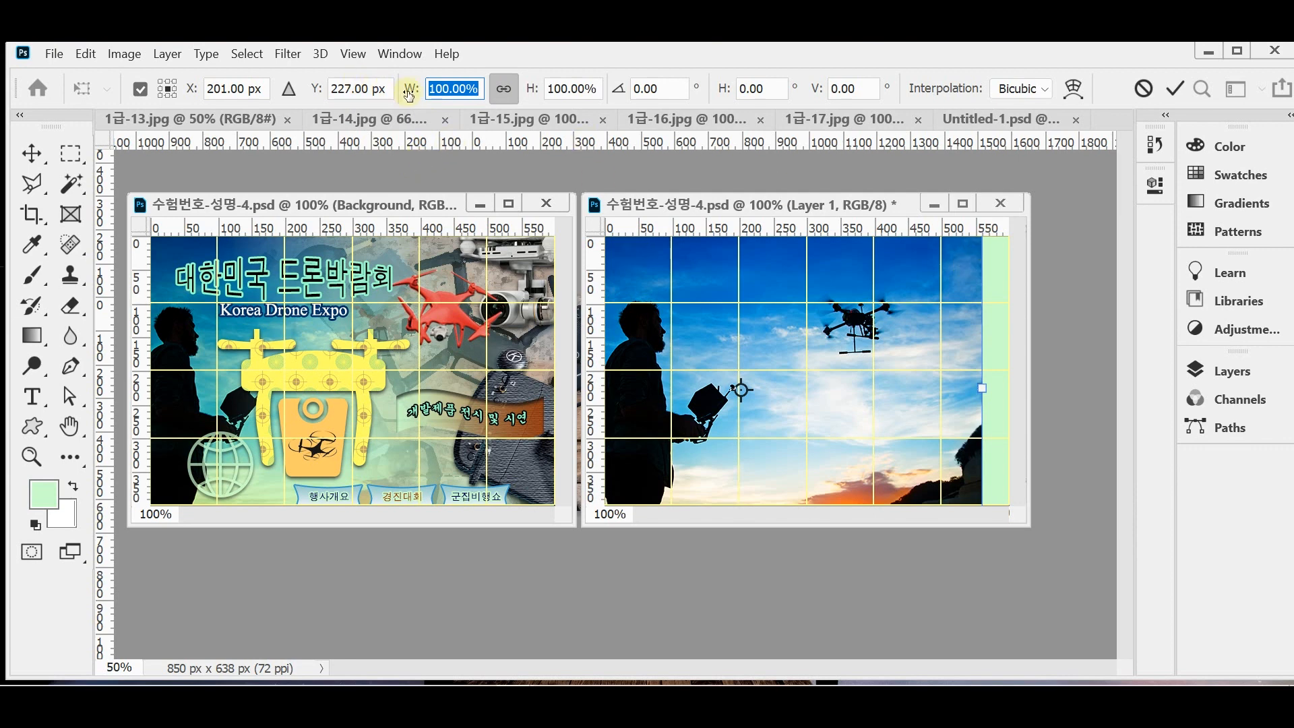
pyautogui.moveTo(408, 92); pyautogui.dragTo(404, 91)
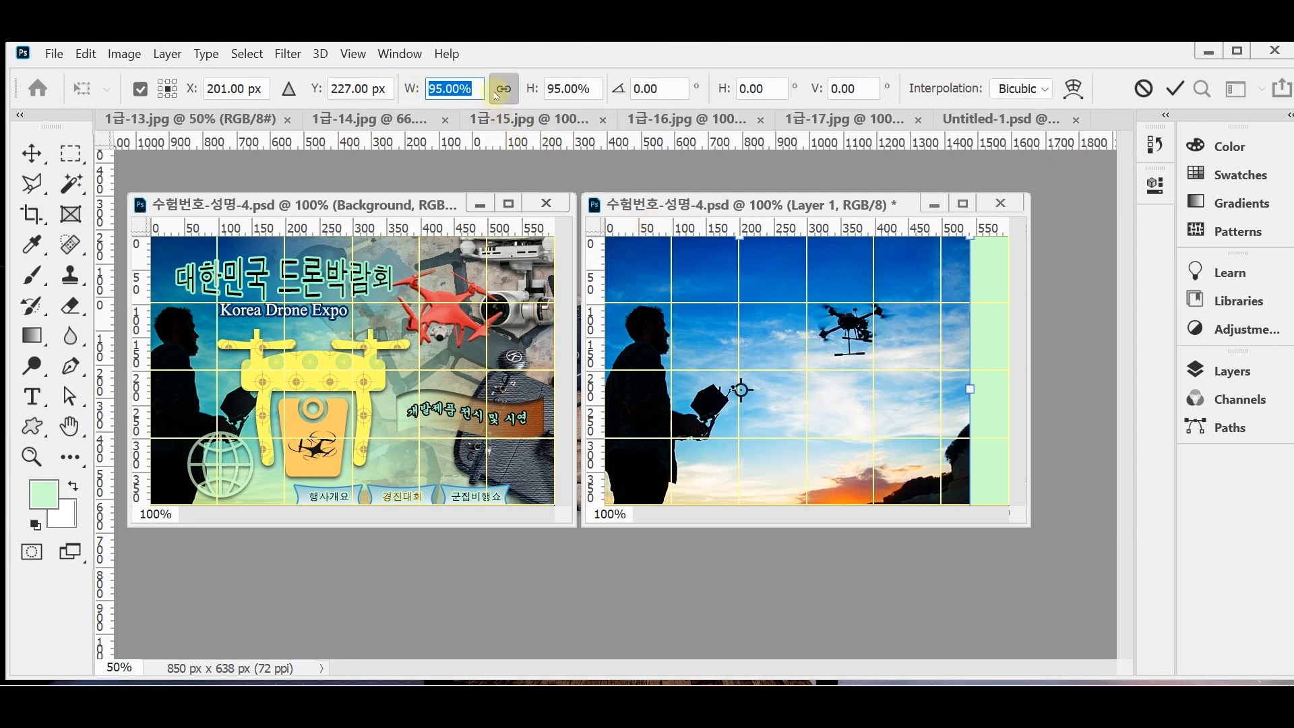
pyautogui.moveTo(816, 370); pyautogui.dragTo(804, 369)
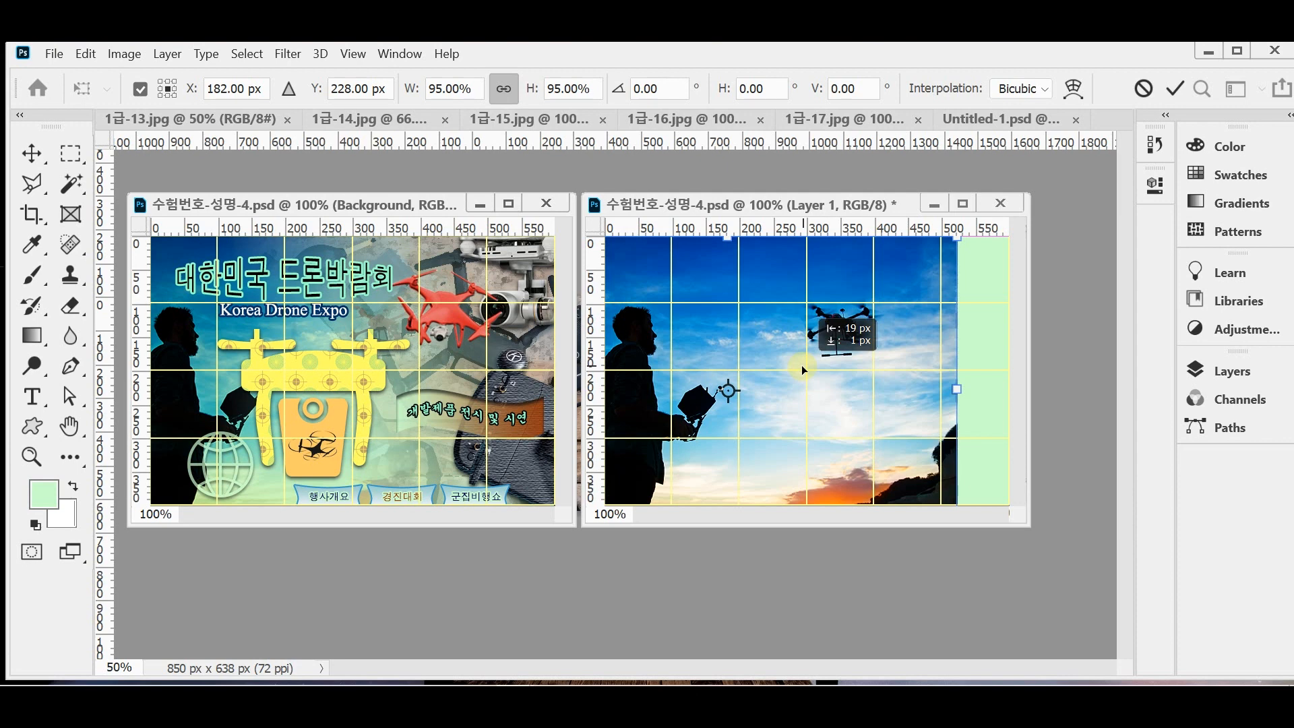
pyautogui.moveTo(804, 369); pyautogui.dragTo(803, 368)
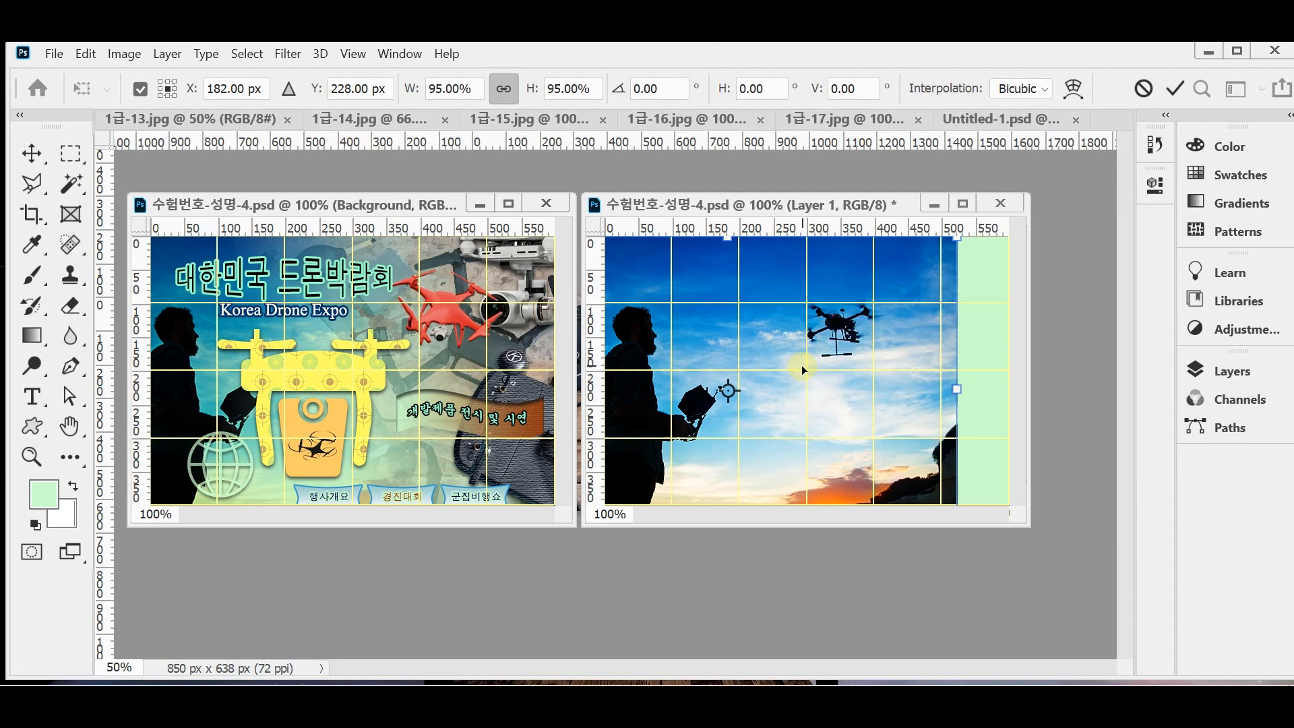
pyautogui.press('Return')
pyautogui.hotkey('ctrl', 's')
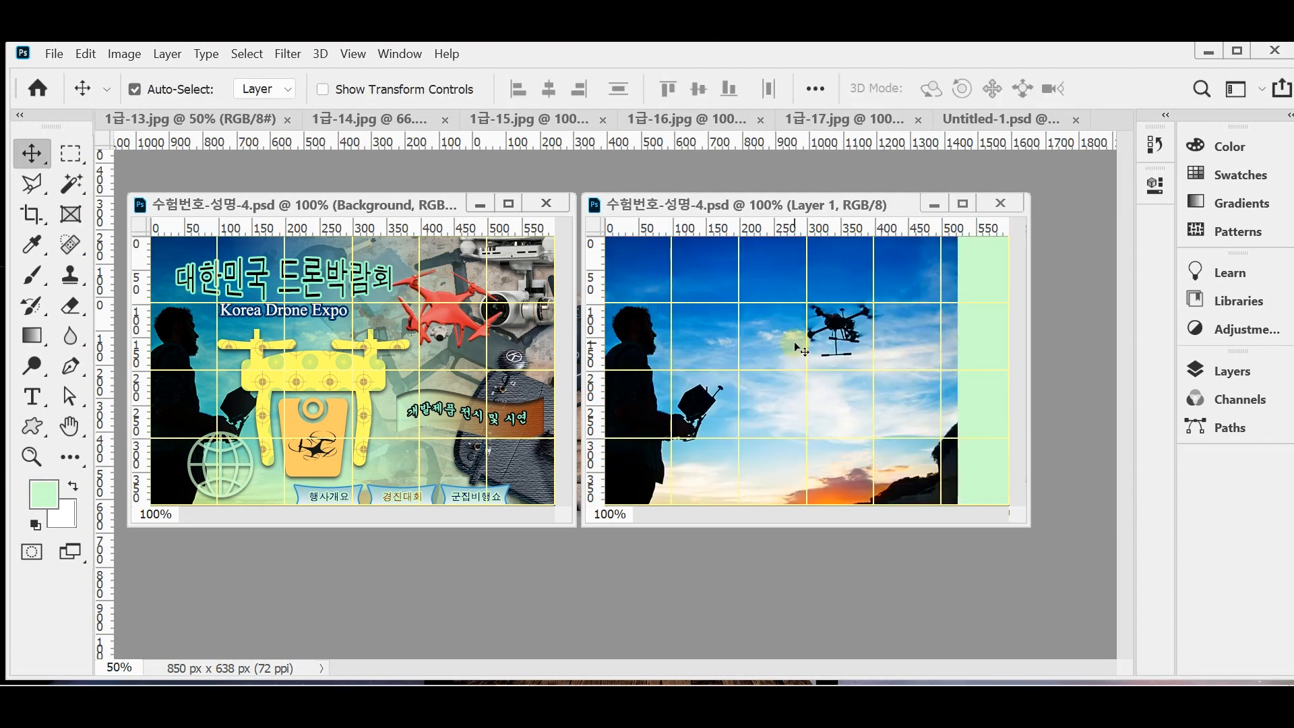
# Set Layer 1's blend mode to Multiply and add a layer mask to it
pyautogui.click(1243, 372)
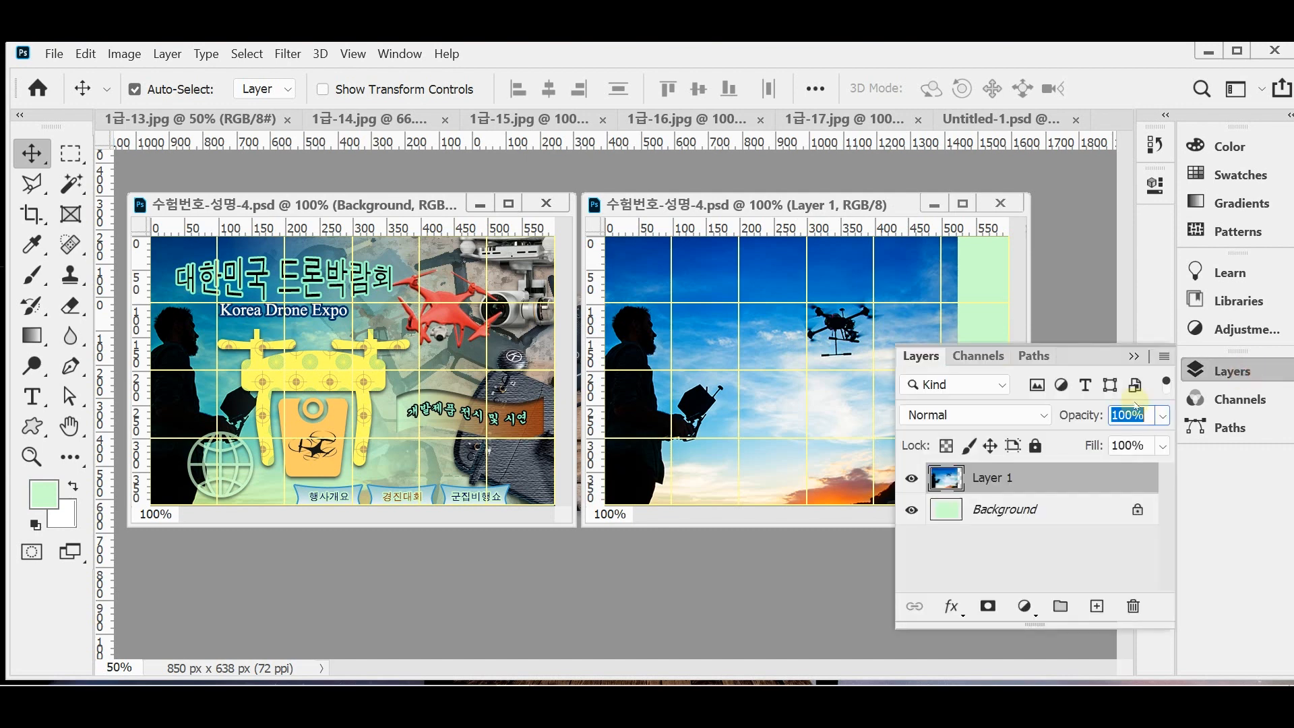
pyautogui.click(1045, 415)
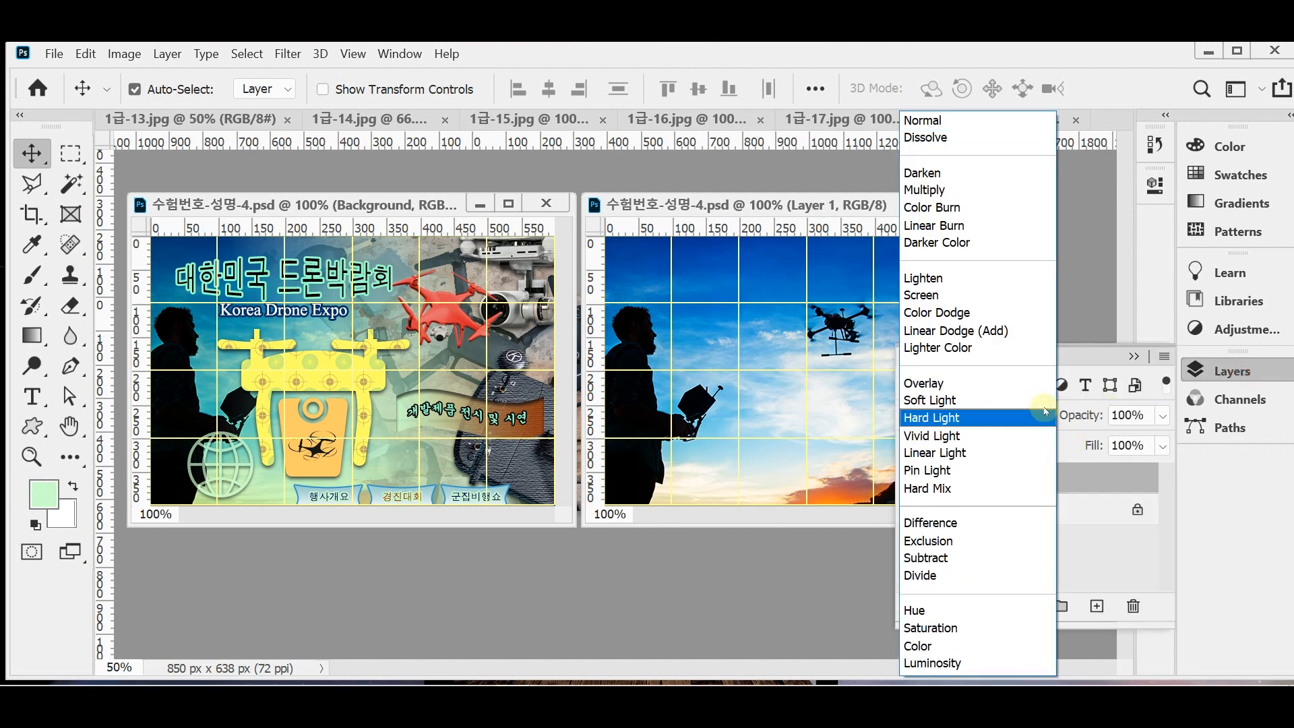
pyautogui.click(990, 194)
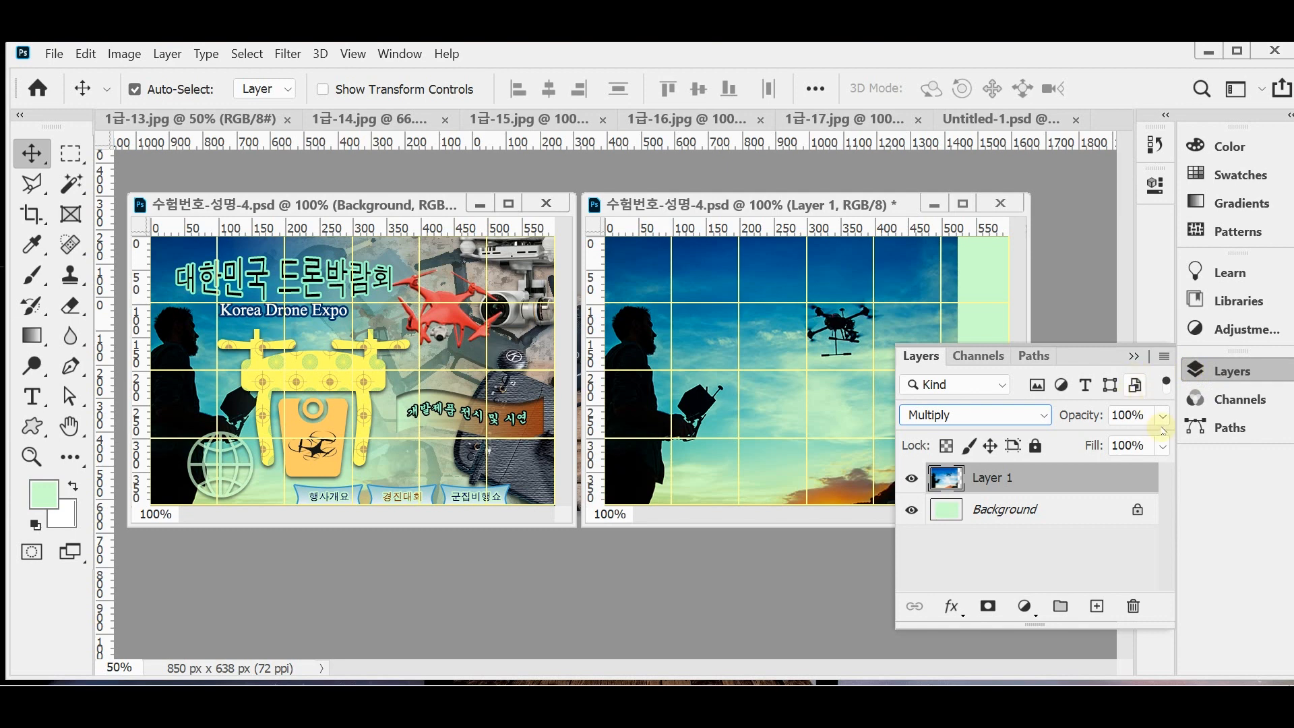
pyautogui.click(987, 609)
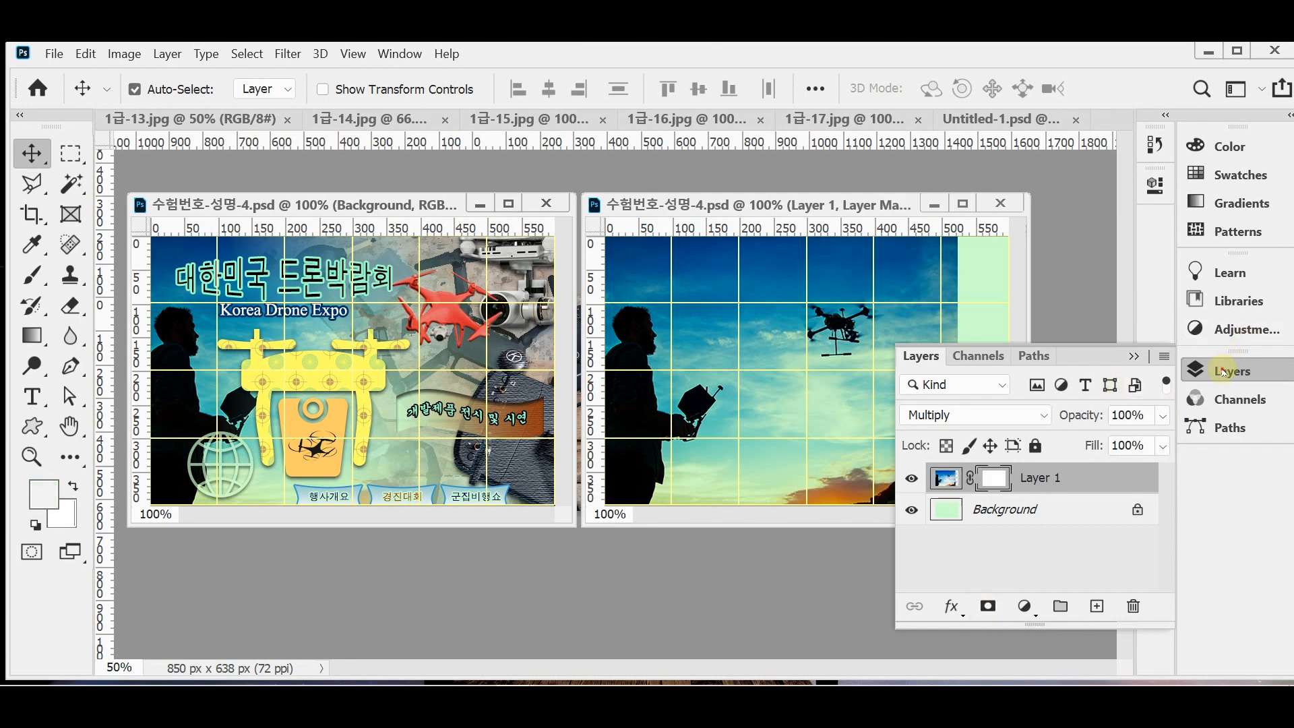
pyautogui.click(1223, 373)
# Set up the Gradient tool with black foreground and white background colors, and reset all tools to their default settings
pyautogui.click(33, 334)
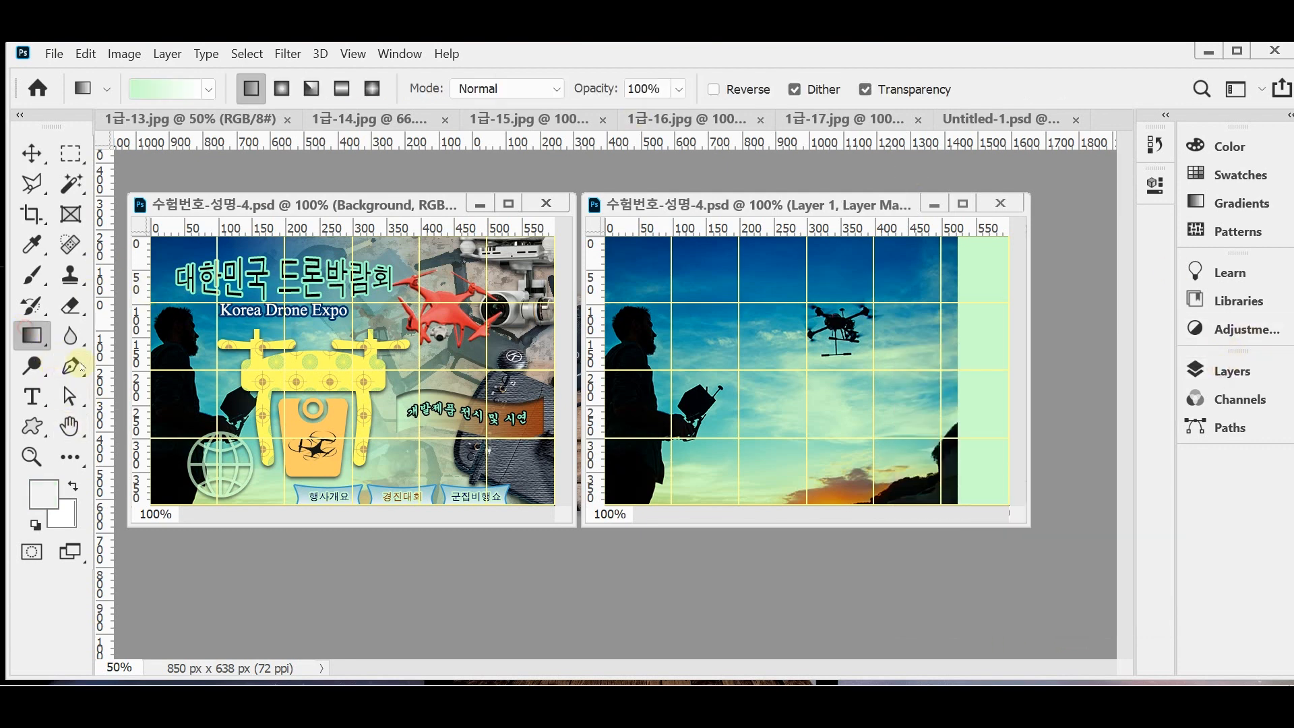
pyautogui.click(37, 525)
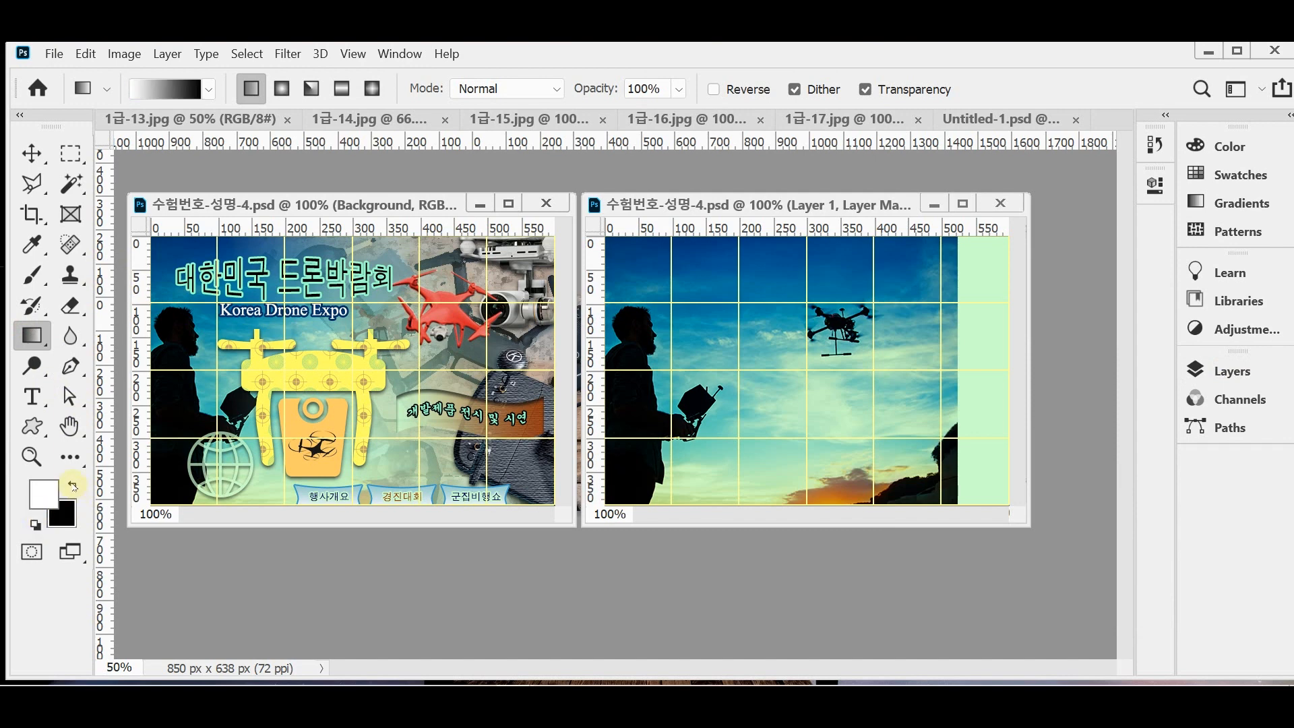
pyautogui.click(72, 486)
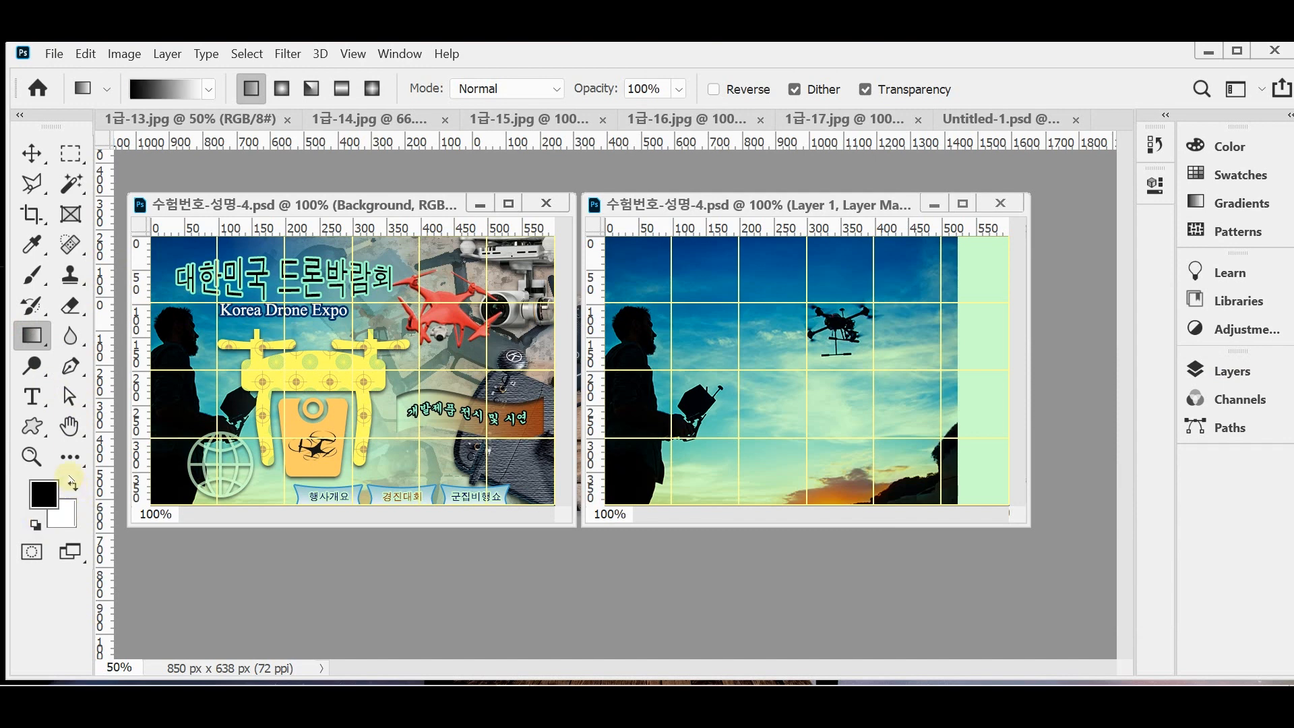
pyautogui.click(42, 496)
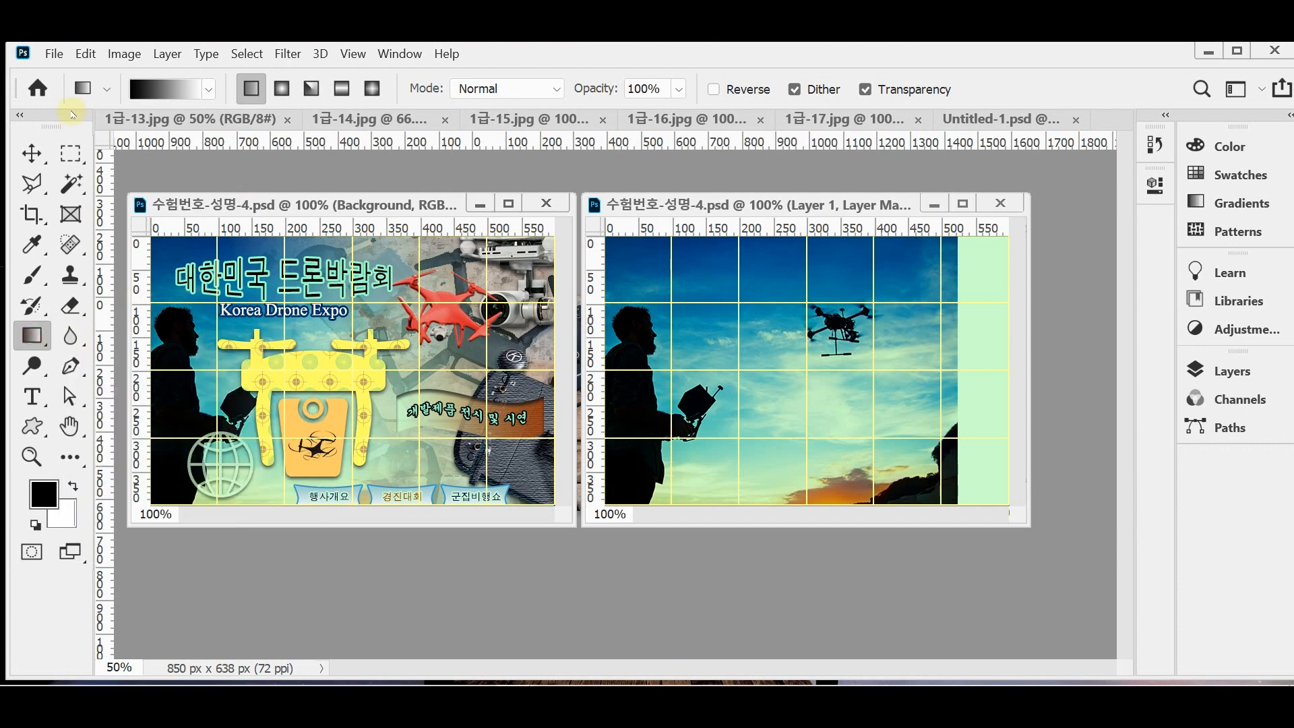
pyautogui.rightClick(82, 88)
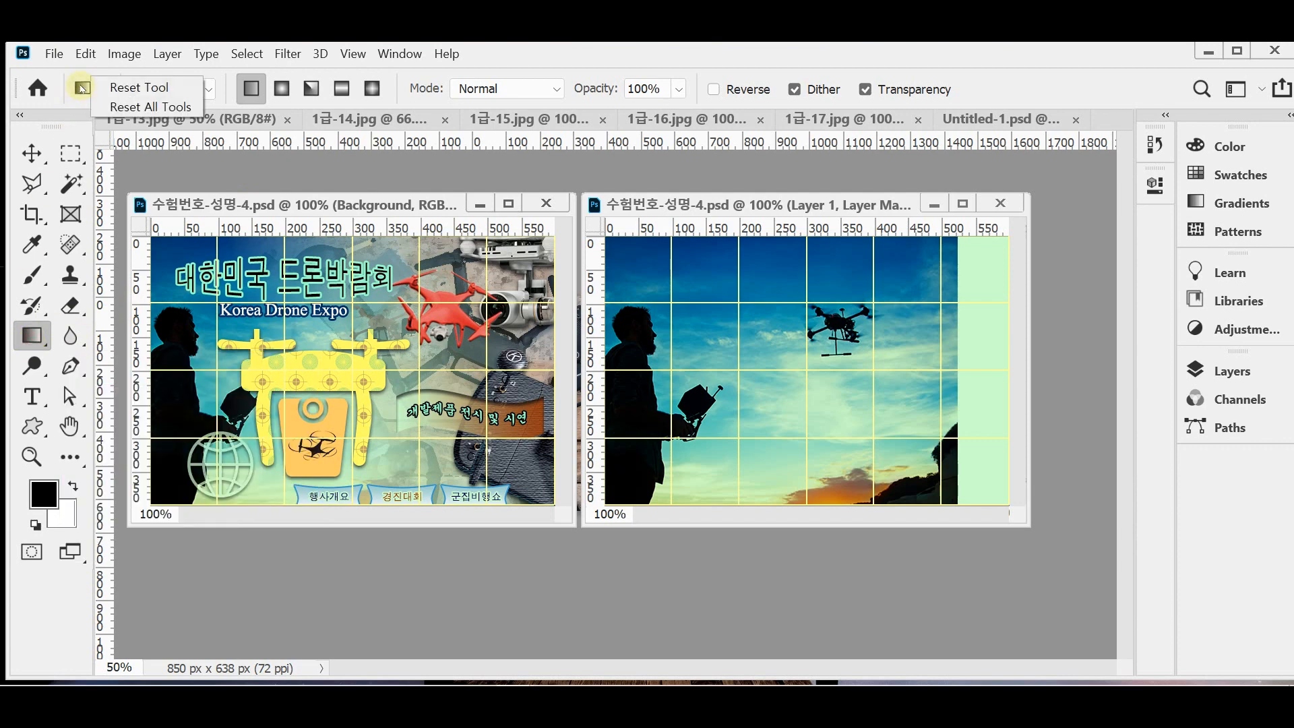
pyautogui.click(106, 106)
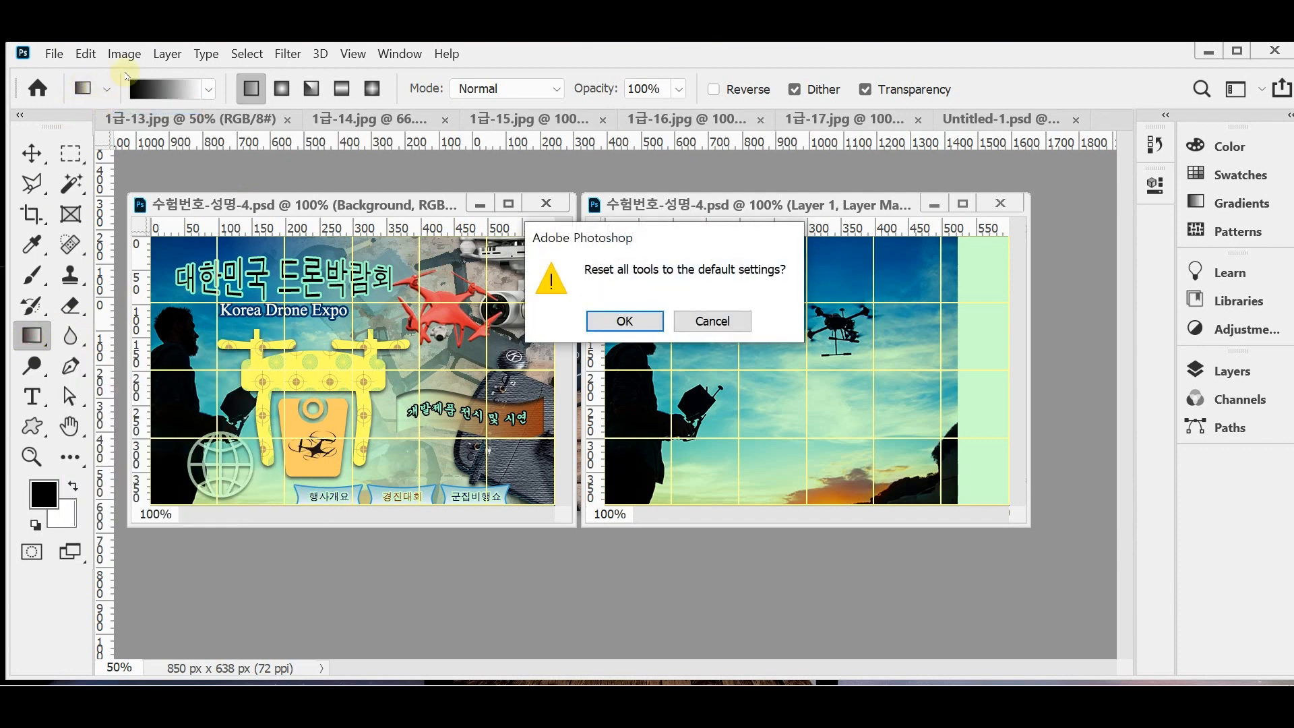
pyautogui.click(624, 322)
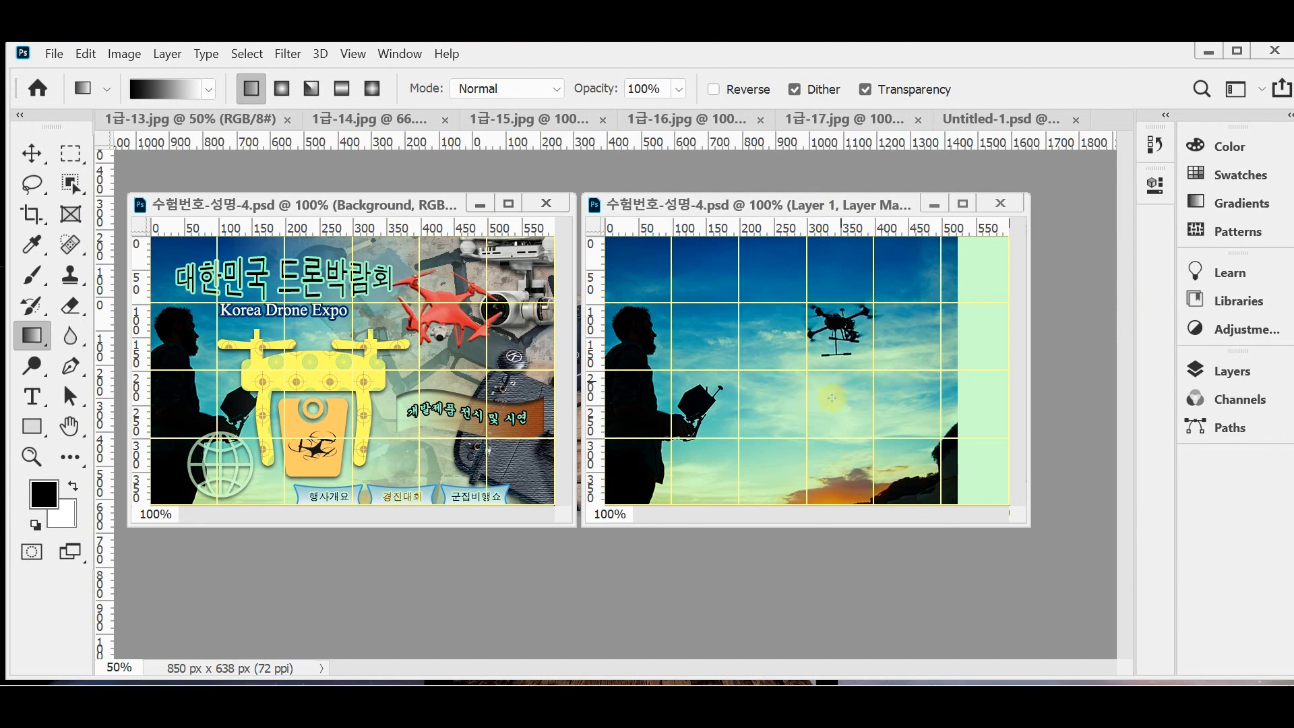
# Draw a horizontal black-to-white linear gradient on Layer 1's mask, from about 475 px back to about 95 px, fading out the photo's right side
pyautogui.moveTo(926, 370); pyautogui.dragTo(669, 370)
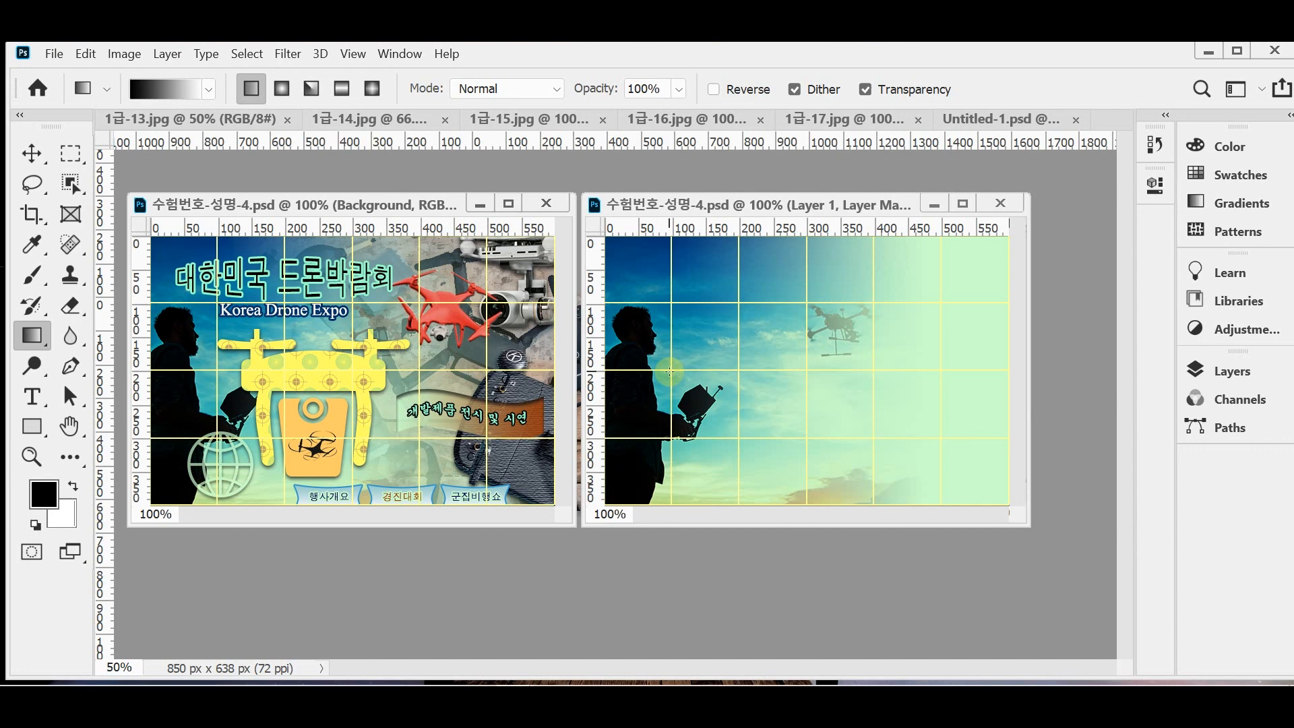
pyautogui.click(1222, 373)
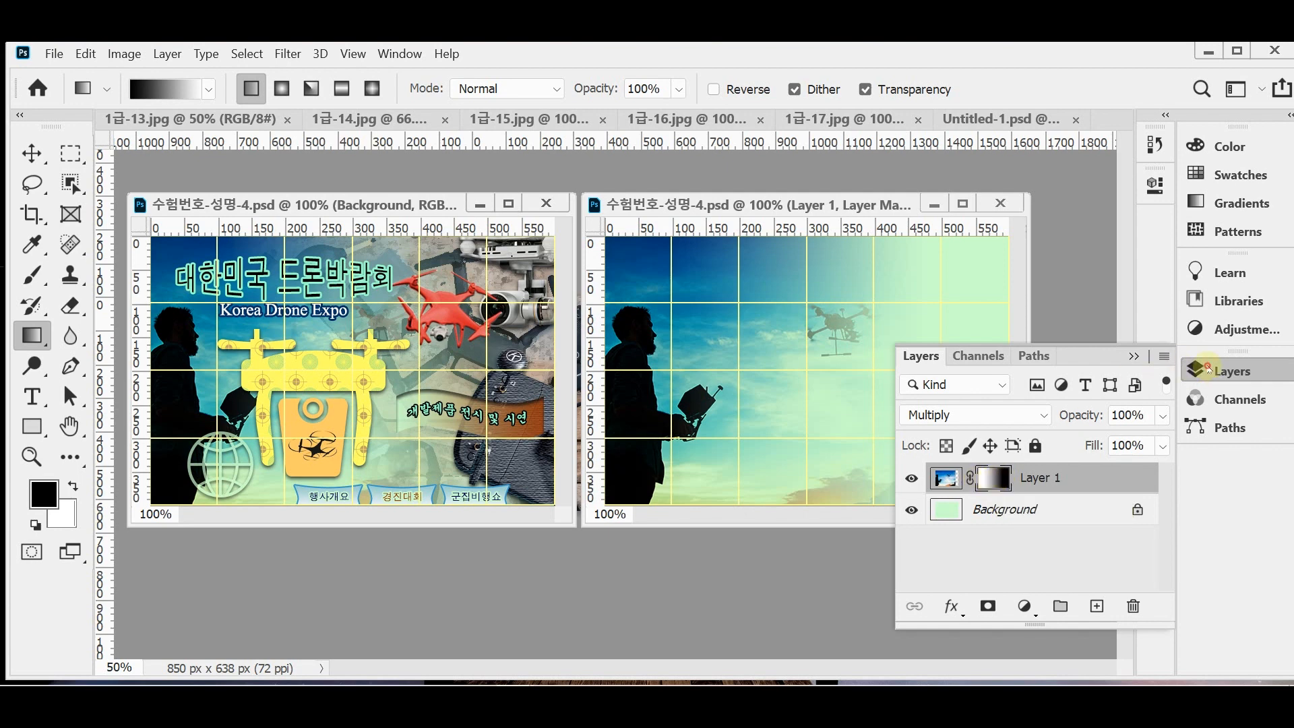
pyautogui.click(917, 324)
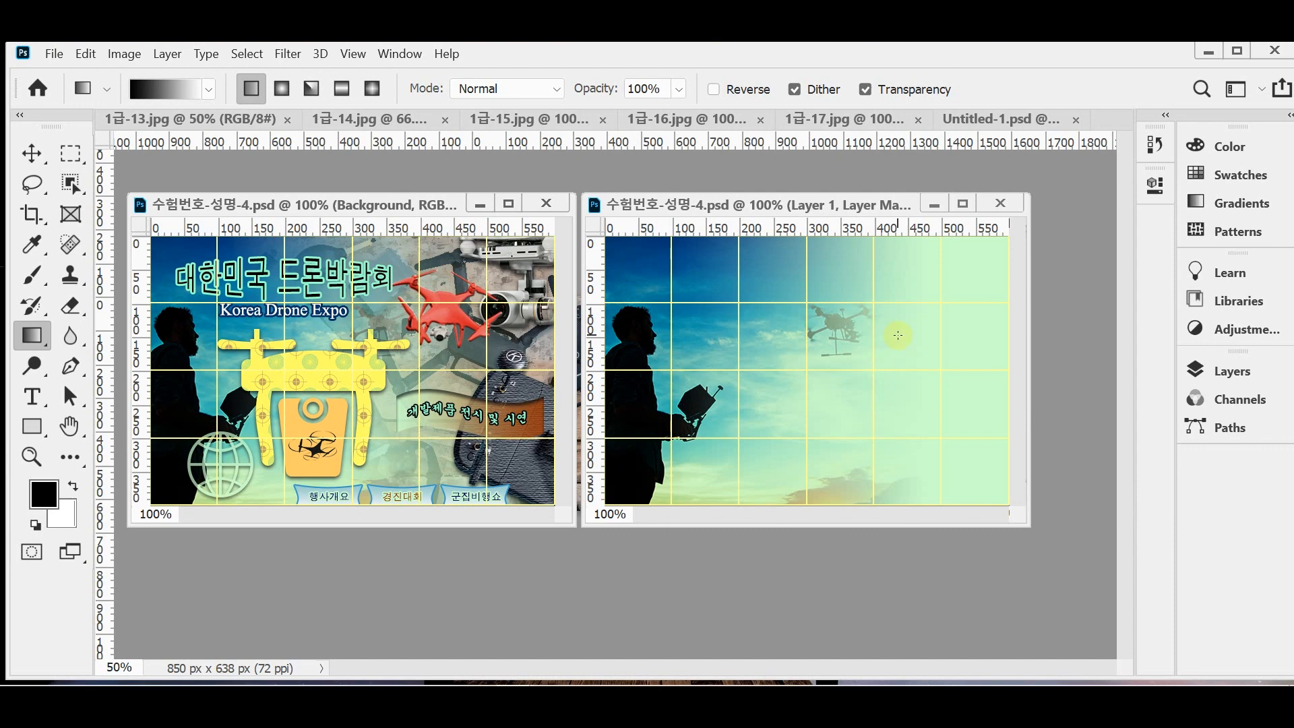
pyautogui.keyDown('alt'); pyautogui.click(898, 335); pyautogui.keyUp('alt')
# Copy the entire 1급-13.jpg image, close that file, and paste the image as a new layer into the working 수험번호-성명-4.psd document
pyautogui.moveTo(232, 118); pyautogui.dragTo(329, 175)
pyautogui.hotkey('ctrl', 'a')
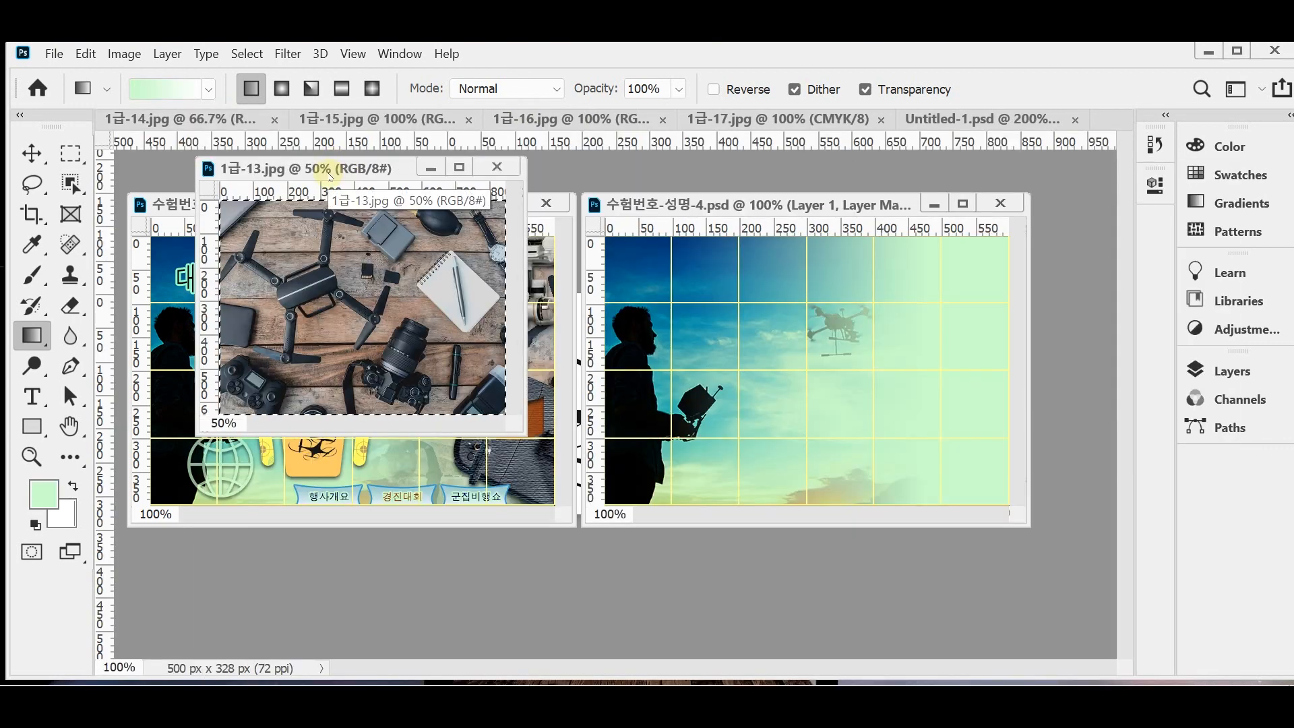
pyautogui.hotkey('ctrl', 'w')
pyautogui.click(675, 208)
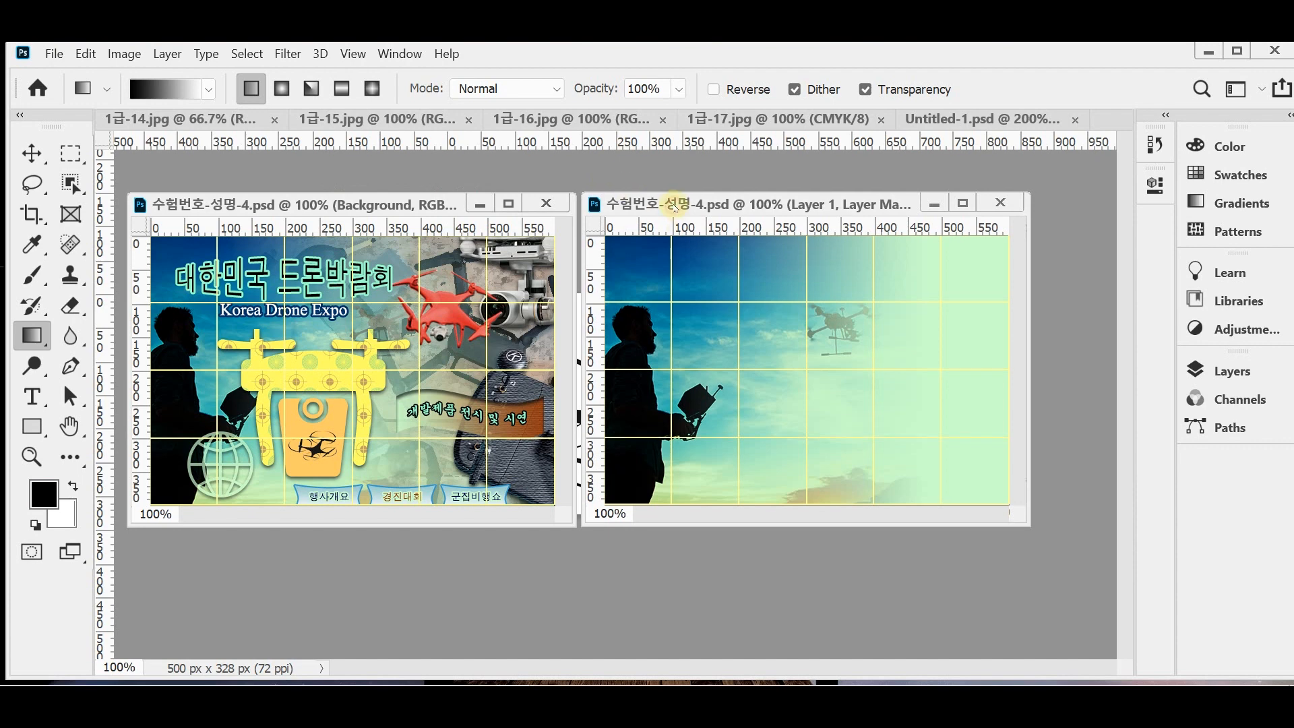
pyautogui.hotkey('ctrl', 'v')
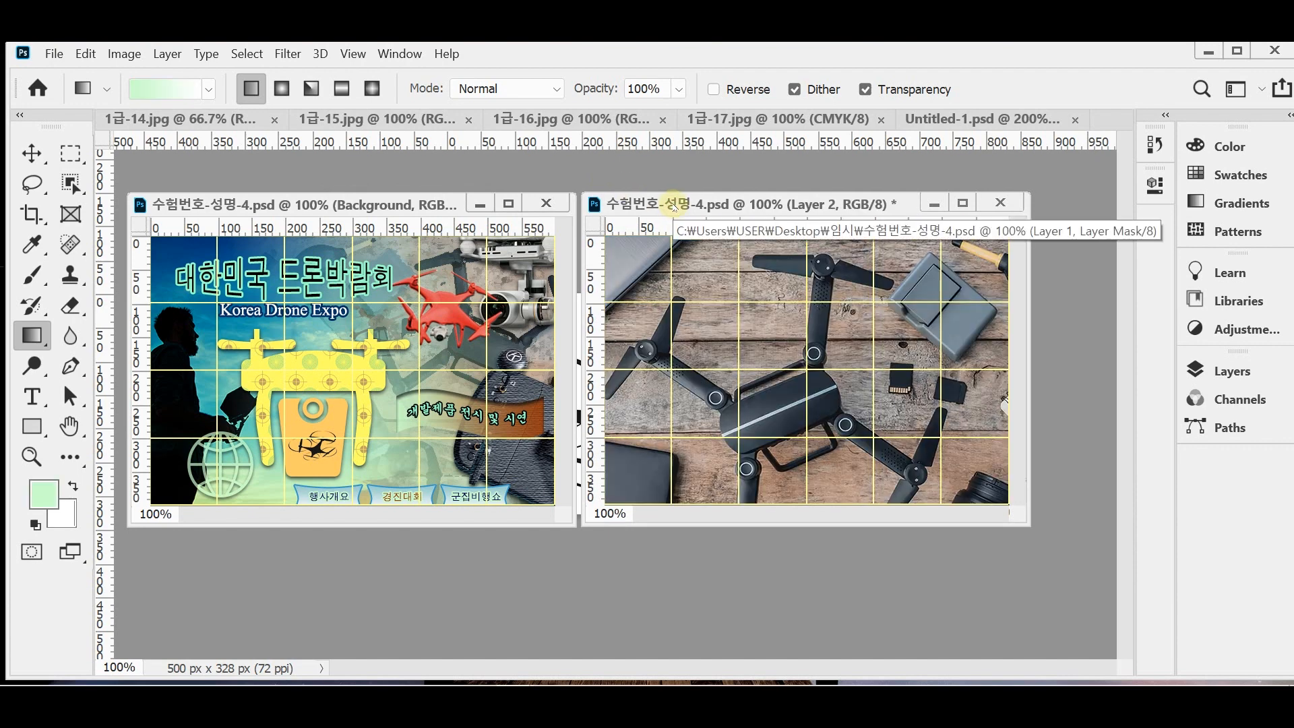
# Flip the pasted equipment photo horizontally and scale it proportionally to 64%
pyautogui.hotkey('ctrl', 't')
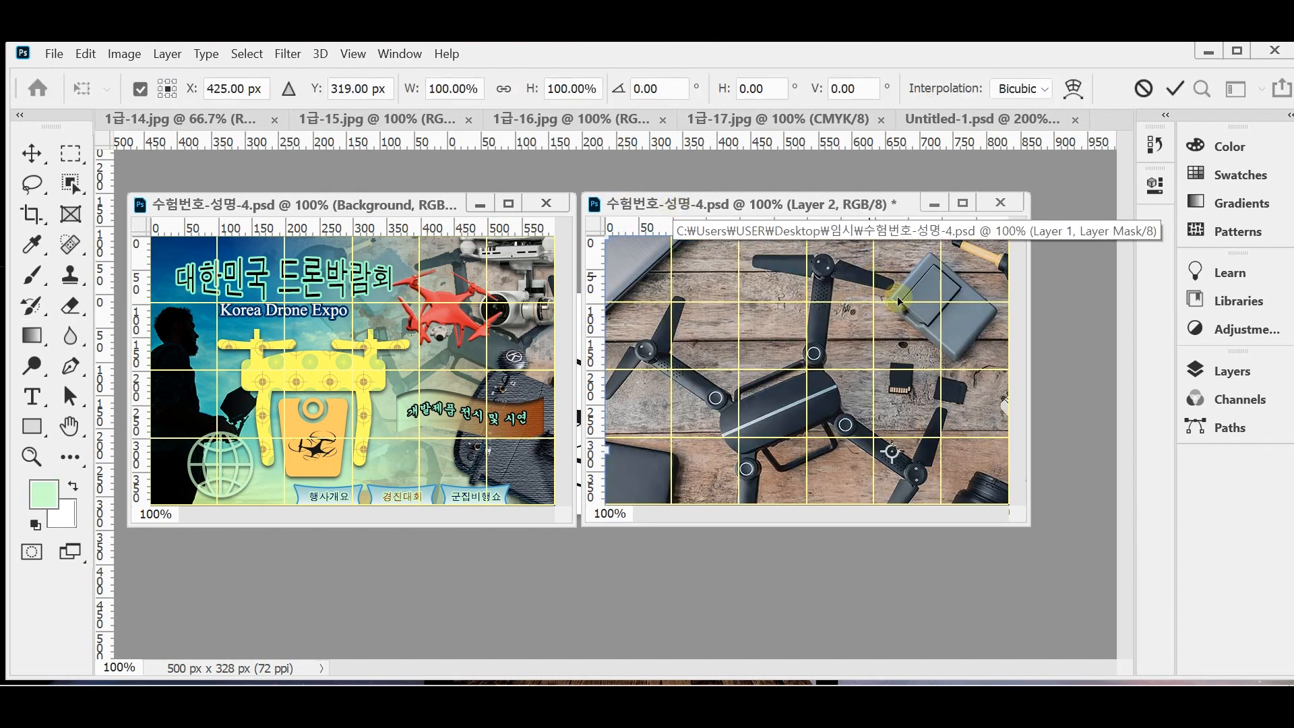
pyautogui.rightClick(789, 313)
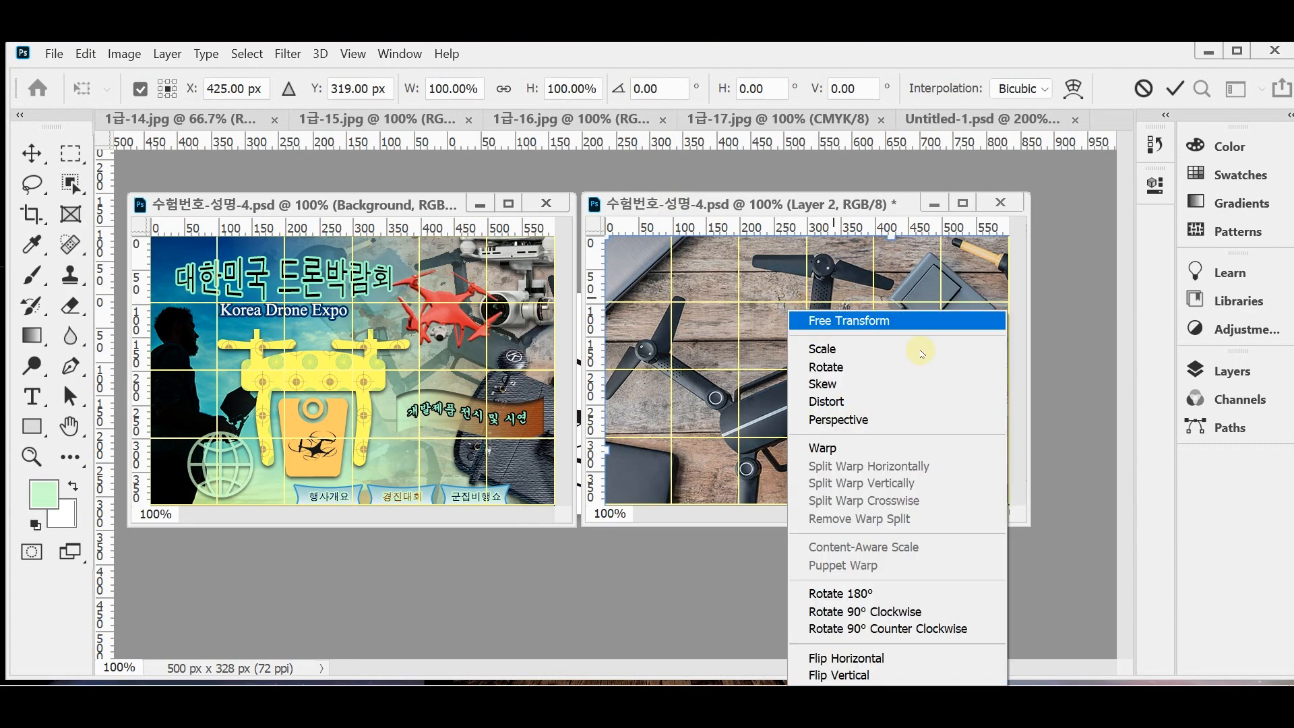
pyautogui.click(870, 660)
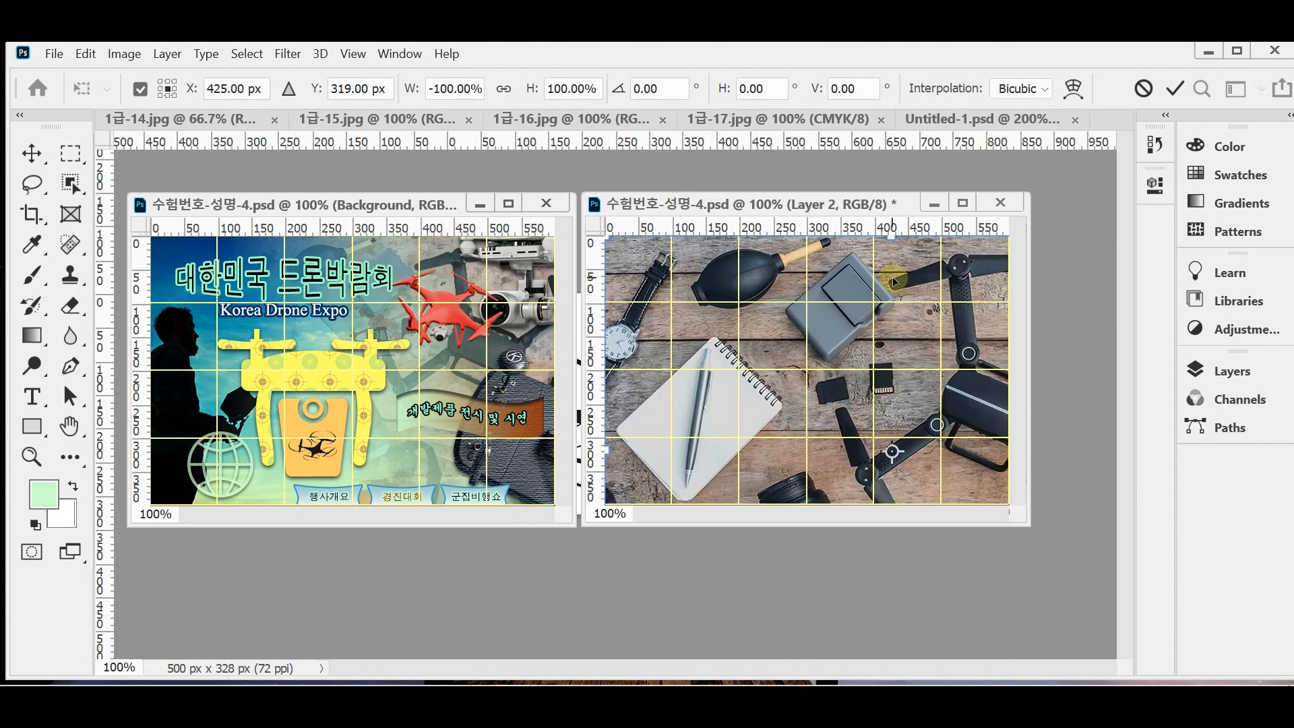
pyautogui.click(503, 88)
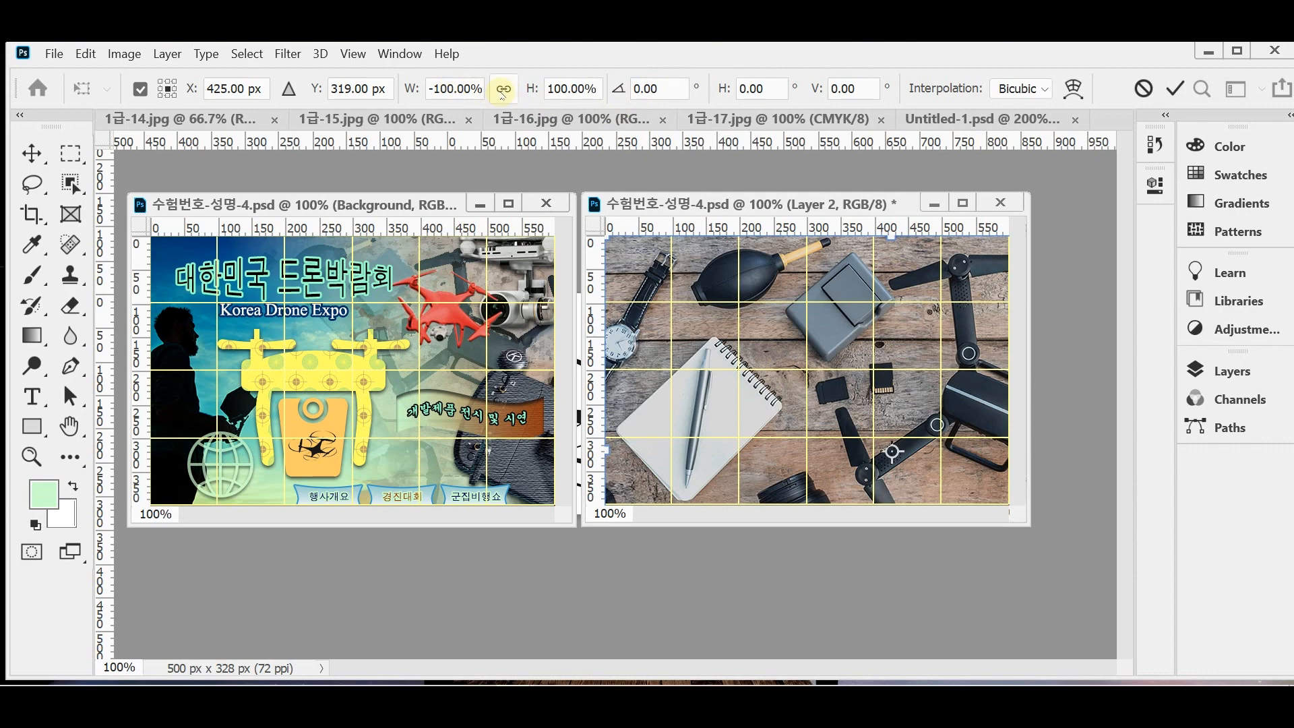
pyautogui.moveTo(412, 92); pyautogui.dragTo(449, 98)
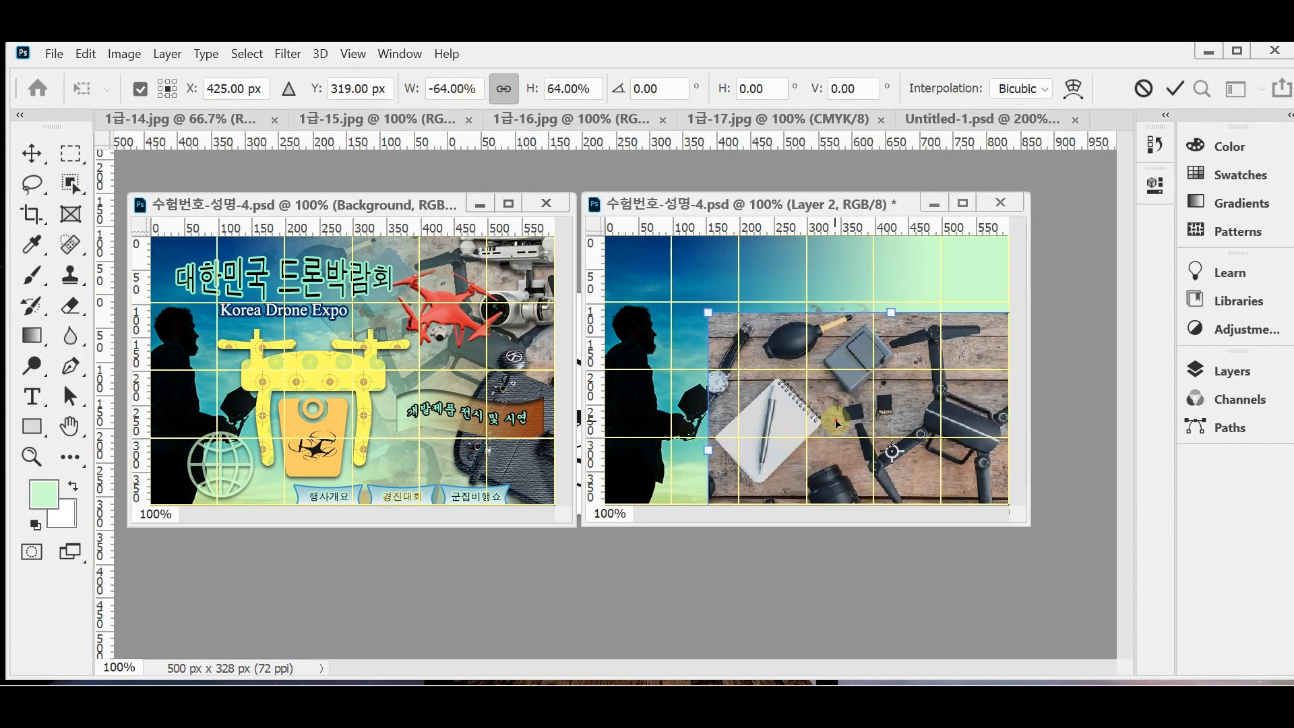
# Move the equipment photo to X 390 px, Y 208 px to match the sample, apply the transform and save the document
pyautogui.moveTo(836, 422); pyautogui.dragTo(804, 330)
pyautogui.moveTo(918, 392); pyautogui.dragTo(922, 406)
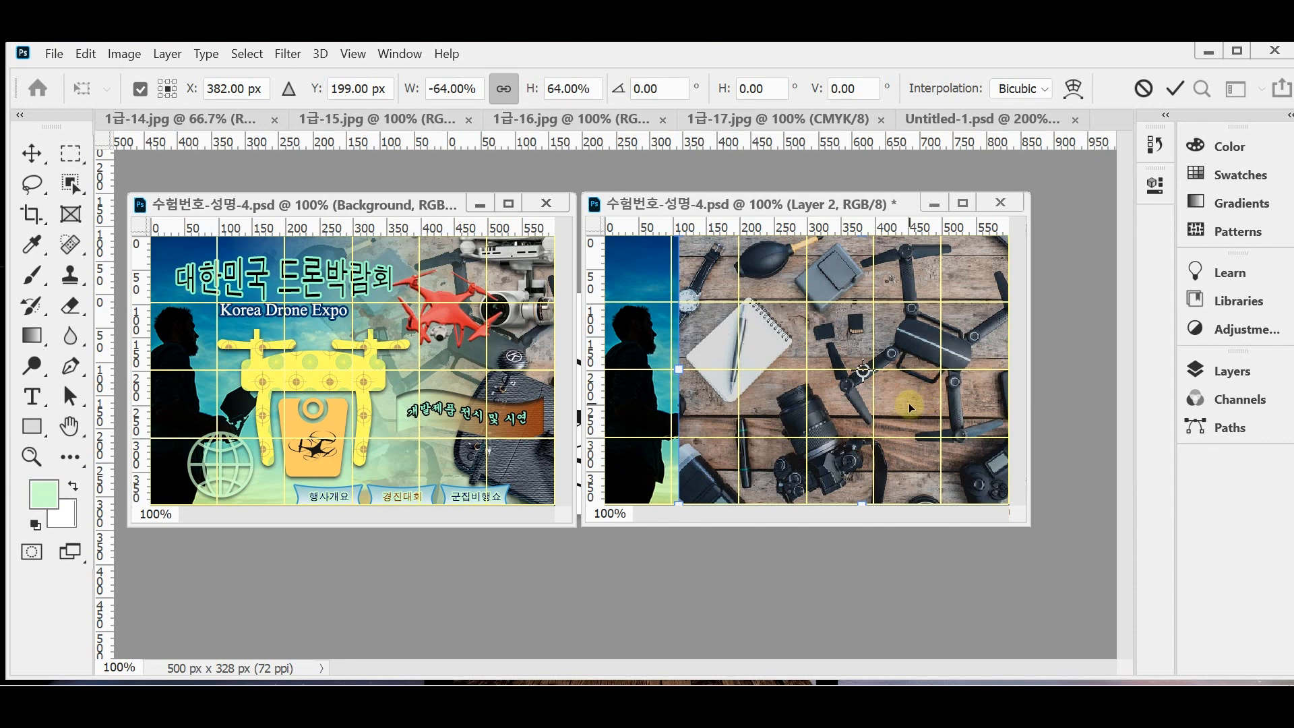
pyautogui.moveTo(908, 402); pyautogui.dragTo(914, 407)
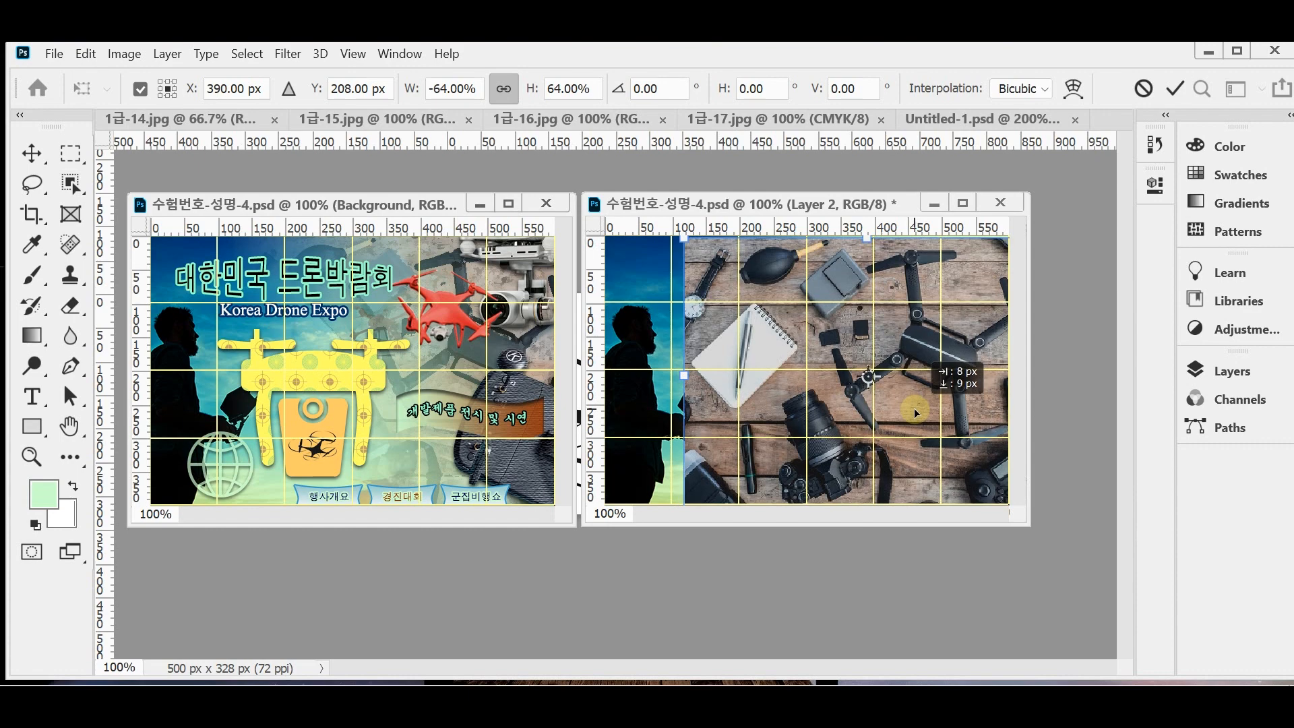
pyautogui.press('g')
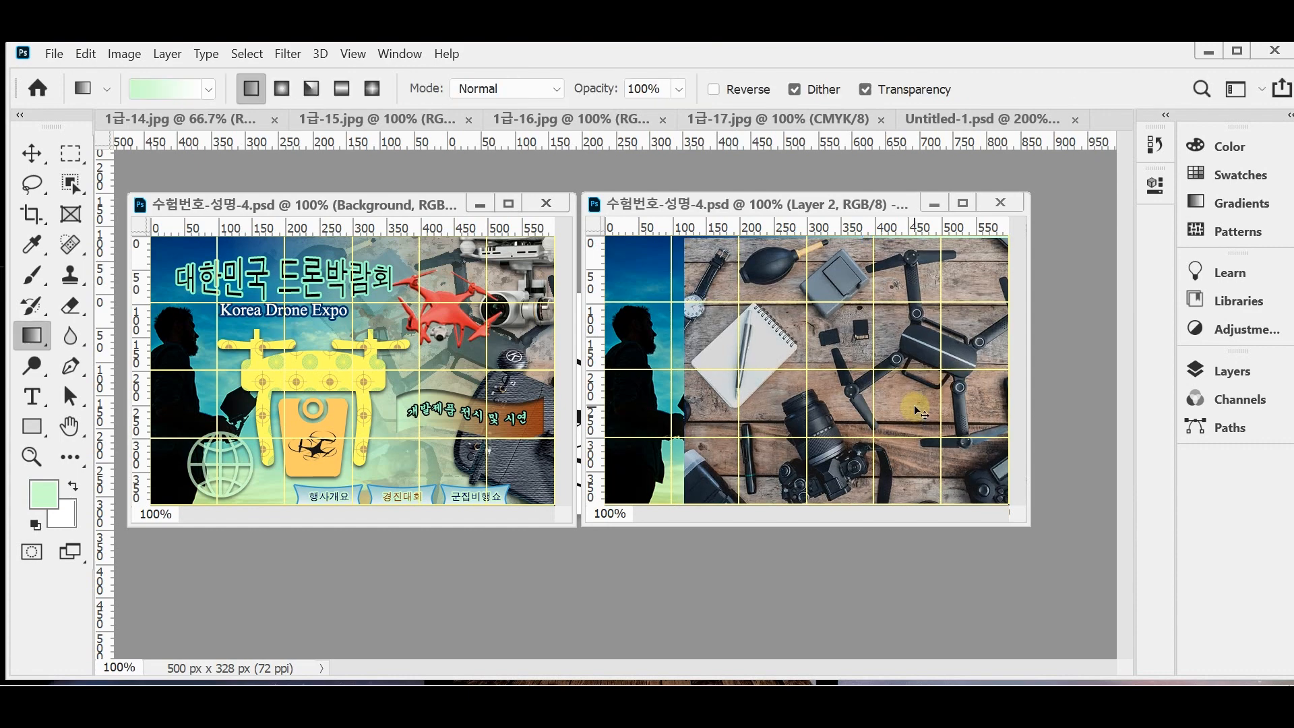
# Apply the Dry Brush filter to the equipment photo with brush size 2, brush detail 8 and texture 1, and save the document
pyautogui.click(288, 53)
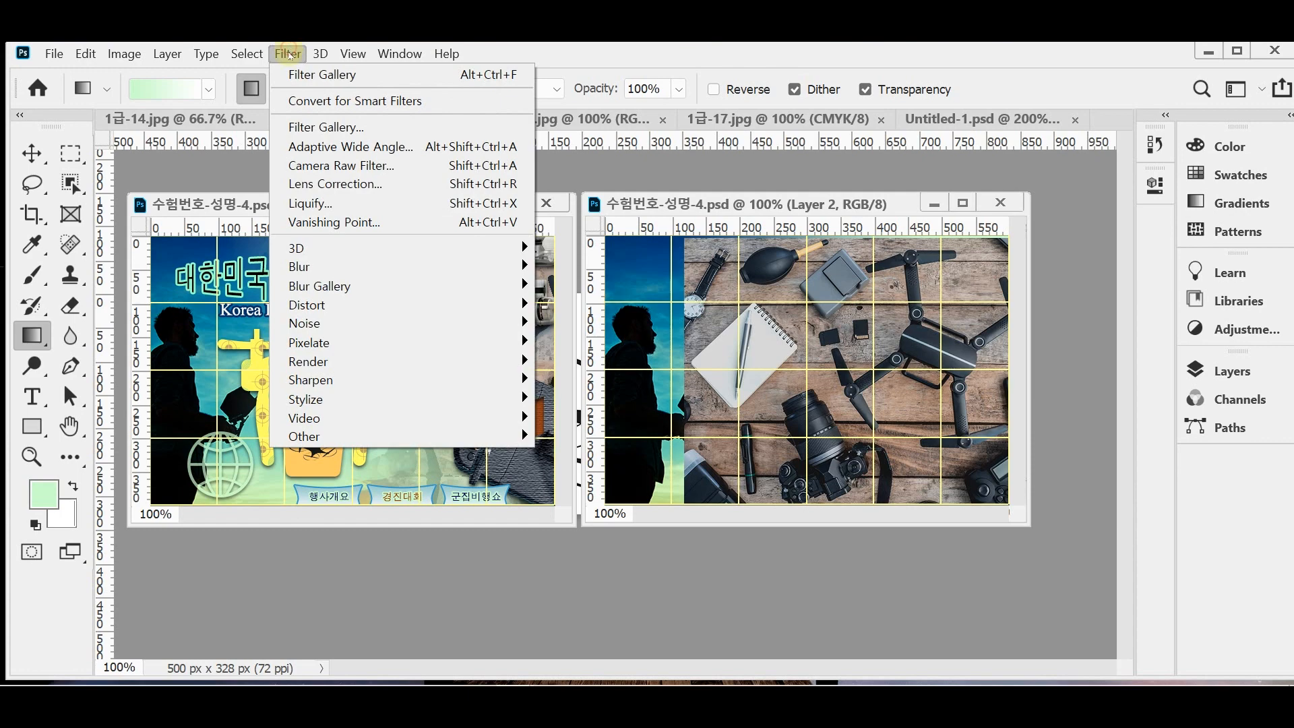
pyautogui.click(359, 126)
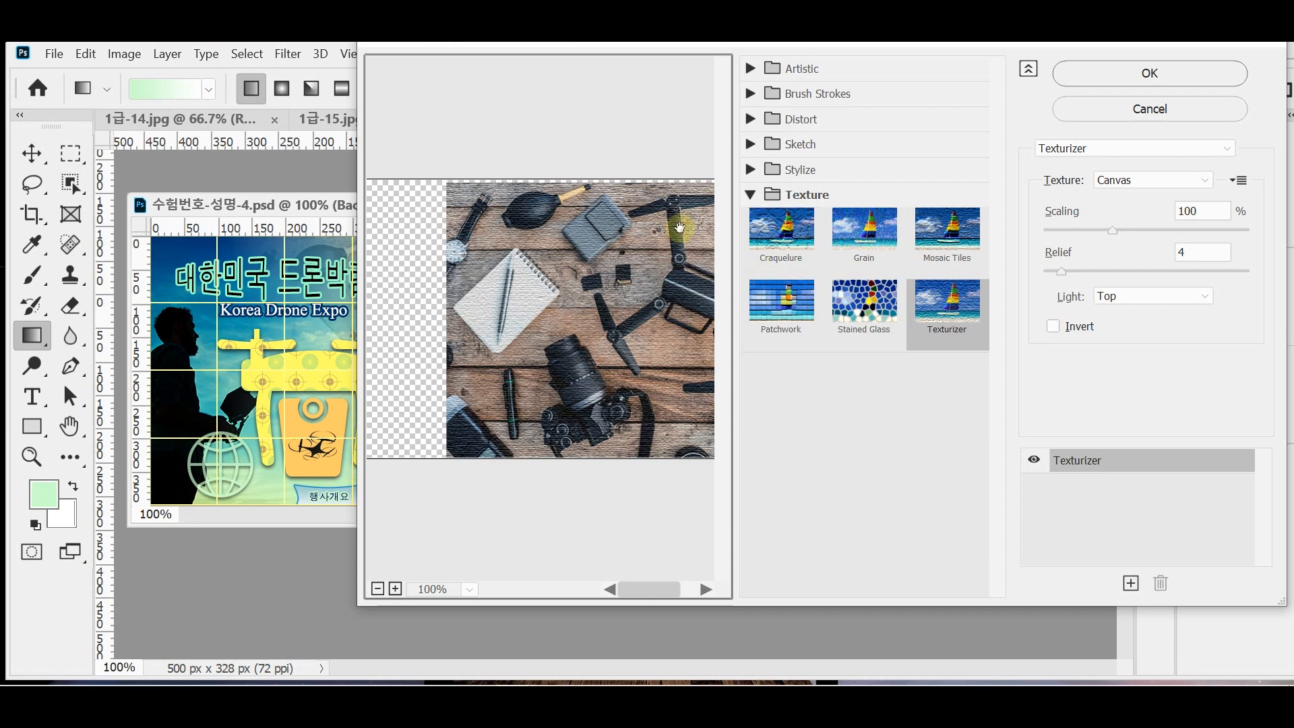
pyautogui.click(749, 69)
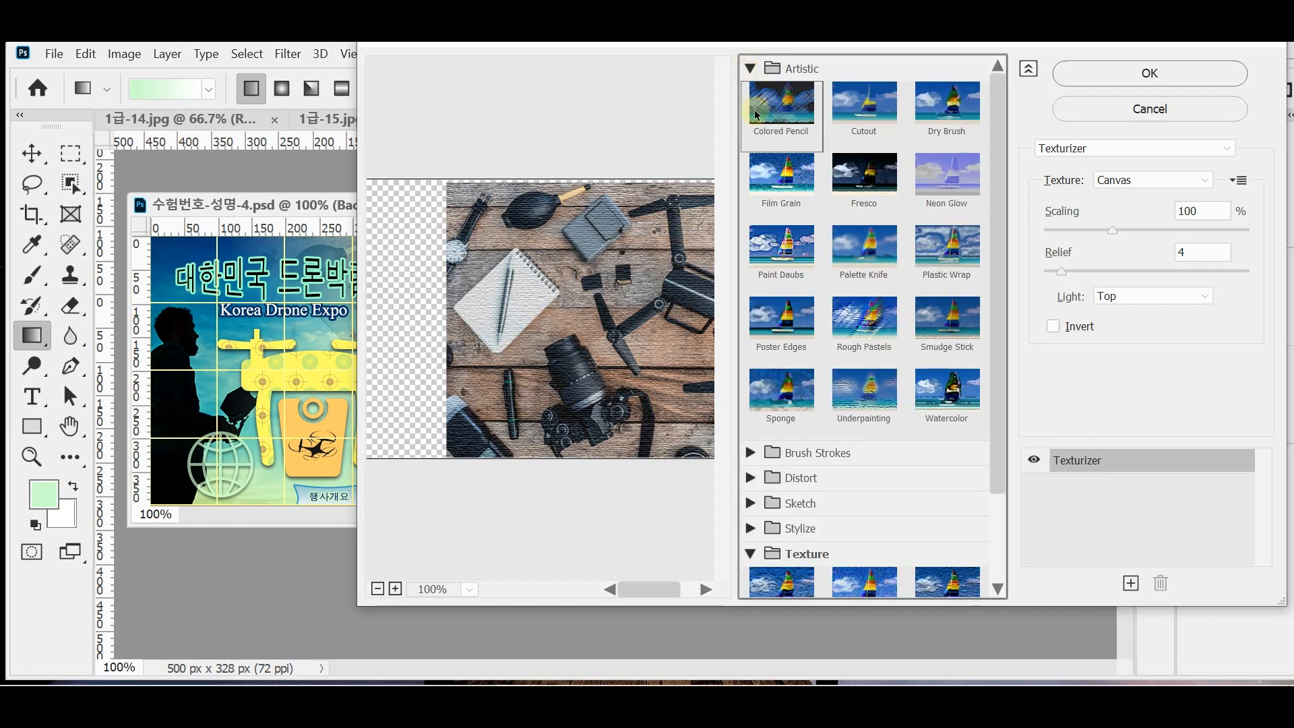
pyautogui.click(947, 102)
pyautogui.click(1086, 76)
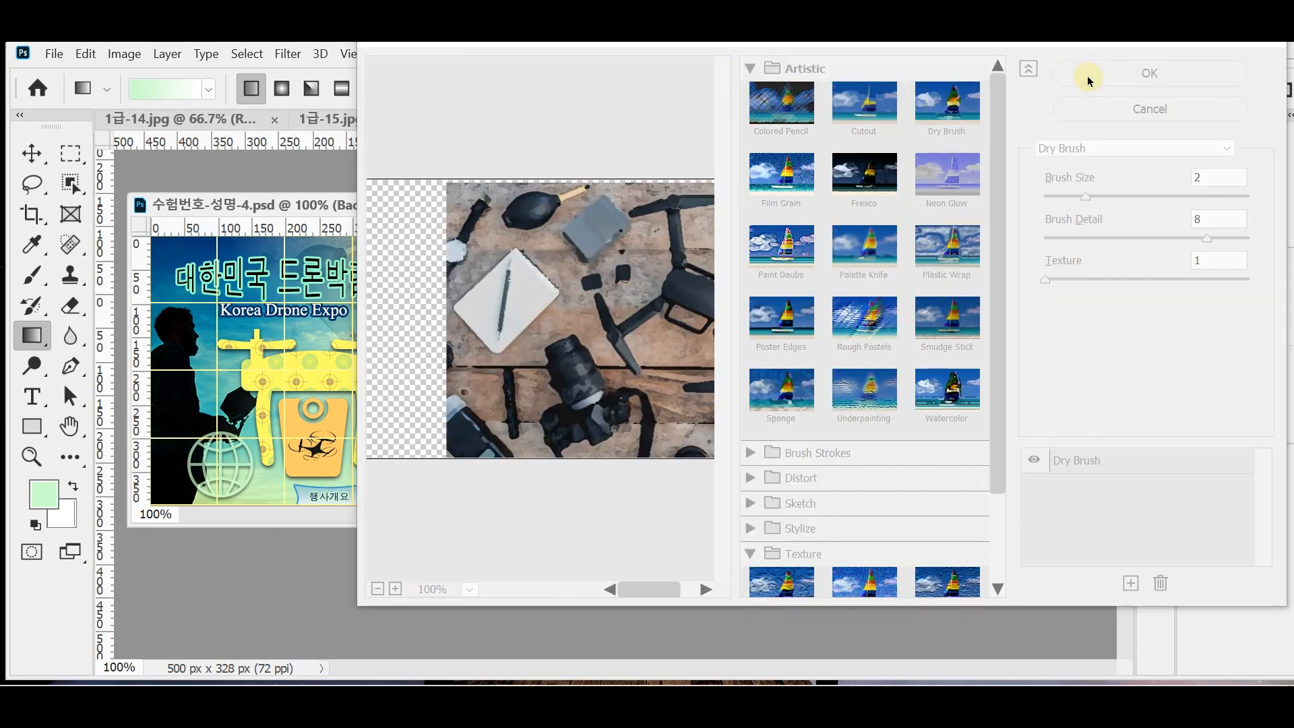
pyautogui.hotkey('ctrl', 's')
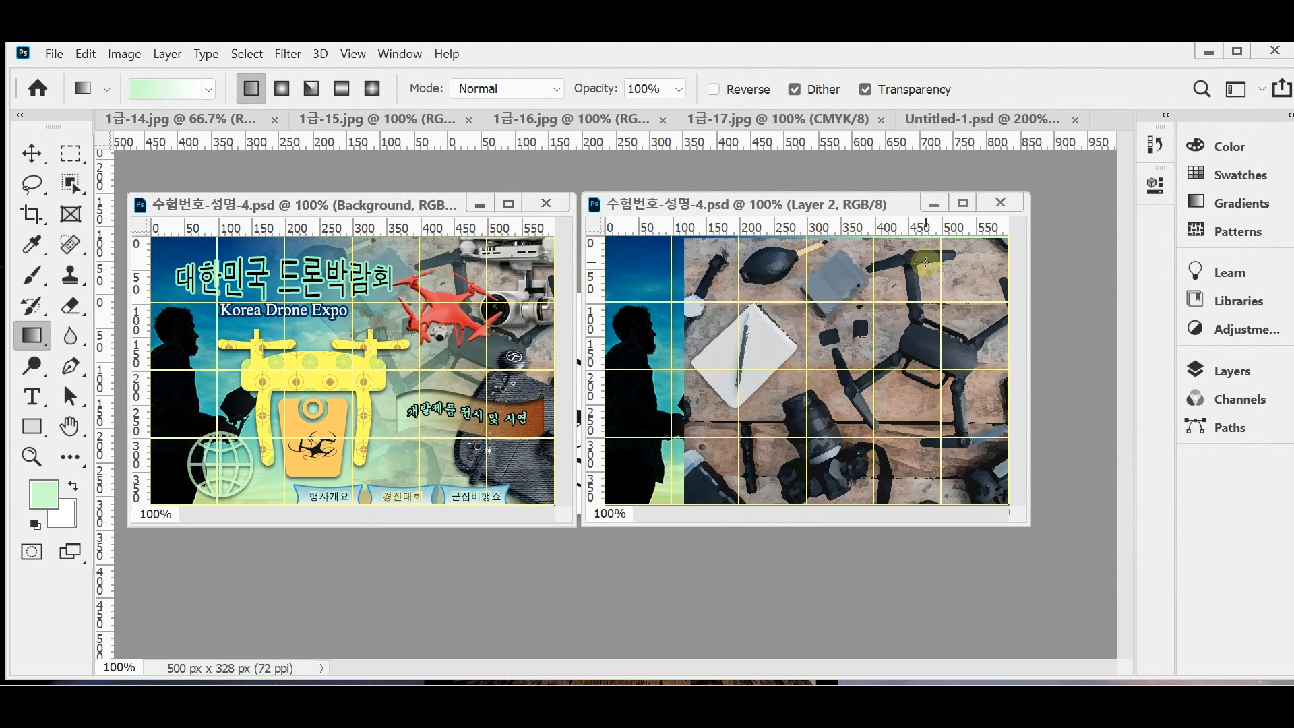
# Add a mask to Layer 2 and draw a diagonal black-to-white linear gradient from about X 200, Y 195 px to about X 520, Y 45 px
pyautogui.click(1240, 373)
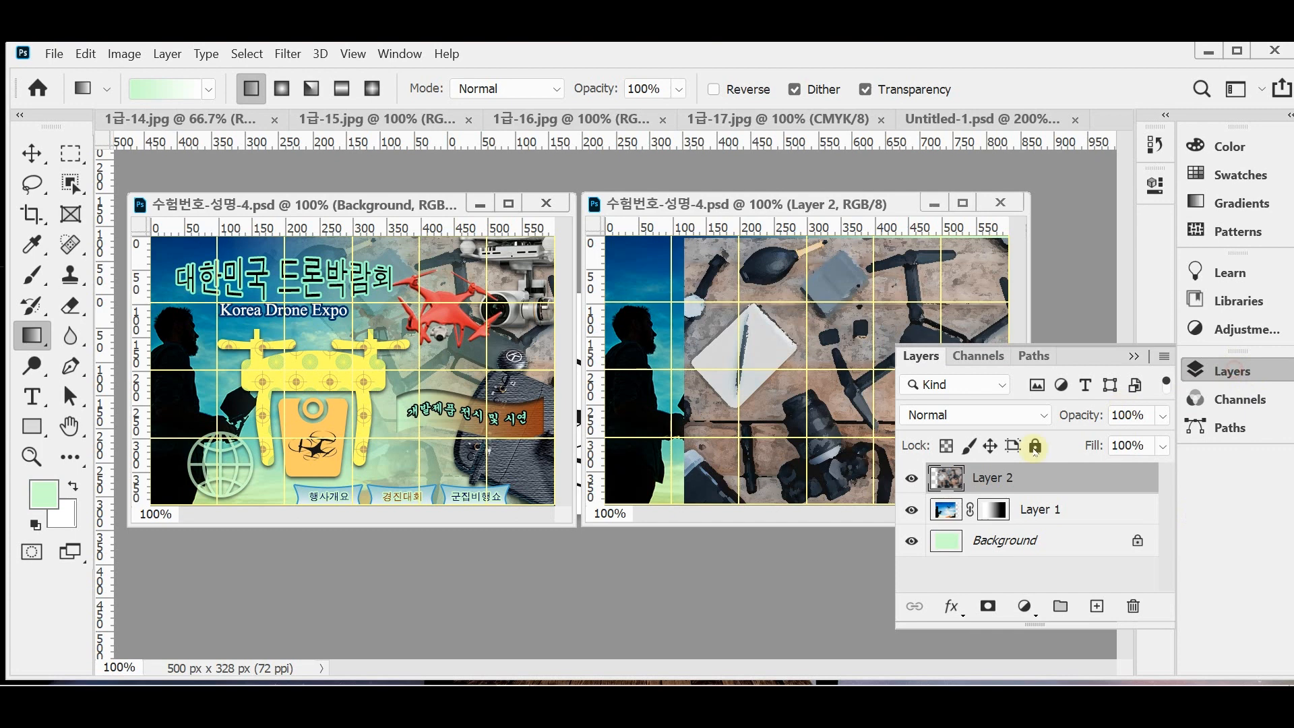
pyautogui.click(989, 607)
pyautogui.click(1217, 368)
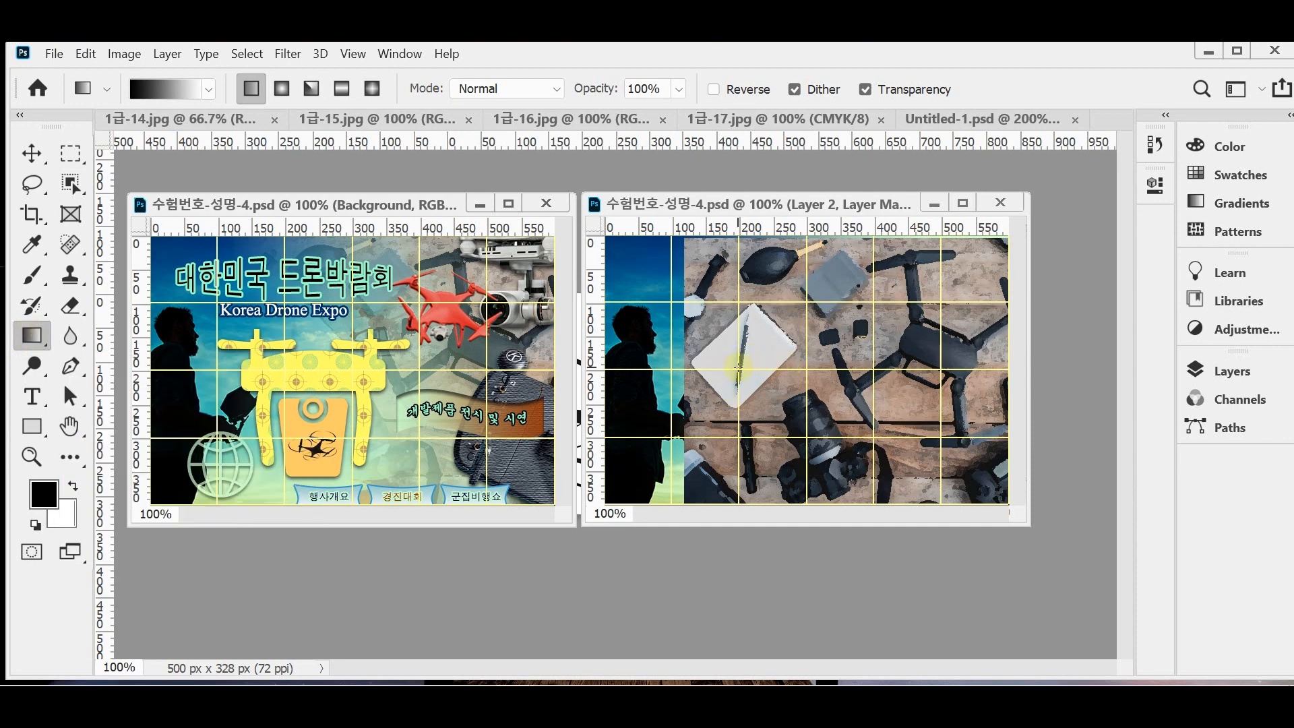
pyautogui.moveTo(738, 367); pyautogui.dragTo(954, 266)
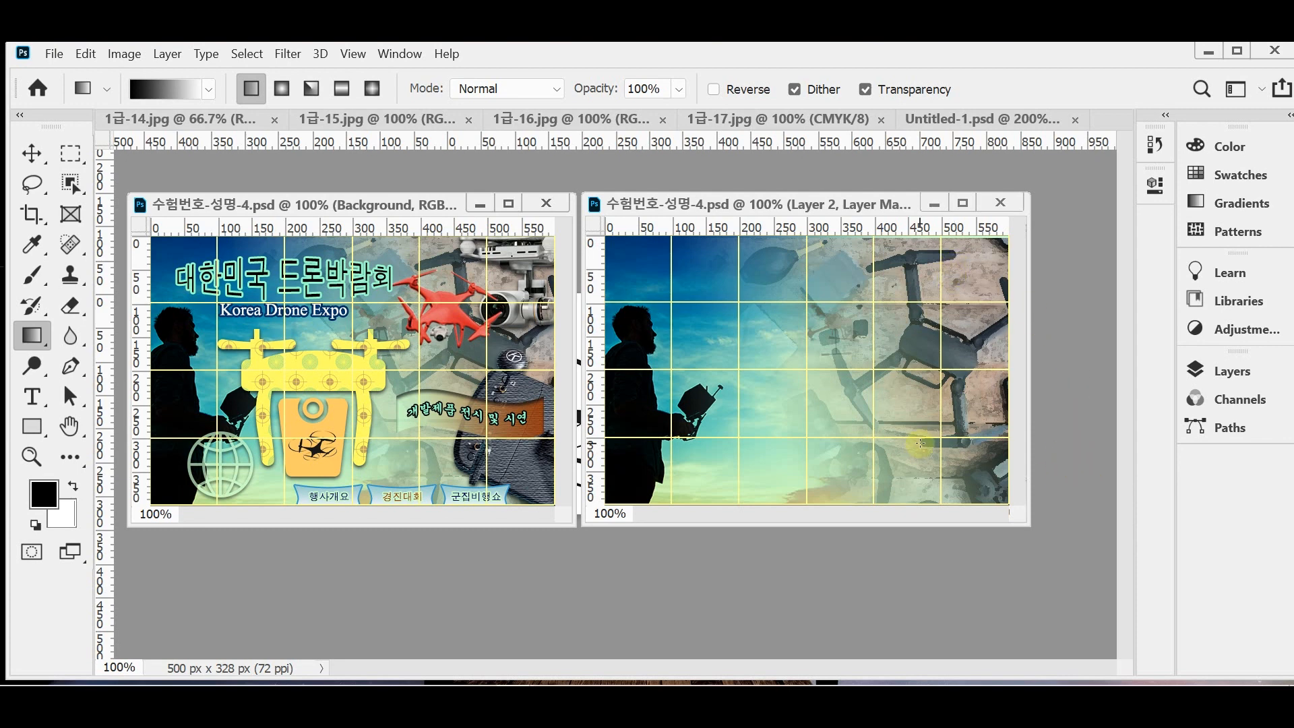
# Undock the 1급-14.jpg drone image into its own floating window and switch to the Magic Wand tool
pyautogui.moveTo(230, 125); pyautogui.dragTo(670, 210)
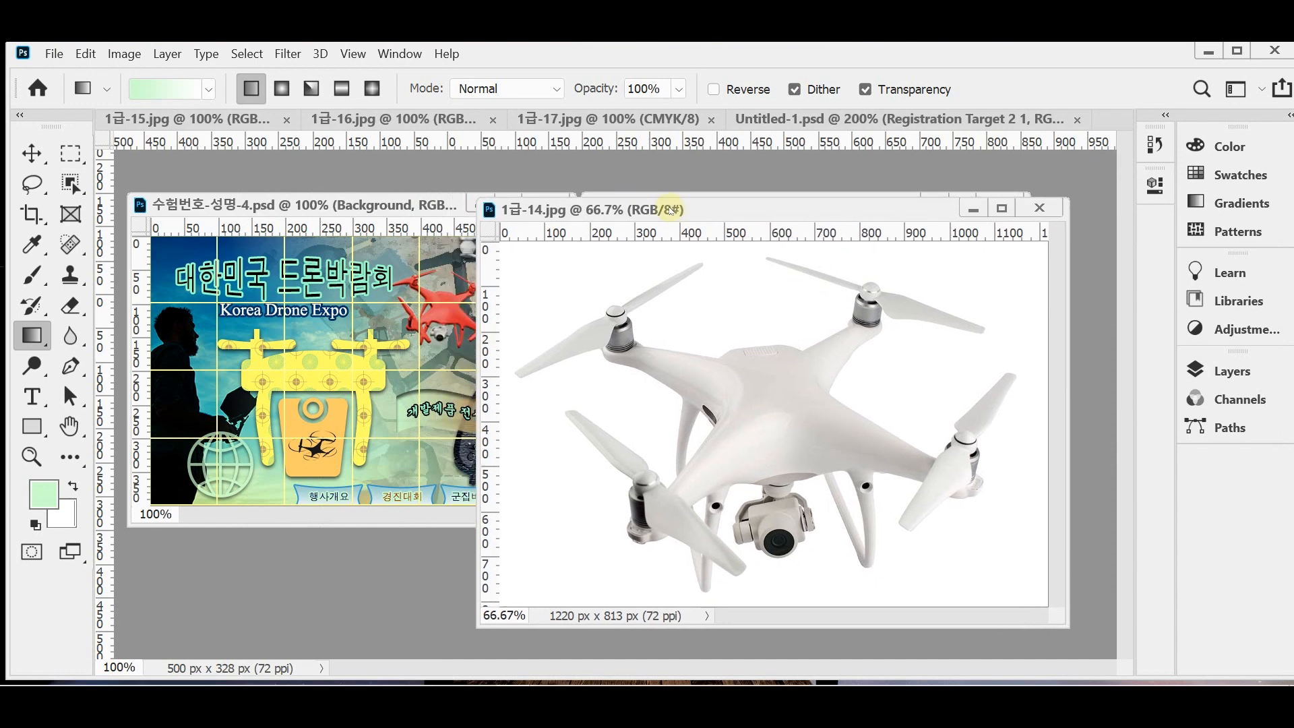
pyautogui.moveTo(685, 212); pyautogui.dragTo(686, 200)
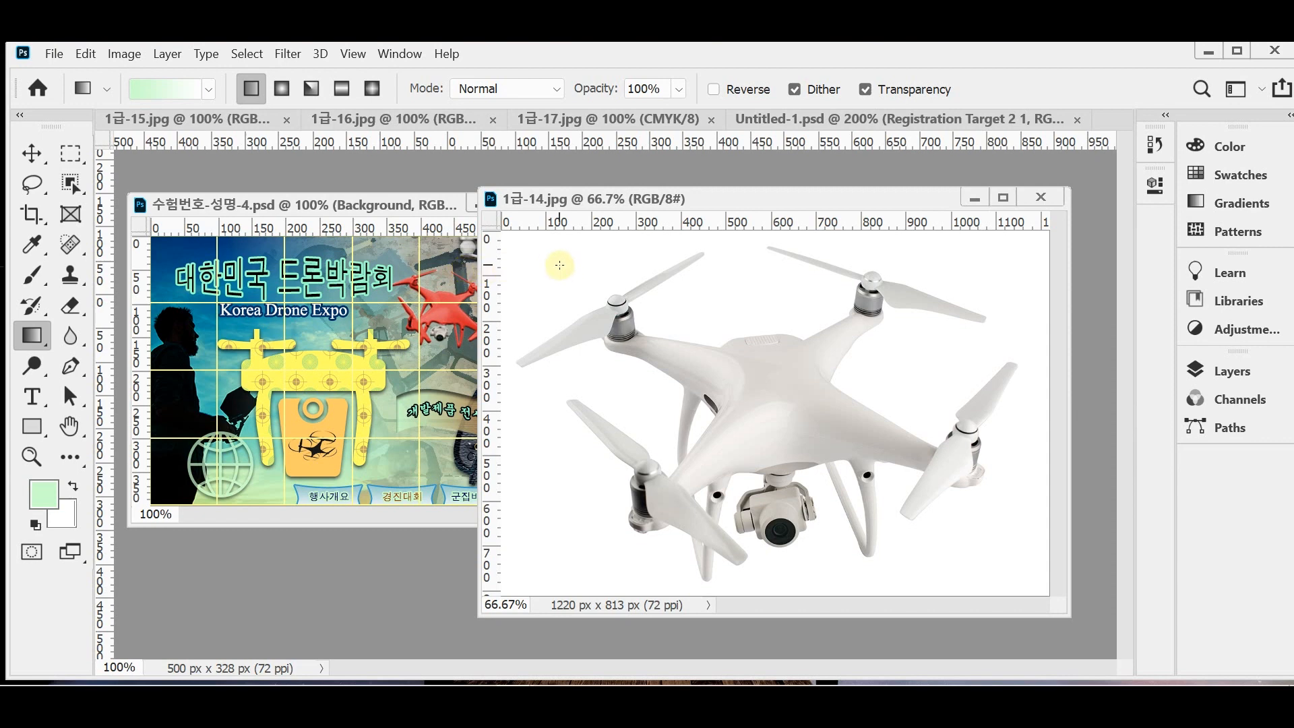
pyautogui.moveTo(702, 200); pyautogui.dragTo(704, 190)
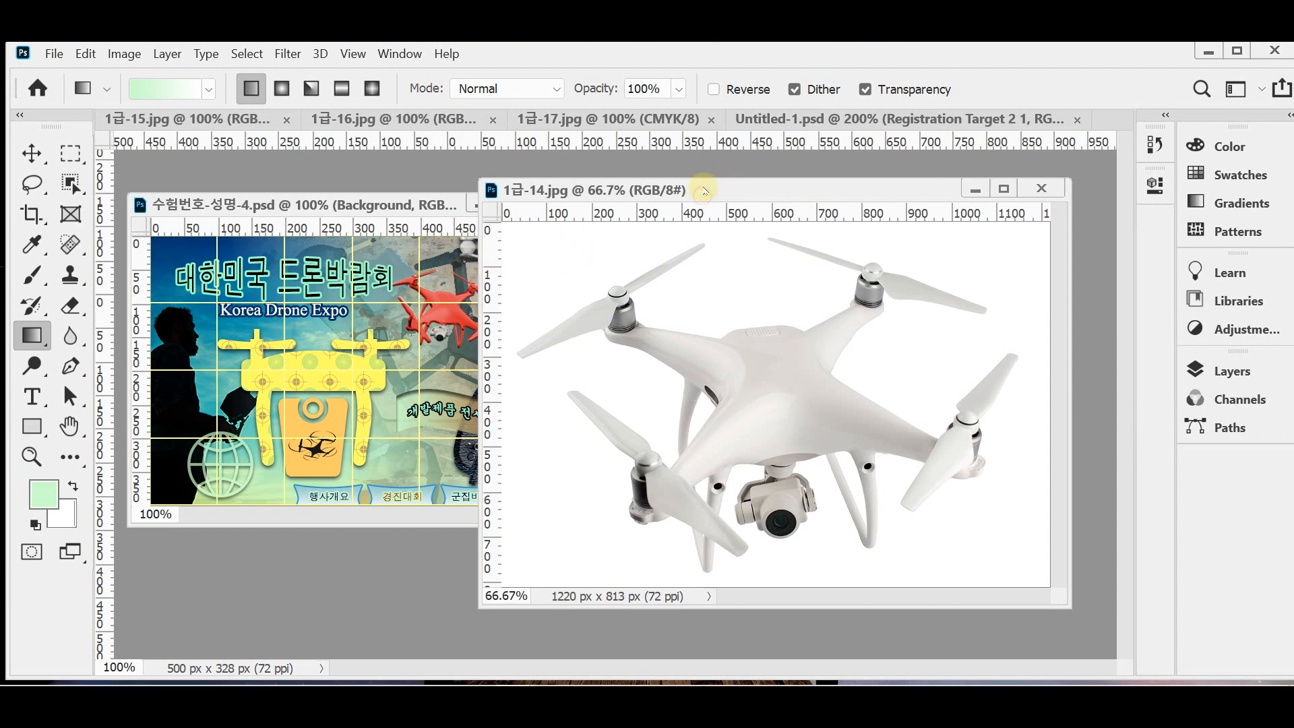
pyautogui.click(70, 183)
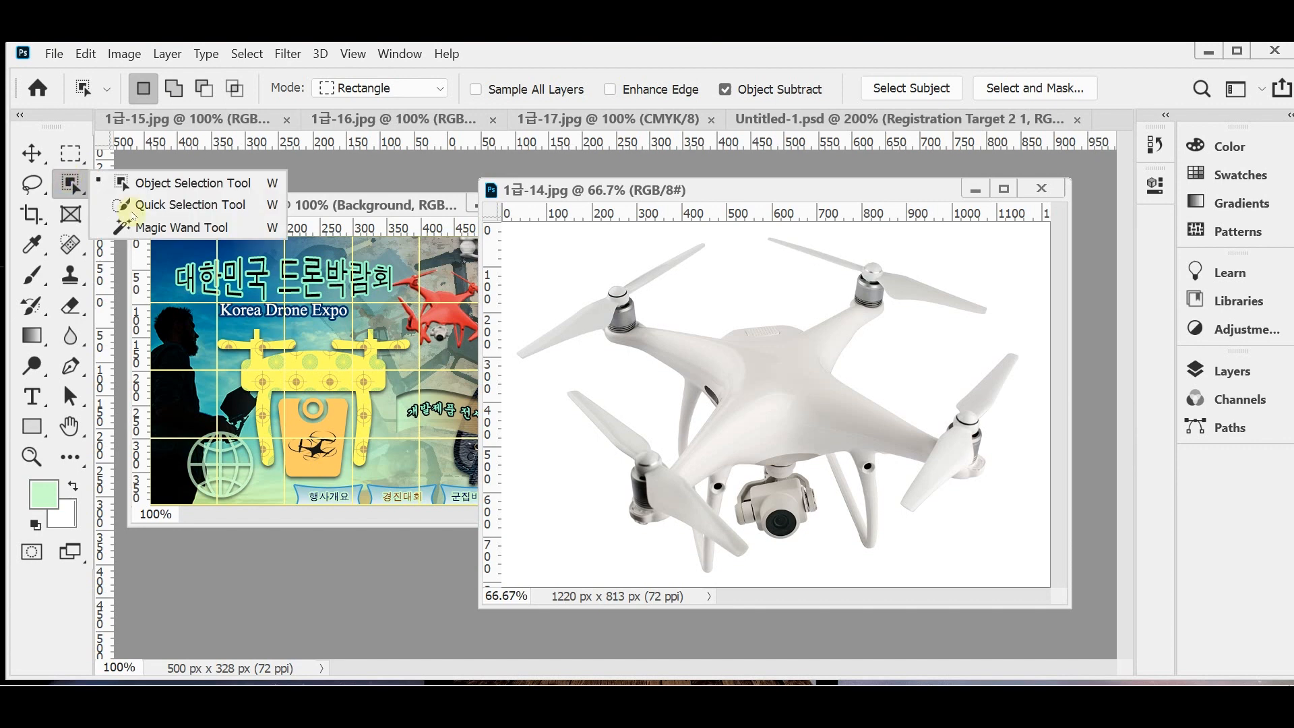
pyautogui.click(123, 228)
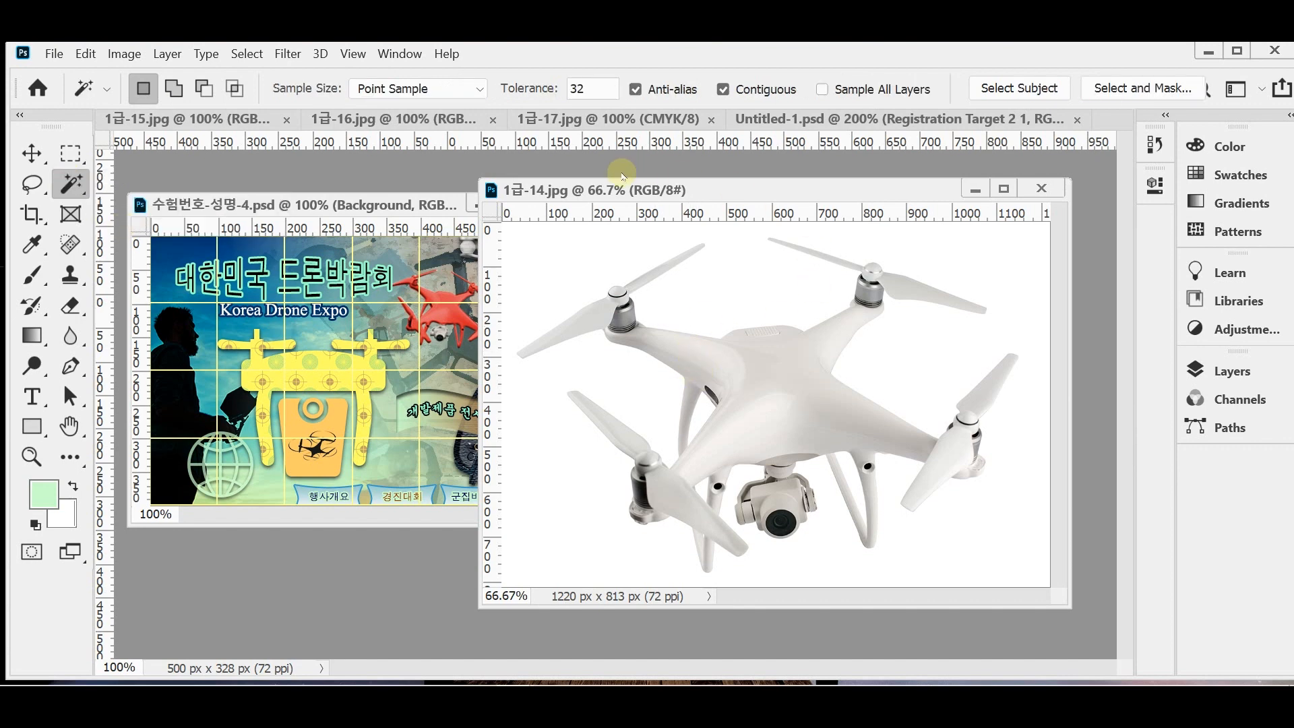
pyautogui.rightClick(61, 182)
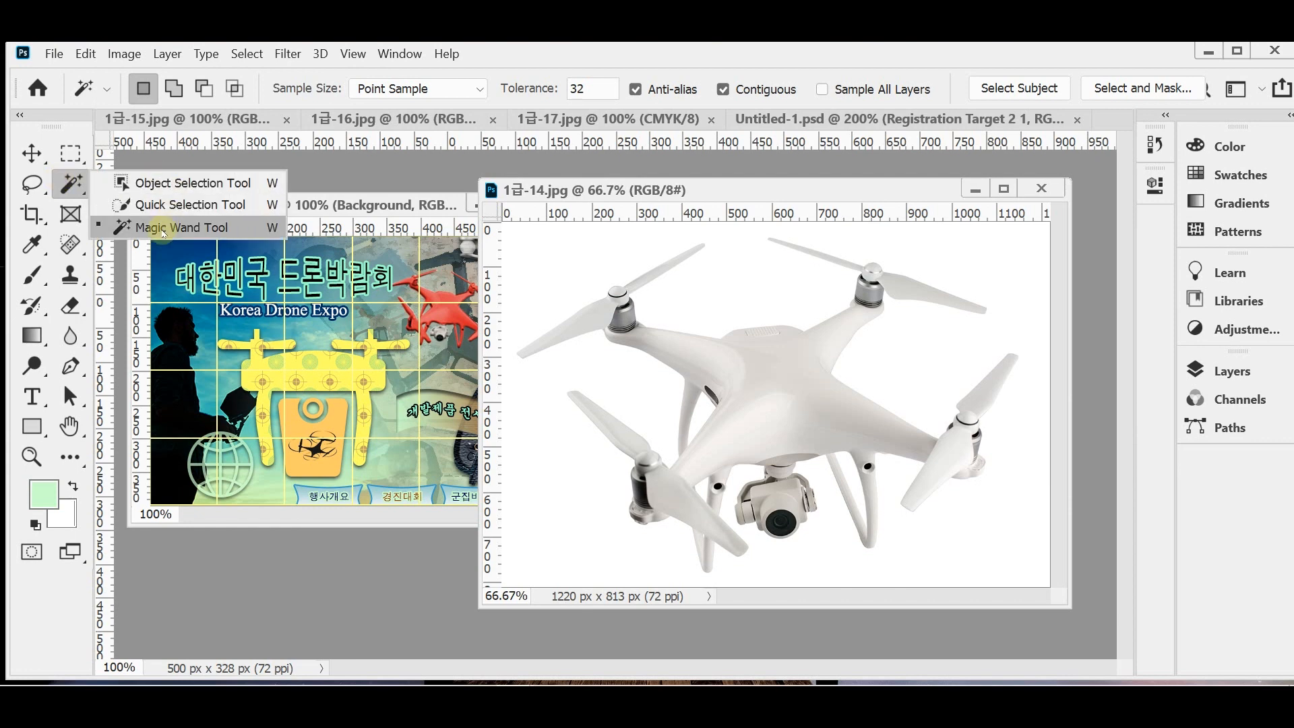
pyautogui.click(123, 224)
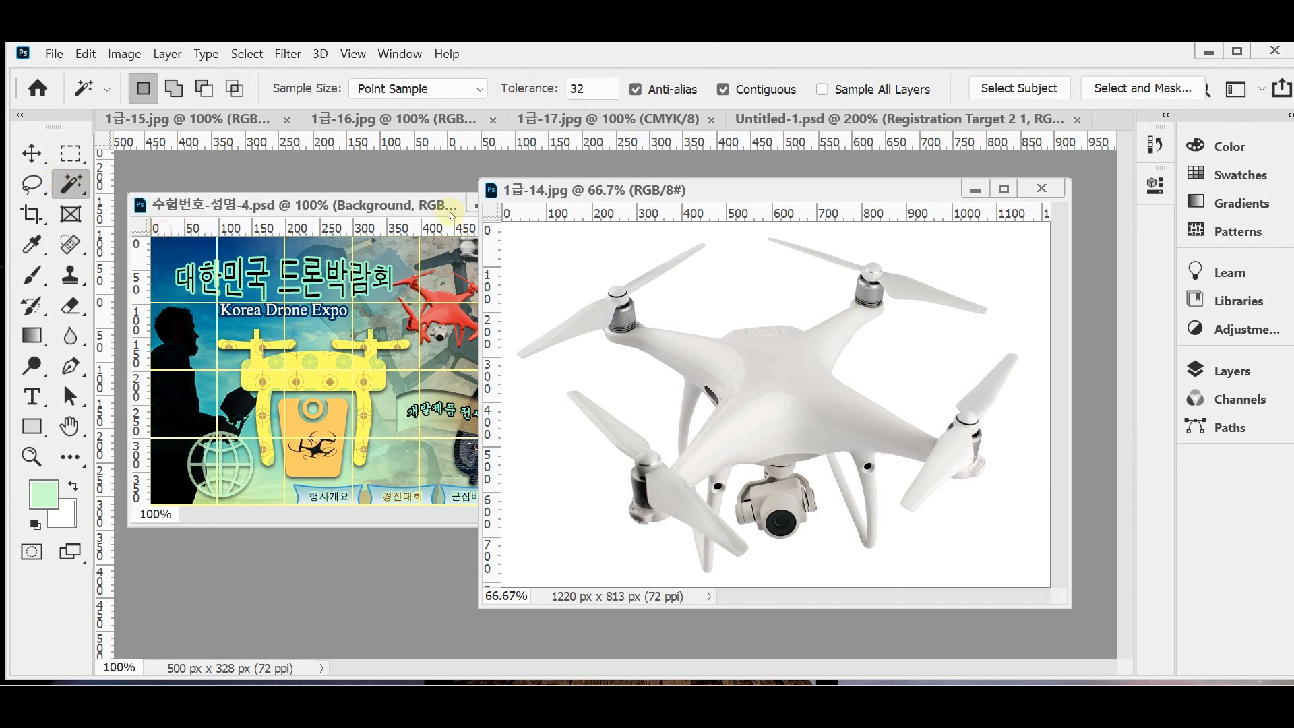
# Select the white background at Magic Wand tolerance 10, including the gaps between the drone's legs, and invert the selection to isolate the drone
pyautogui.click(588, 254)
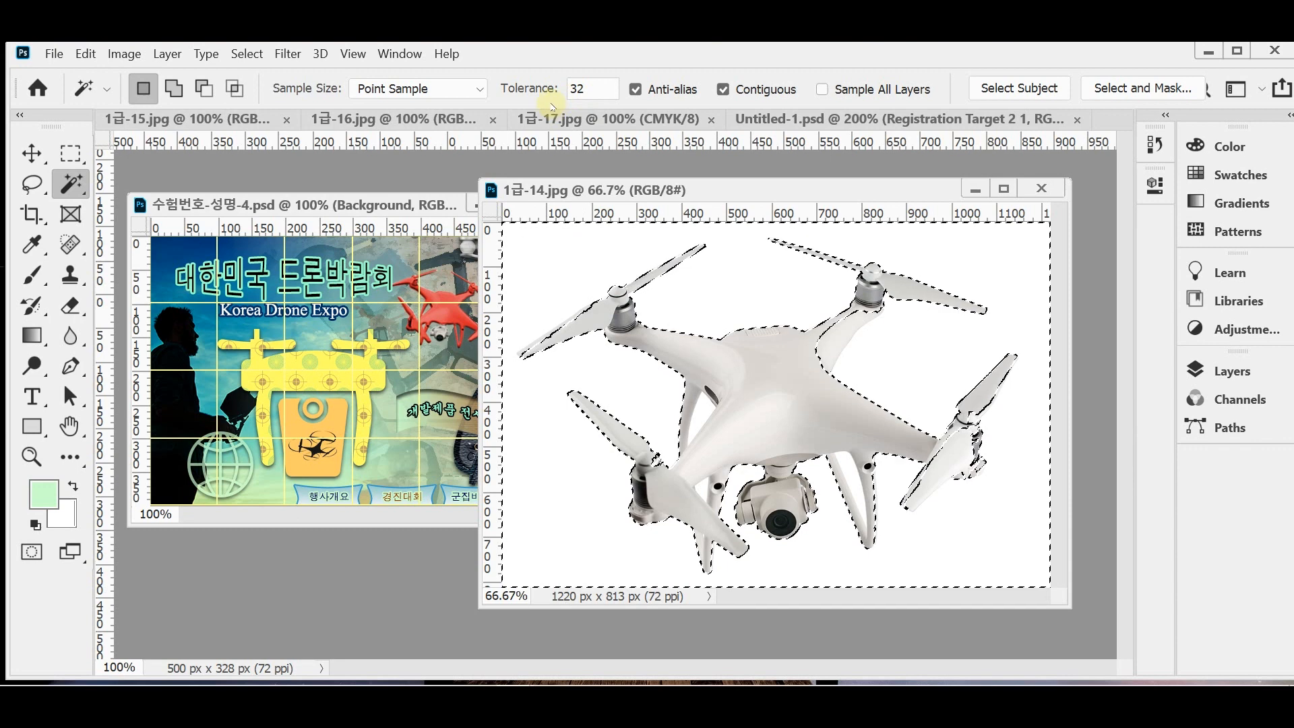
pyautogui.click(746, 276)
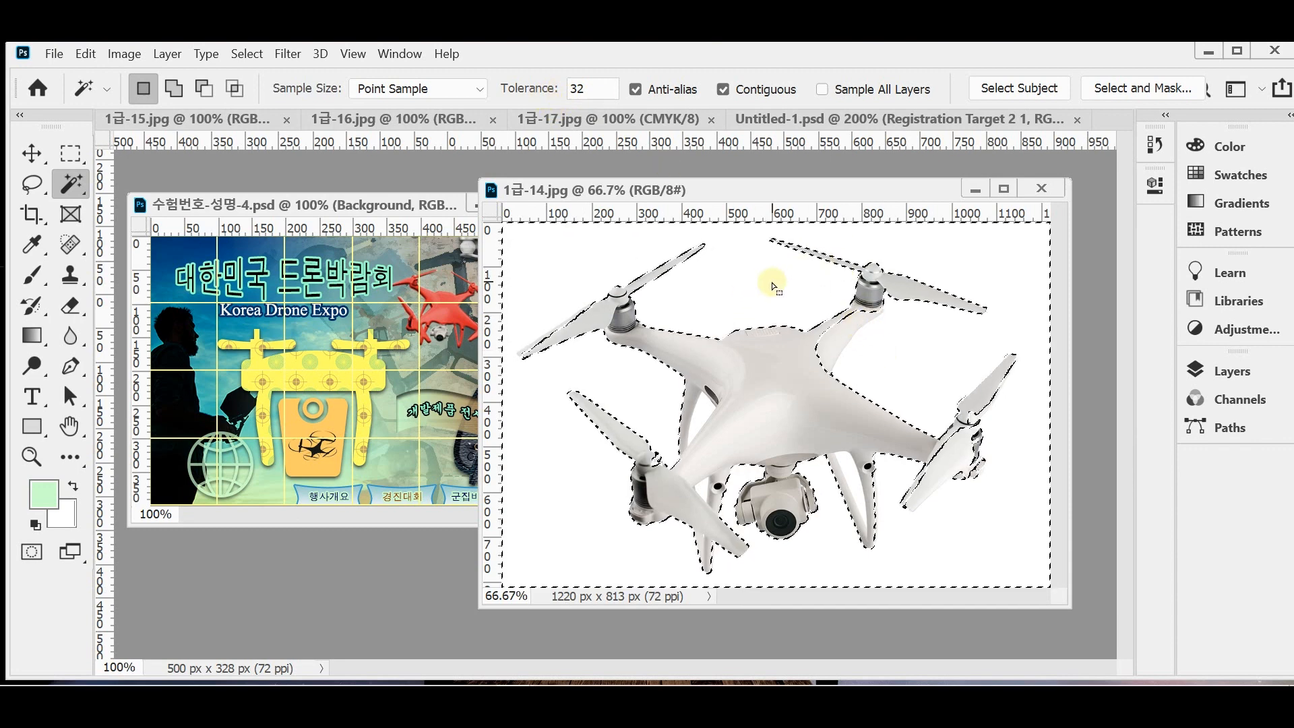
pyautogui.click(535, 91)
pyautogui.write('10')
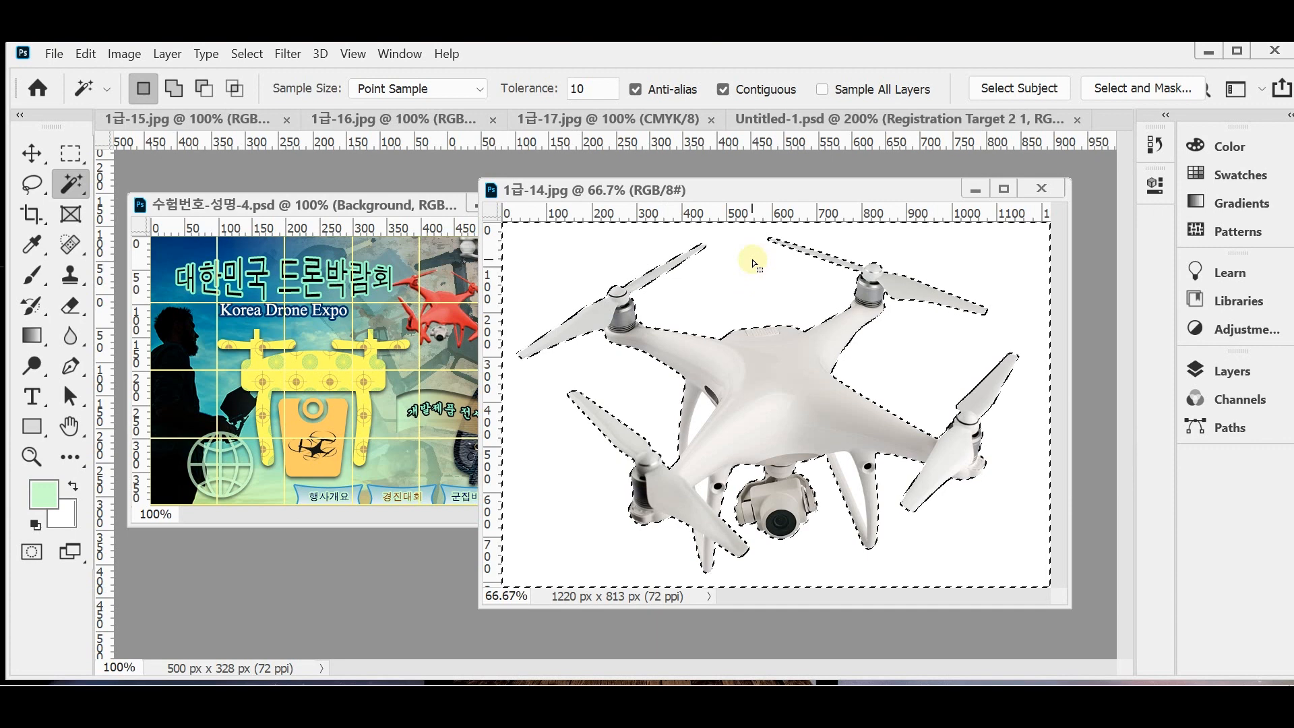
pyautogui.keyDown('shift'); pyautogui.click(703, 411); pyautogui.keyUp('shift')
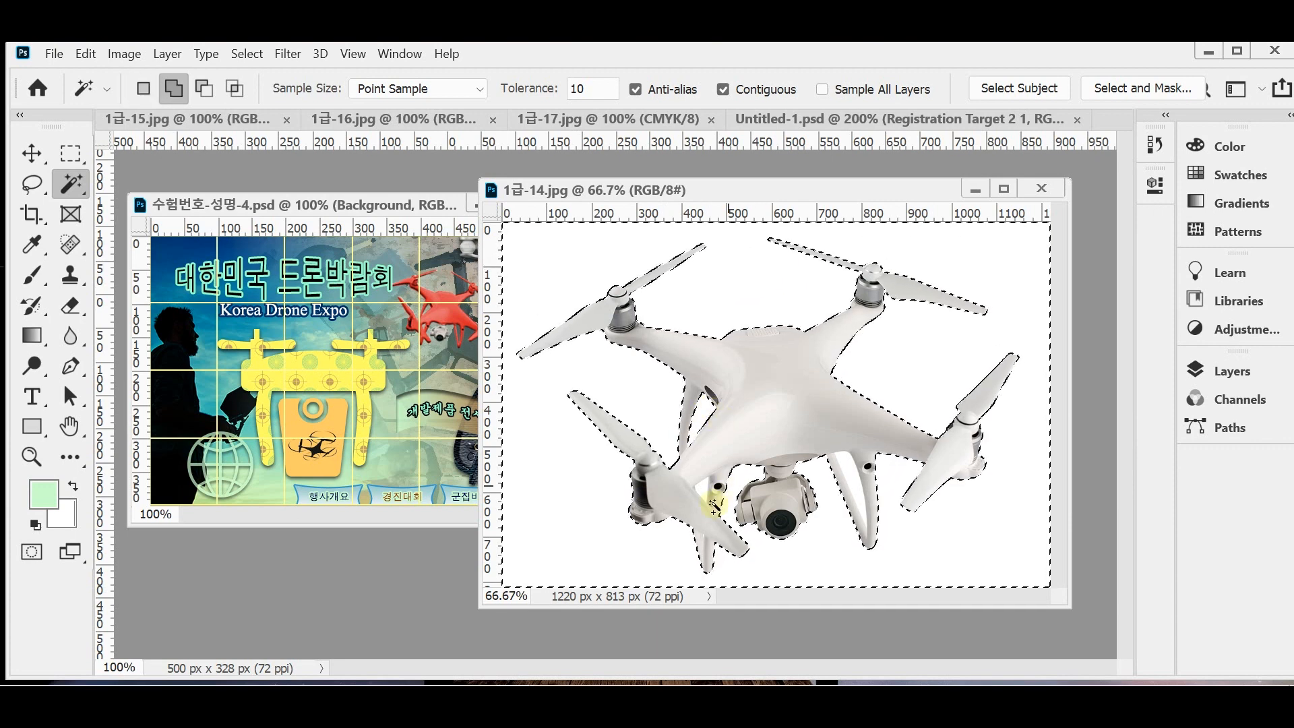
pyautogui.click(849, 475)
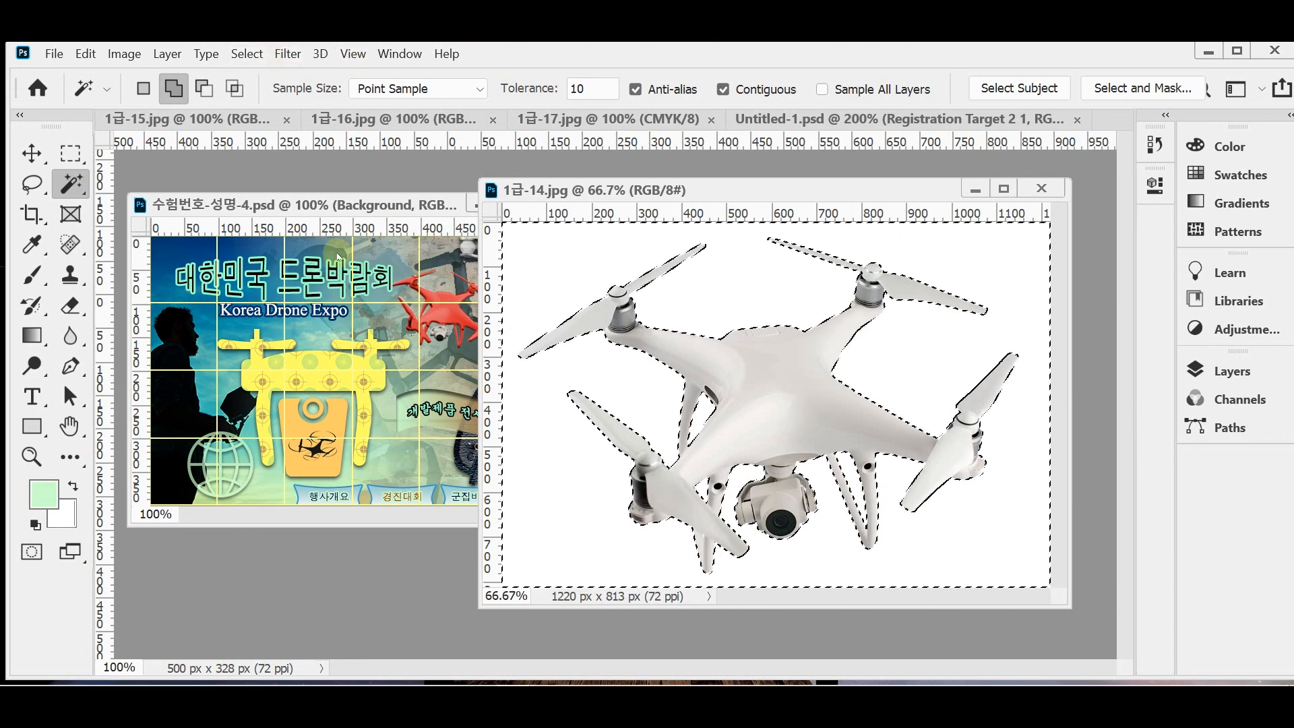
pyautogui.hotkey('ctrl', 'shift', 'i')
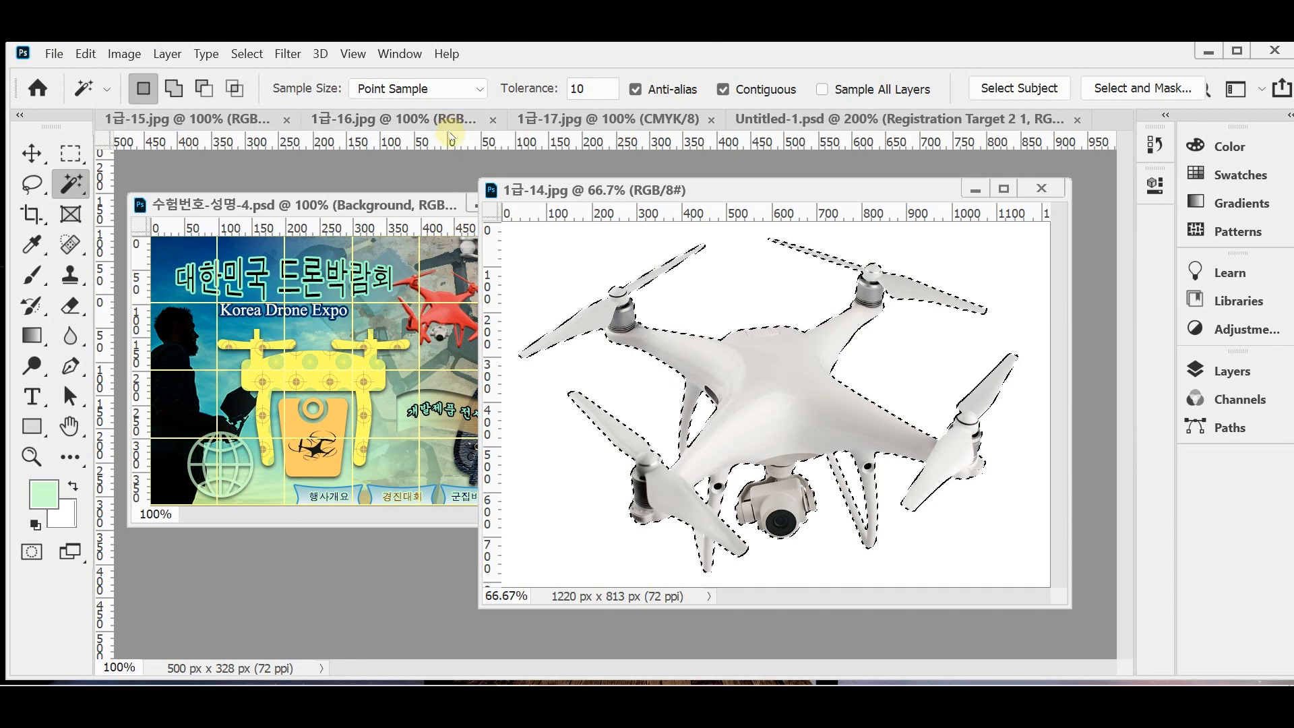
# Copy the selected drone, close 1급-14.jpg, and paste the drone as a new layer into the working 수험번호-성명-4.psd document
pyautogui.hotkey('ctrl', 'w')
pyautogui.click(641, 203)
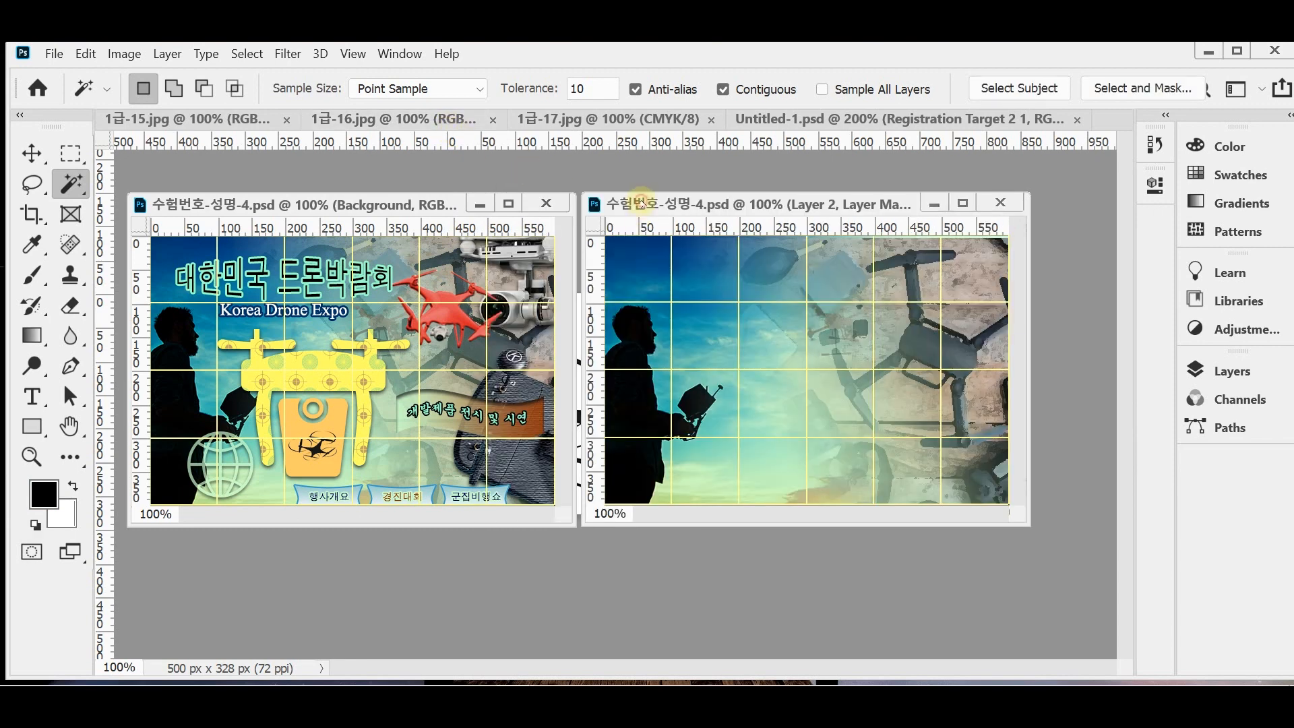
pyautogui.hotkey('ctrl', 'v')
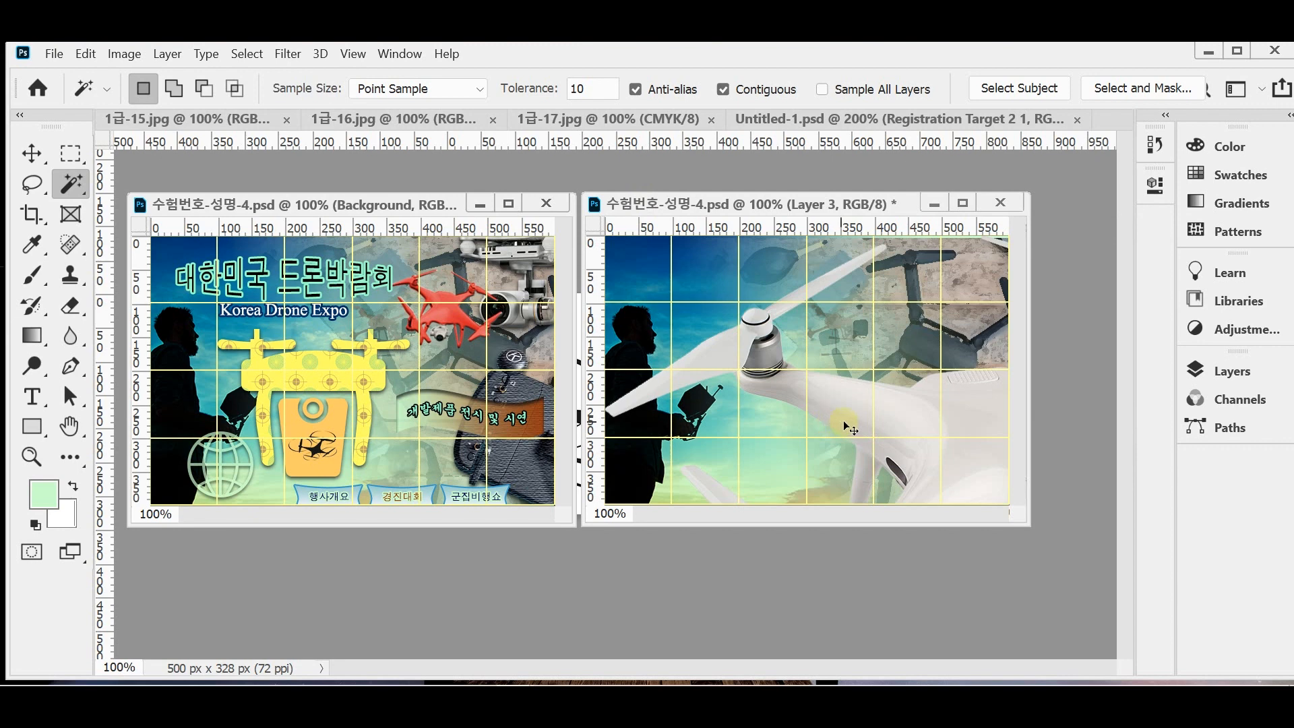
# Scale the pasted drone proportionally to 16% and move it to X 430 px, Y 114.5 px to match the sample
pyautogui.hotkey('ctrl', 't')
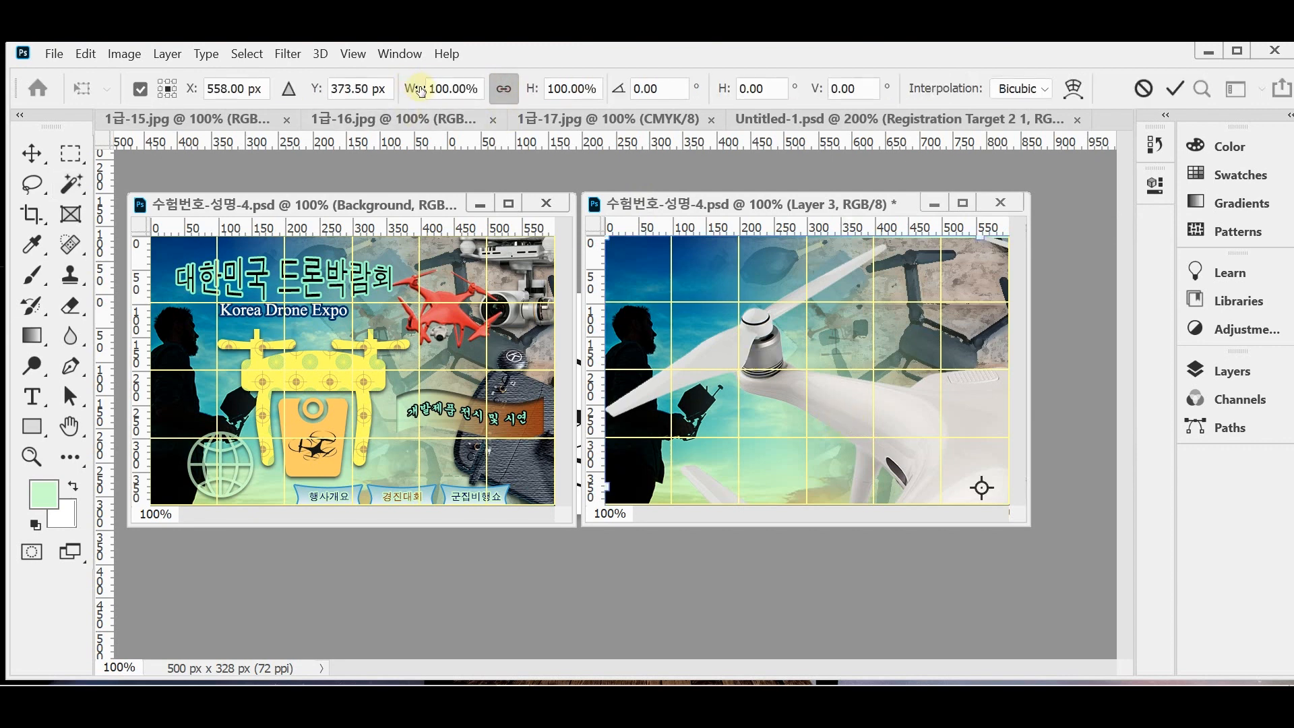
pyautogui.moveTo(412, 90); pyautogui.dragTo(325, 99)
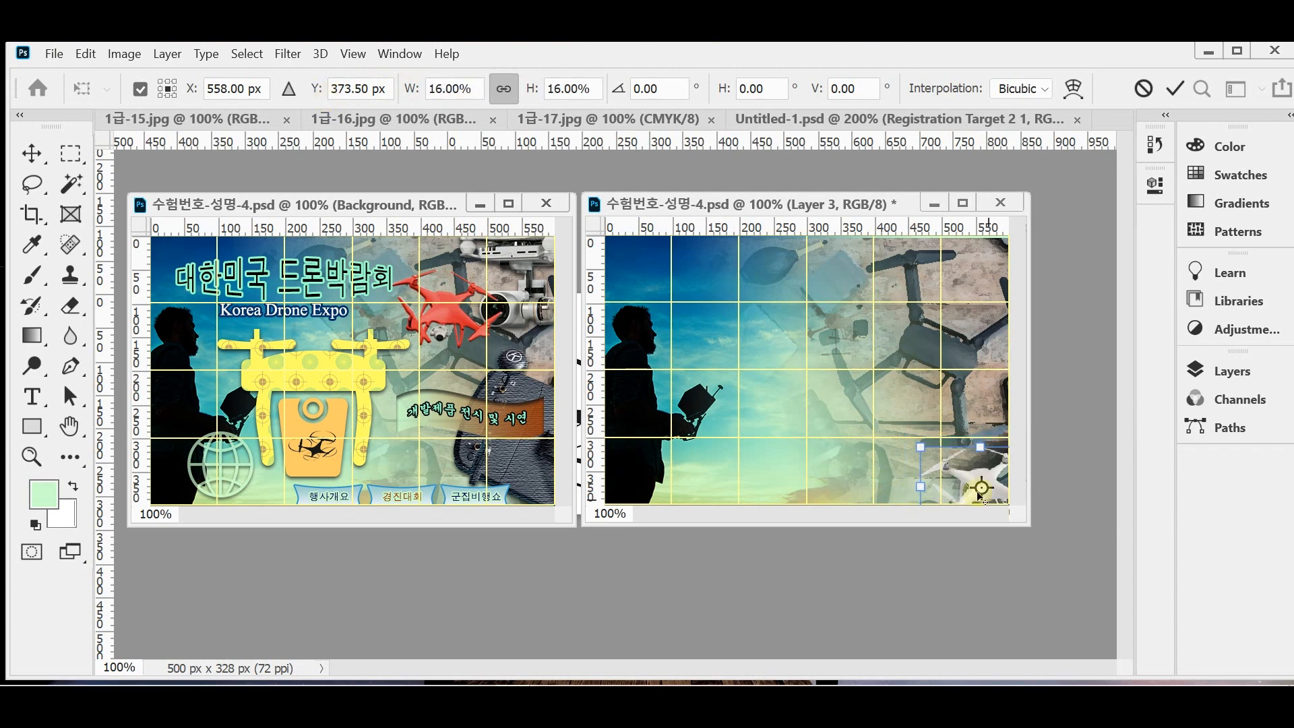
pyautogui.moveTo(998, 491); pyautogui.dragTo(912, 318)
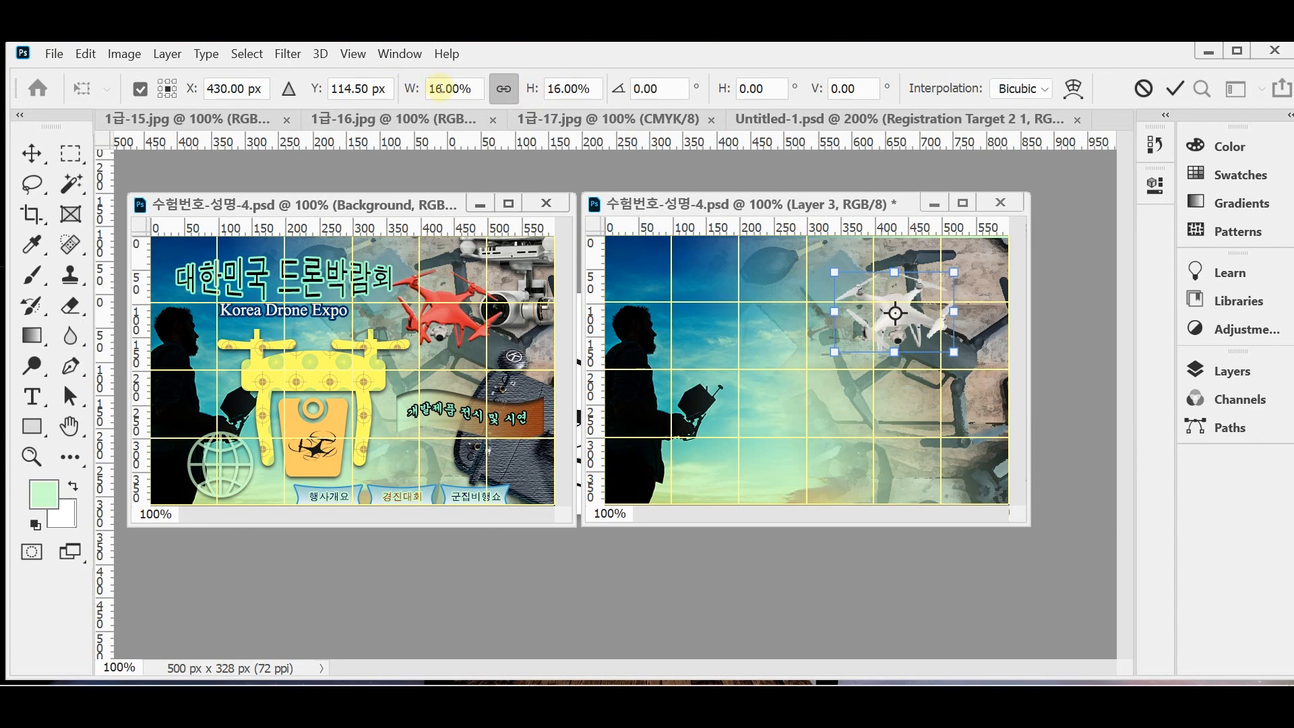
pyautogui.moveTo(411, 90); pyautogui.dragTo(414, 90)
# Rotate the drone about 13.4° clockwise, apply the transform and save the document
pyautogui.moveTo(814, 380); pyautogui.dragTo(804, 364)
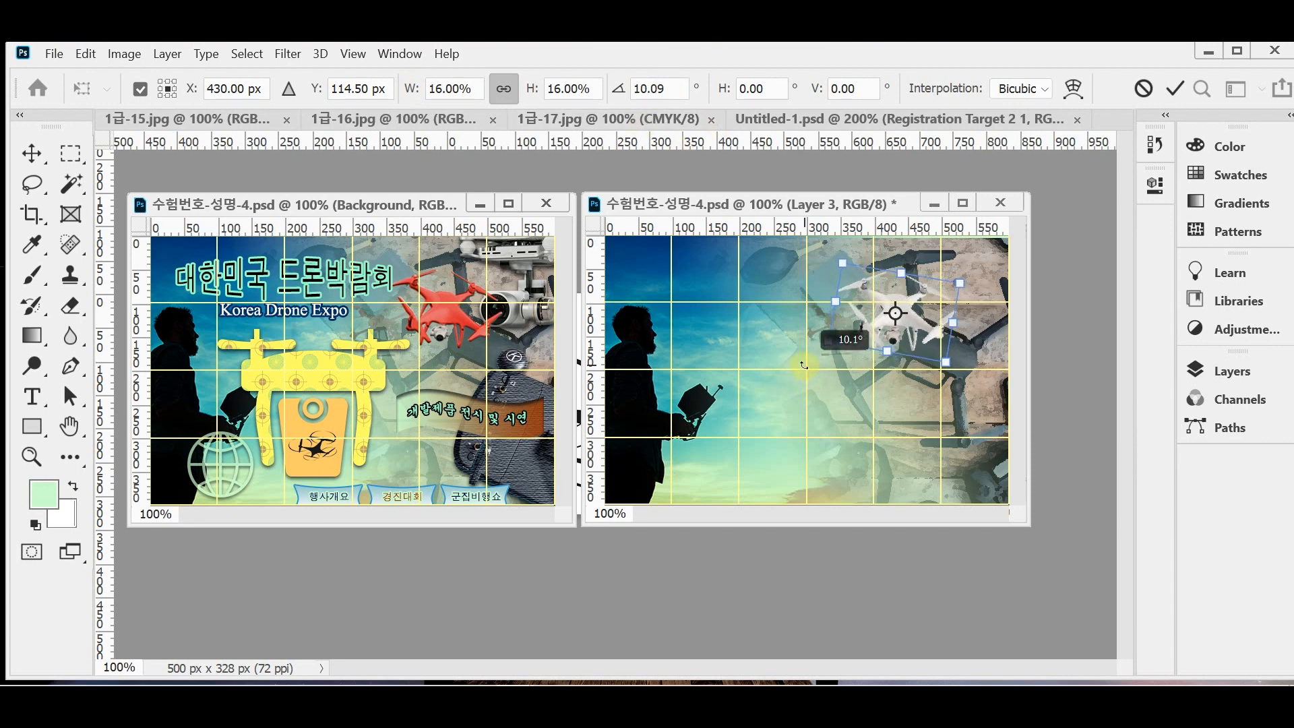
pyautogui.moveTo(801, 361); pyautogui.dragTo(802, 358)
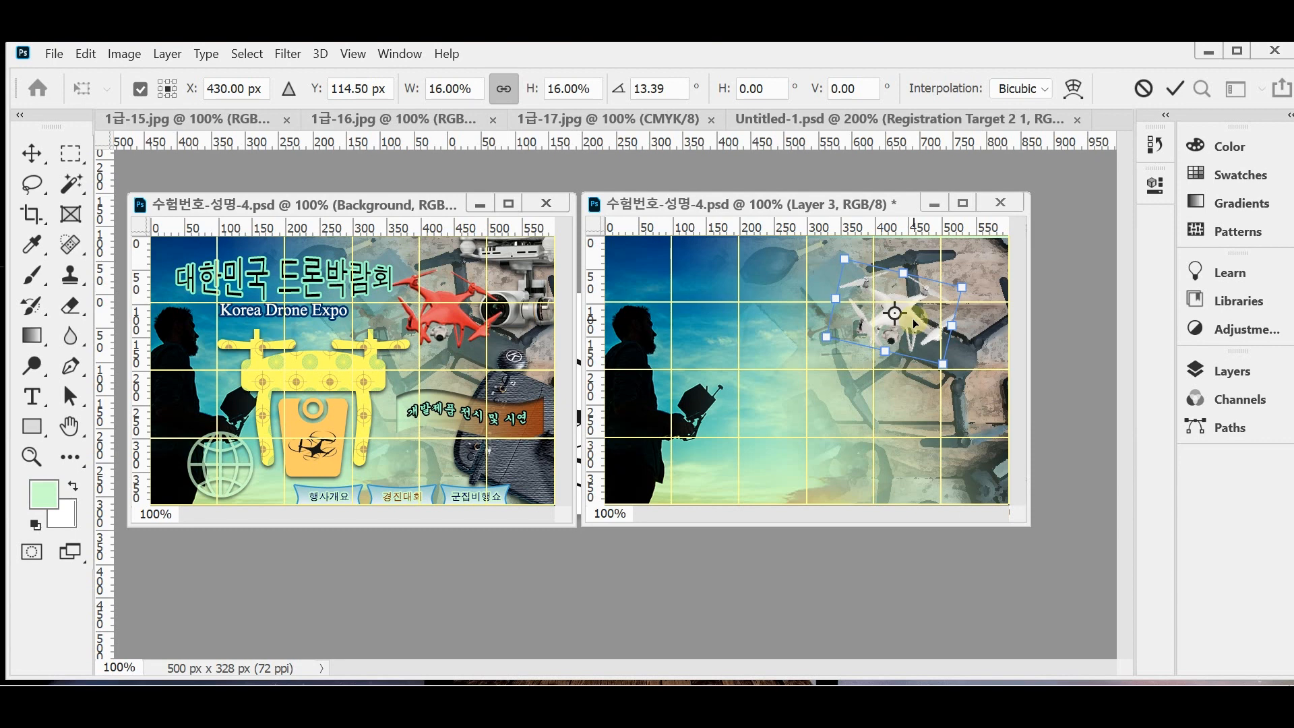
pyautogui.moveTo(915, 323); pyautogui.dragTo(914, 321)
pyautogui.press('Return')
pyautogui.press('w')
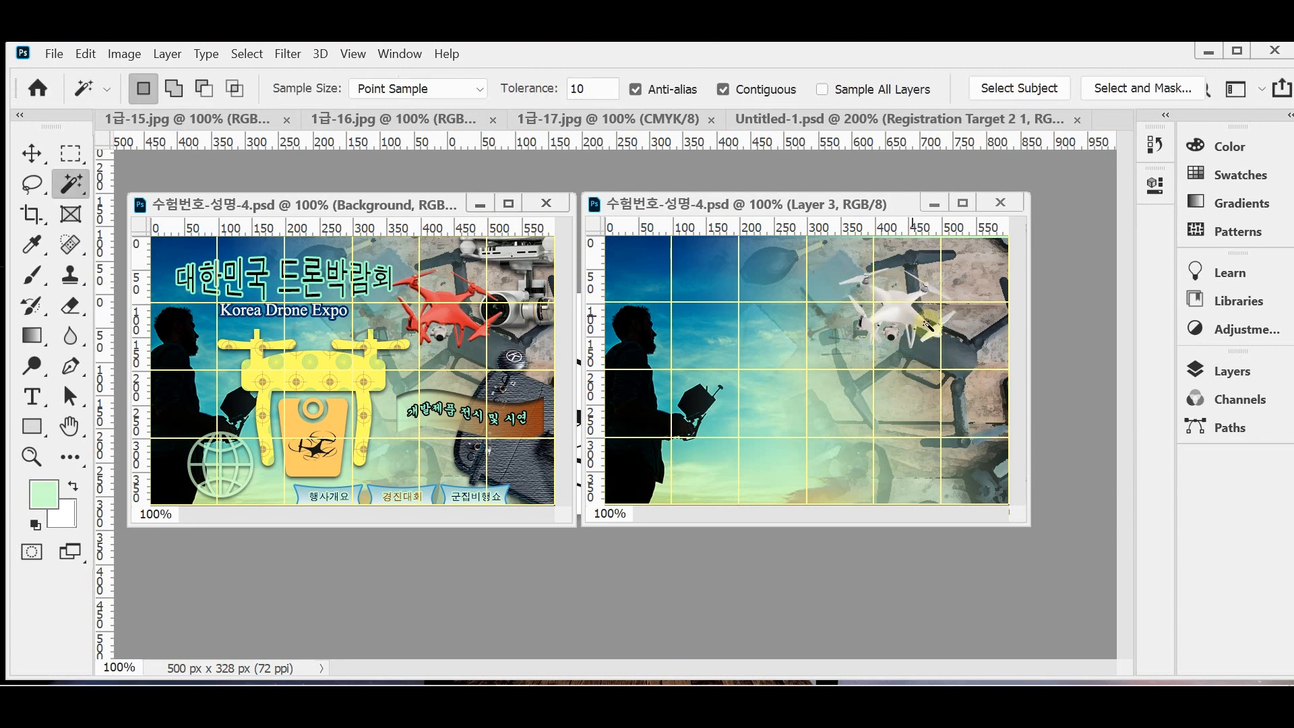
# Add a Bevel & Emboss layer style to the drone on Layer 3 with Inner Bevel, depth 100% and size 3 px
pyautogui.click(1228, 372)
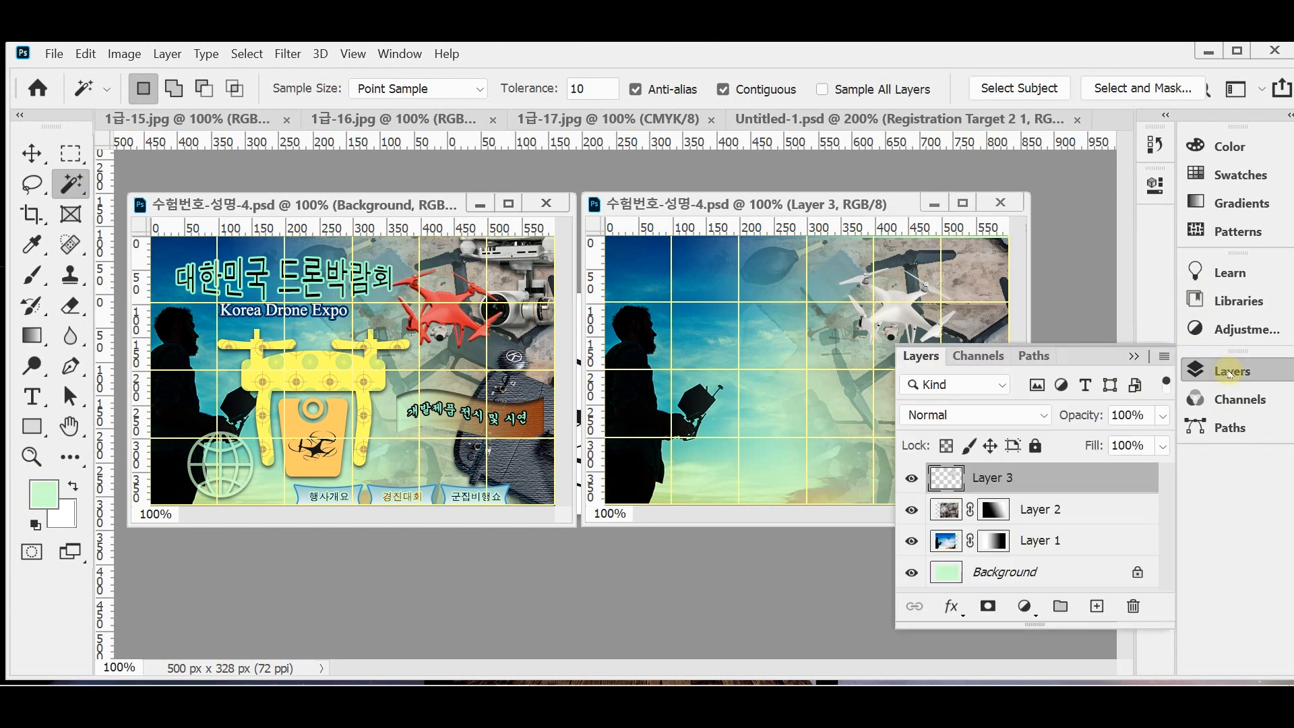
pyautogui.click(951, 606)
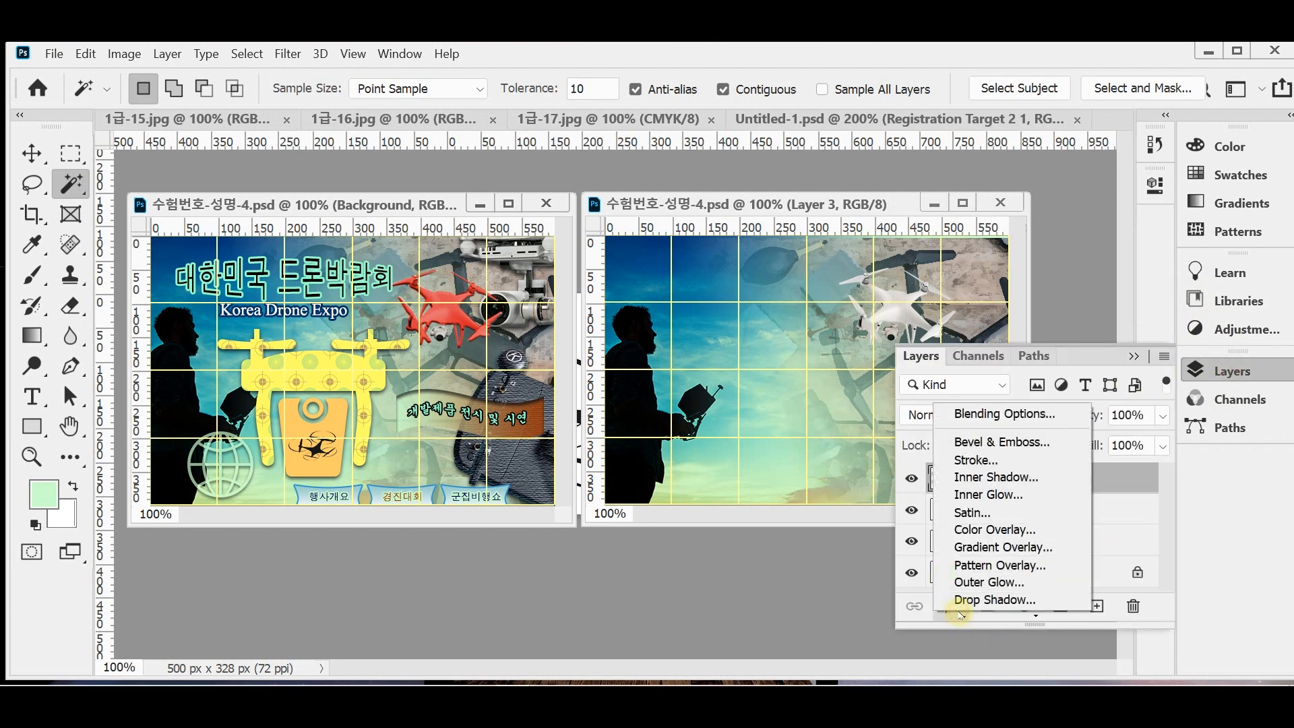
pyautogui.click(1053, 444)
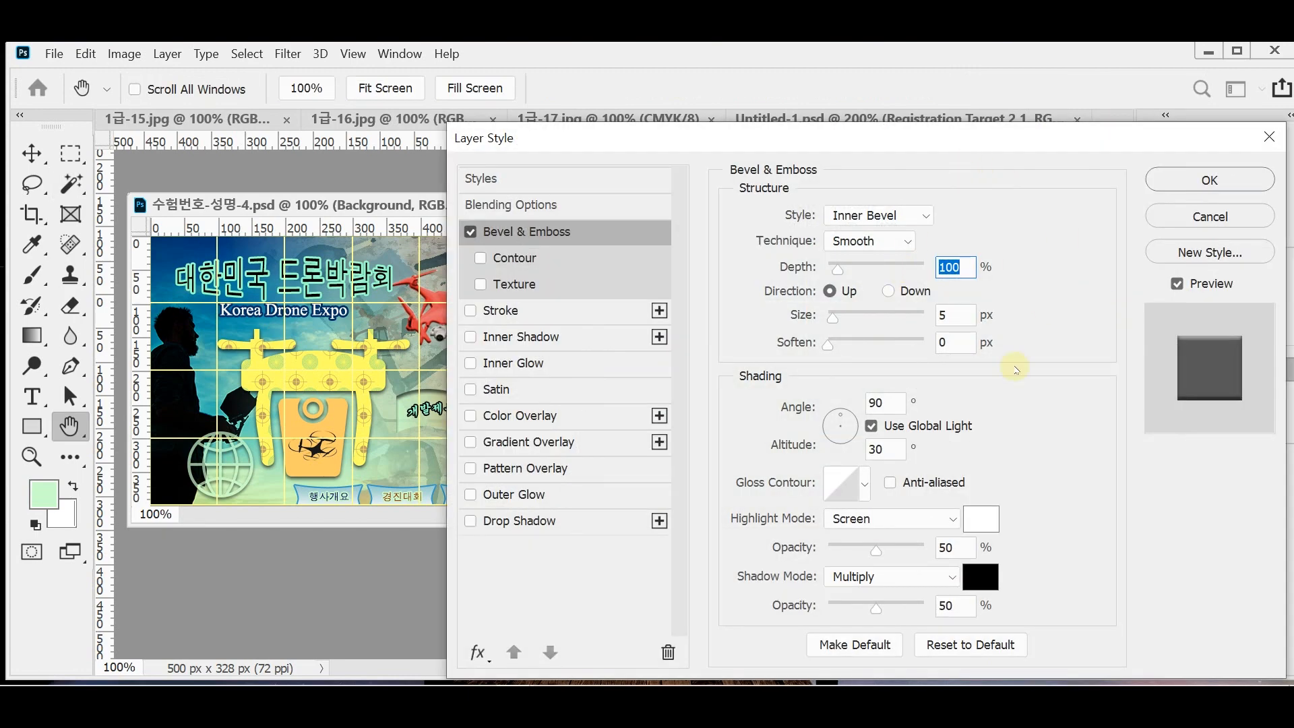
pyautogui.click(962, 318)
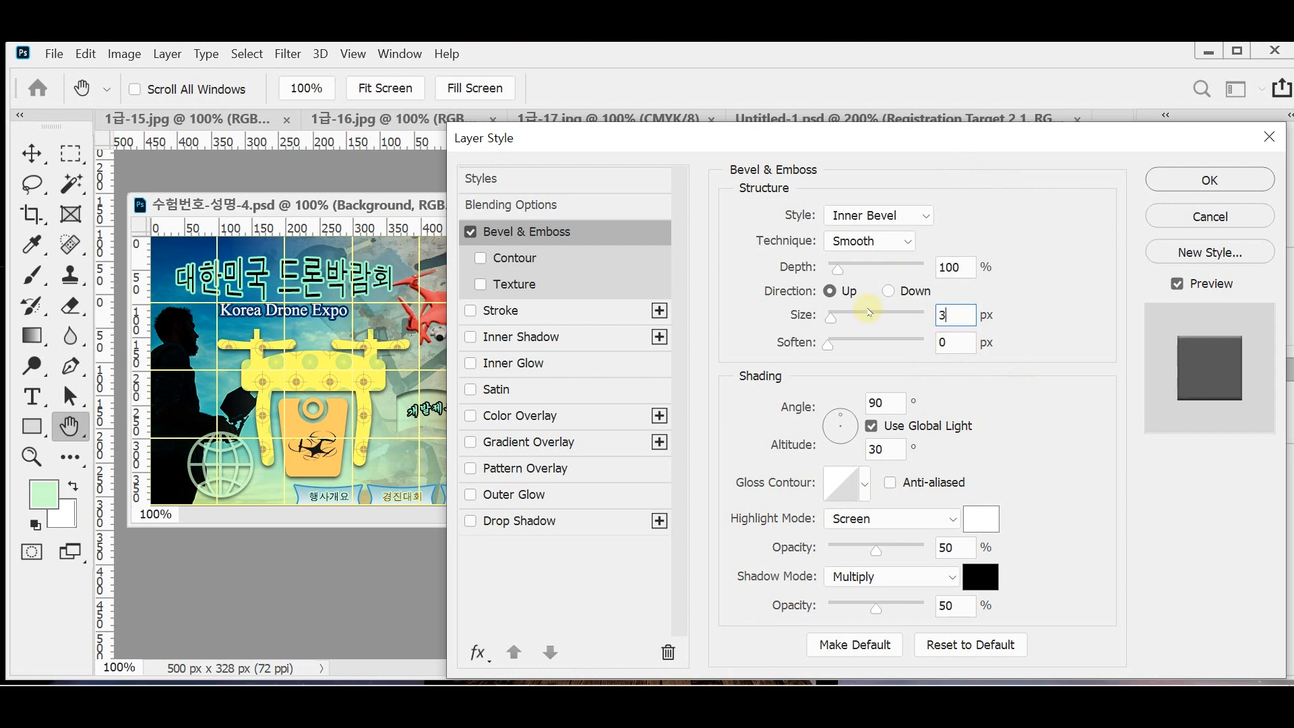
pyautogui.press('Return')
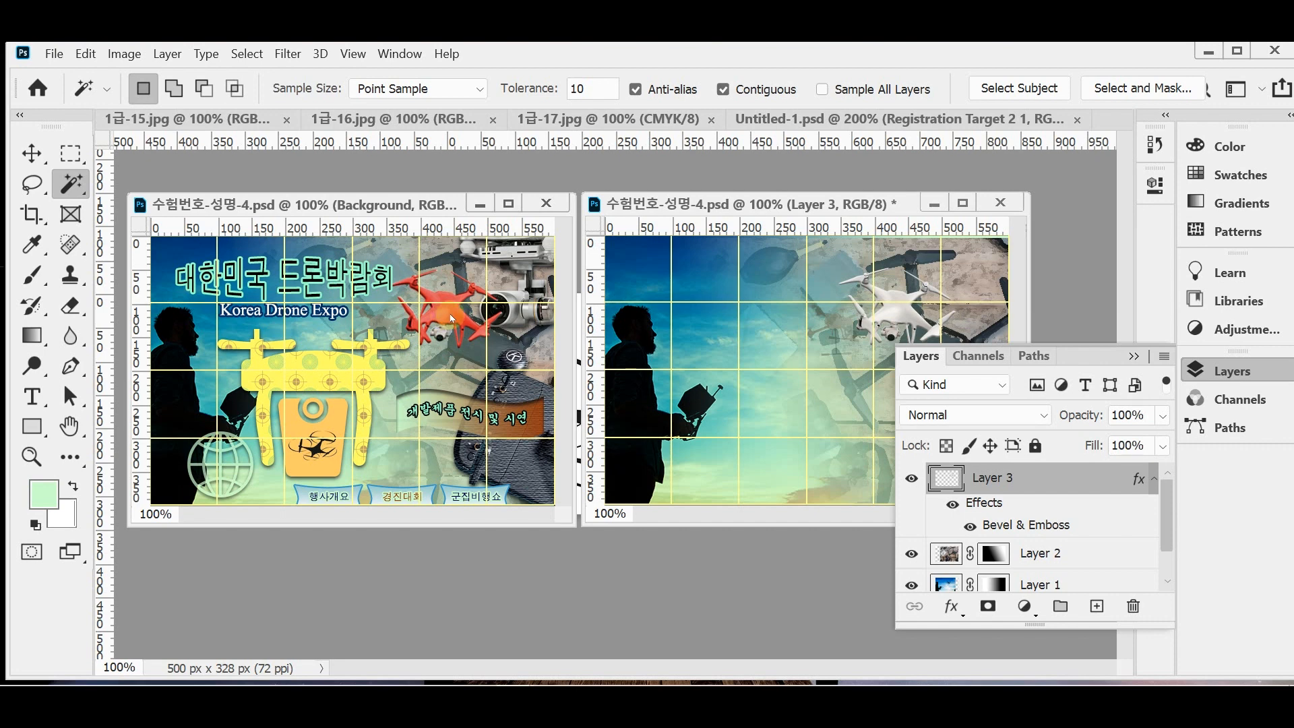
pyautogui.click(1224, 372)
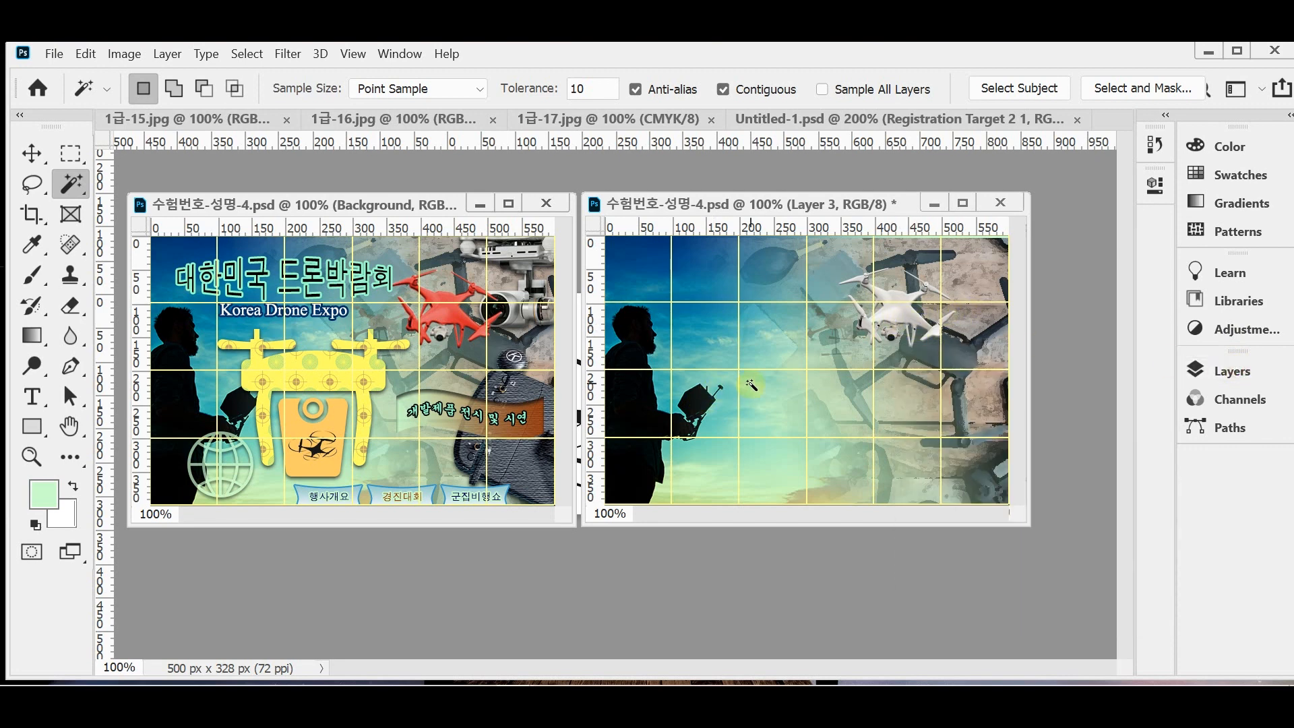
# Load the outline of the drone on Layer 3 as a selection in the working document
pyautogui.scroll(1, 444, 339)
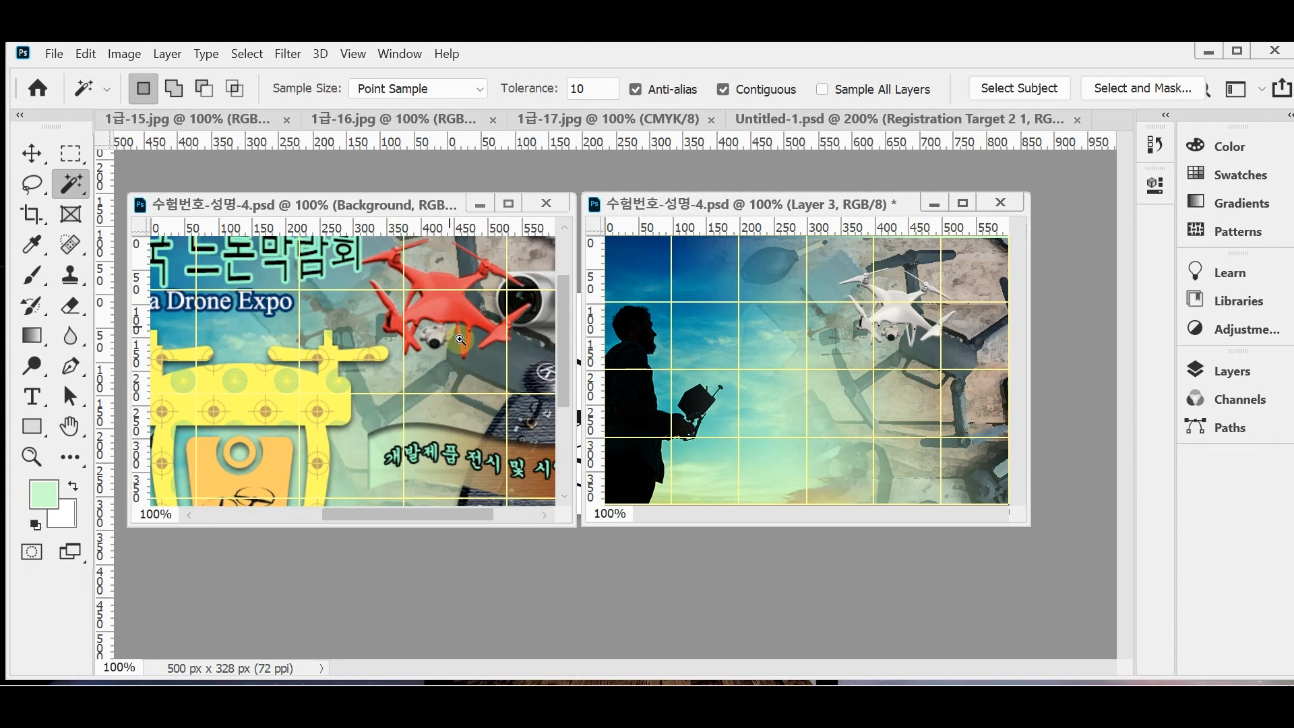
pyautogui.scroll(1, 896, 323)
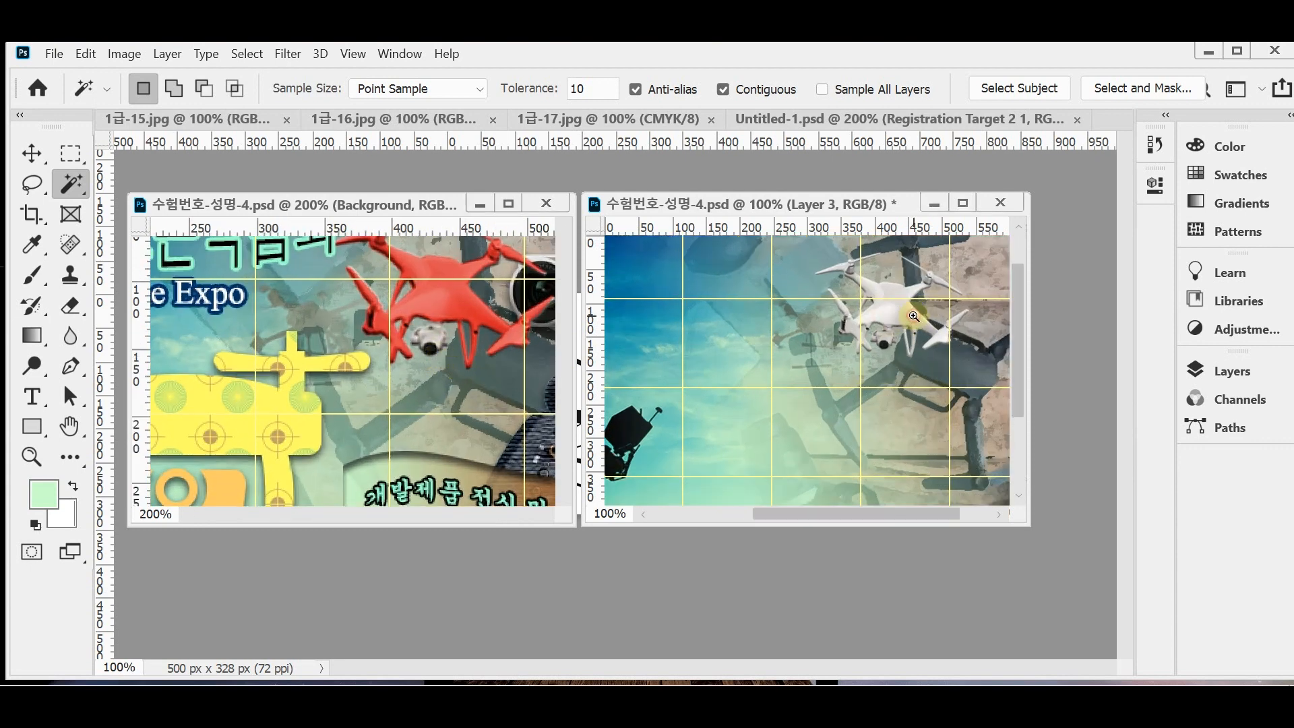
pyautogui.moveTo(901, 324); pyautogui.dragTo(897, 341)
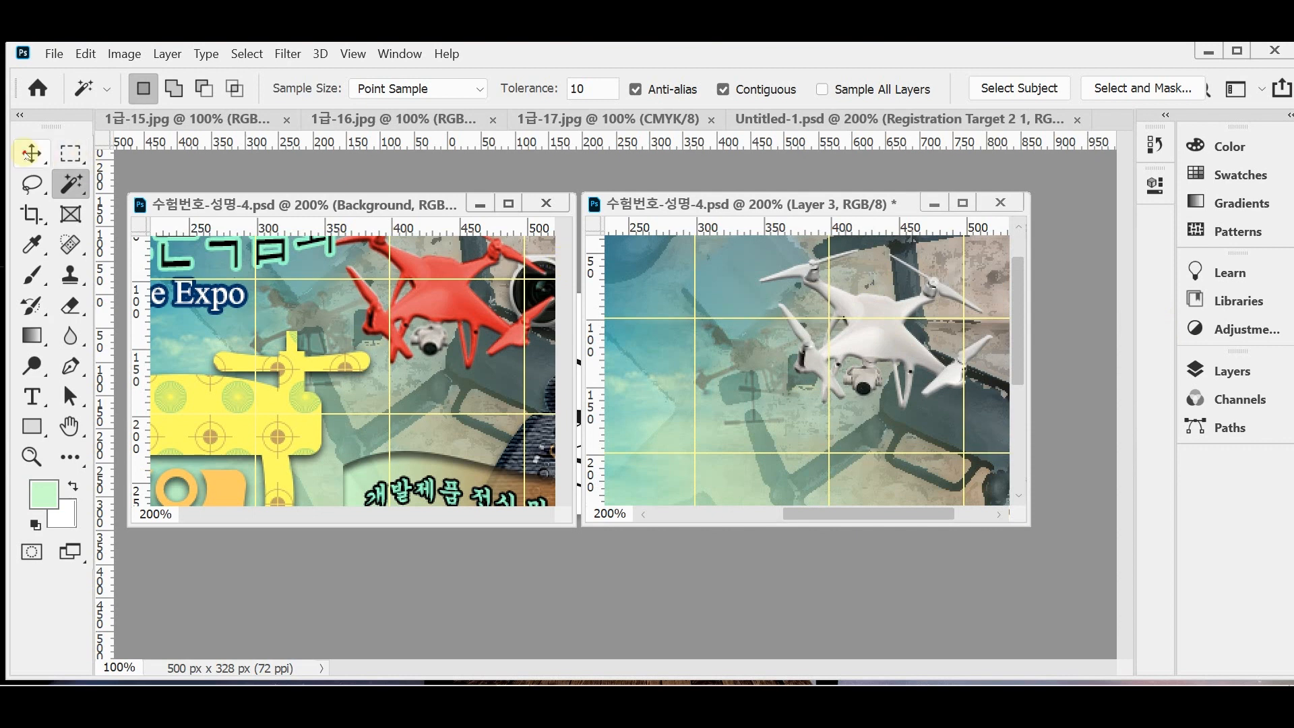
pyautogui.click(28, 155)
pyautogui.click(1230, 371)
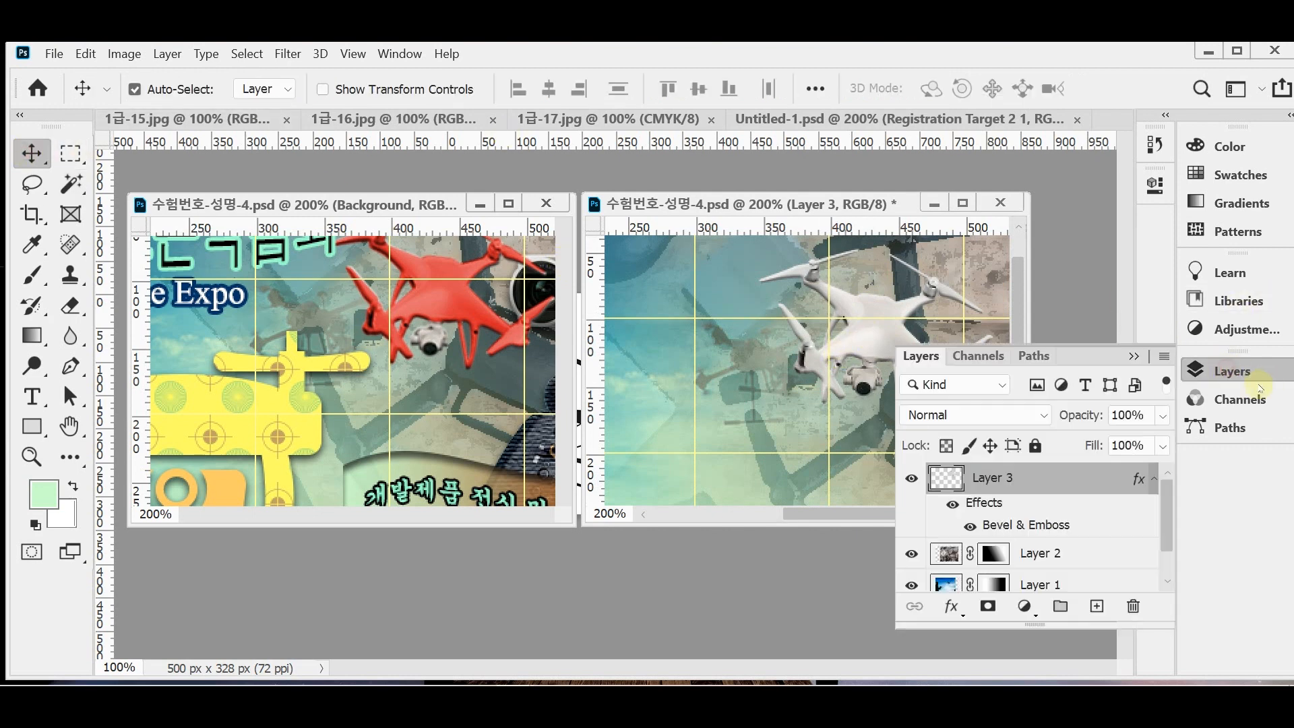
pyautogui.press('ctrl')
pyautogui.keyDown('ctrl'); pyautogui.click(946, 480); pyautogui.keyUp('ctrl')
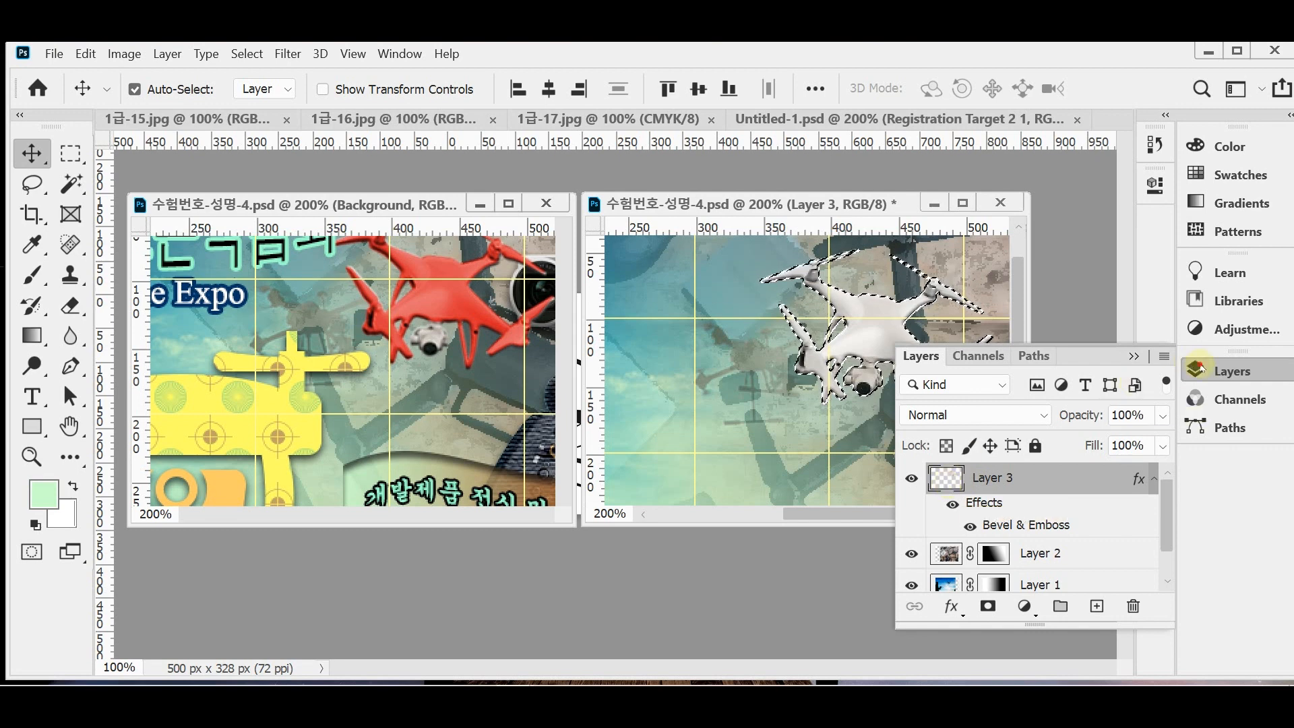
# Subtract the camera beneath the drone from the selection with the Polygonal Lasso, leaving only the drone body selected
pyautogui.click(1232, 371)
pyautogui.keyDown('ctrl'); pyautogui.click(889, 385); pyautogui.keyUp('ctrl')
pyautogui.keyDown('ctrl'); pyautogui.click(890, 361); pyautogui.keyUp('ctrl')
pyautogui.keyDown('ctrl'); pyautogui.click(890, 358); pyautogui.keyUp('ctrl')
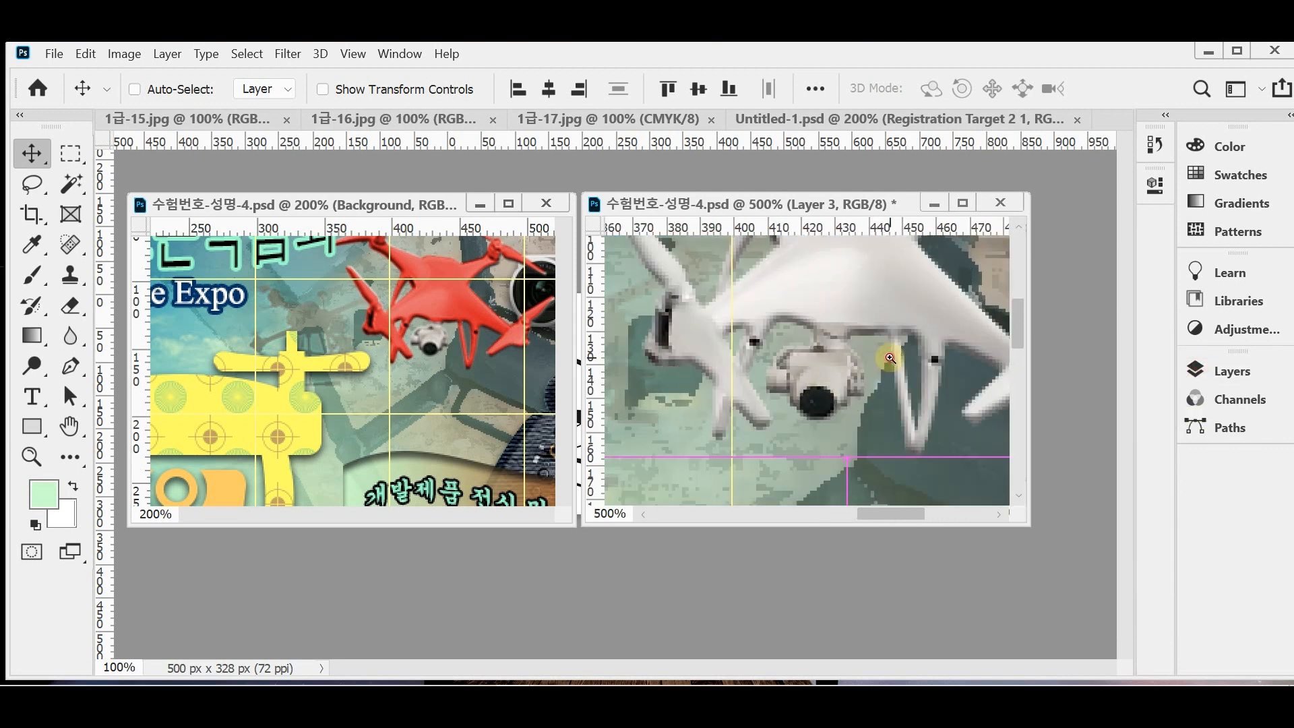
pyautogui.keyDown('ctrl'); pyautogui.click(891, 358); pyautogui.keyUp('ctrl')
pyautogui.click(135, 89)
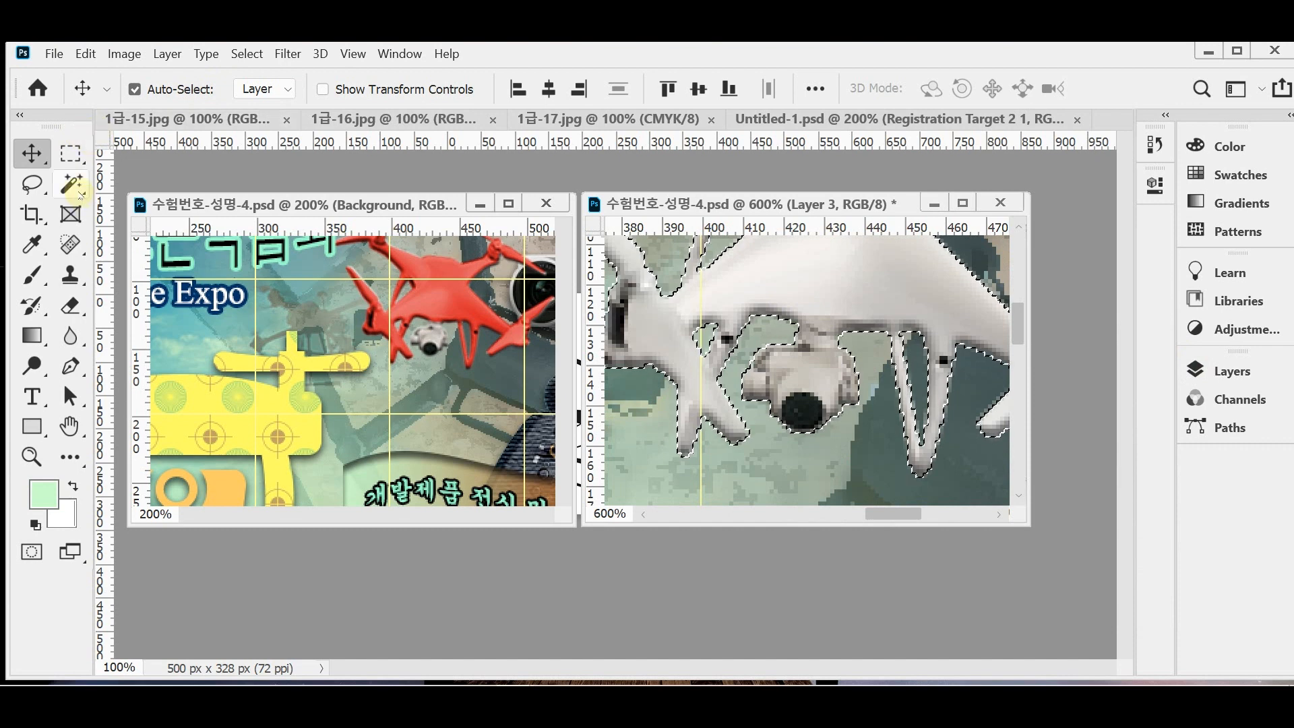
pyautogui.click(71, 183)
pyautogui.moveTo(38, 185); pyautogui.dragTo(106, 205)
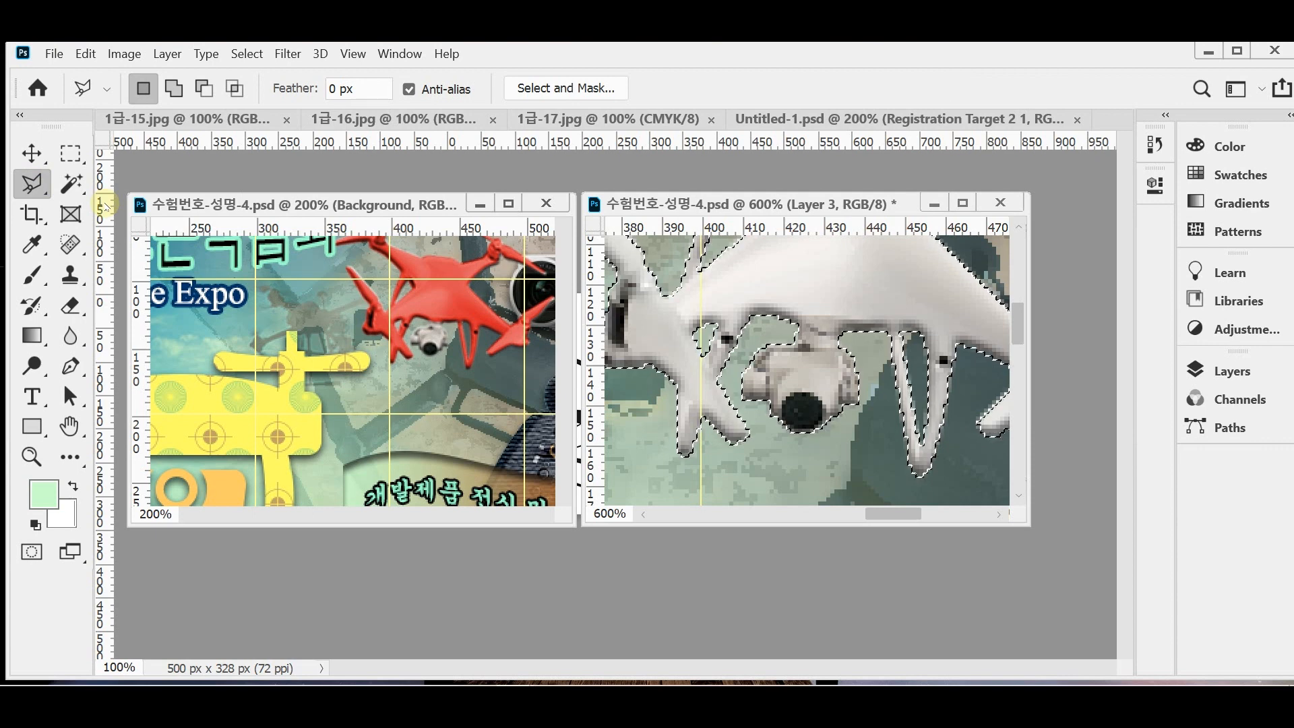
pyautogui.click(204, 97)
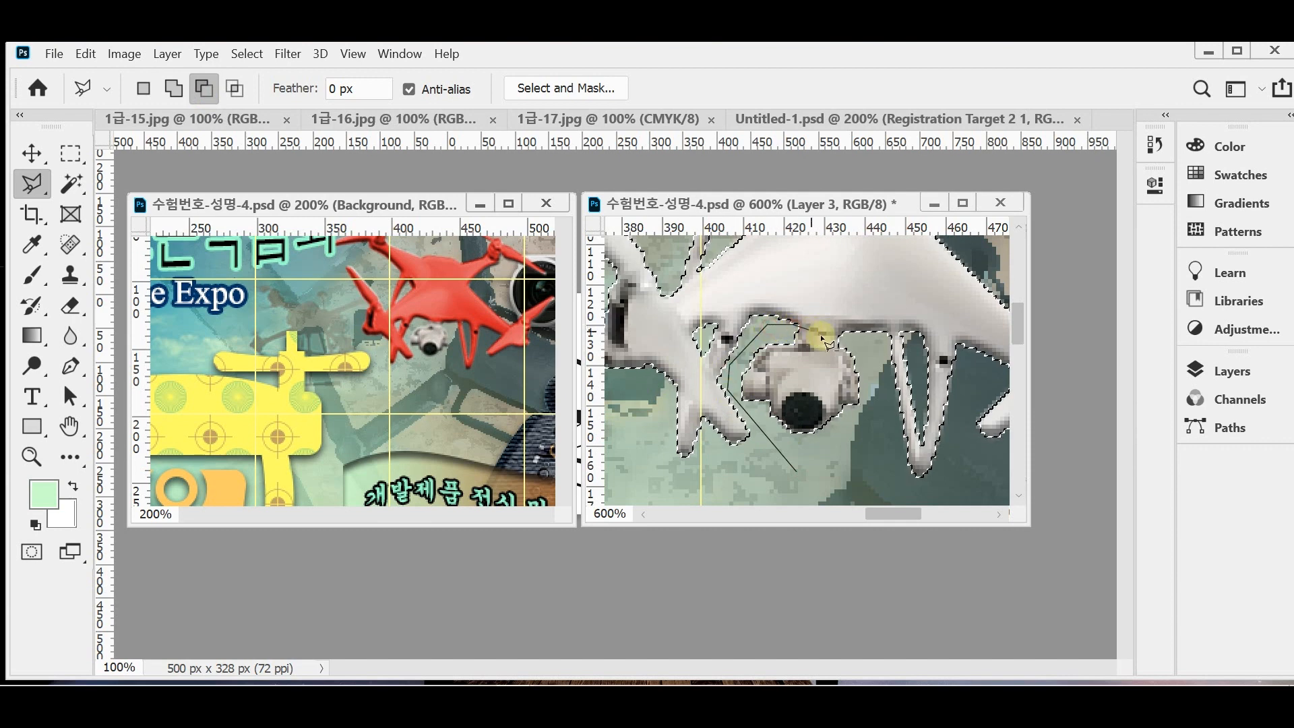
pyautogui.click(880, 411)
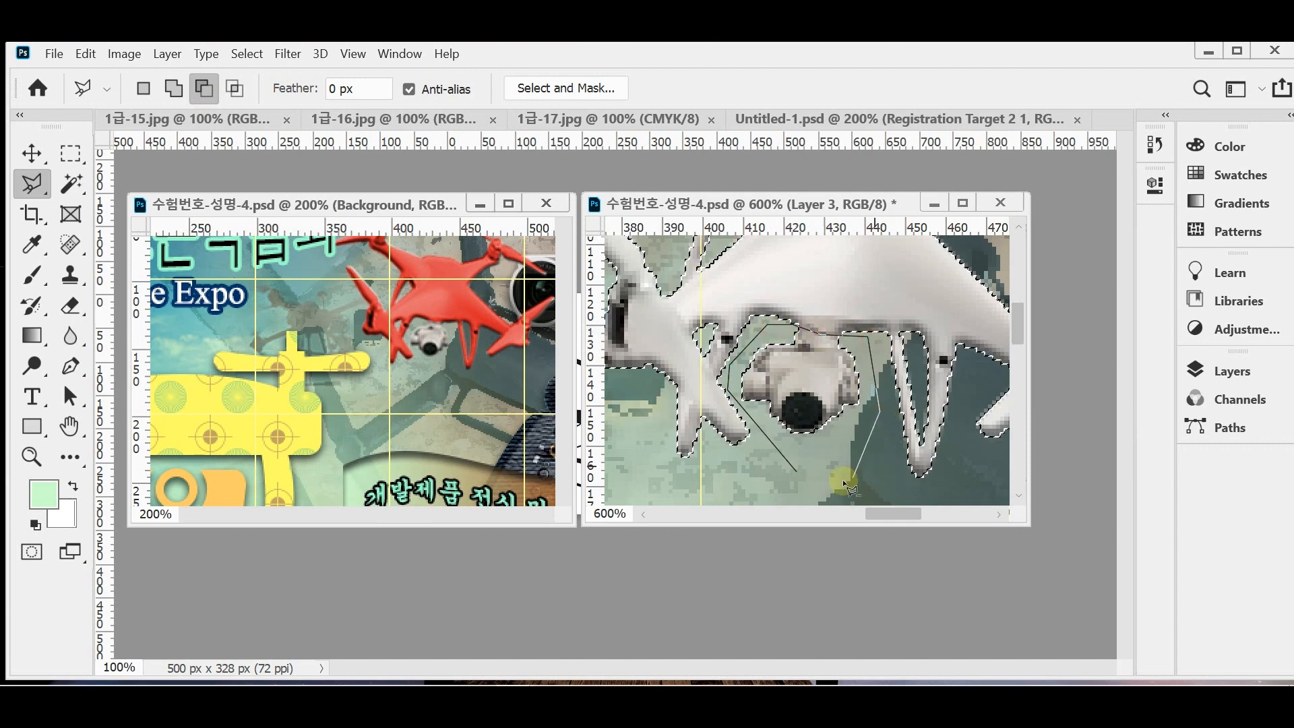
pyautogui.doubleClick(843, 481)
pyautogui.keyDown('alt'); pyautogui.click(888, 426); pyautogui.keyUp('alt')
pyautogui.keyDown('alt'); pyautogui.click(889, 426); pyautogui.keyUp('alt')
pyautogui.keyDown('alt'); pyautogui.click(896, 425); pyautogui.keyUp('alt')
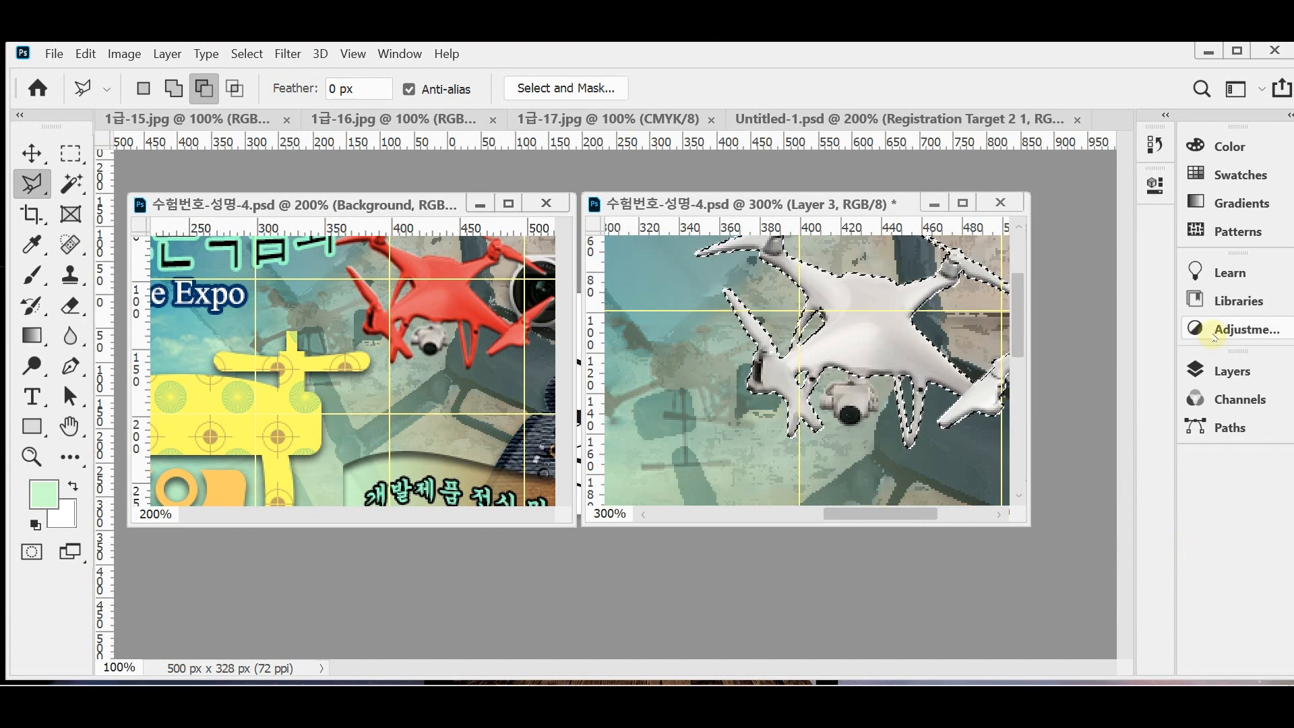
# Add a Hue/Saturation adjustment layer masked to the selected drone body and enable Colorize
pyautogui.click(1194, 370)
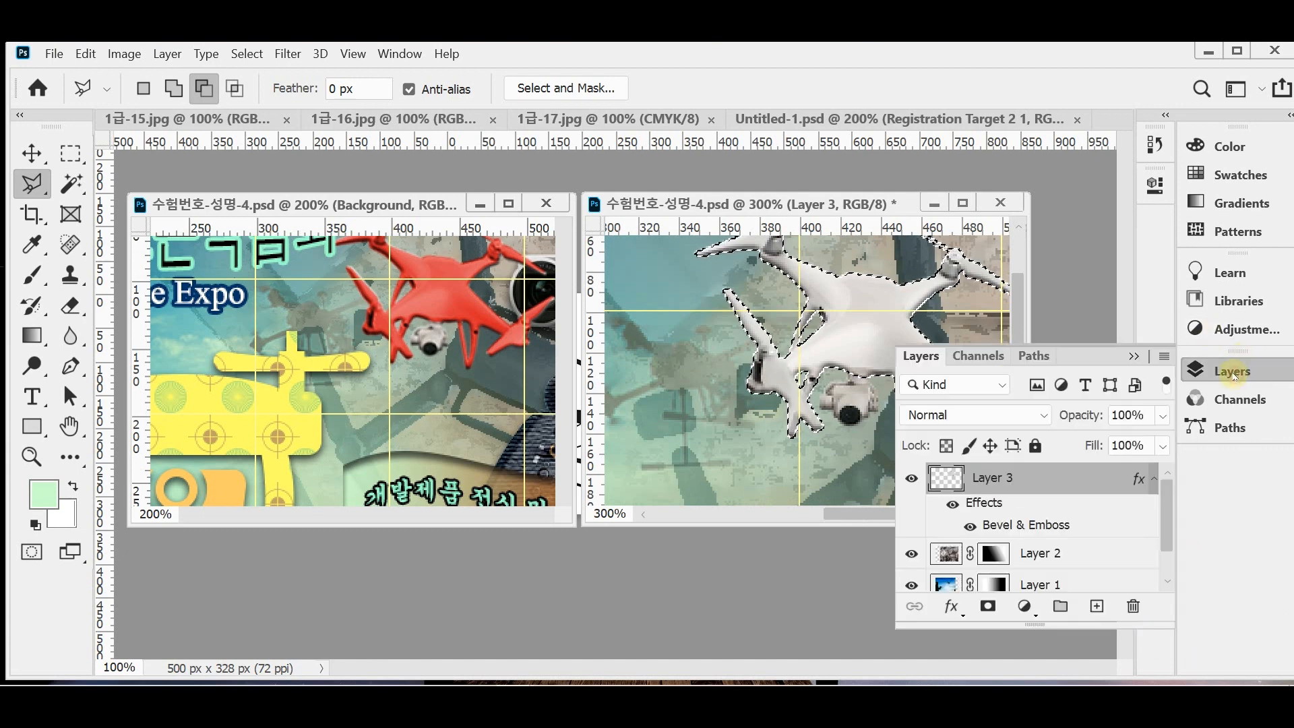
pyautogui.click(1024, 608)
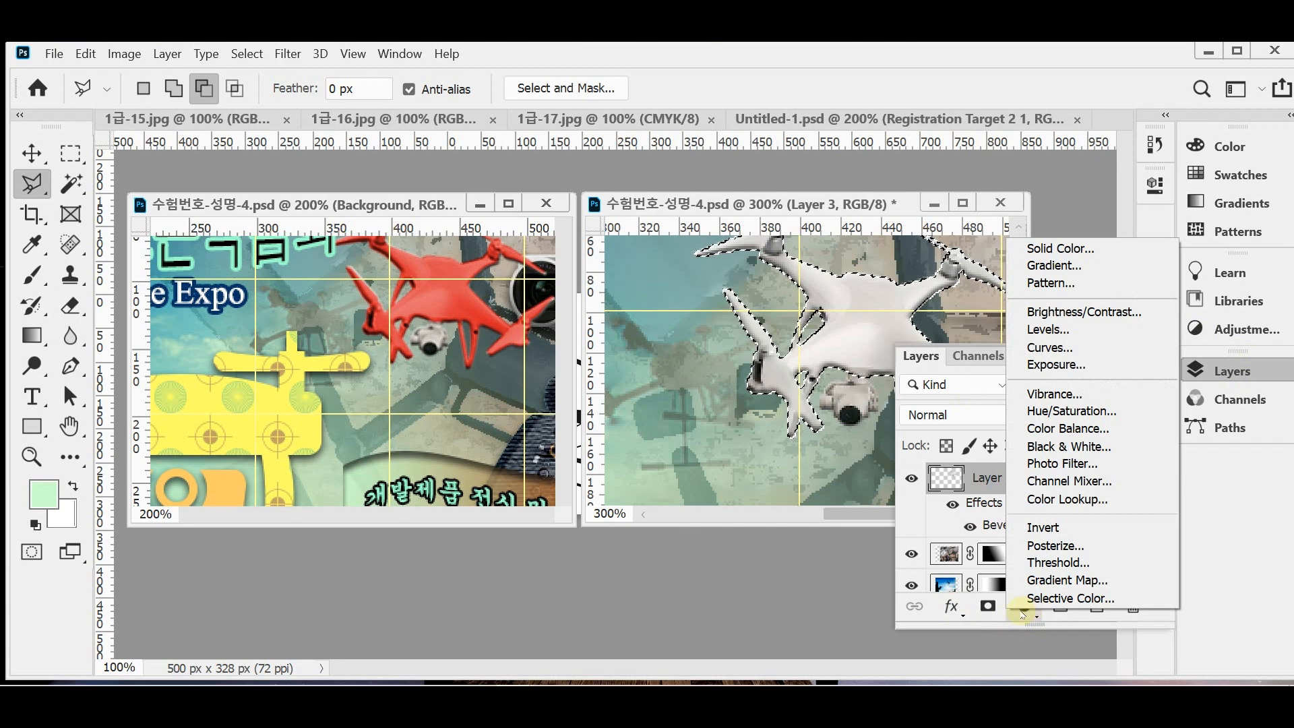
pyautogui.click(1138, 411)
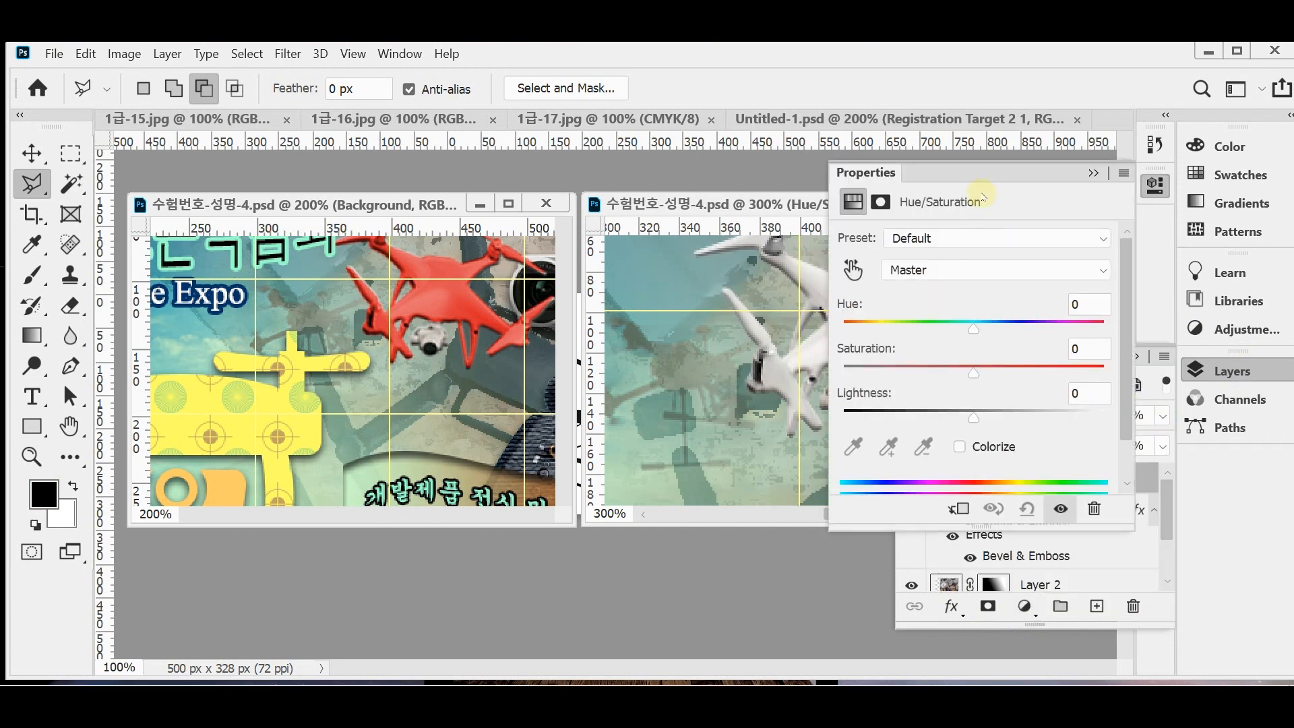
pyautogui.moveTo(698, 199); pyautogui.dragTo(516, 191)
pyautogui.moveTo(973, 335)
pyautogui.mouseDown()
pyautogui.moveTo(900, 329)
pyautogui.moveTo(964, 329)
pyautogui.mouseUp()
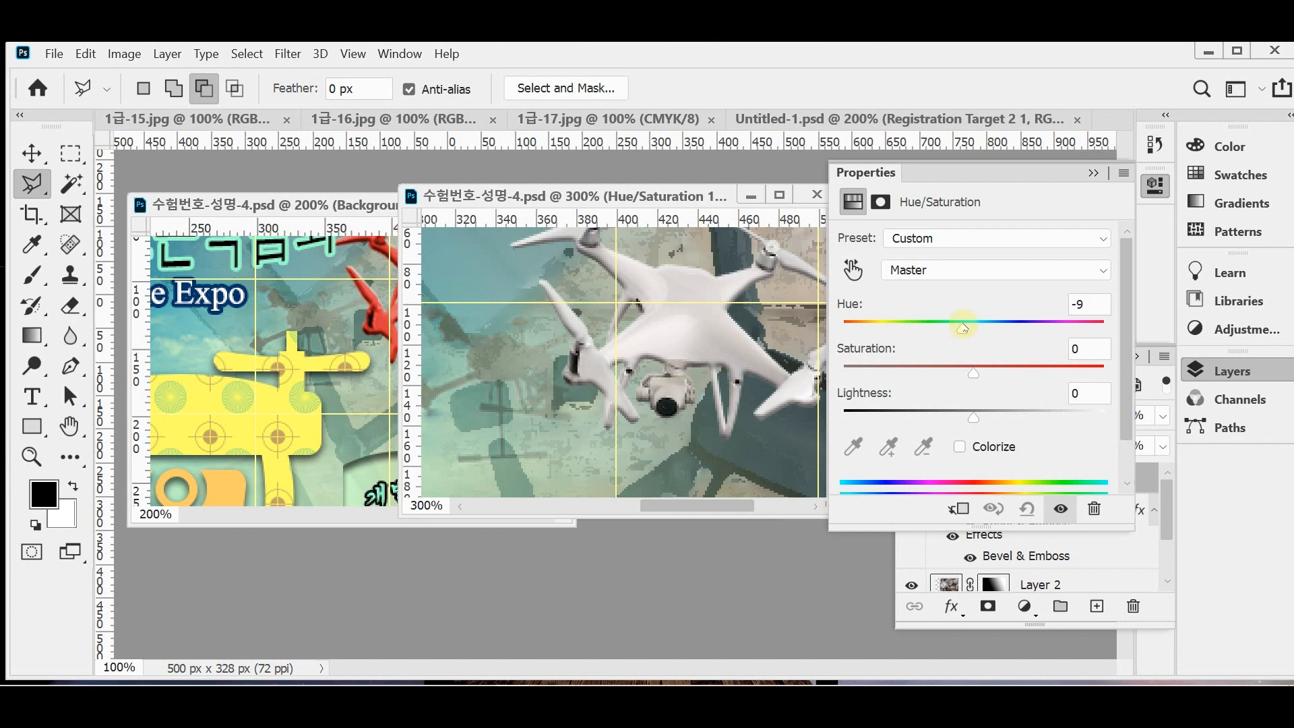
pyautogui.moveTo(971, 328)
pyautogui.mouseDown()
pyautogui.moveTo(935, 330)
pyautogui.moveTo(1008, 332)
pyautogui.moveTo(972, 329)
pyautogui.mouseUp()
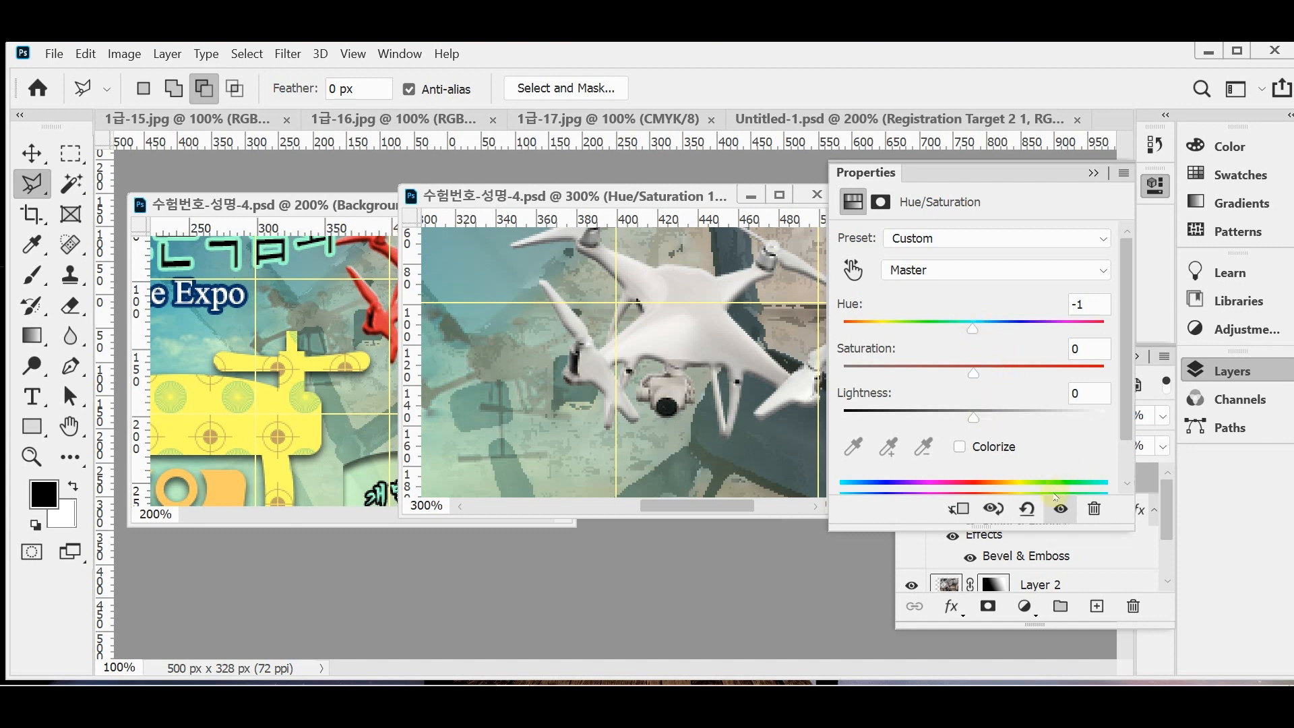
pyautogui.click(969, 449)
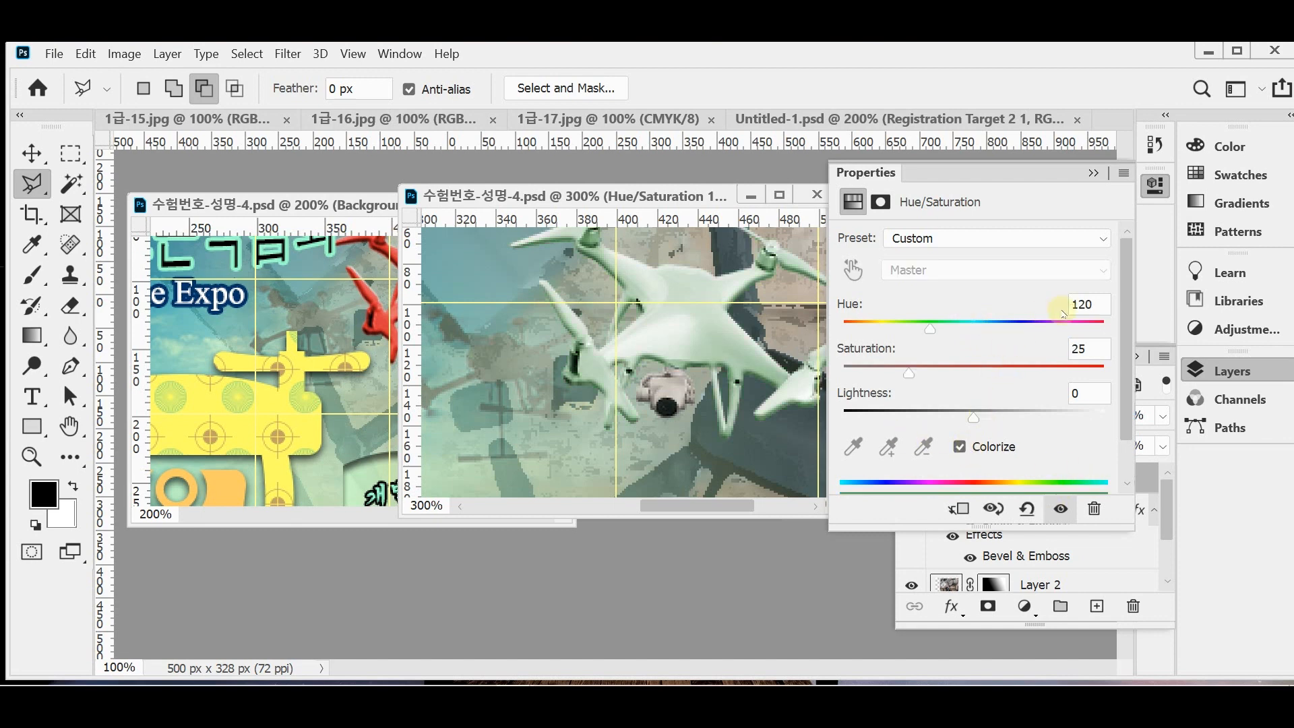
# Colour the drone body red by setting the adjustment's hue to 360, saturation to 70 and lightness to -30
pyautogui.moveTo(930, 332); pyautogui.dragTo(1117, 330)
pyautogui.moveTo(908, 373); pyautogui.dragTo(1041, 374)
pyautogui.click(1106, 350)
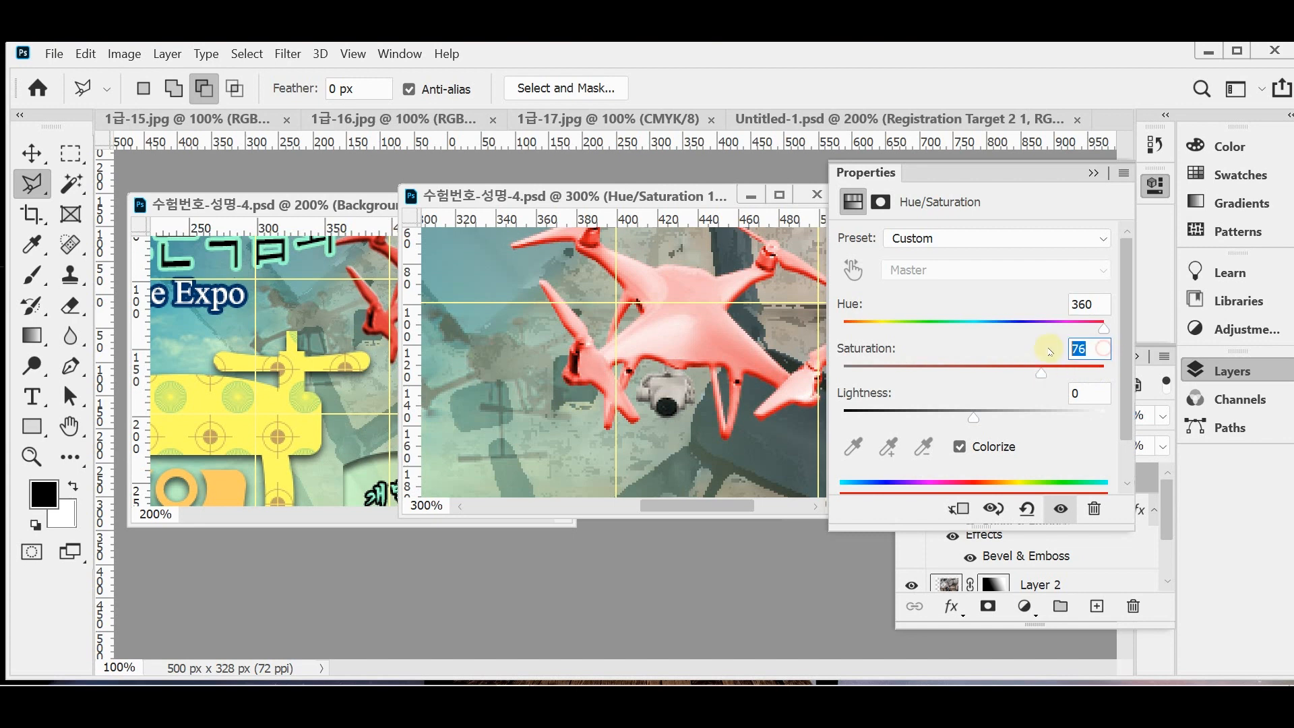
pyautogui.write('70')
pyautogui.moveTo(973, 422); pyautogui.dragTo(942, 421)
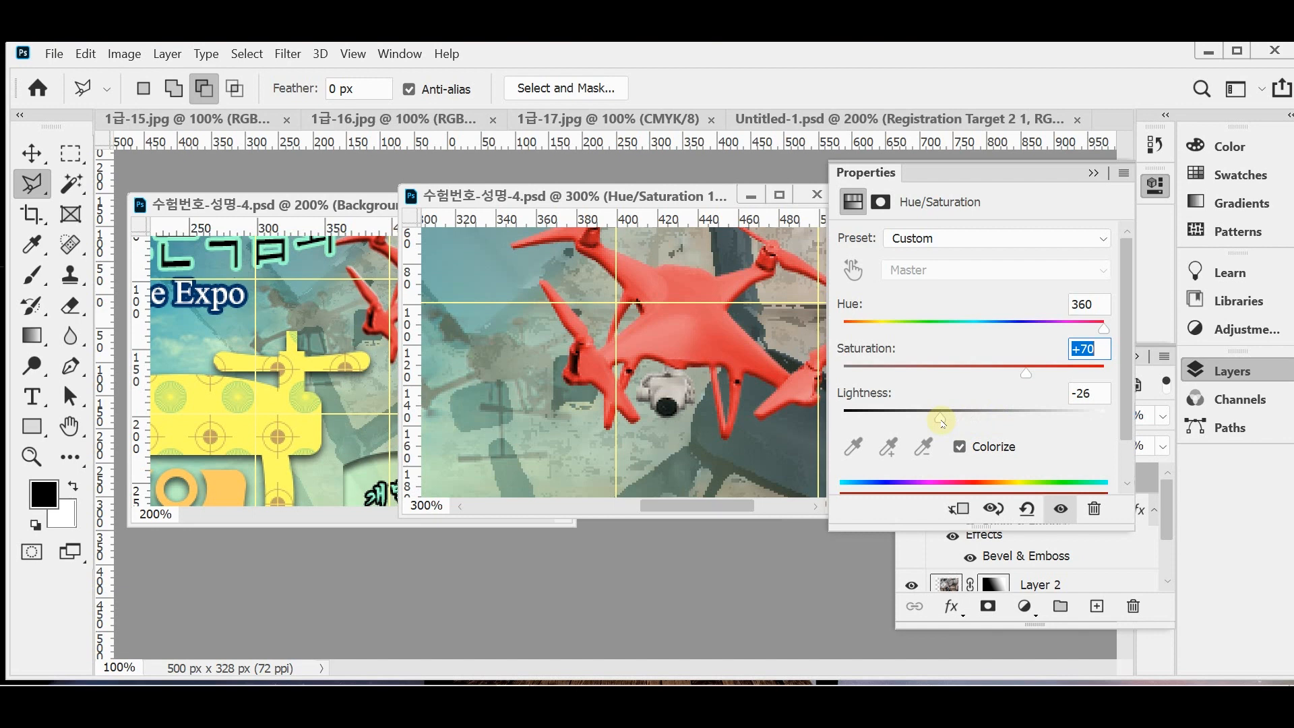
pyautogui.click(1081, 393)
pyautogui.write('-30')
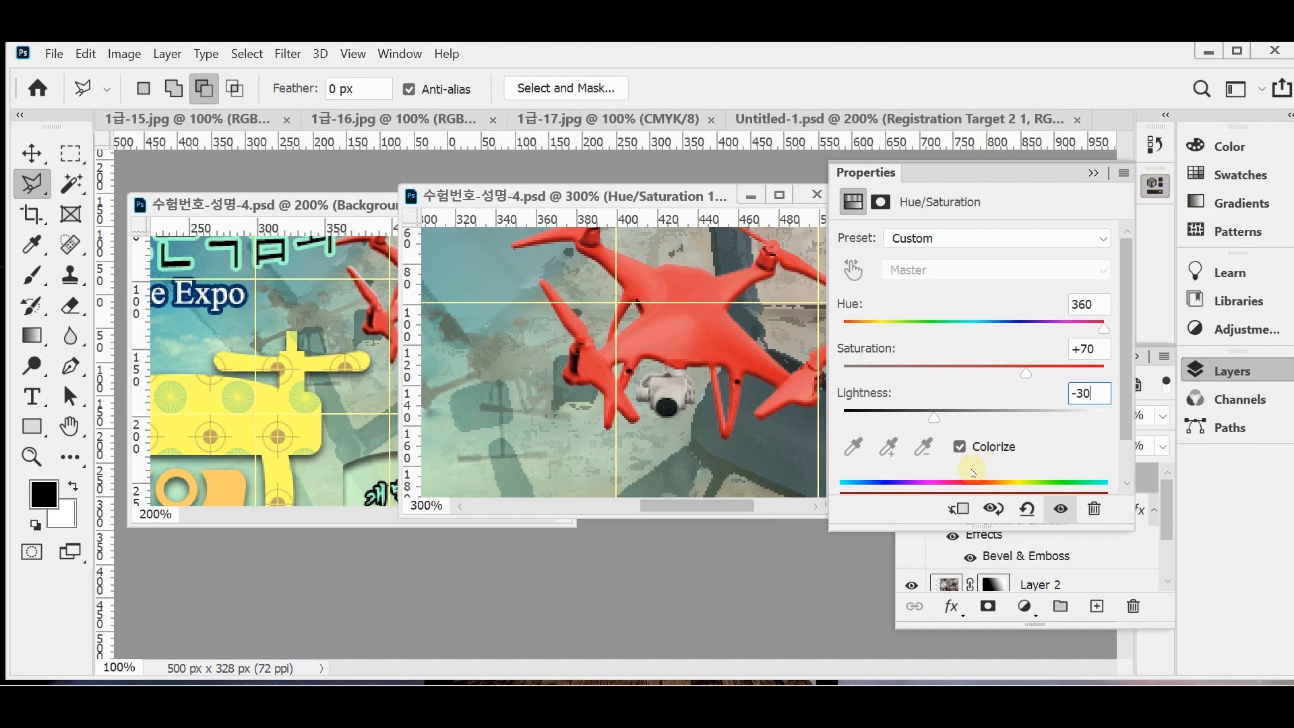
pyautogui.click(1154, 186)
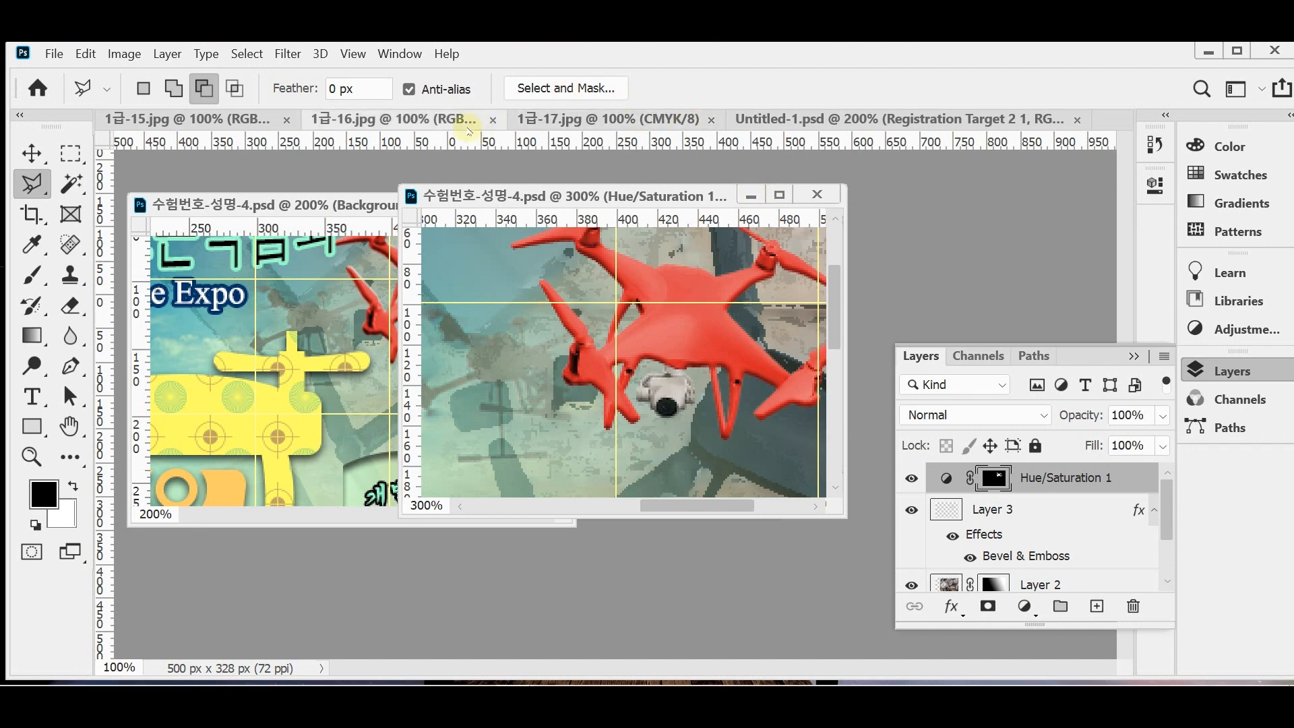
# Copy the black device with its round antenna from 1급-15.jpg using Quick Selection, and close that image
pyautogui.moveTo(224, 129); pyautogui.dragTo(594, 169)
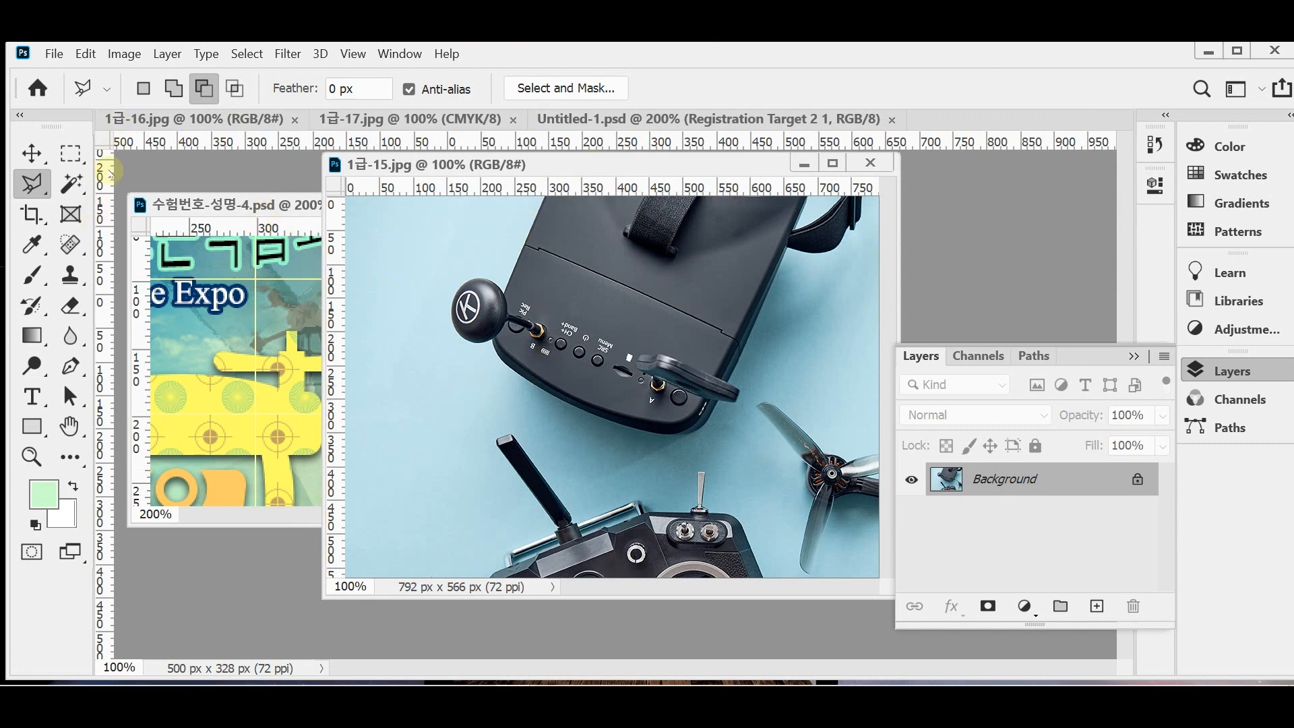
pyautogui.moveTo(71, 183); pyautogui.dragTo(151, 205)
pyautogui.moveTo(563, 294)
pyautogui.mouseDown()
pyautogui.moveTo(560, 325)
pyautogui.moveTo(629, 347)
pyautogui.moveTo(676, 227)
pyautogui.moveTo(665, 300)
pyautogui.moveTo(468, 308)
pyautogui.mouseUp()
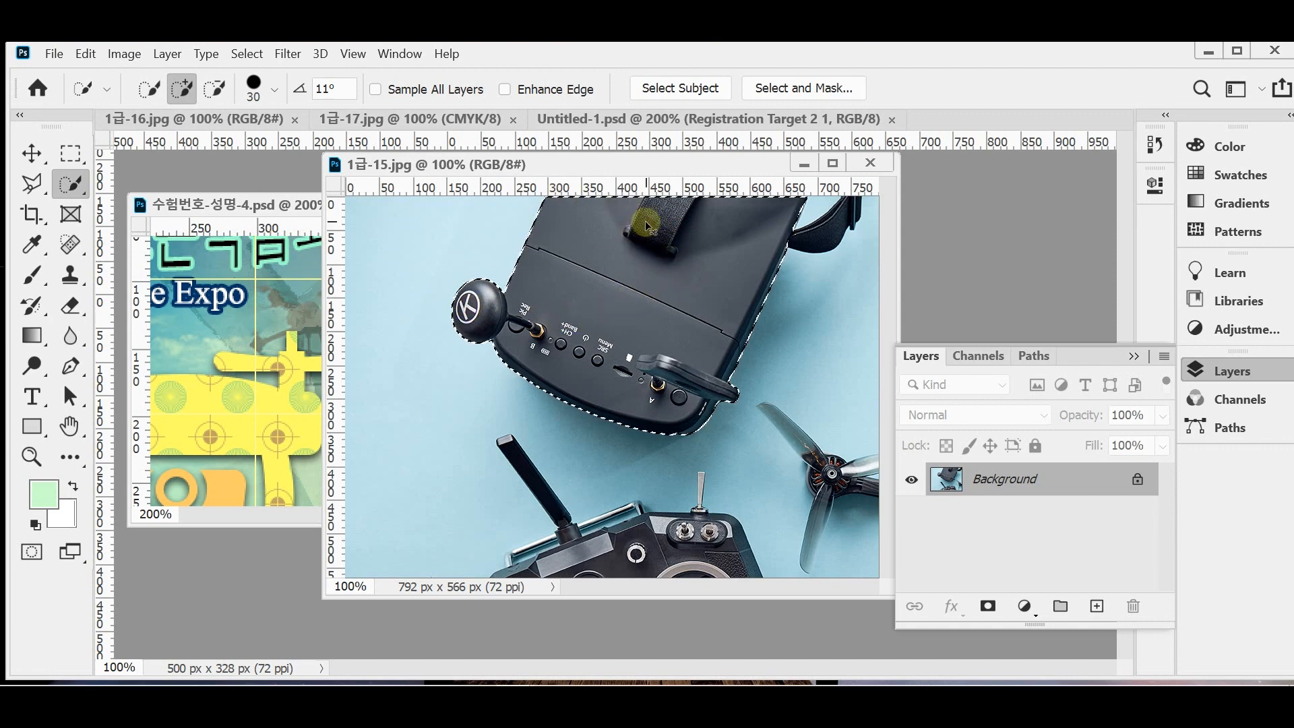
pyautogui.hotkey('ctrl', 'w')
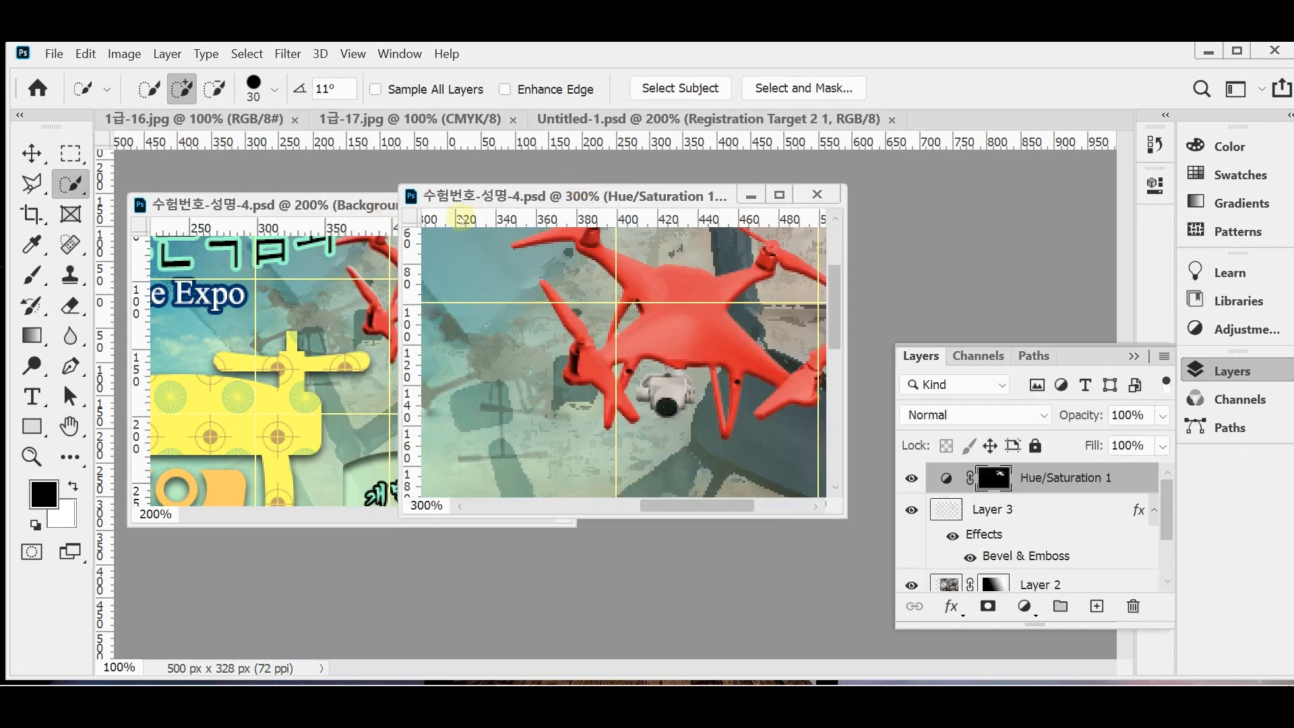
# Place the working document beside the sample, show both at 100%, and paste the black device as a new layer
pyautogui.moveTo(555, 196); pyautogui.dragTo(734, 213)
pyautogui.click(491, 200)
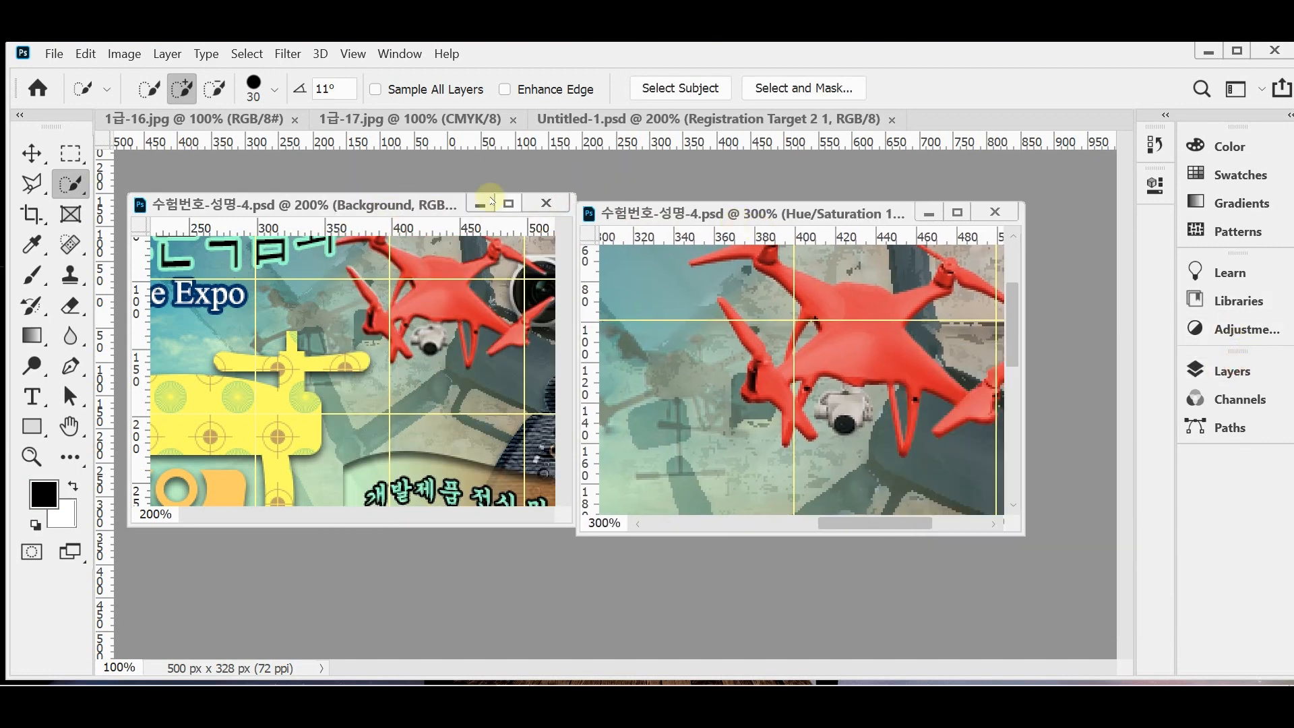
pyautogui.click(507, 367)
pyautogui.keyDown('alt'); pyautogui.click(500, 436); pyautogui.keyUp('alt')
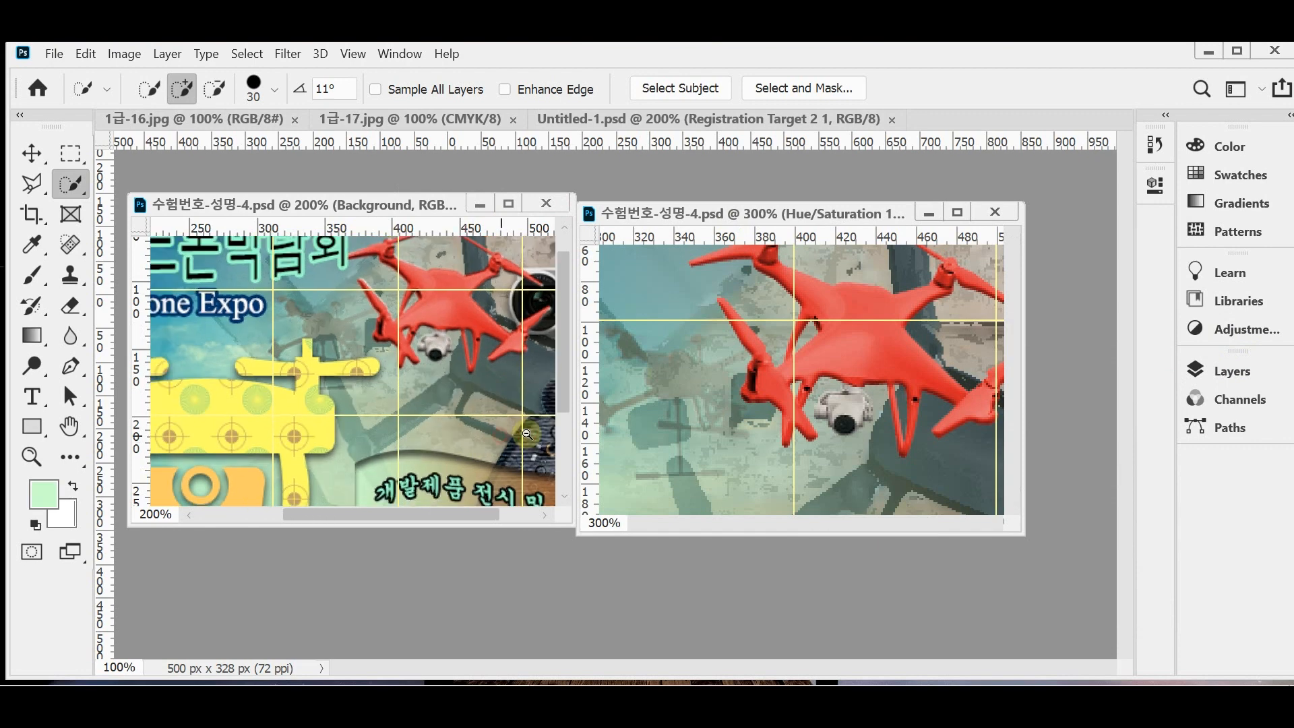
pyautogui.keyDown('alt'); pyautogui.click(527, 435); pyautogui.keyUp('alt')
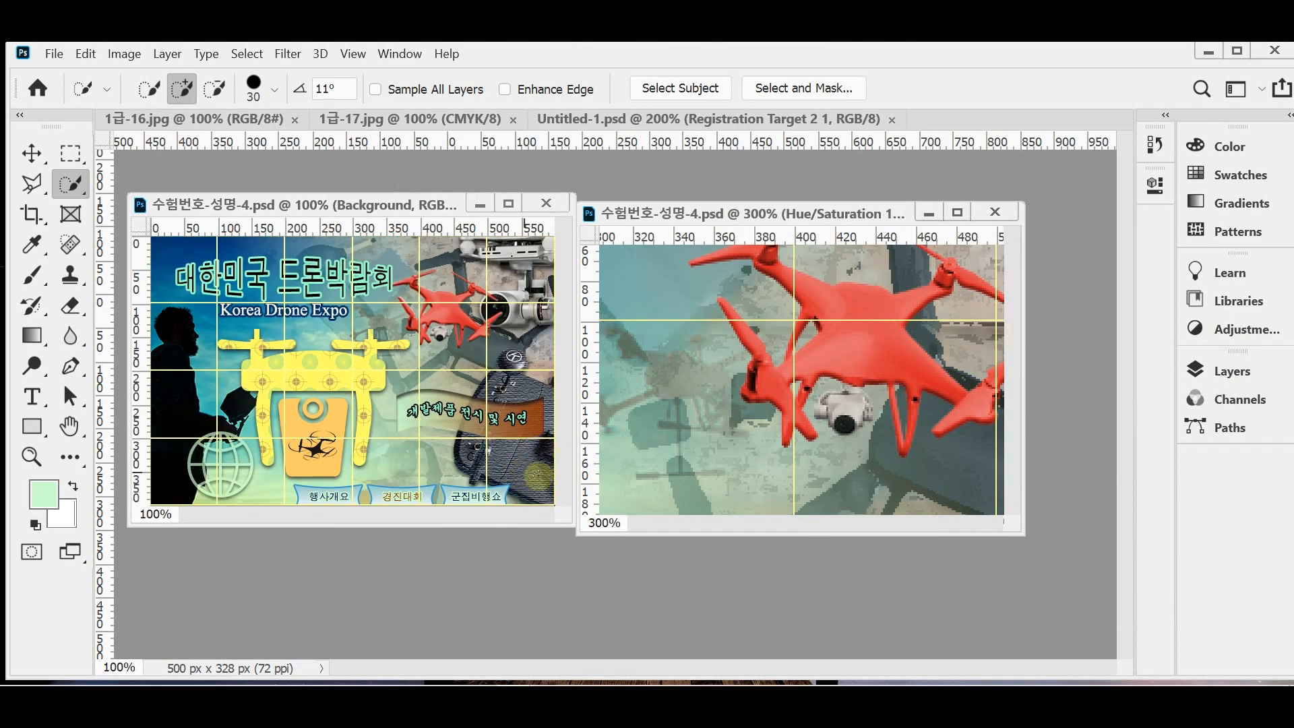
pyautogui.click(939, 456)
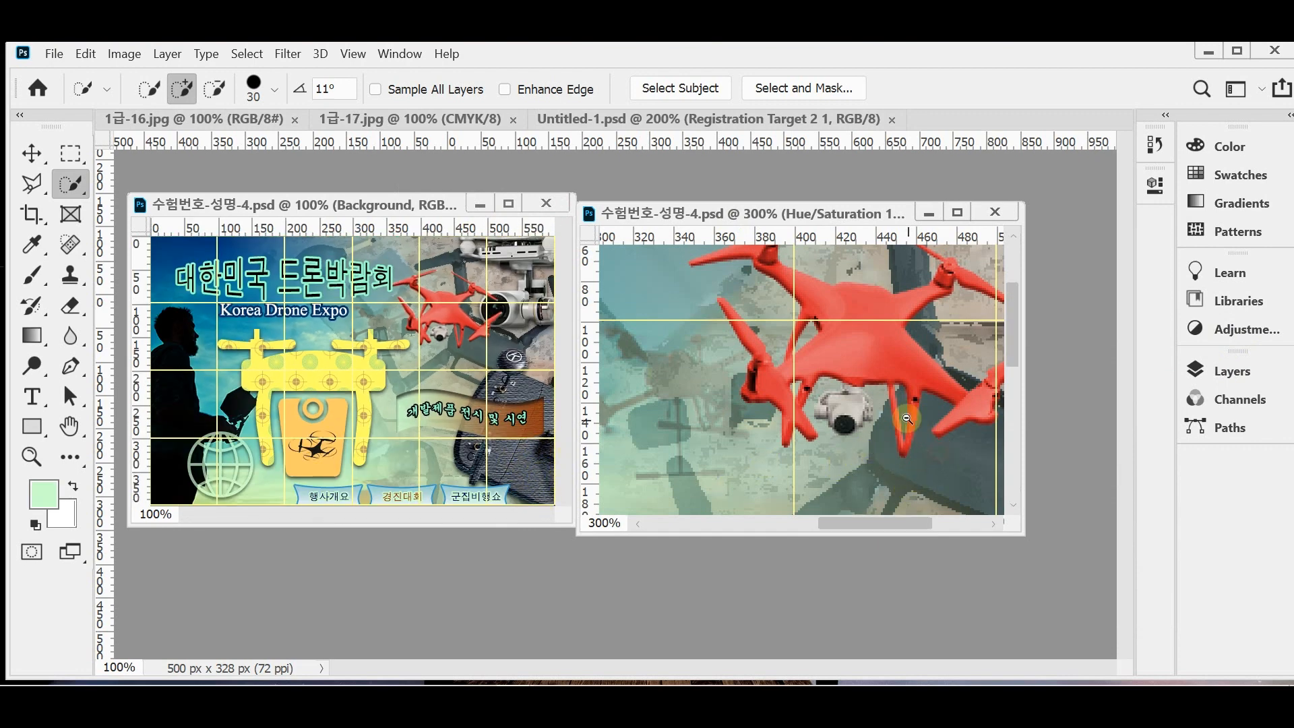
pyautogui.scroll(-2, 910, 418)
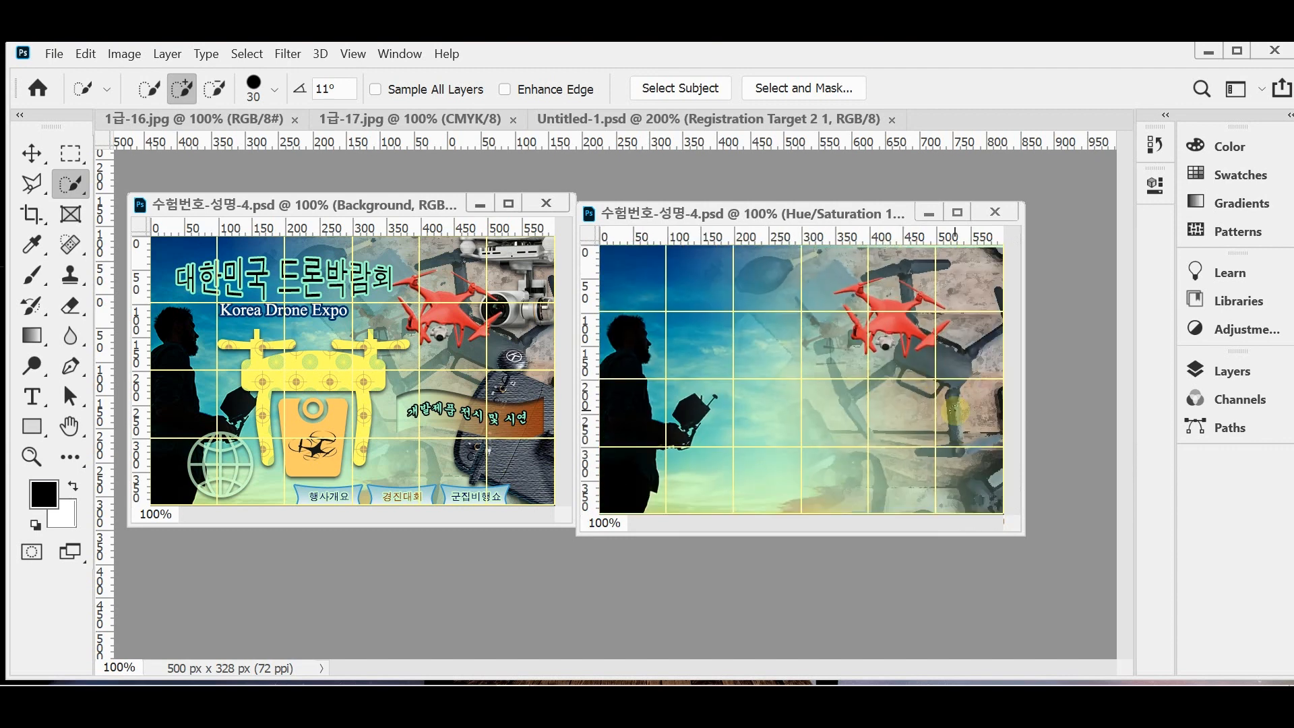
pyautogui.hotkey('ctrl', 'v')
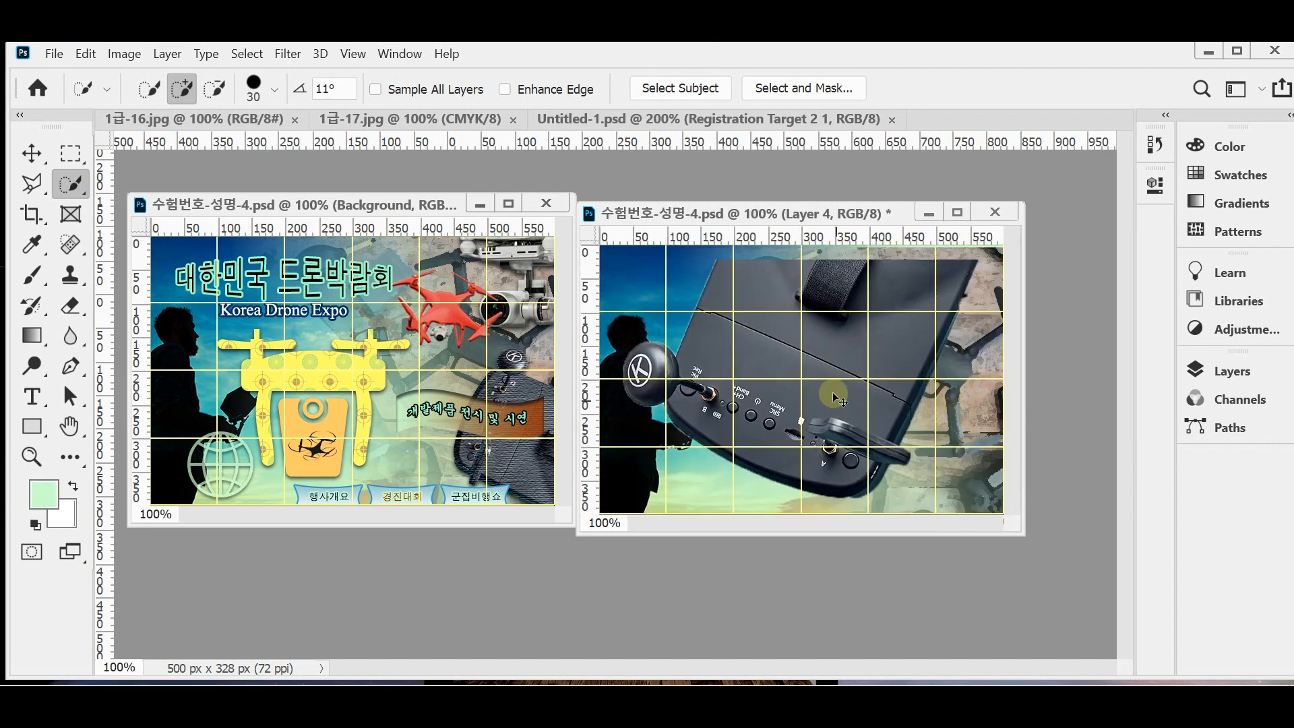
# Rotate the pasted black device 90° clockwise with Free Transform
pyautogui.hotkey('ctrl', 't')
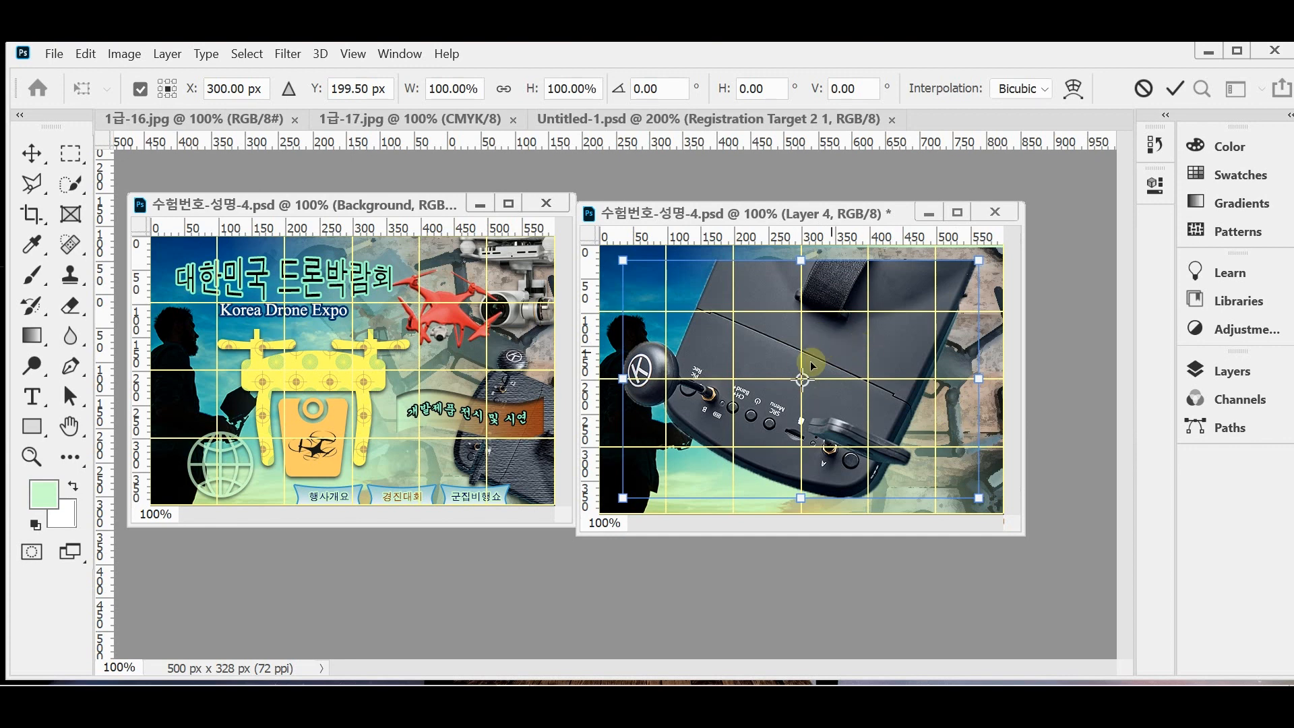
pyautogui.rightClick(757, 332)
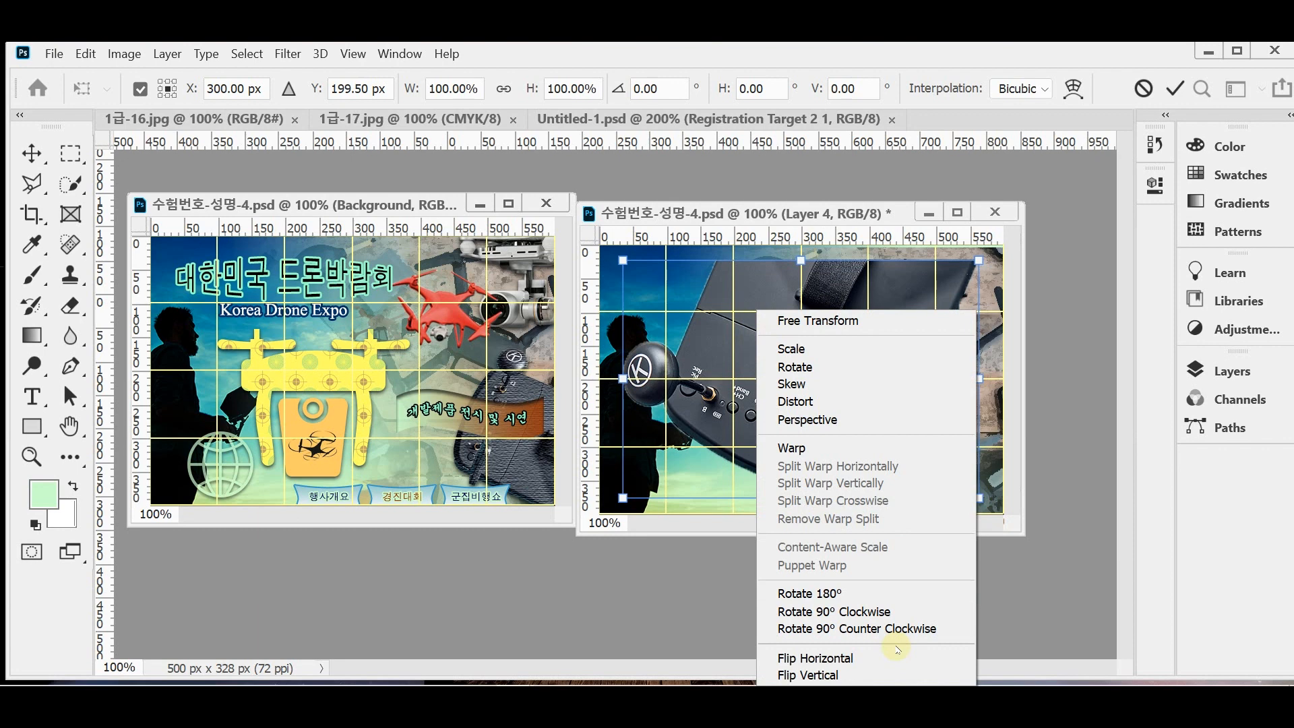
pyautogui.click(899, 612)
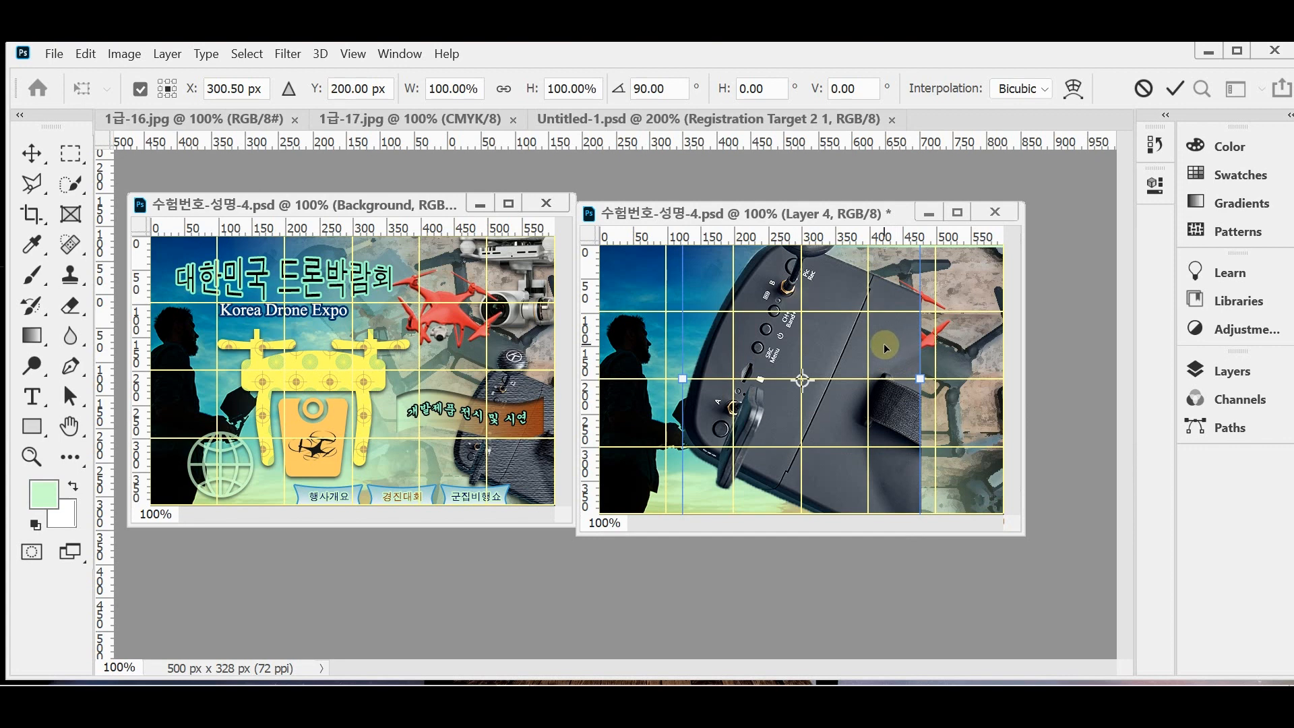
# Move the rotated black device toward the canvas's lower-right area and scale it proportionally to 47%
pyautogui.moveTo(885, 347); pyautogui.dragTo(985, 423)
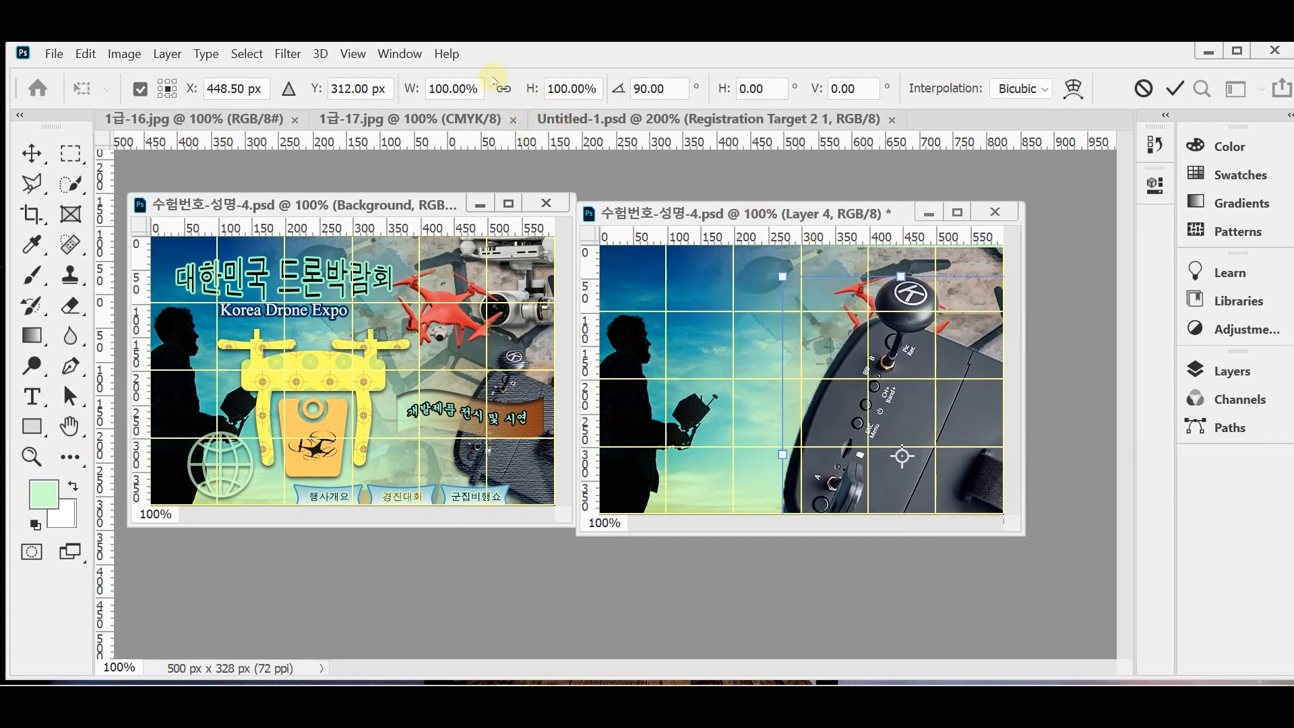
pyautogui.click(504, 88)
pyautogui.moveTo(413, 89); pyautogui.dragTo(359, 87)
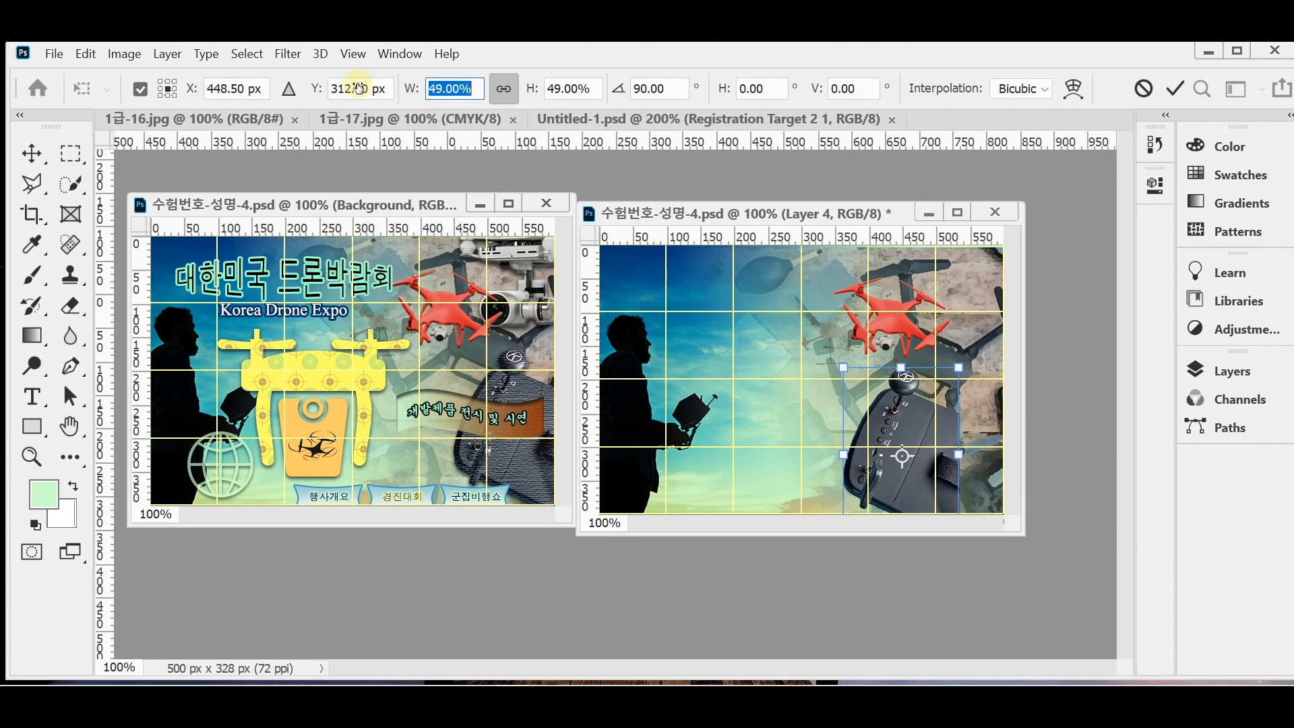
pyautogui.moveTo(357, 88); pyautogui.dragTo(357, 87)
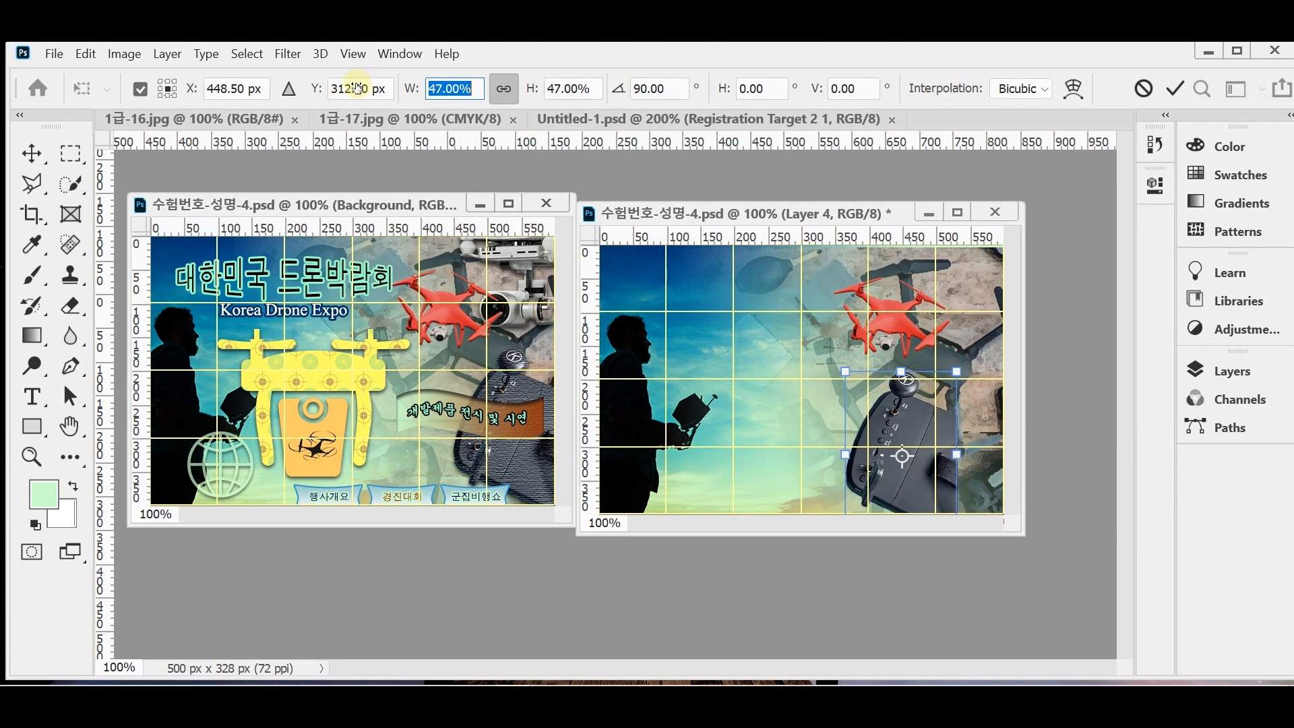
pyautogui.moveTo(358, 88); pyautogui.dragTo(357, 88)
# Position the scaled device at X 527.5 px, Y 294 px to match the sample, and apply the transform
pyautogui.moveTo(924, 429); pyautogui.dragTo(962, 416)
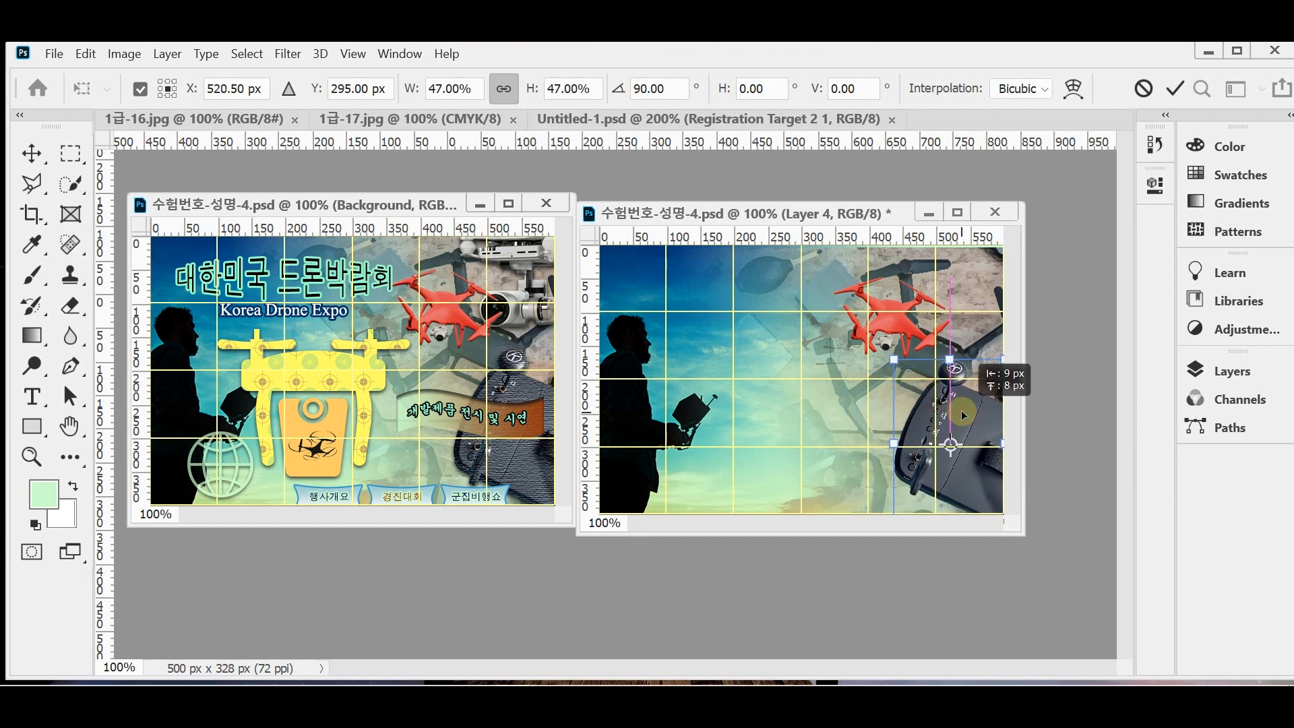
pyautogui.moveTo(962, 416); pyautogui.dragTo(968, 417)
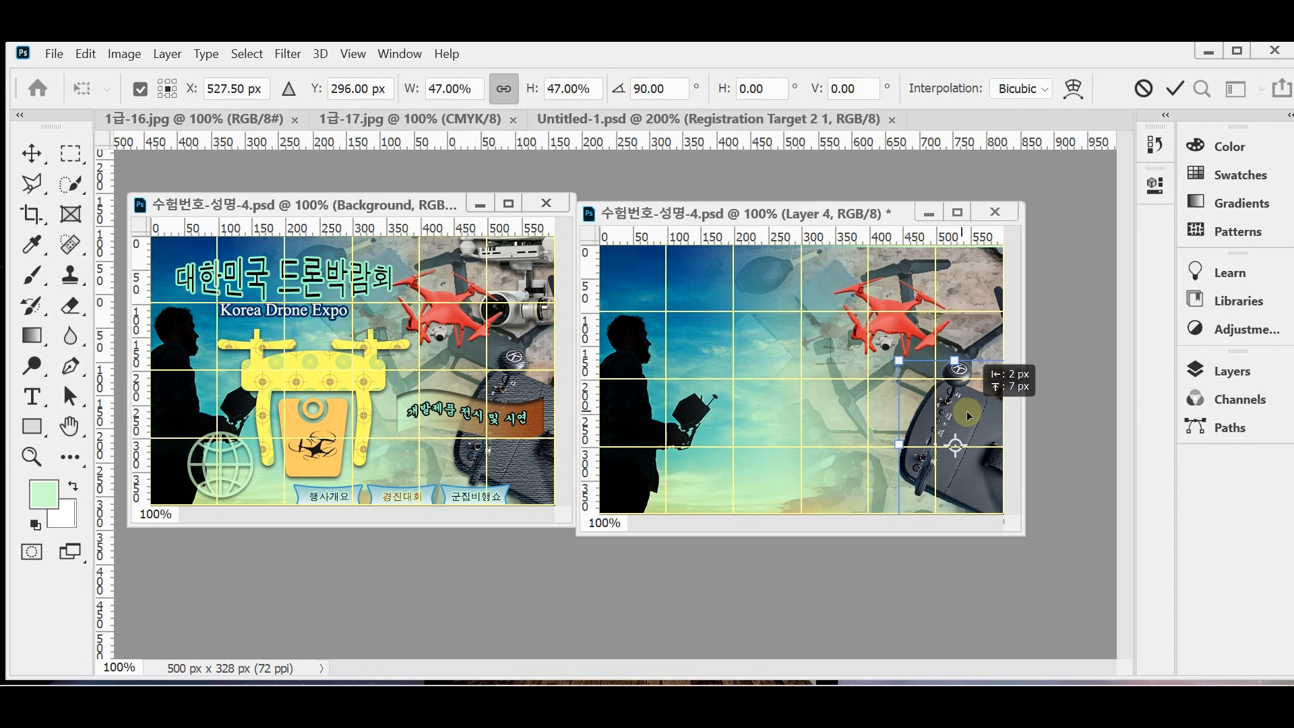
pyautogui.click(975, 417)
pyautogui.moveTo(974, 417); pyautogui.dragTo(974, 415)
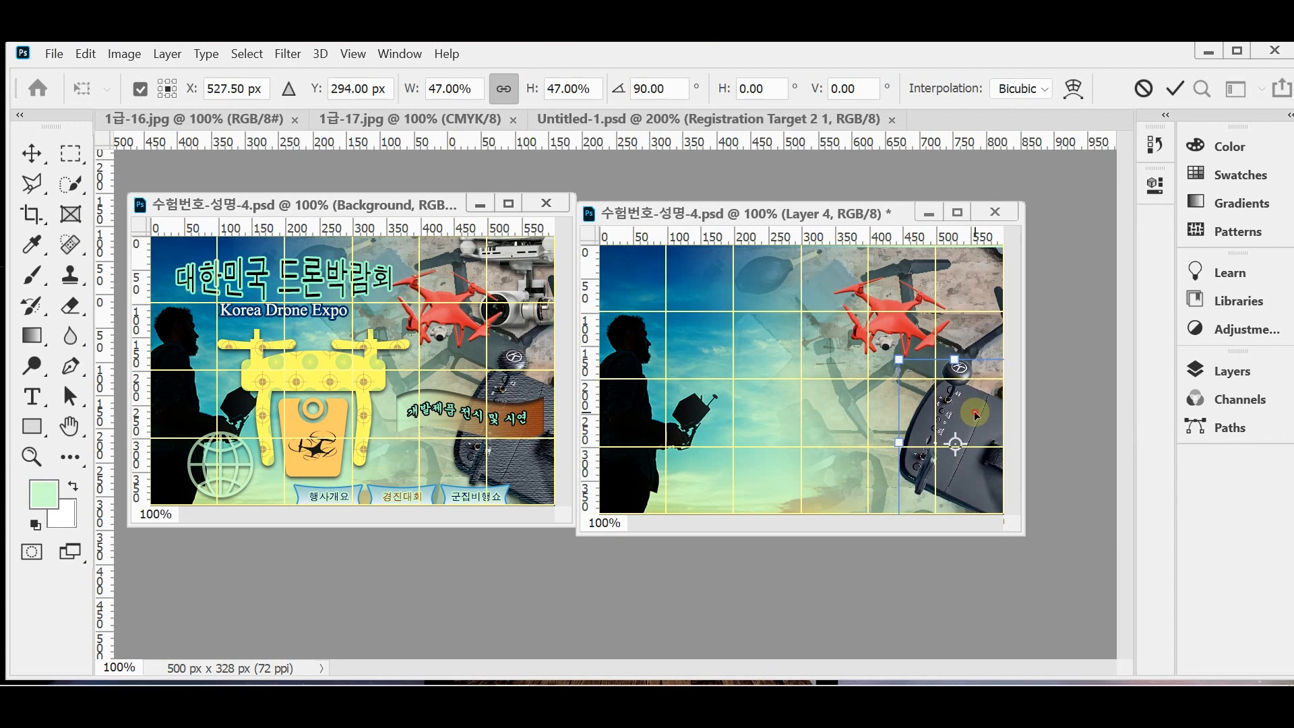
pyautogui.press('Return')
pyautogui.press('w')
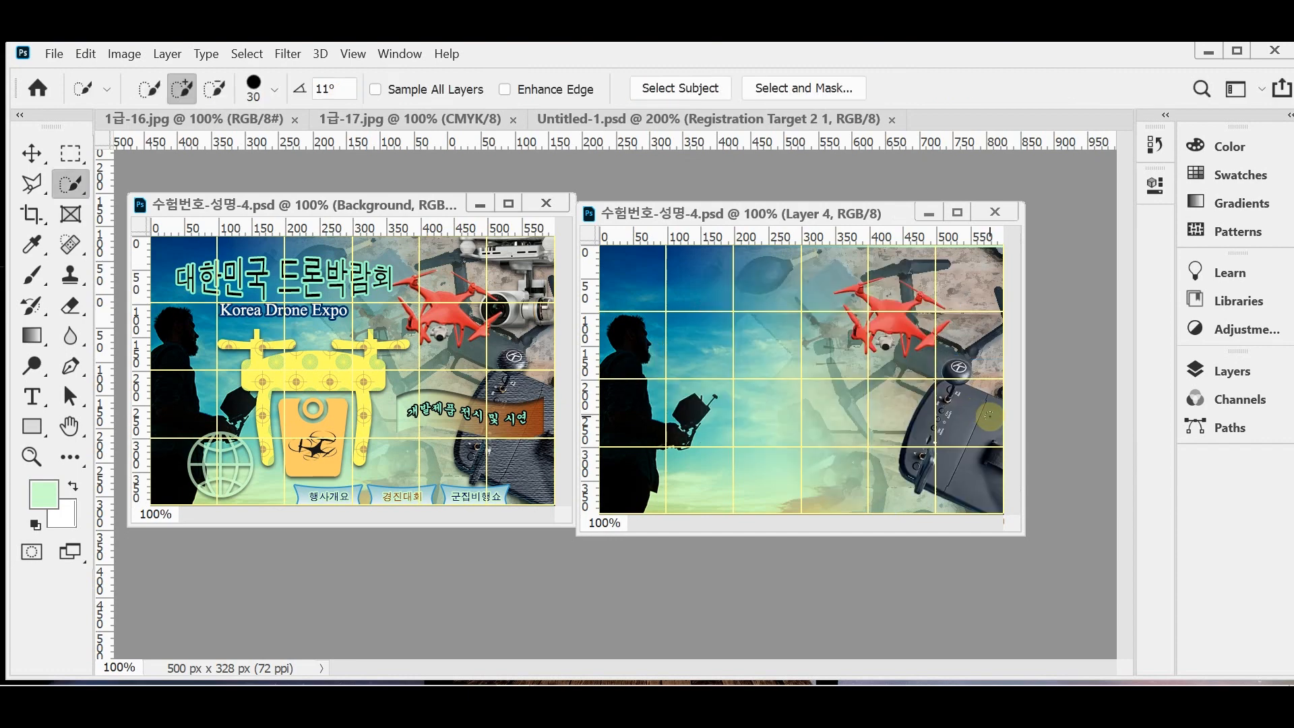
# Apply the Texturizer filter from the Filter Gallery's Texture category to the black device
pyautogui.click(285, 53)
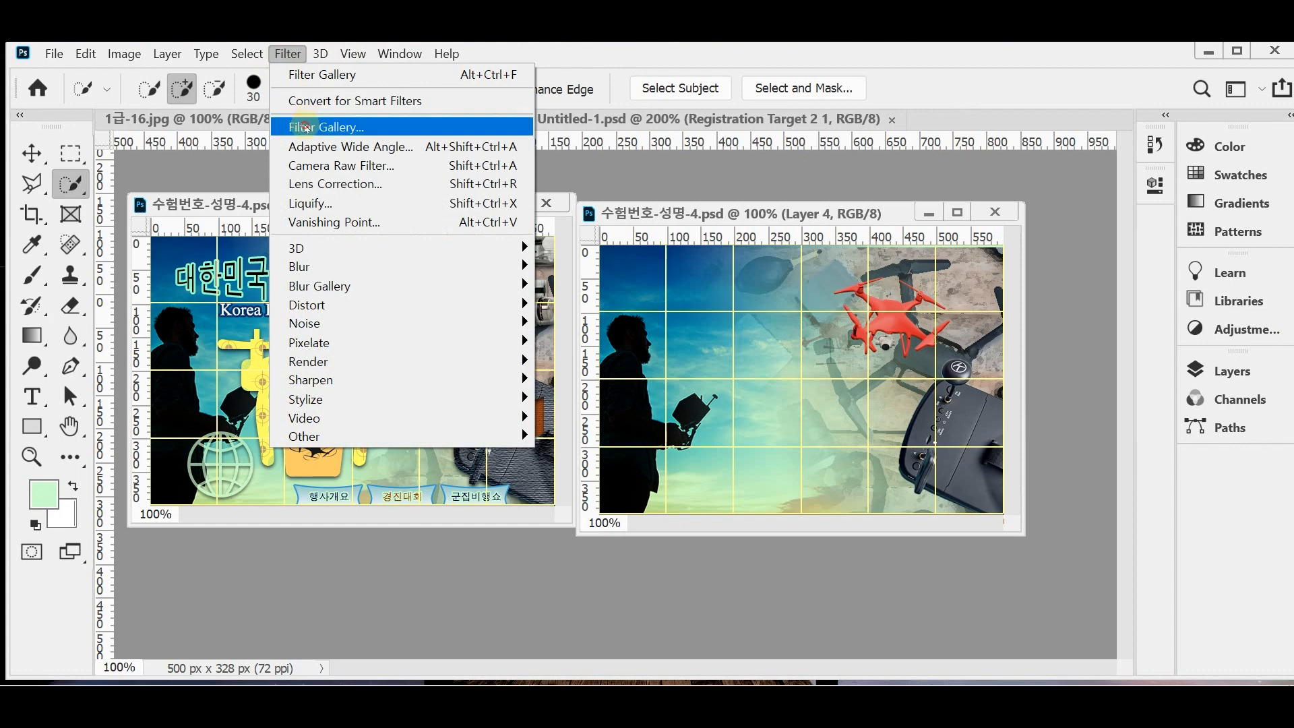
pyautogui.click(306, 127)
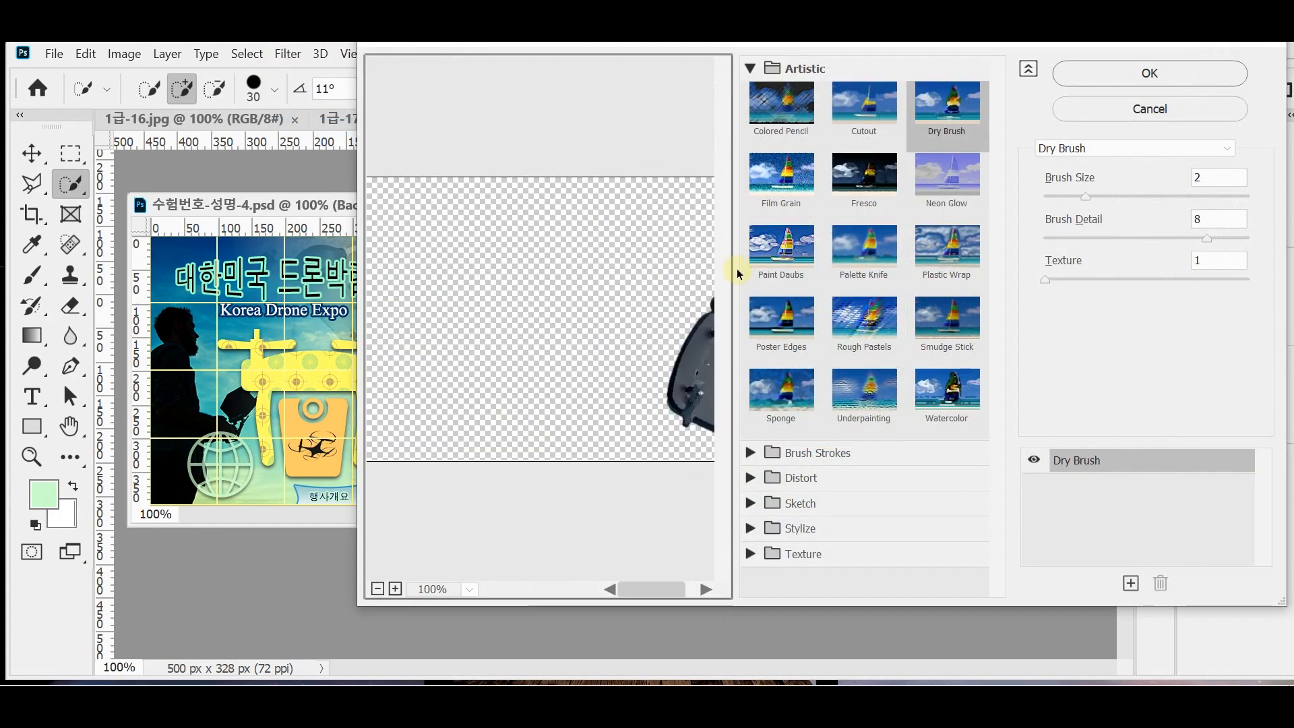
pyautogui.click(776, 554)
pyautogui.moveTo(1000, 484); pyautogui.dragTo(999, 567)
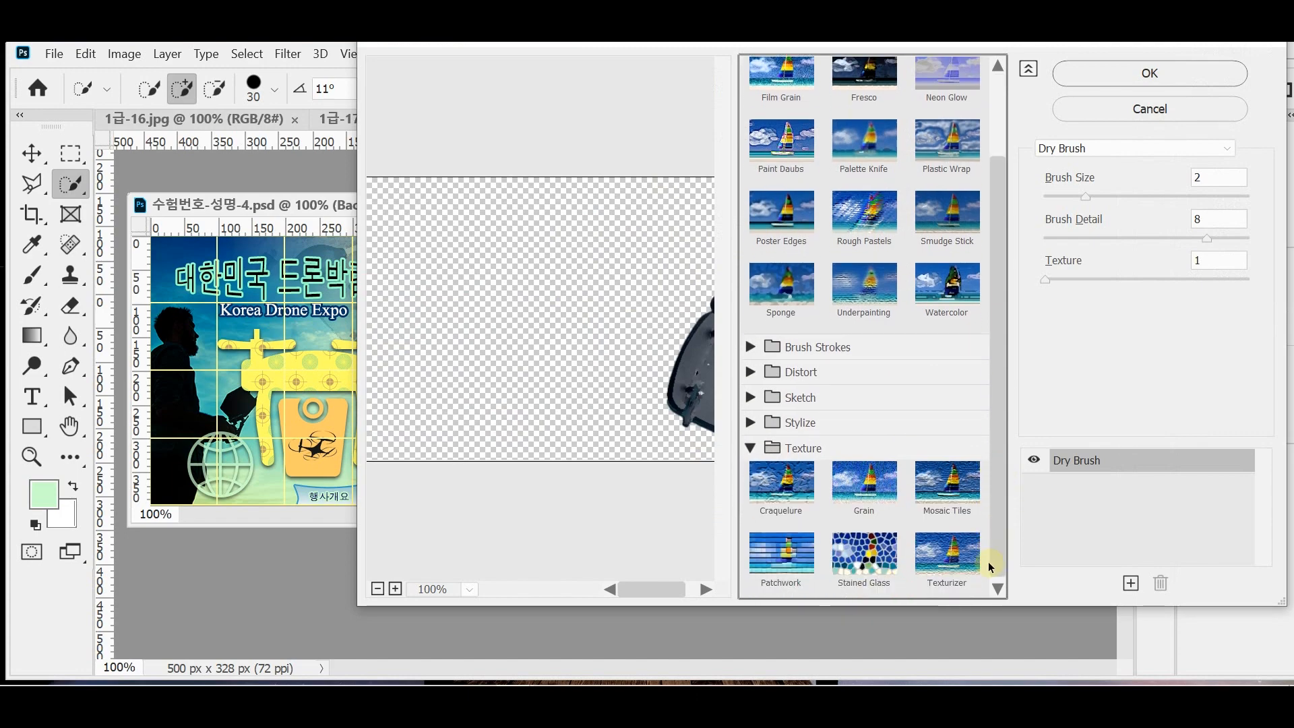
pyautogui.click(947, 554)
pyautogui.click(1119, 79)
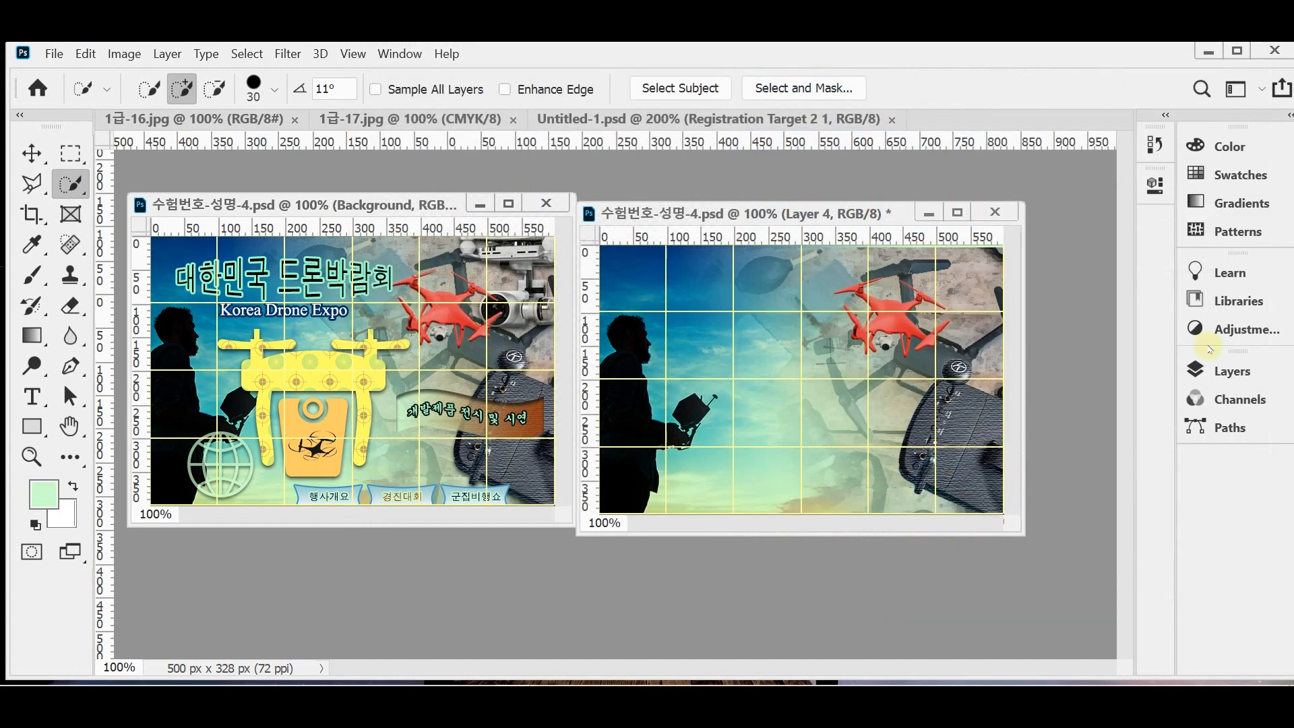
# Add a Drop Shadow layer style to the black device's layer
pyautogui.click(1231, 370)
pyautogui.click(951, 607)
pyautogui.click(986, 594)
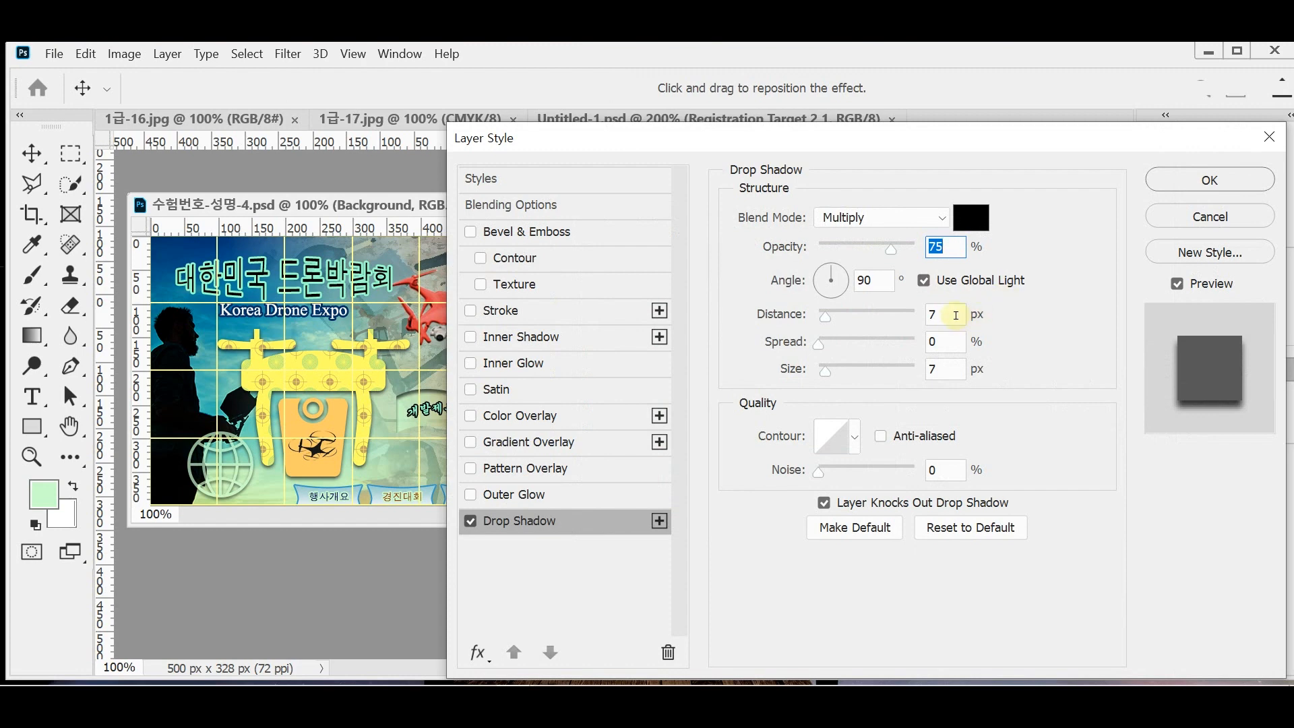
pyautogui.click(957, 316)
pyautogui.write('0')
pyautogui.press('Return')
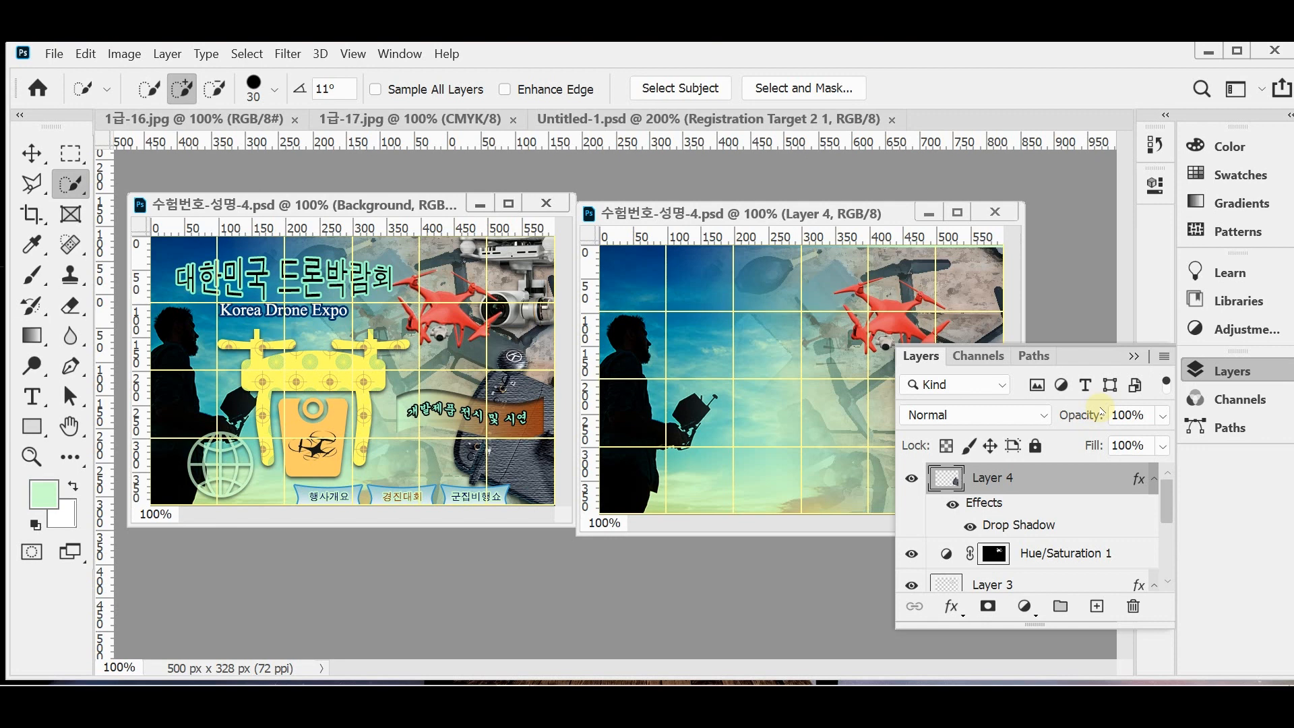
pyautogui.click(1262, 370)
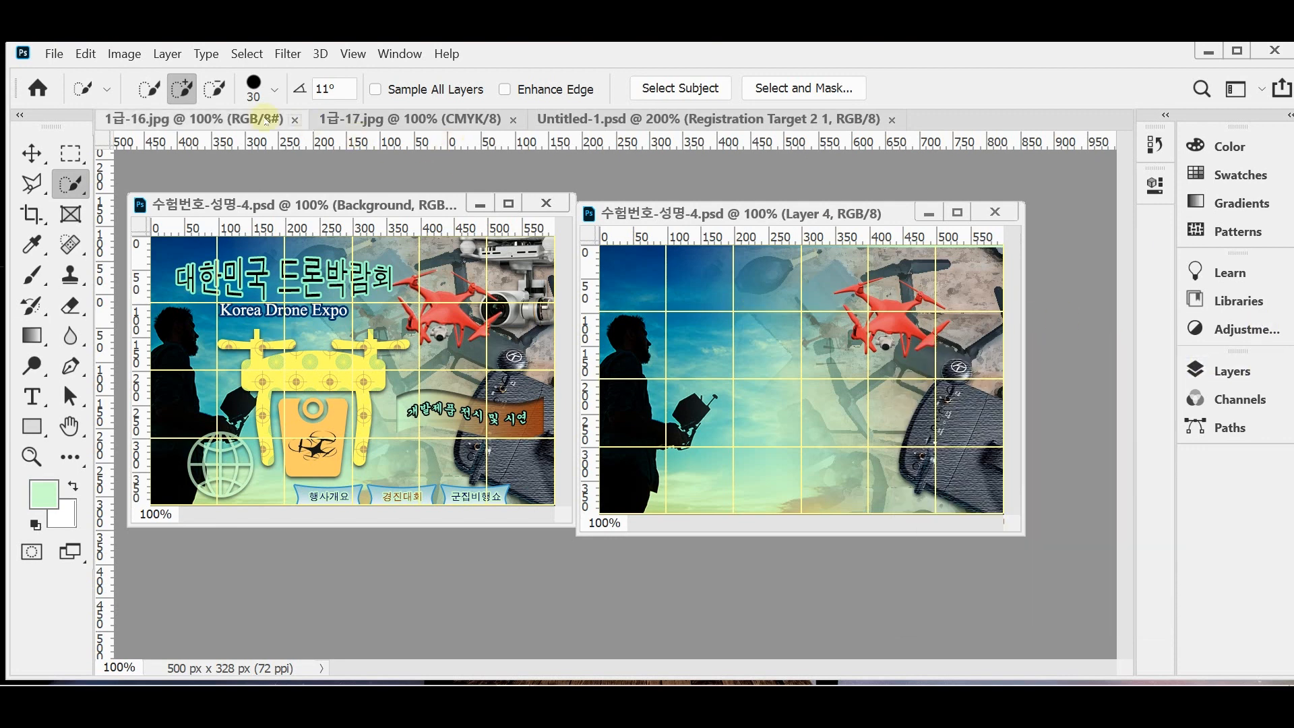
# Float 1급-16.jpg in its own enlarged window and show the camera at 200%
pyautogui.click(233, 116)
pyautogui.moveTo(233, 117); pyautogui.dragTo(336, 200)
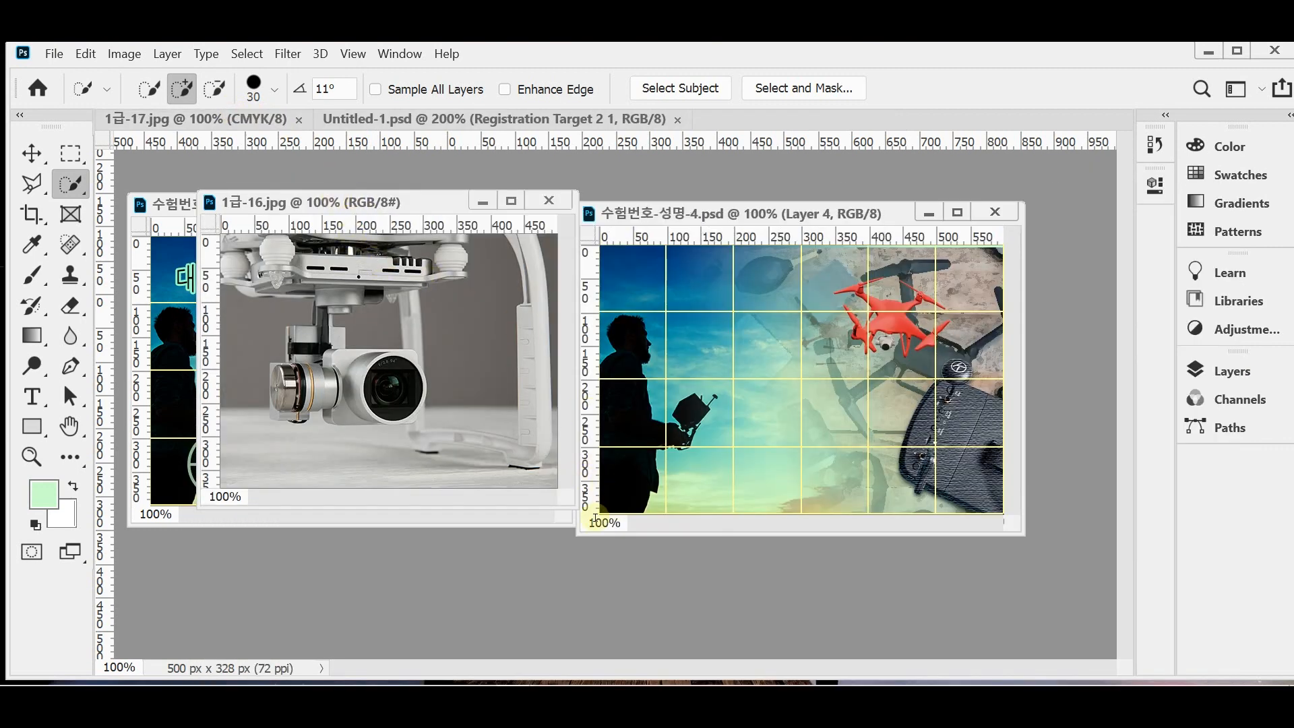
pyautogui.moveTo(580, 512); pyautogui.dragTo(857, 596)
pyautogui.hotkey('ctrl', '+')
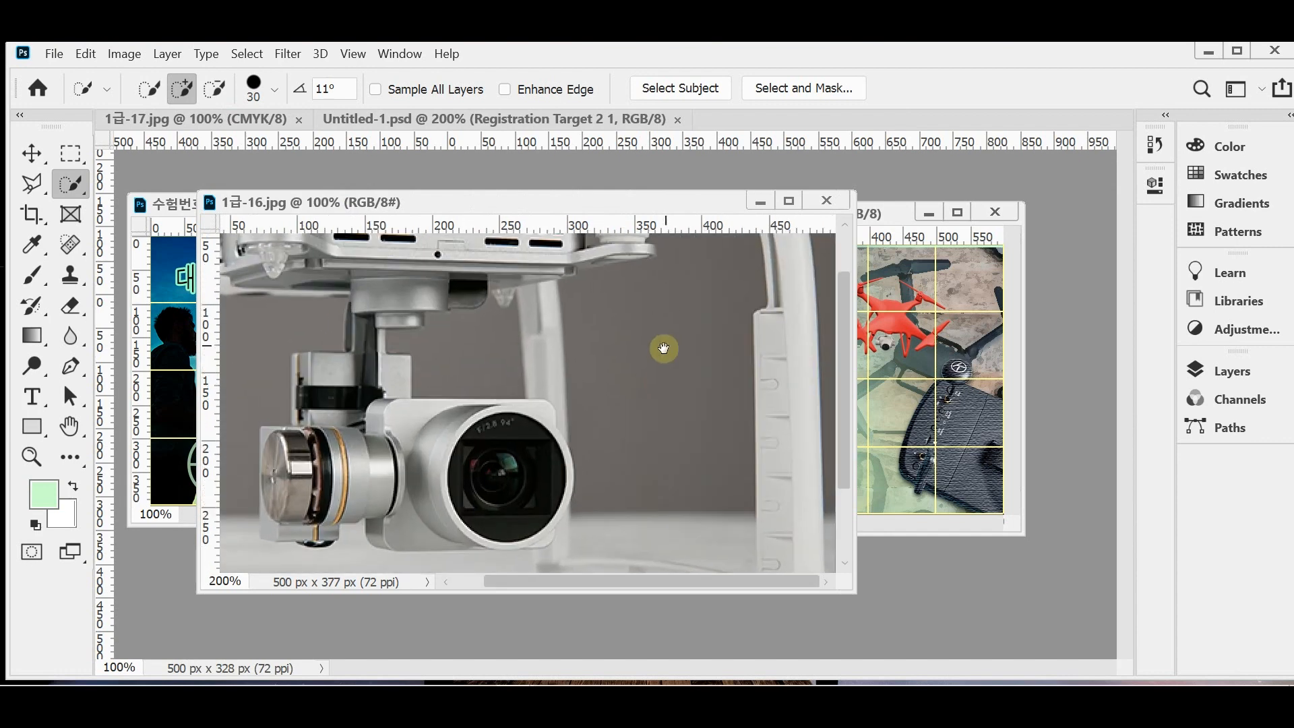
pyautogui.moveTo(664, 349); pyautogui.dragTo(753, 418)
pyautogui.moveTo(856, 590); pyautogui.dragTo(963, 620)
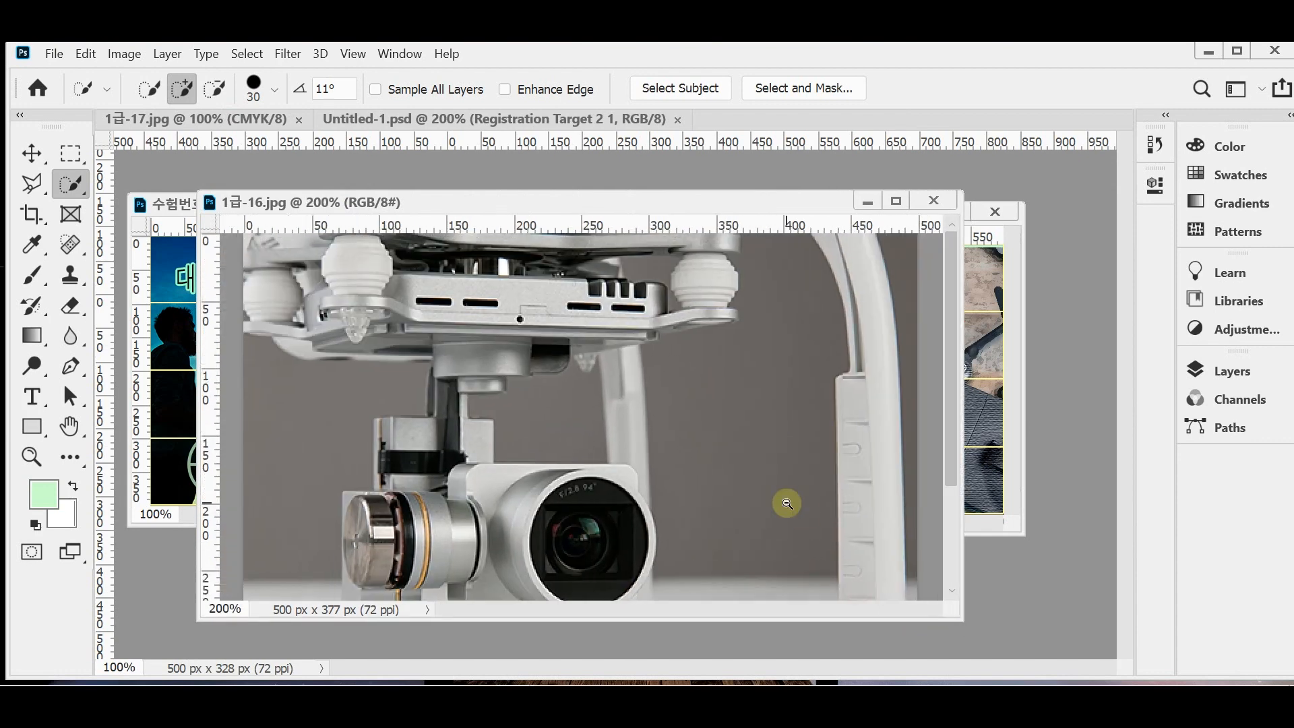
pyautogui.hotkey('ctrl', '-')
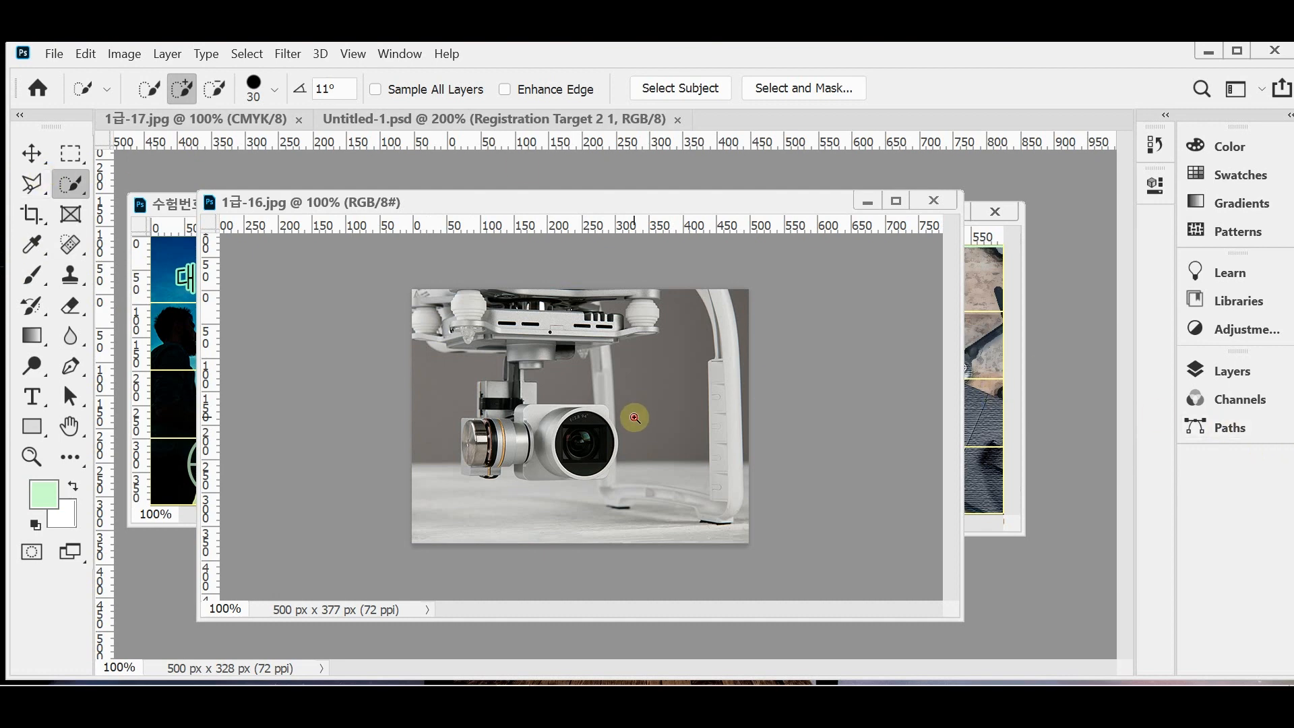
pyautogui.hotkey('ctrl', '+')
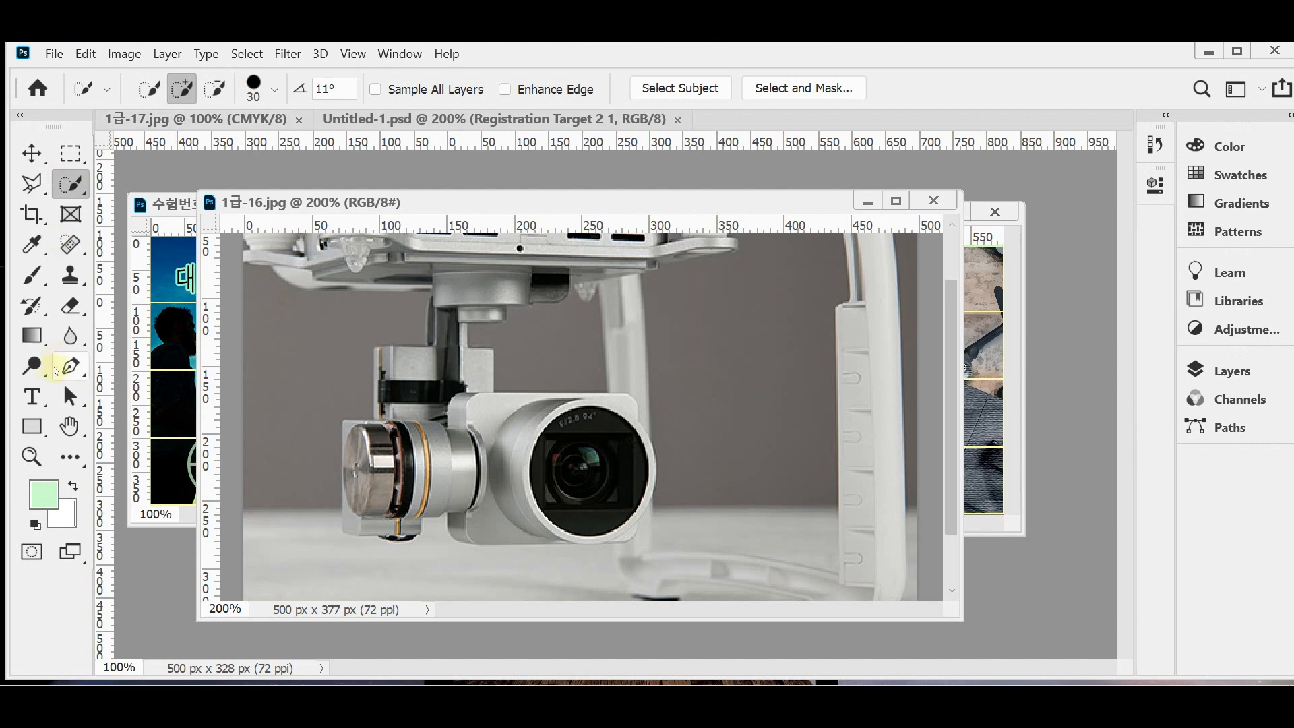
# Activate the Pen tool in Path mode with Exclude Overlapping Shapes as the path operation
pyautogui.click(31, 396)
pyautogui.click(75, 369)
pyautogui.click(78, 369)
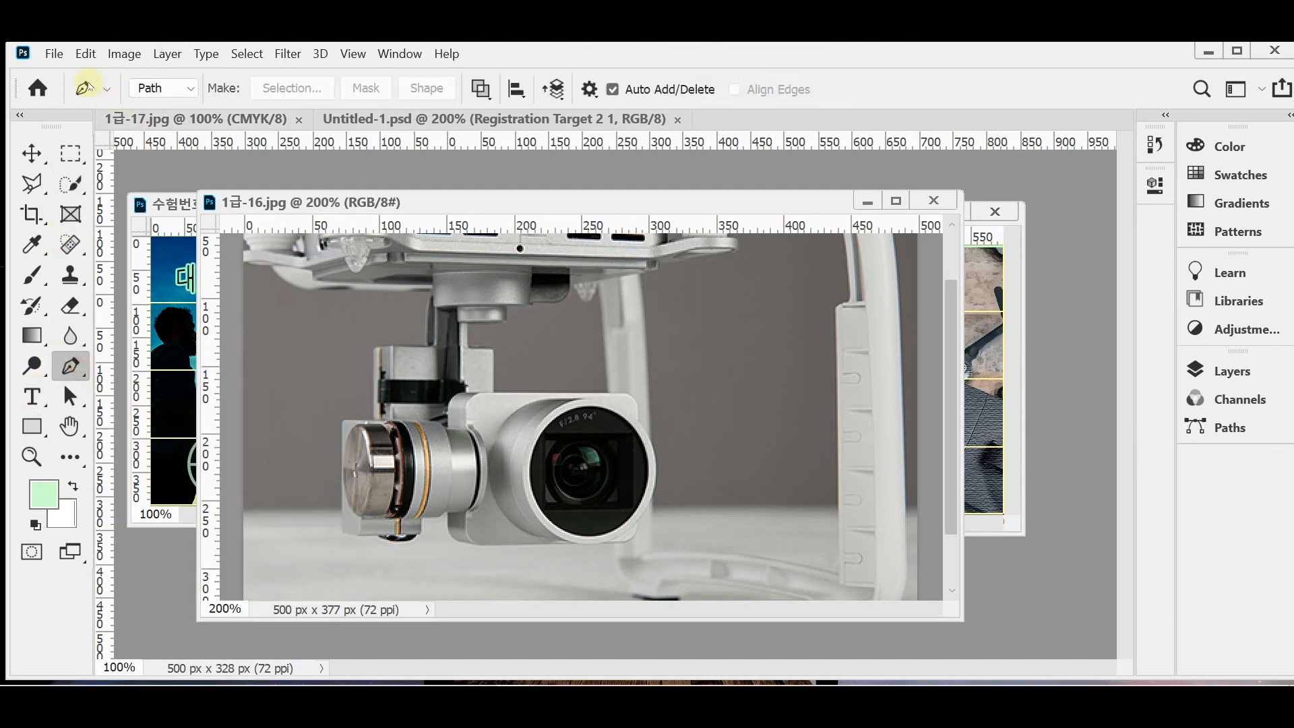
pyautogui.click(480, 89)
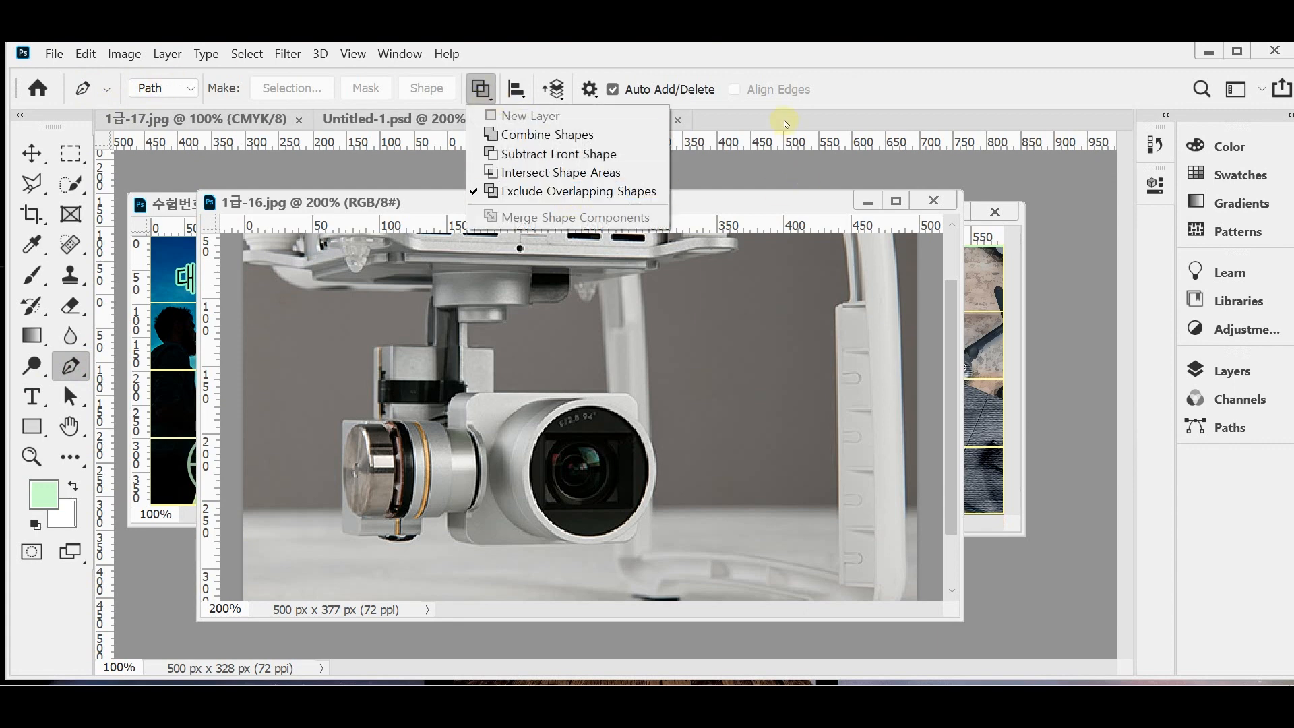
pyautogui.click(821, 87)
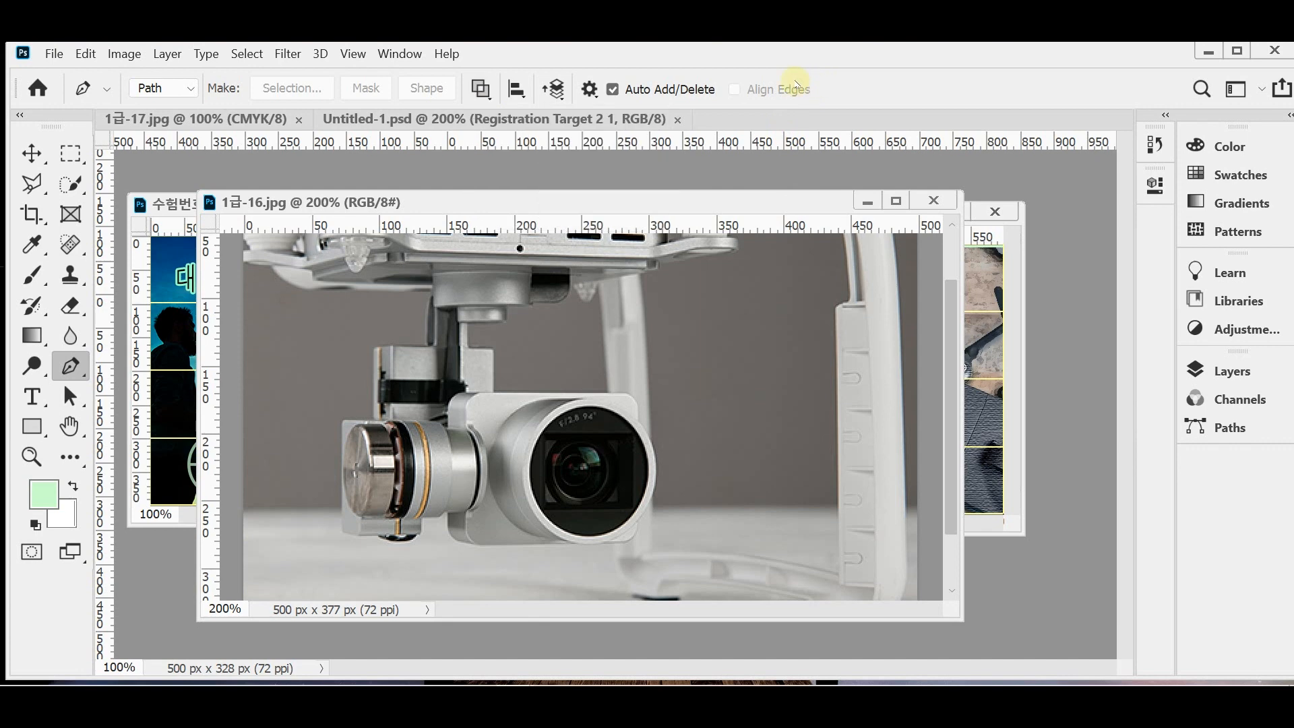
# Start a Pen path along the camera housing's top edge and around its upper-right rounded corner
pyautogui.scroll(3, 715, 388)
pyautogui.moveTo(716, 391); pyautogui.dragTo(756, 393)
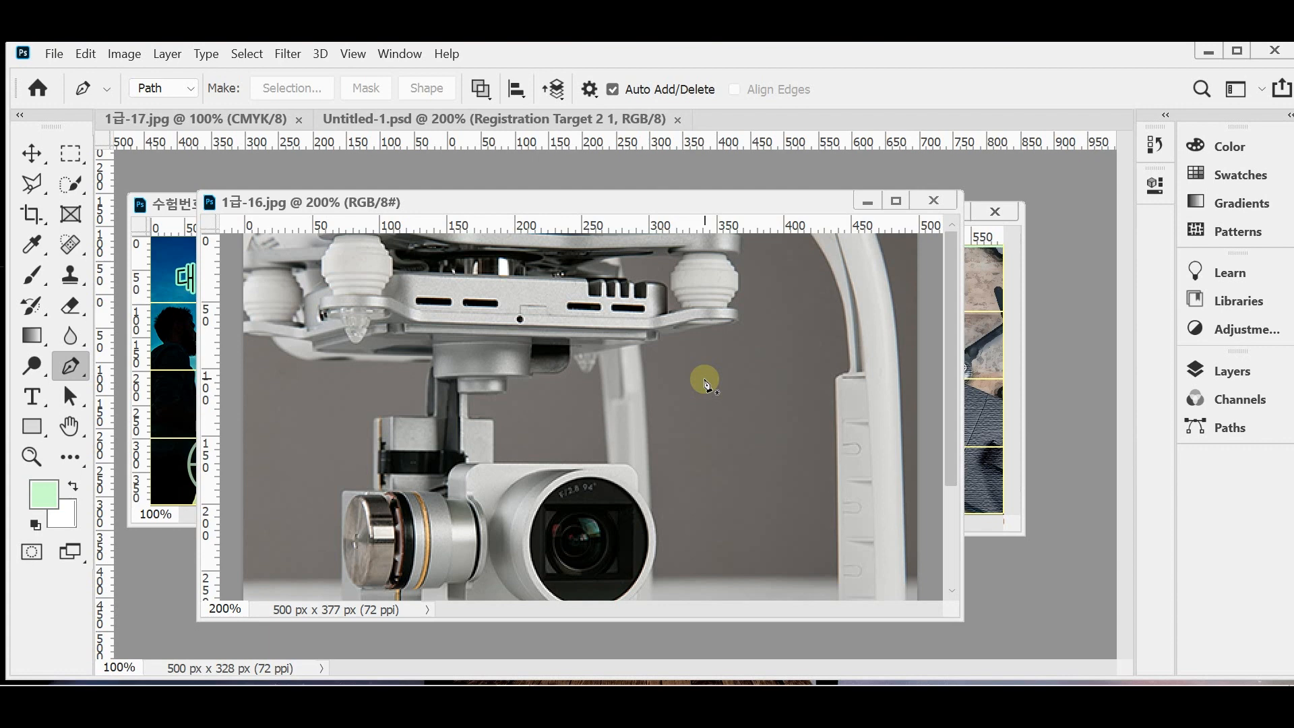
pyautogui.hotkey('ctrl', '=')
pyautogui.scroll(3, 506, 390)
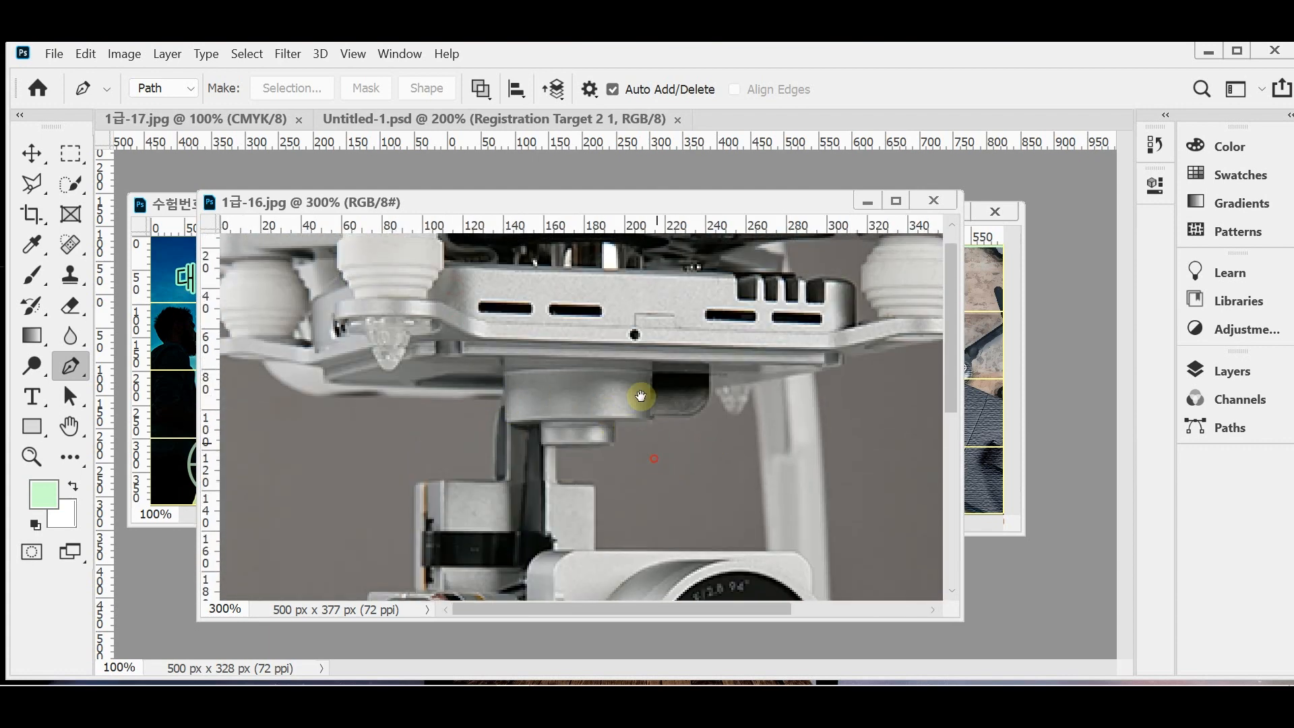
pyautogui.moveTo(647, 447); pyautogui.dragTo(650, 302)
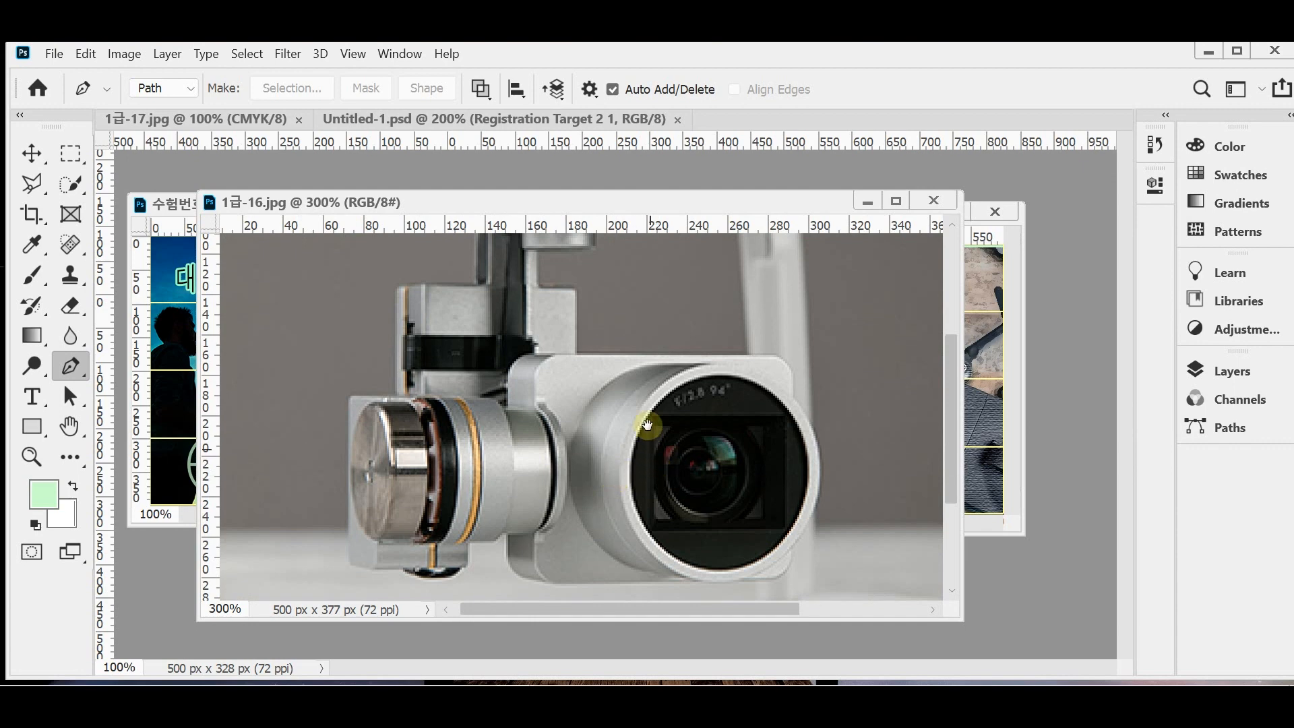
pyautogui.scroll(1, 780, 404)
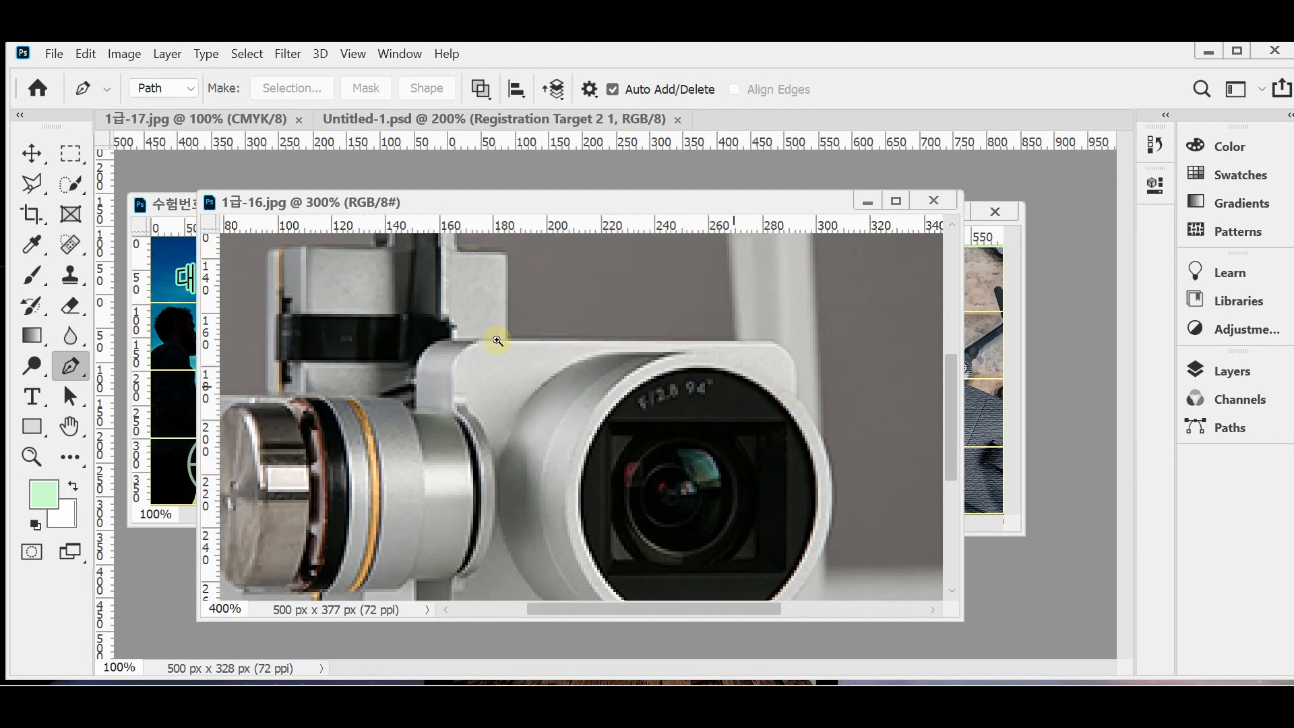
pyautogui.click(510, 339)
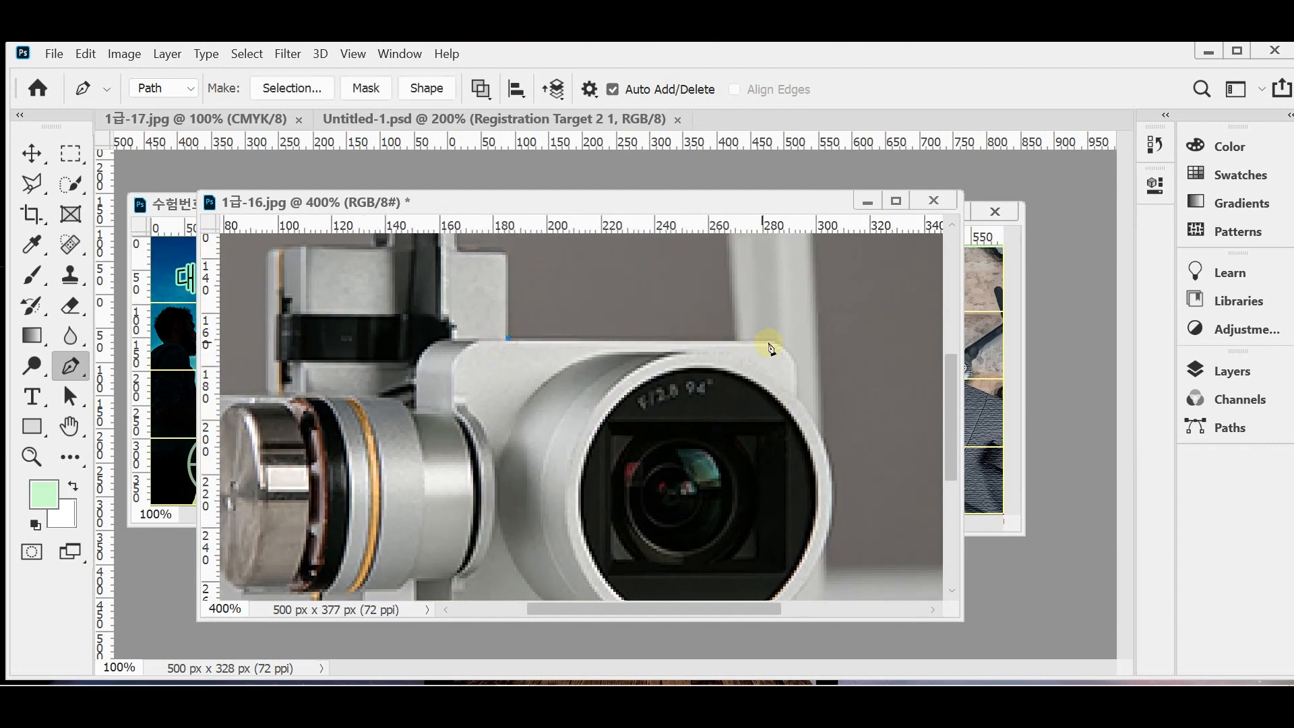
pyautogui.click(771, 343)
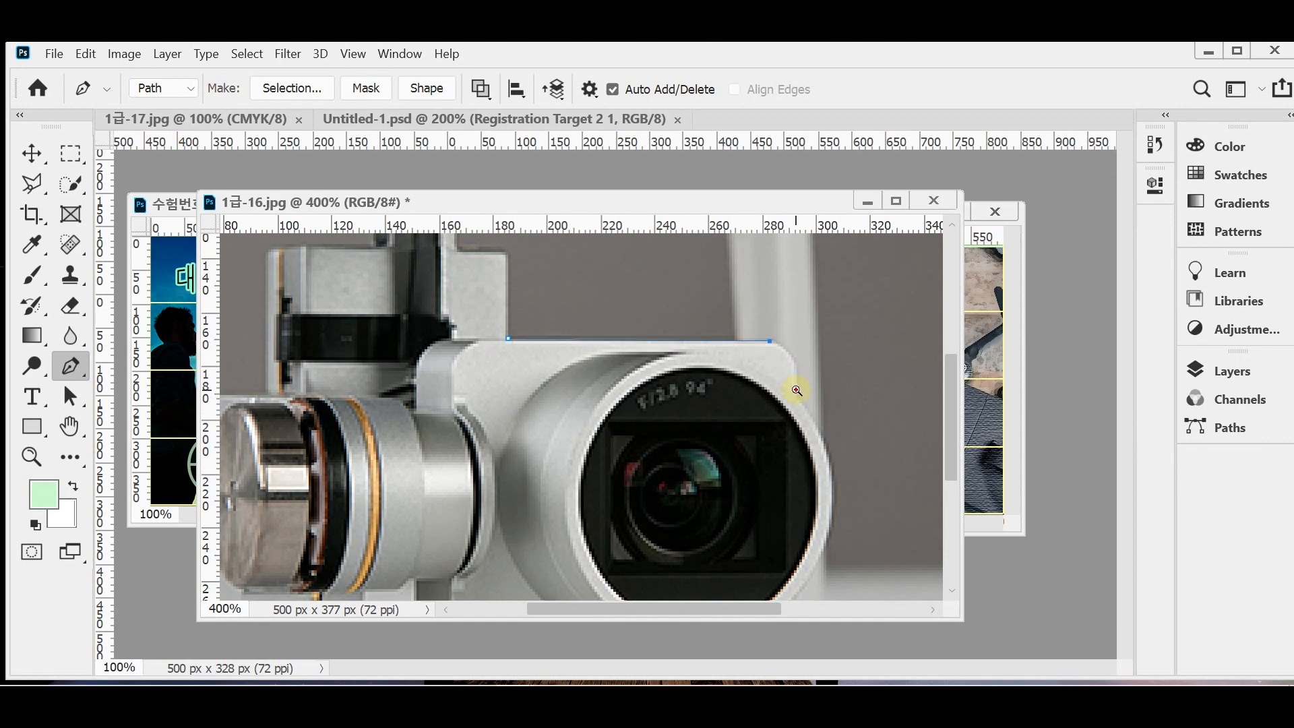
pyautogui.scroll(1, 801, 398)
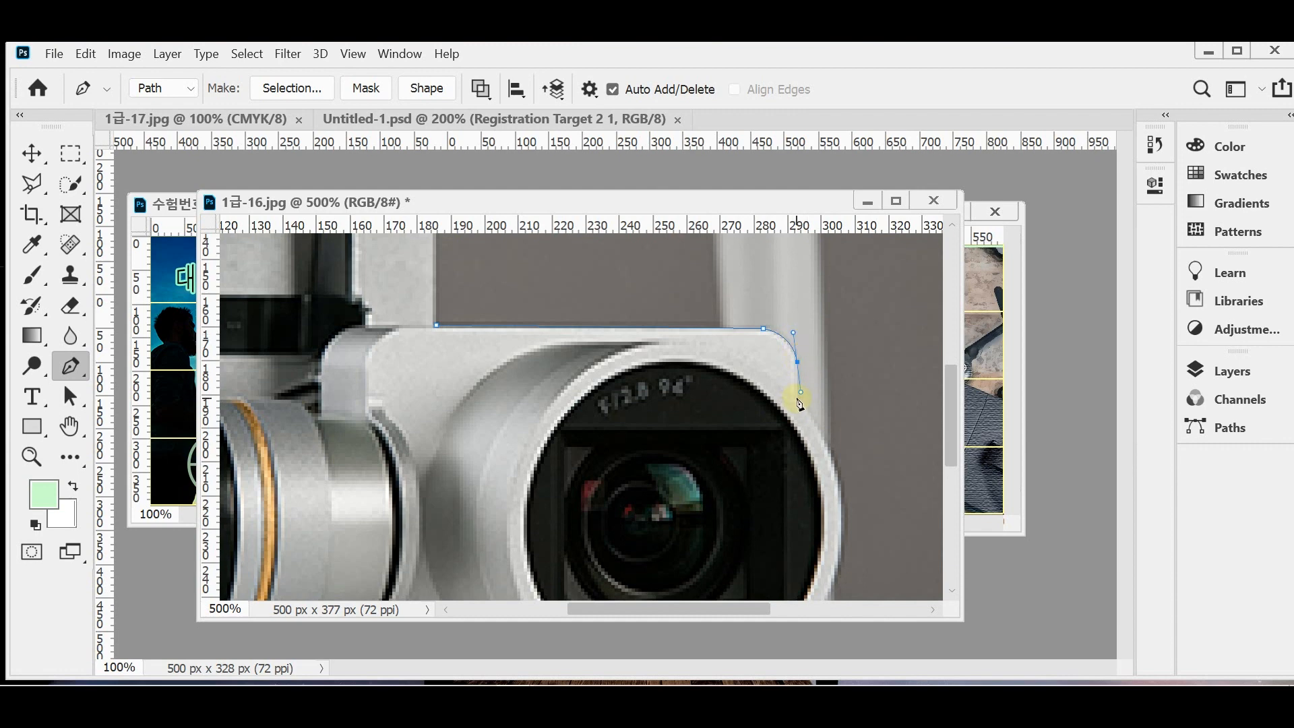
pyautogui.click(797, 396)
# Continue the path around the lens ring's right side, the housing's lower-right corner and onto its bottom edge
pyautogui.moveTo(764, 404); pyautogui.dragTo(681, 280)
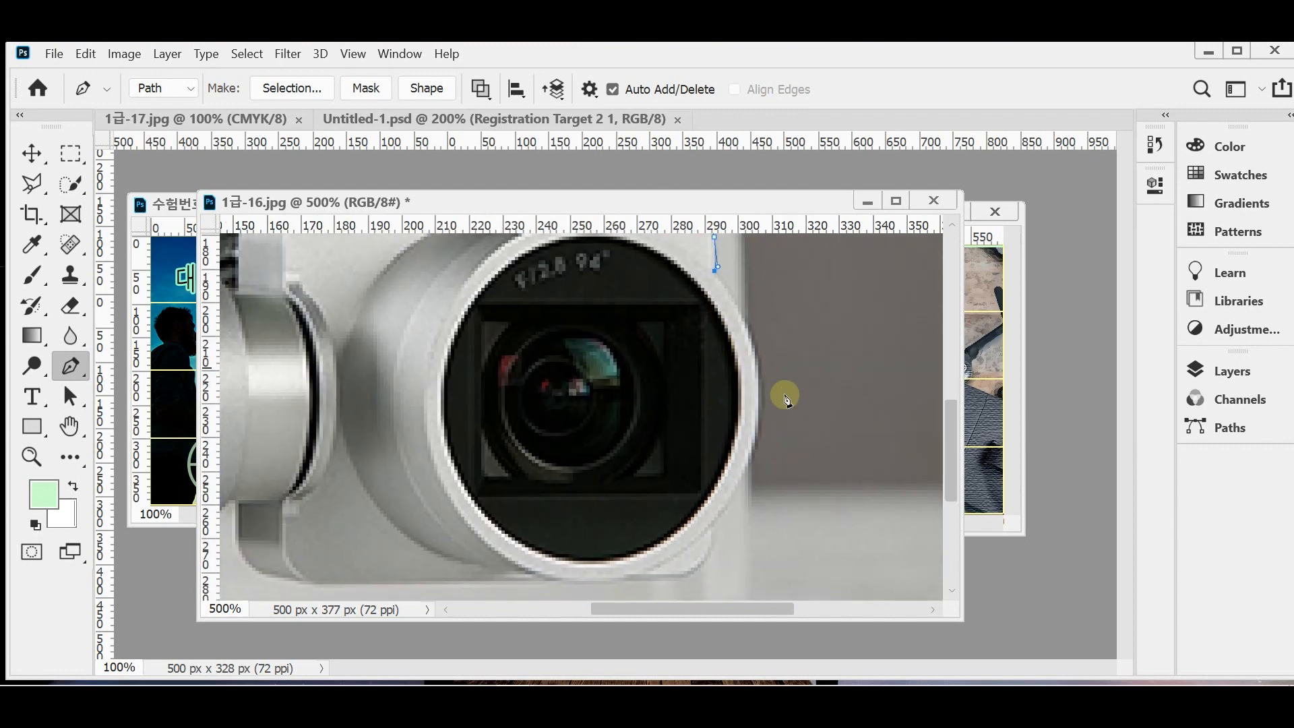
pyautogui.moveTo(759, 419); pyautogui.dragTo(752, 516)
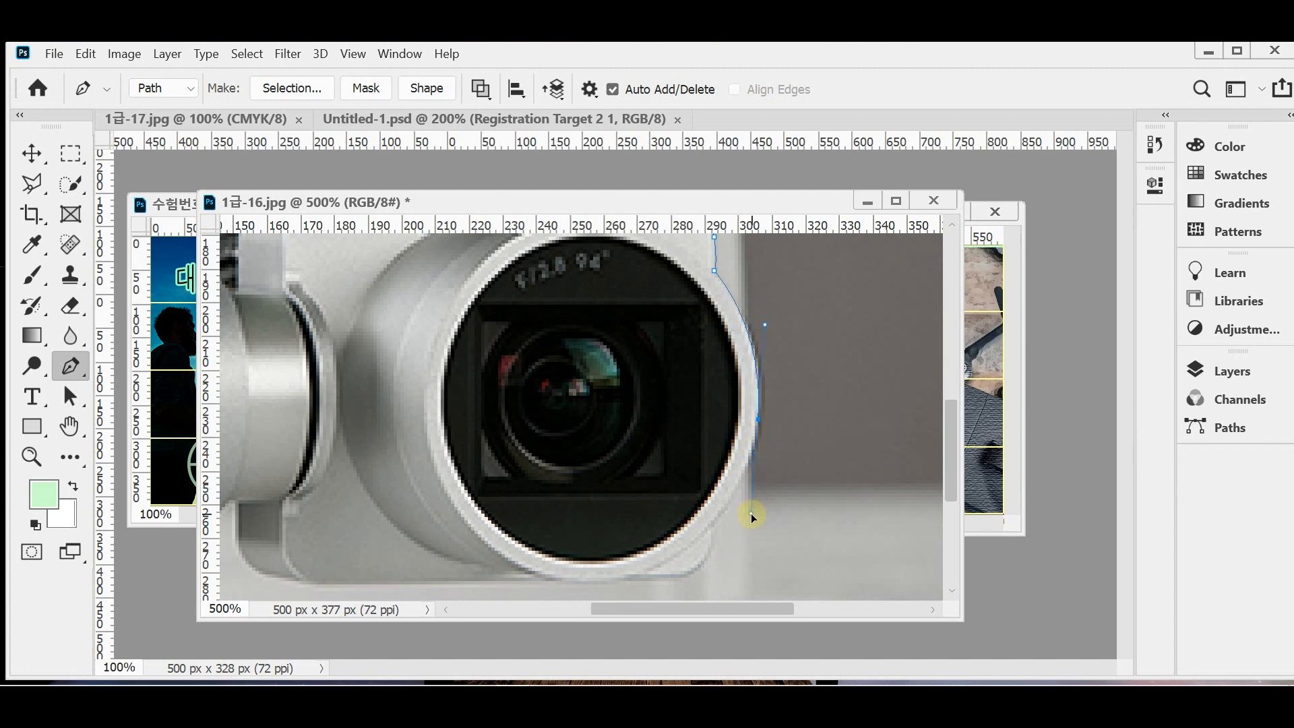
pyautogui.click(713, 527)
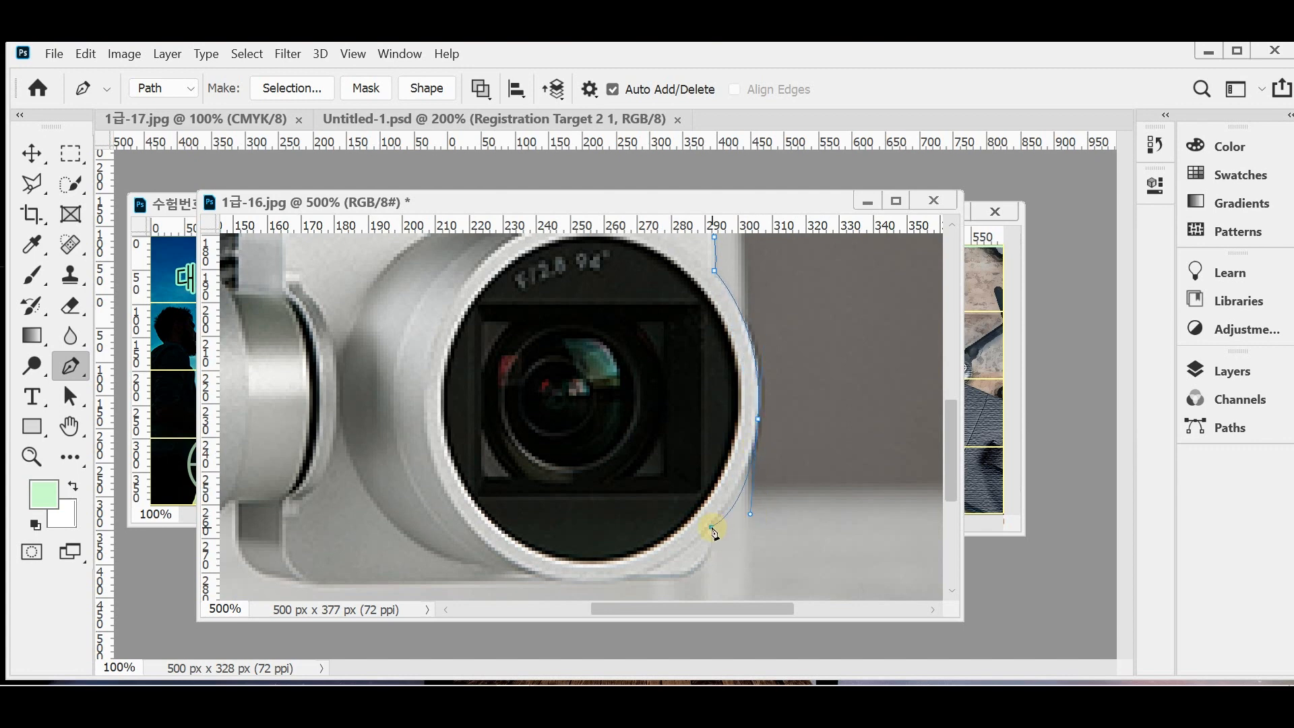
pyautogui.scroll(1, 760, 519)
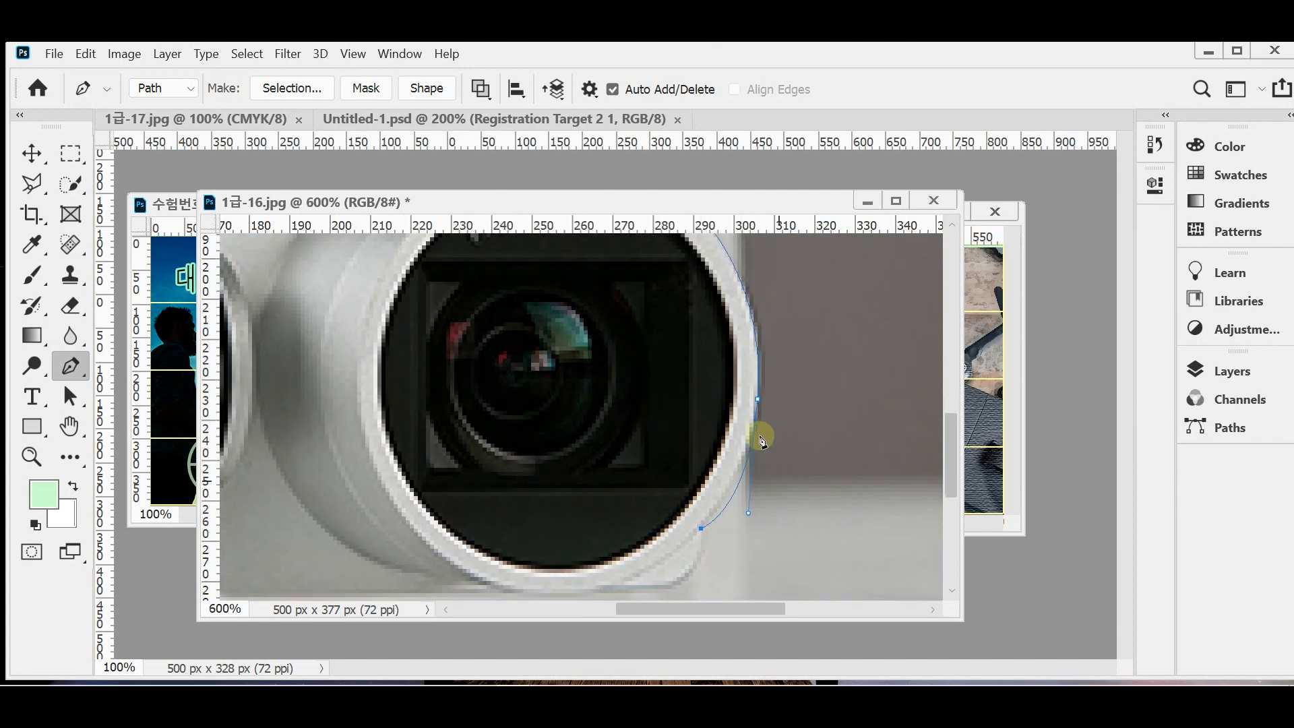
pyautogui.click(693, 525)
pyautogui.scroll(-1, 775, 514)
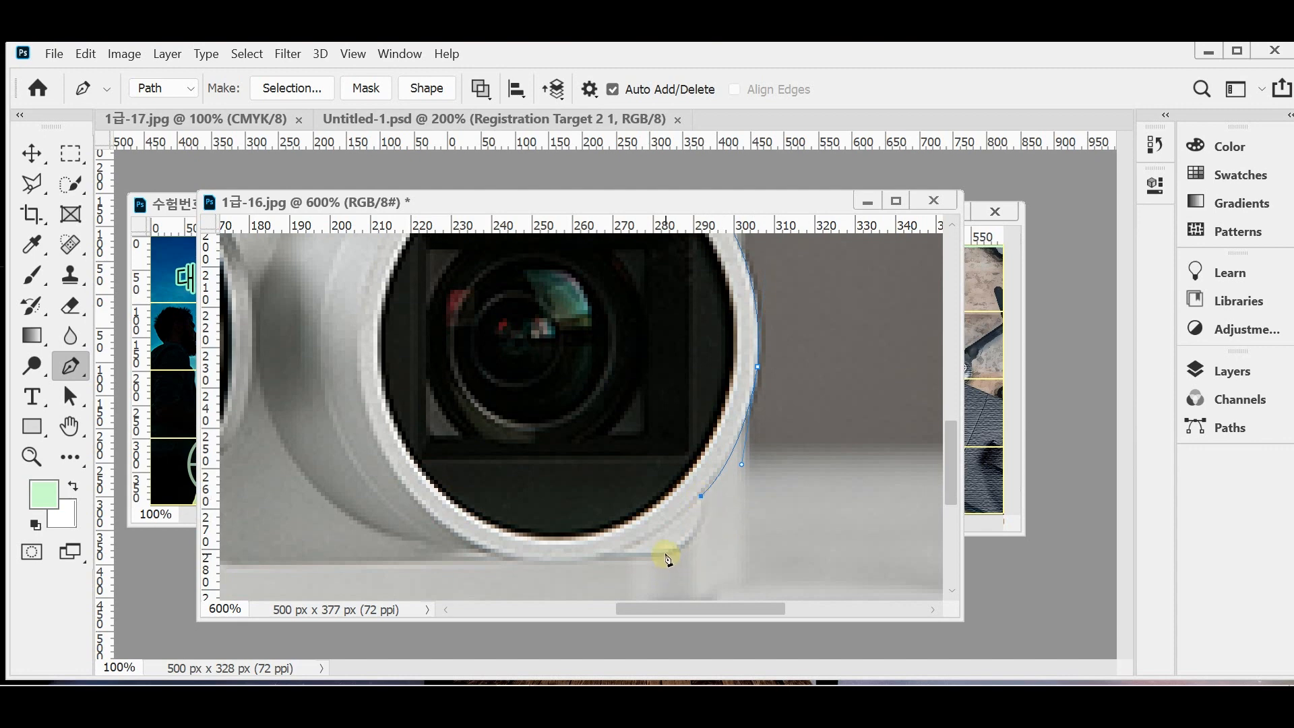
pyautogui.moveTo(665, 558); pyautogui.dragTo(621, 564)
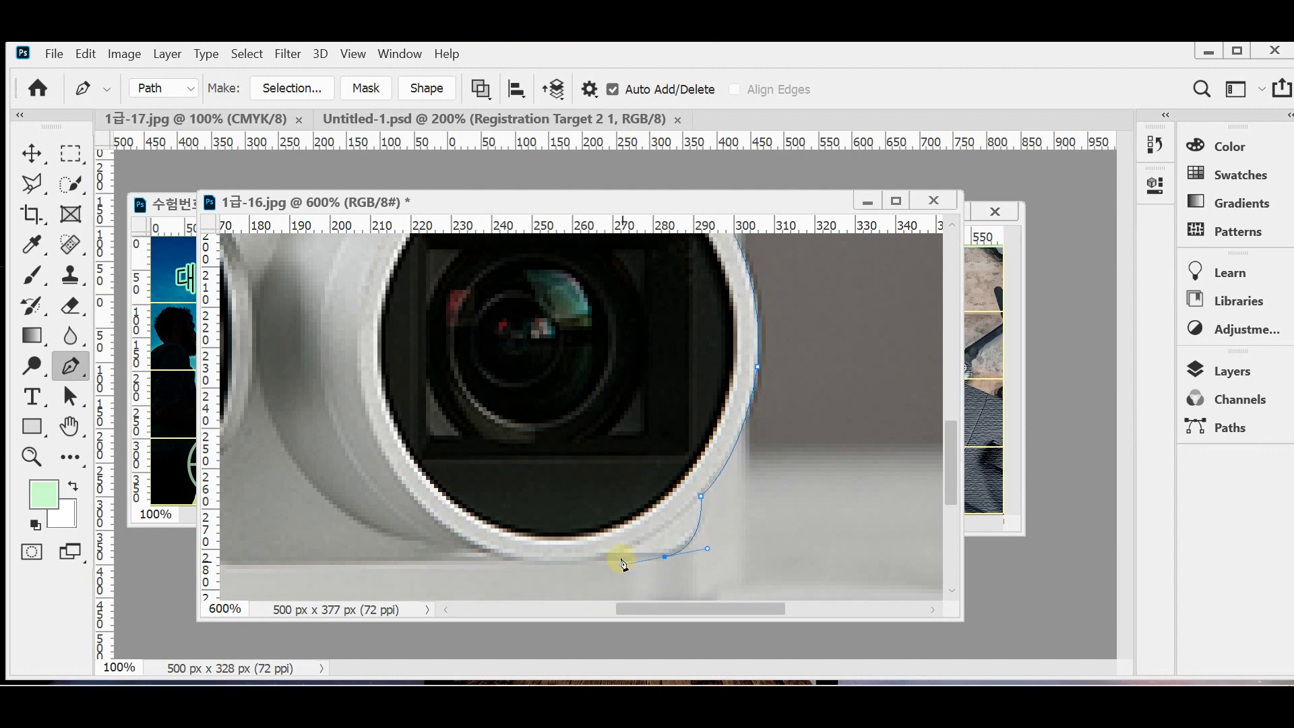
pyautogui.click(579, 561)
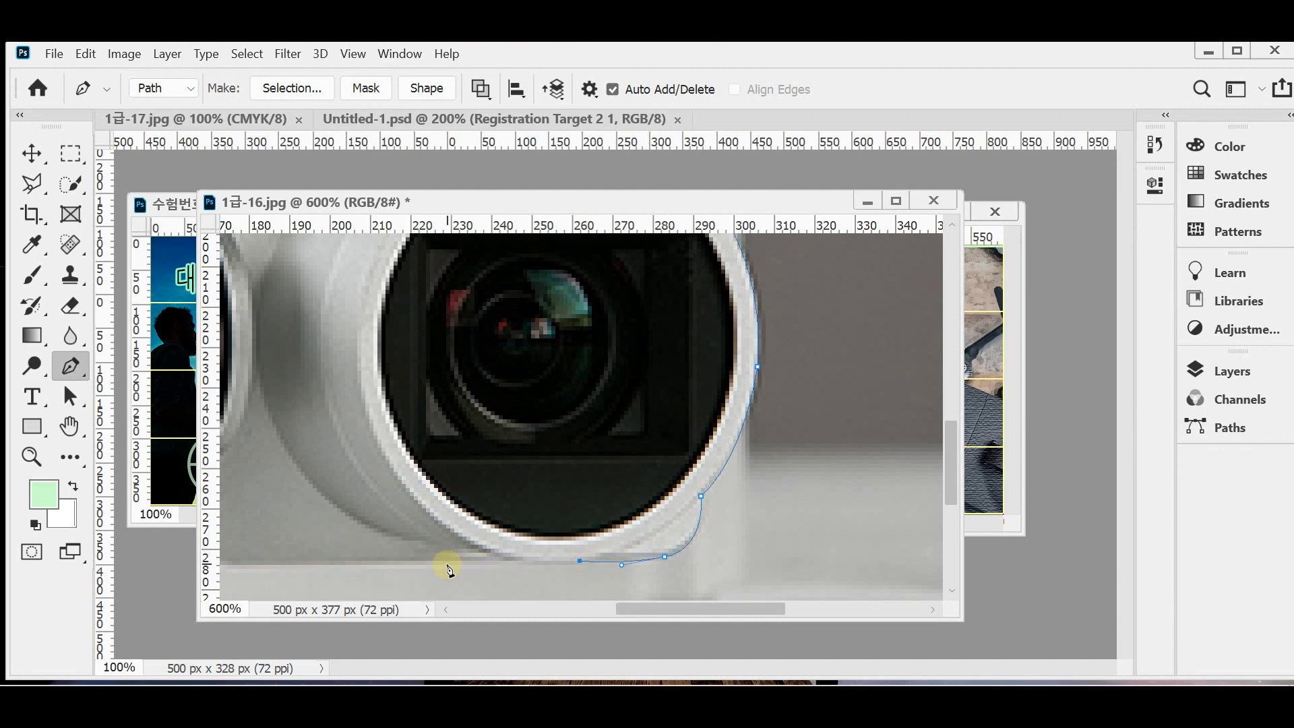
# Extend the path along the housing's bottom edge, up the rounded notch and along the underside of the gold-ringed motor
pyautogui.moveTo(330, 557); pyautogui.dragTo(699, 519)
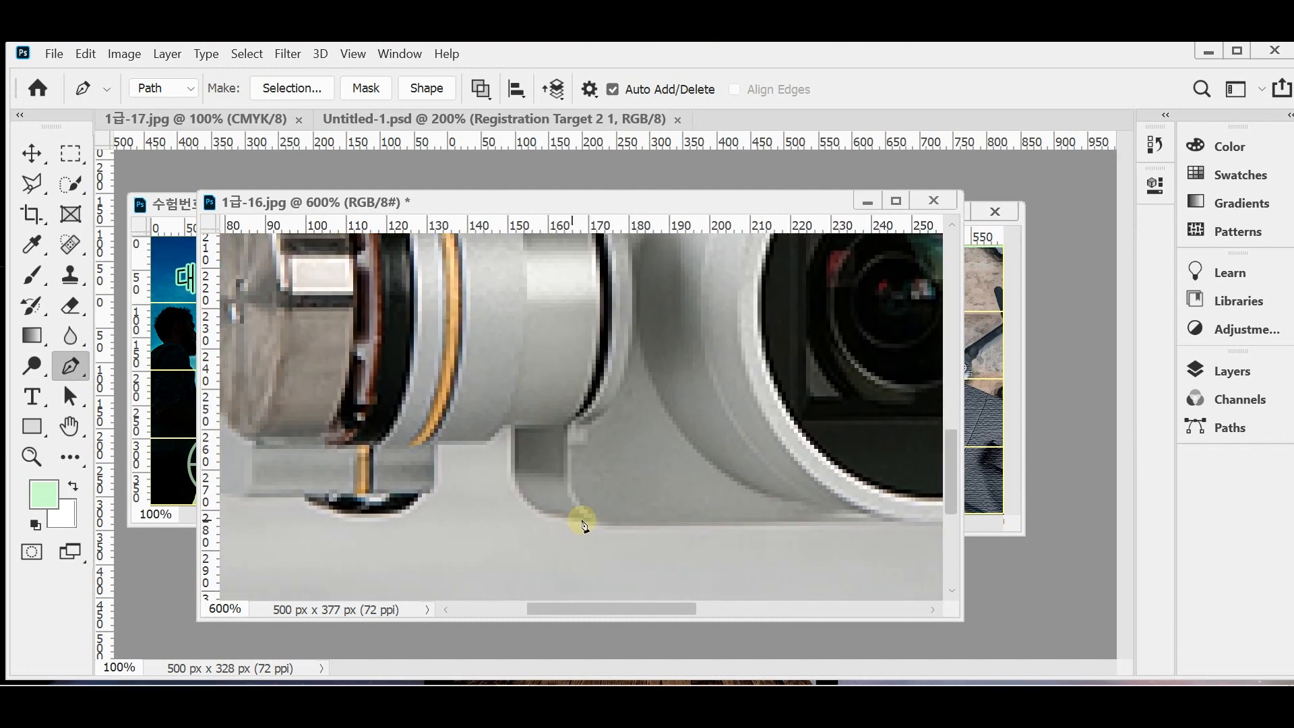
pyautogui.moveTo(514, 477); pyautogui.dragTo(511, 440)
pyautogui.click(514, 429)
pyautogui.click(503, 425)
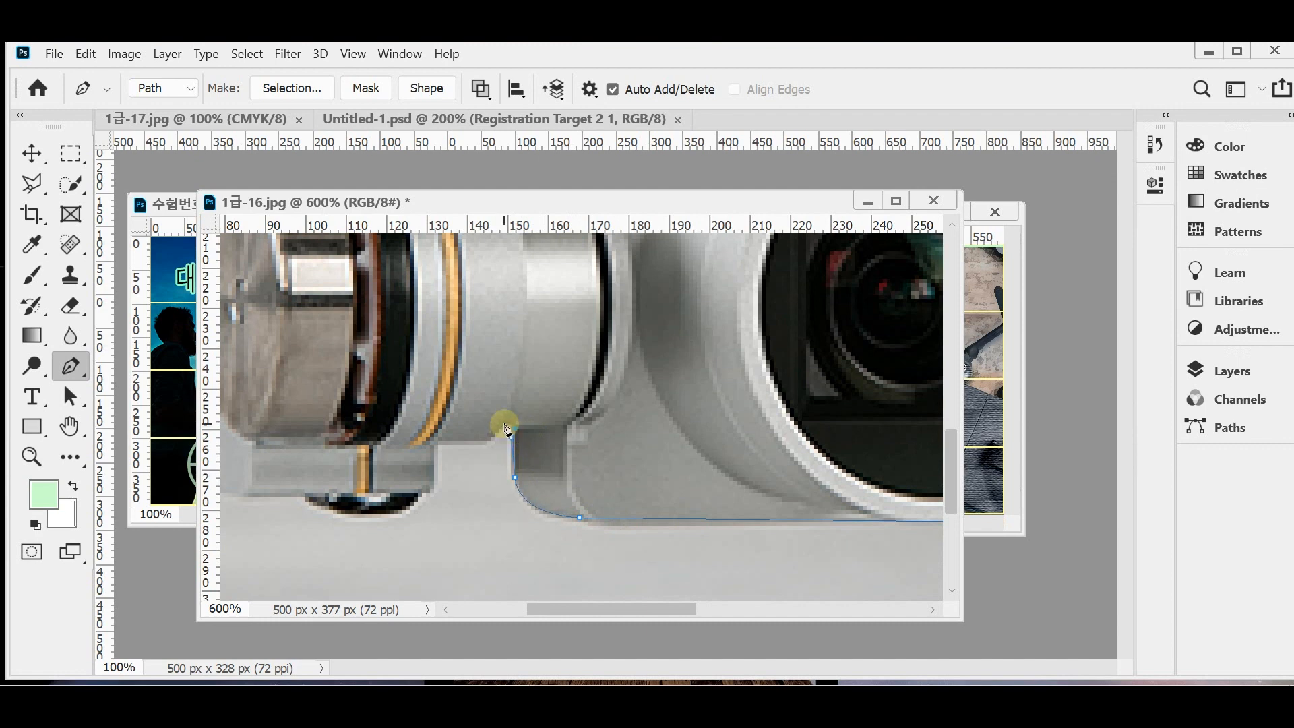
pyautogui.click(486, 440)
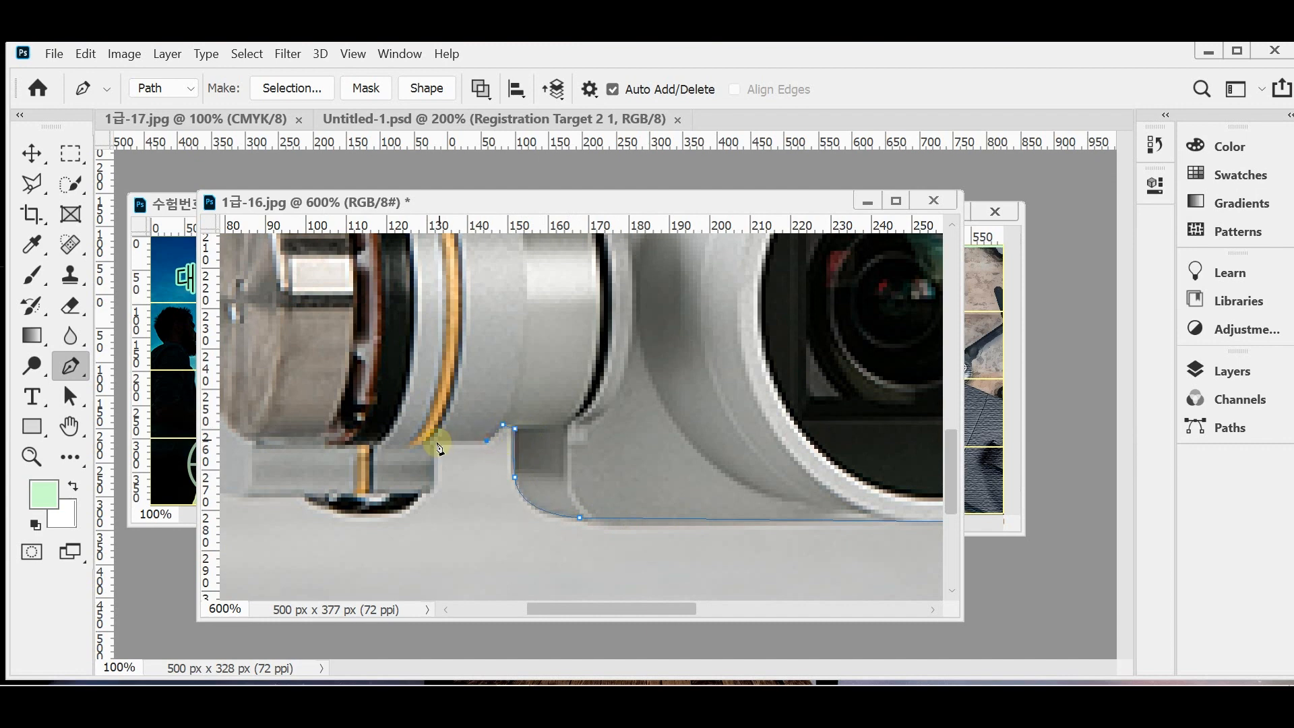
pyautogui.click(435, 445)
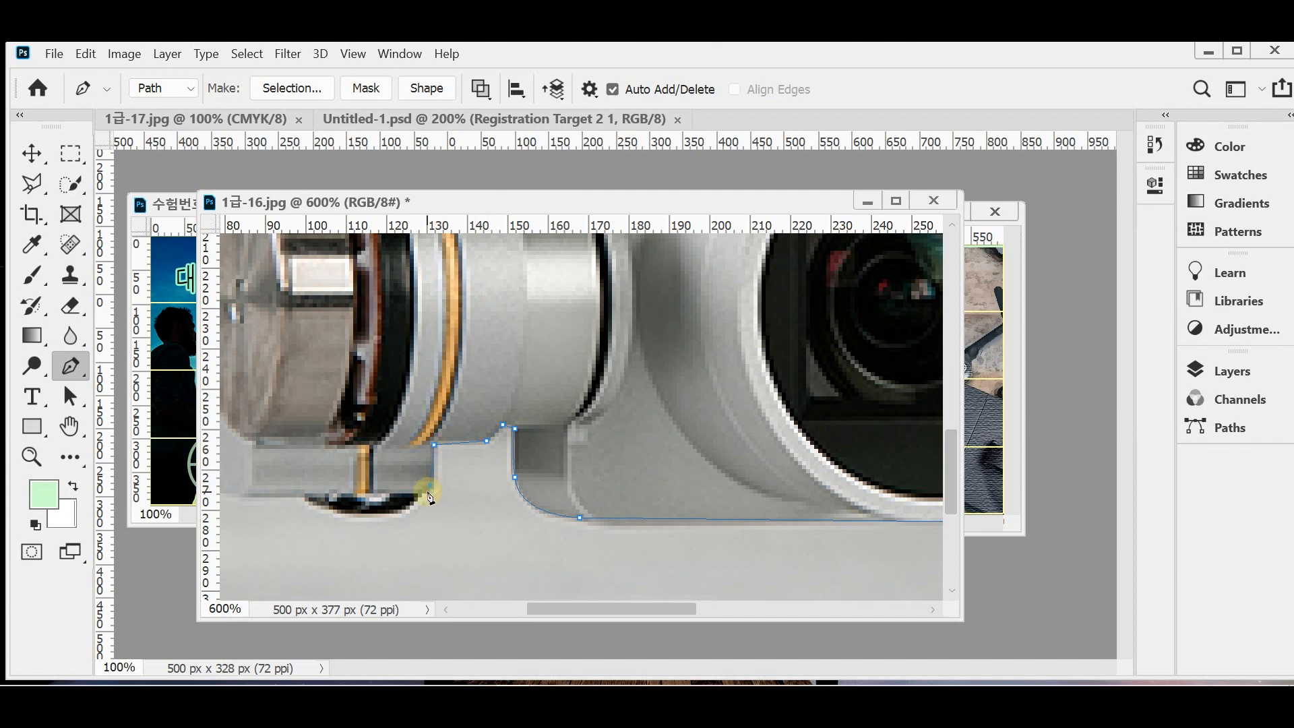
# Trace the path around the black foot beneath the motor and around the motor bracket's lower-left corner
pyautogui.click(424, 495)
pyautogui.moveTo(362, 513); pyautogui.dragTo(318, 512)
pyautogui.hscroll(-5, 304, 495)
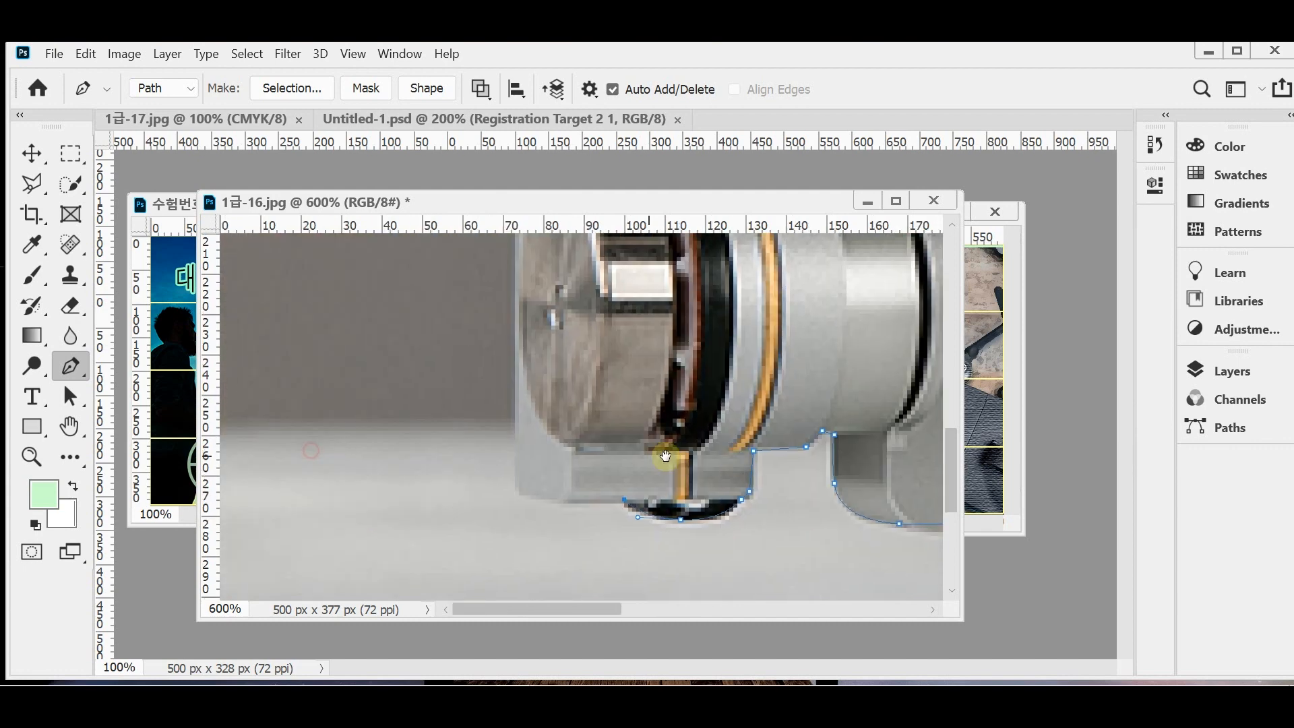
pyautogui.click(568, 503)
pyautogui.click(527, 496)
pyautogui.click(518, 465)
pyautogui.moveTo(517, 465); pyautogui.dragTo(521, 433)
pyautogui.click(516, 466)
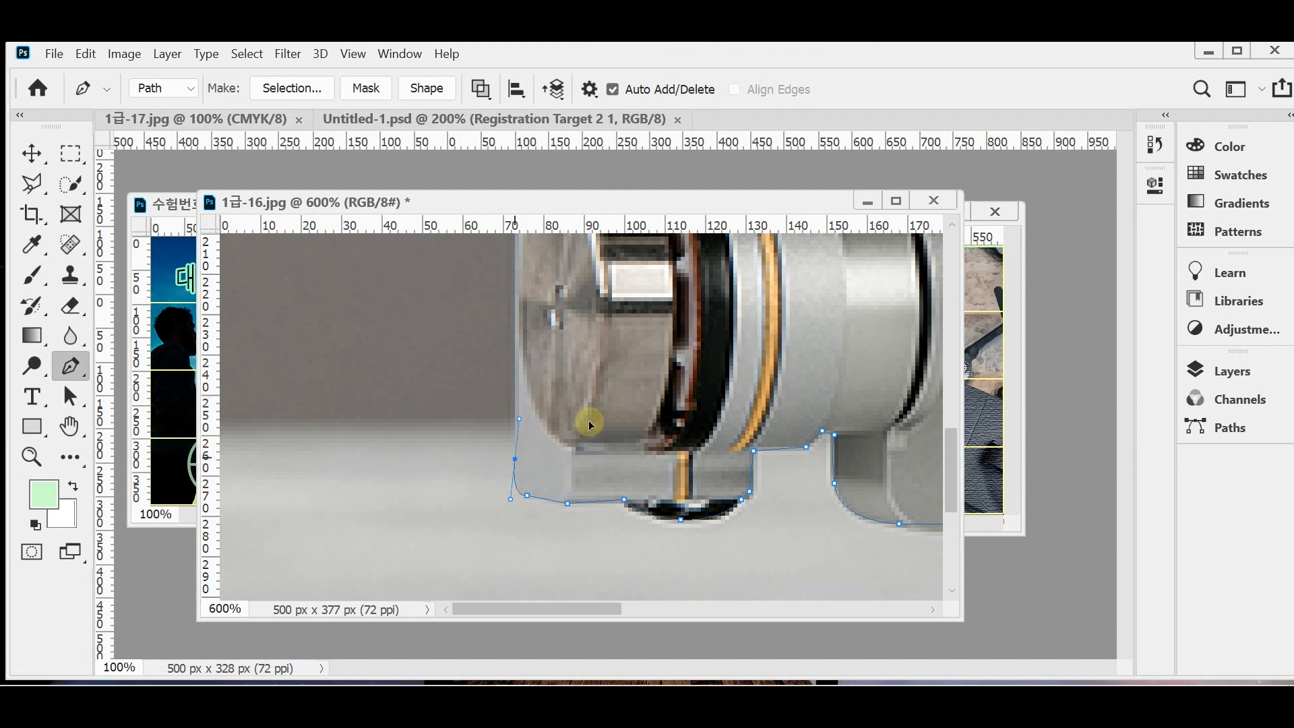
# Continue the path up the motor bracket's left side, along its top and up the left edge of the gimbal block
pyautogui.scroll(3, 596, 506)
pyautogui.click(516, 275)
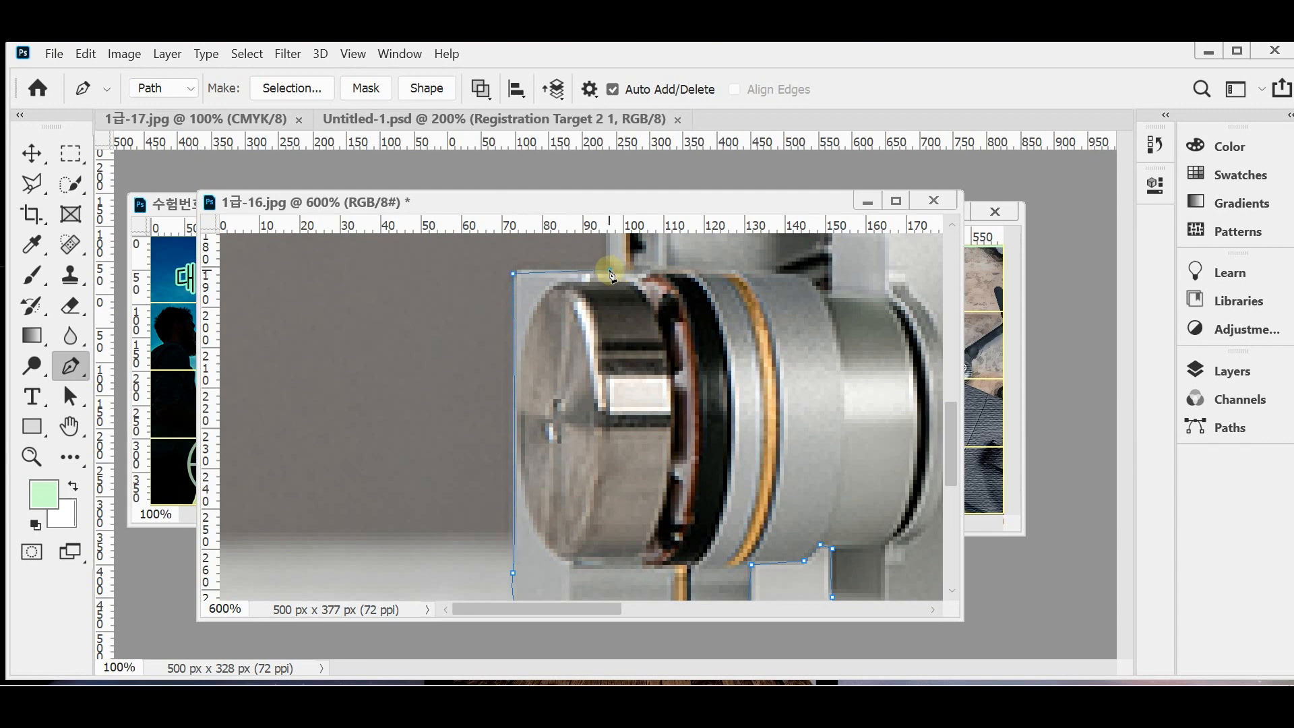
pyautogui.scroll(12, 618, 448)
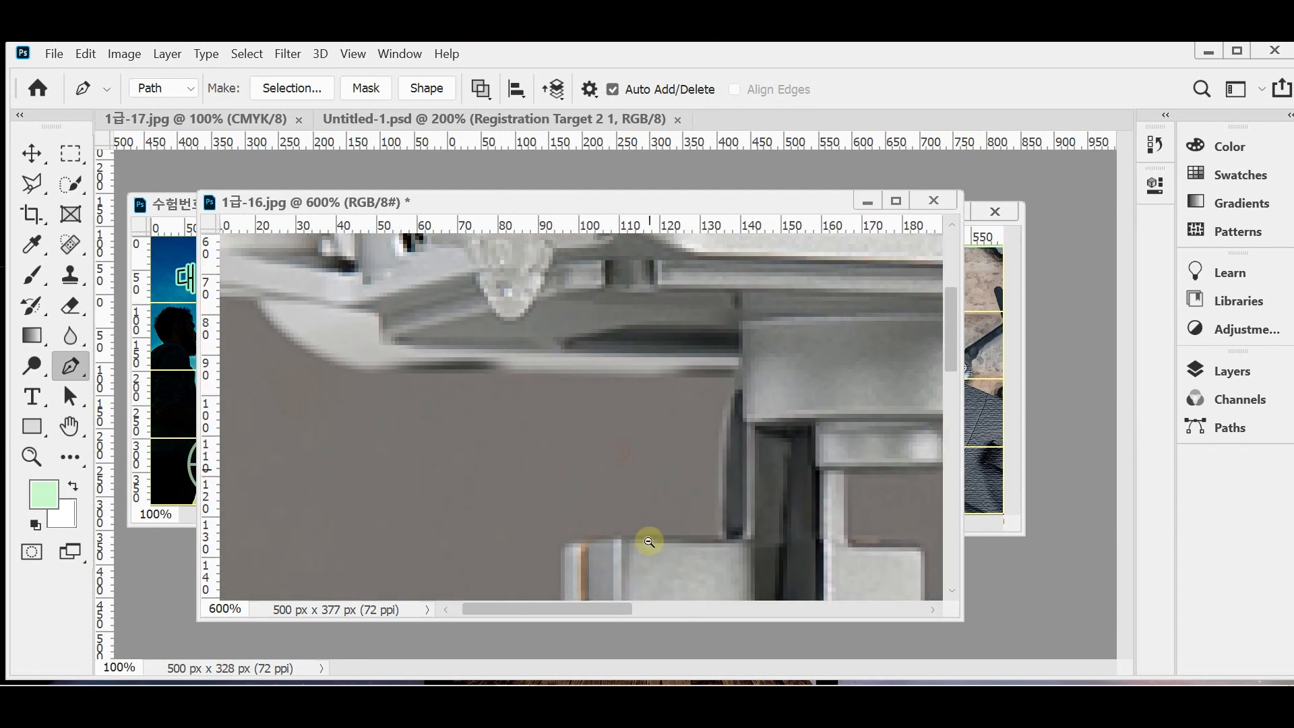
pyautogui.keyDown('alt'); pyautogui.click(649, 541); pyautogui.keyUp('alt')
pyautogui.moveTo(652, 544); pyautogui.dragTo(598, 394)
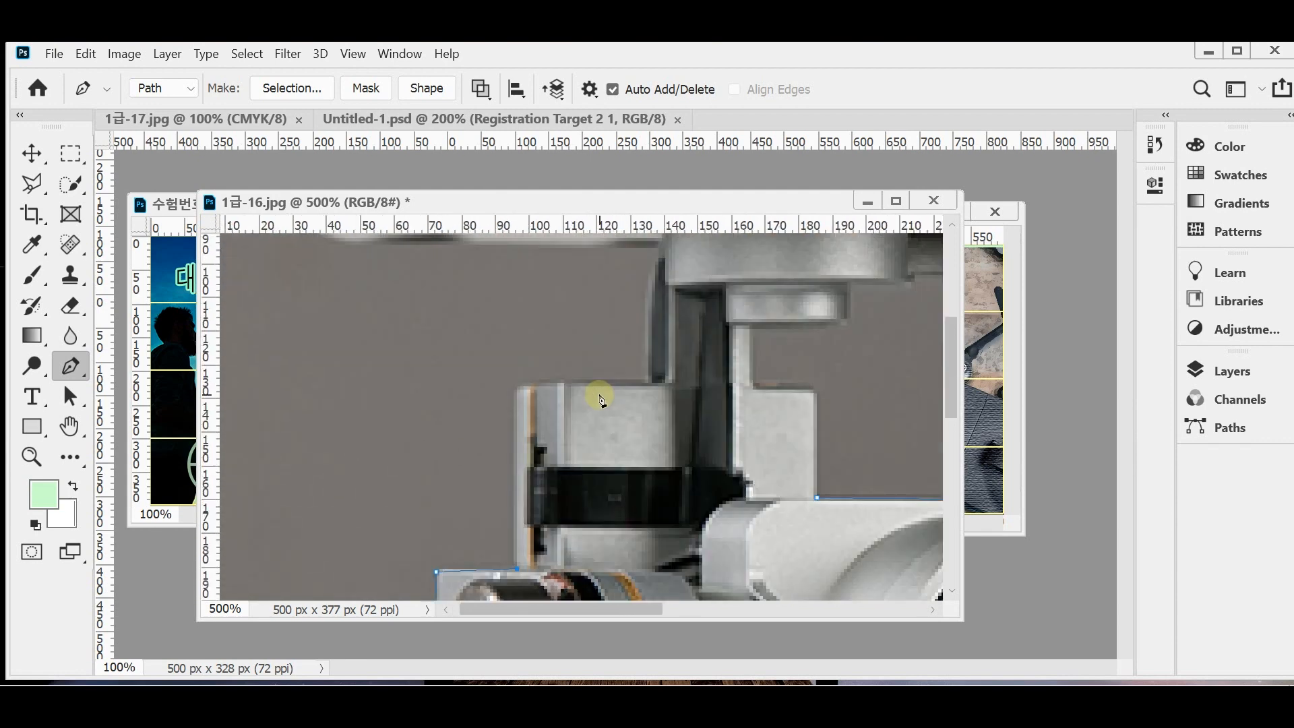
pyautogui.click(515, 391)
# Trace the path across the gimbal block's top, up the curved arm and along the underside of the drone body
pyautogui.moveTo(562, 383); pyautogui.dragTo(603, 382)
pyautogui.click(648, 382)
pyautogui.moveTo(658, 251); pyautogui.dragTo(677, 297)
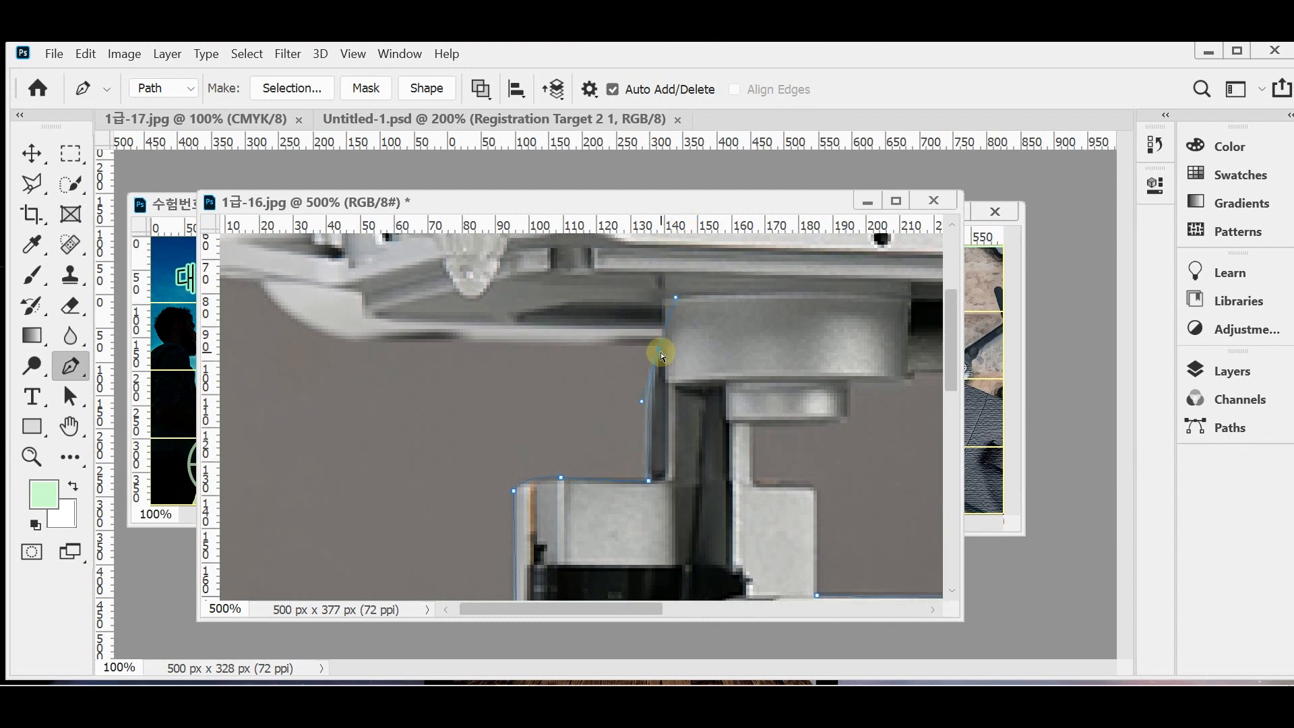
pyautogui.scroll(1, 664, 352)
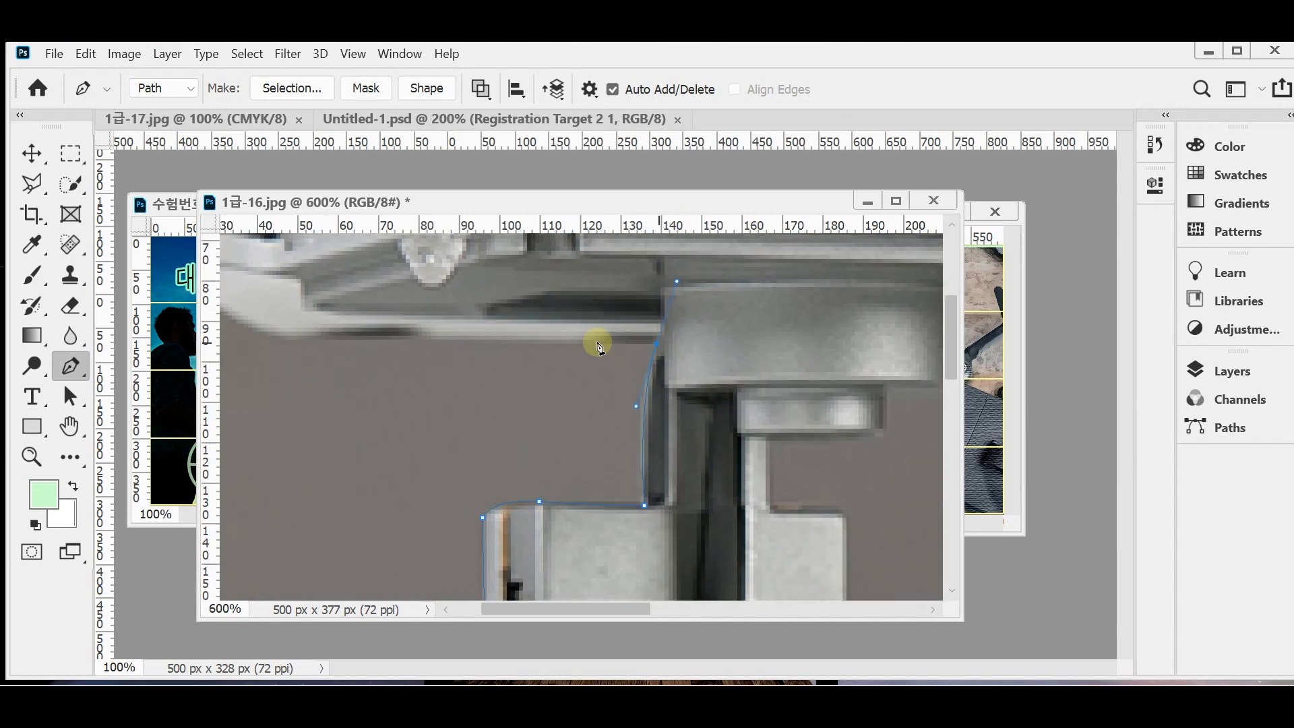
pyautogui.click(313, 340)
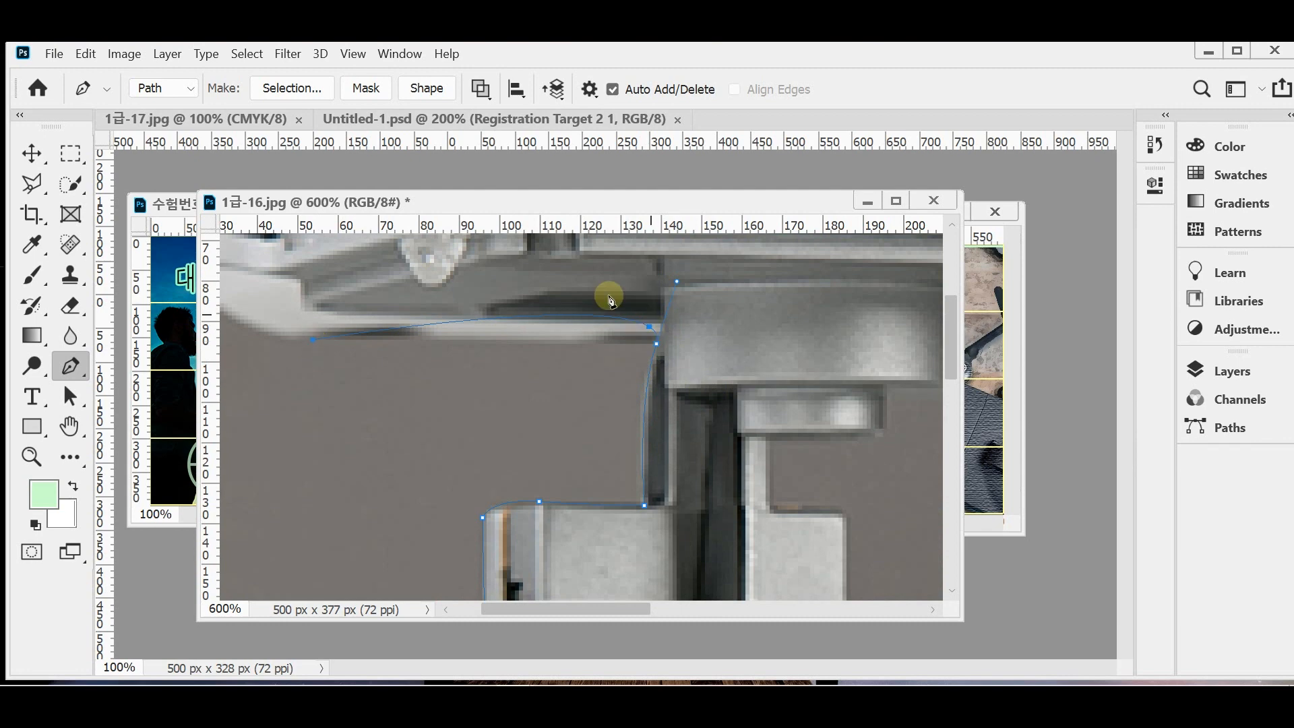
pyautogui.hotkey('ctrl', 'z')
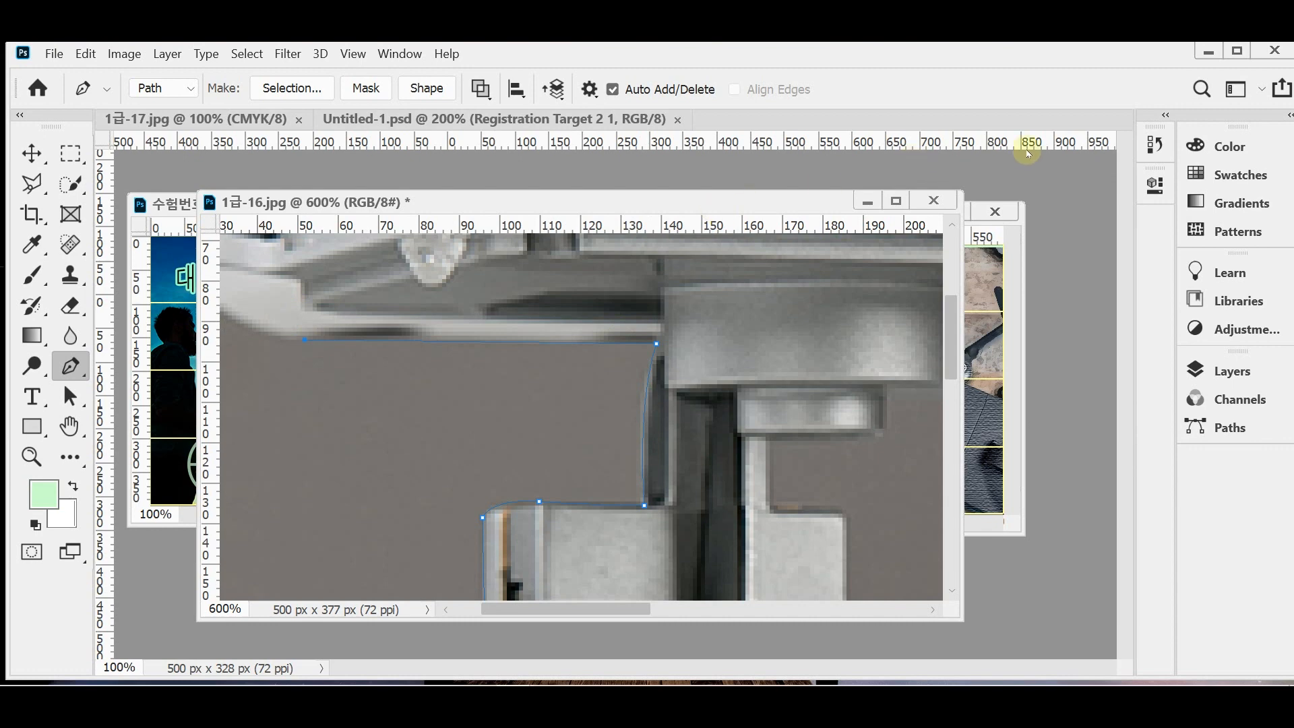
# Restore the history state that contains the completed path around the drone body and camera
pyautogui.click(1157, 145)
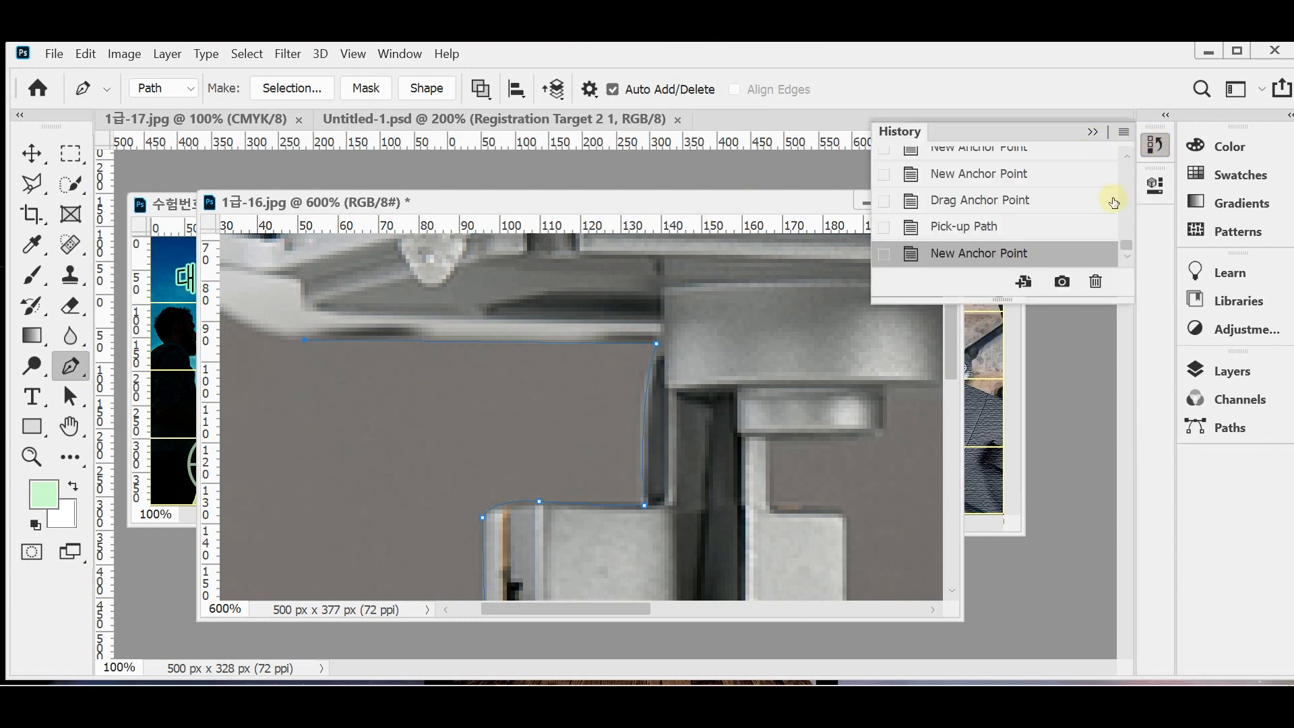
pyautogui.scroll(3, 1126, 242)
pyautogui.click(1084, 160)
pyautogui.click(1156, 146)
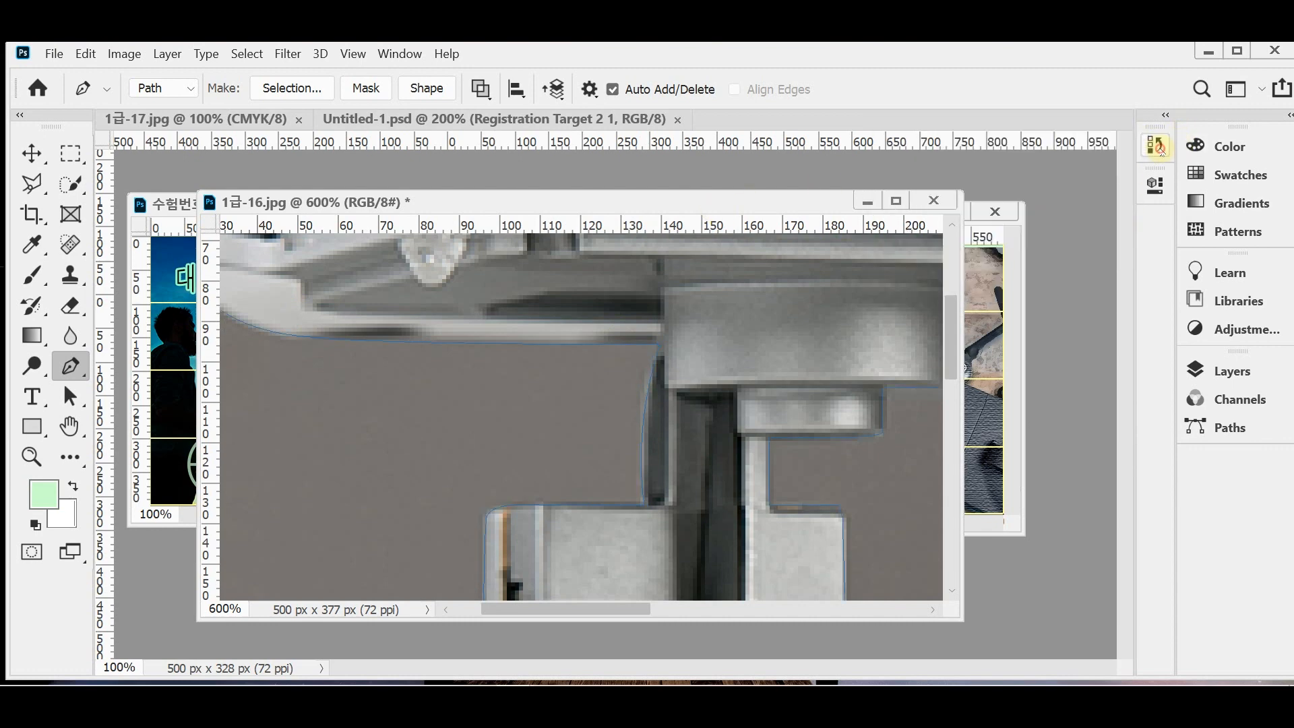
# Display the Work Path and examine its outline around the drone body, up to the gap beside the round white damper
pyautogui.click(1227, 428)
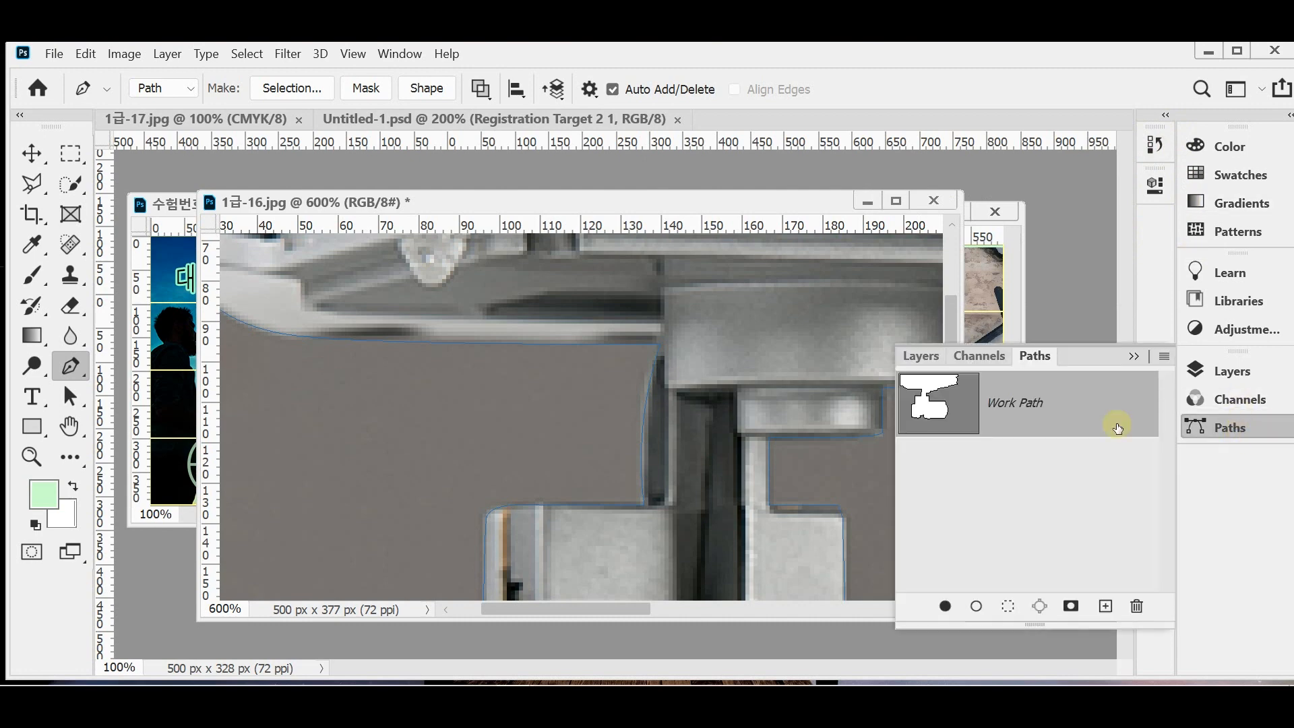
pyautogui.keyDown('alt'); pyautogui.click(671, 414); pyautogui.keyUp('alt')
pyautogui.keyDown('alt'); pyautogui.click(806, 438); pyautogui.keyUp('alt')
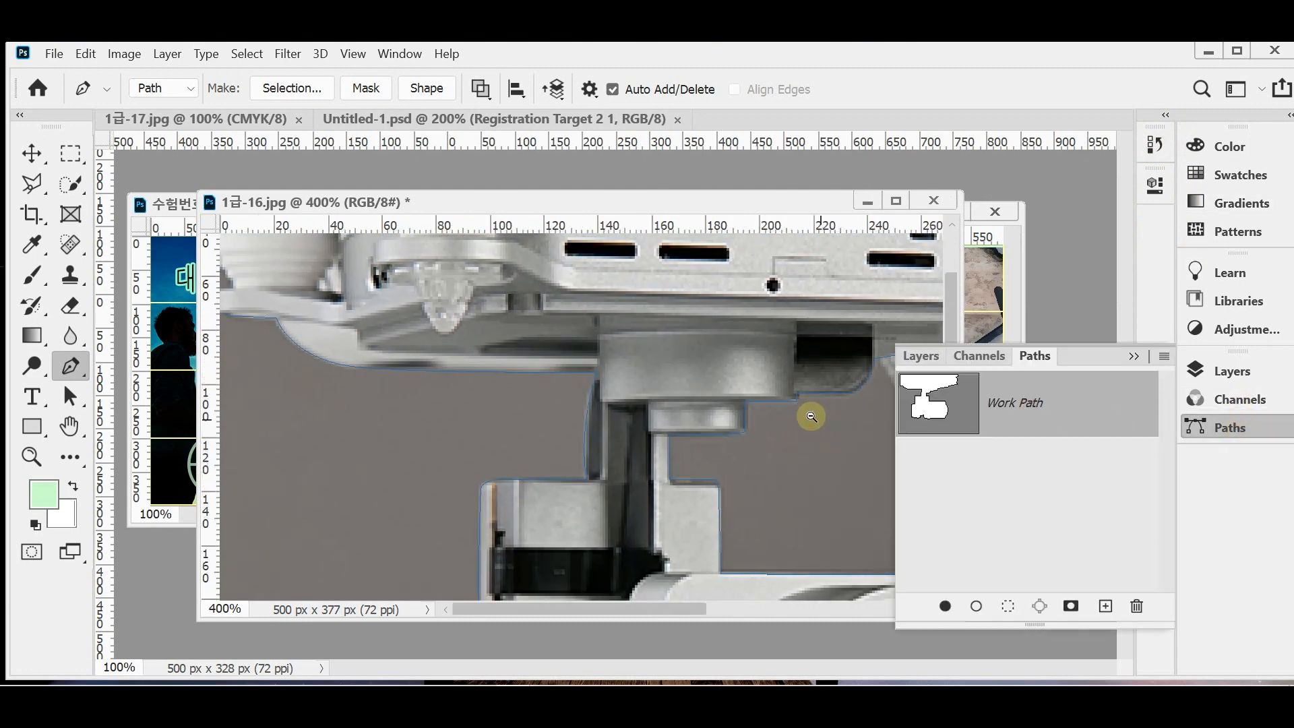
pyautogui.keyDown('alt'); pyautogui.click(798, 414); pyautogui.keyUp('alt')
pyautogui.keyDown('alt'); pyautogui.click(819, 410); pyautogui.keyUp('alt')
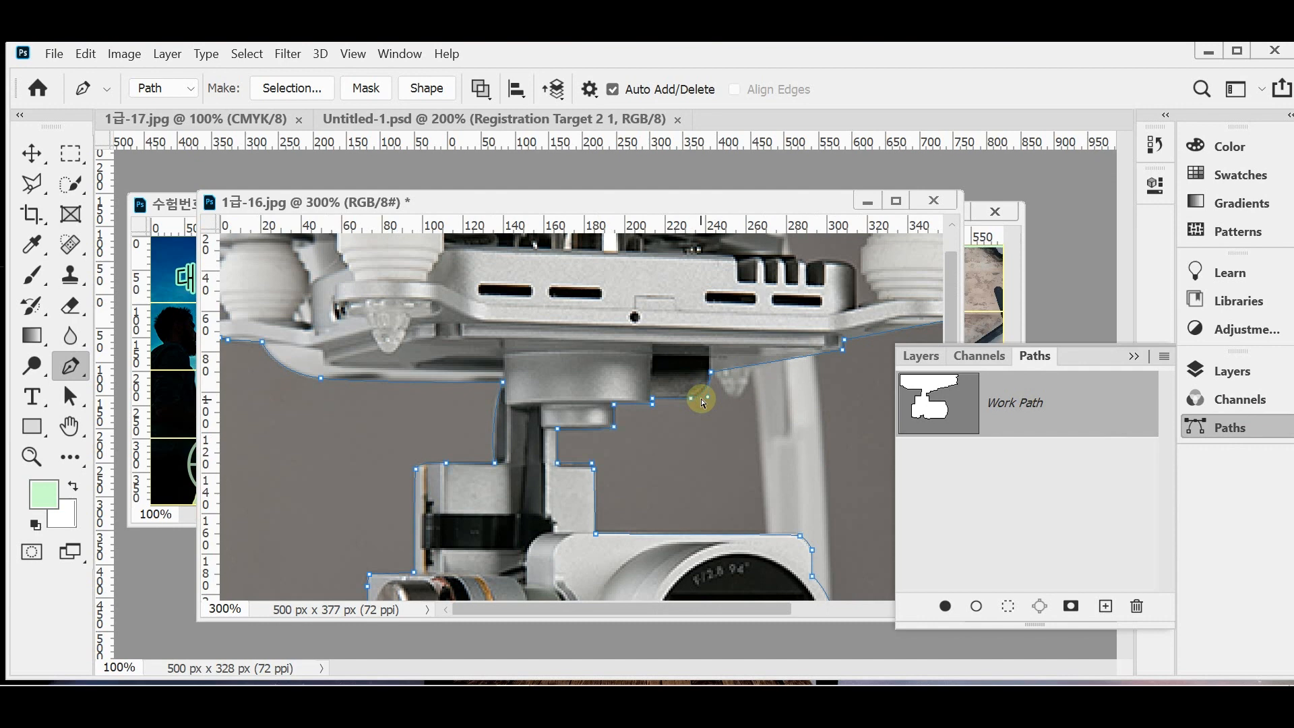
pyautogui.moveTo(771, 344); pyautogui.dragTo(700, 411)
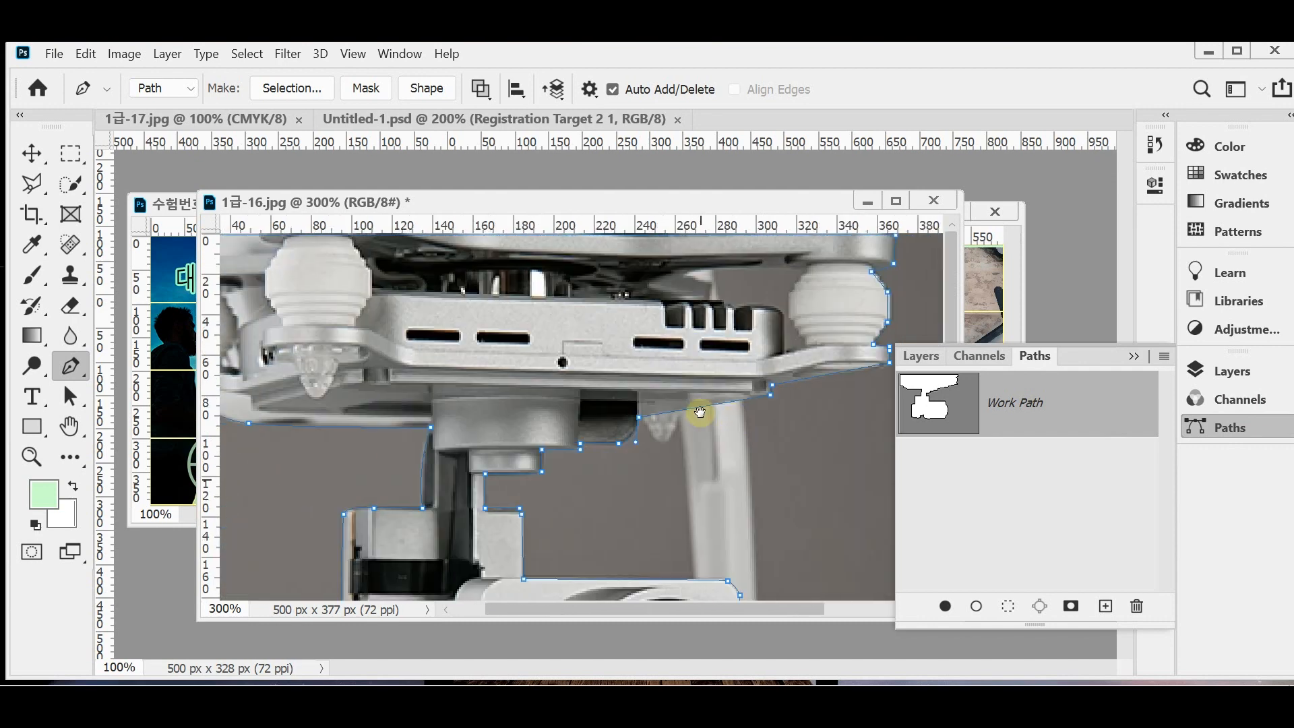
pyautogui.keyDown('ctrl'); pyautogui.click(758, 301); pyautogui.keyUp('ctrl')
pyautogui.moveTo(777, 292); pyautogui.dragTo(540, 412)
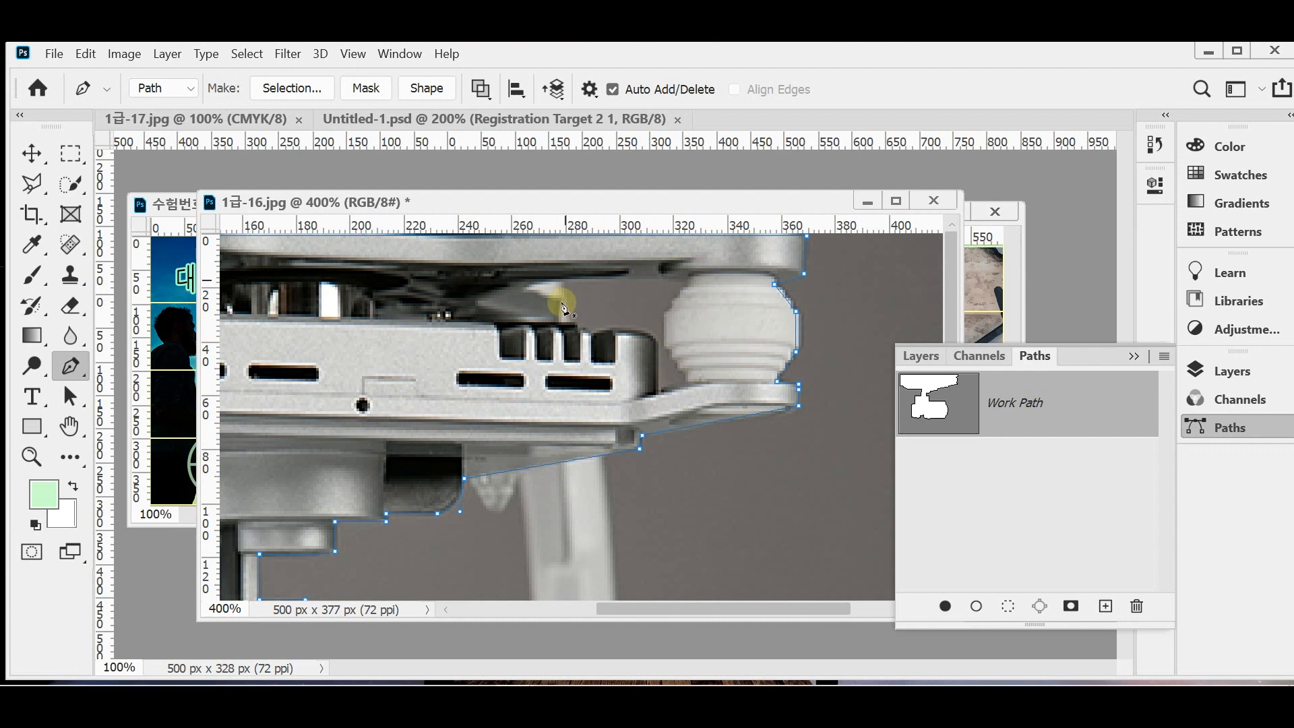
# Load the path as a selection, then deselect it and reactivate the Work Path
pyautogui.hotkey('ctrl', 'Return')
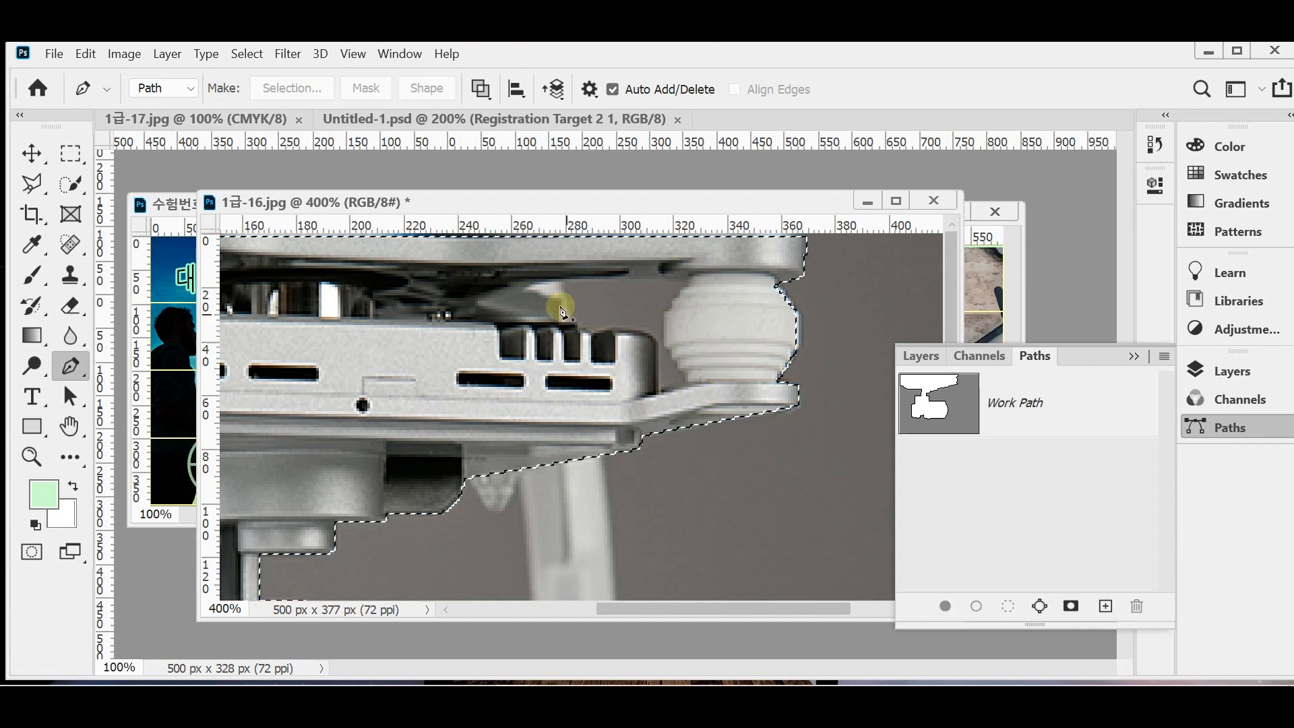
pyautogui.hotkey('ctrl', 'd')
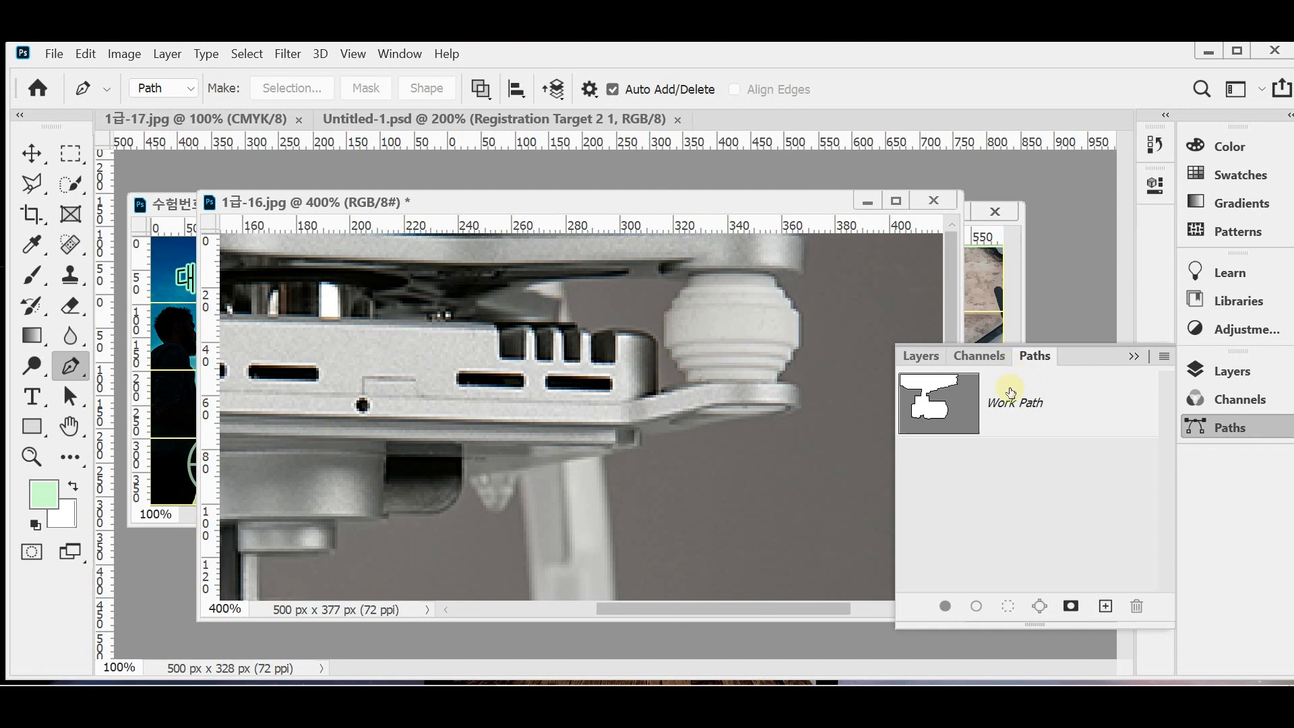
pyautogui.click(1034, 402)
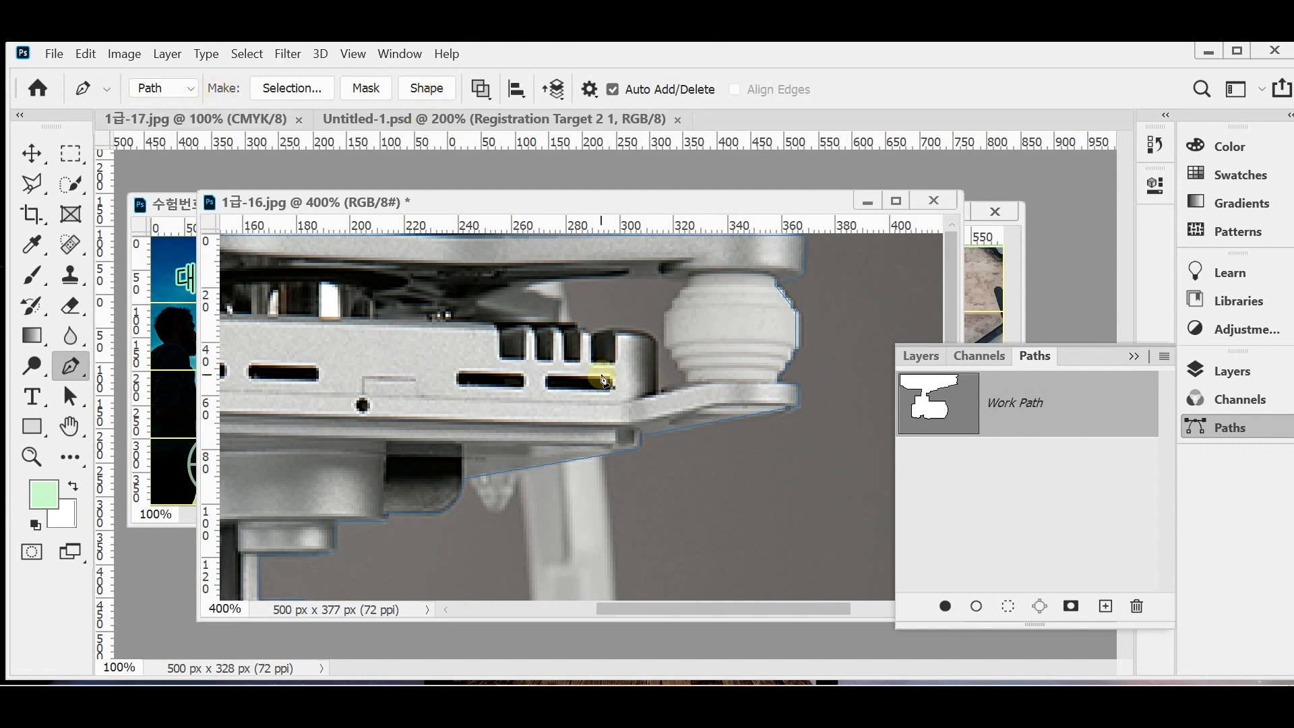
# With Exclude Overlapping Shapes as the path operation, trace the gap's left side along the vented housing down to its lowest corner
pyautogui.click(484, 92)
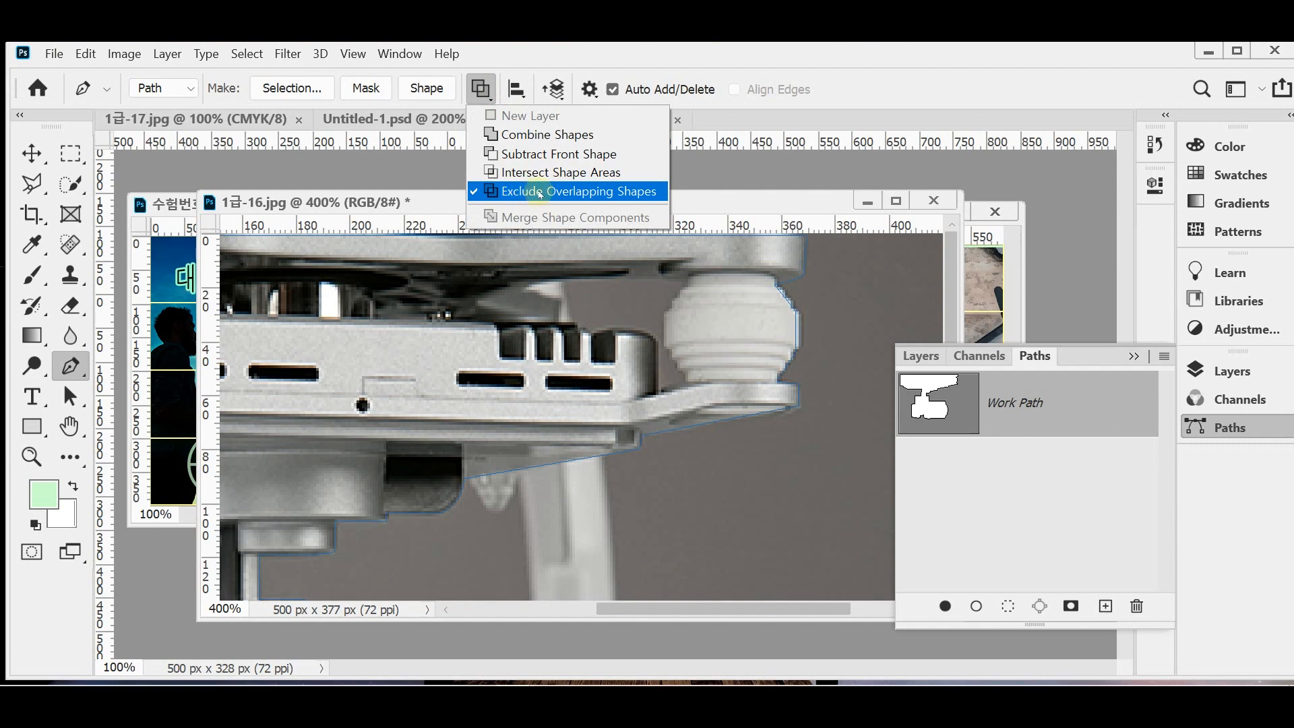
pyautogui.click(763, 83)
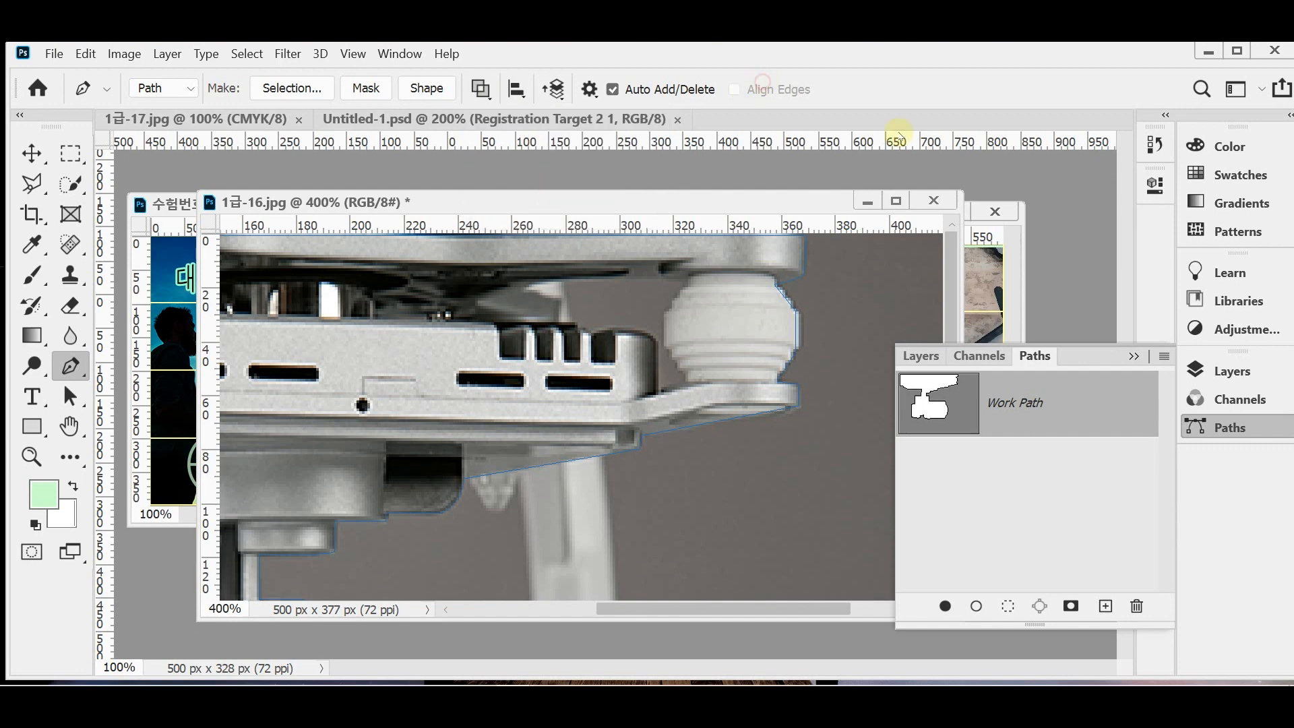
pyautogui.keyDown('ctrl'); pyautogui.click(701, 328); pyautogui.keyUp('ctrl')
pyautogui.keyDown('ctrl'); pyautogui.click(652, 327); pyautogui.keyUp('ctrl')
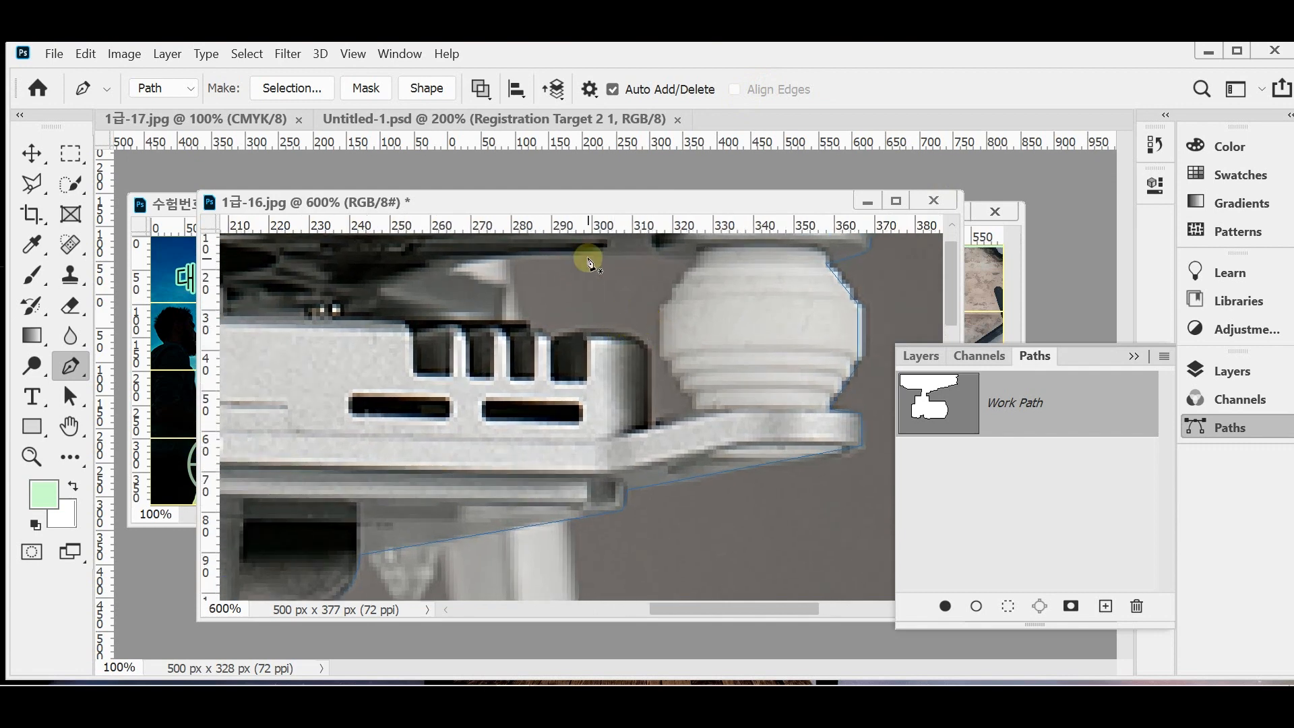
pyautogui.click(510, 260)
pyautogui.moveTo(531, 328); pyautogui.dragTo(549, 344)
pyautogui.click(550, 334)
pyautogui.moveTo(652, 349); pyautogui.dragTo(673, 384)
pyautogui.click(658, 361)
pyautogui.click(649, 435)
# Close the gap's path along the round white damper's left side and load the Work Path as a selection
pyautogui.click(700, 413)
pyautogui.click(671, 366)
pyautogui.click(666, 304)
pyautogui.moveTo(673, 290); pyautogui.dragTo(726, 342)
pyautogui.click(696, 260)
pyautogui.press('space')
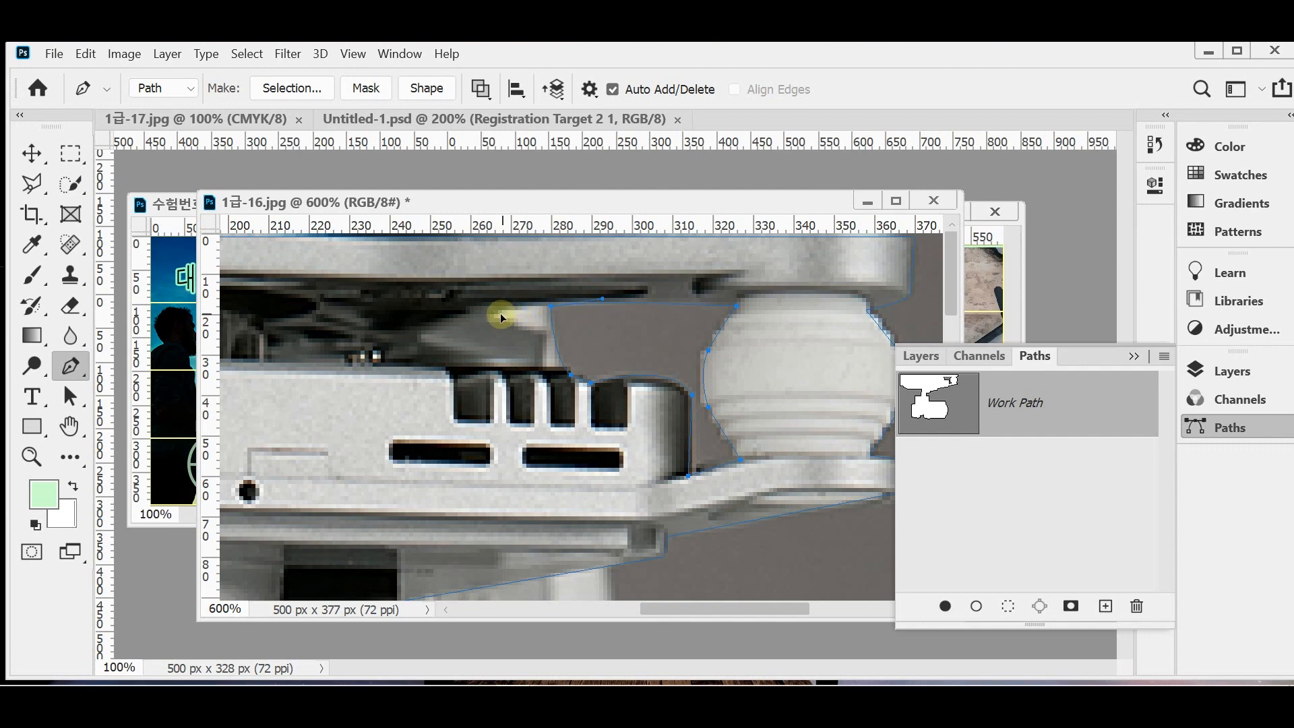
pyautogui.keyDown('ctrl'); pyautogui.click(952, 394); pyautogui.keyUp('ctrl')
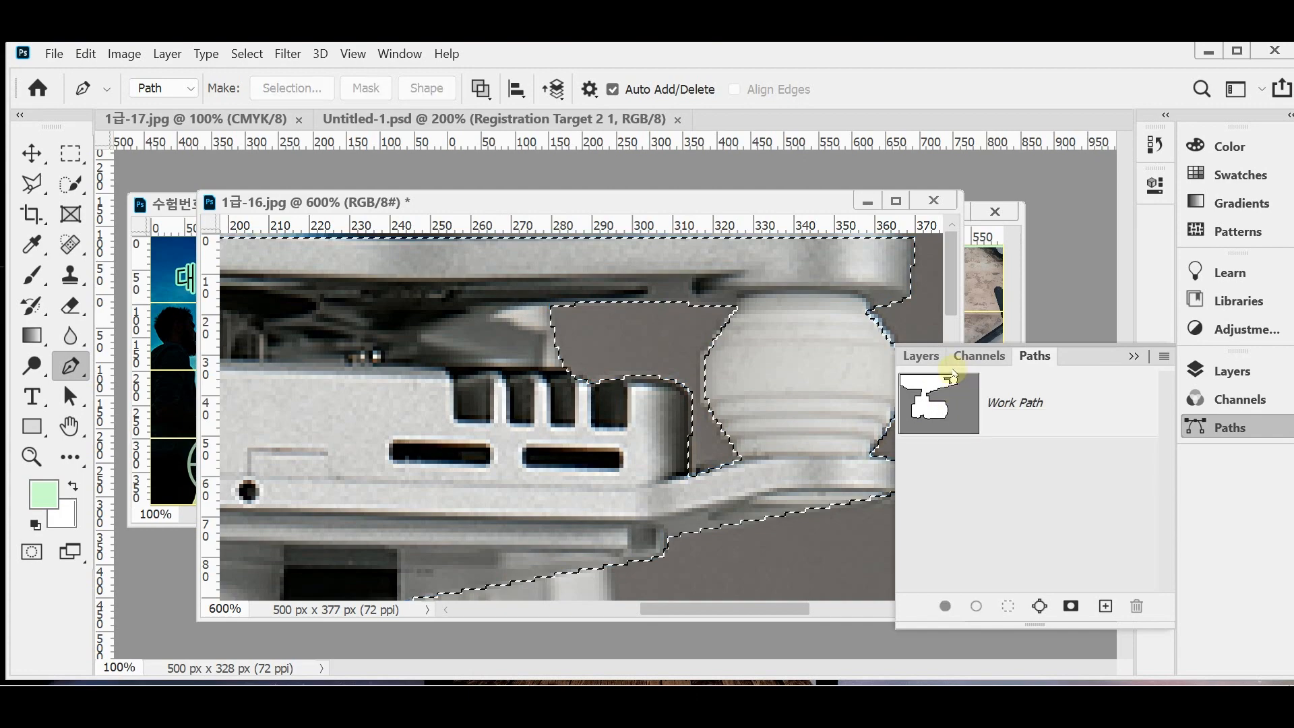
# Copy the selected drone and camera from 1급-16.jpg and paste the cutout into the composition
pyautogui.keyDown('alt'); pyautogui.click(757, 471); pyautogui.keyUp('alt')
pyautogui.keyDown('alt'); pyautogui.click(762, 468); pyautogui.keyUp('alt')
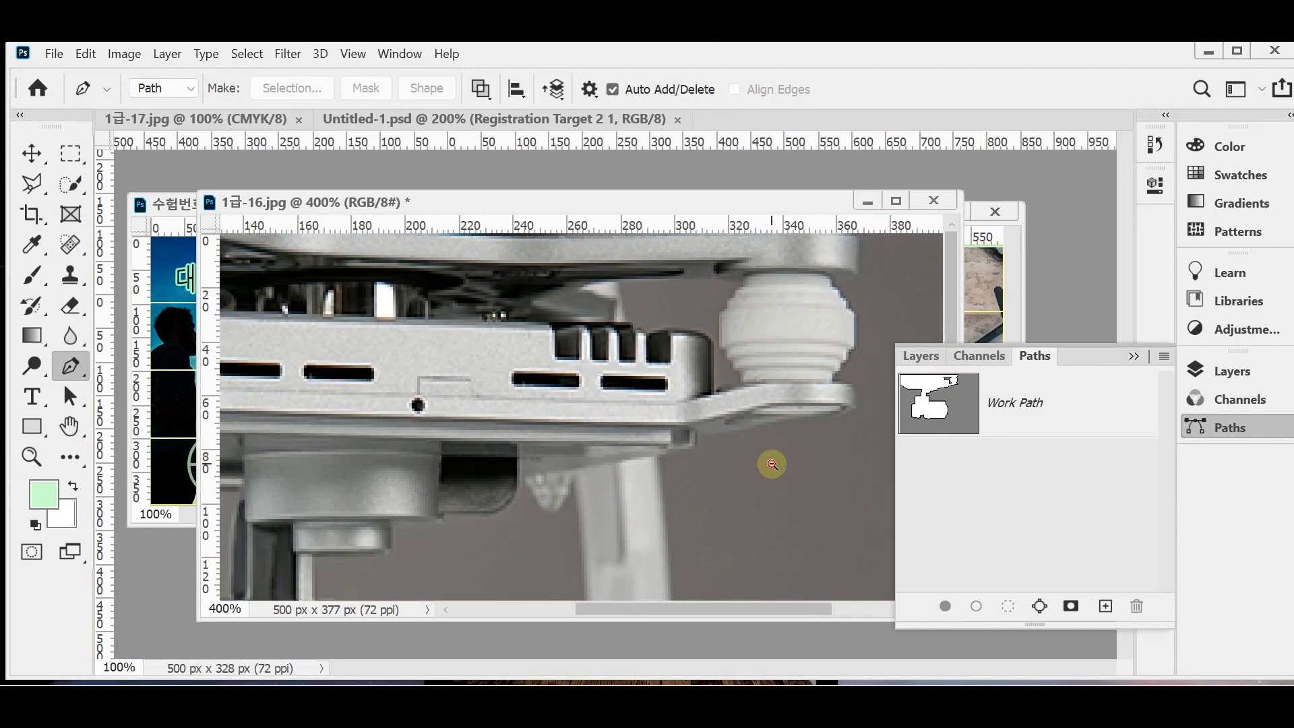
pyautogui.keyDown('alt'); pyautogui.click(779, 454); pyautogui.keyUp('alt')
pyautogui.keyDown('alt'); pyautogui.click(779, 453); pyautogui.keyUp('alt')
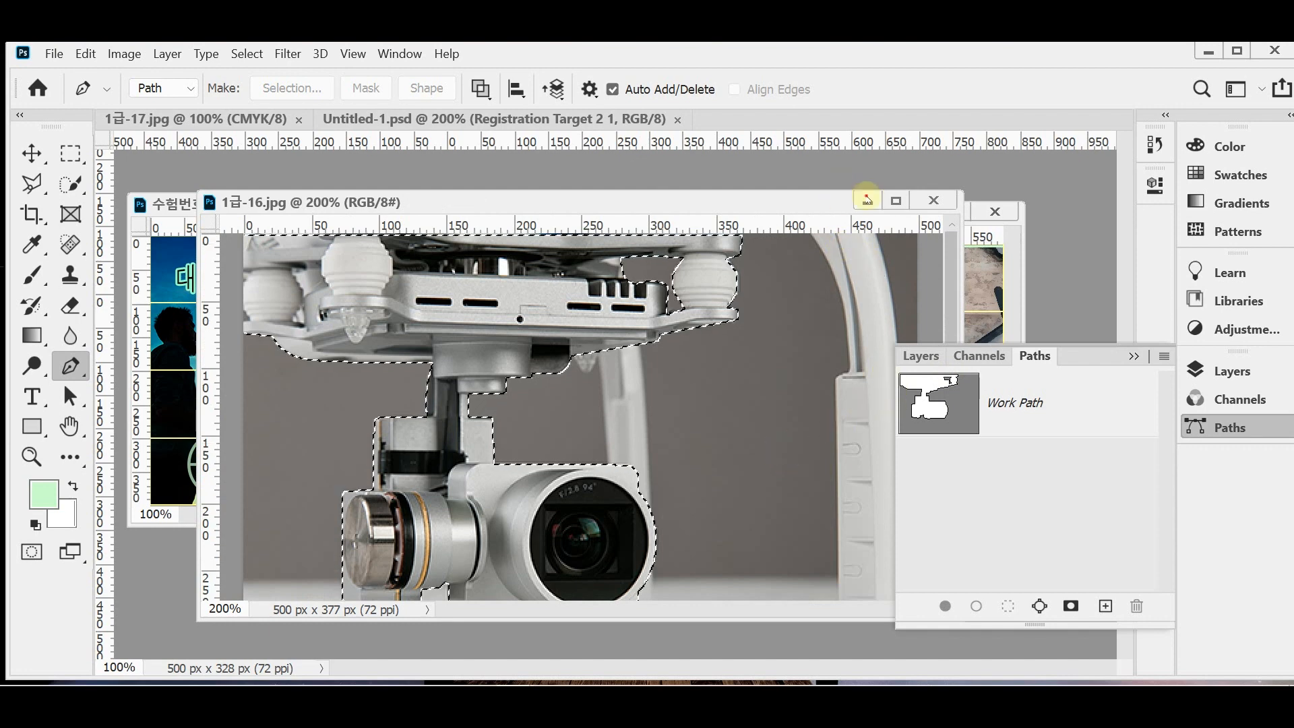
pyautogui.click(867, 202)
pyautogui.click(1226, 427)
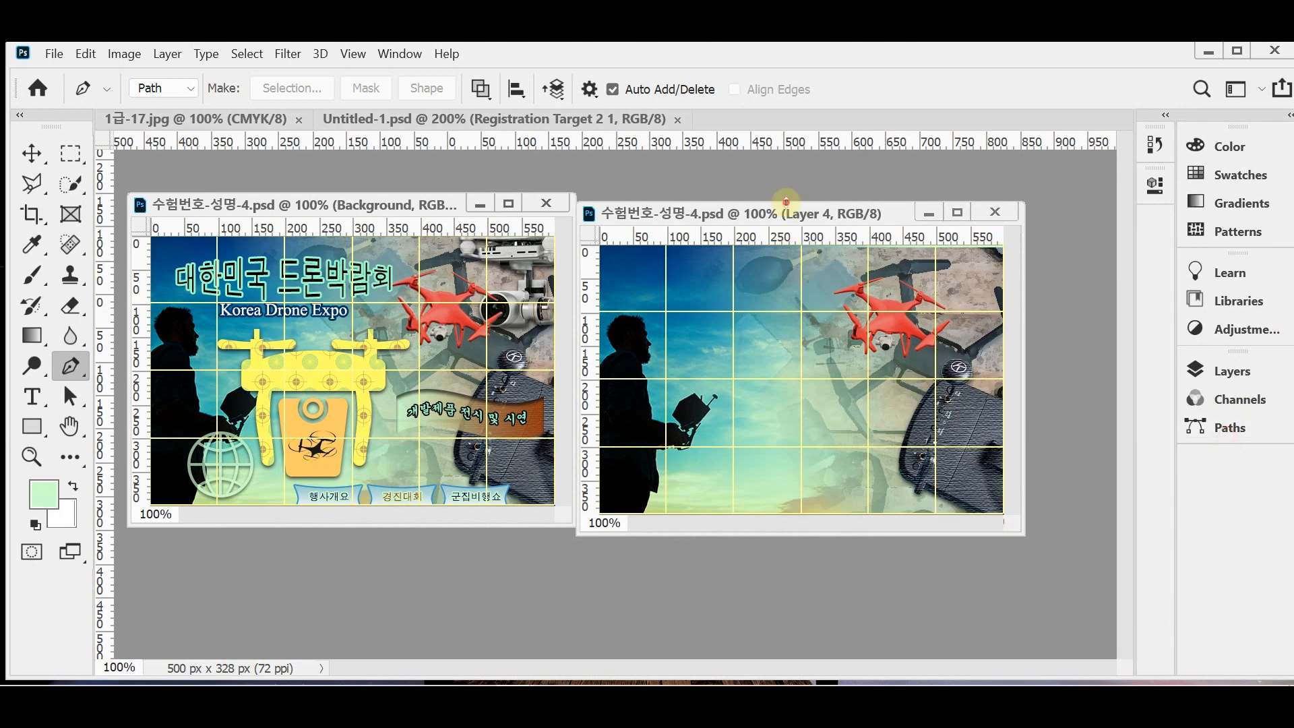
pyautogui.hotkey('ctrl', 'v')
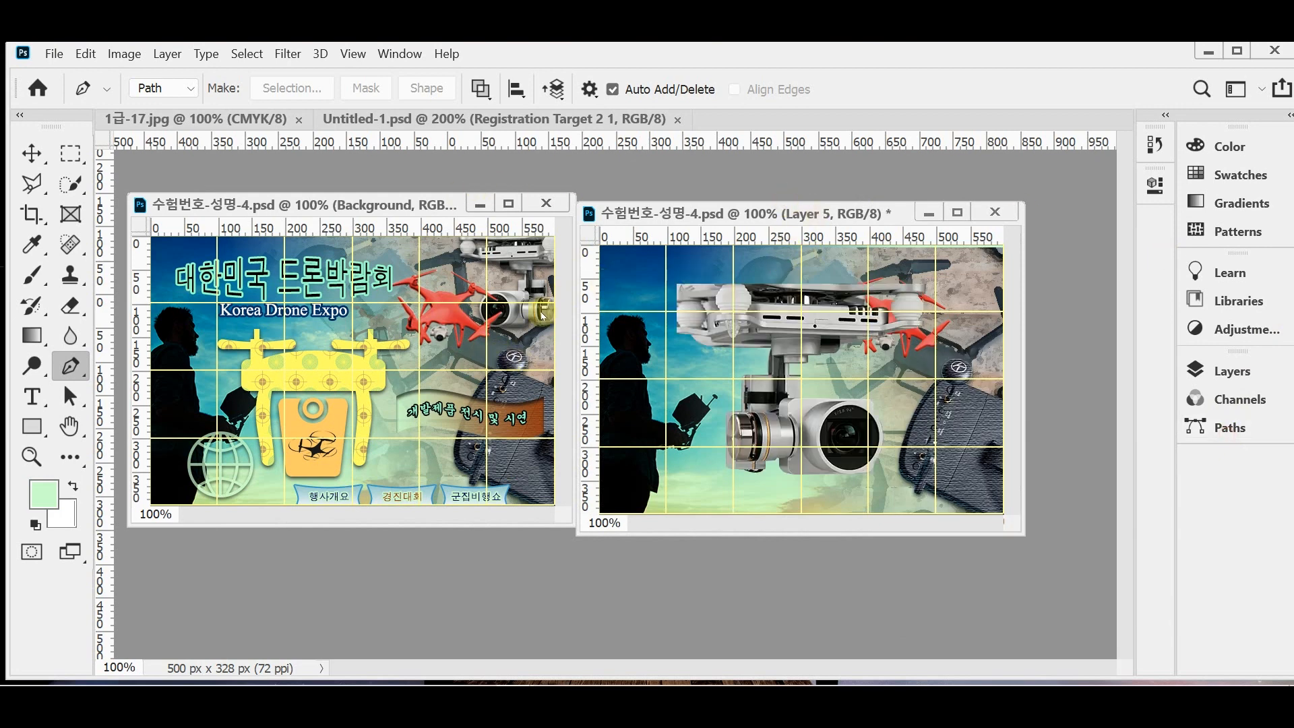
# Flip the pasted drone camera horizontally, scale it proportionally to 47%, and place it in the image's upper-right corner at about X 541, Y 60.5 px
pyautogui.hotkey('ctrl', 't')
pyautogui.rightClick(786, 328)
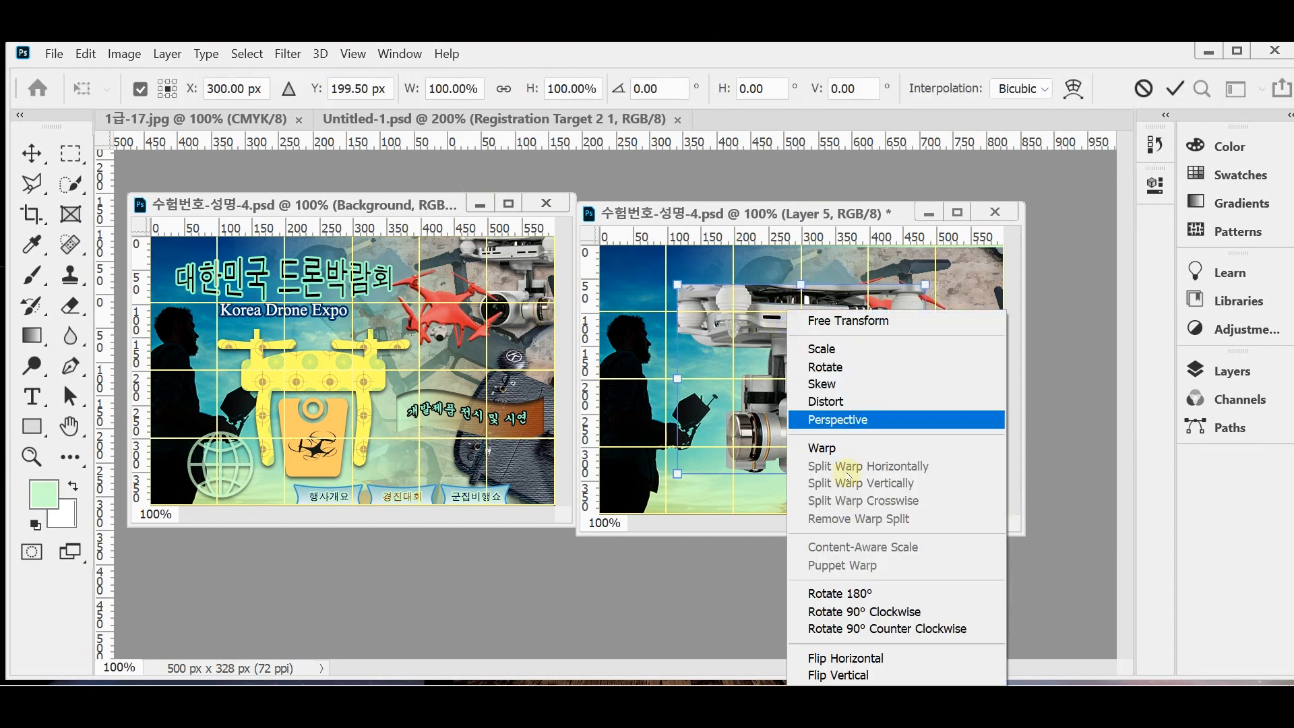
pyautogui.click(884, 658)
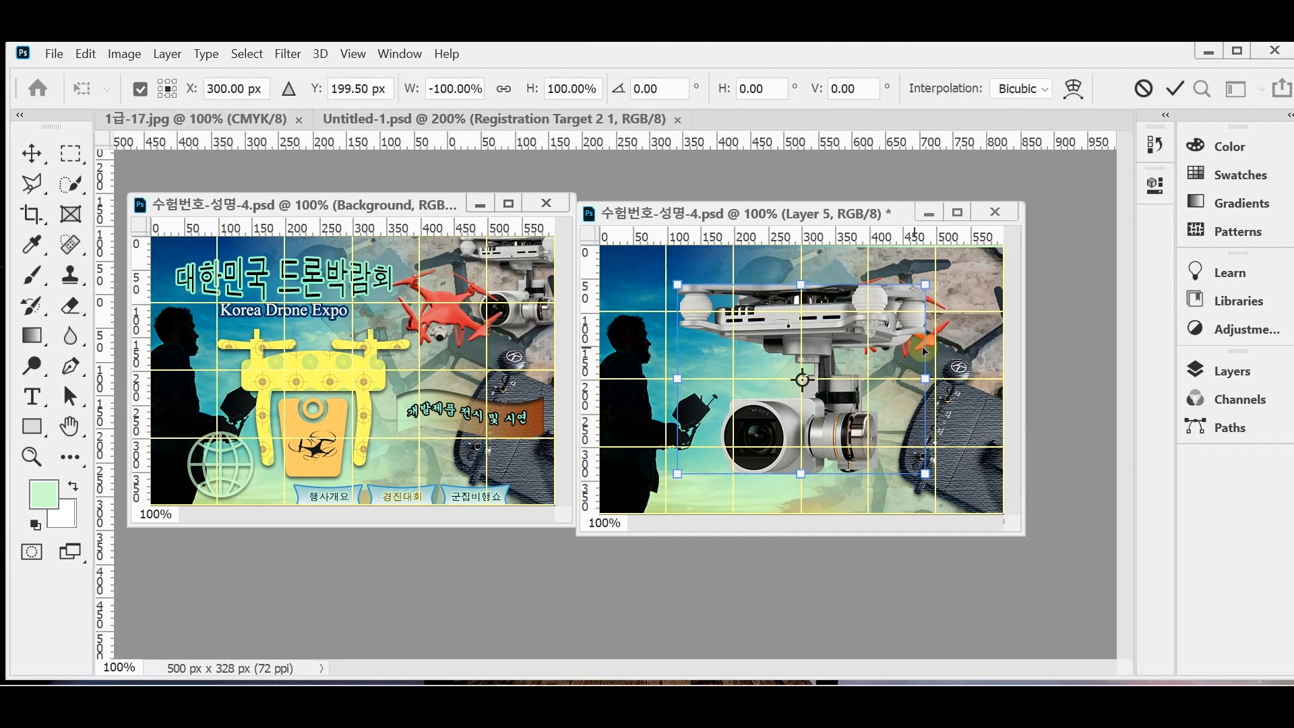
pyautogui.click(502, 90)
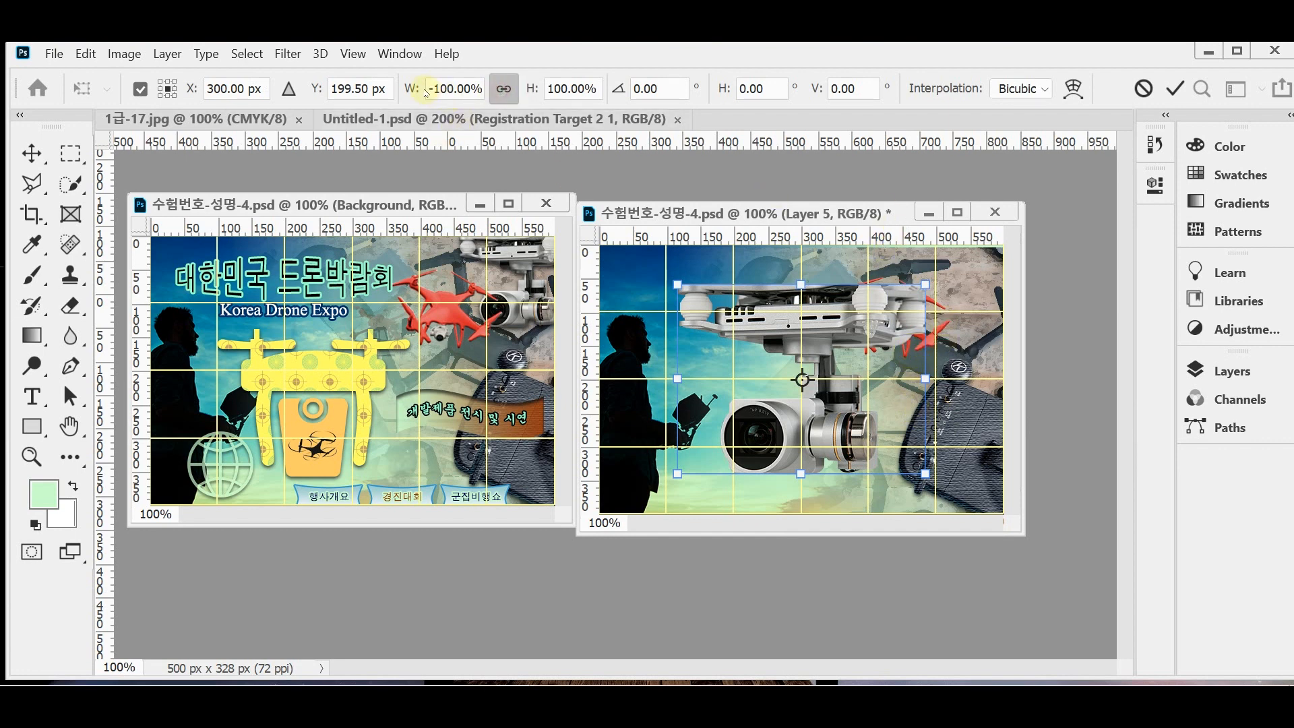
pyautogui.moveTo(412, 89); pyautogui.dragTo(470, 95)
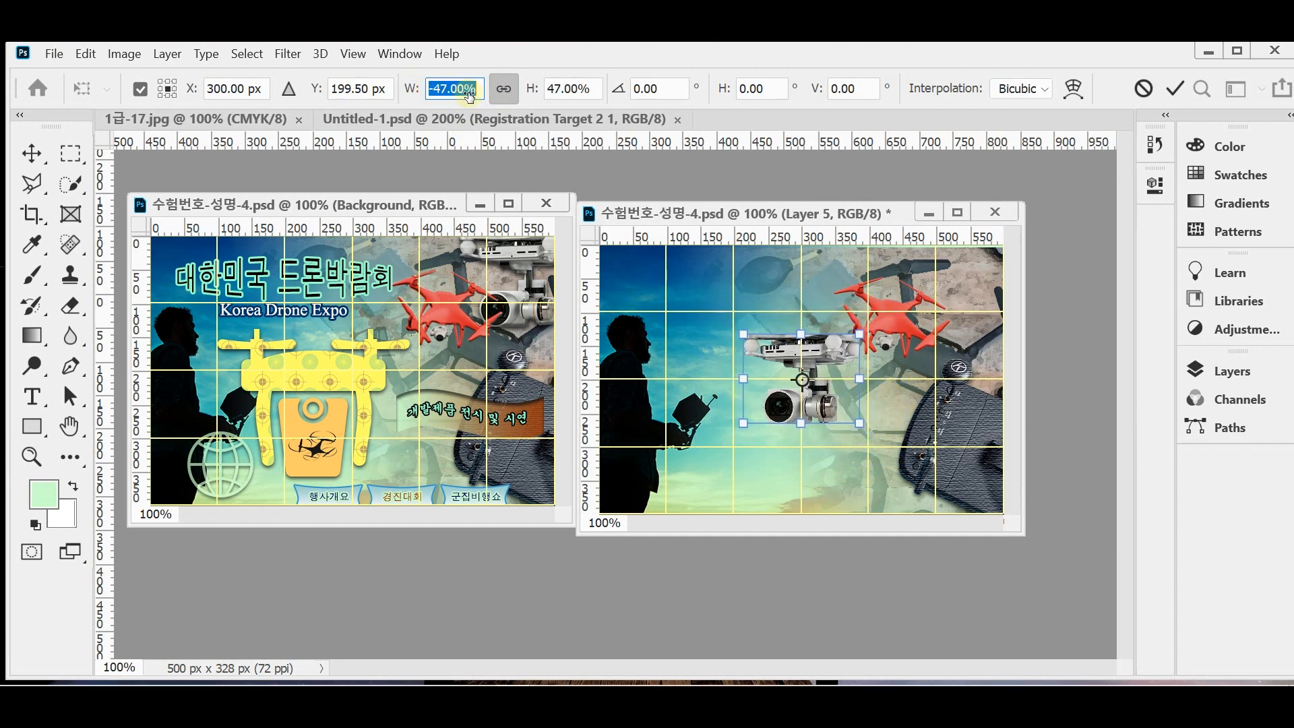
pyautogui.moveTo(829, 410); pyautogui.dragTo(984, 317)
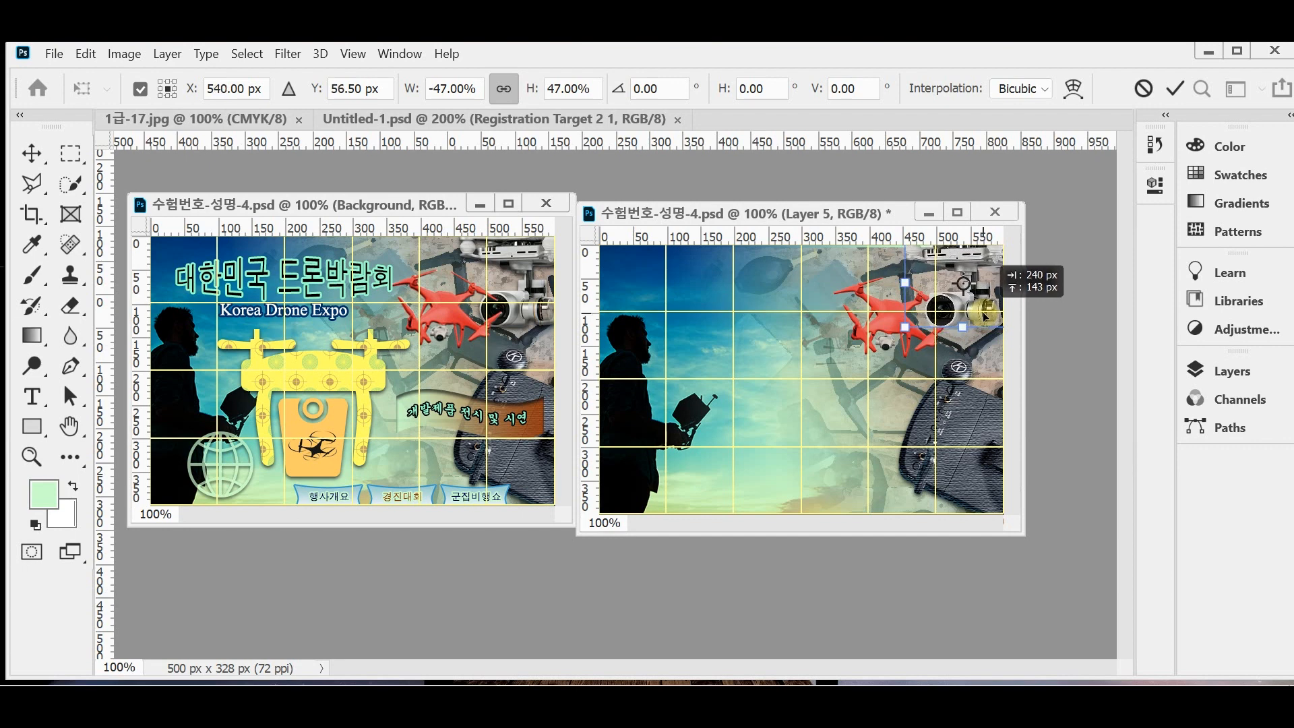
pyautogui.moveTo(985, 317); pyautogui.dragTo(986, 319)
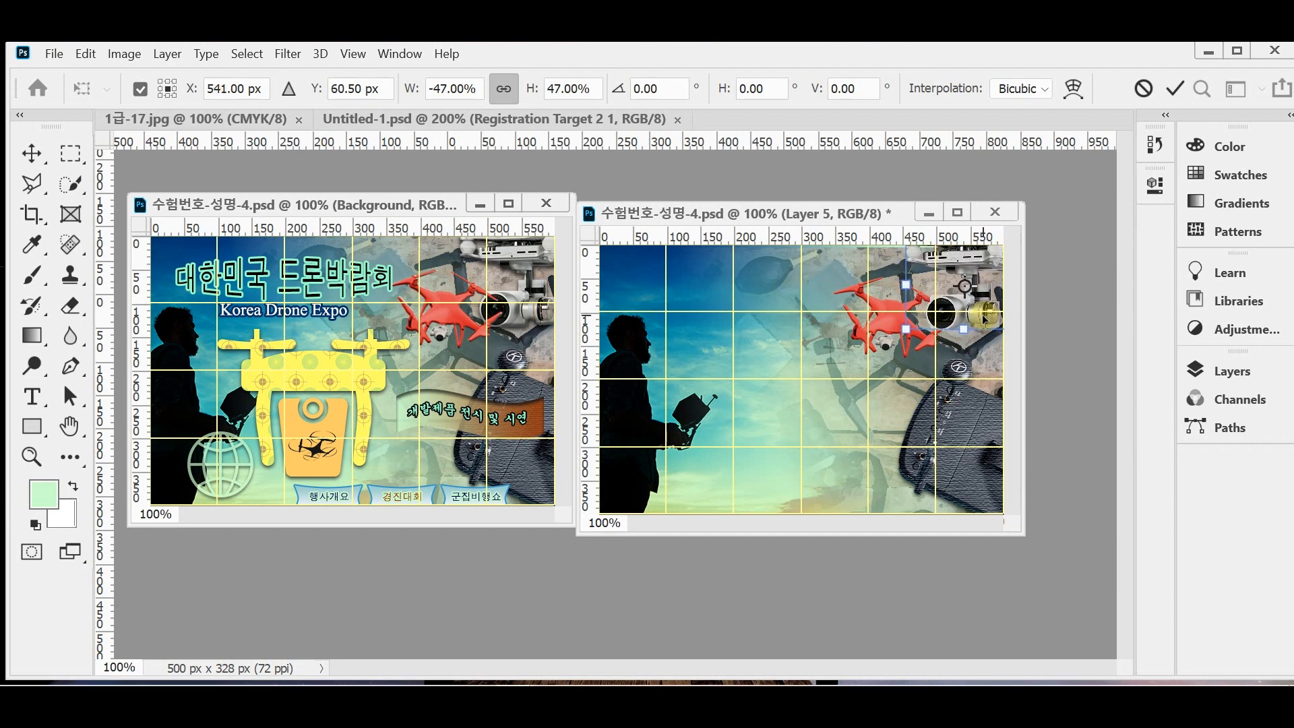
pyautogui.press('Return')
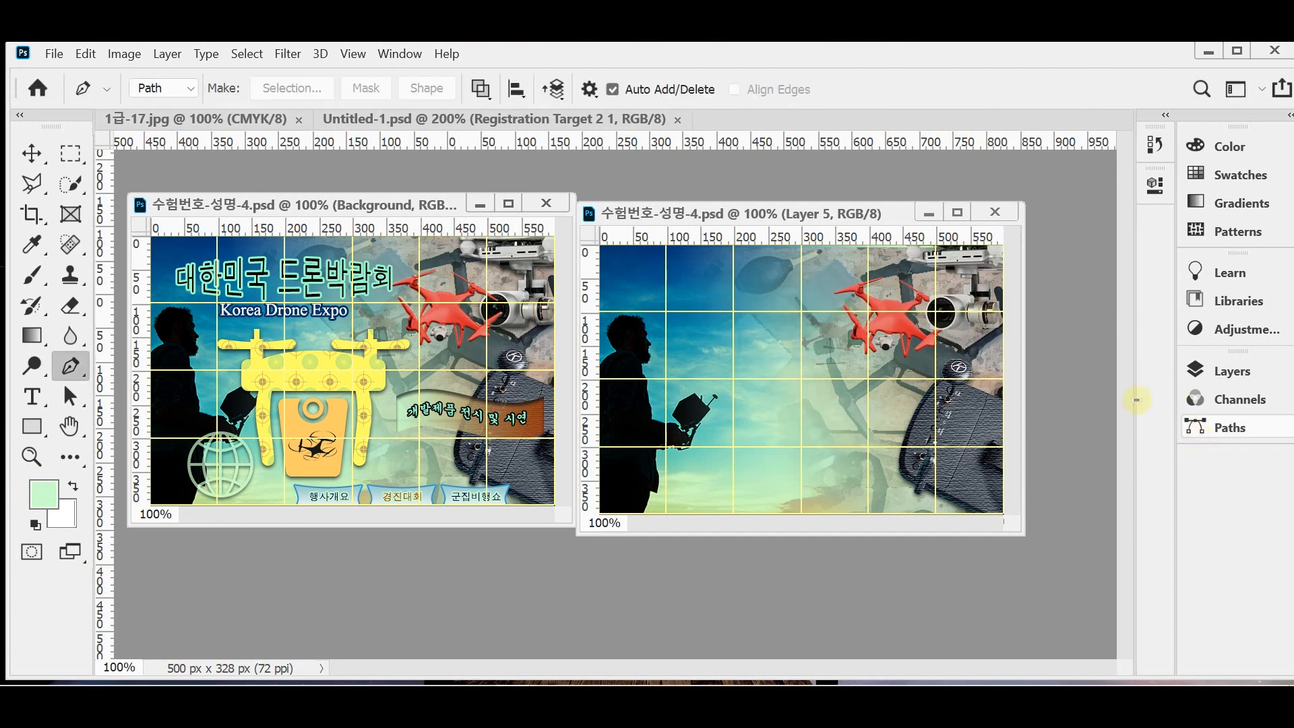
# Apply a 7 px Inner Bevel and a Drop Shadow to the drone camera's layer
pyautogui.click(1230, 372)
pyautogui.click(940, 604)
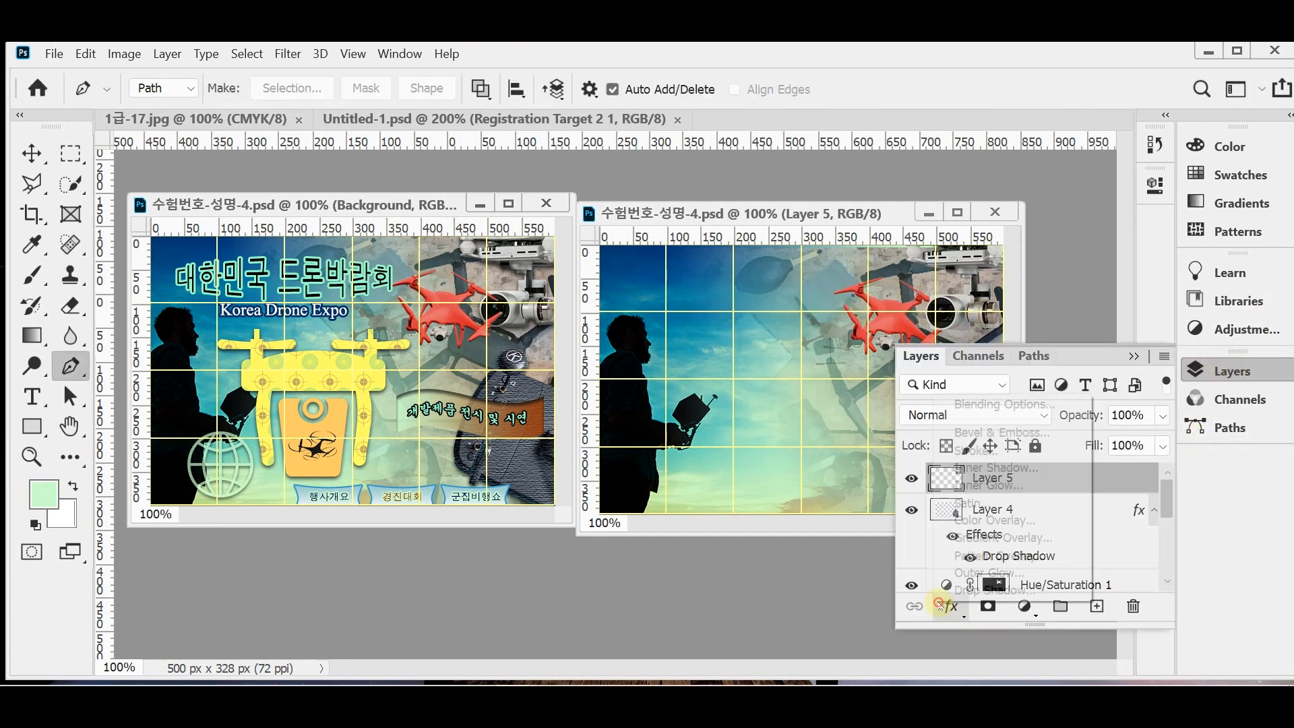
pyautogui.click(1026, 433)
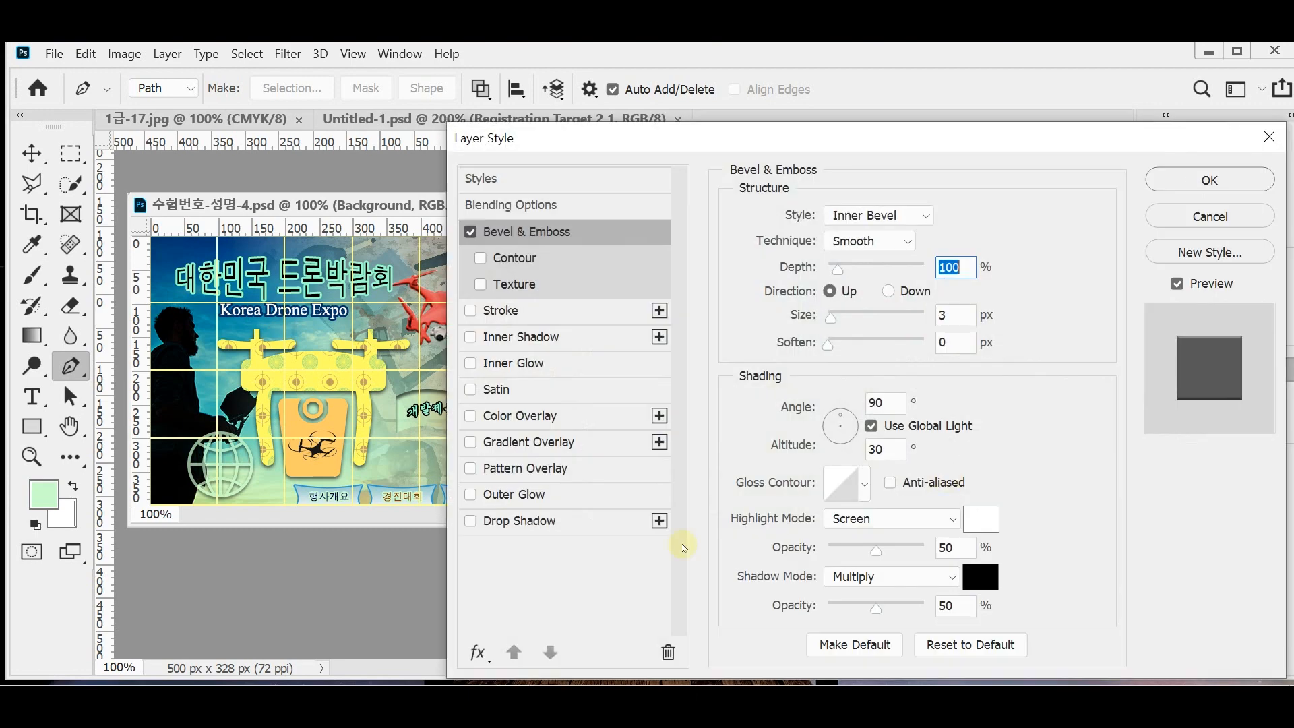
pyautogui.doubleClick(948, 314)
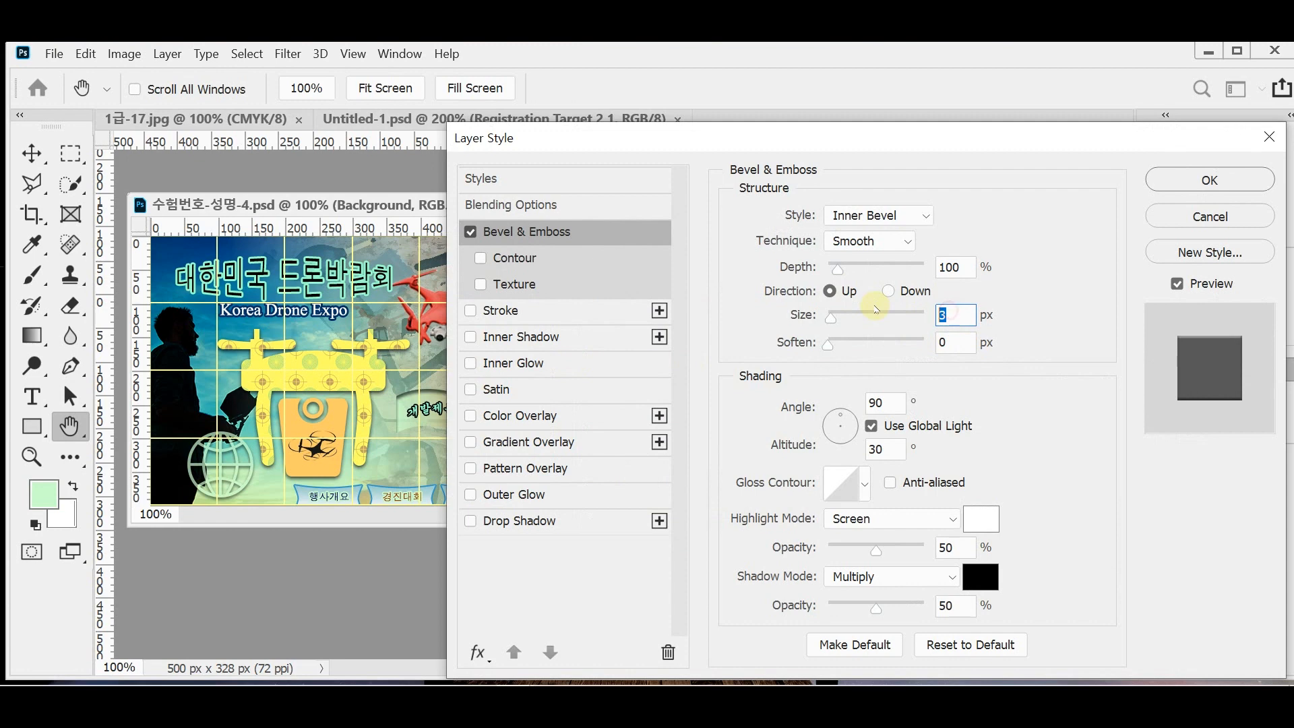
pyautogui.write('7')
pyautogui.click(523, 522)
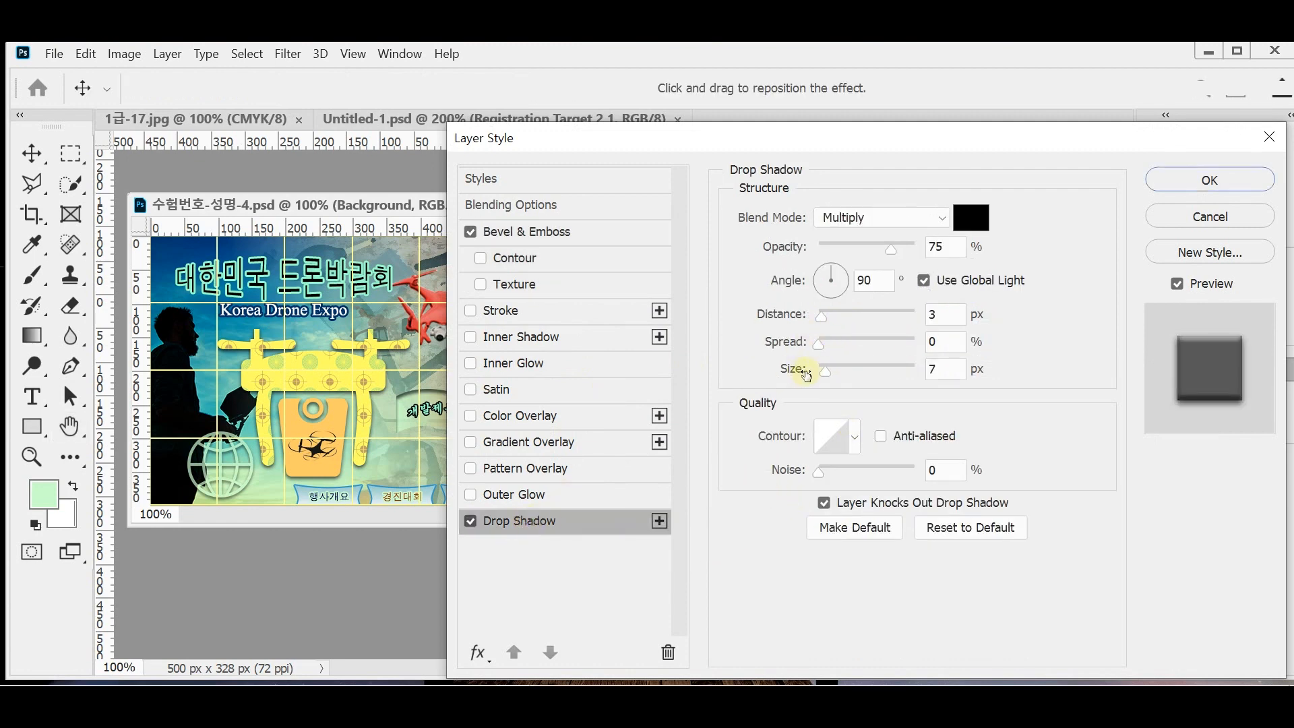
pyautogui.click(1188, 190)
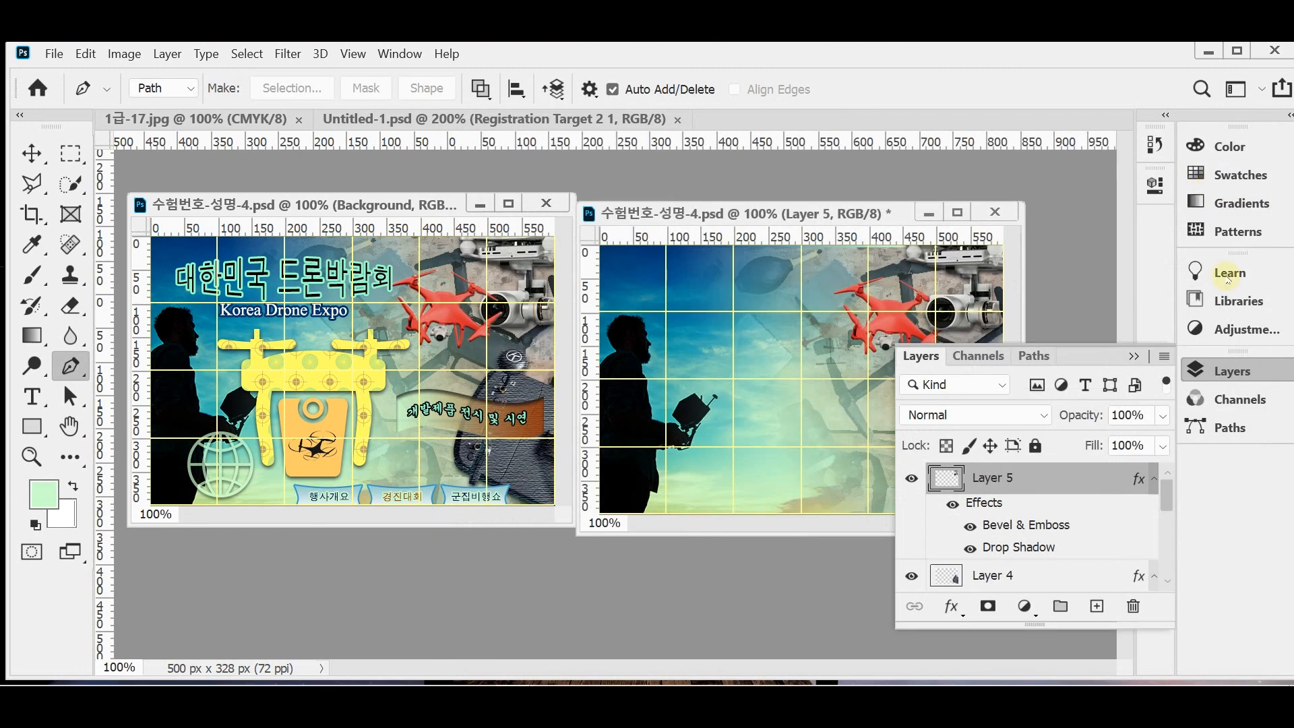
# Reposition the reference and composition windows side by side and save the composition
pyautogui.moveTo(398, 211); pyautogui.dragTo(364, 201)
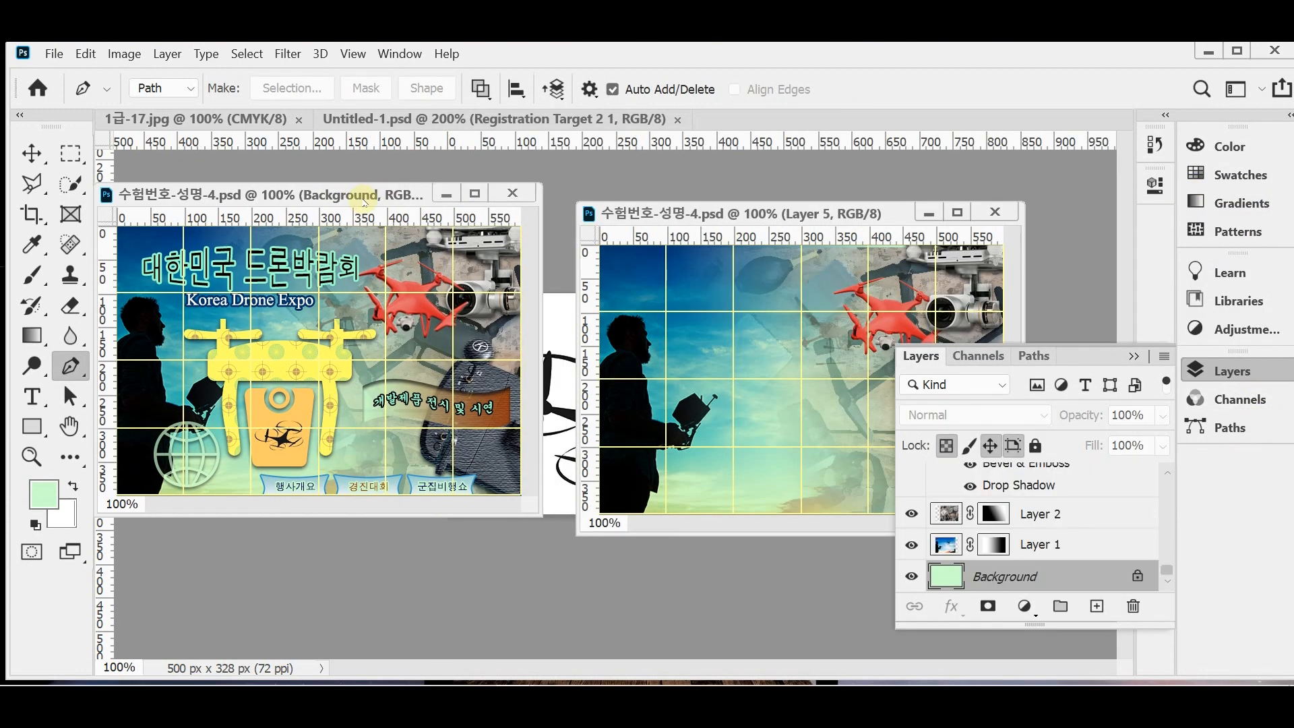
pyautogui.moveTo(646, 215); pyautogui.dragTo(618, 197)
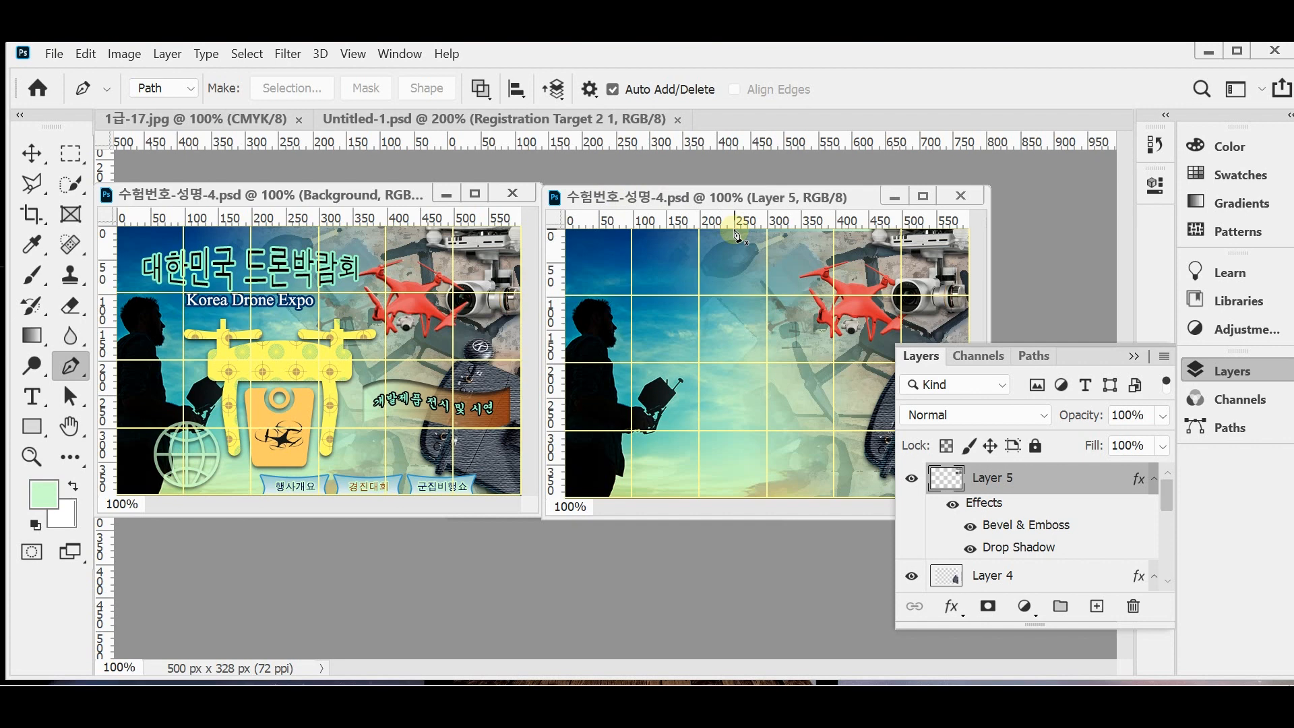
pyautogui.hotkey('ctrl', 's')
pyautogui.click(1203, 371)
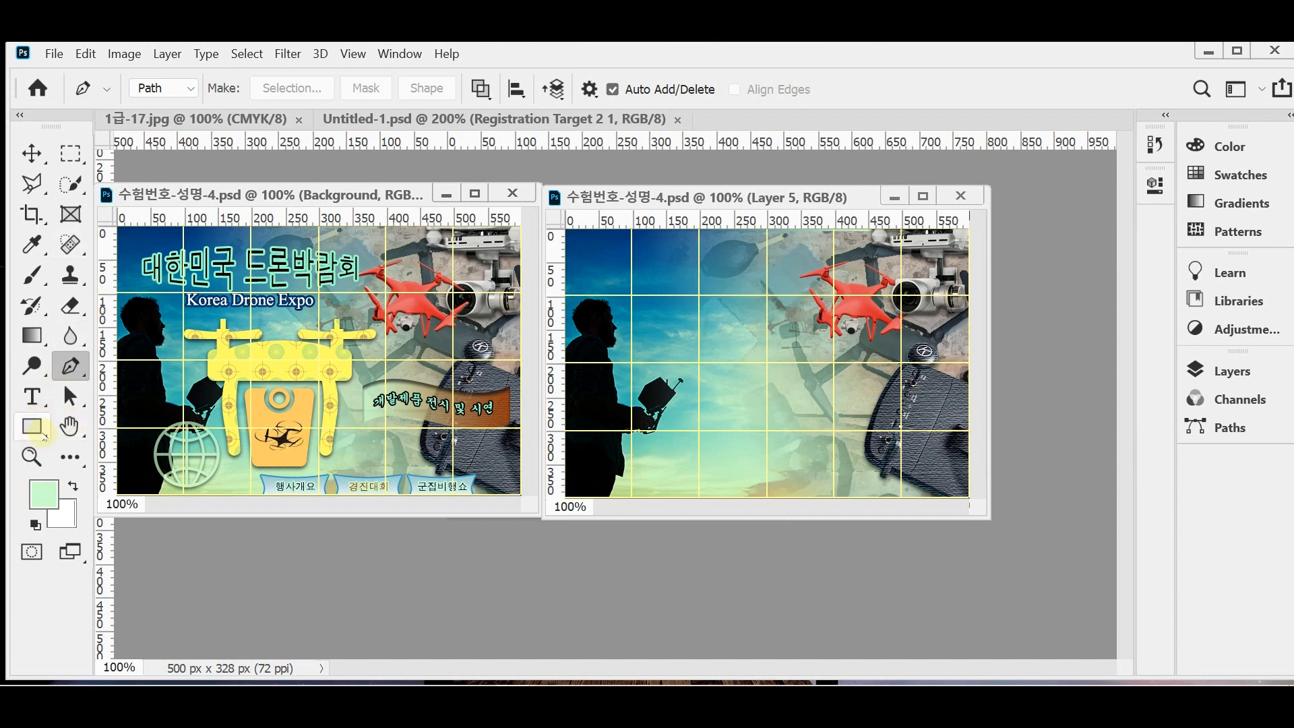
# Choose the World globe from the legacy Symbols shapes for the Custom Shape tool
pyautogui.click(31, 425)
pyautogui.click(138, 536)
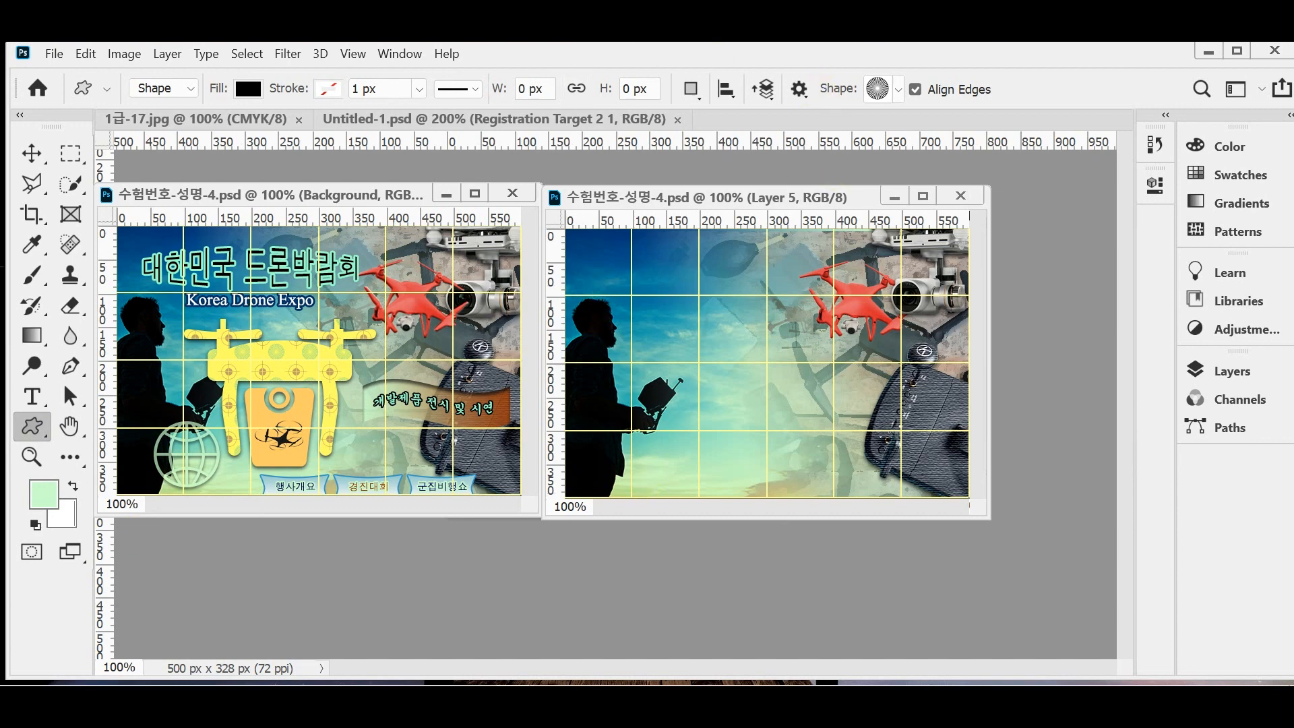
pyautogui.click(899, 90)
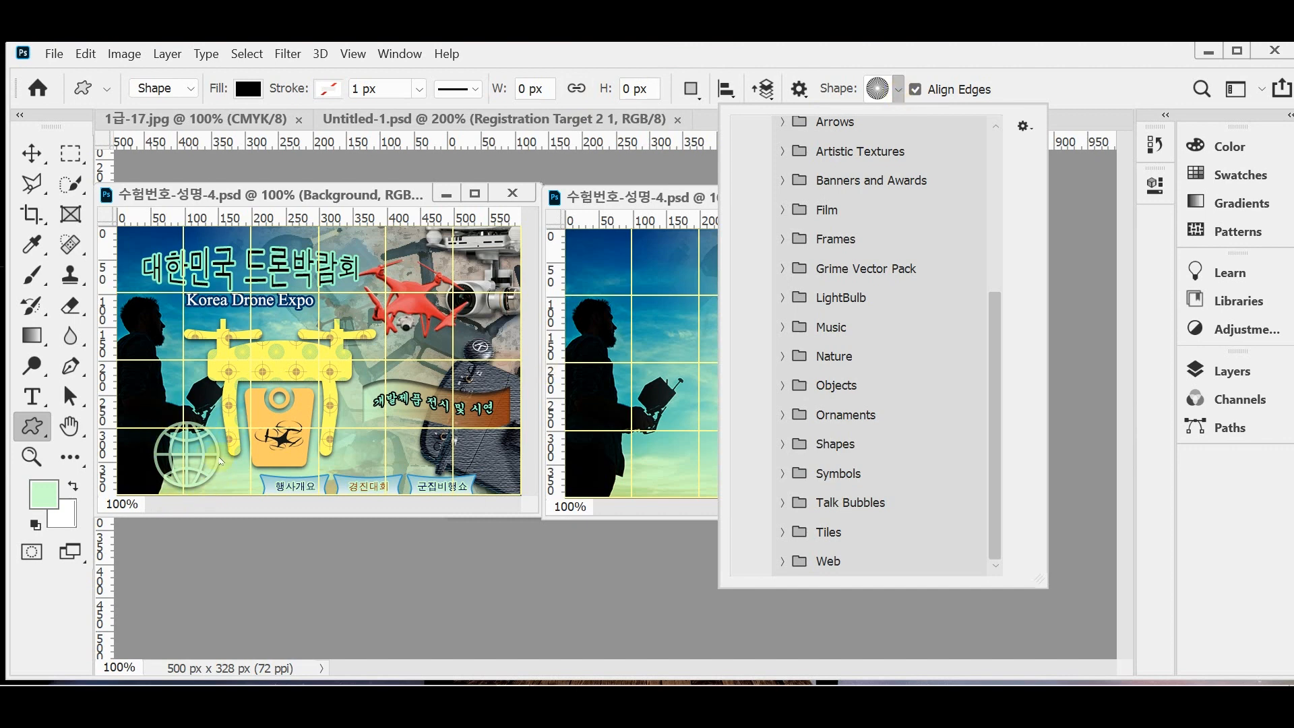
pyautogui.moveTo(997, 309); pyautogui.dragTo(998, 145)
pyautogui.click(742, 248)
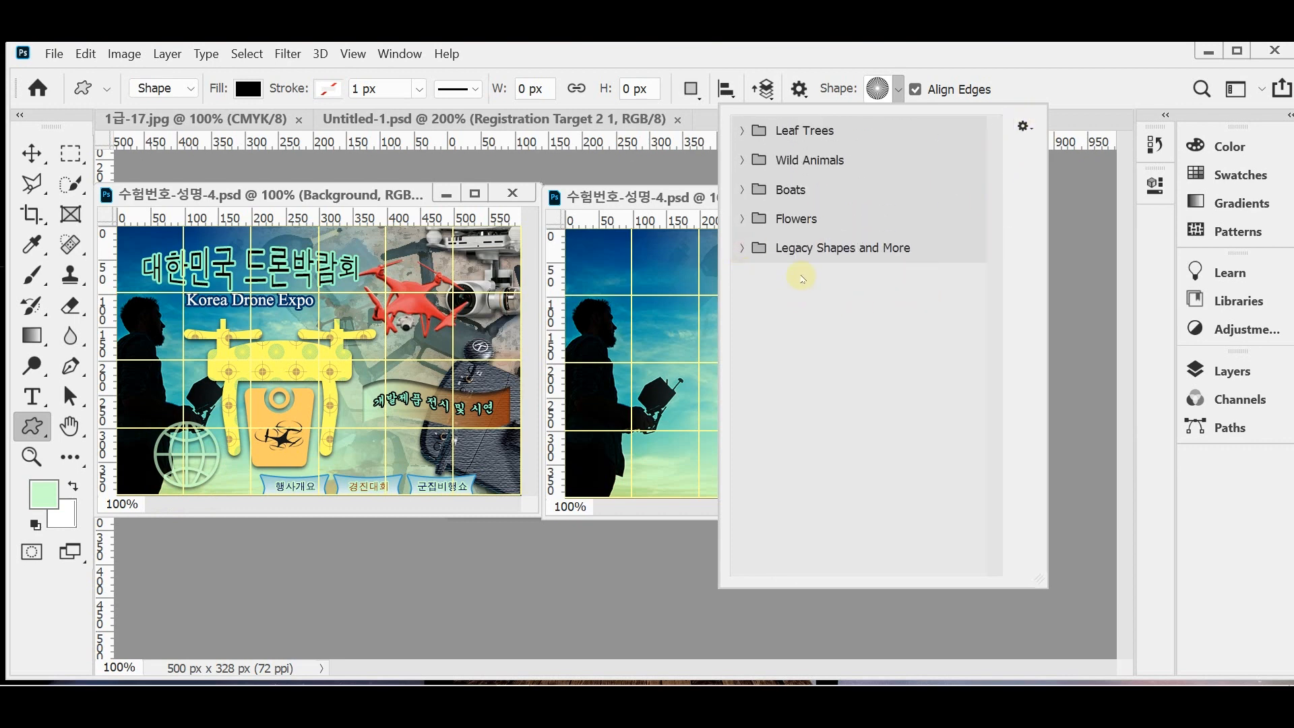
pyautogui.click(743, 248)
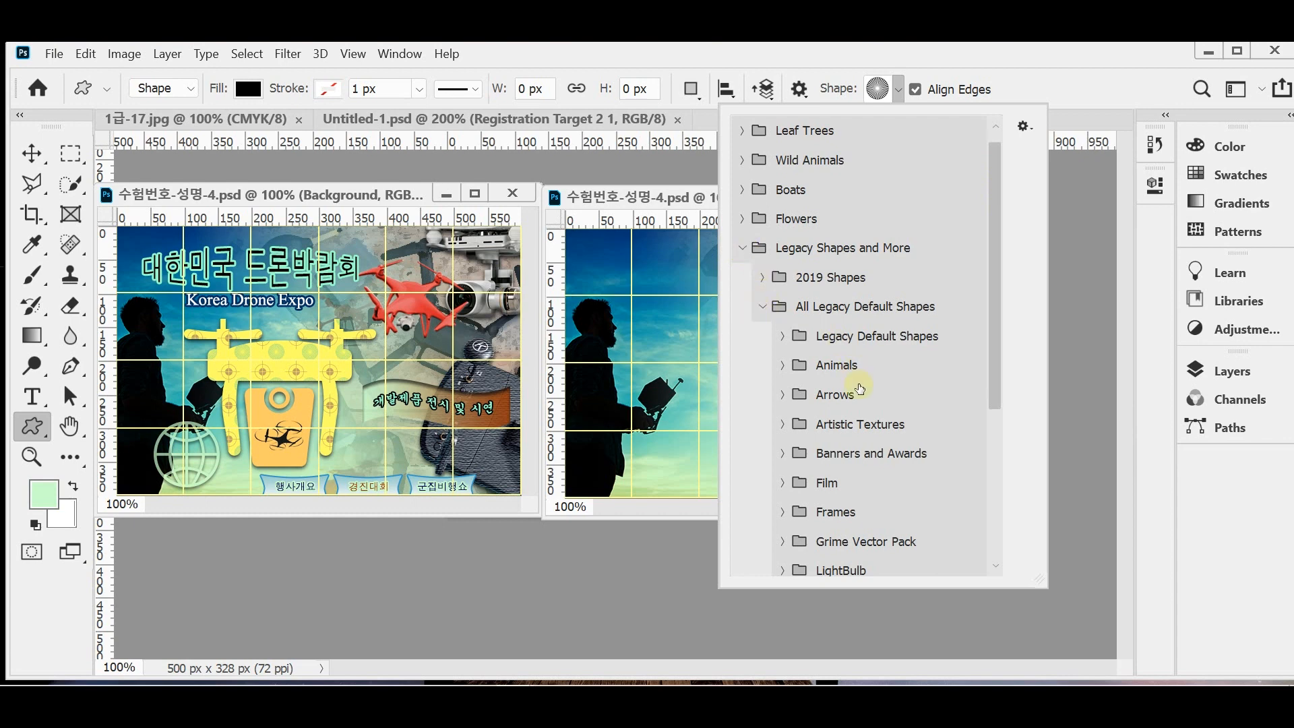
pyautogui.scroll(-5, 868, 378)
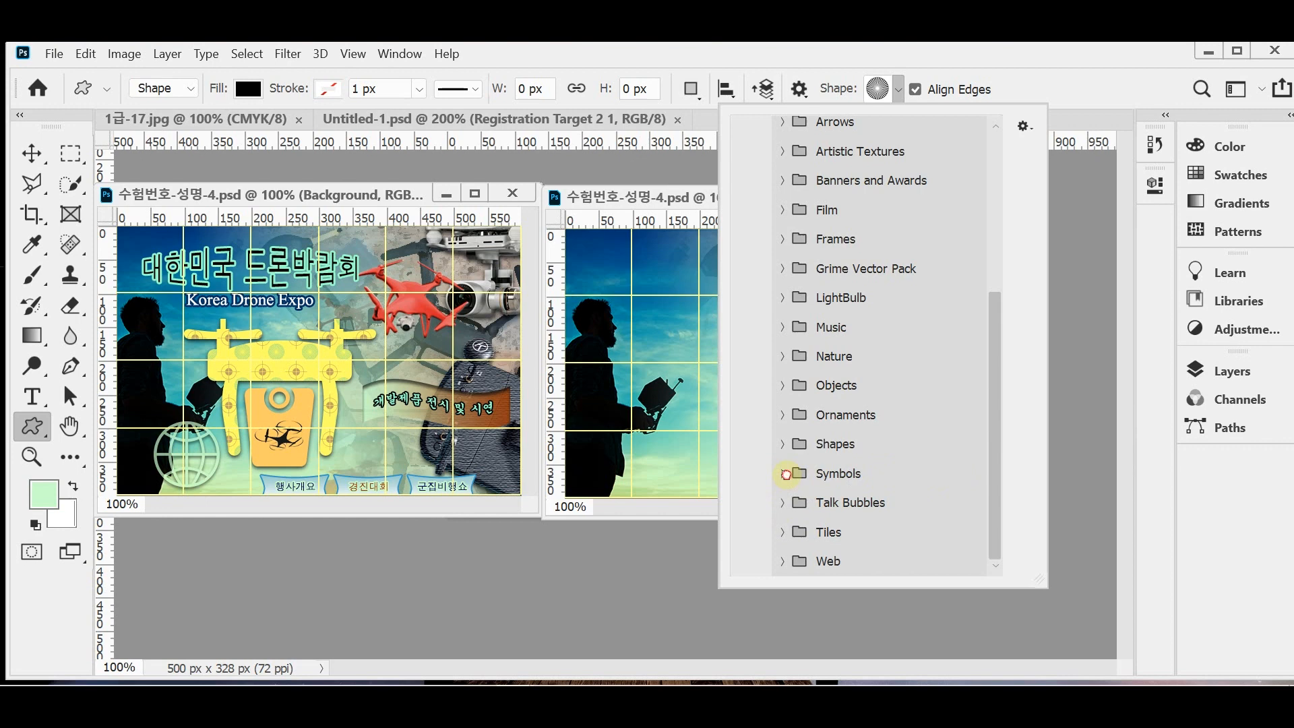
pyautogui.click(784, 473)
pyautogui.moveTo(991, 426); pyautogui.dragTo(1011, 526)
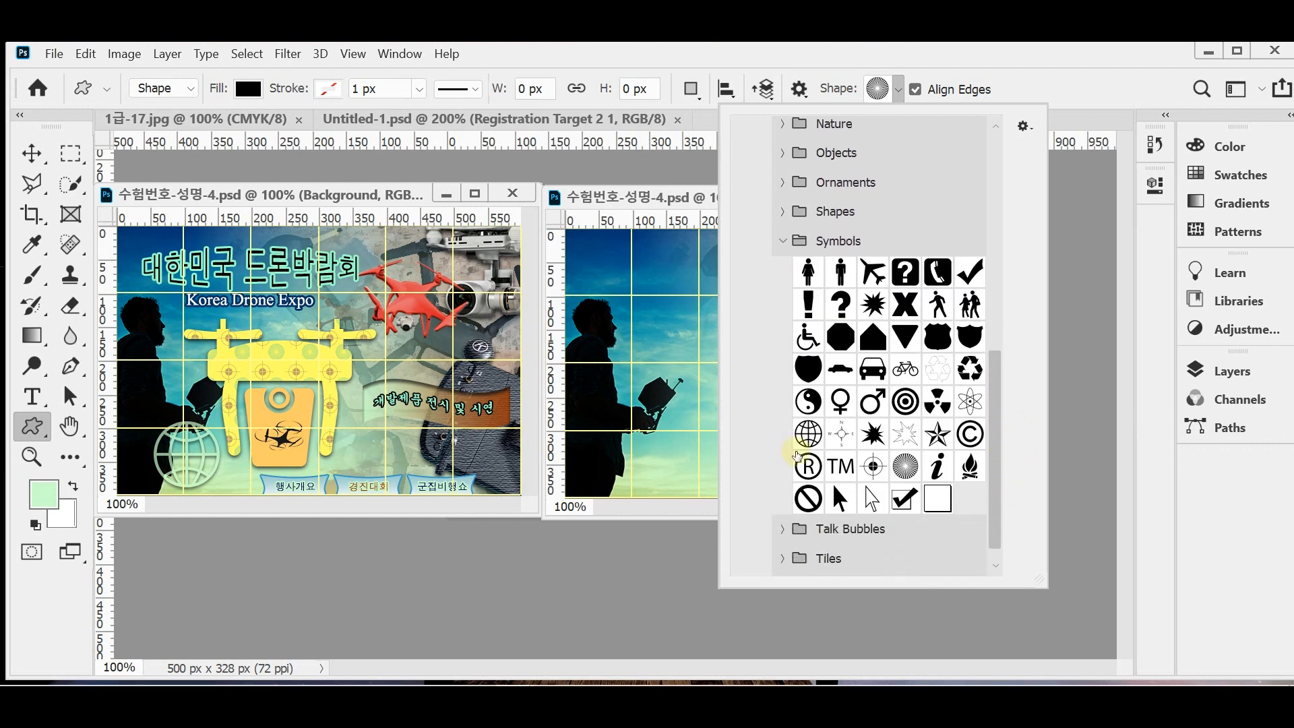
pyautogui.click(808, 439)
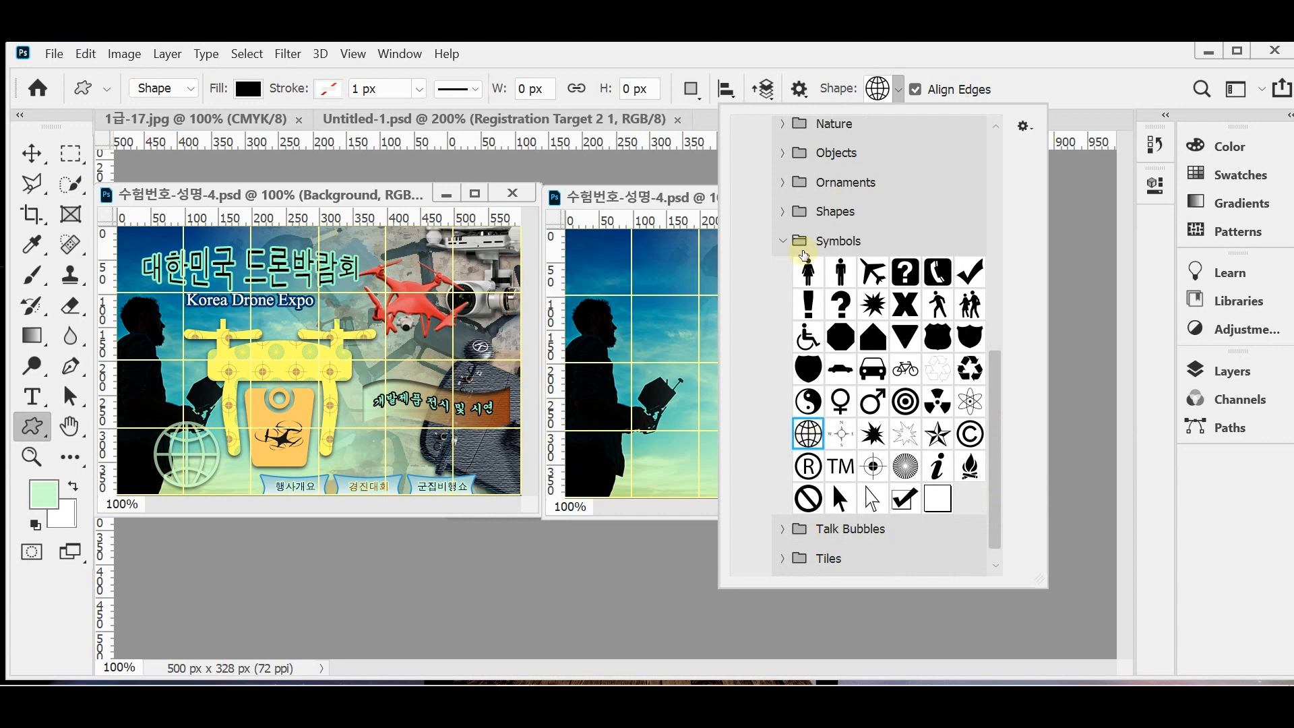
pyautogui.click(652, 54)
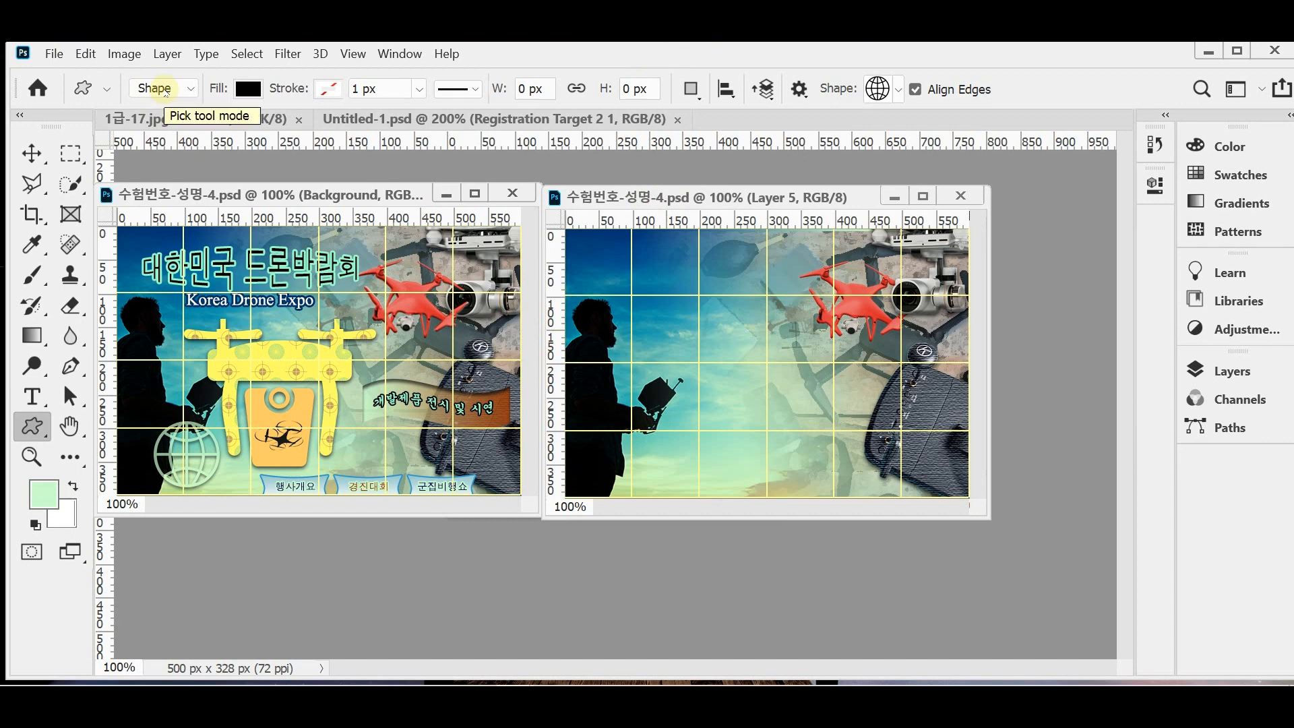
# With the shape fill set to #cfc, draw a globe about 103 px wide over the man's legs at the image's lower left
pyautogui.click(251, 89)
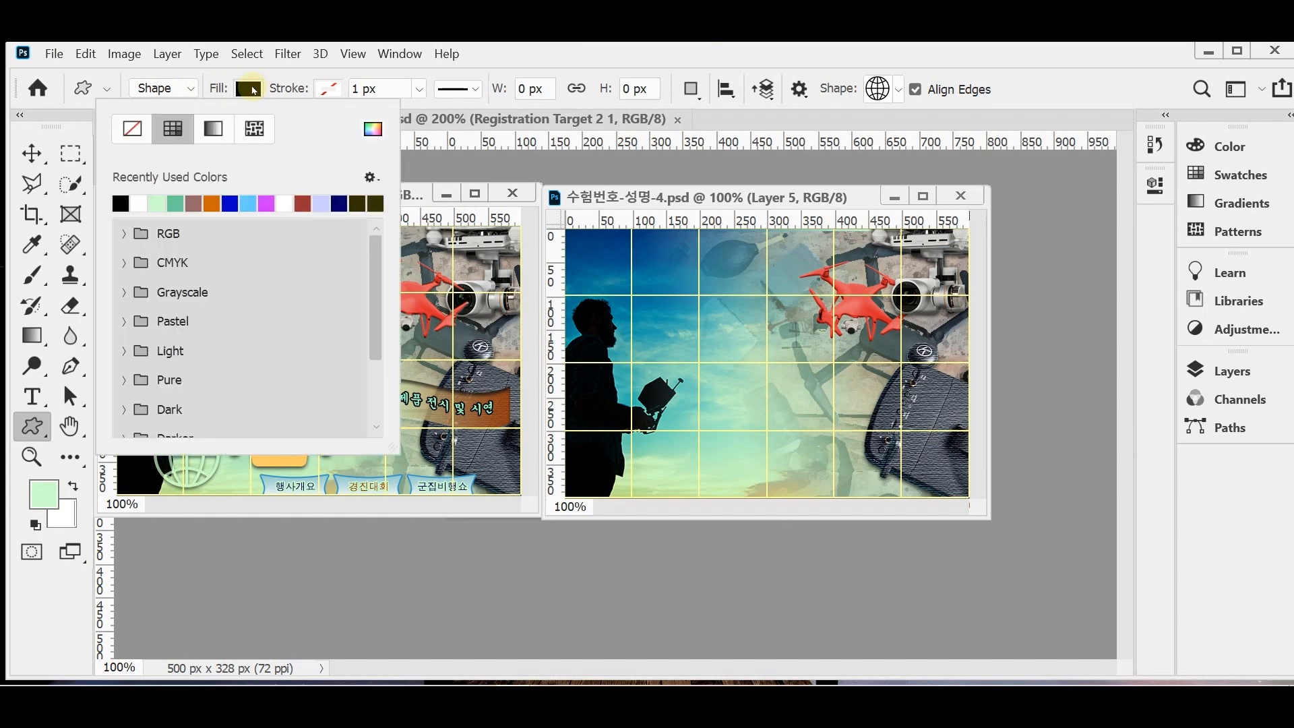
pyautogui.click(373, 129)
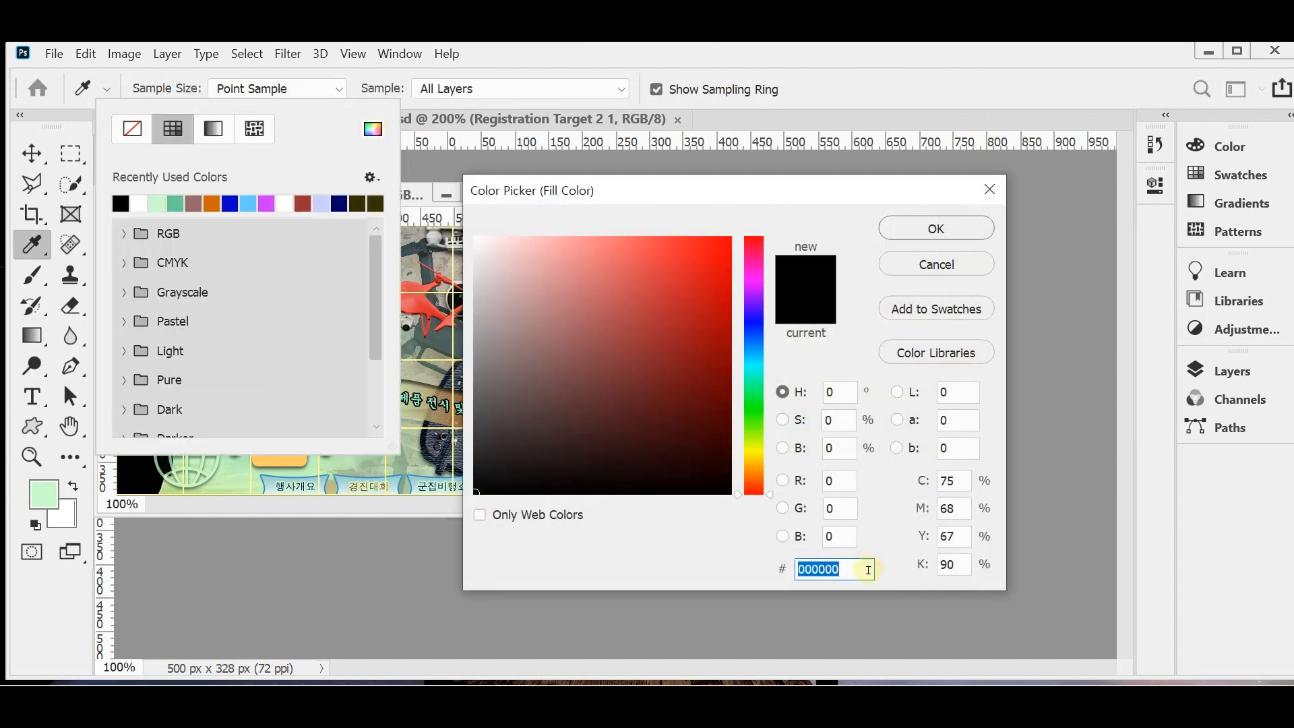
pyautogui.write('c')
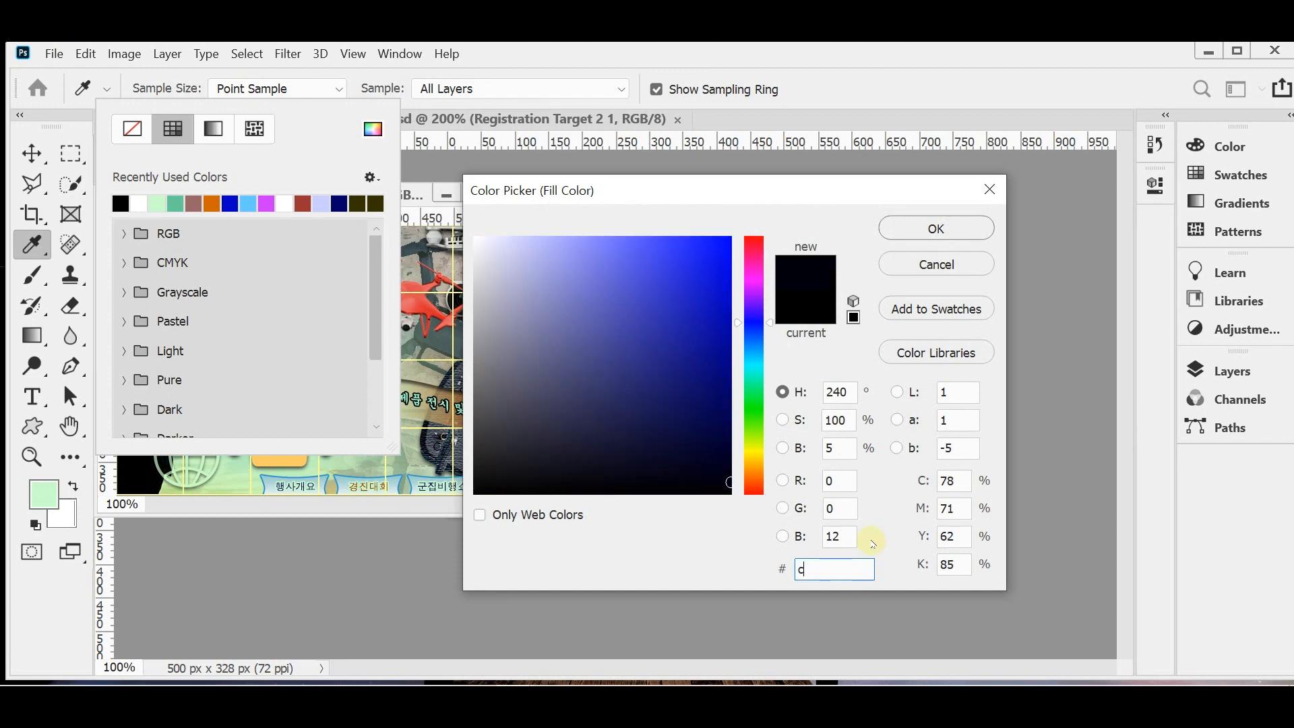
pyautogui.write('fc')
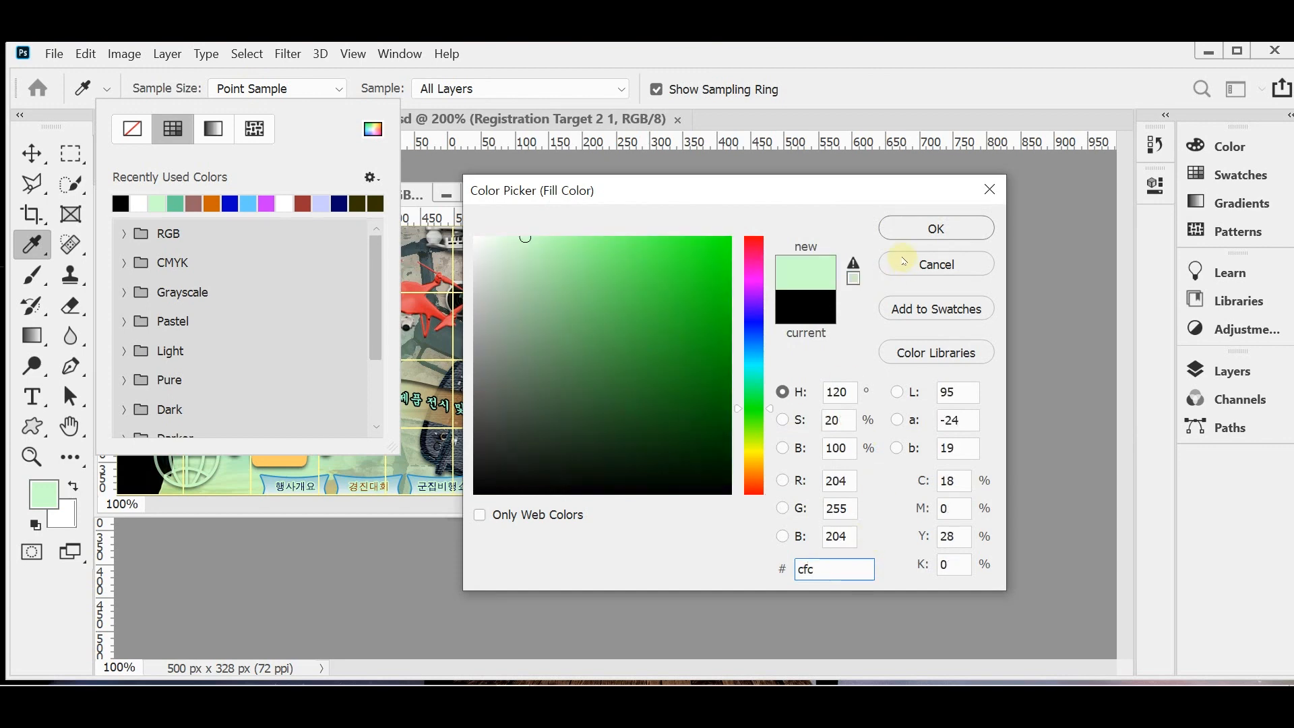
pyautogui.click(900, 227)
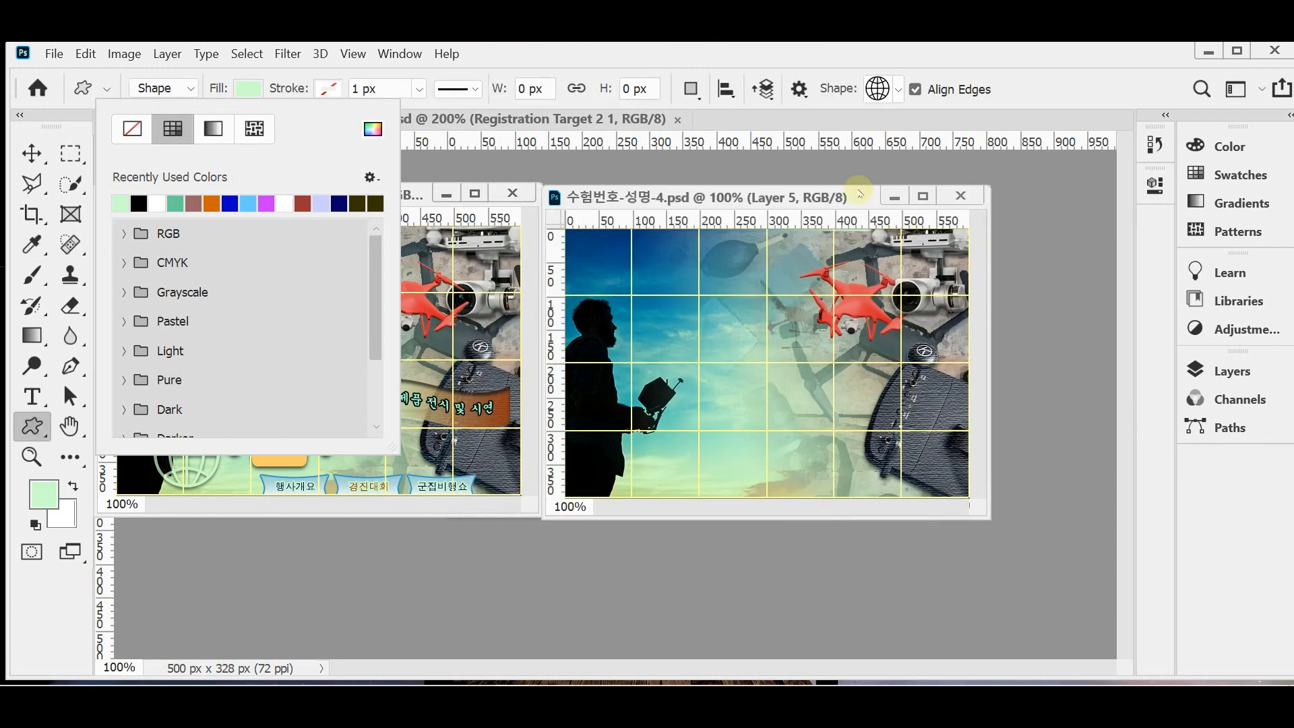
pyautogui.click(517, 59)
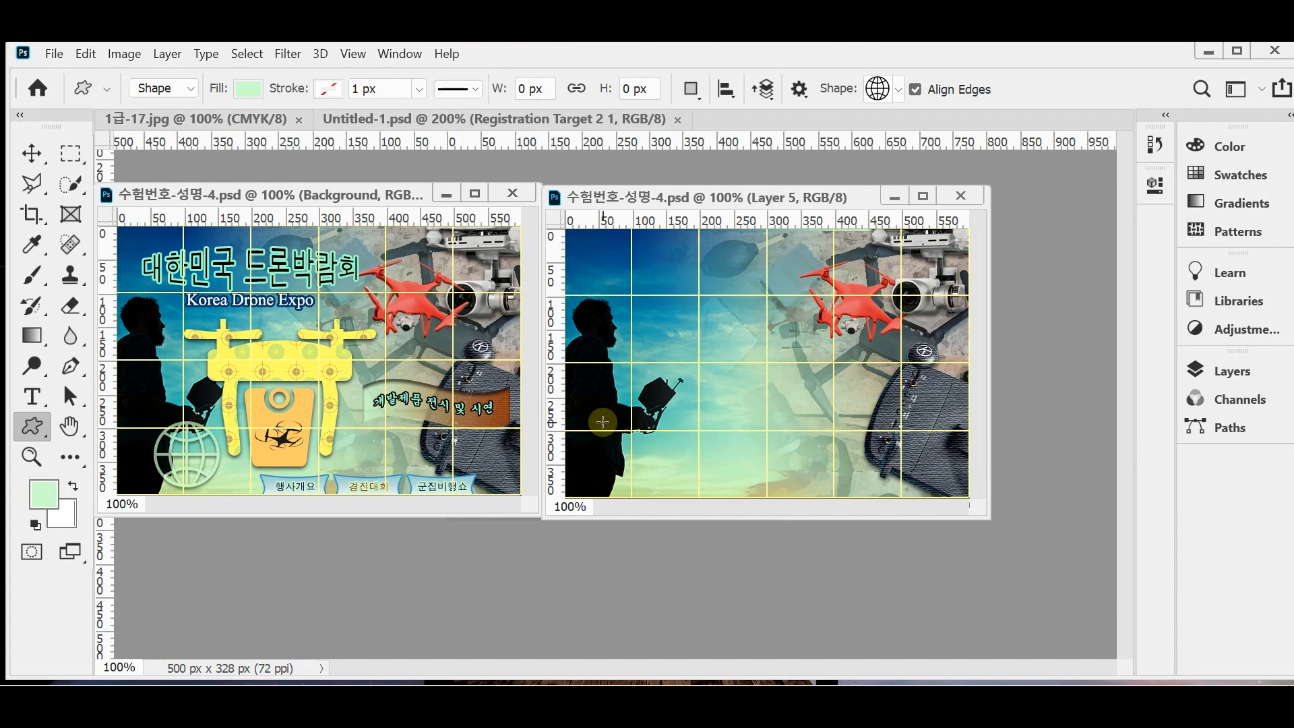
pyautogui.moveTo(602, 420); pyautogui.dragTo(670, 493)
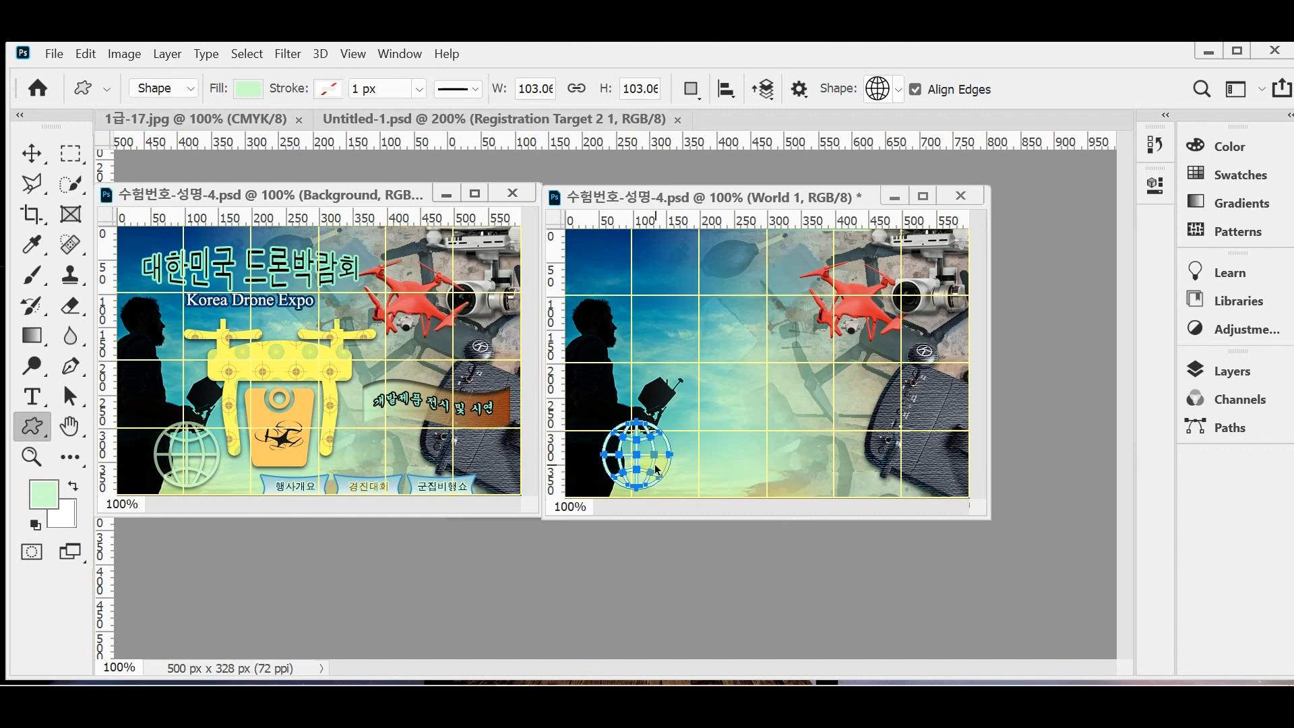
pyautogui.click(1213, 378)
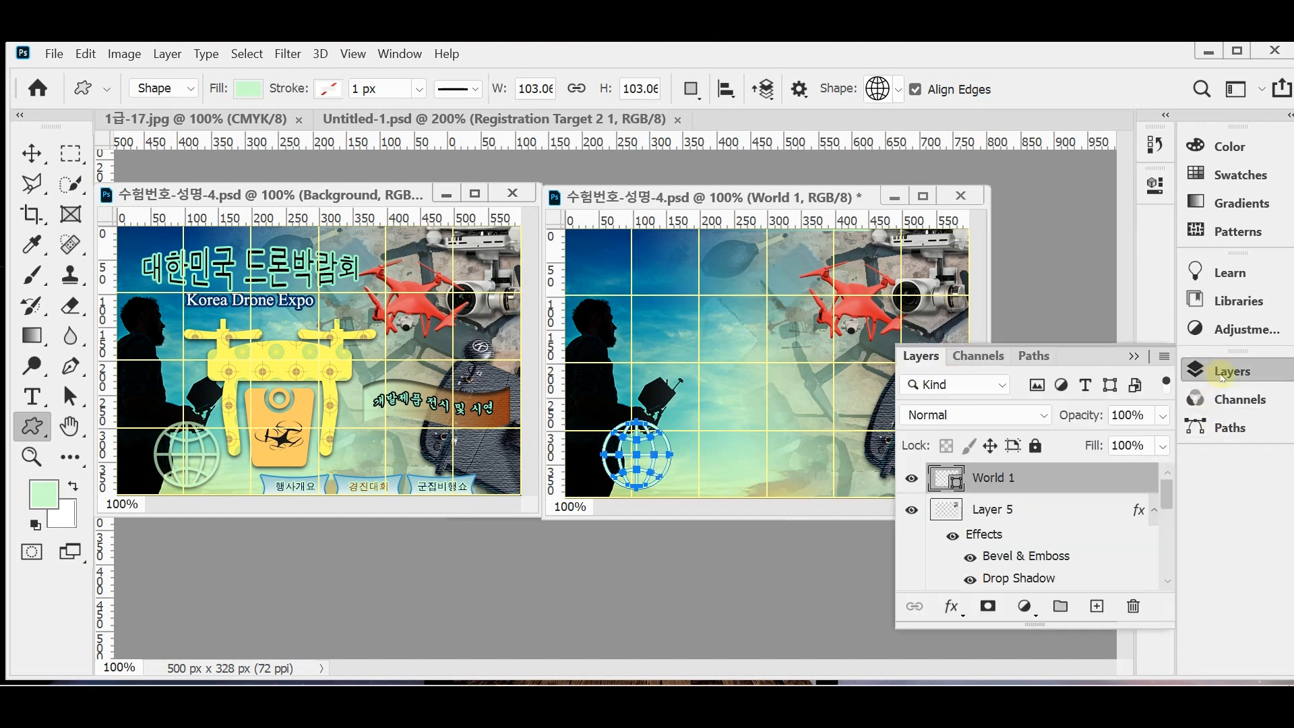
# Apply a Drop Shadow with a size of 5 px to the globe's layer
pyautogui.click(951, 606)
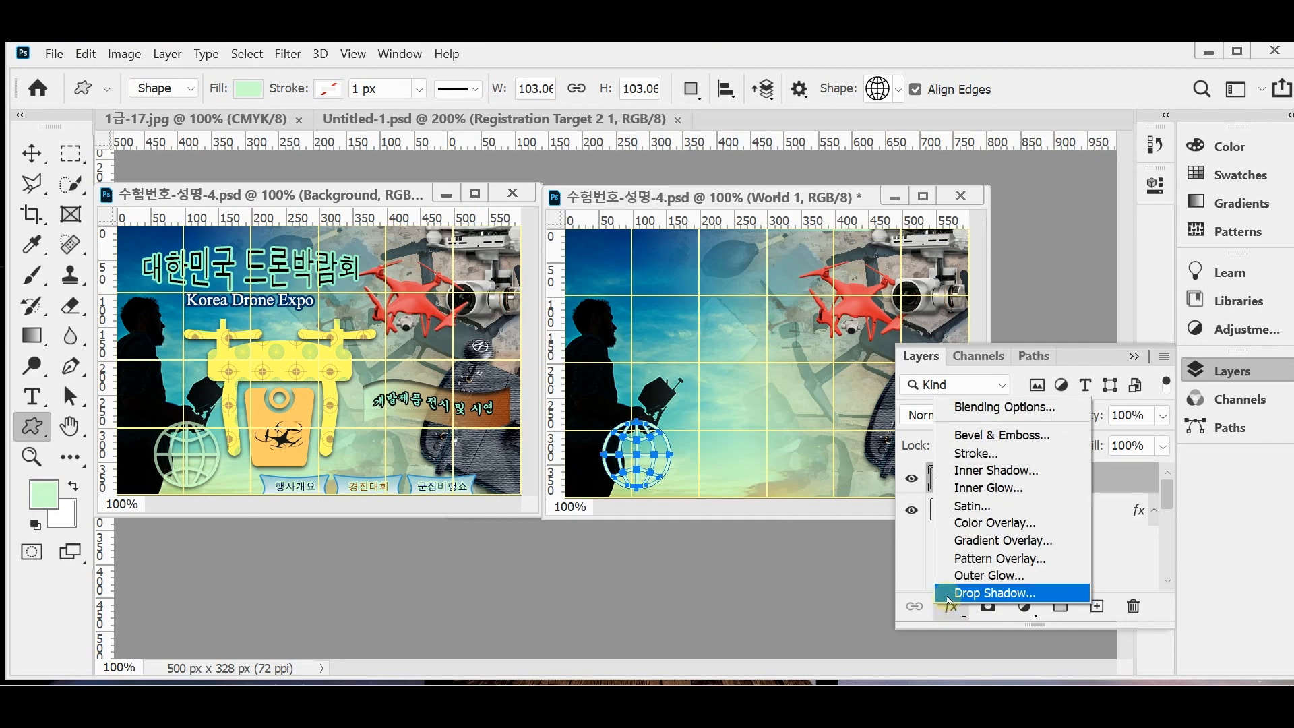
pyautogui.click(956, 594)
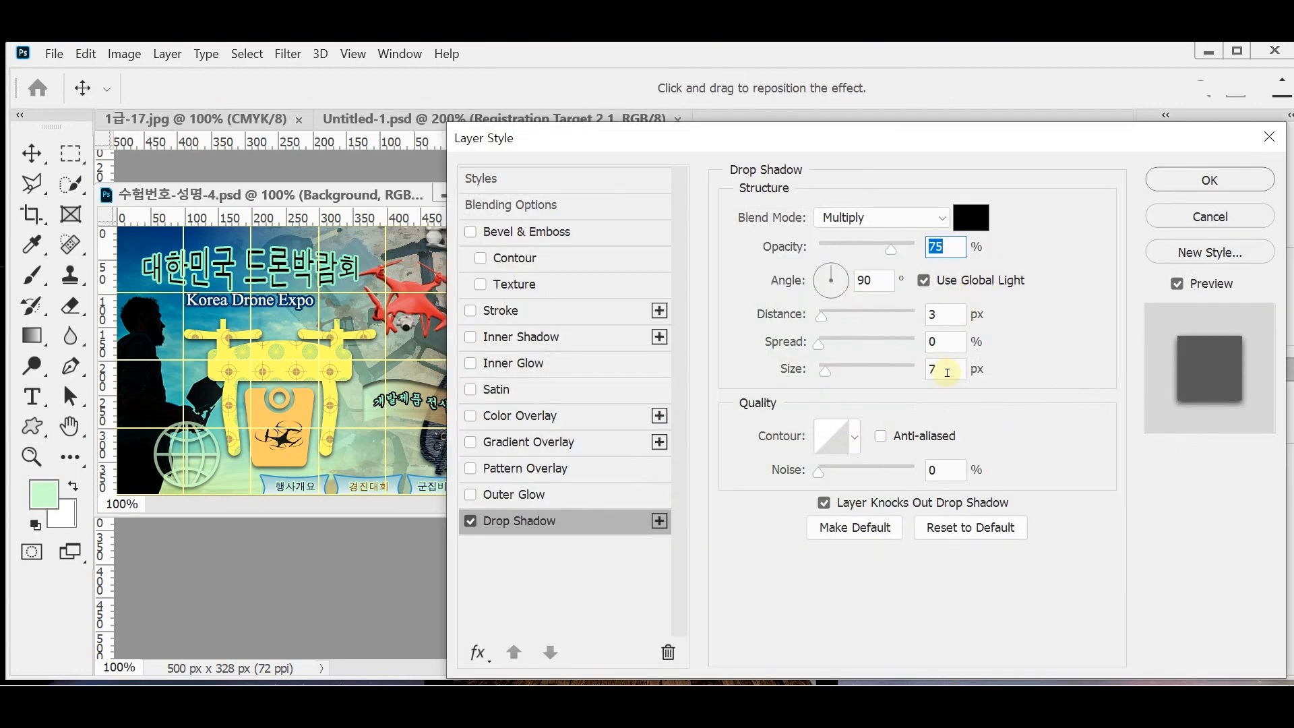
pyautogui.doubleClick(947, 372)
pyautogui.write('5')
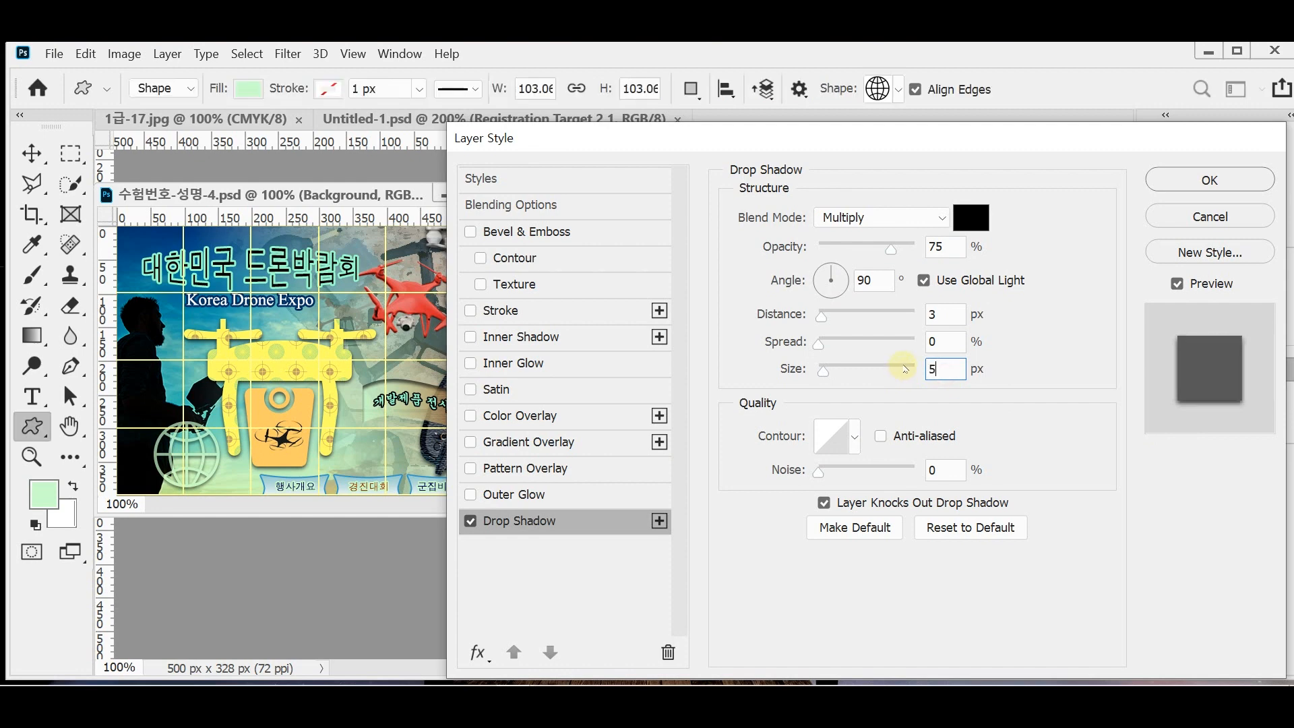
pyautogui.press('Return')
# Set the globe layer's opacity to 70% and save the composition
pyautogui.click(1082, 416)
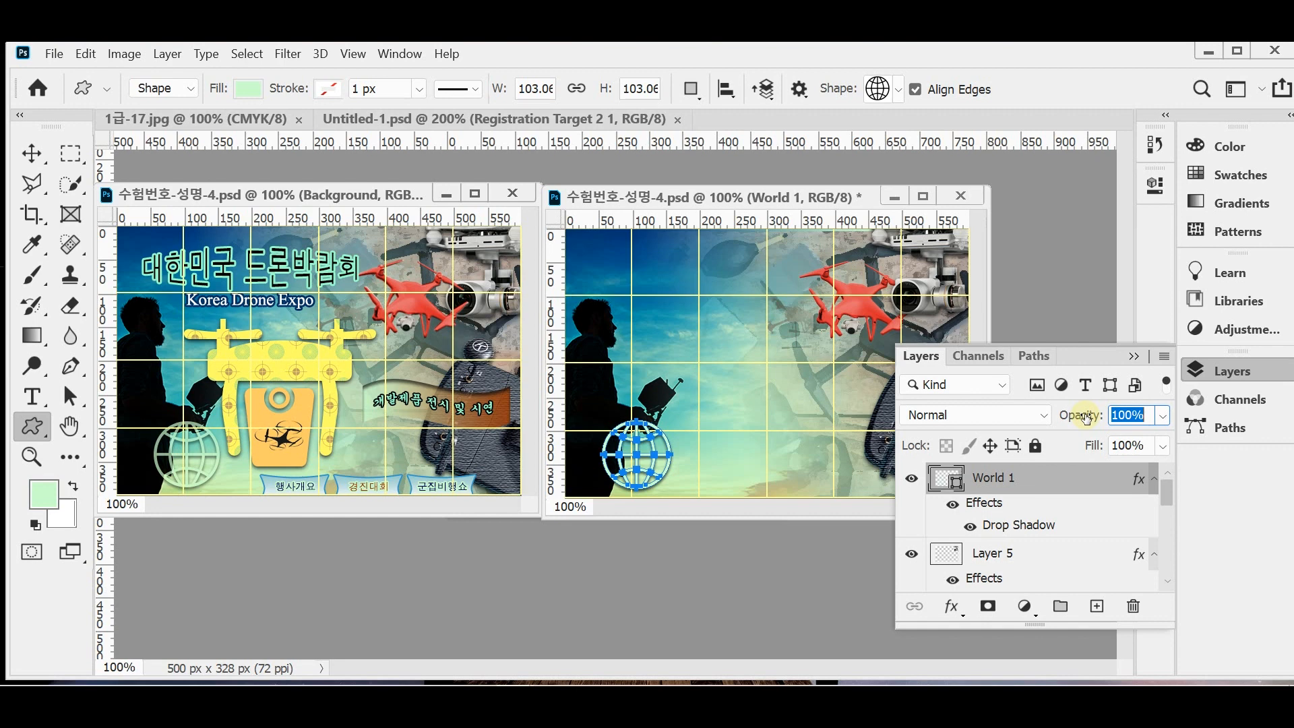
pyautogui.write('70')
pyautogui.press('Return')
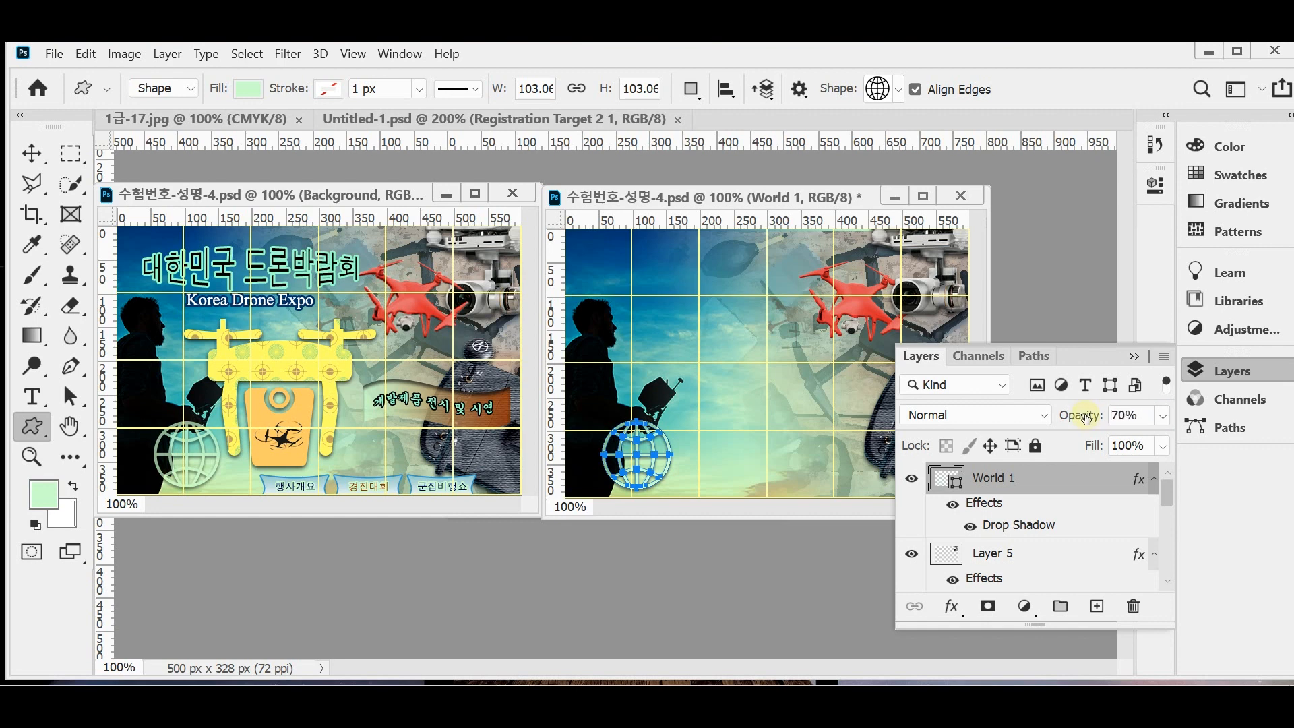
pyautogui.press('Return')
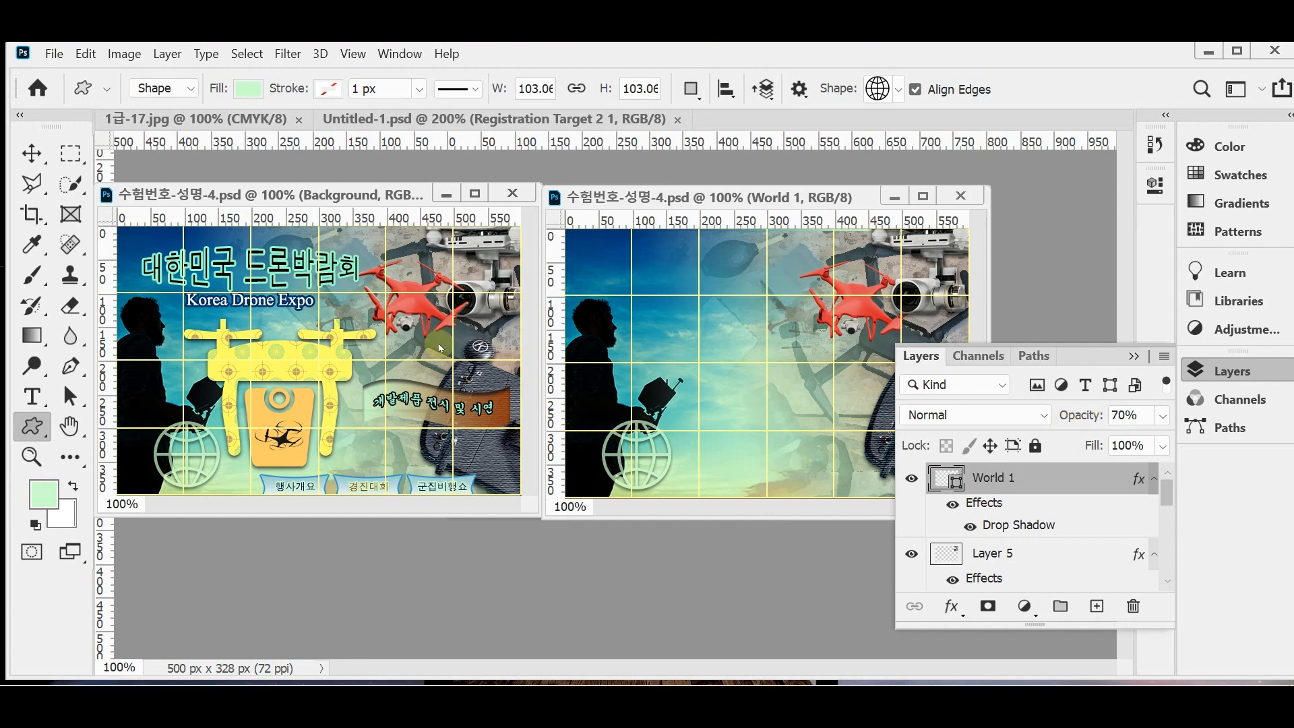
pyautogui.click(1247, 370)
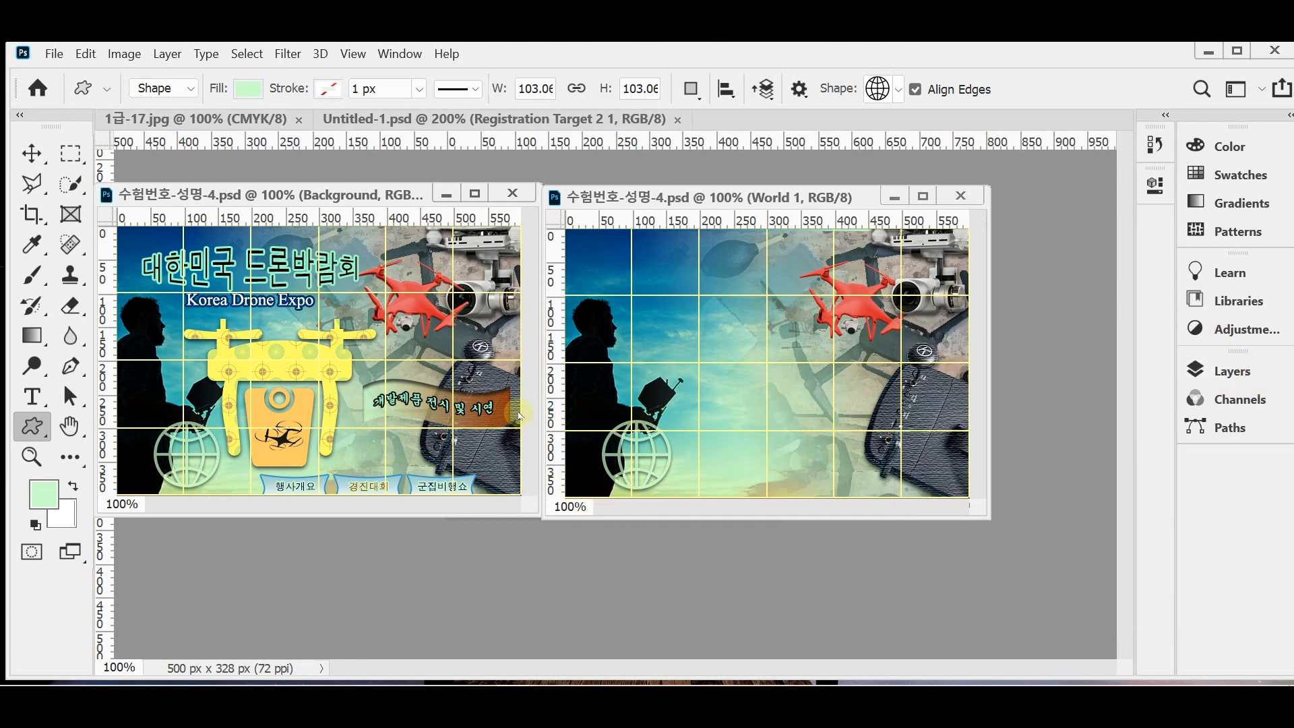
# Select the black bag's layer and choose the waving flag from the legacy Banners and Awards shapes for the Custom Shape tool
pyautogui.click(32, 153)
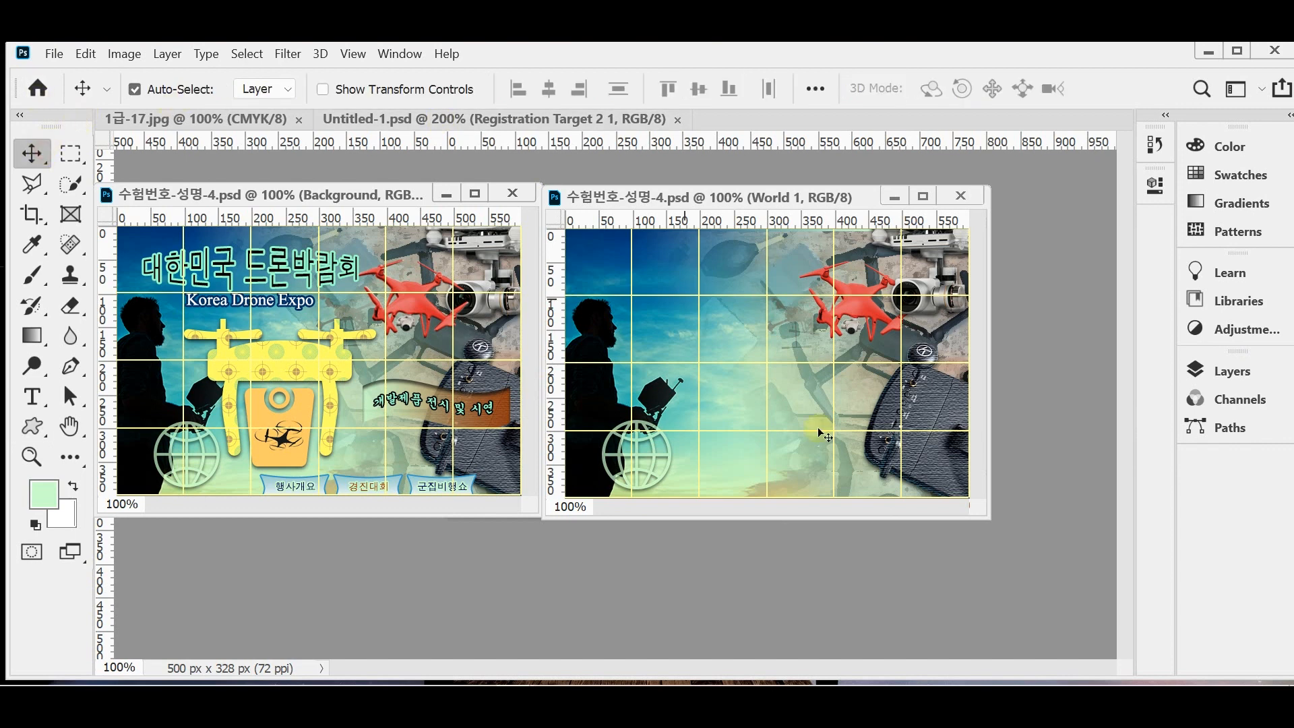
pyautogui.click(920, 449)
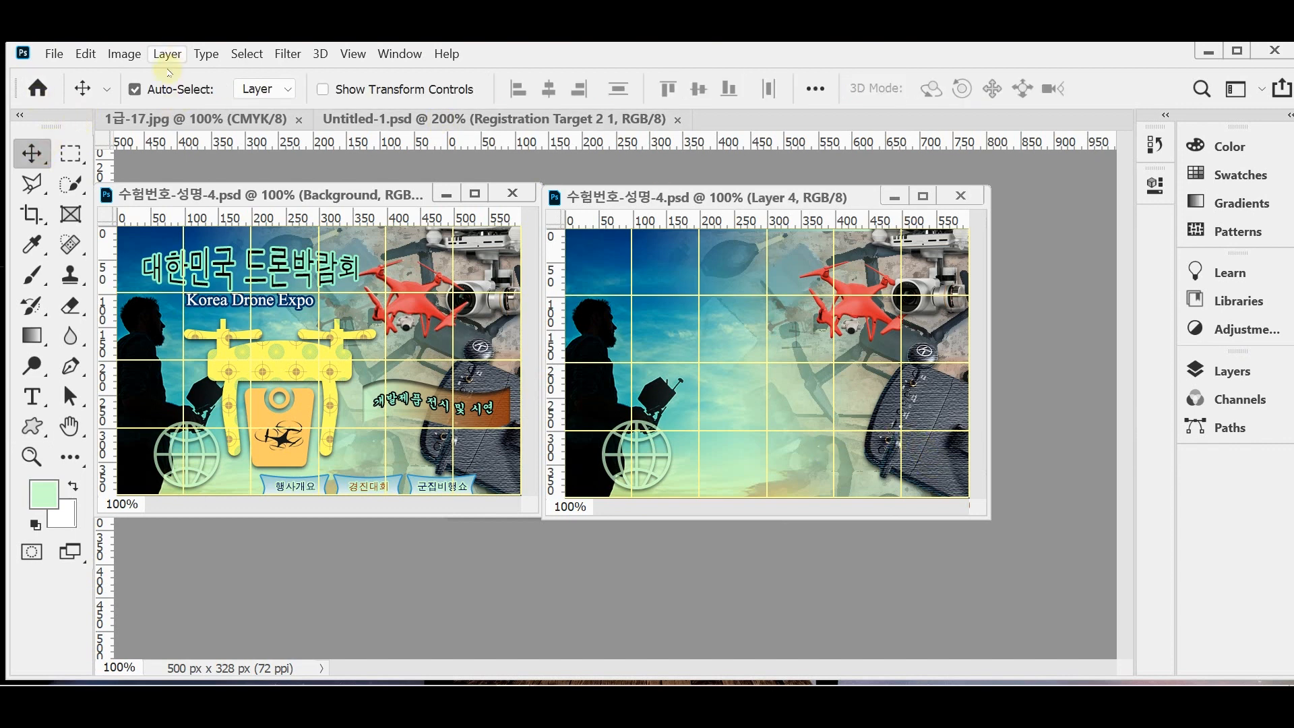
pyautogui.click(927, 417)
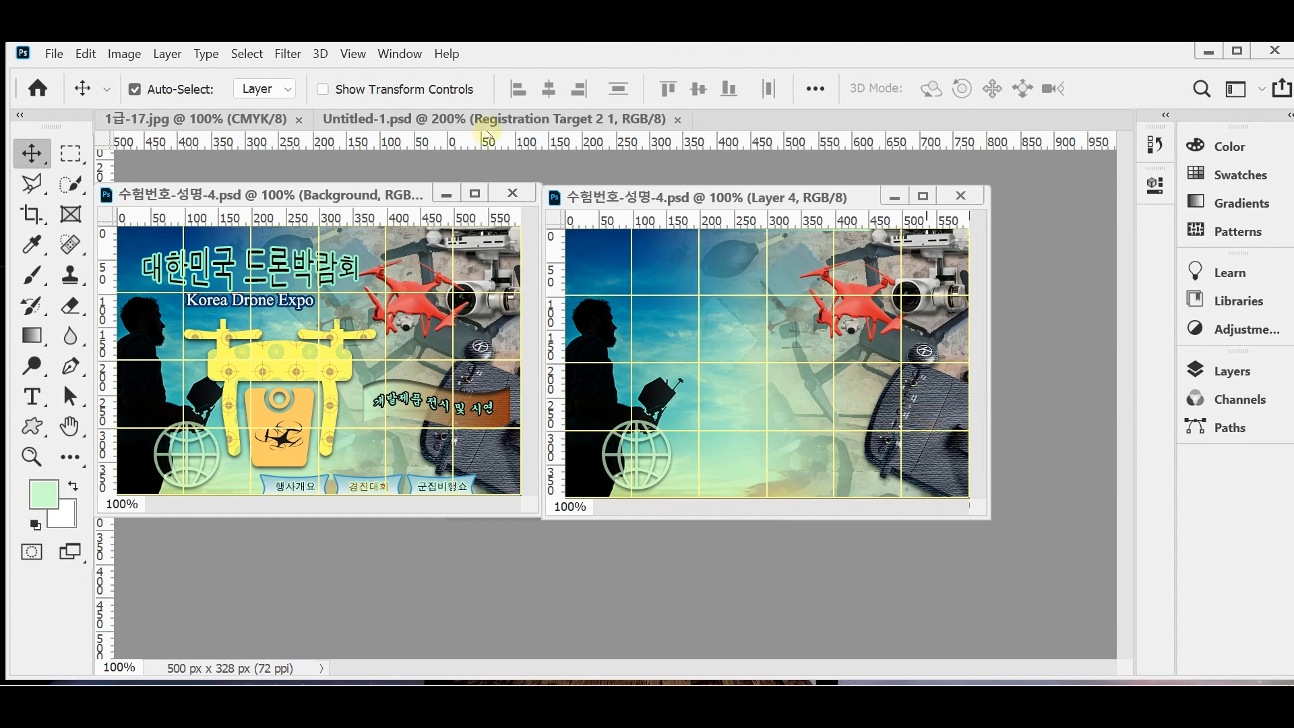
pyautogui.click(41, 439)
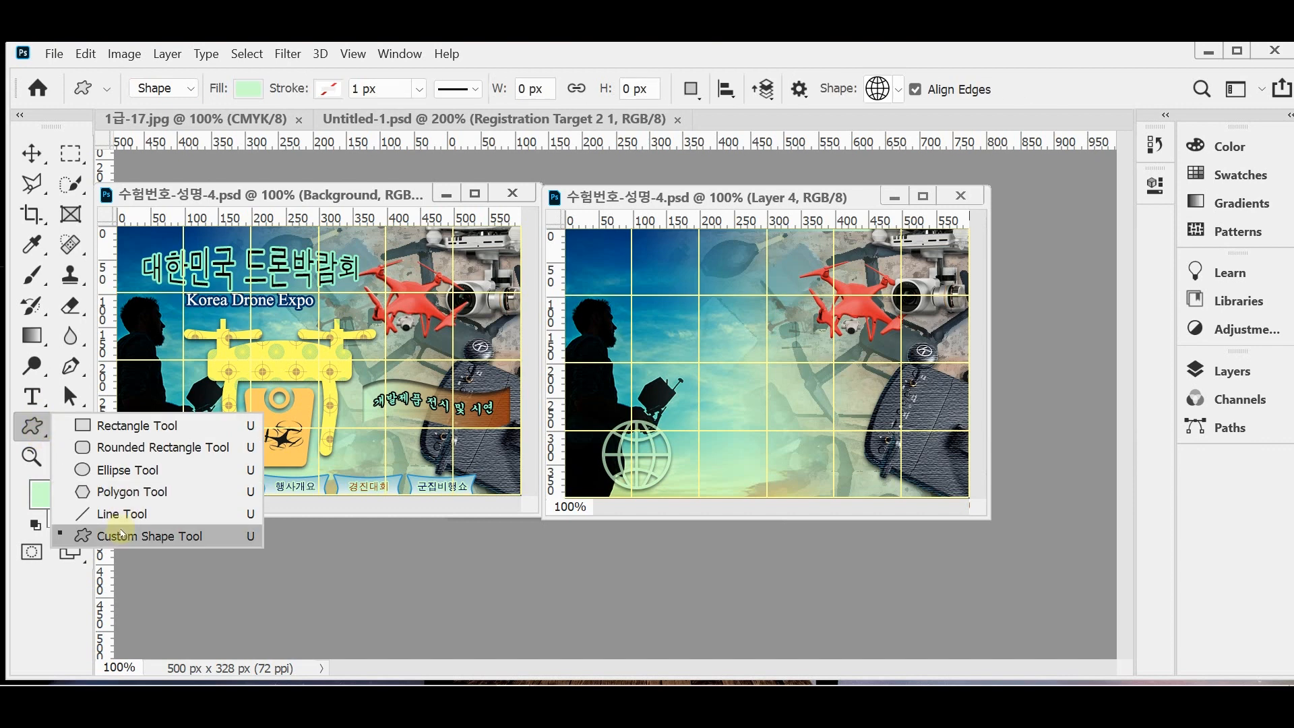
pyautogui.click(165, 536)
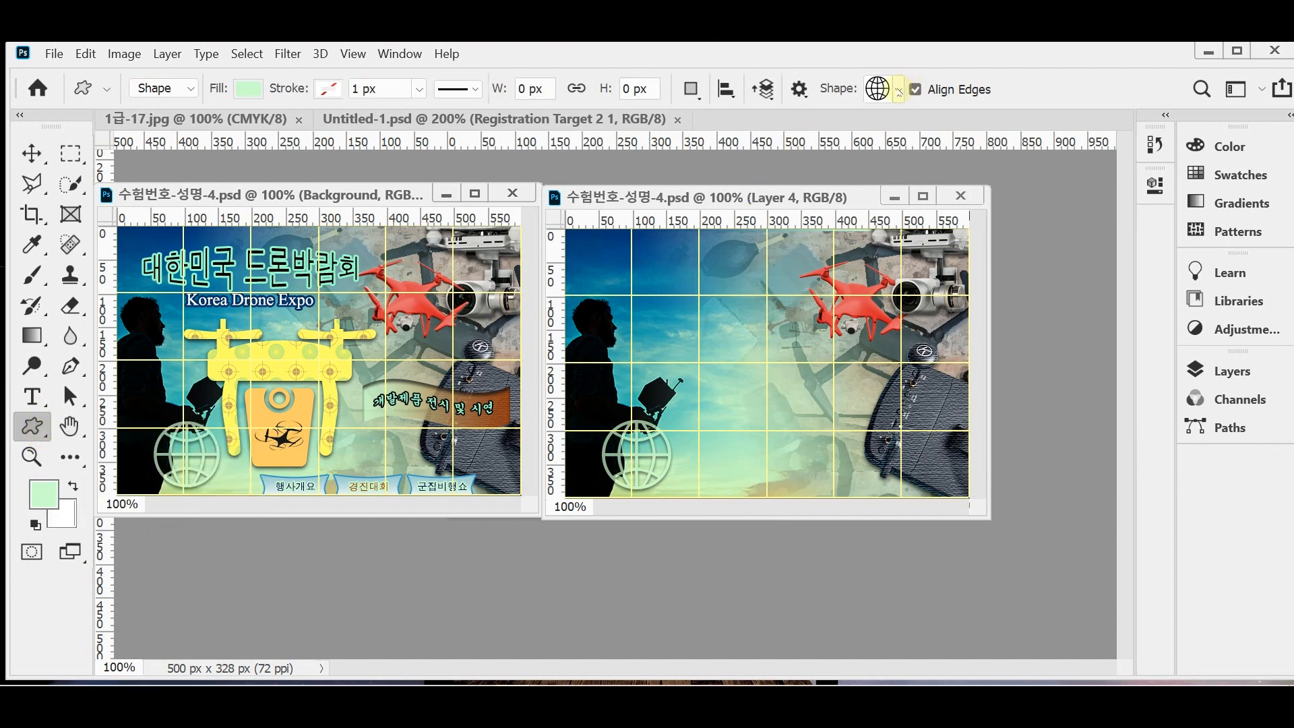
pyautogui.click(898, 92)
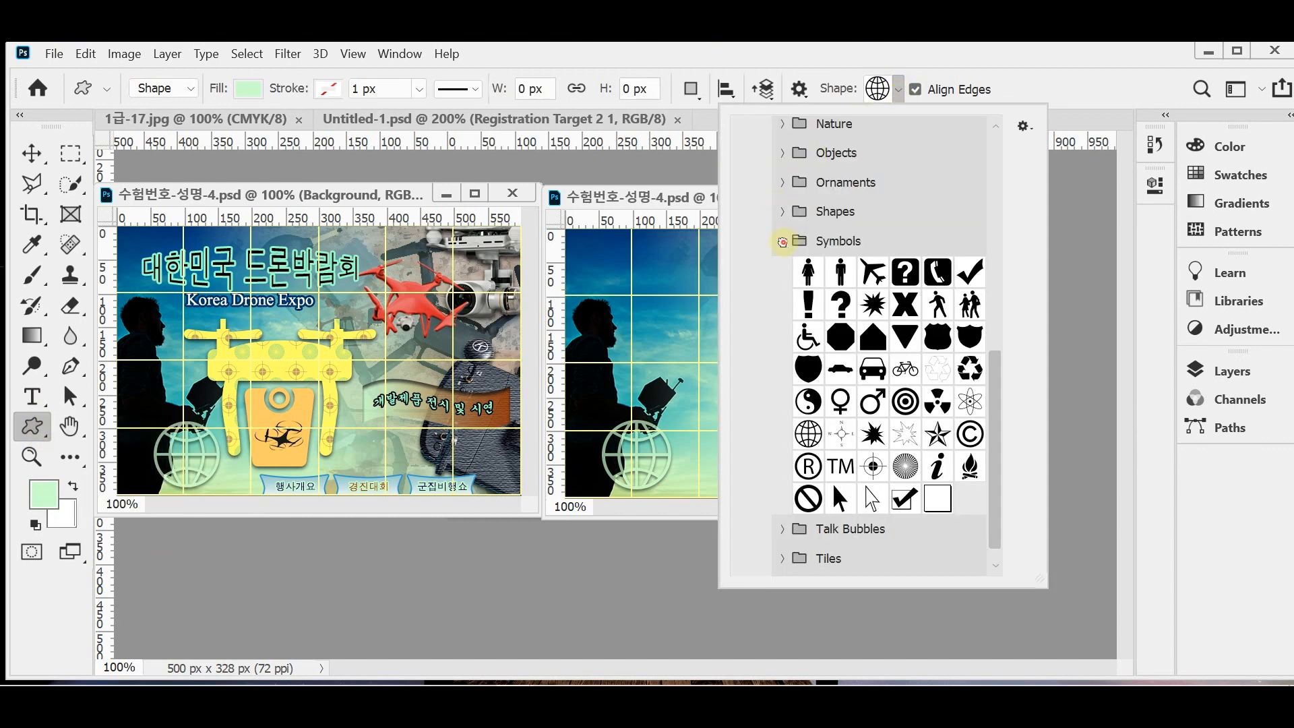
pyautogui.click(784, 241)
pyautogui.moveTo(998, 302); pyautogui.dragTo(996, 254)
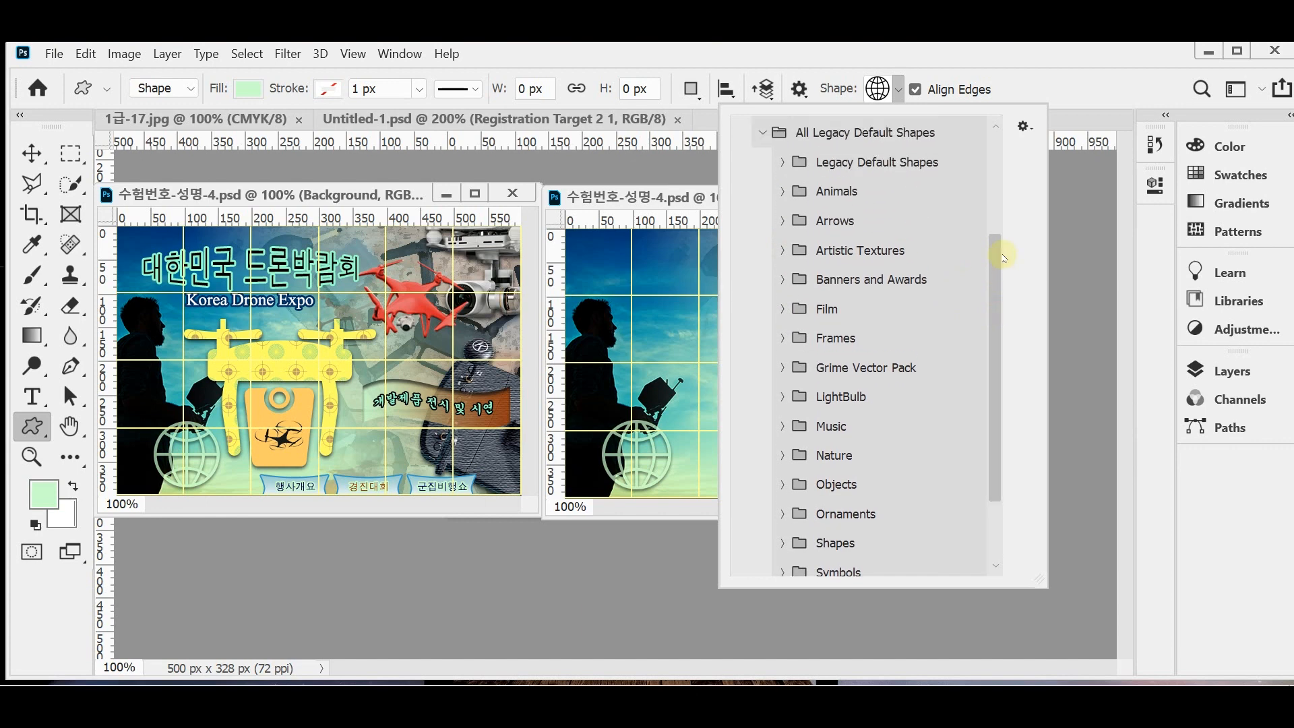
pyautogui.click(783, 279)
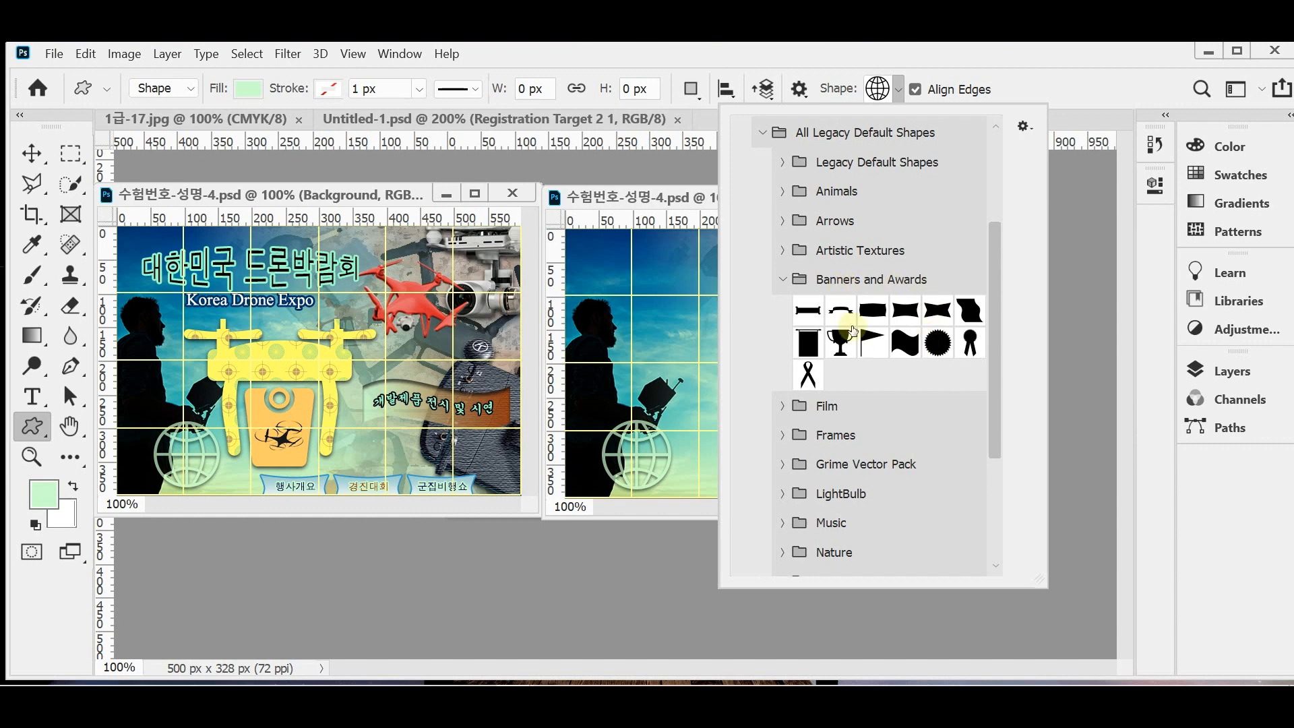
pyautogui.click(905, 342)
pyautogui.click(776, 46)
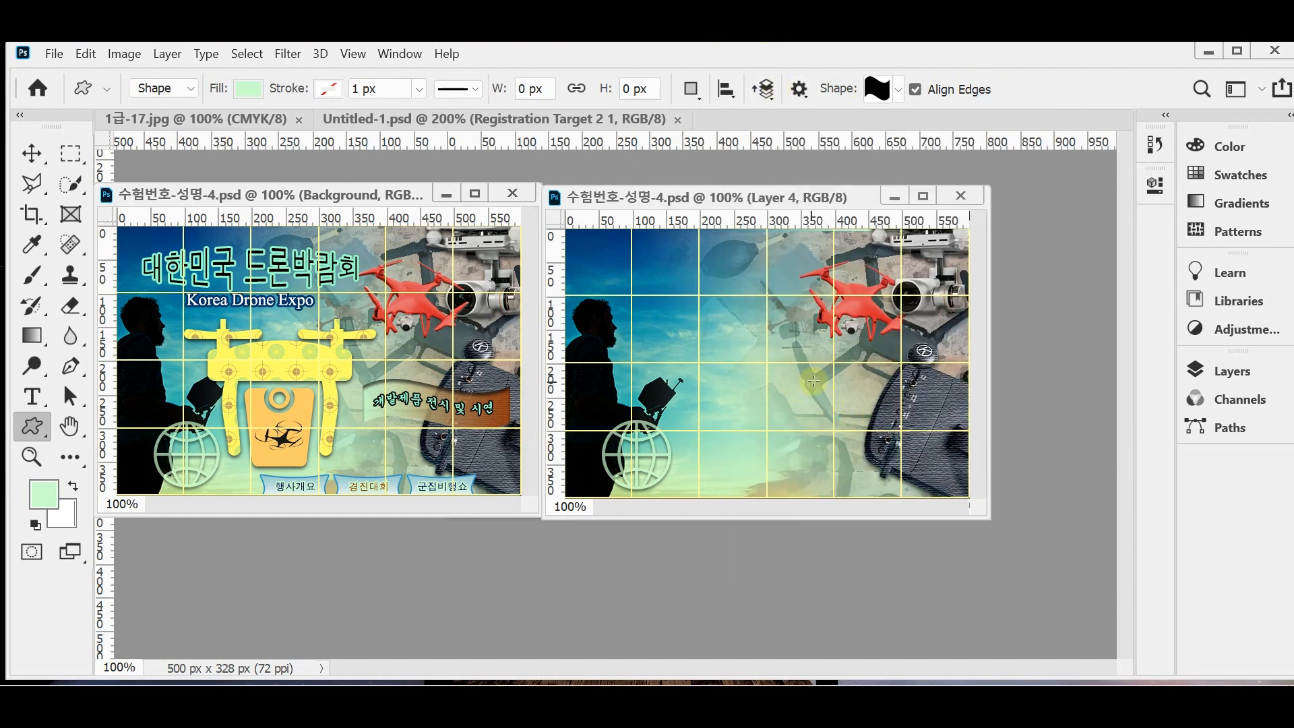
# Draw a waving flag about 238 × 72 px across the black bag at the image's lower right
pyautogui.moveTo(799, 384); pyautogui.dragTo(927, 435)
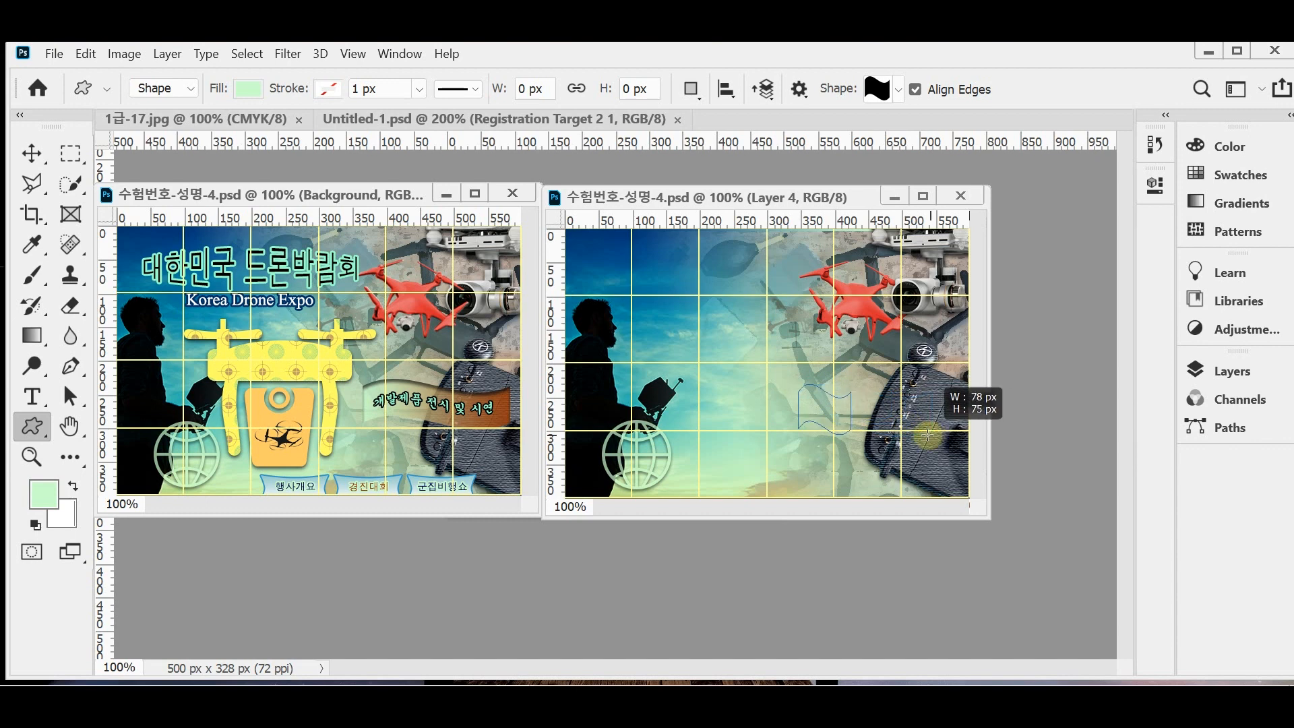
pyautogui.moveTo(927, 436); pyautogui.dragTo(959, 430)
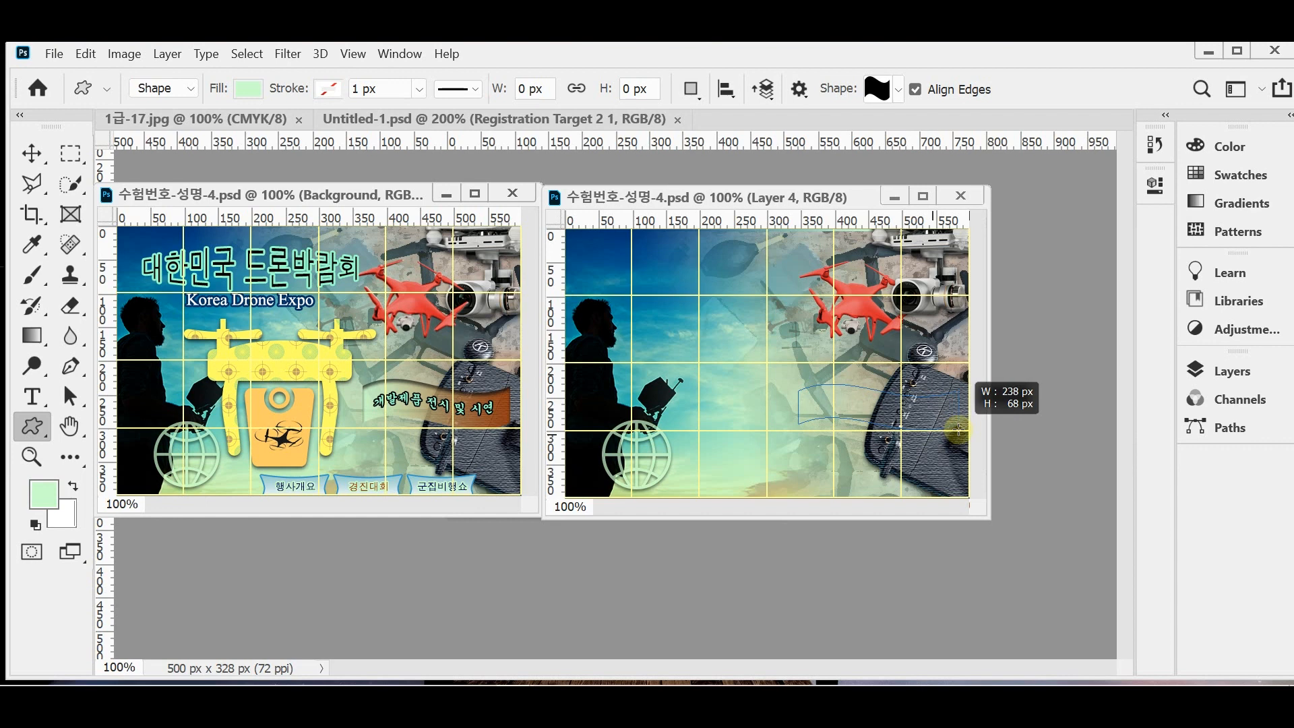
pyautogui.moveTo(959, 429); pyautogui.dragTo(959, 432)
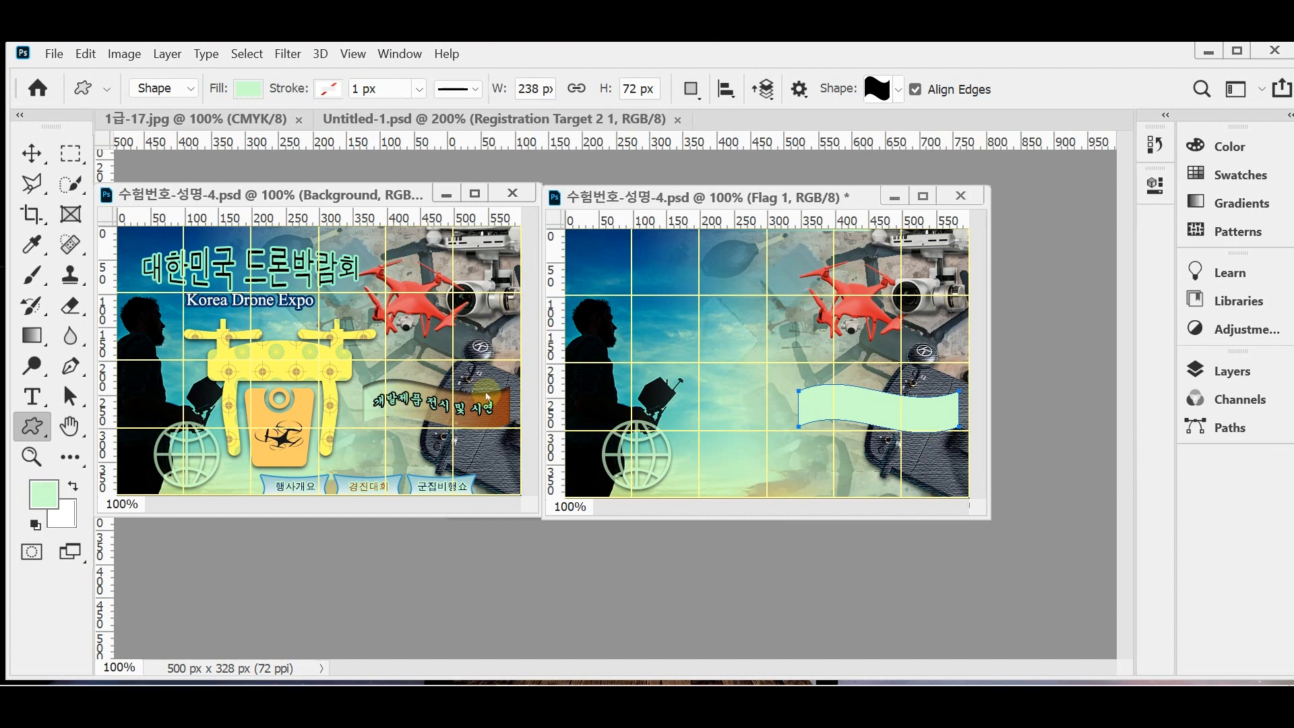
# Add an Inner Shadow with a distance of 5 px and a size of 5 px to the flag's layer
pyautogui.click(1231, 371)
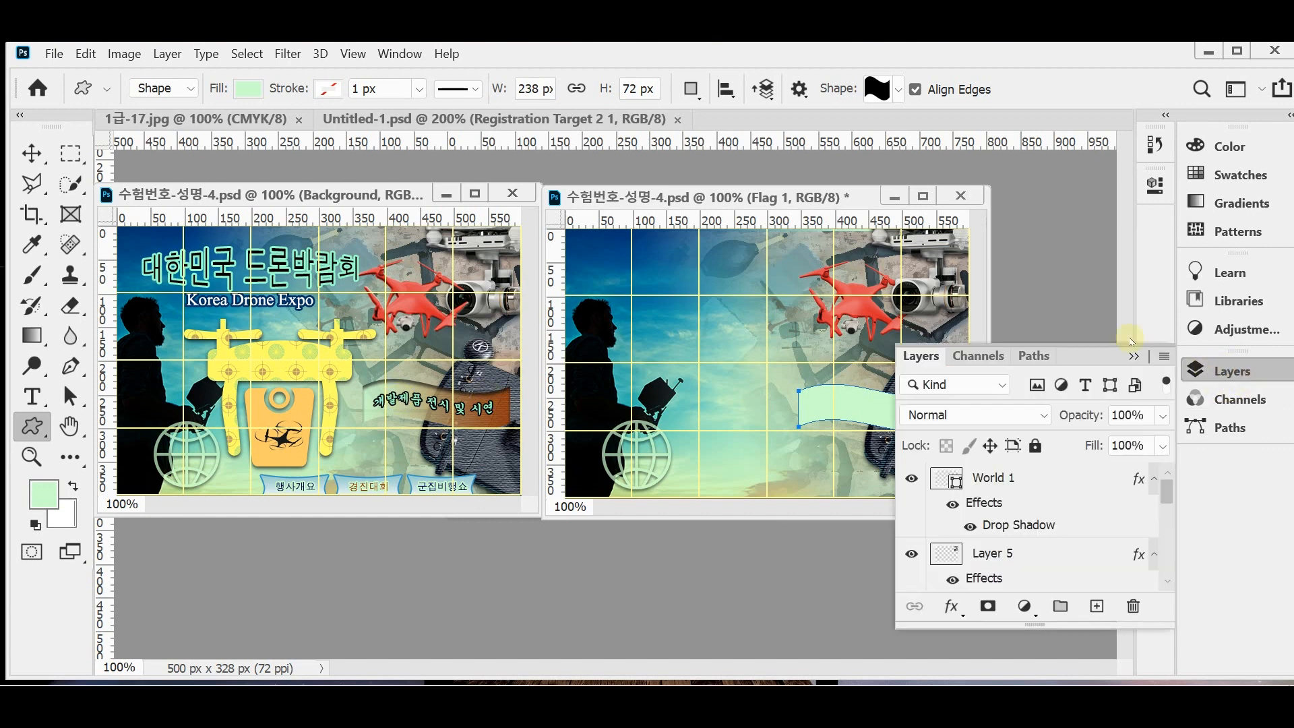
pyautogui.click(953, 608)
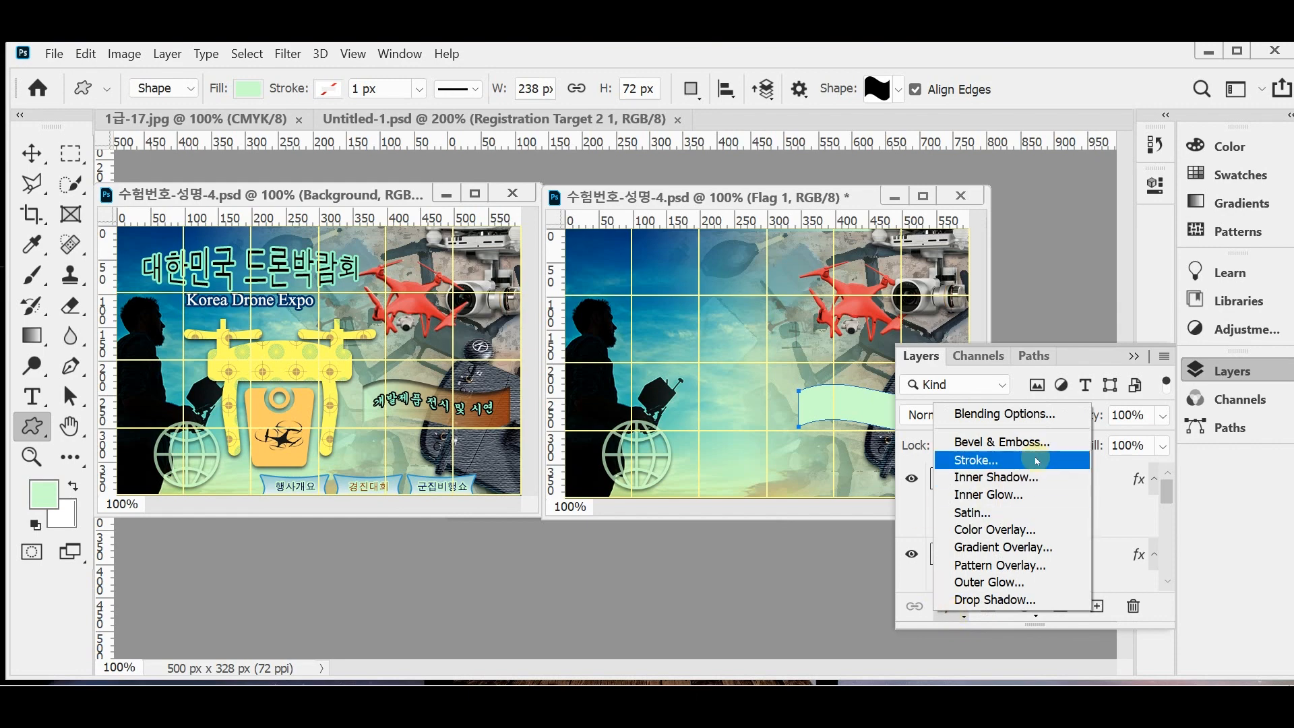
pyautogui.click(839, 414)
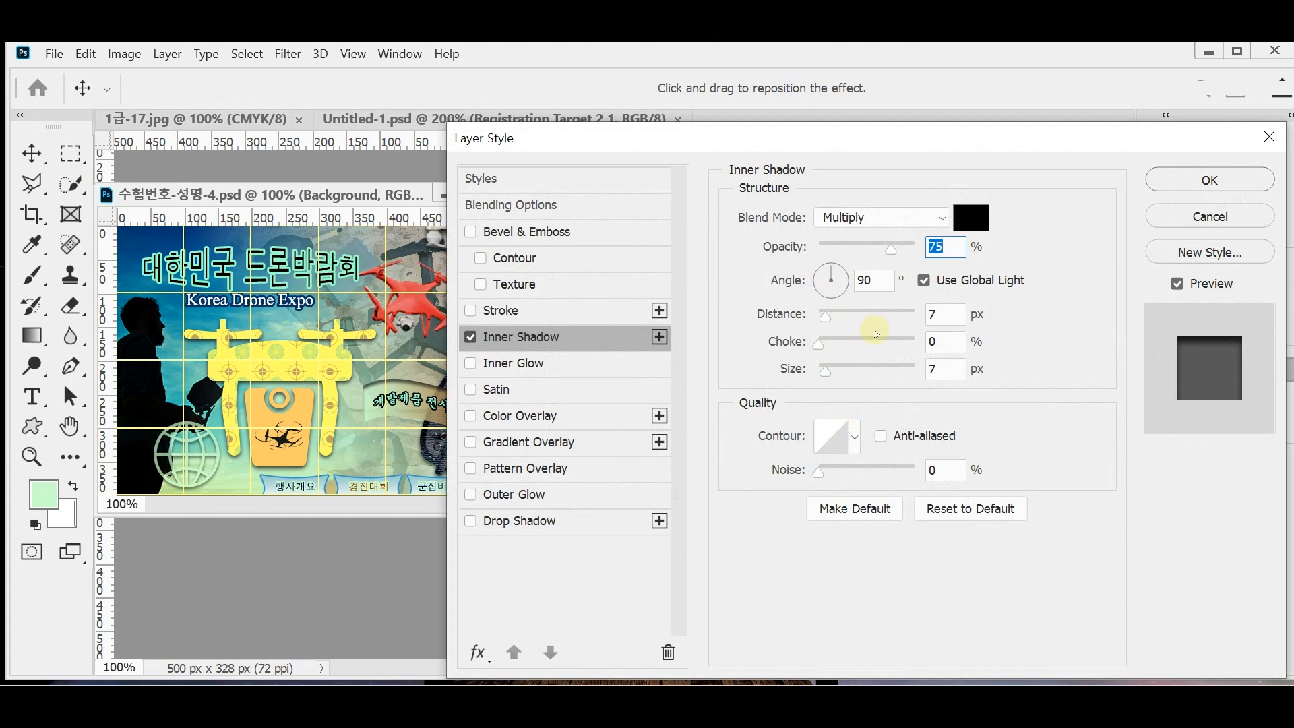
pyautogui.click(942, 315)
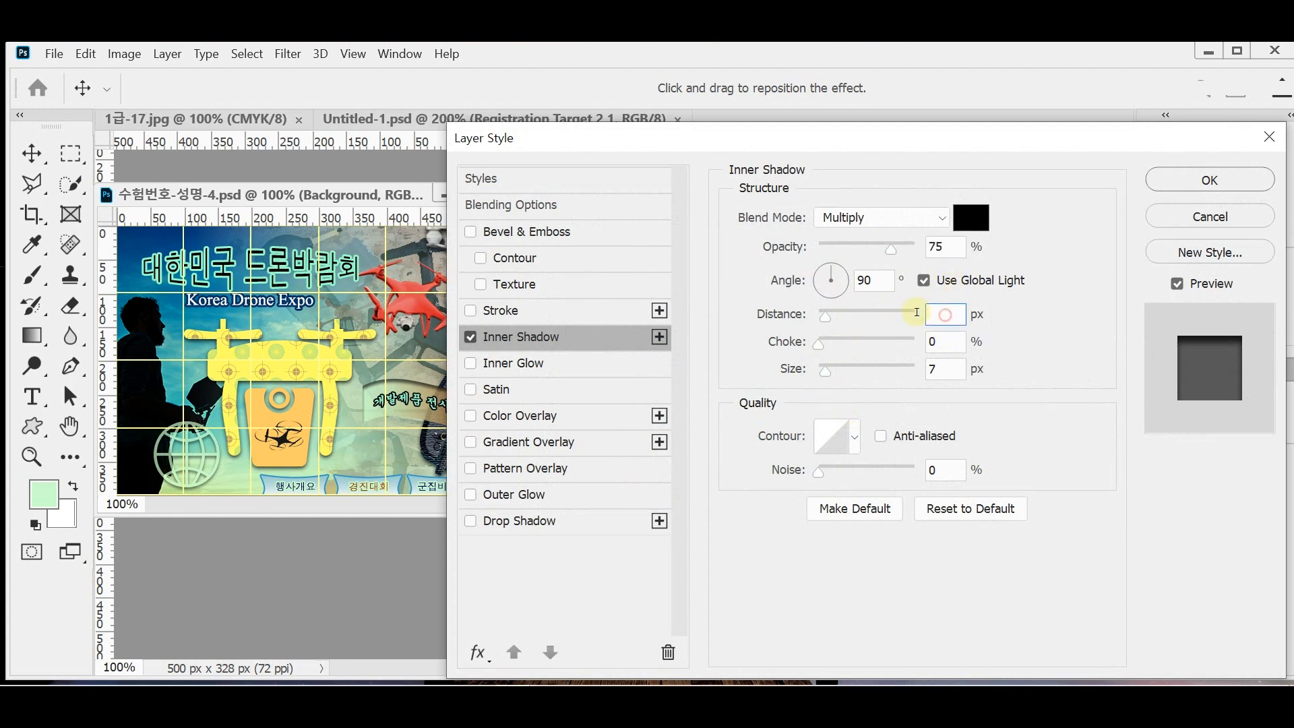
pyautogui.write('5')
pyautogui.click(947, 369)
pyautogui.write('5')
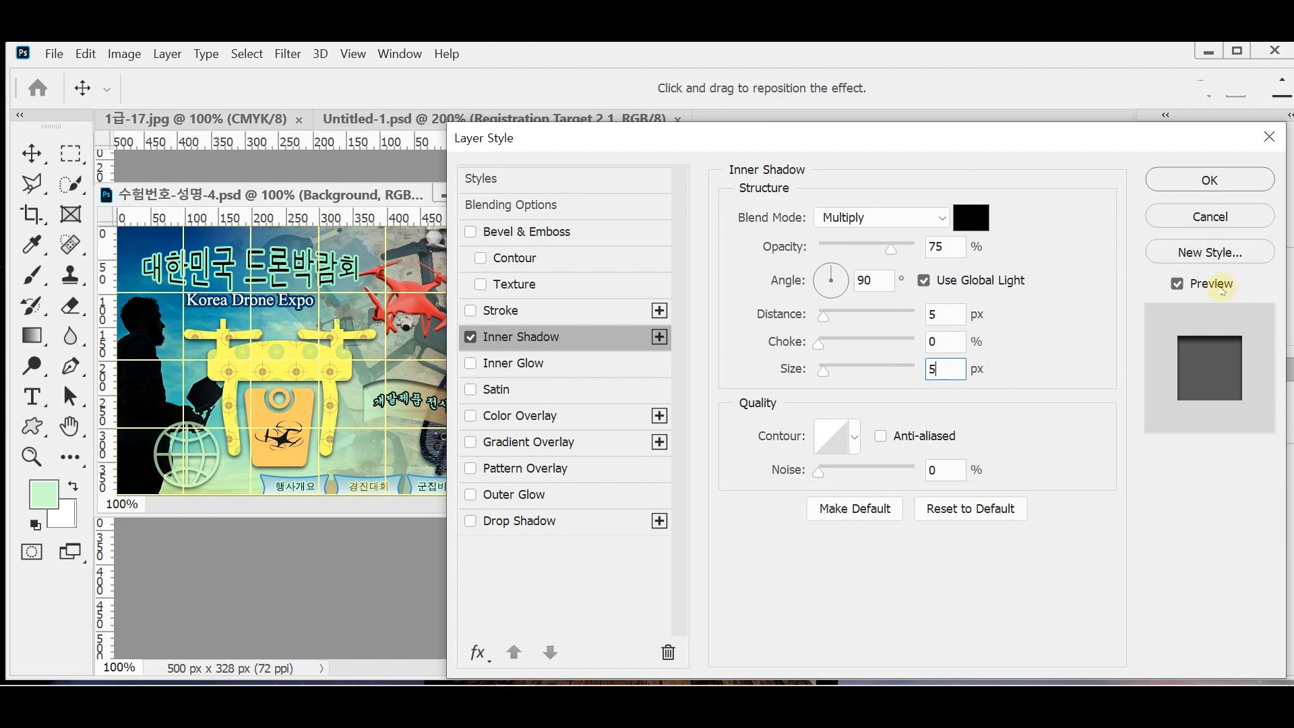
# Add a Gradient Overlay to the flag and set the gradient's starting colour stop to #cfc
pyautogui.click(521, 445)
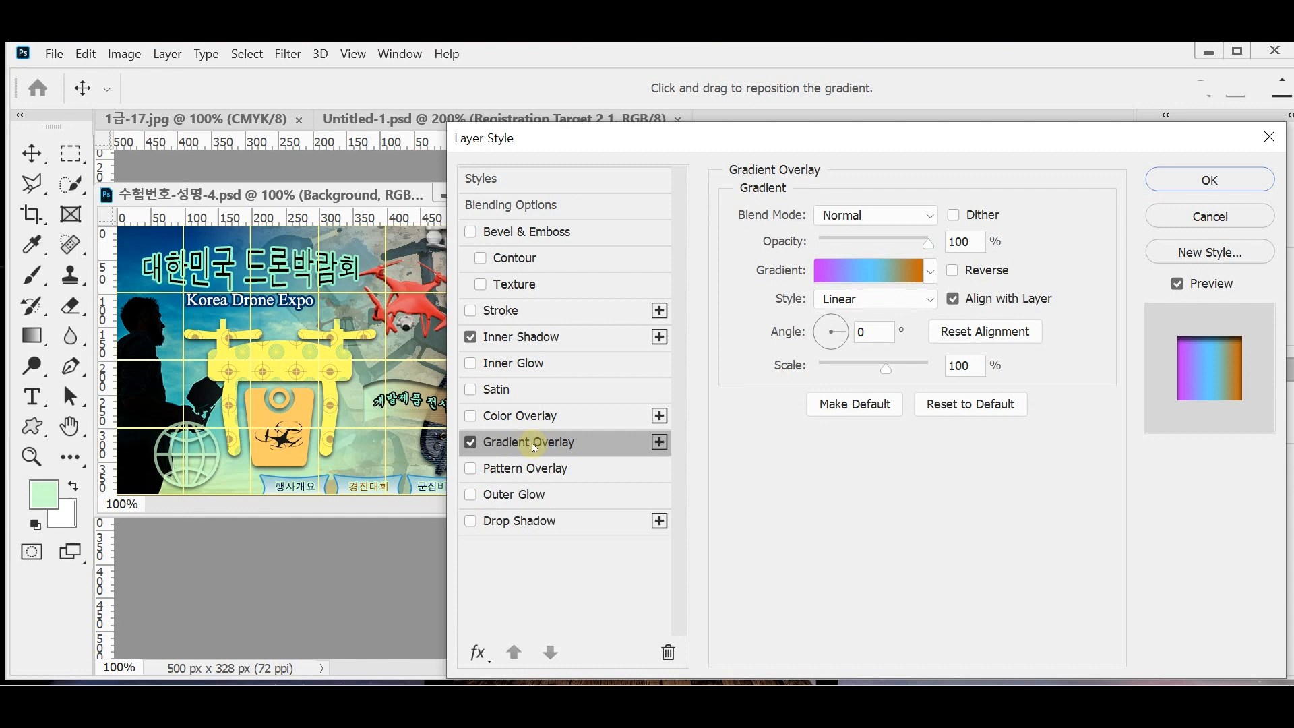
pyautogui.moveTo(802, 141); pyautogui.dragTo(898, 137)
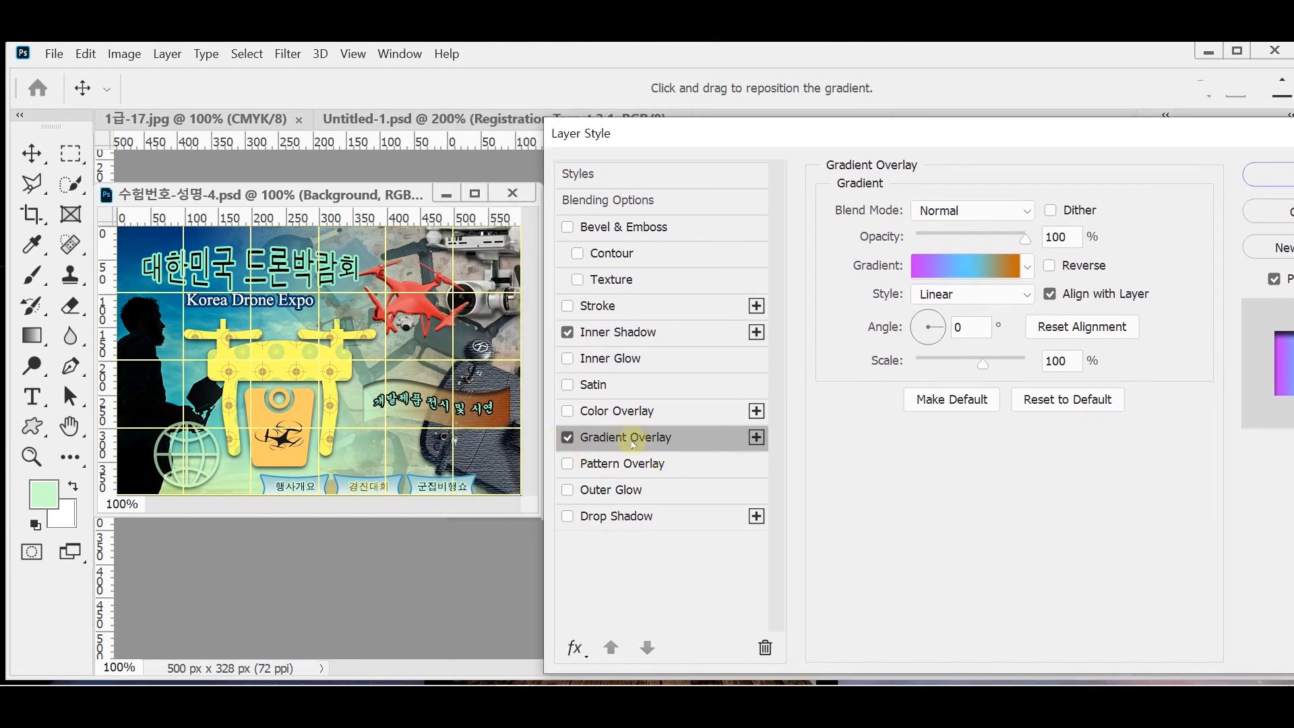
pyautogui.click(962, 271)
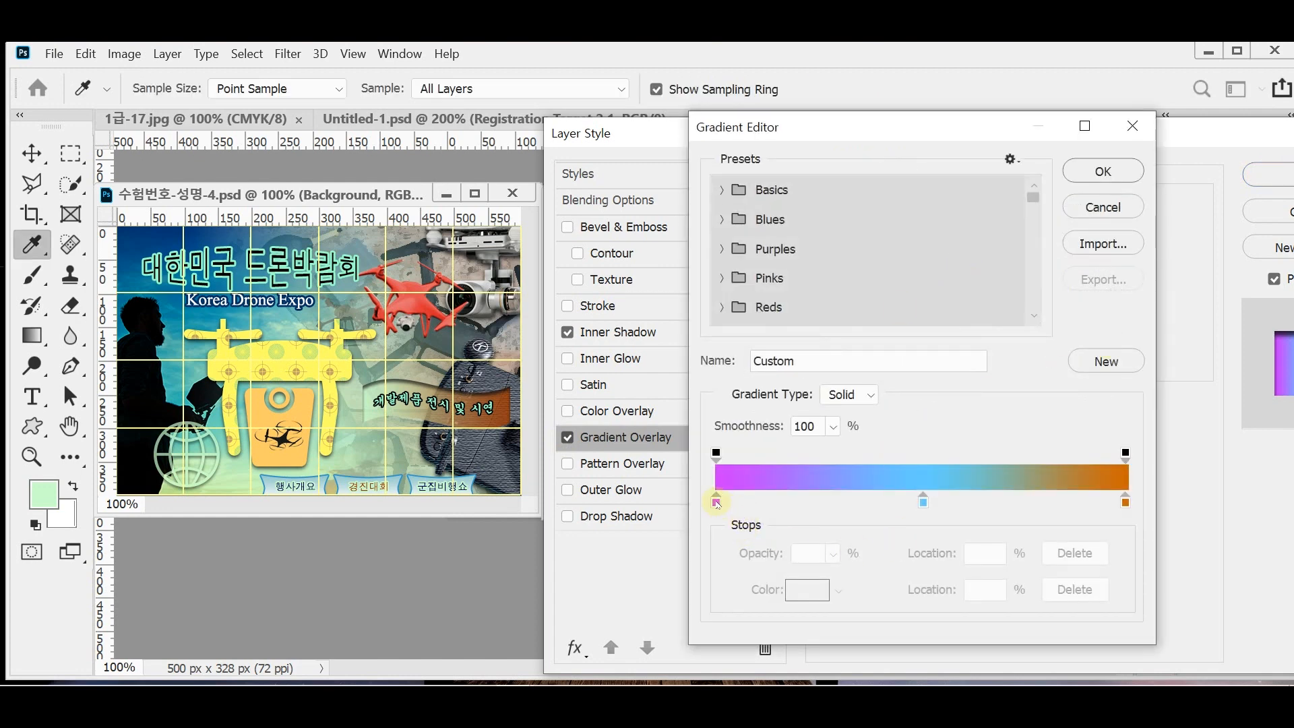
pyautogui.doubleClick(717, 503)
pyautogui.write('cfc')
pyautogui.click(976, 228)
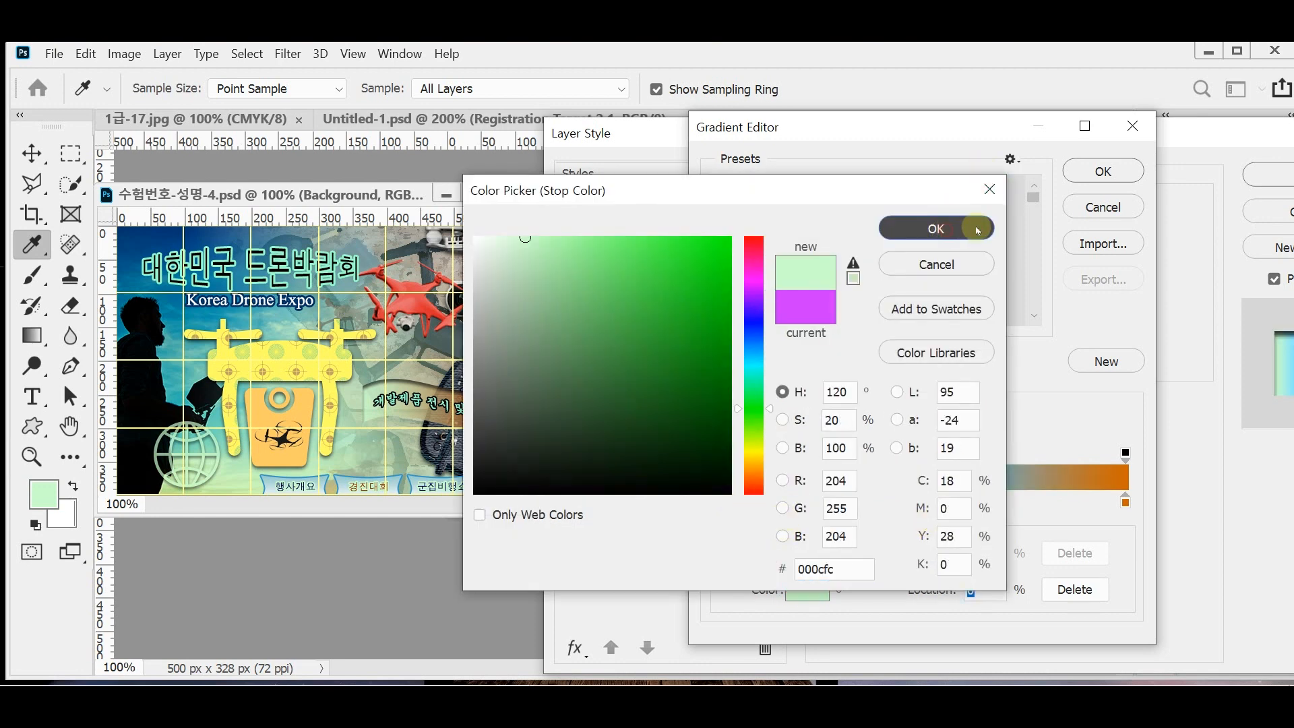
# Remove the gradient's middle stop, set its end stop to #930 and apply the layer style to the flag
pyautogui.moveTo(925, 503); pyautogui.dragTo(1036, 526)
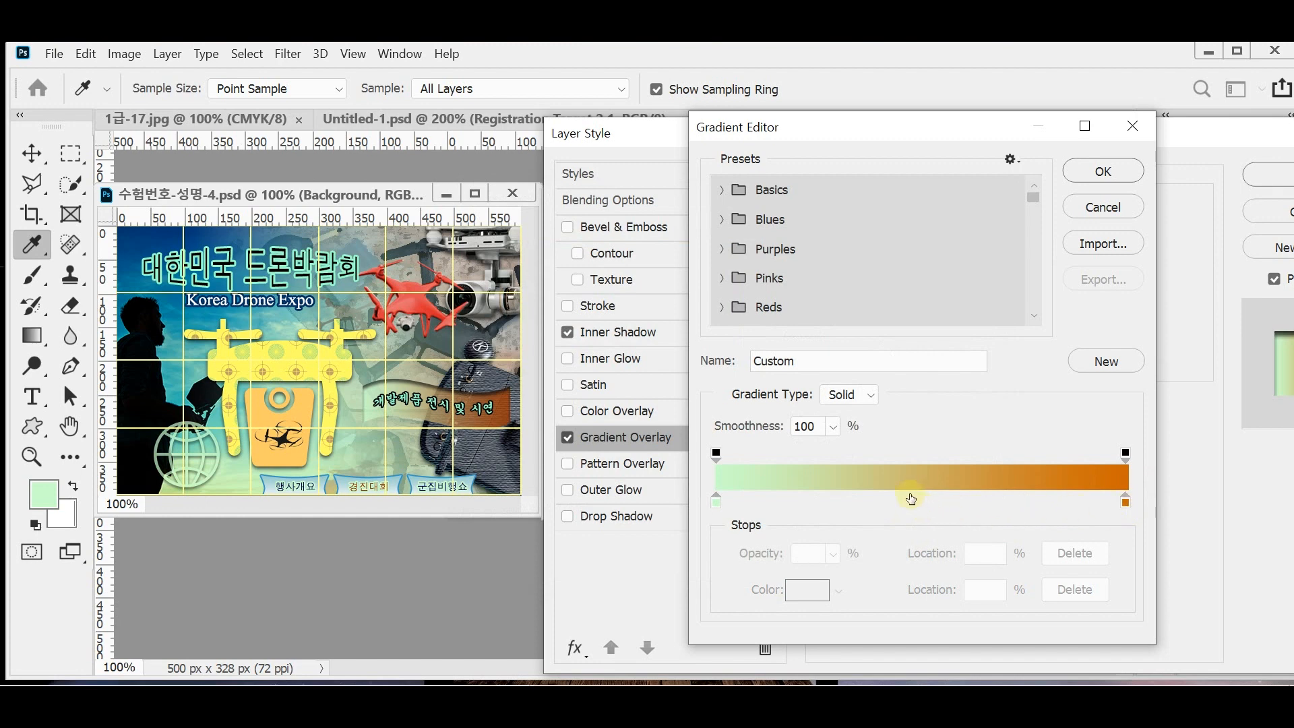
pyautogui.click(1125, 502)
pyautogui.doubleClick(1126, 503)
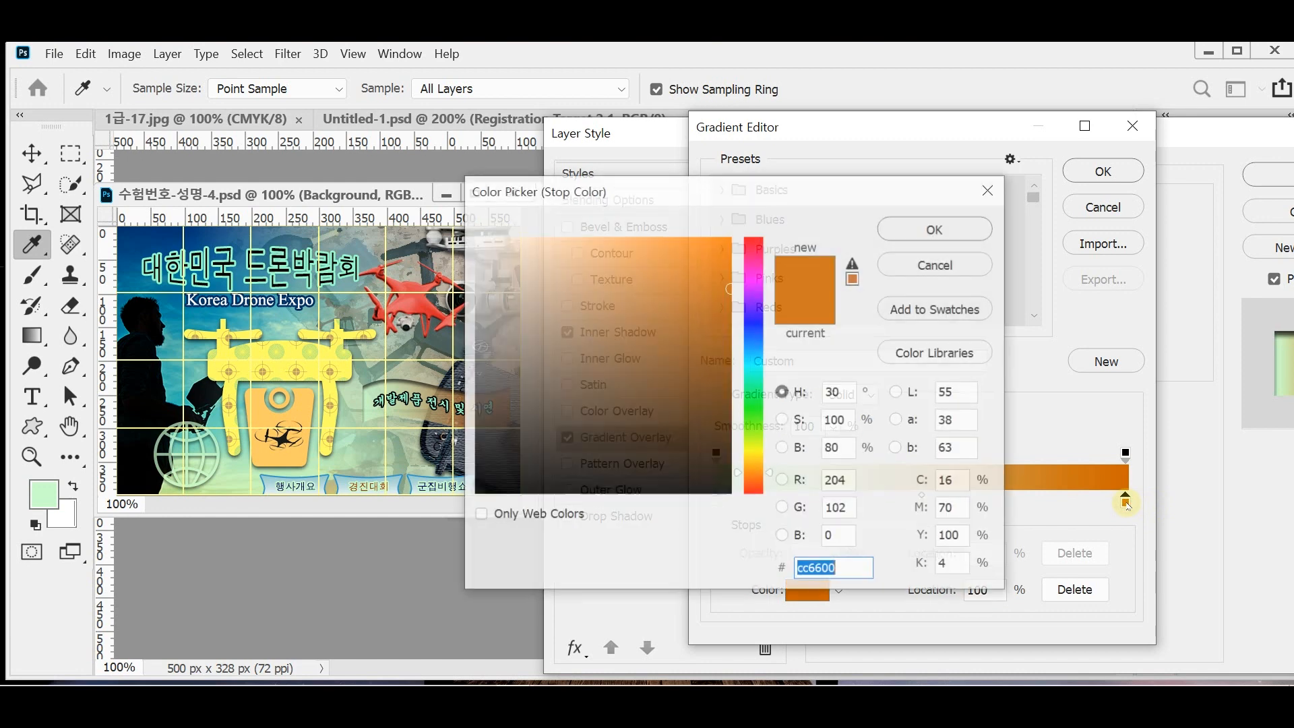
pyautogui.write('930')
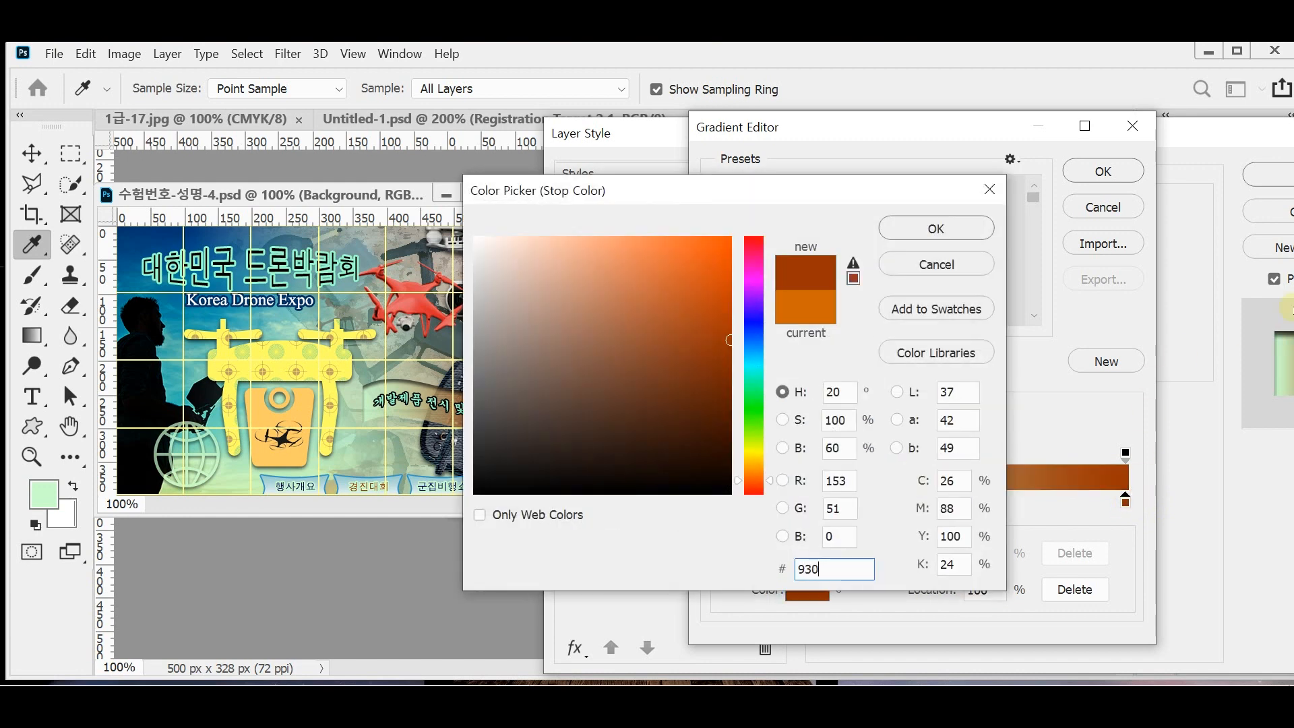
pyautogui.click(962, 235)
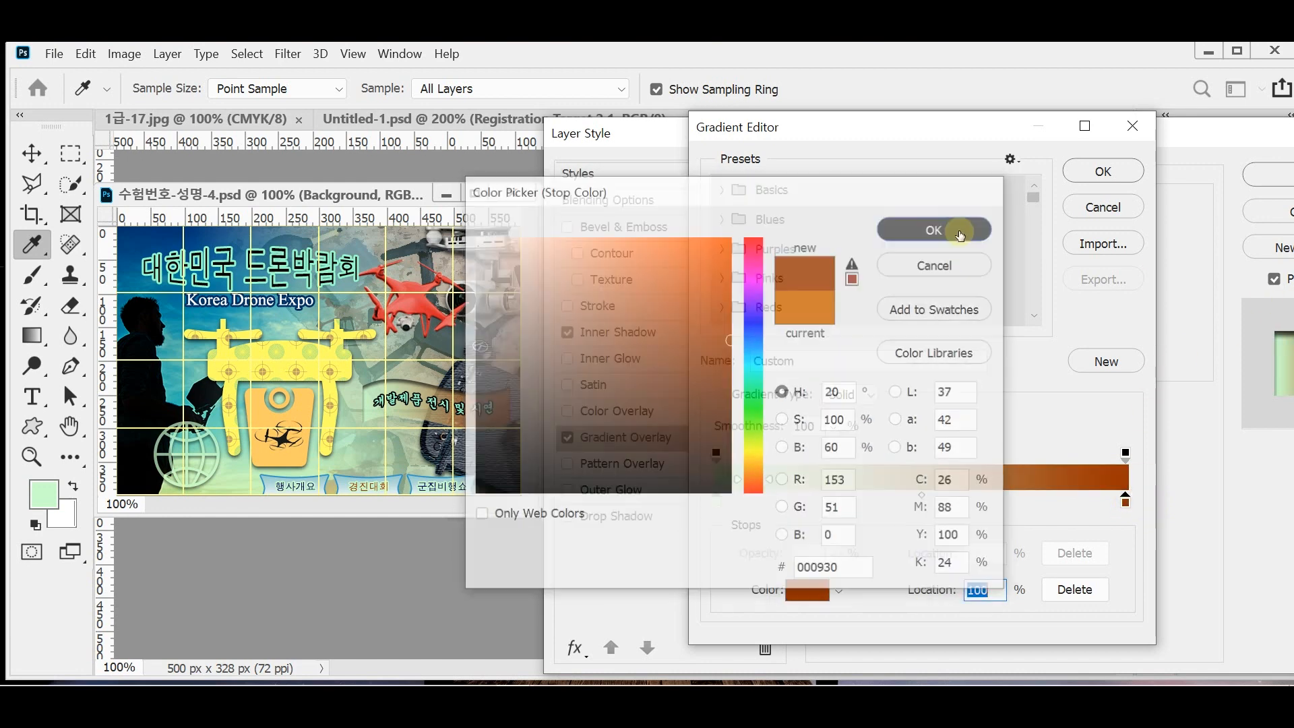
pyautogui.click(1102, 172)
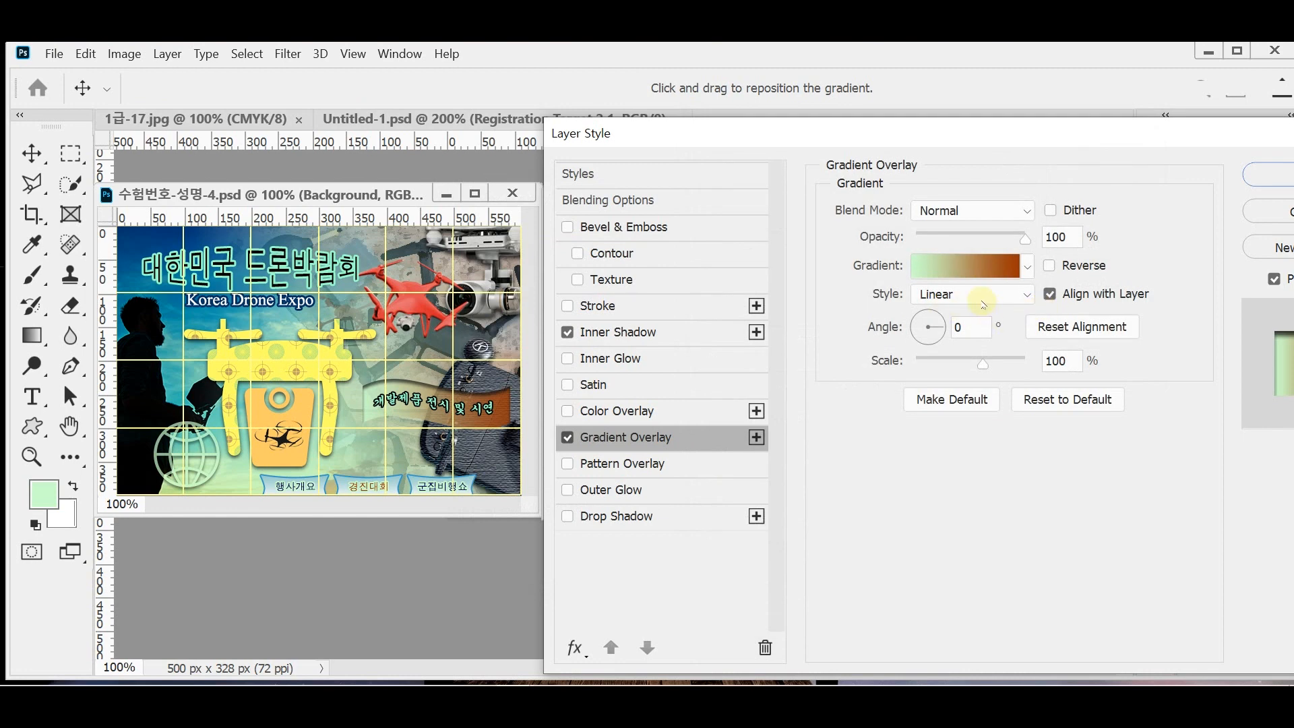
pyautogui.moveTo(831, 137); pyautogui.dragTo(769, 458)
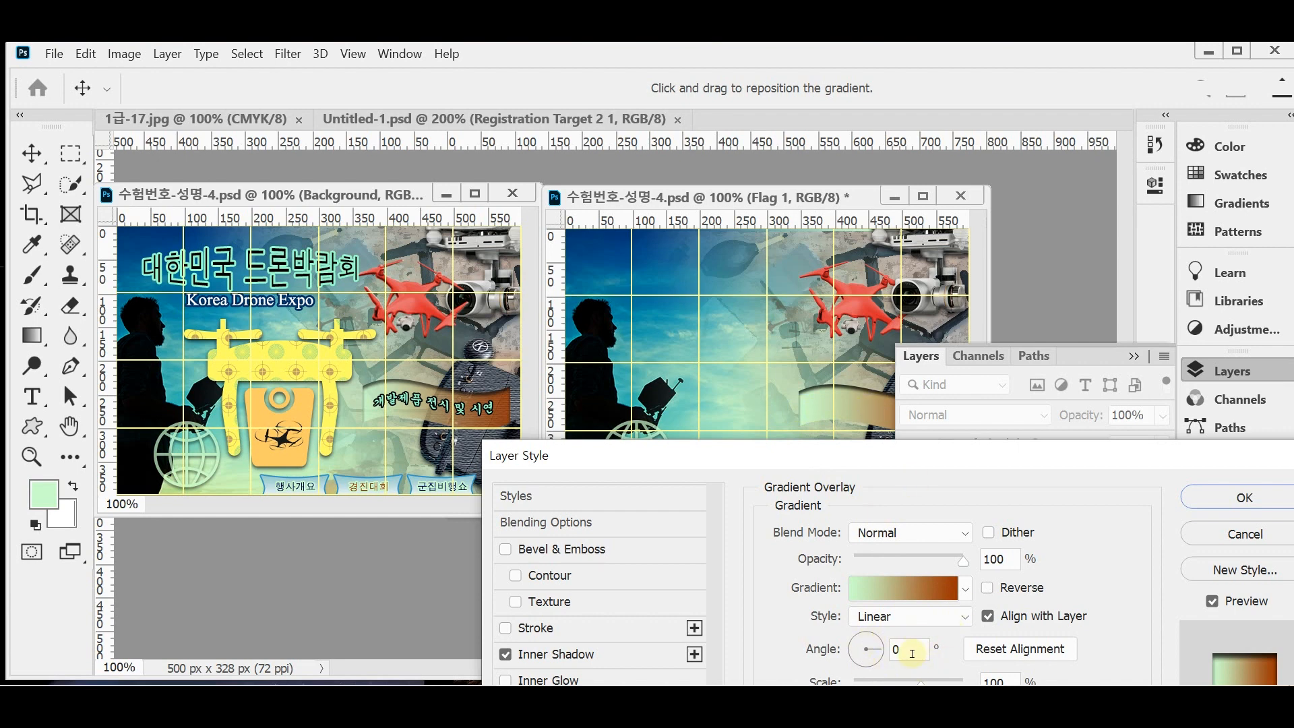
pyautogui.click(1221, 502)
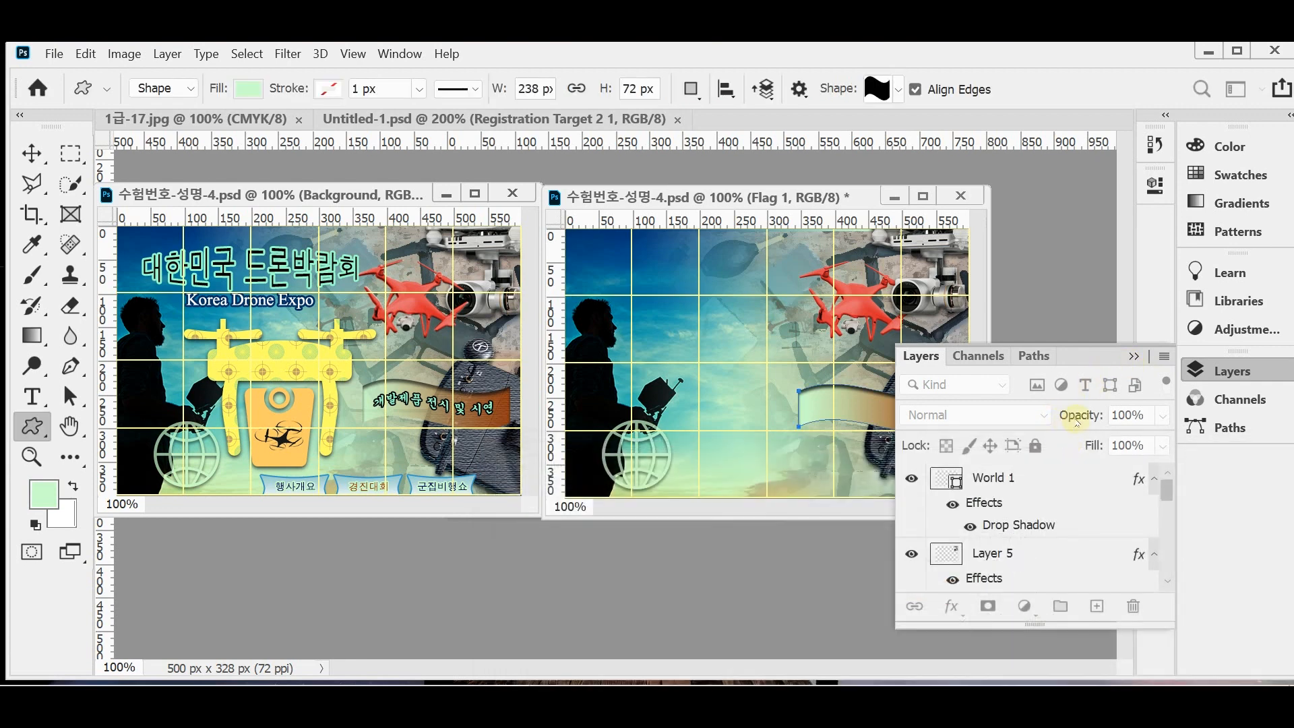
# Set the flag layer's opacity to 80% and save the document
pyautogui.click(1077, 421)
pyautogui.write('80')
pyautogui.press('Return')
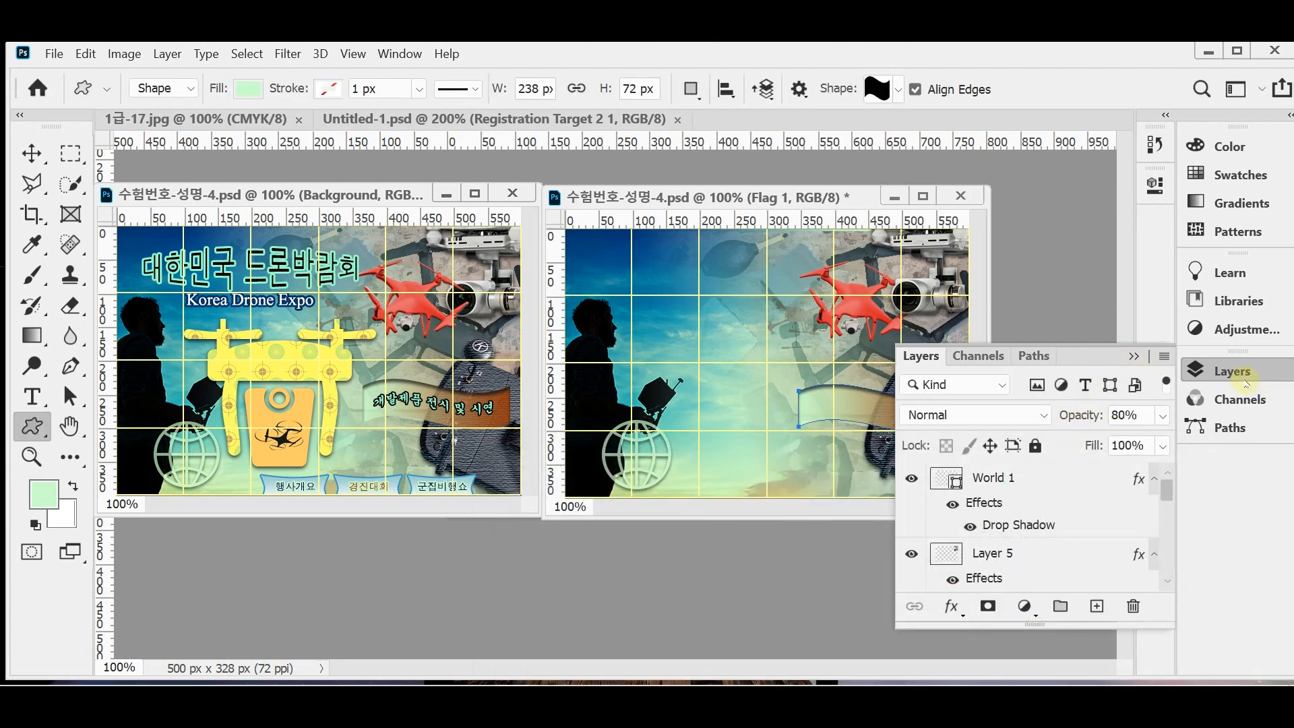
pyautogui.hotkey('ctrl', 's')
pyautogui.click(1234, 369)
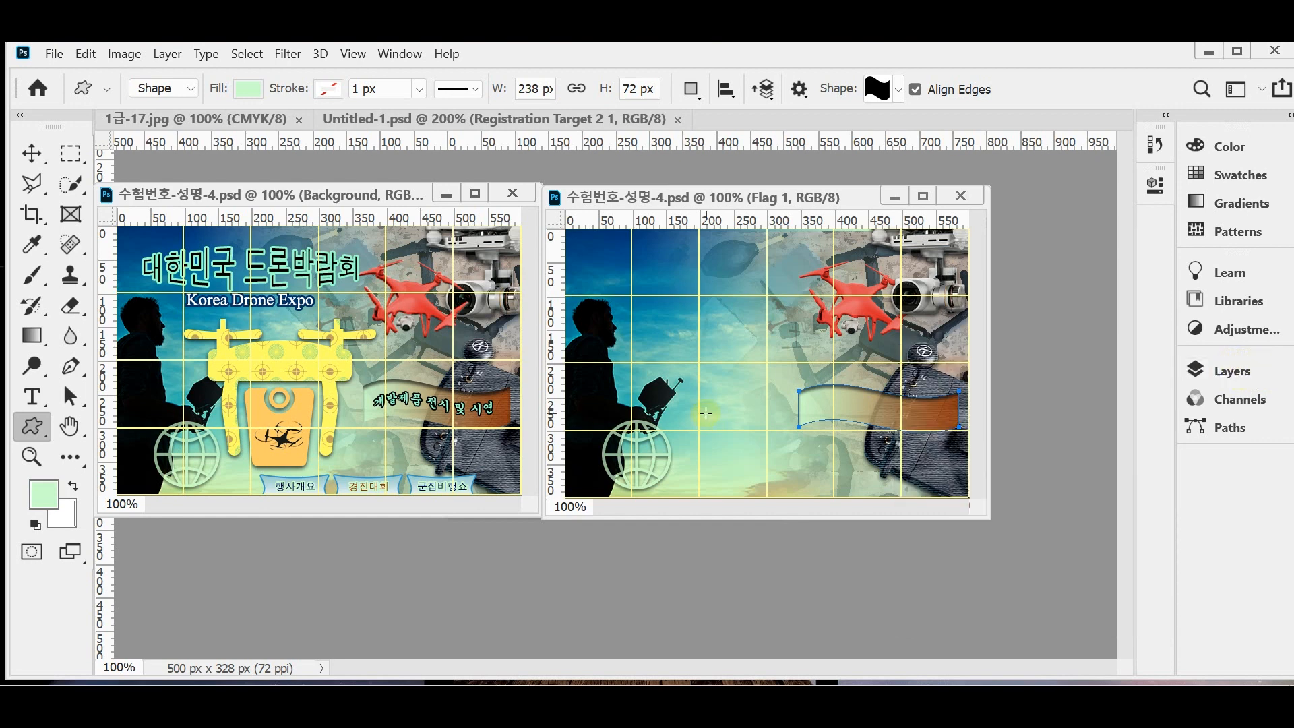
# Choose the four-cornered banner with curved edges from the legacy Banners and Awards shapes as the custom shape
pyautogui.click(291, 485)
pyautogui.scroll(1, 382, 469)
pyautogui.moveTo(381, 450); pyautogui.dragTo(403, 367)
pyautogui.moveTo(541, 507); pyautogui.dragTo(679, 510)
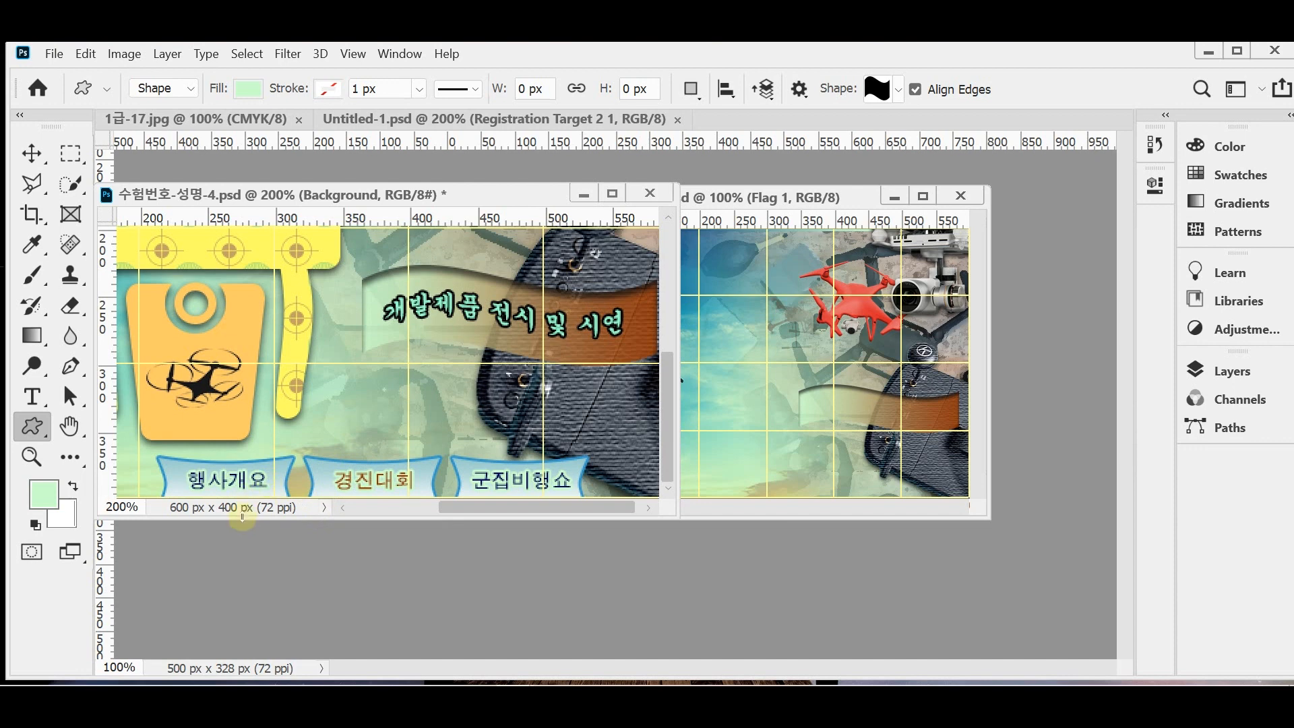
pyautogui.moveTo(242, 517); pyautogui.dragTo(242, 530)
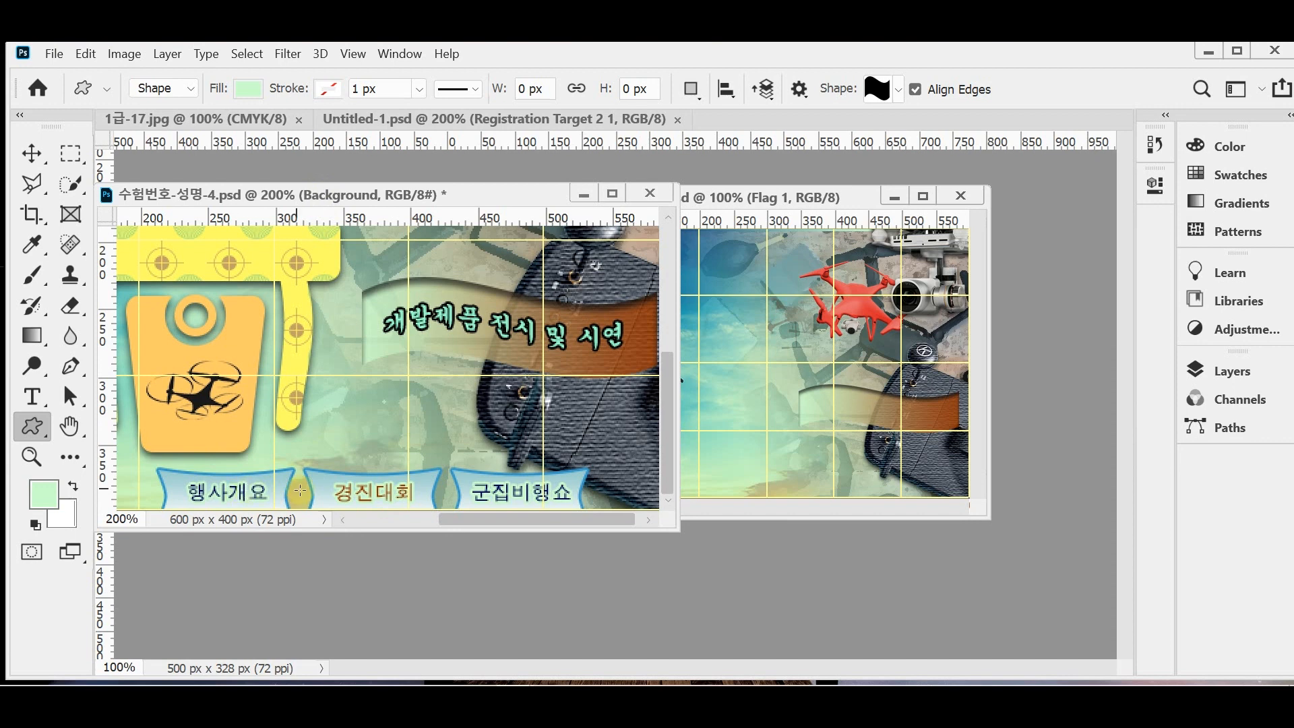
pyautogui.click(699, 197)
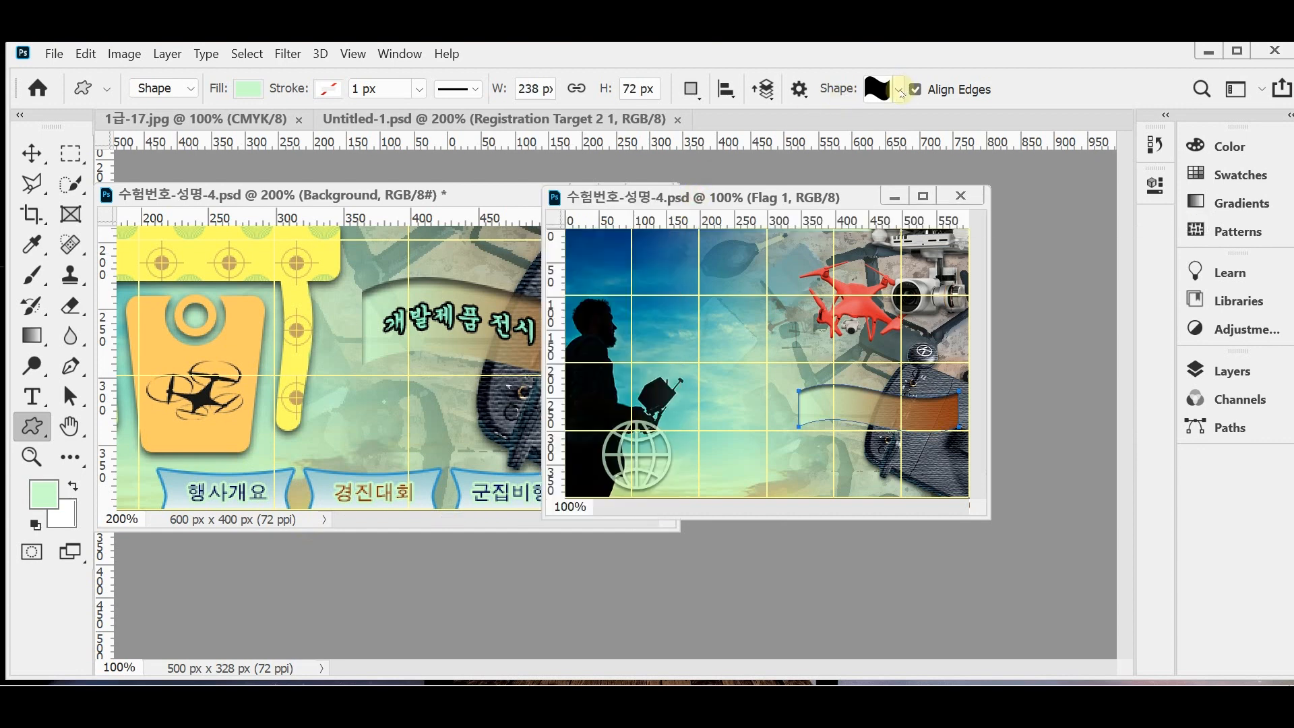
pyautogui.click(899, 90)
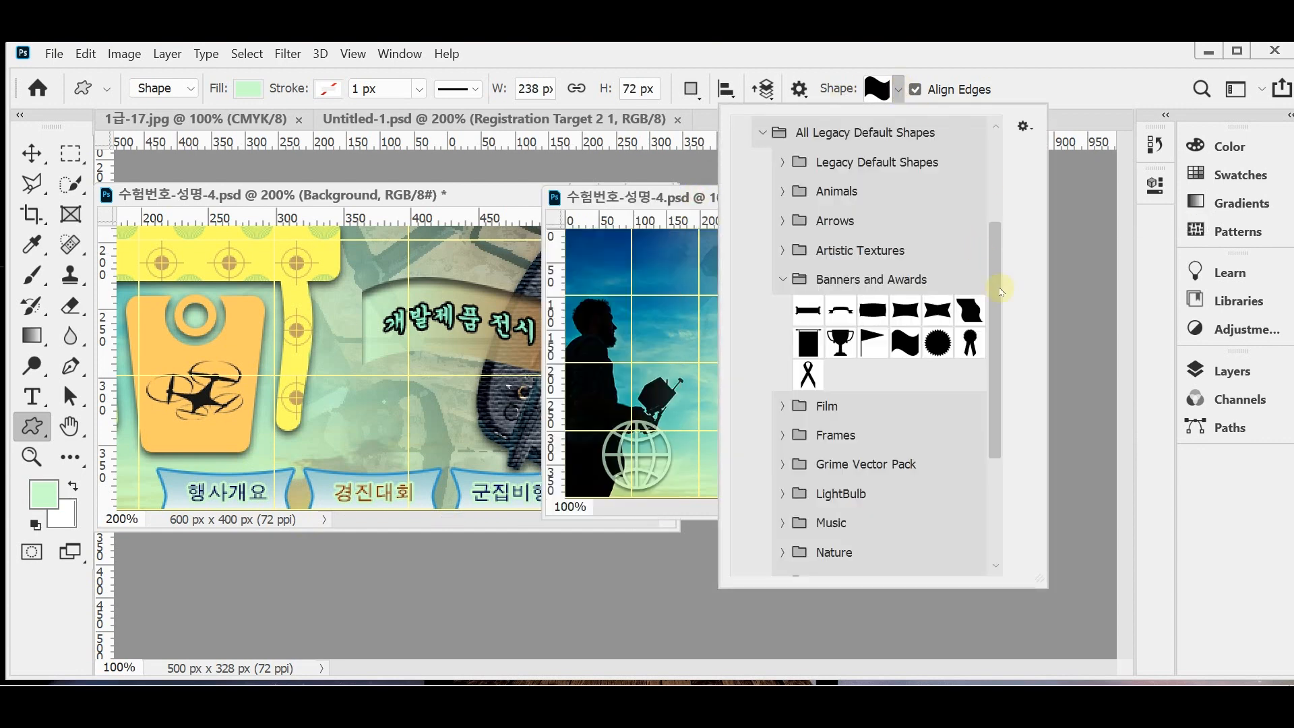
pyautogui.click(904, 316)
pyautogui.click(831, 58)
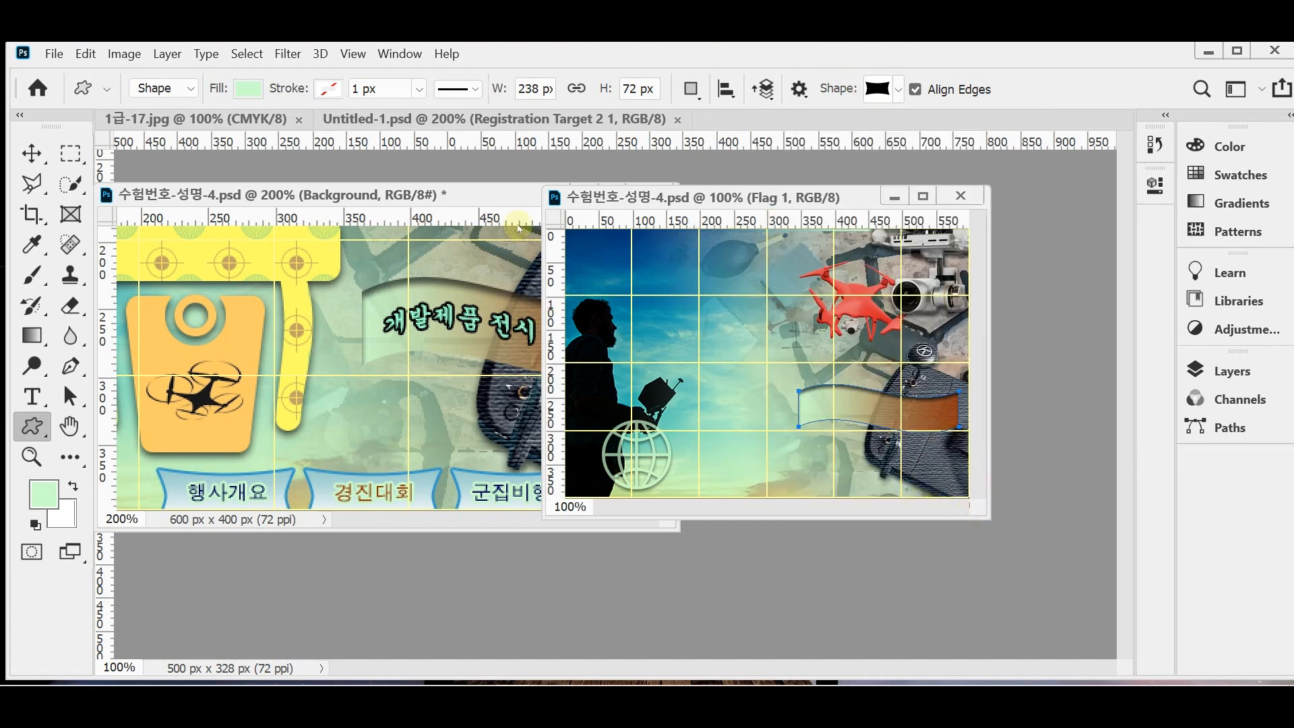
# Draw the banner about 100 × 38 px at the image's lower edge, below the flag's left end
pyautogui.moveTo(725, 197); pyautogui.dragTo(797, 202)
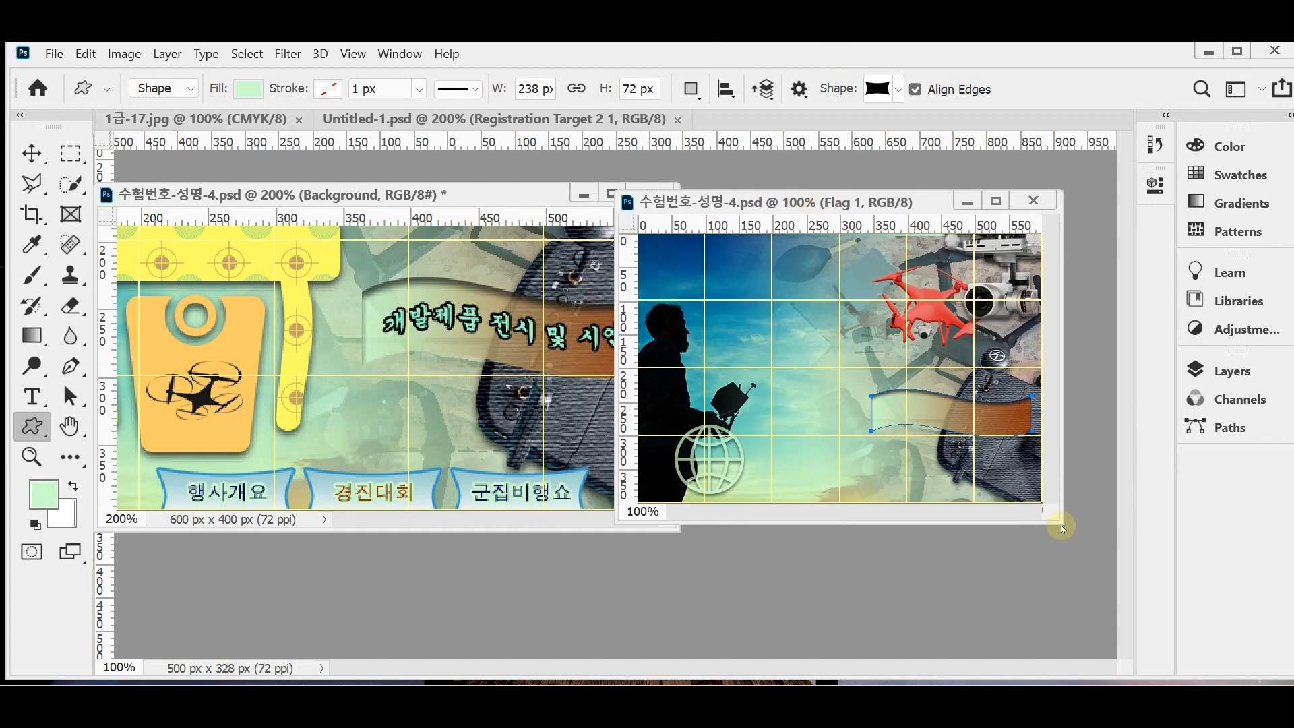
pyautogui.keyDown('ctrl'); pyautogui.click(971, 468); pyautogui.keyUp('ctrl')
pyautogui.moveTo(917, 466); pyautogui.dragTo(949, 414)
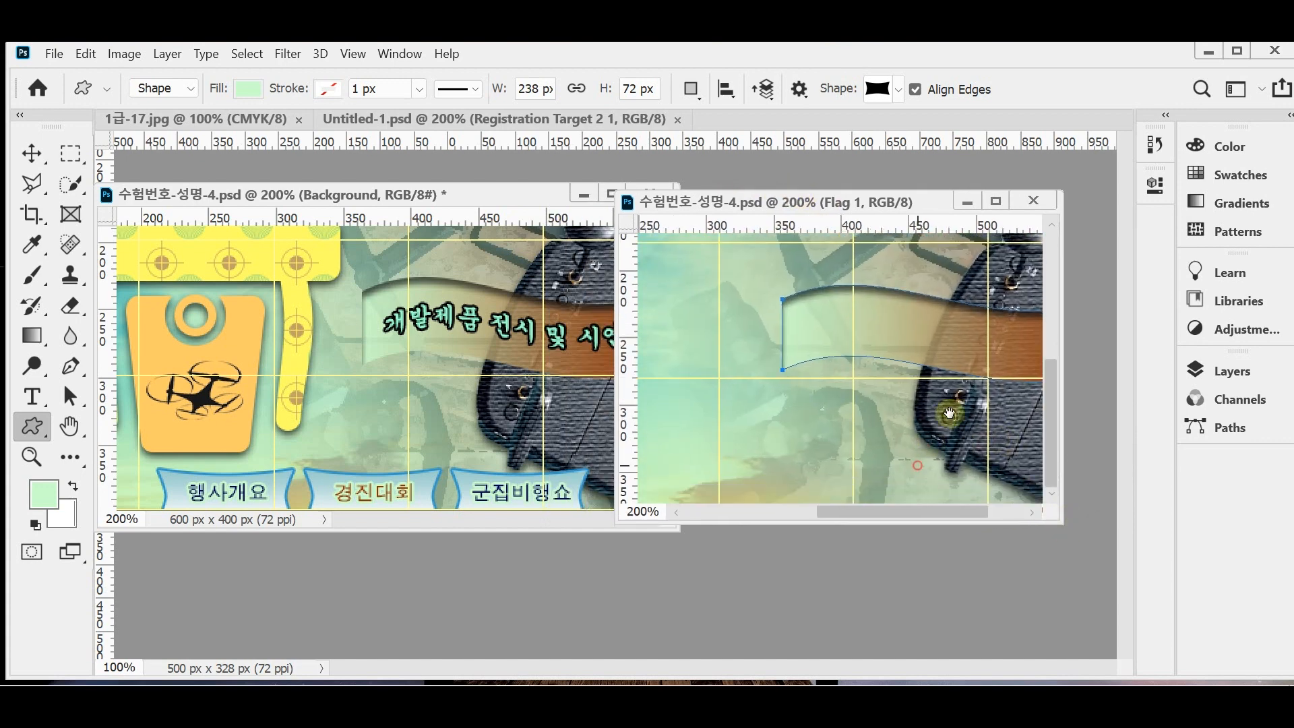
pyautogui.moveTo(1063, 468); pyautogui.dragTo(1139, 470)
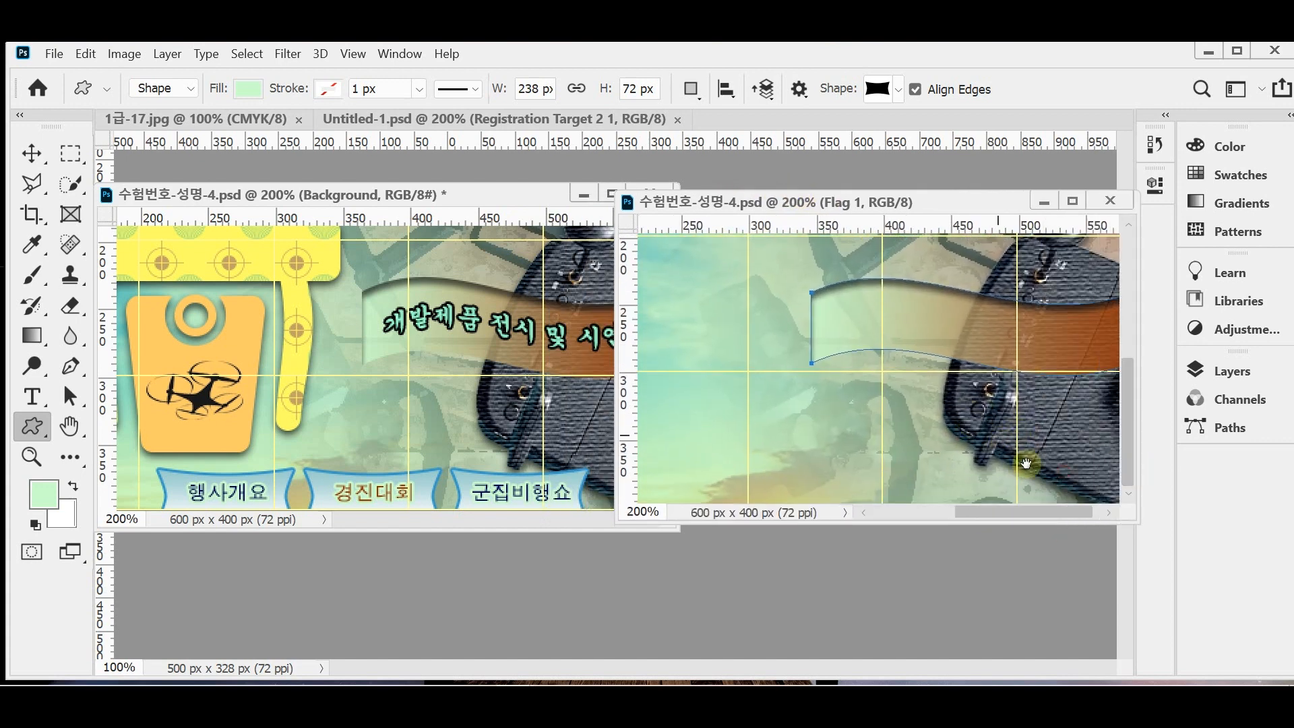
pyautogui.moveTo(1005, 443); pyautogui.dragTo(972, 439)
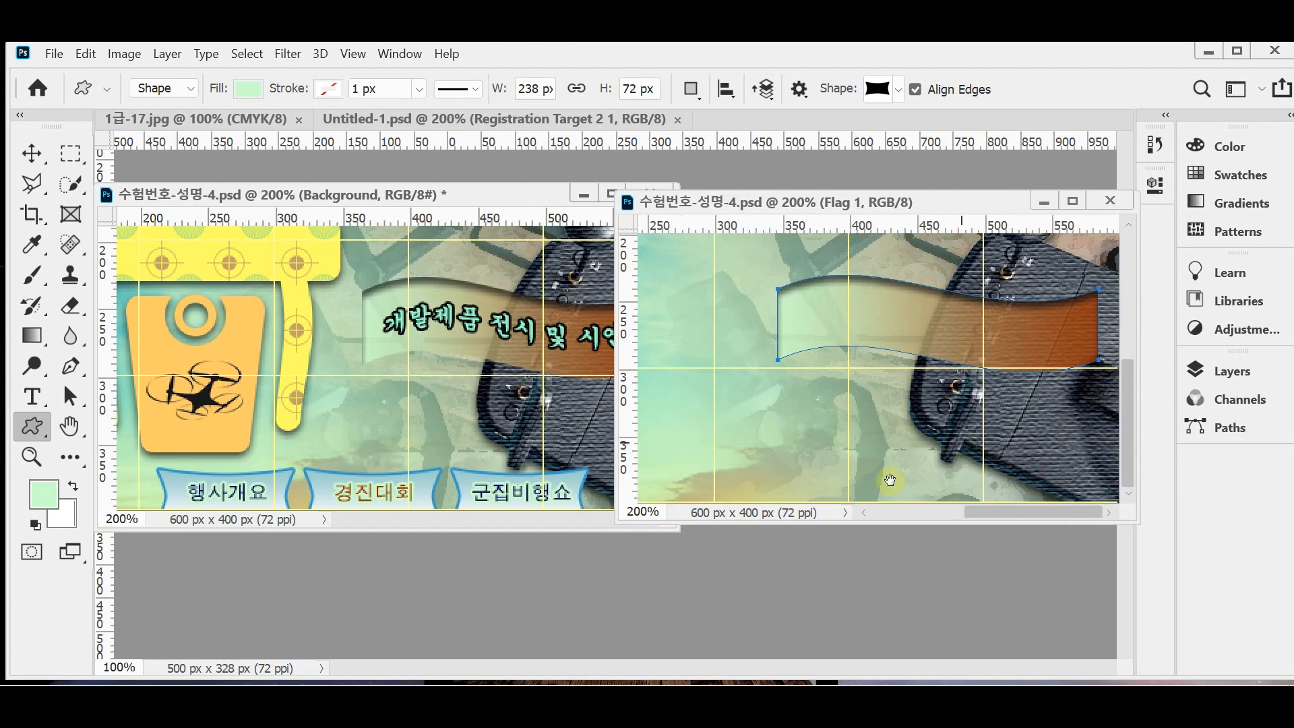
pyautogui.moveTo(740, 466); pyautogui.dragTo(872, 515)
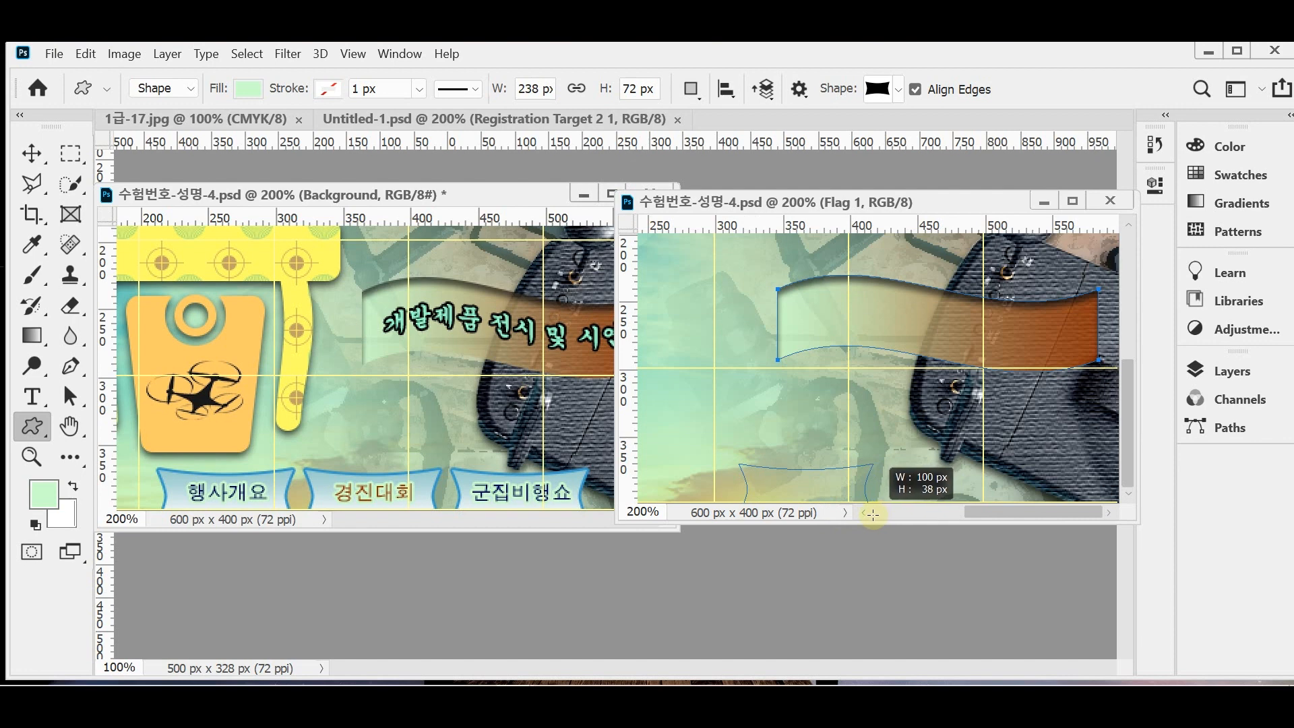
pyautogui.moveTo(873, 515); pyautogui.dragTo(833, 493)
pyautogui.press('s')
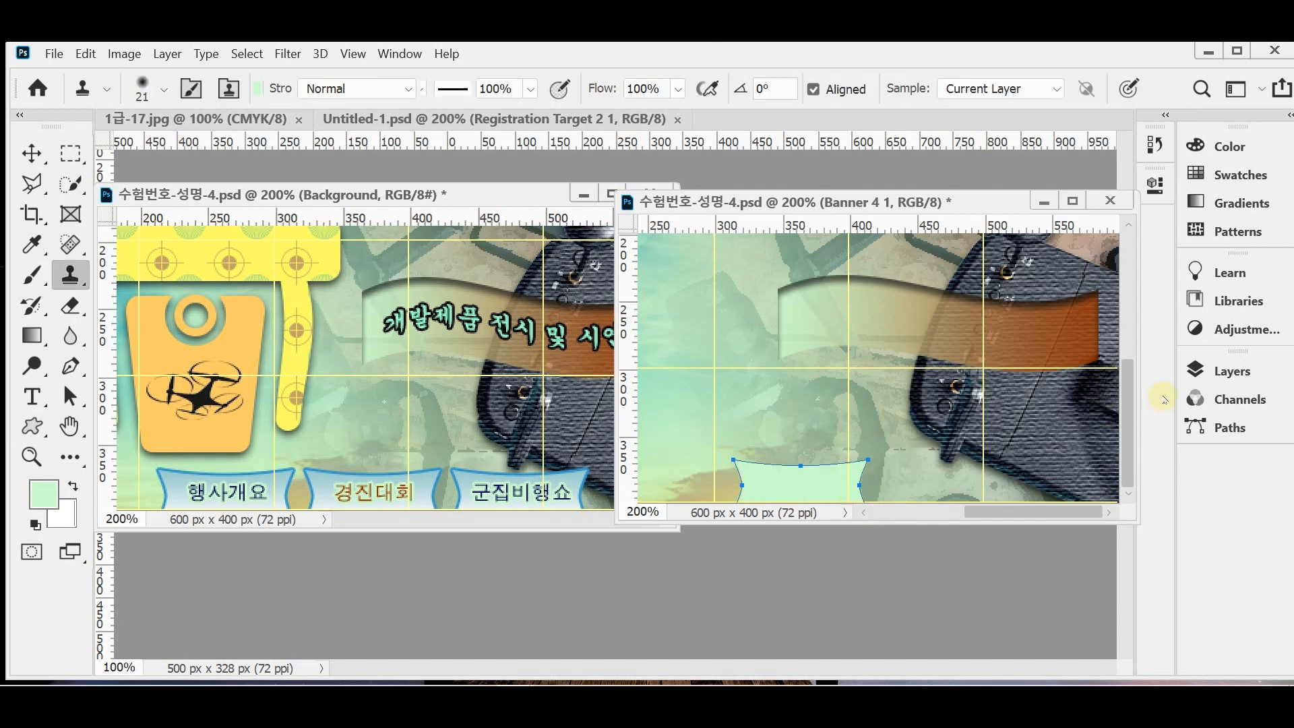
# Add a 2 px outside Stroke in #39c to the banner's layer and apply the style
pyautogui.click(1193, 371)
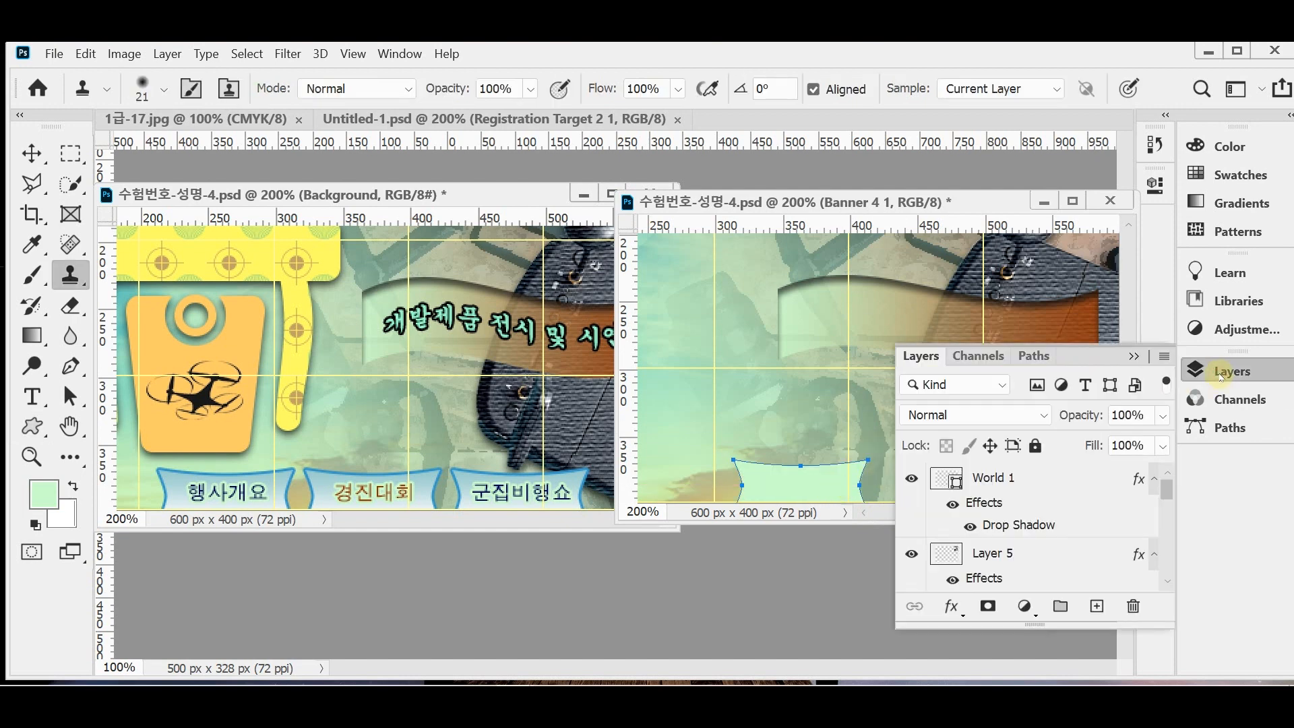
pyautogui.click(957, 611)
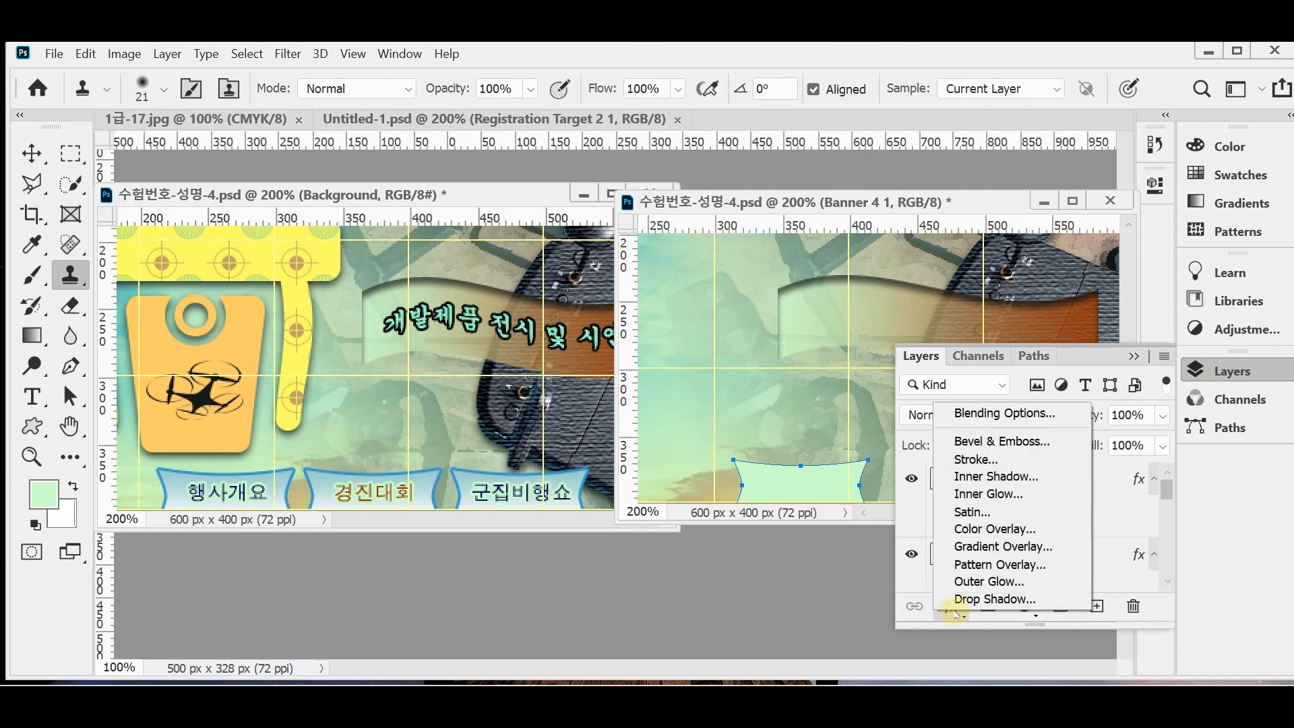
pyautogui.click(1040, 459)
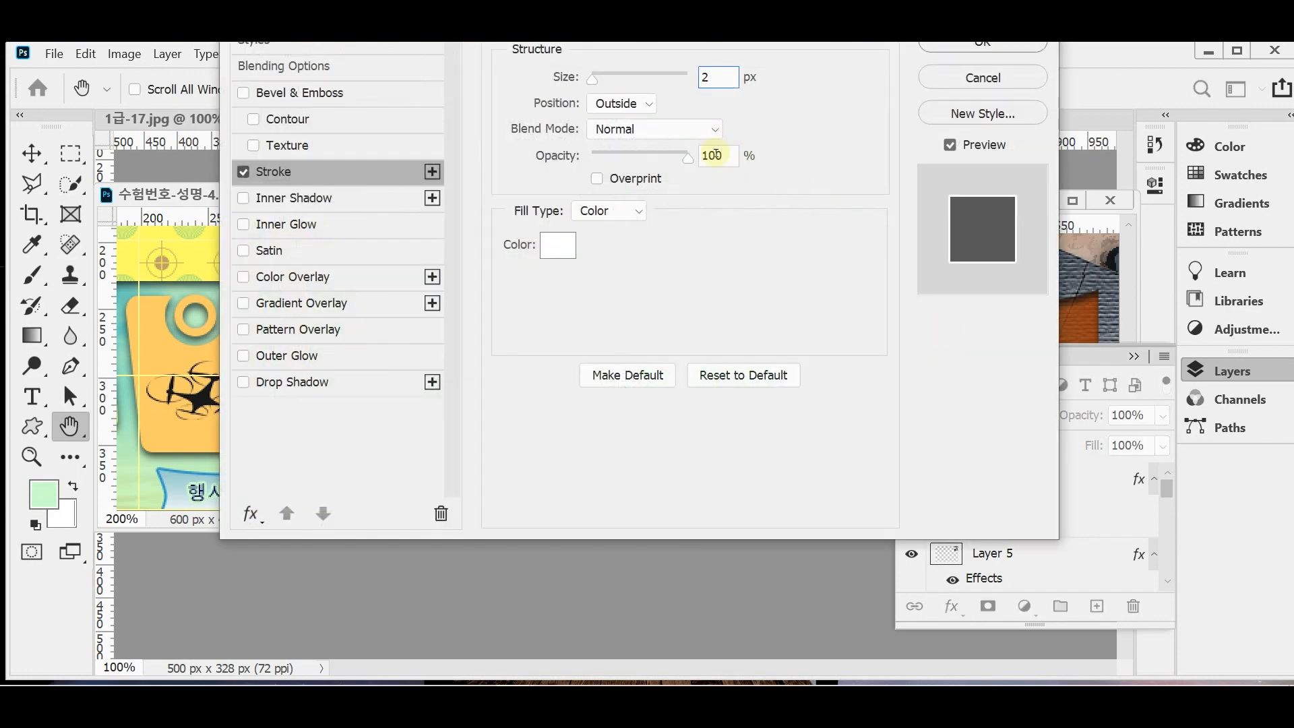
pyautogui.click(560, 245)
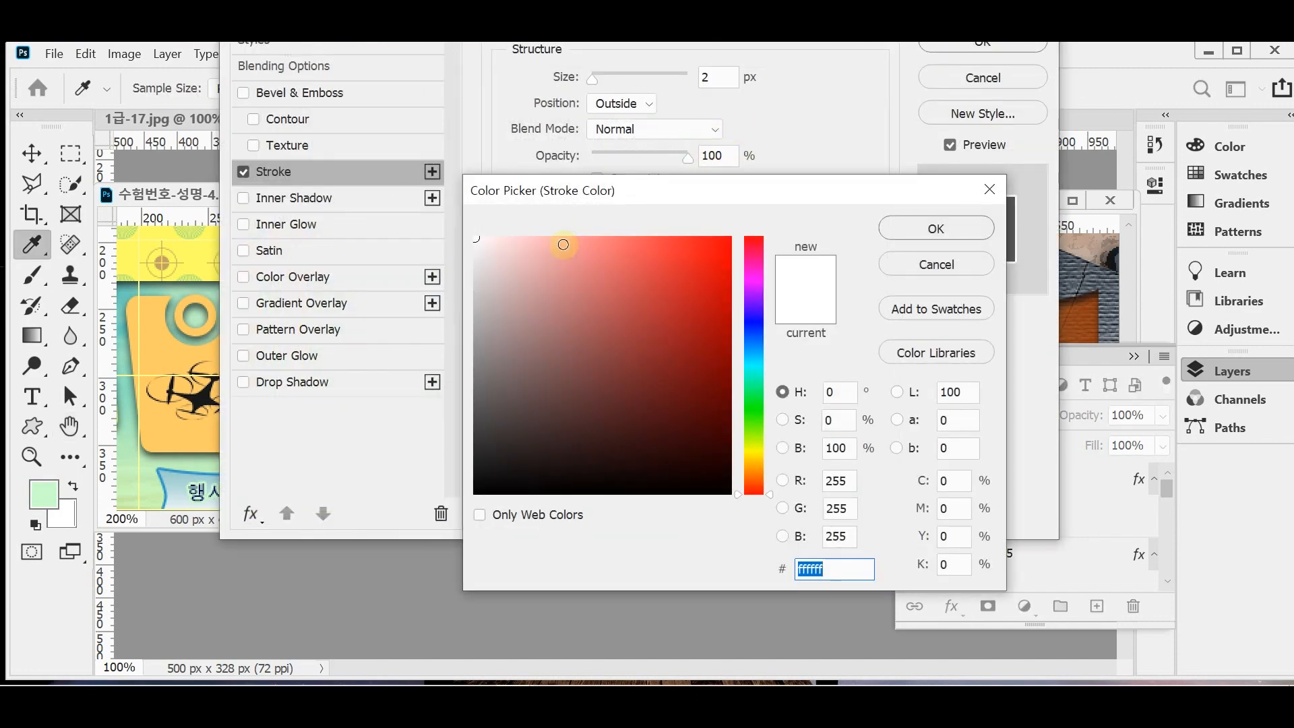
pyautogui.write('39c')
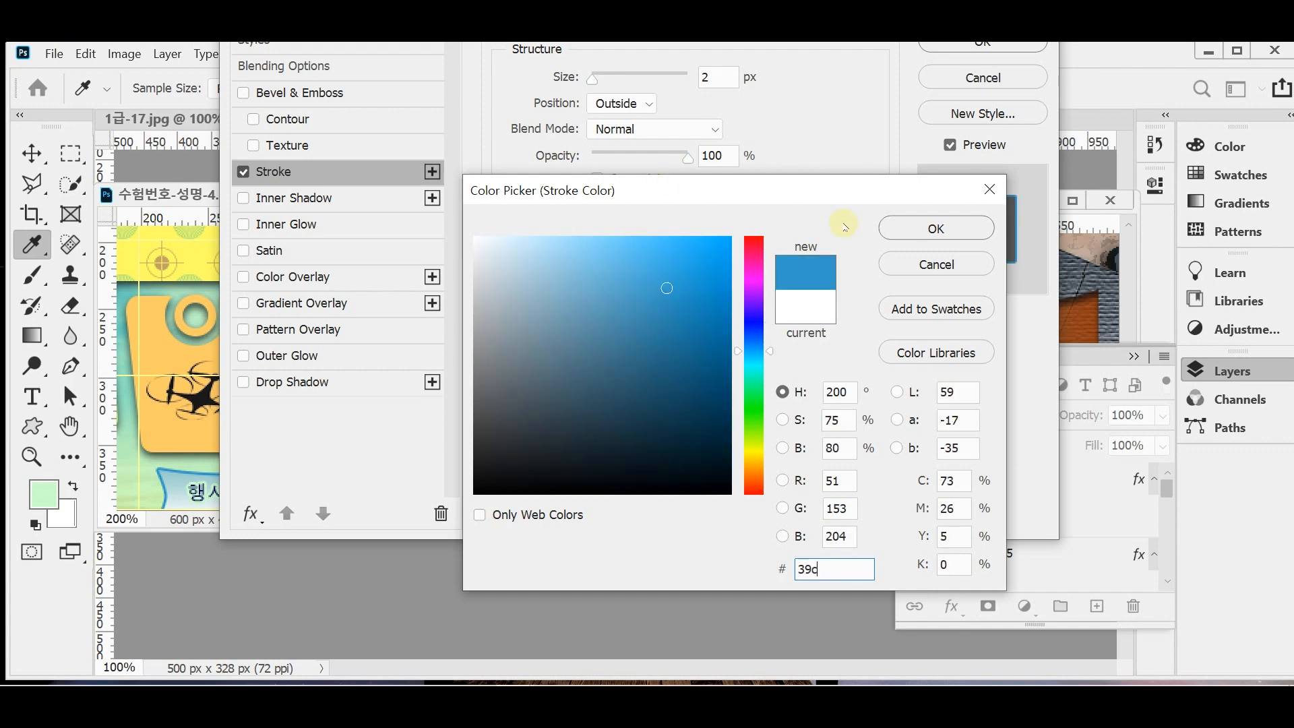
pyautogui.click(922, 232)
pyautogui.click(972, 45)
pyautogui.moveTo(970, 45); pyautogui.dragTo(992, 343)
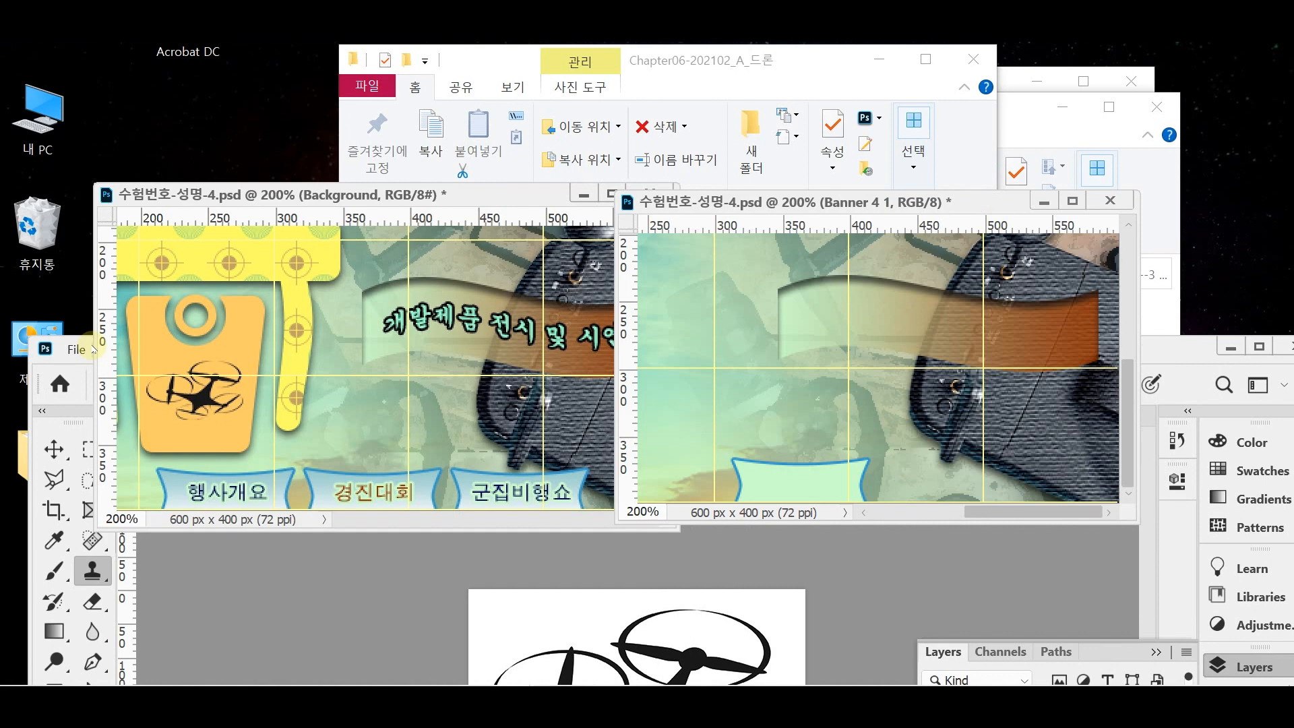
pyautogui.doubleClick(94, 349)
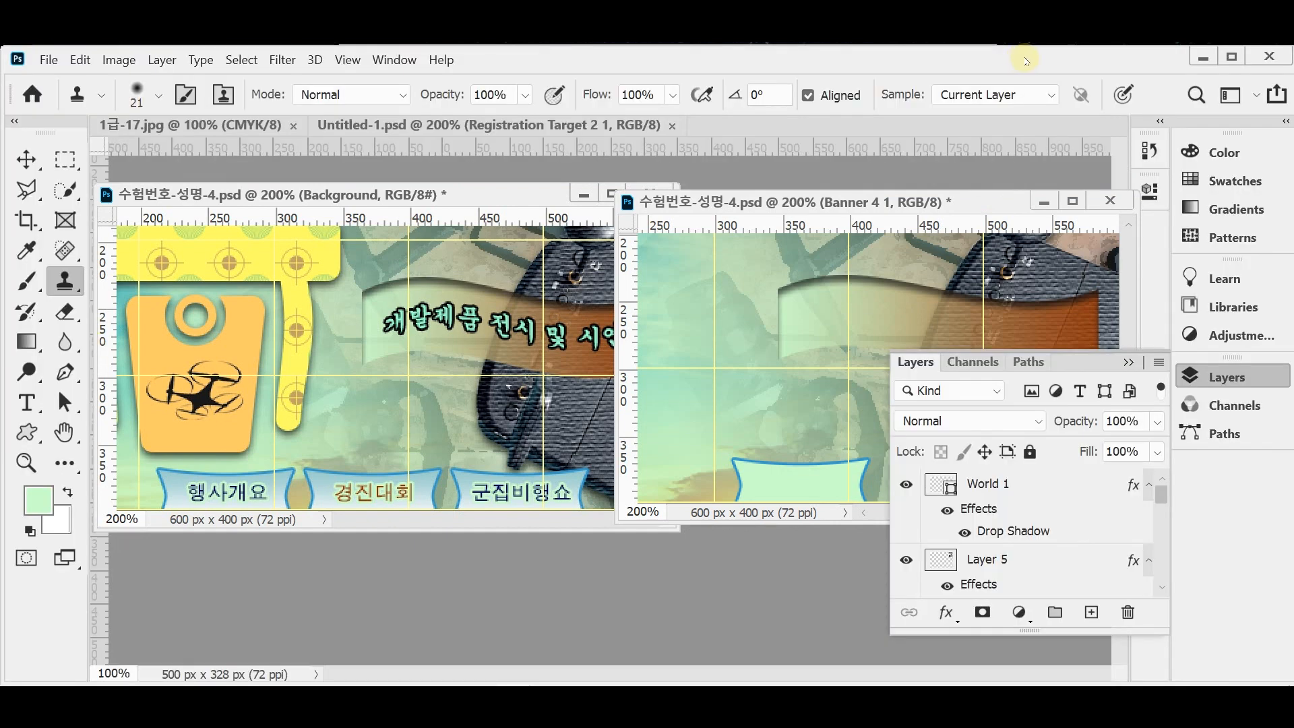
# Add a Gradient Overlay to the banner and set the gradient's starting colour stop to white
pyautogui.click(1227, 377)
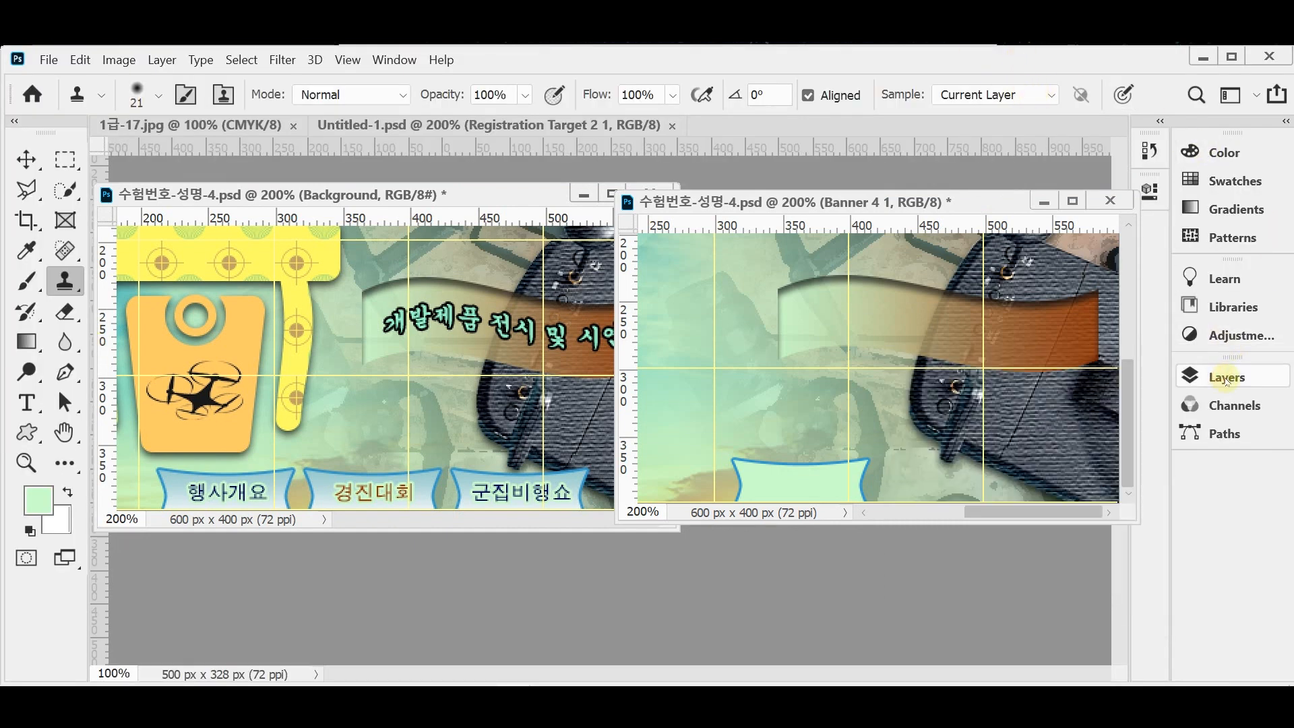
pyautogui.click(1226, 376)
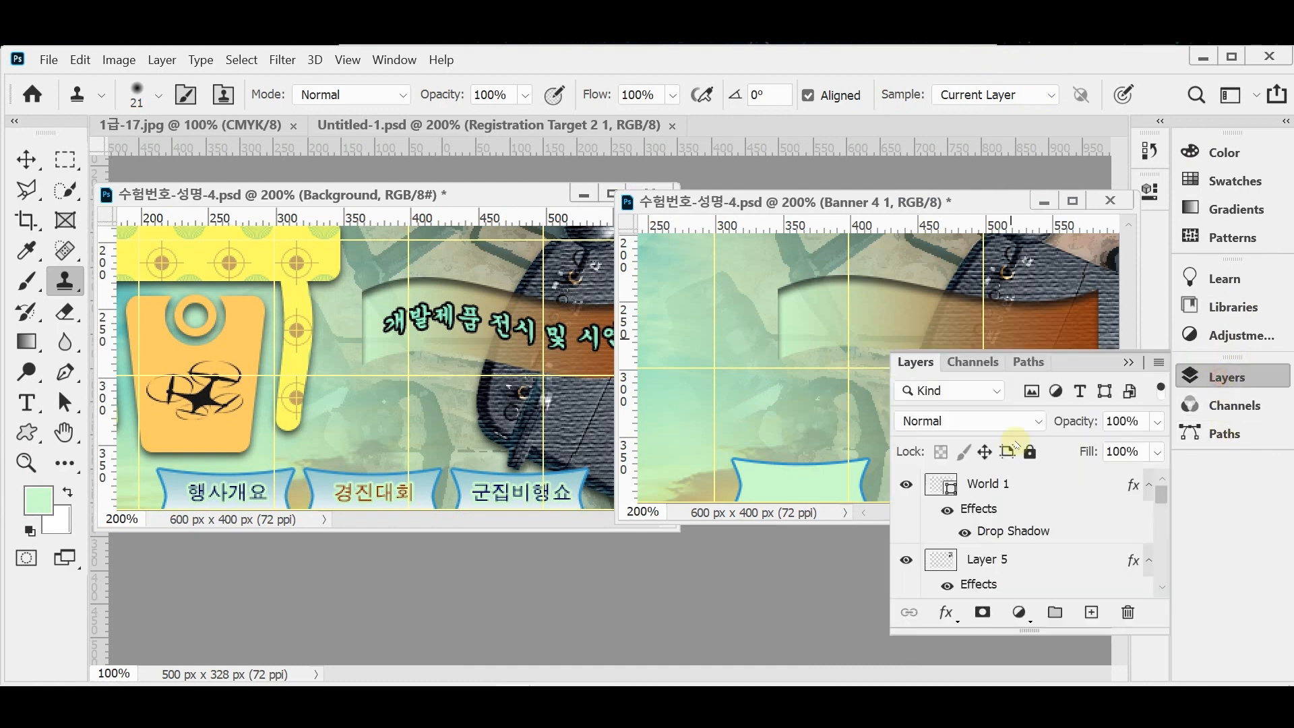
pyautogui.scroll(-5, 1031, 528)
pyautogui.scroll(3, 1039, 525)
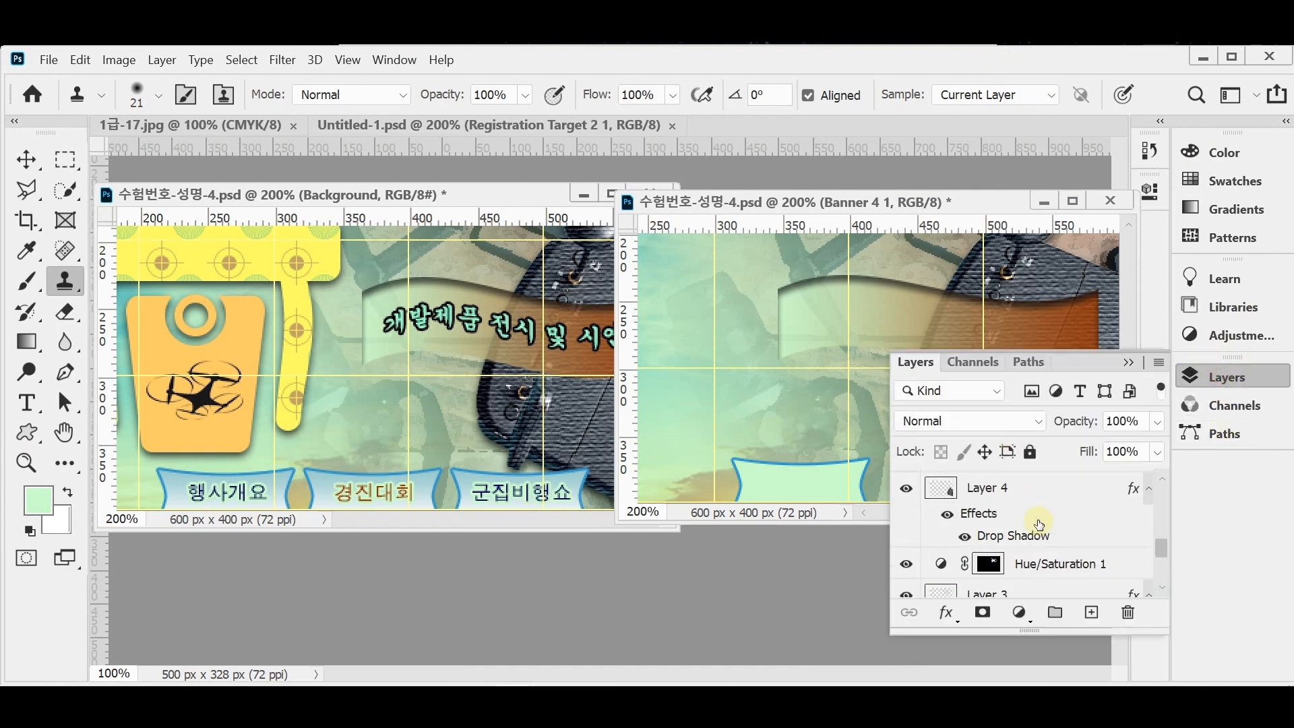
pyautogui.scroll(-4, 1039, 525)
pyautogui.click(951, 613)
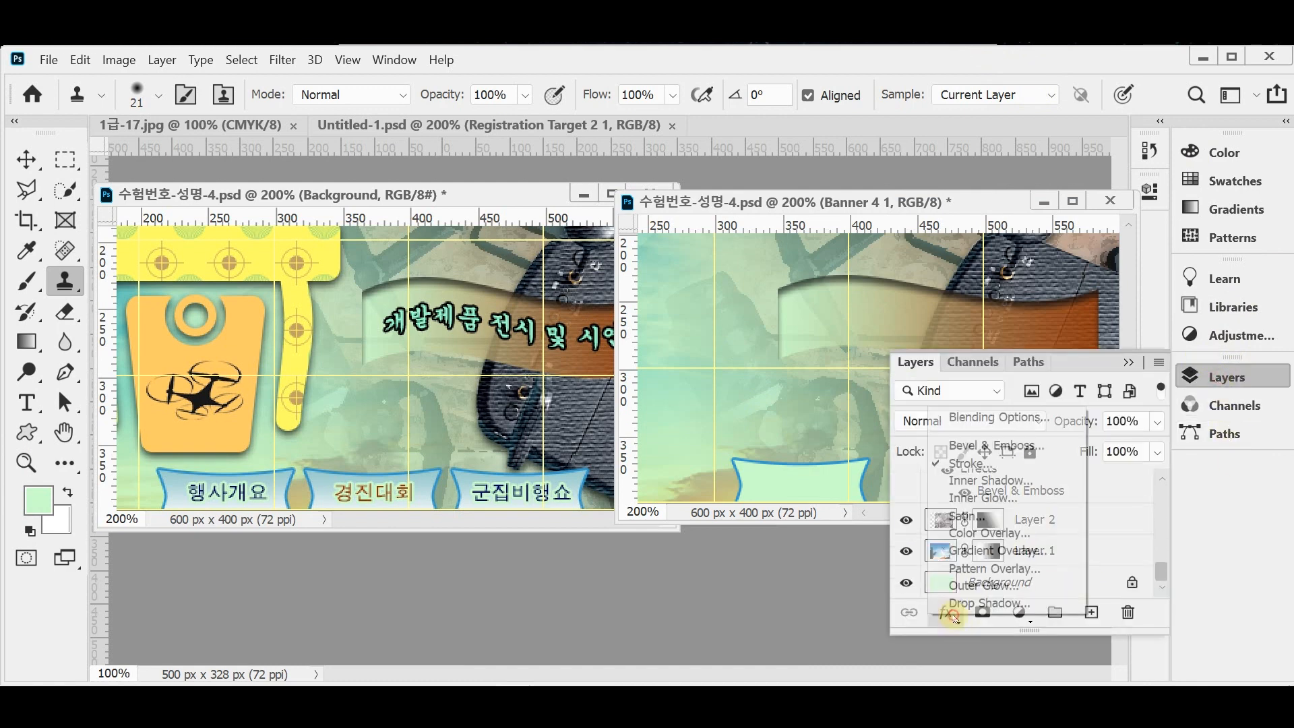
pyautogui.click(1036, 552)
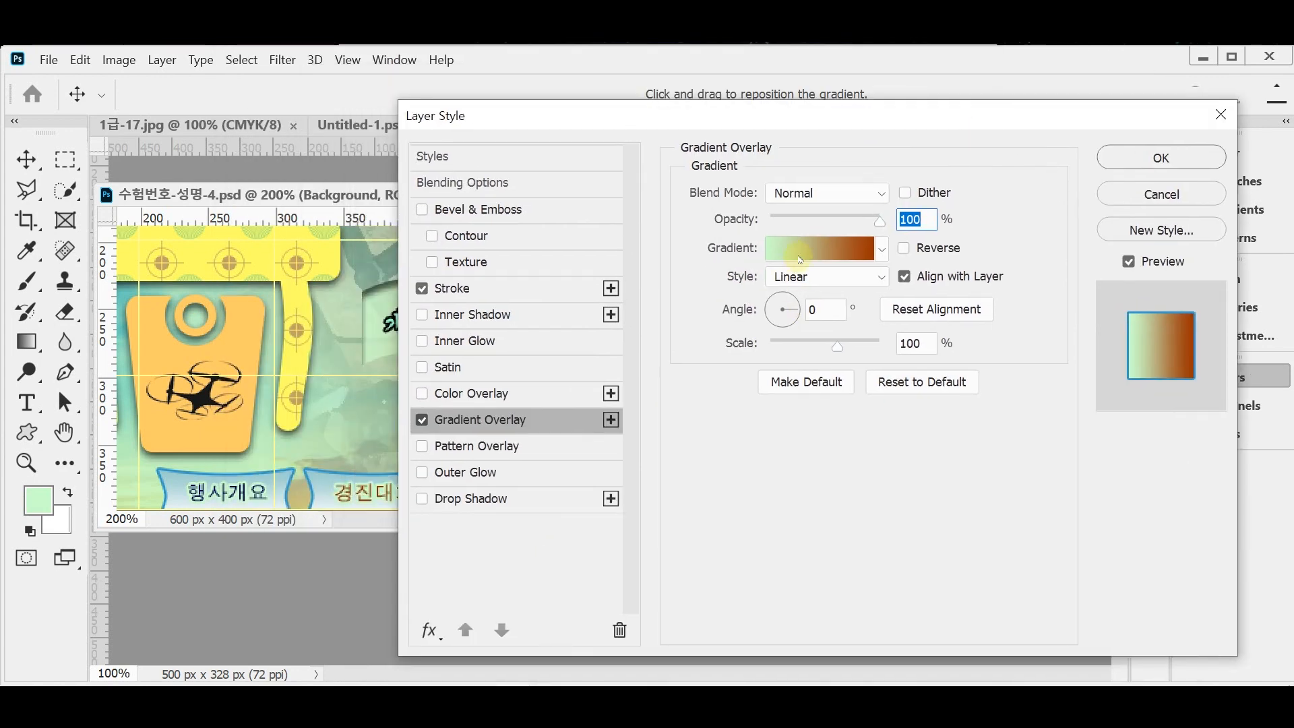
pyautogui.click(799, 254)
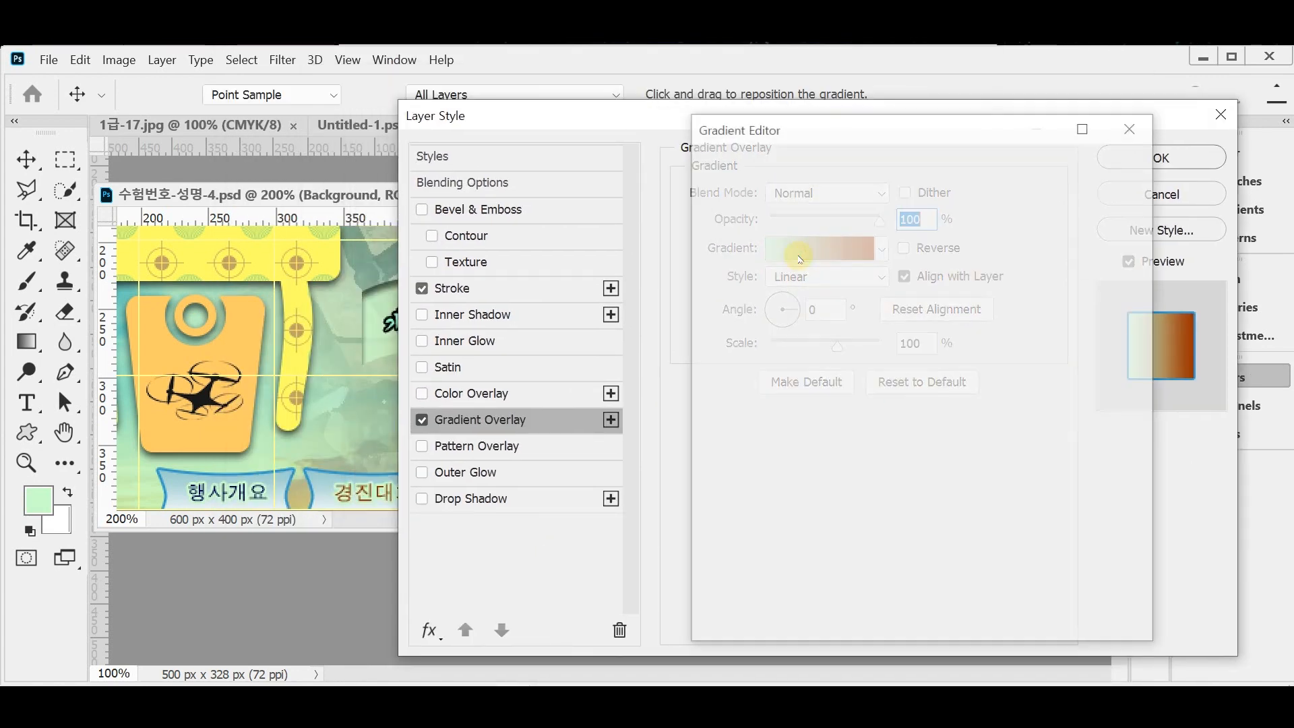
pyautogui.doubleClick(717, 506)
pyautogui.moveTo(505, 259); pyautogui.dragTo(462, 221)
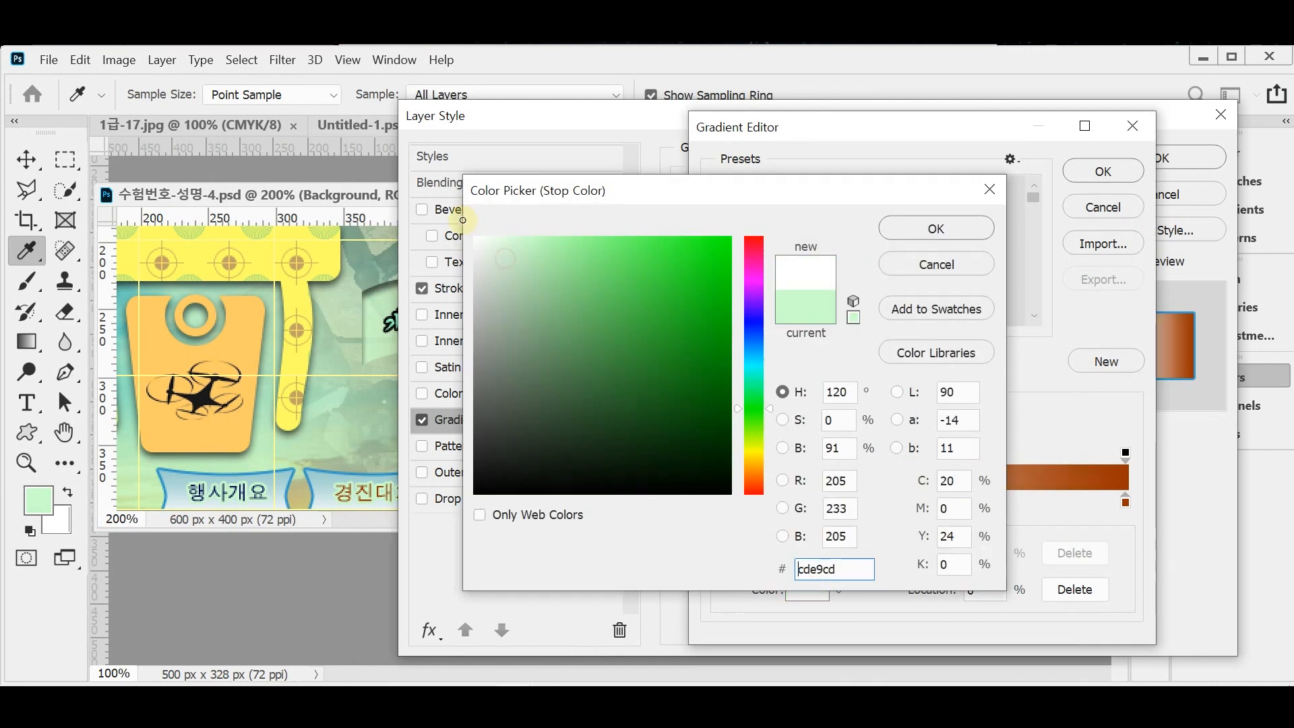
pyautogui.click(938, 228)
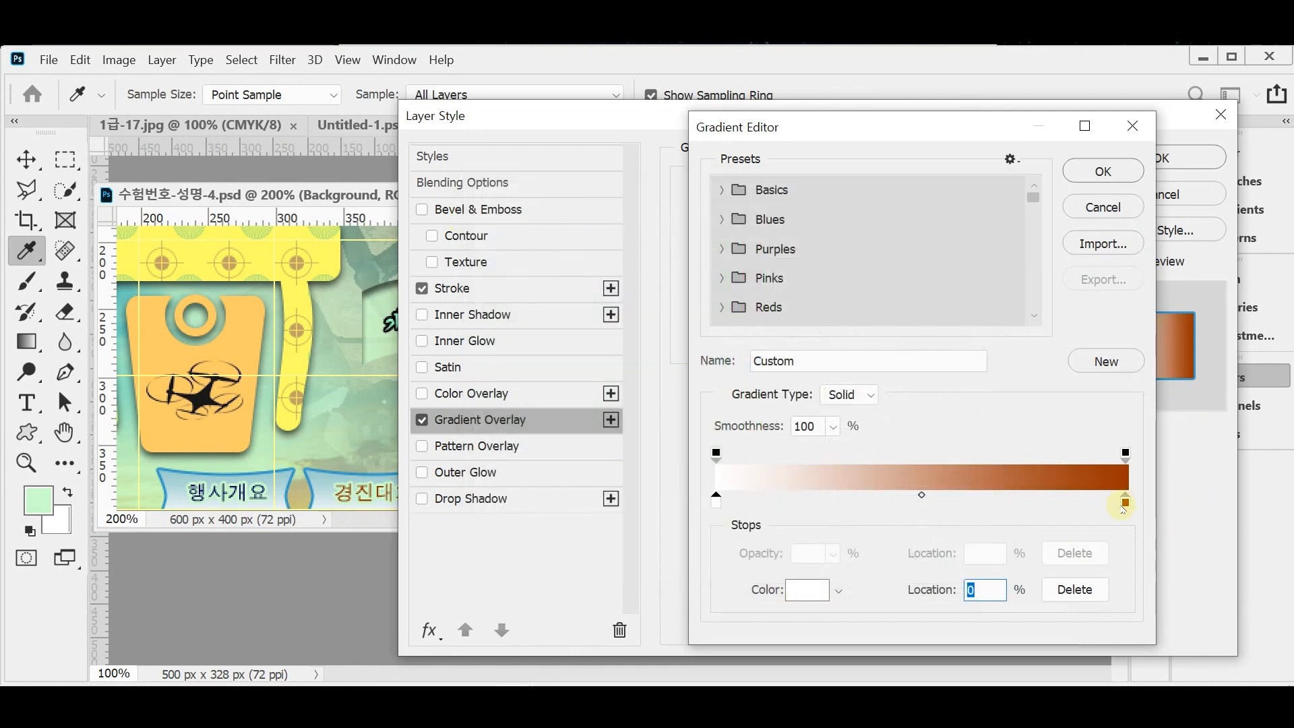
# Set the gradient's end colour stop to #9cc and confirm the gradient
pyautogui.doubleClick(1125, 503)
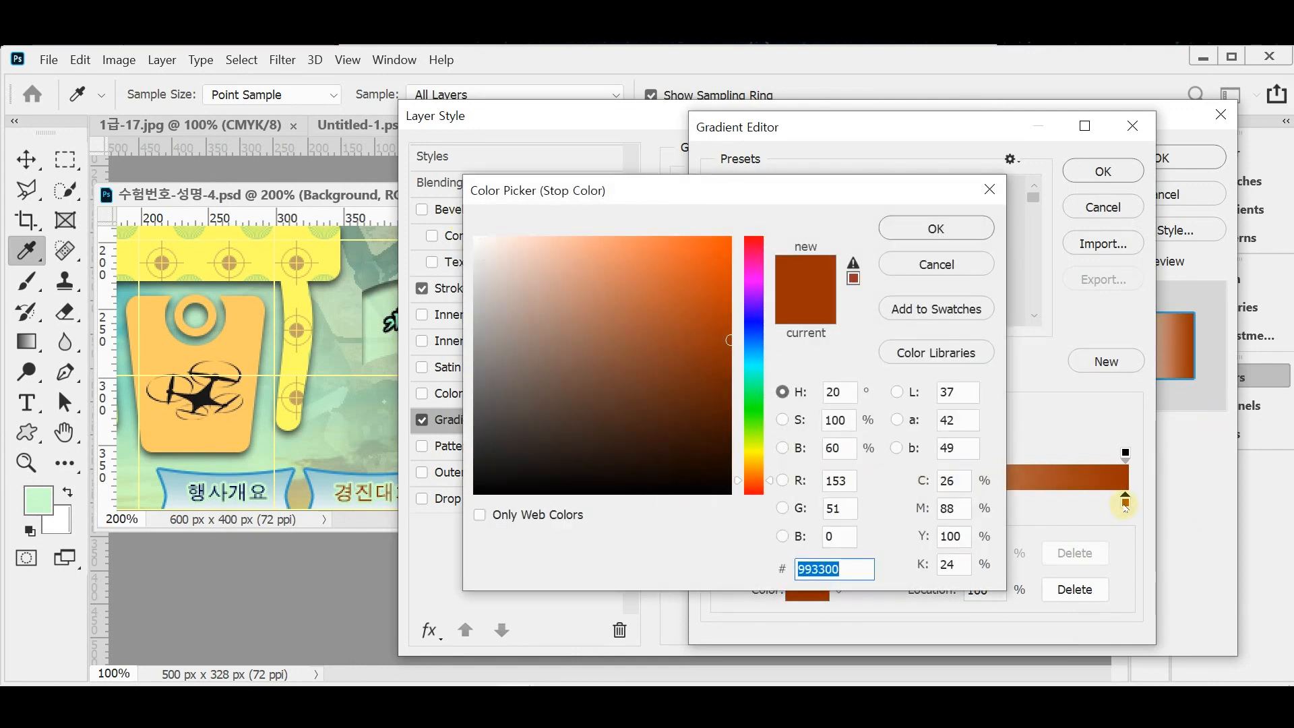
pyautogui.write('9cc')
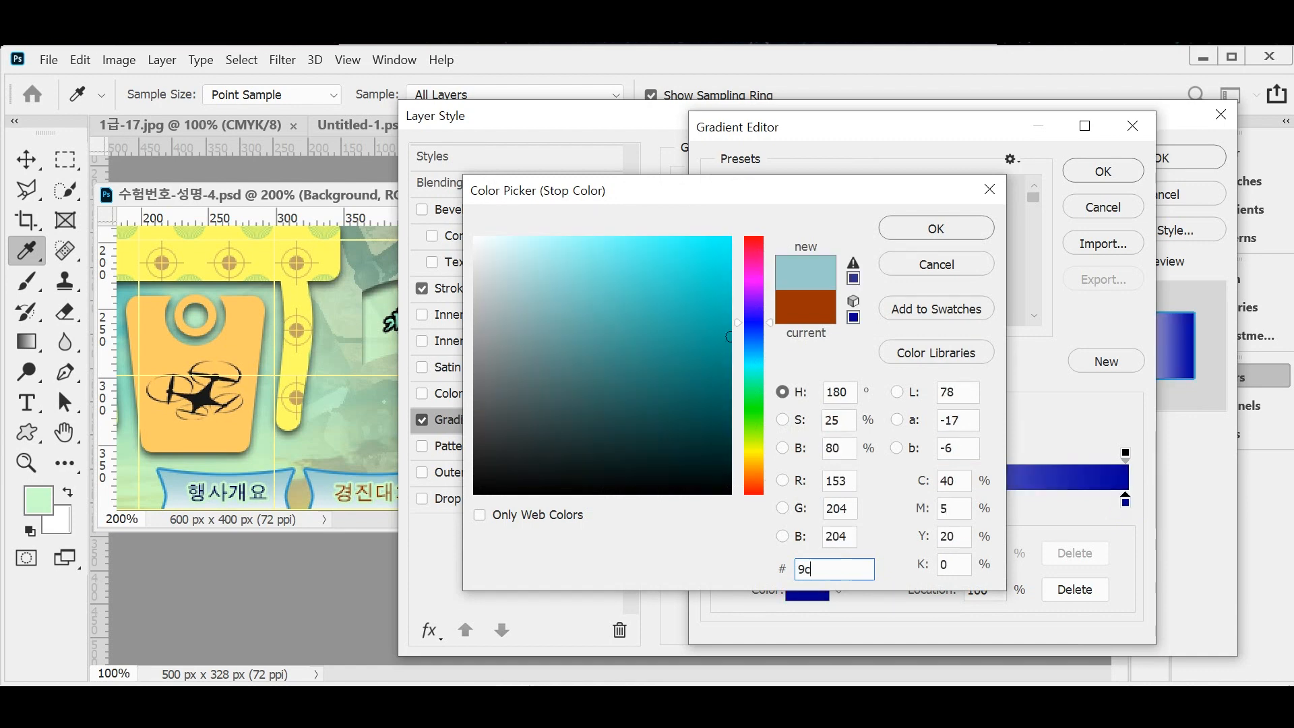
pyautogui.click(917, 230)
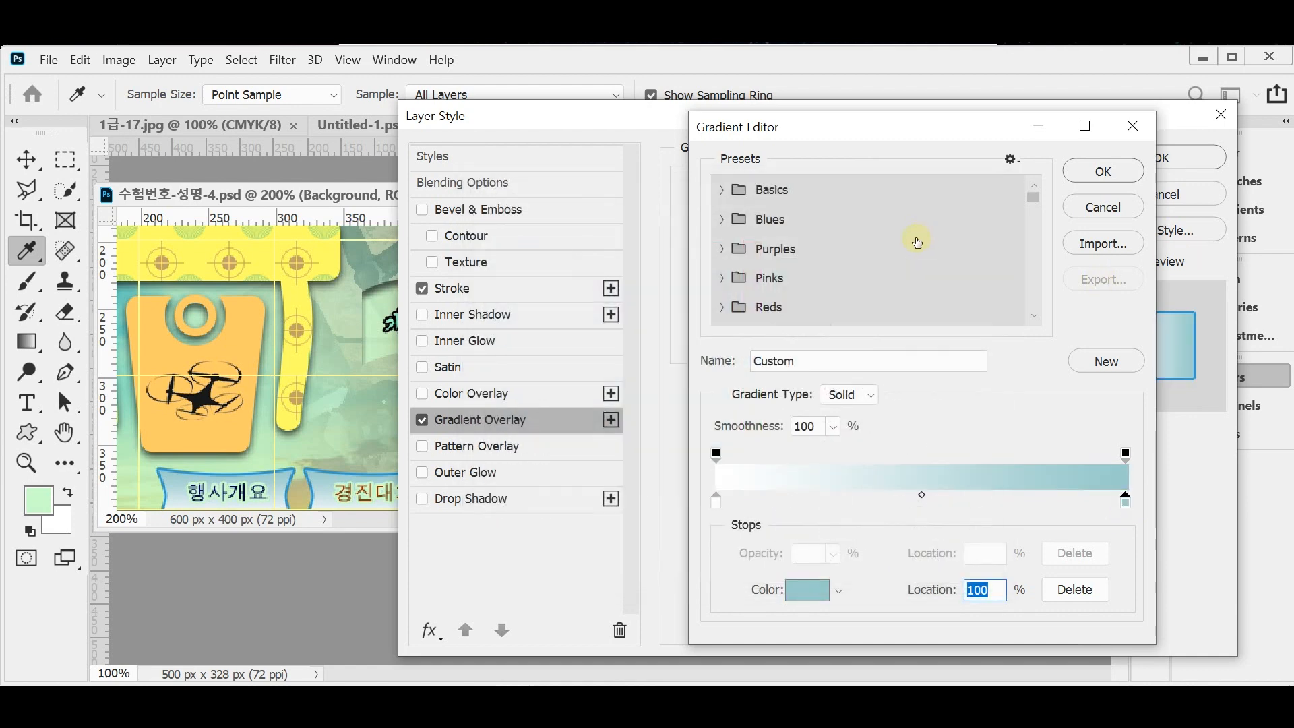
pyautogui.click(1109, 170)
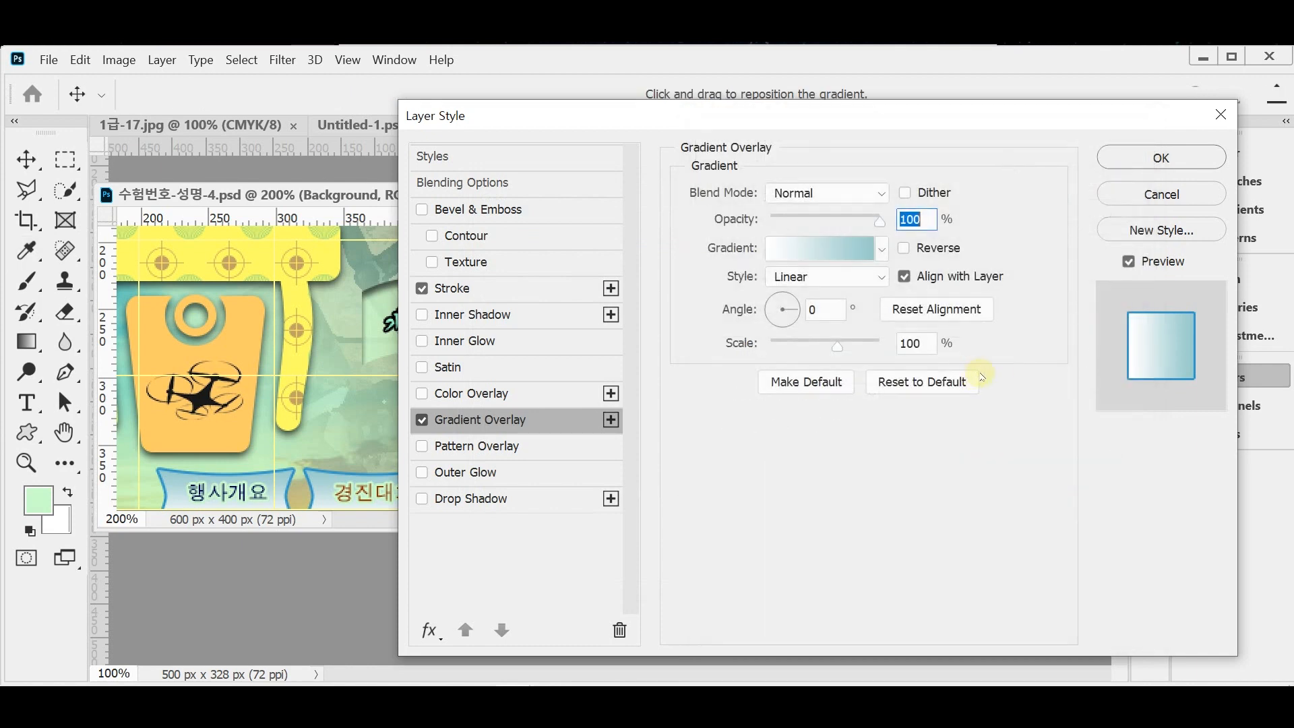
# Set the gradient overlay's angle to 90°, apply the layer style and save the document
pyautogui.click(839, 307)
pyautogui.write('90')
pyautogui.moveTo(790, 116); pyautogui.dragTo(764, 386)
pyautogui.click(1135, 431)
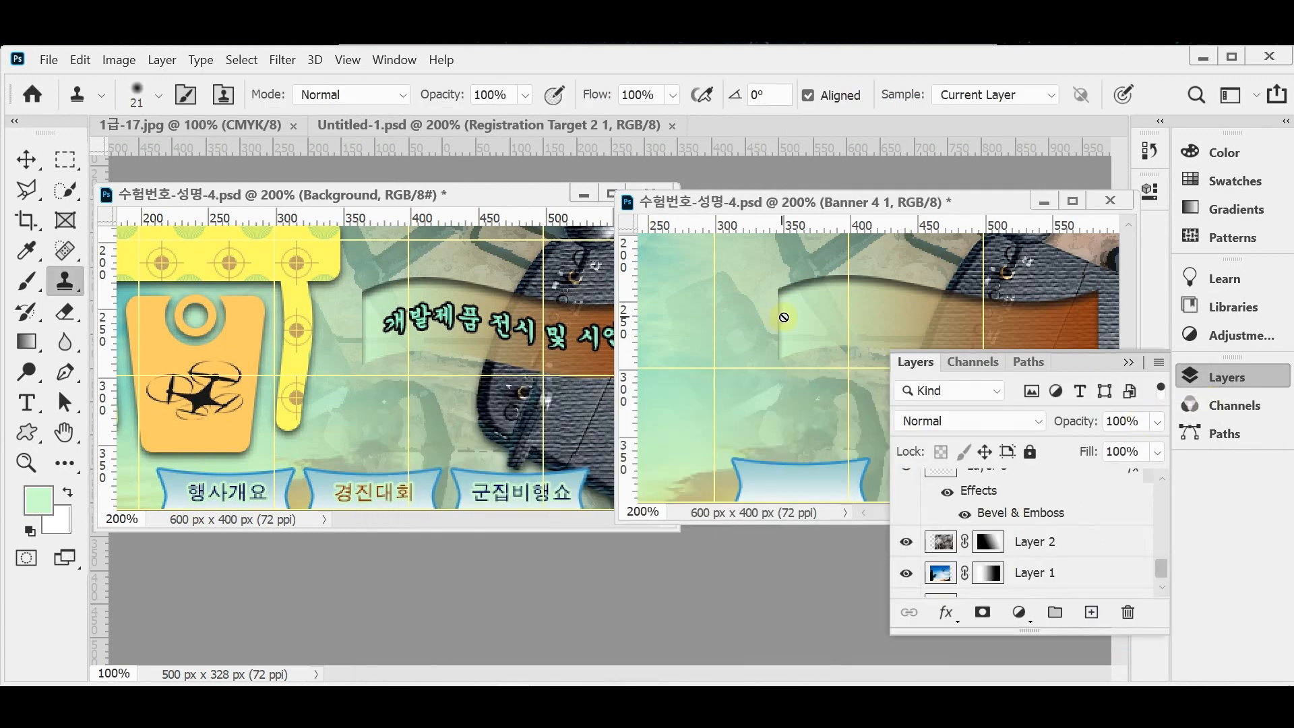
pyautogui.hotkey('ctrl', 's')
# Examine the 행사개요 label's font, size and text colour in the finished document, along with its Stroke settings and stroke colour
pyautogui.click(217, 493)
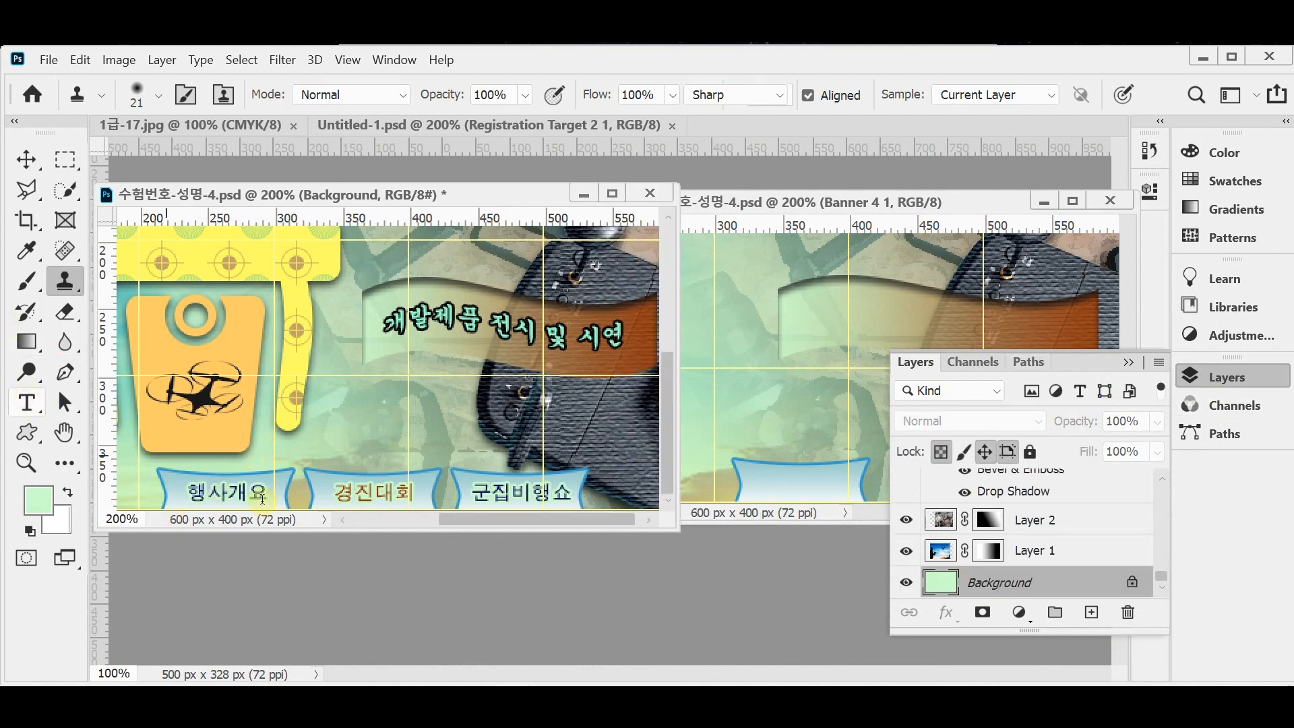
pyautogui.click(27, 403)
pyautogui.click(222, 495)
pyautogui.doubleClick(222, 495)
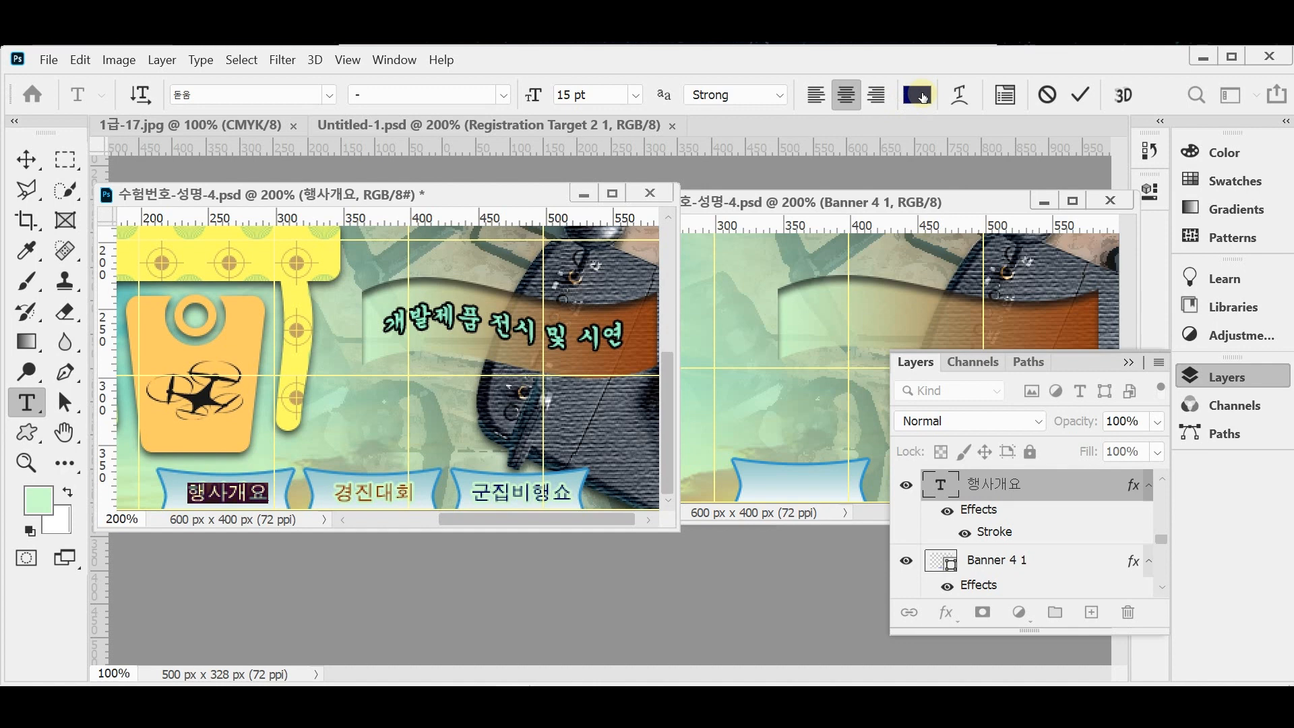
pyautogui.click(248, 494)
pyautogui.doubleClick(248, 494)
pyautogui.click(263, 494)
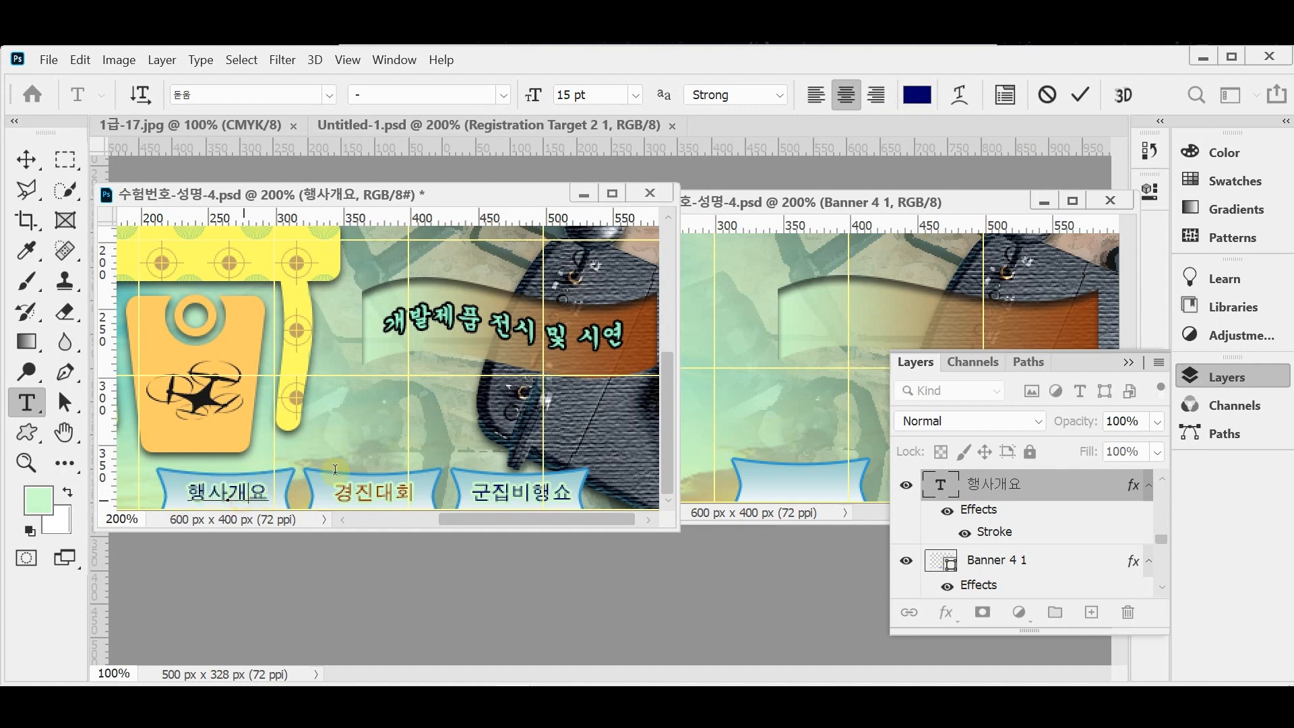
pyautogui.click(1002, 536)
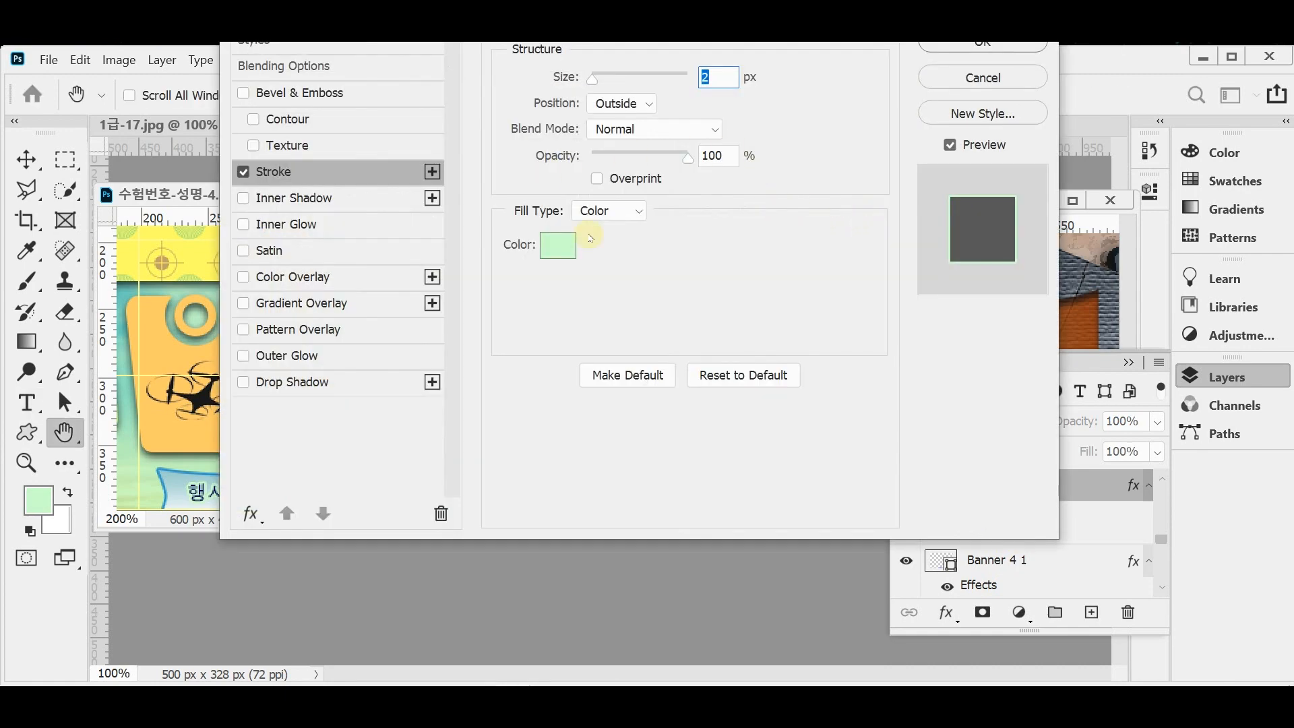
pyautogui.click(562, 245)
pyautogui.click(989, 190)
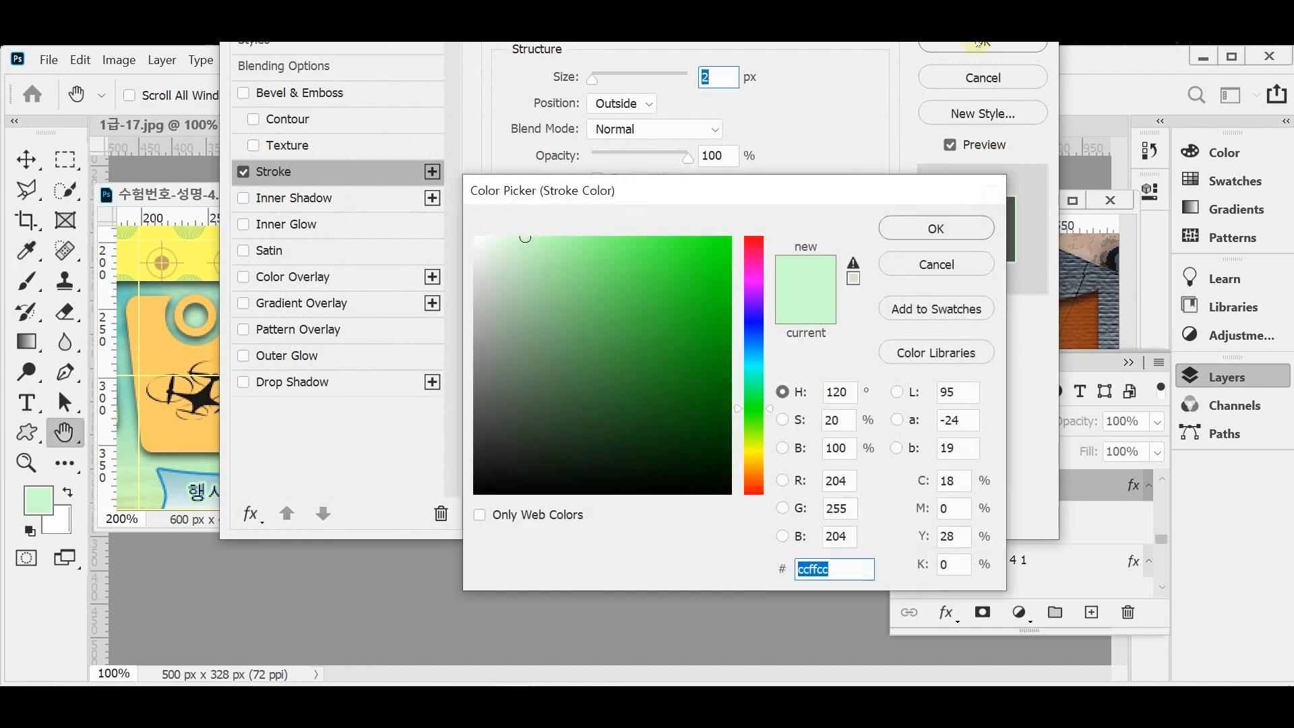
pyautogui.press('Return')
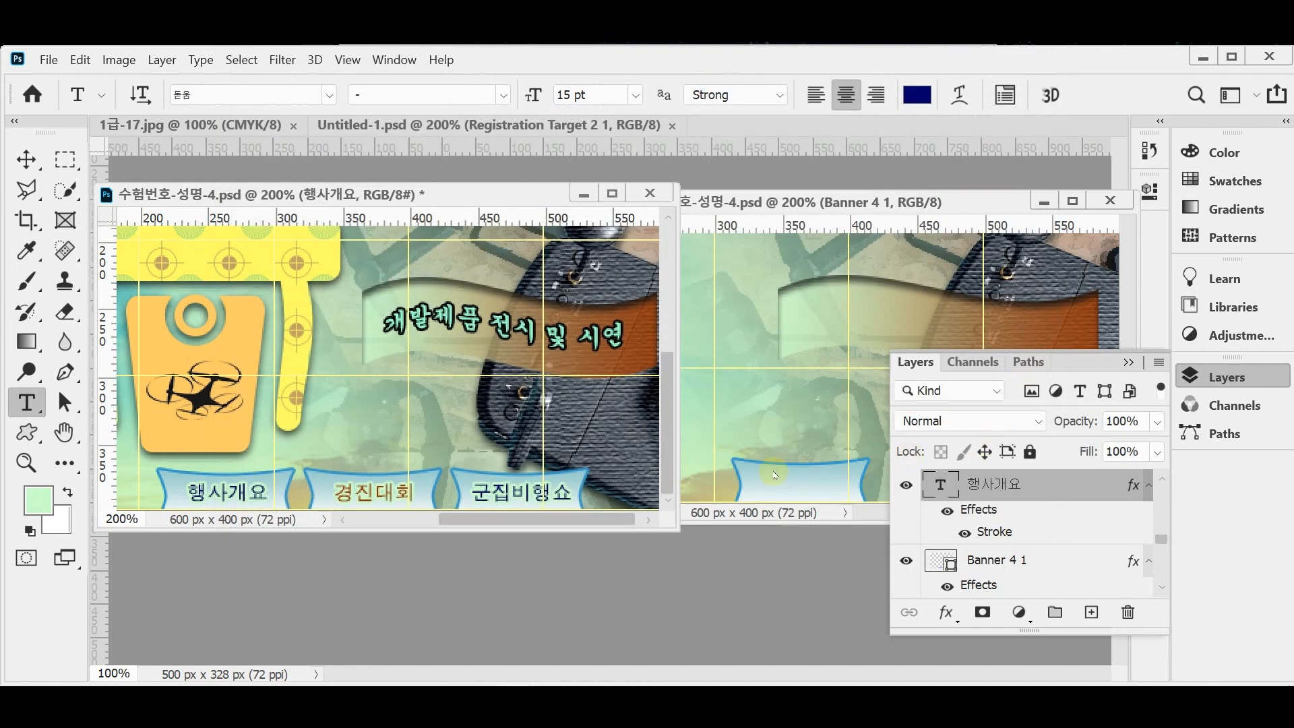
# Copy the 행사개요 text layer from the finished document into the working document
pyautogui.click(27, 159)
pyautogui.moveTo(227, 492); pyautogui.dragTo(690, 495)
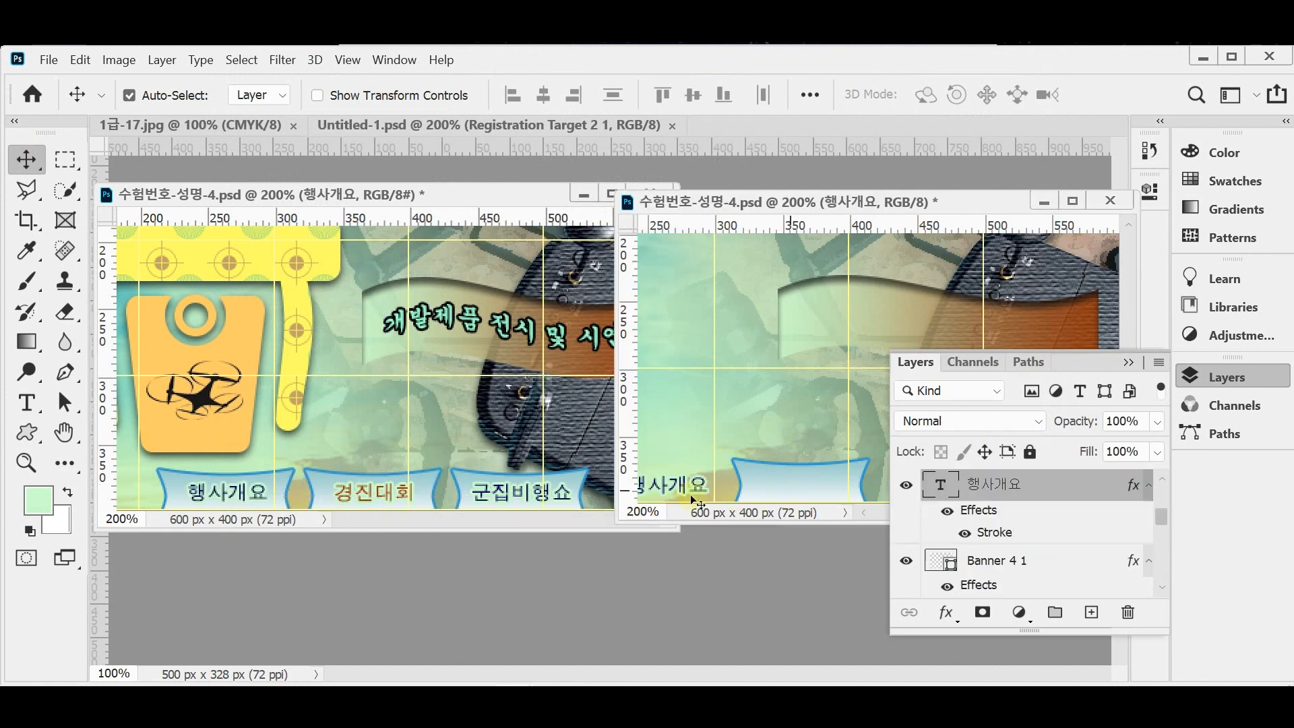
pyautogui.hotkey('ctrl', '1')
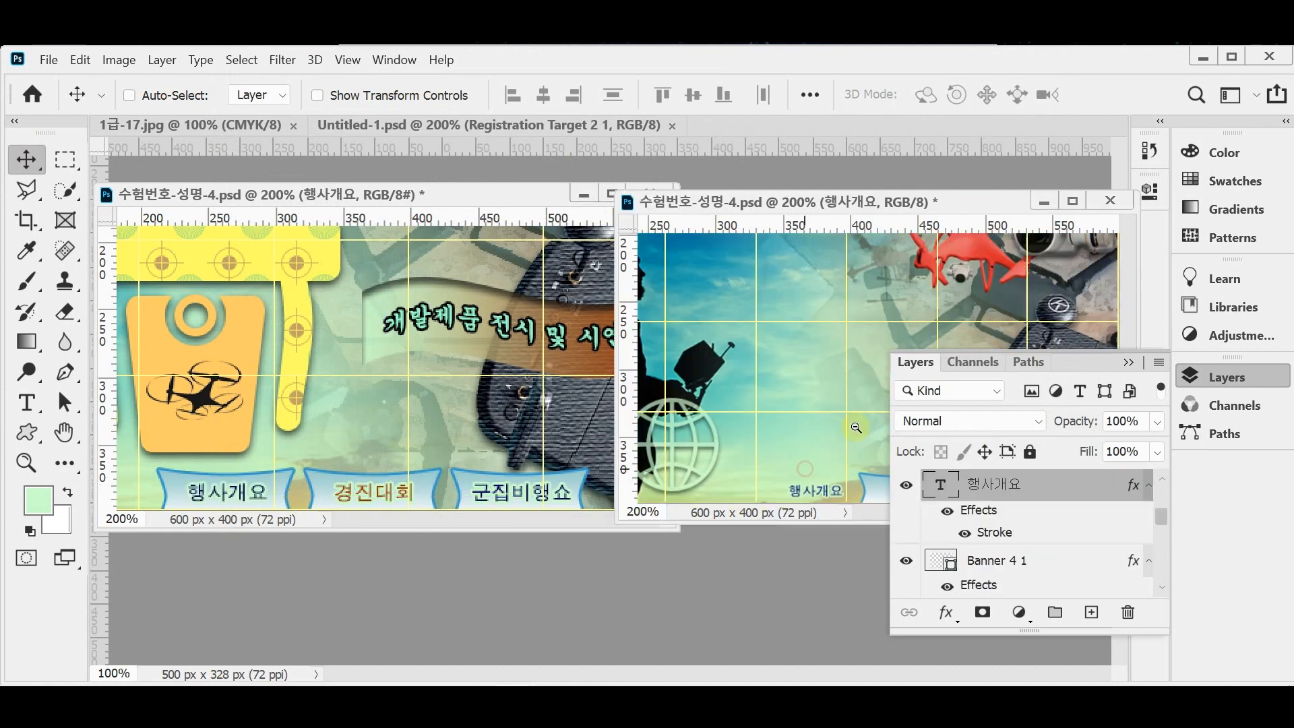
# Move the banner shape in the working document so it sits behind the 행사개요 label
pyautogui.click(1221, 372)
pyautogui.click(512, 432)
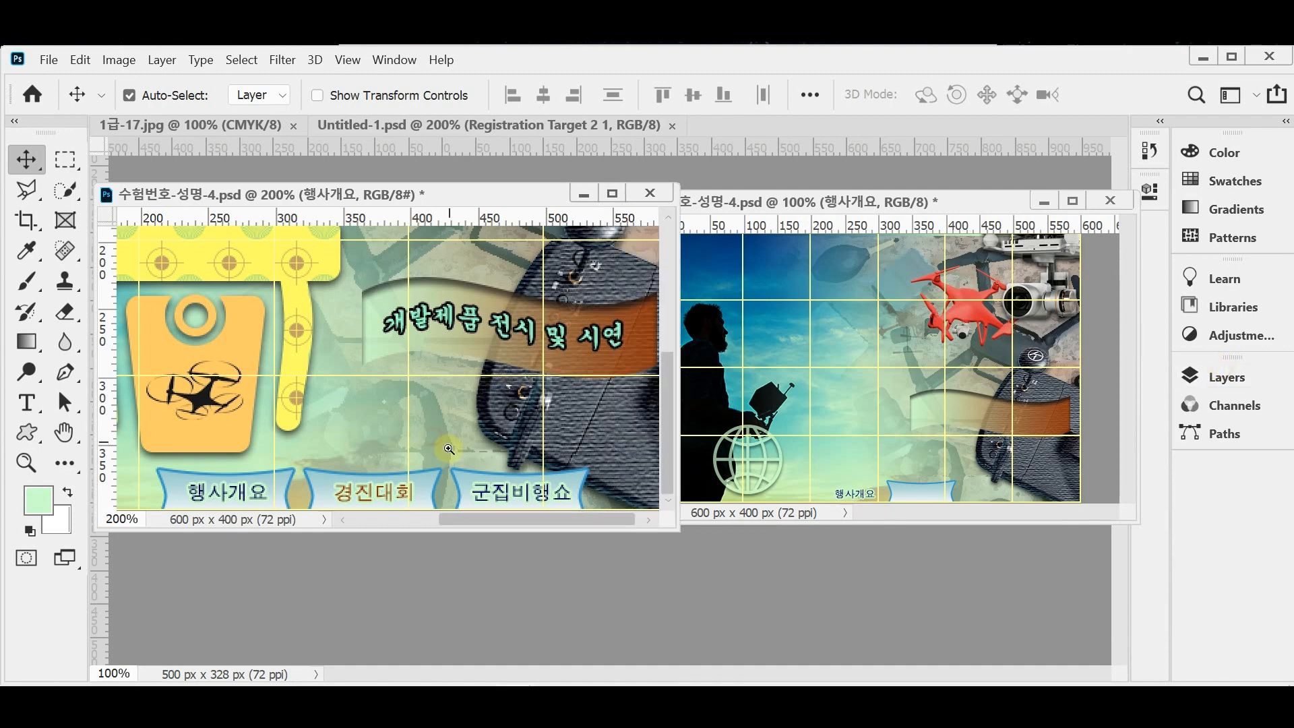
pyautogui.hotkey('ctrl', '1')
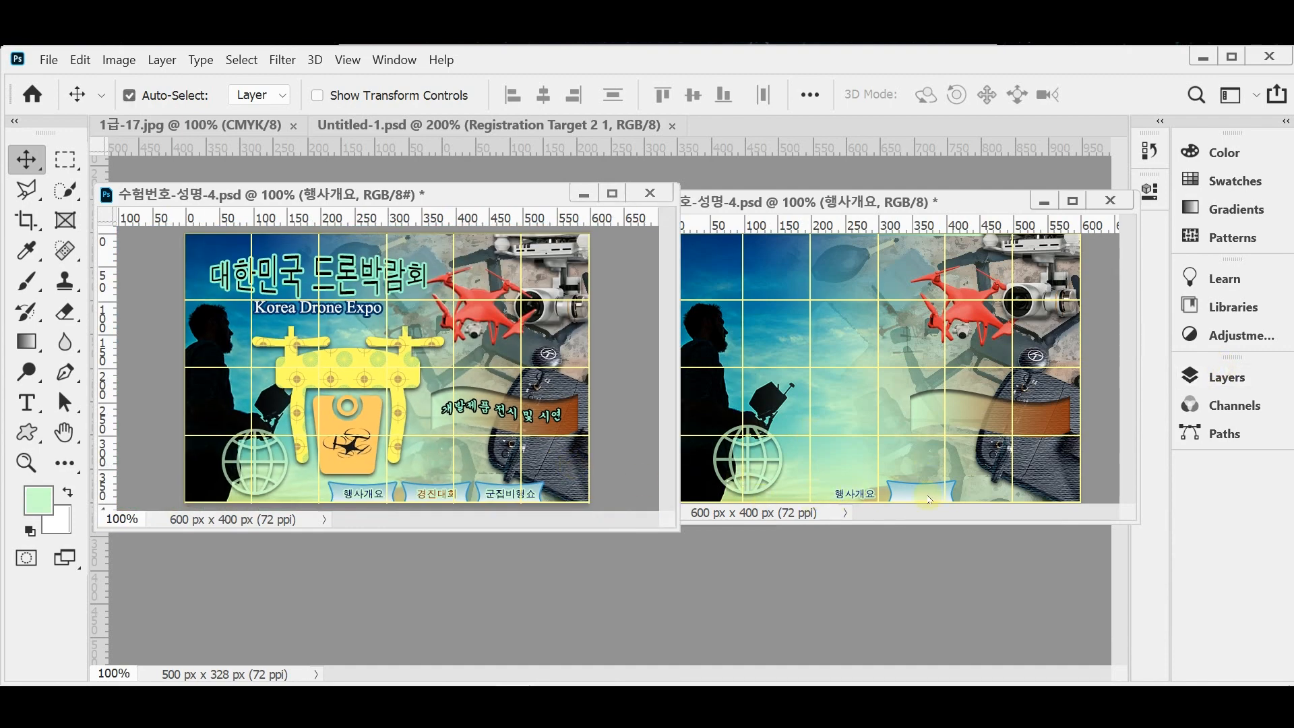
pyautogui.click(930, 499)
pyautogui.moveTo(932, 498); pyautogui.dragTo(841, 360)
pyautogui.keyDown('ctrl'); pyautogui.click(887, 479); pyautogui.keyUp('ctrl')
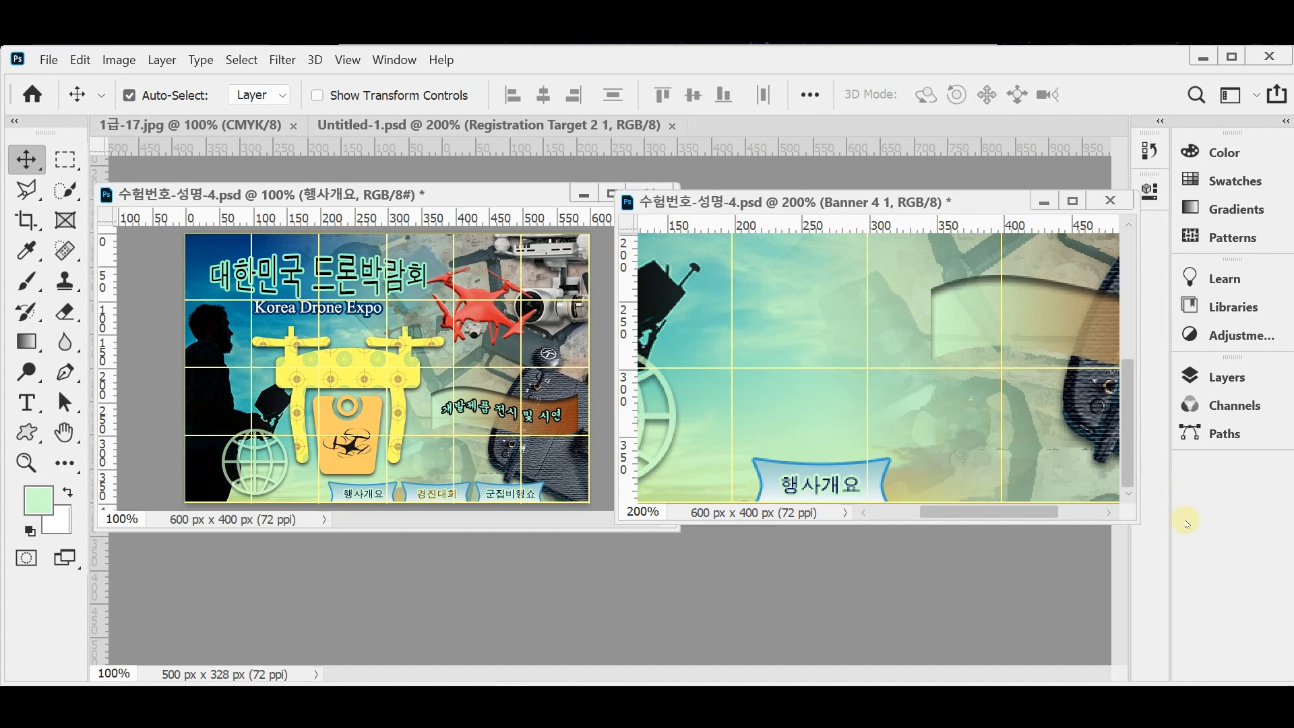
# Collapse the effects lists of the 행사개요 text layer and the Banner 4 1 layer
pyautogui.click(1197, 376)
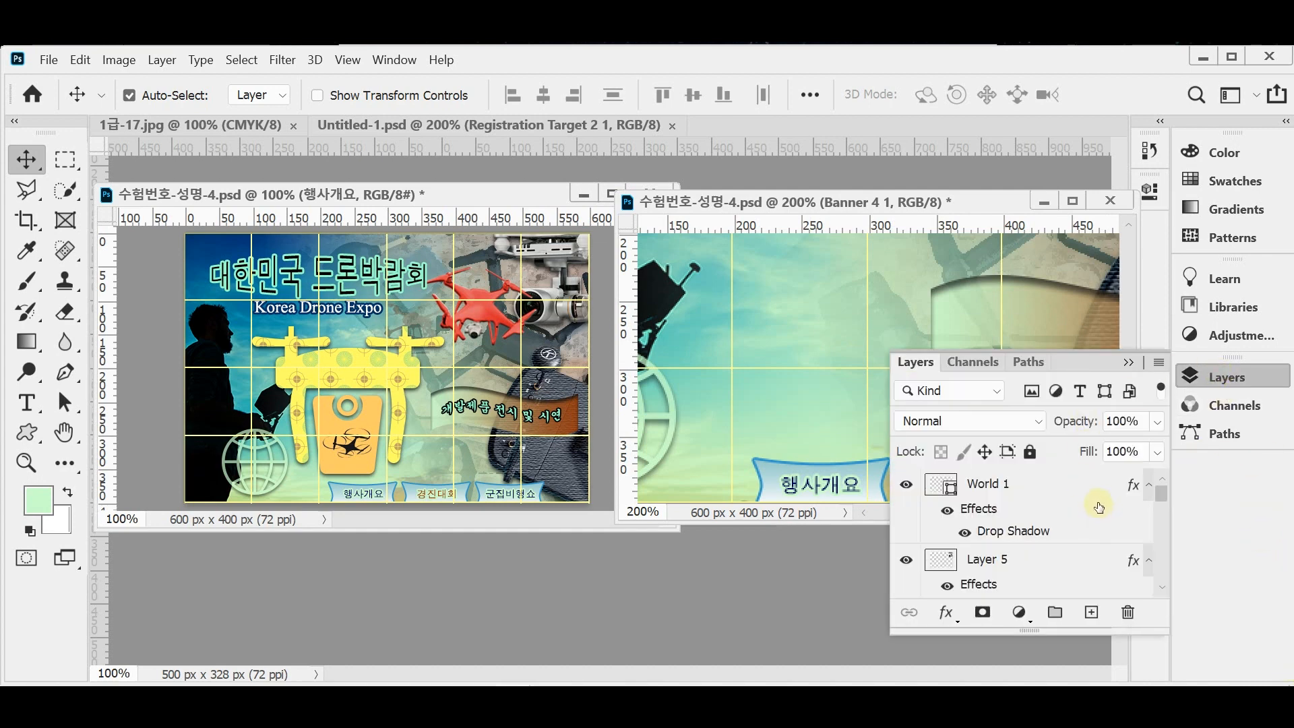
pyautogui.scroll(-3, 1099, 505)
pyautogui.scroll(1, 1099, 506)
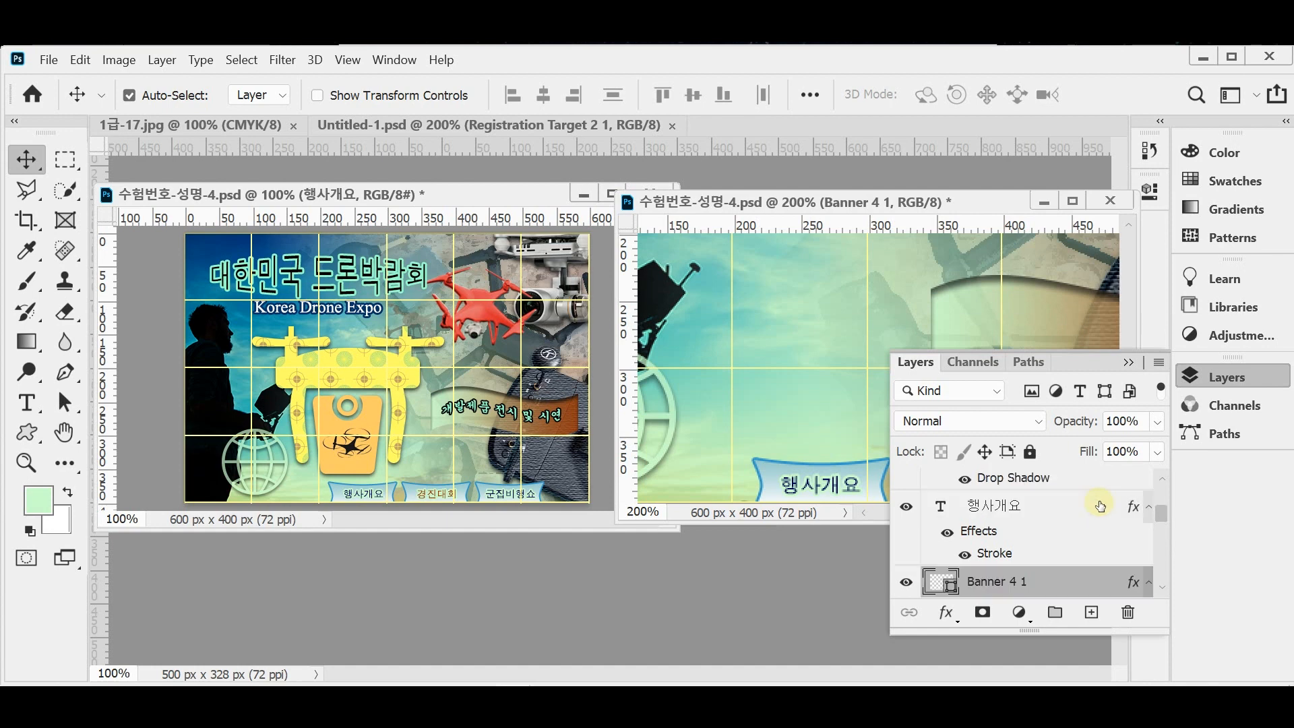
pyautogui.click(1139, 507)
pyautogui.click(1149, 507)
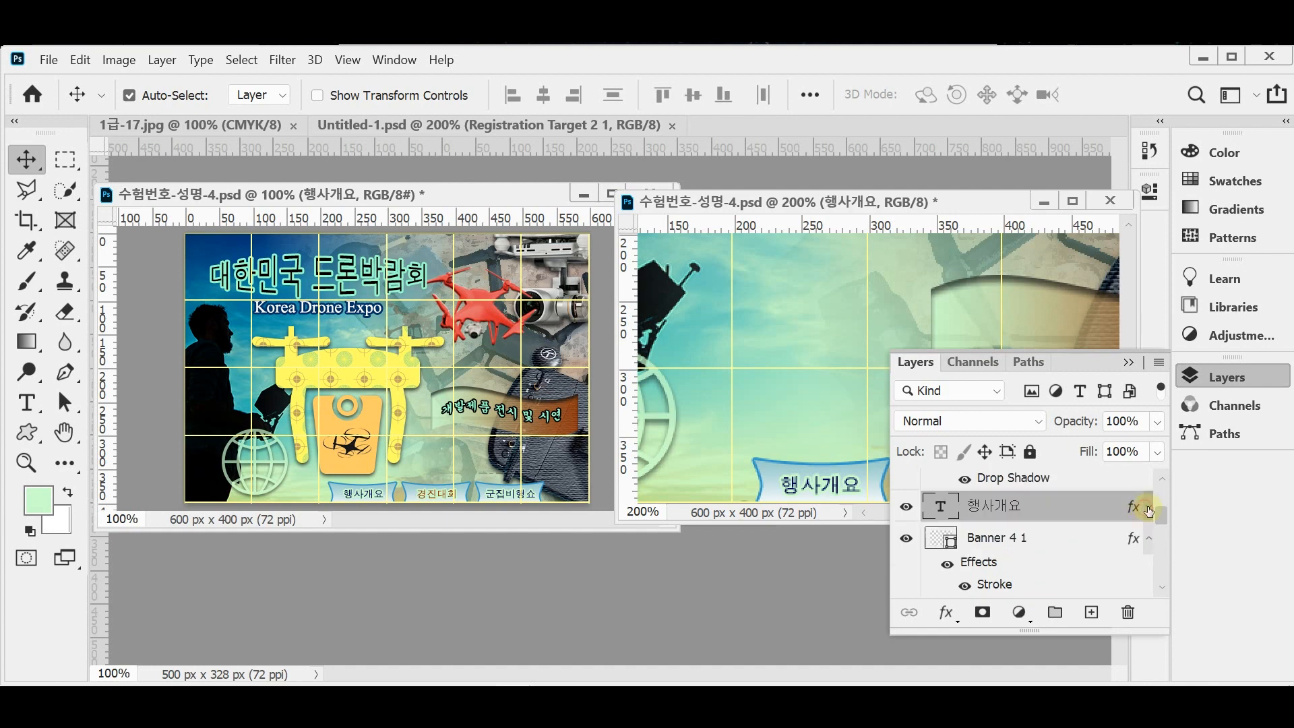
pyautogui.click(997, 538)
pyautogui.click(991, 502)
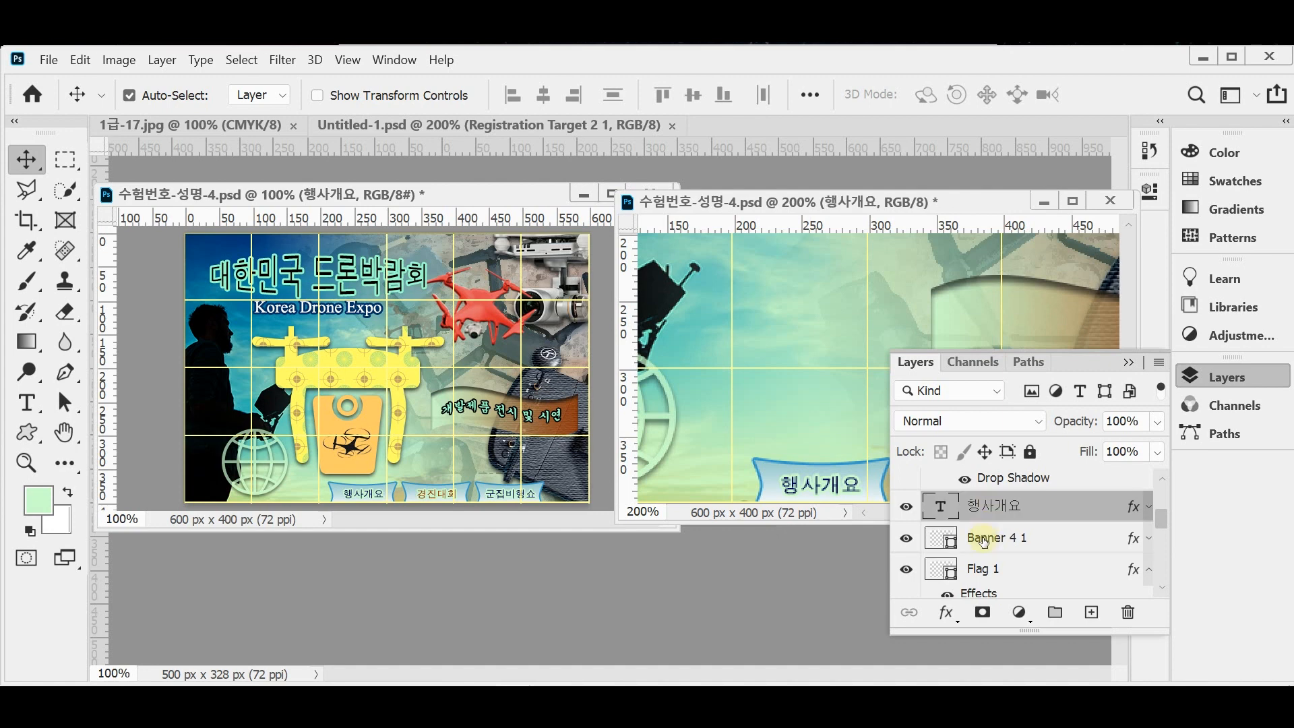
# Select the Banner 4 1 and 행사개요 layers together and align their horizontal centres
pyautogui.click(1003, 540)
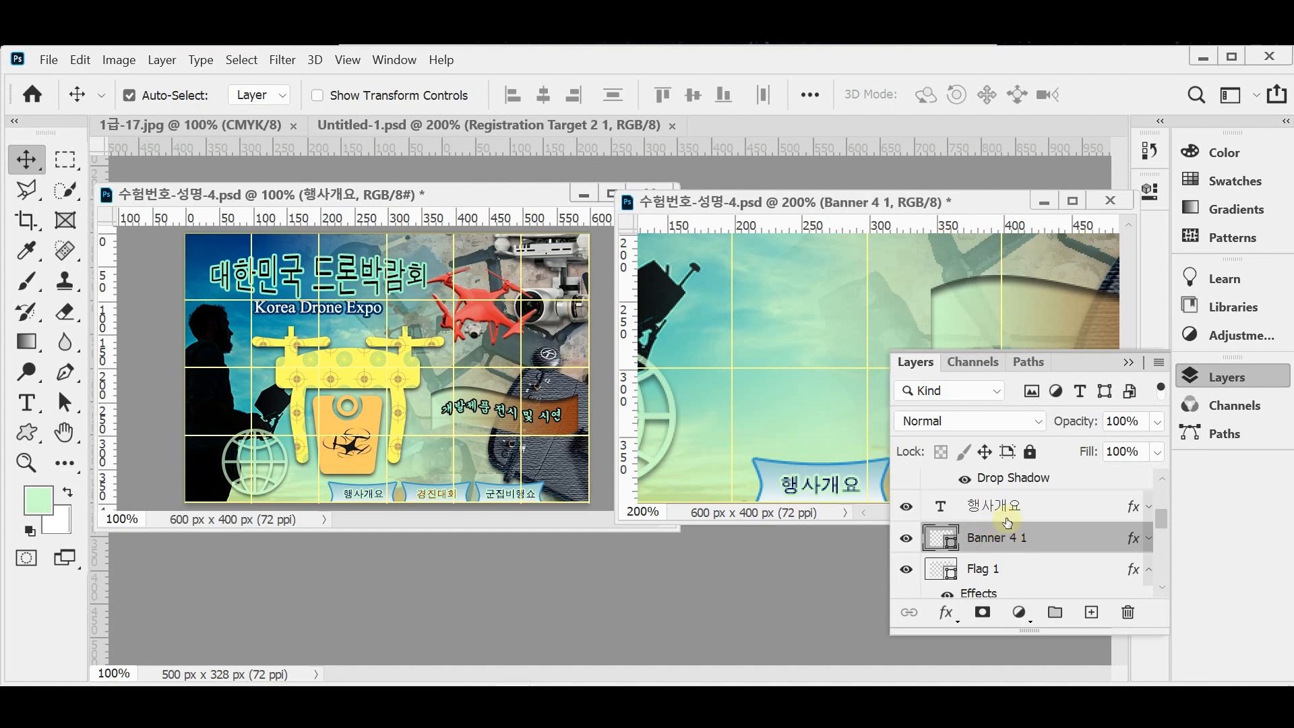
pyautogui.keyDown('ctrl'); pyautogui.click(1004, 512); pyautogui.keyUp('ctrl')
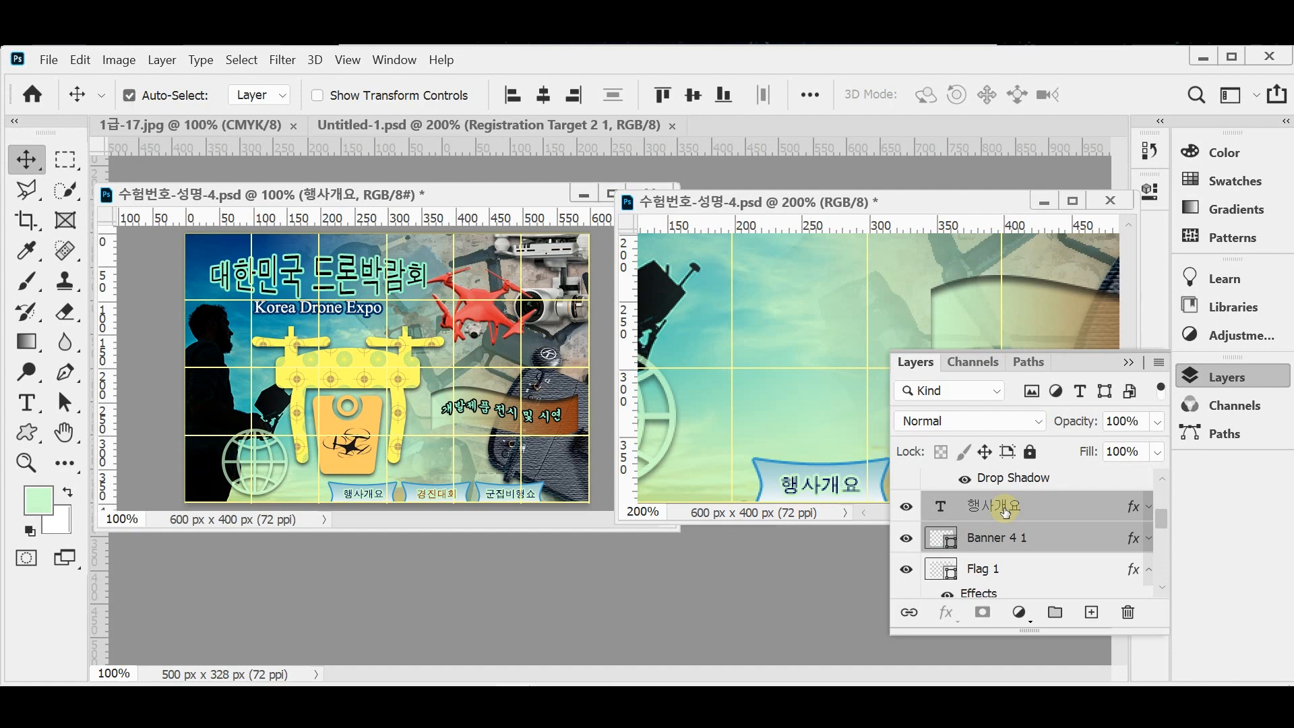
pyautogui.click(1004, 537)
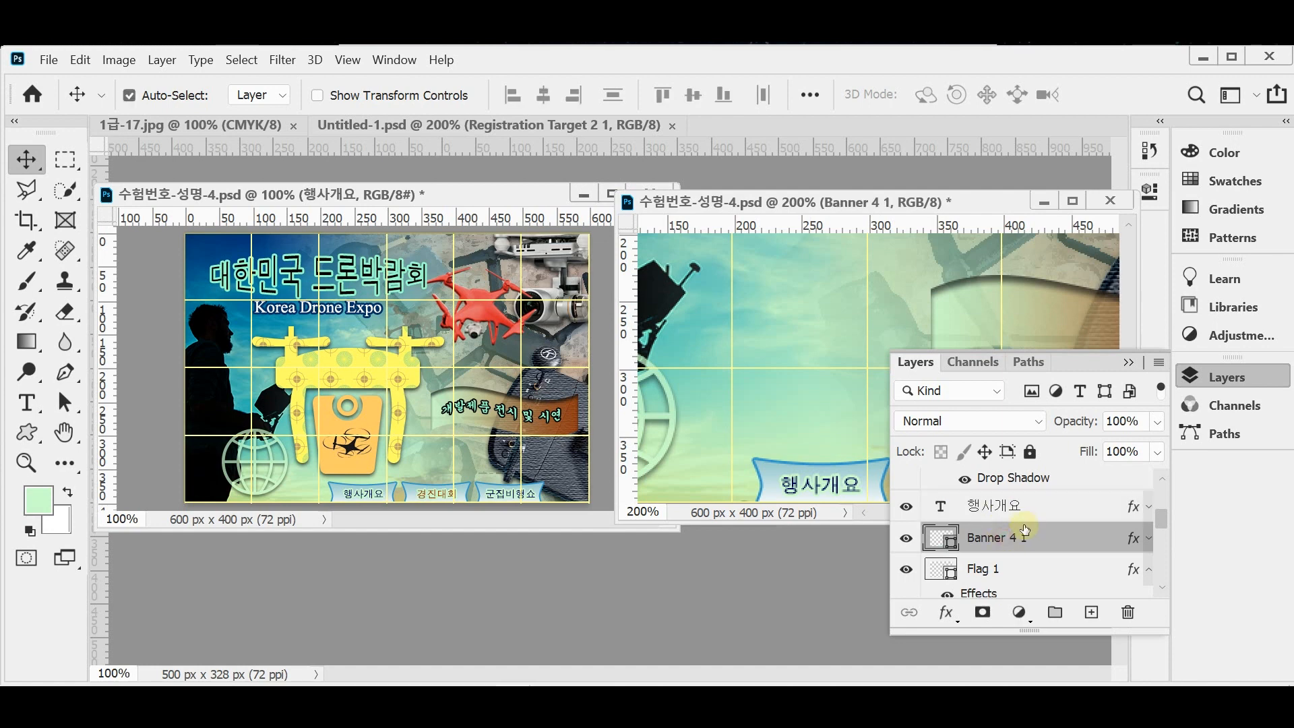
pyautogui.keyDown('ctrl'); pyautogui.click(1023, 514); pyautogui.keyUp('ctrl')
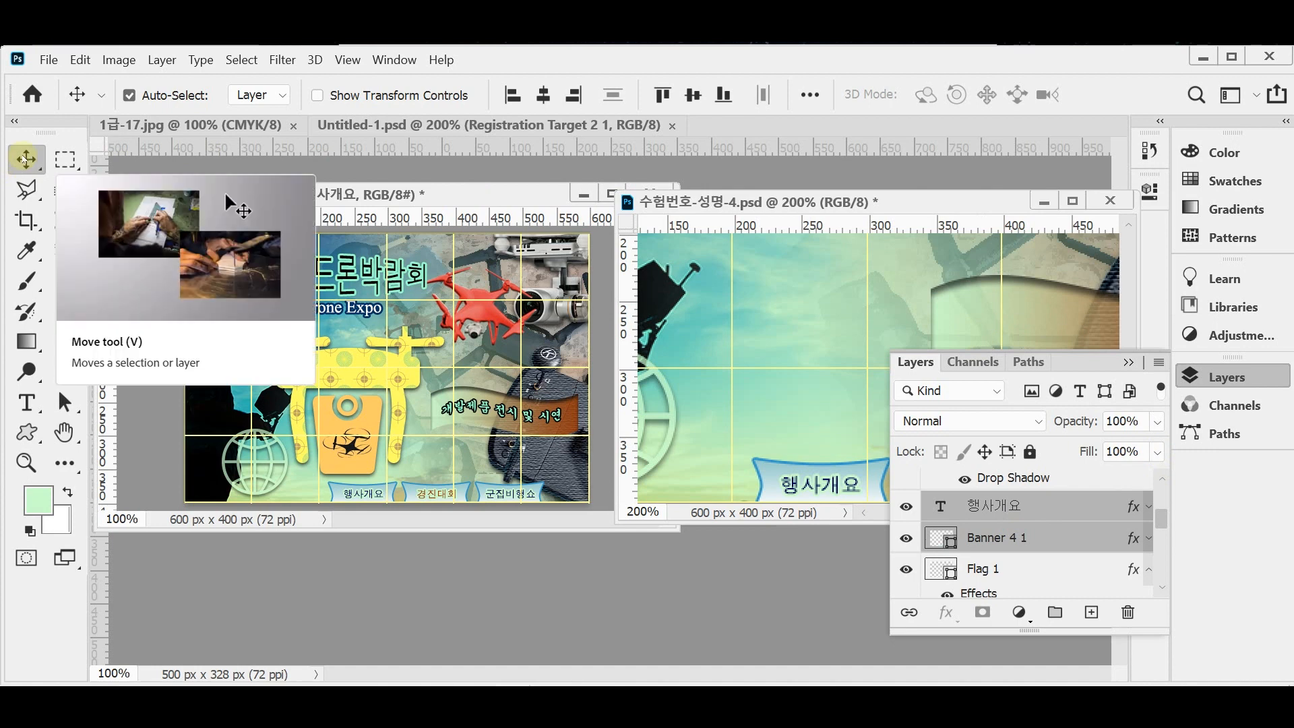
pyautogui.click(543, 95)
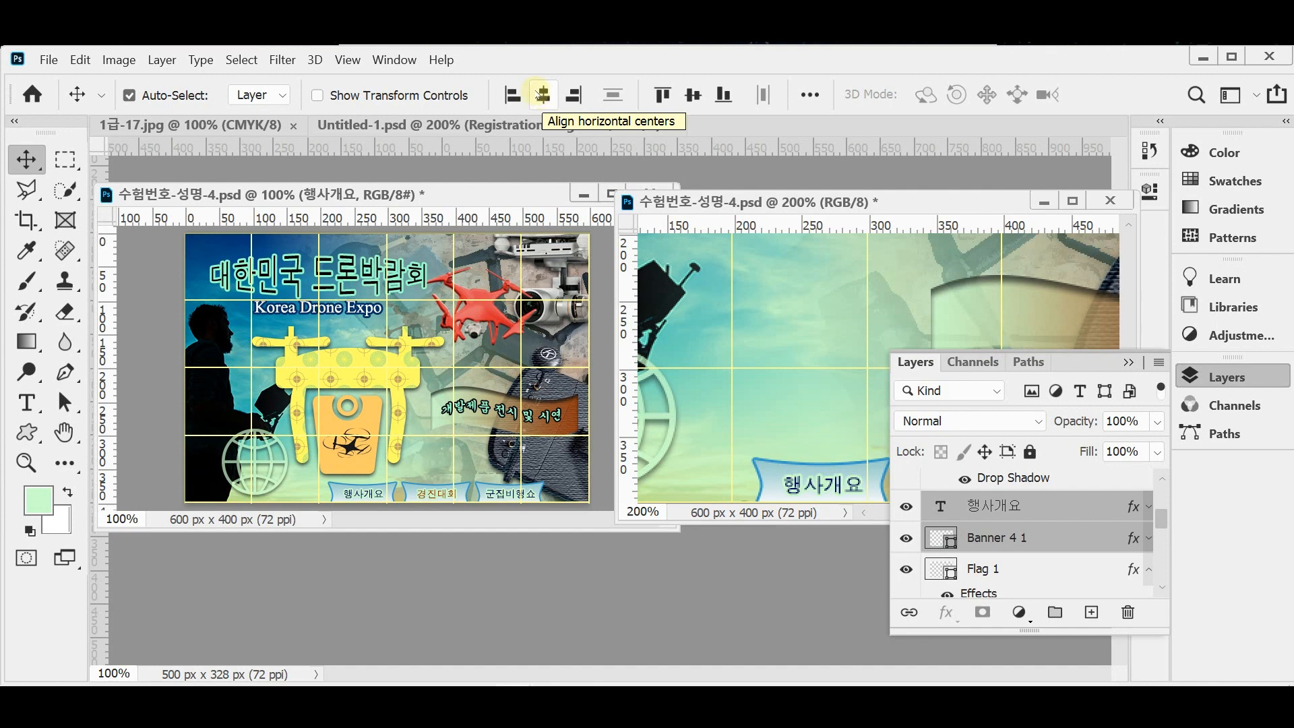
pyautogui.click(1213, 376)
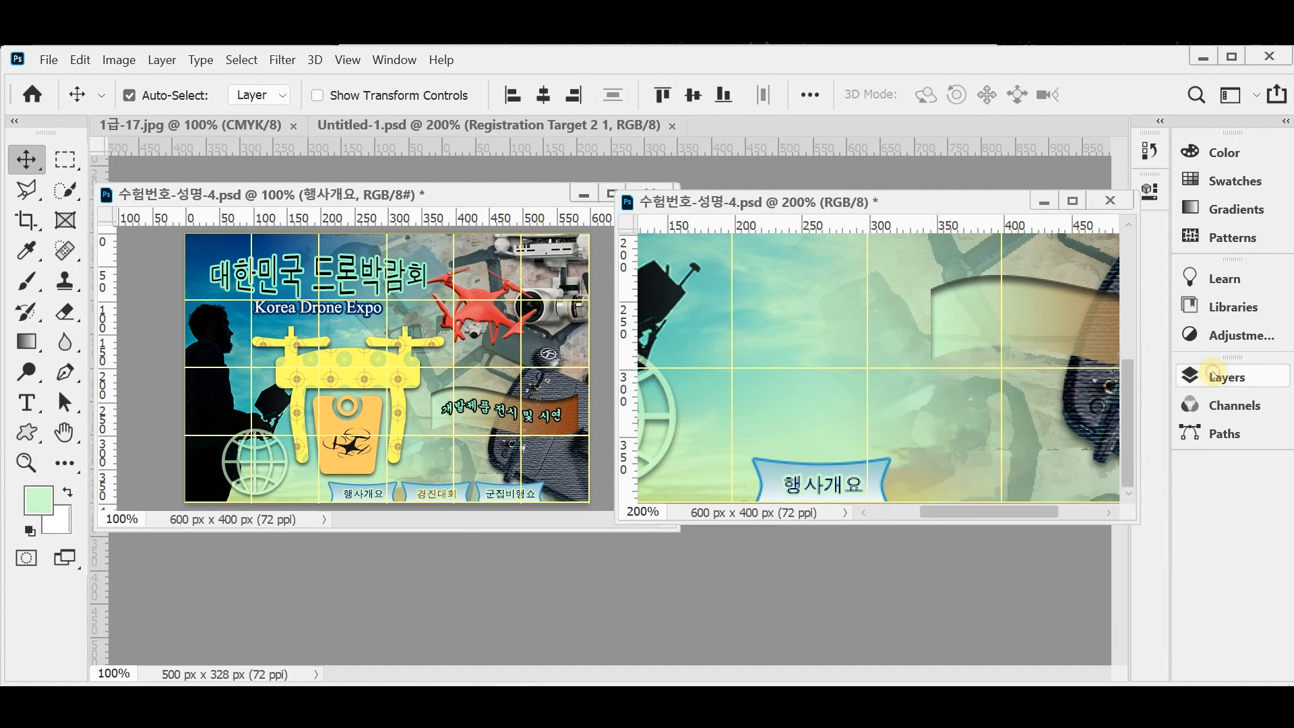
# Duplicate the banner and its 행사개요 label twice towards the right at about 110 px spacing, forming a level row of three buttons
pyautogui.moveTo(1036, 514); pyautogui.dragTo(1063, 517)
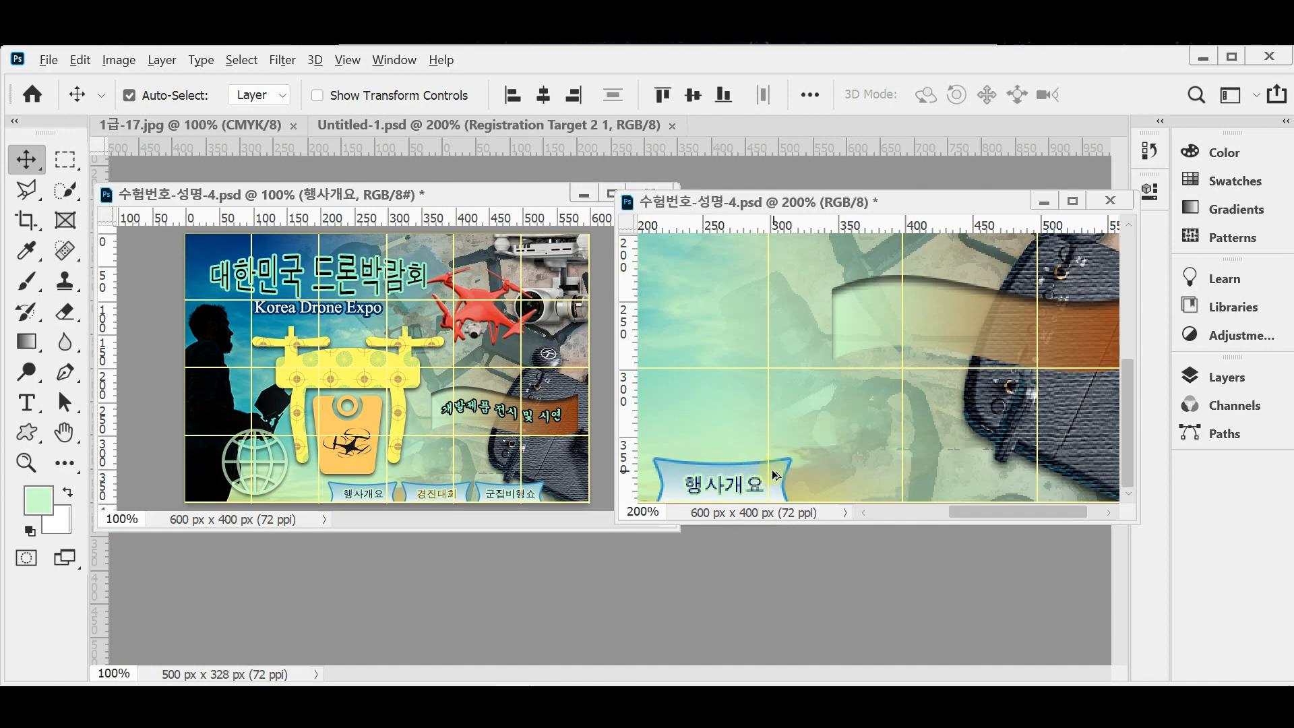
pyautogui.moveTo(775, 475); pyautogui.dragTo(917, 472)
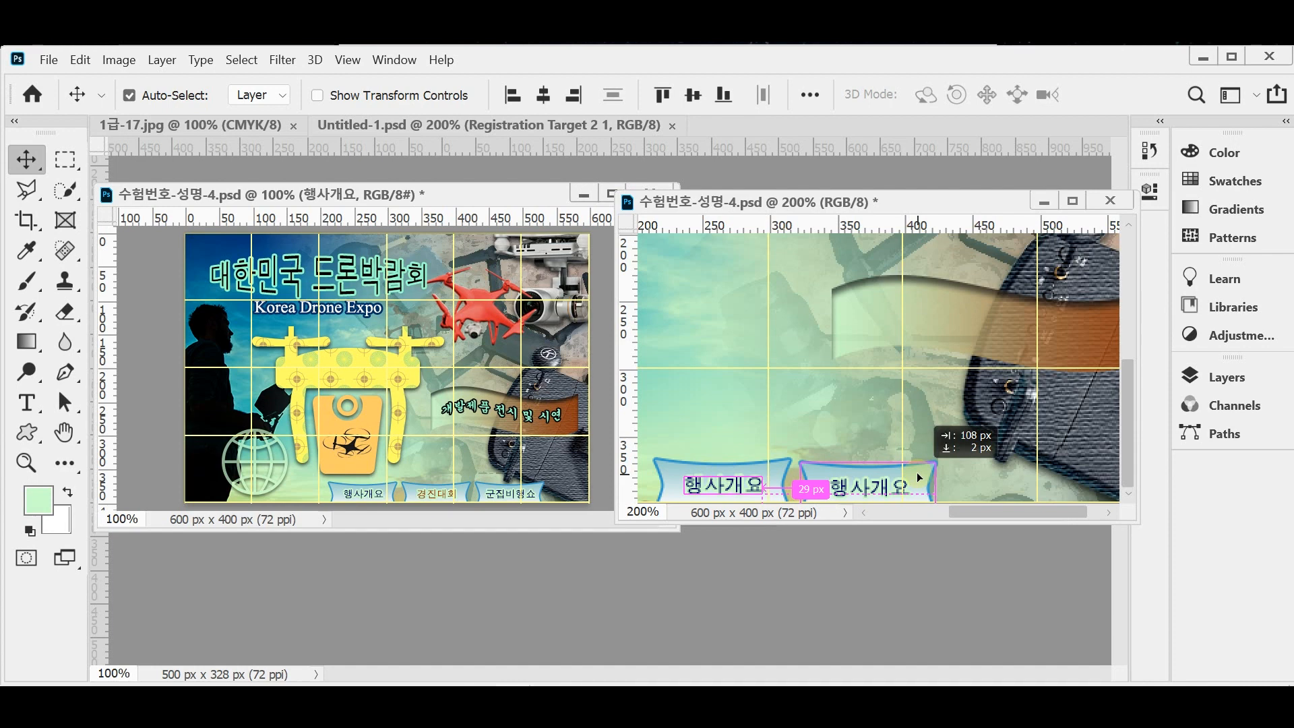
pyautogui.moveTo(917, 471); pyautogui.dragTo(920, 463)
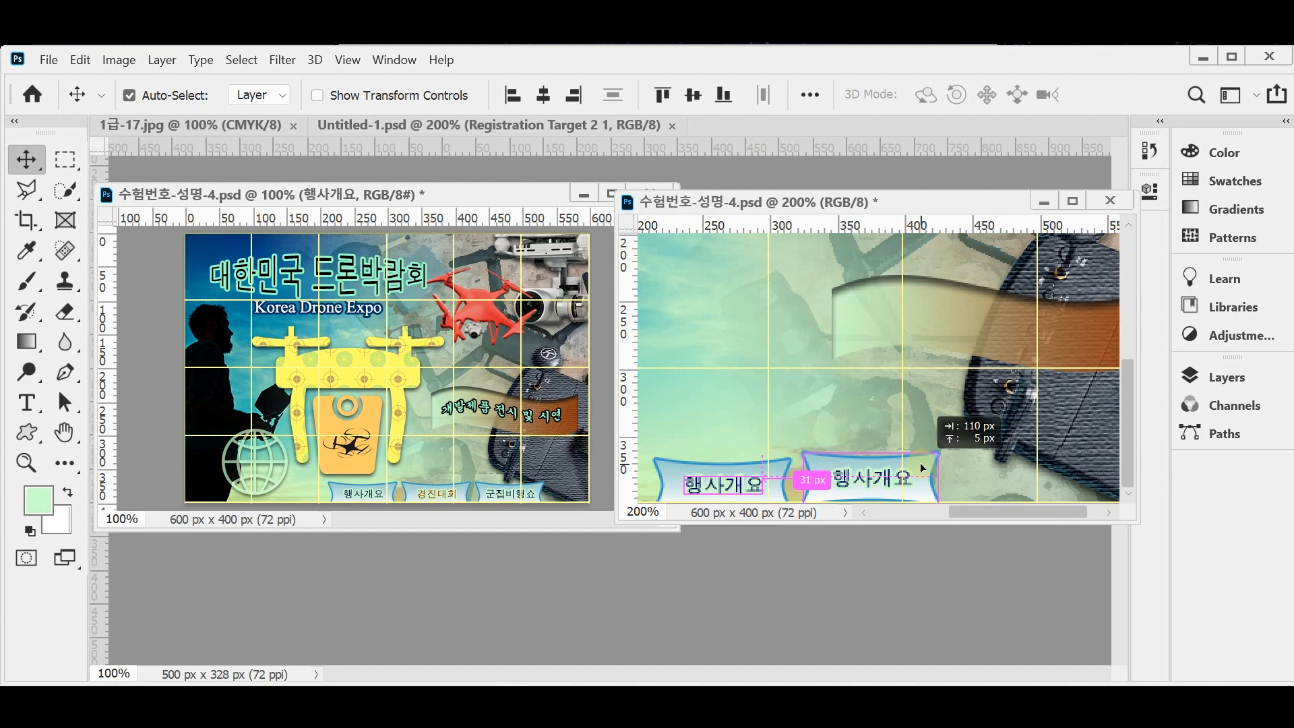
pyautogui.moveTo(921, 467); pyautogui.dragTo(920, 467)
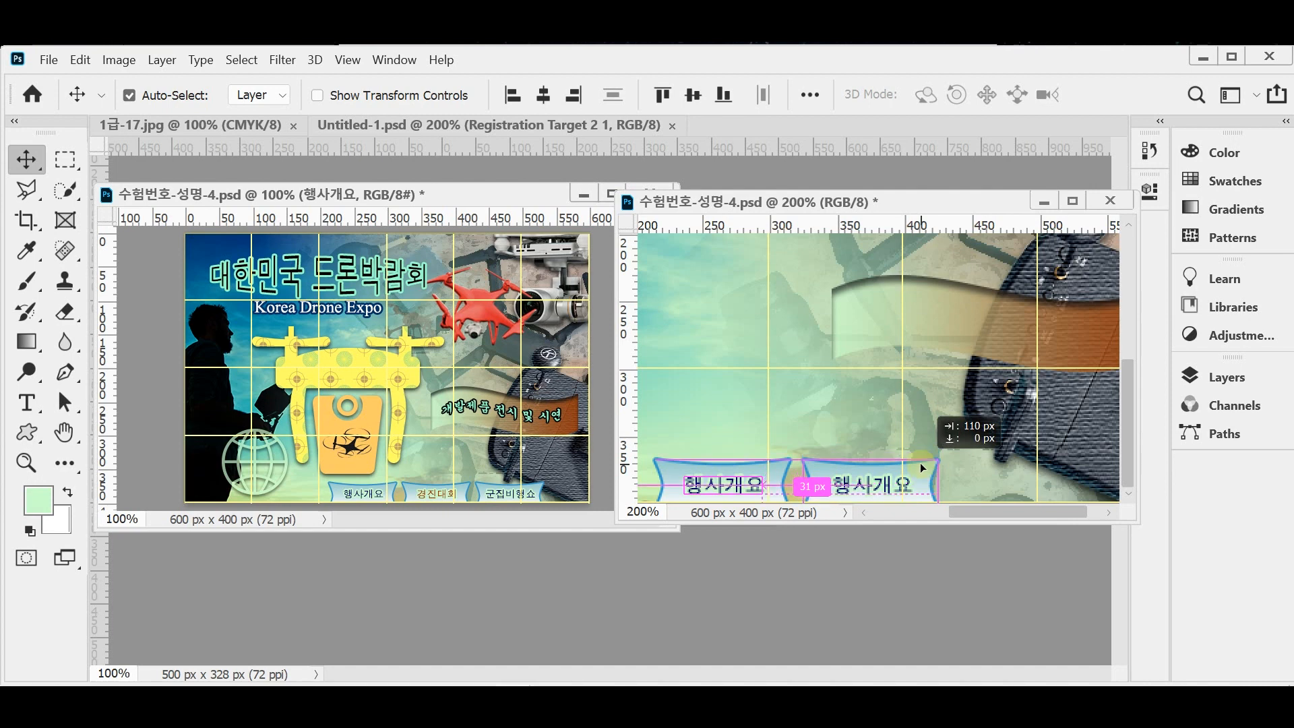
pyautogui.moveTo(921, 463); pyautogui.dragTo(921, 464)
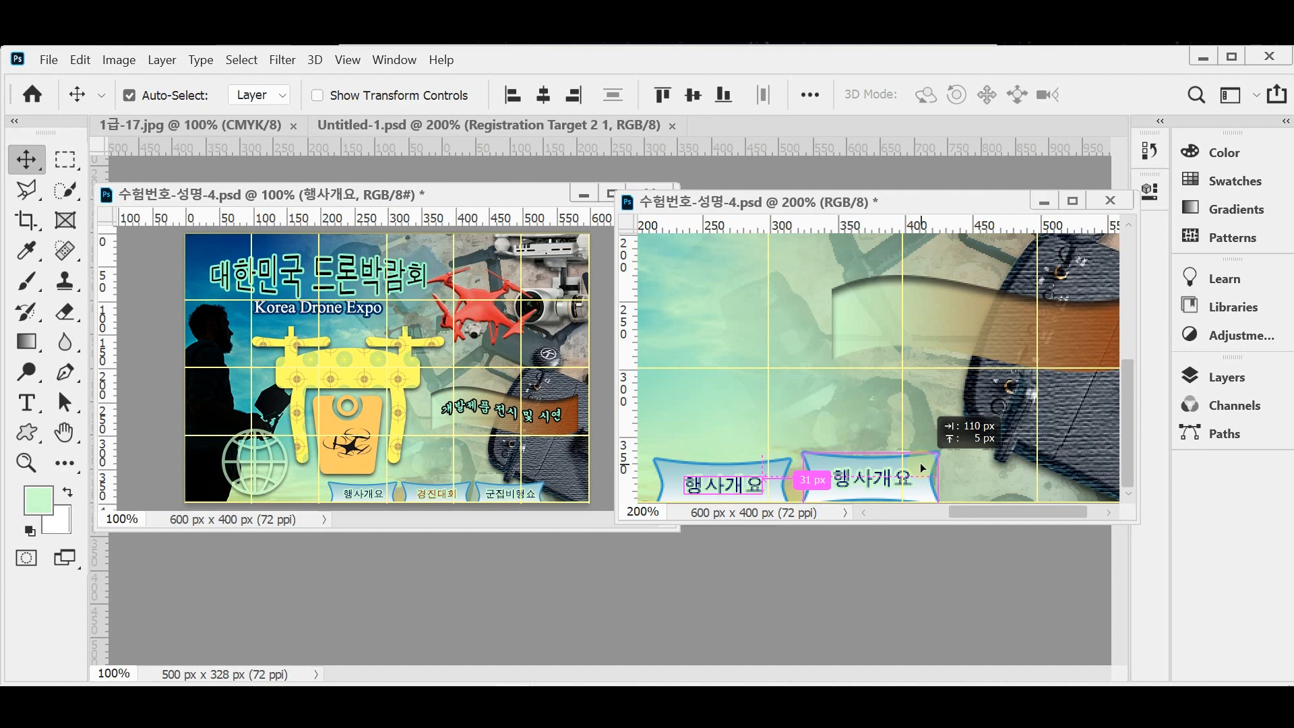
pyautogui.moveTo(920, 468); pyautogui.dragTo(921, 463)
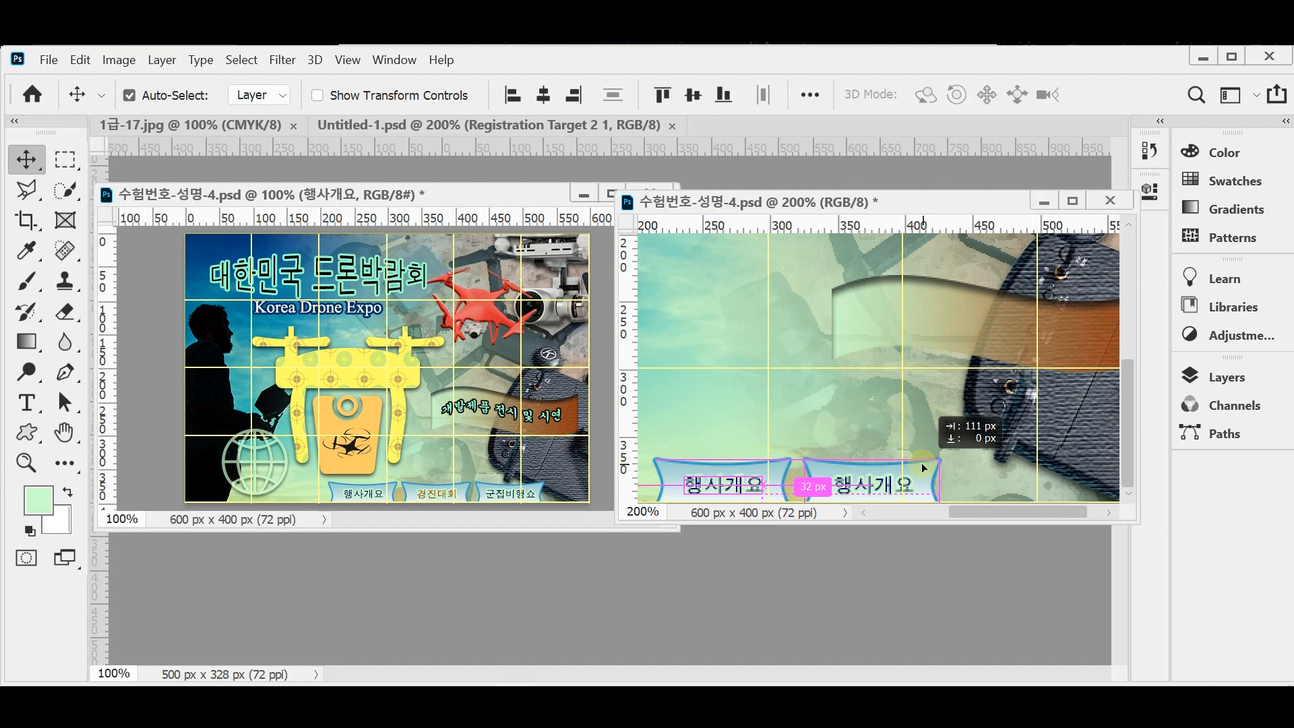
pyautogui.moveTo(921, 462); pyautogui.dragTo(920, 462)
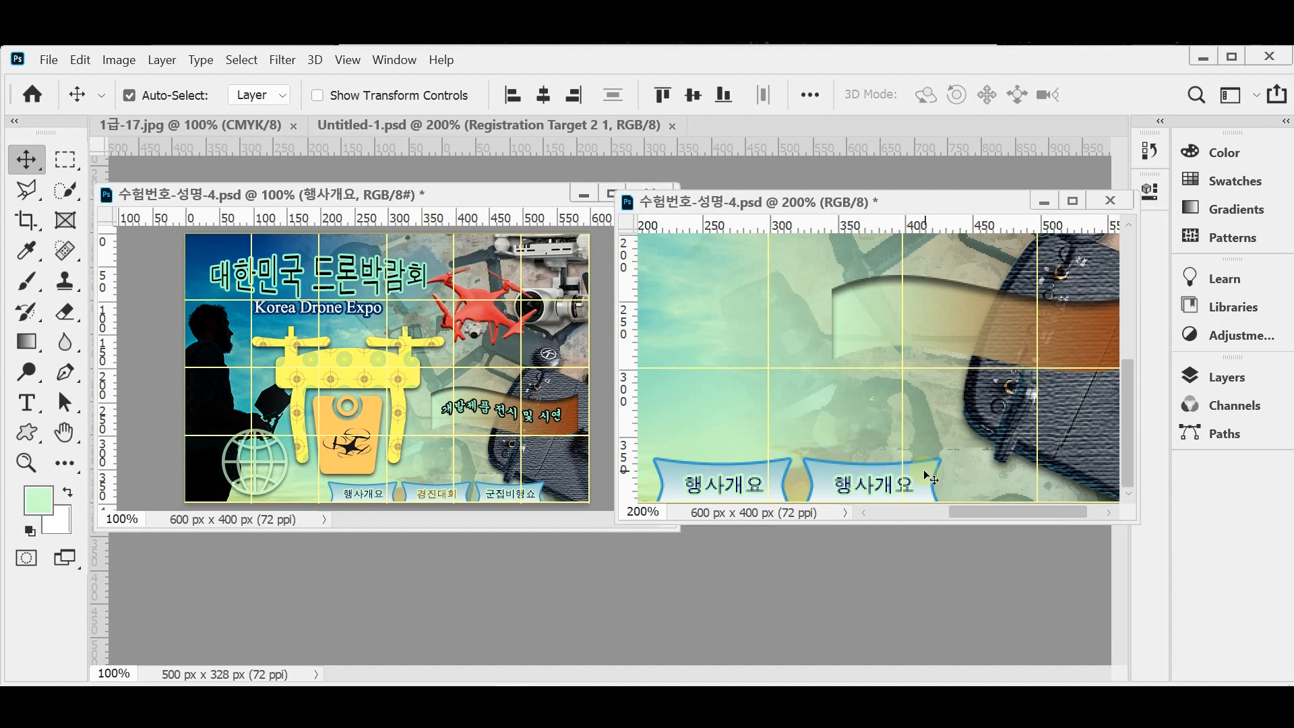
pyautogui.moveTo(931, 478); pyautogui.dragTo(1073, 478)
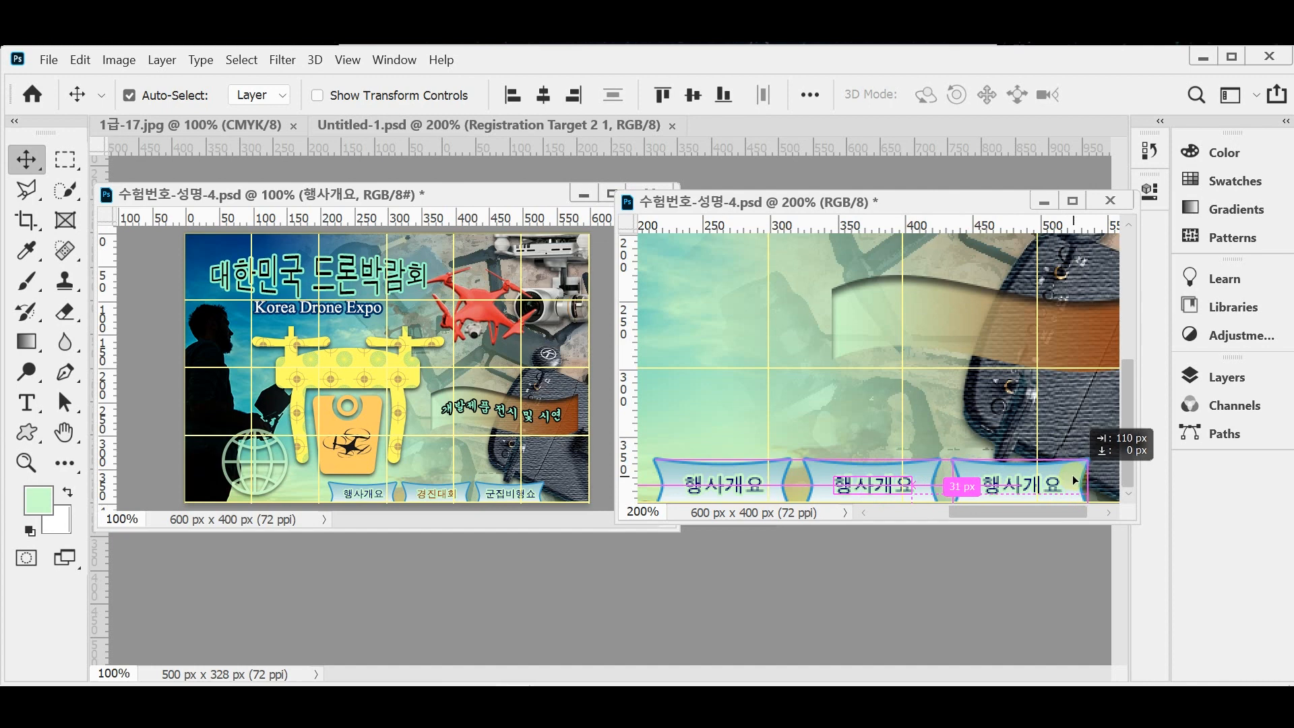
# Place the duplicated label on the third banner and change the middle banner's label to "경진대회"
pyautogui.moveTo(1073, 475); pyautogui.dragTo(1073, 474)
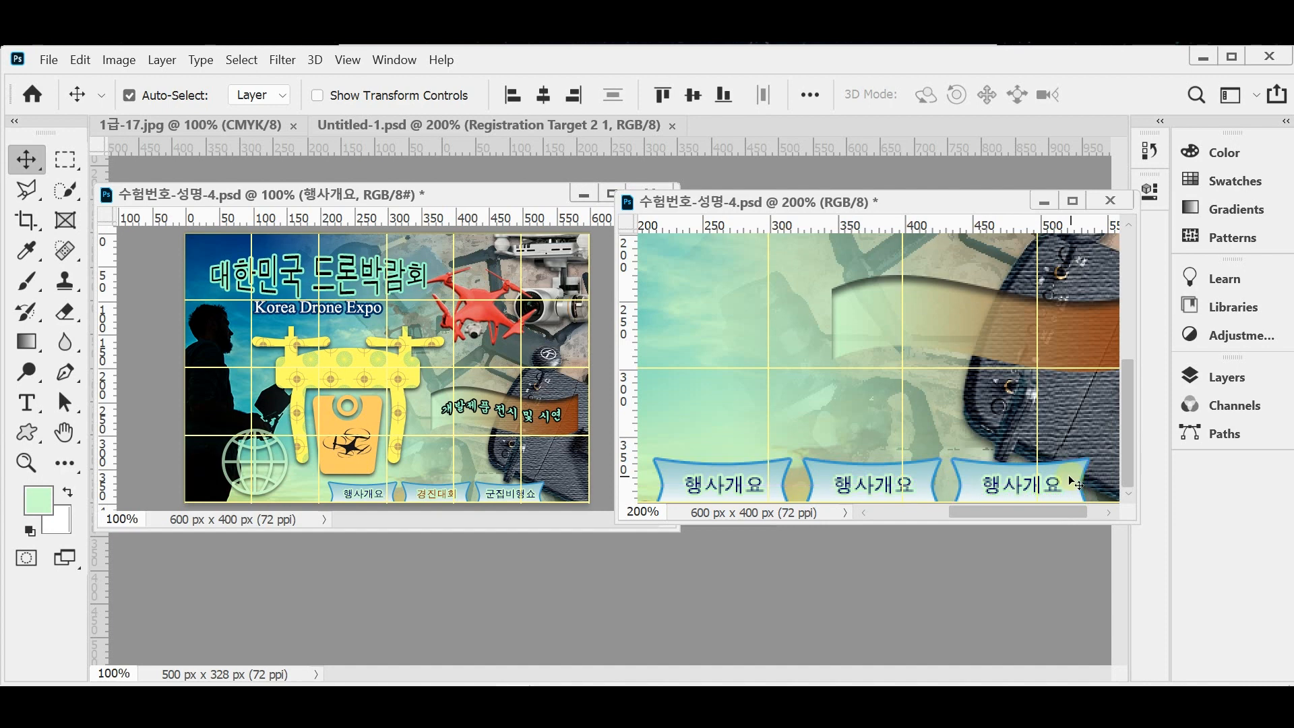
pyautogui.keyDown('ctrl'); pyautogui.click(889, 481); pyautogui.keyUp('ctrl')
pyautogui.moveTo(895, 478); pyautogui.dragTo(903, 368)
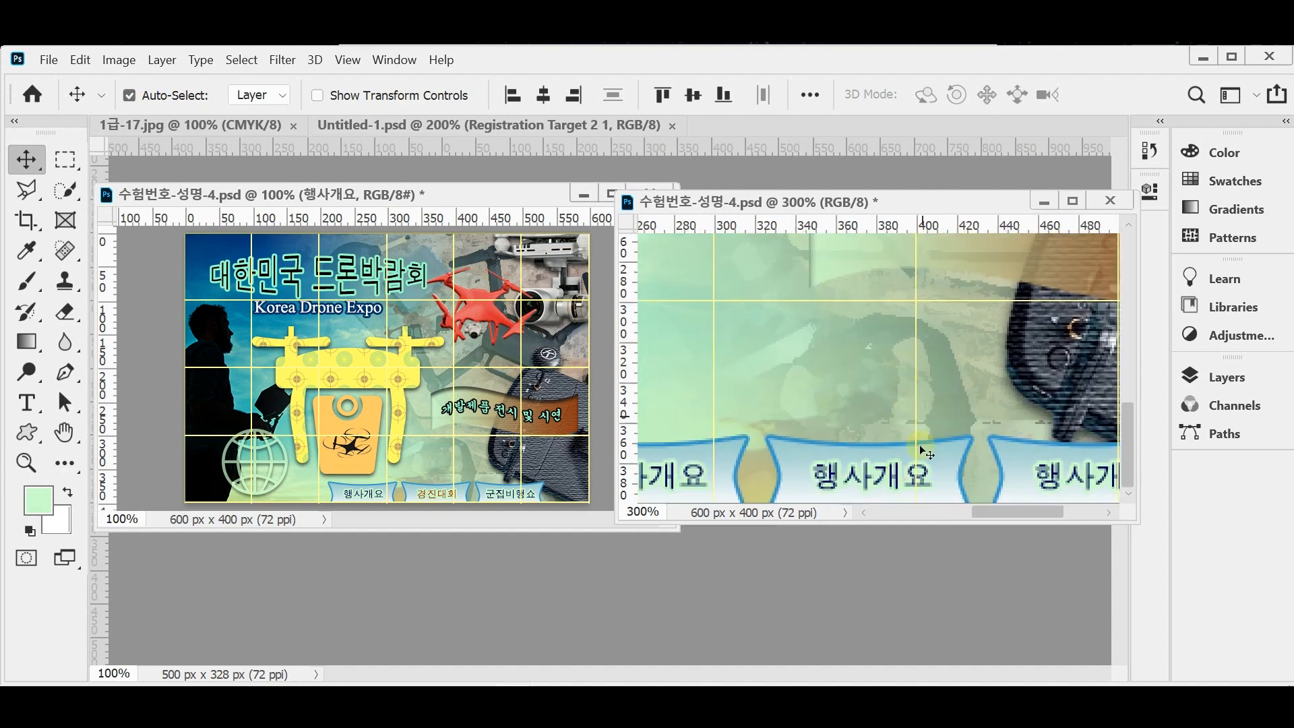
pyautogui.keyDown('ctrl'); pyautogui.click(900, 475); pyautogui.keyUp('ctrl')
pyautogui.moveTo(904, 479); pyautogui.dragTo(874, 412)
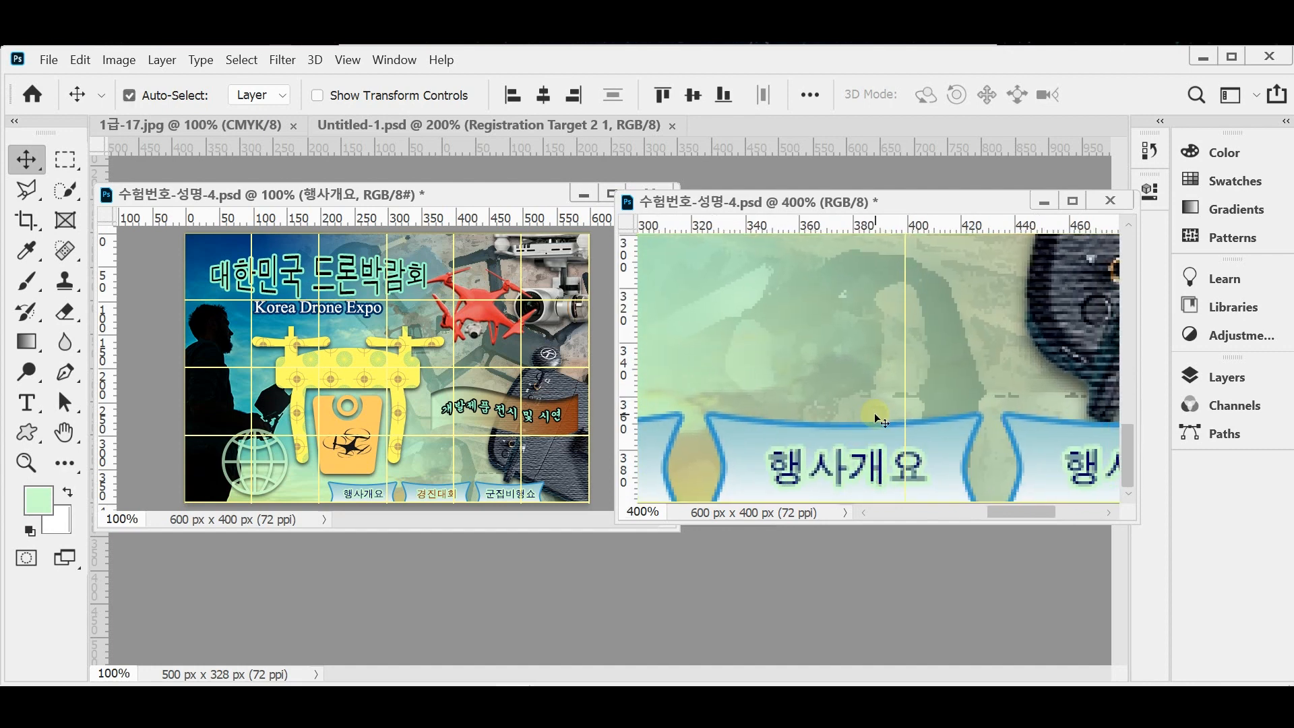
pyautogui.hotkey('ctrl', 'space')
pyautogui.keyDown('ctrl'); pyautogui.click(845, 467); pyautogui.keyUp('ctrl')
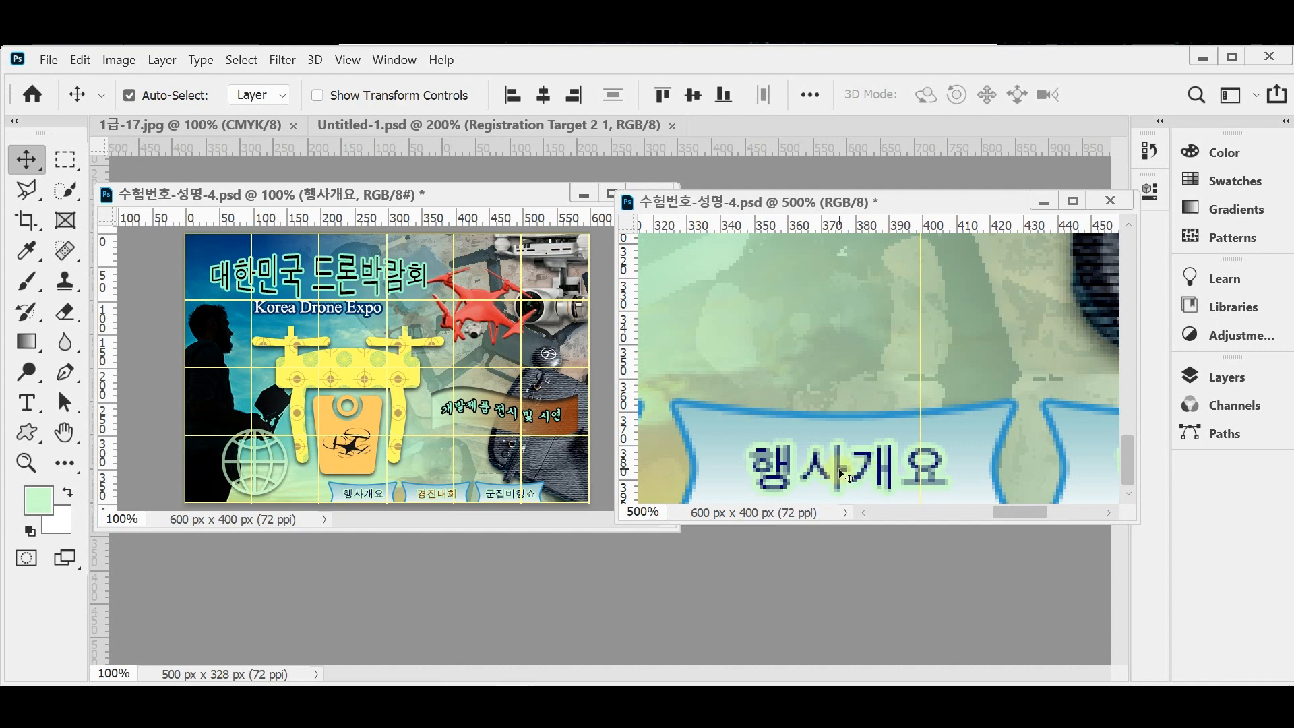
pyautogui.doubleClick(846, 475)
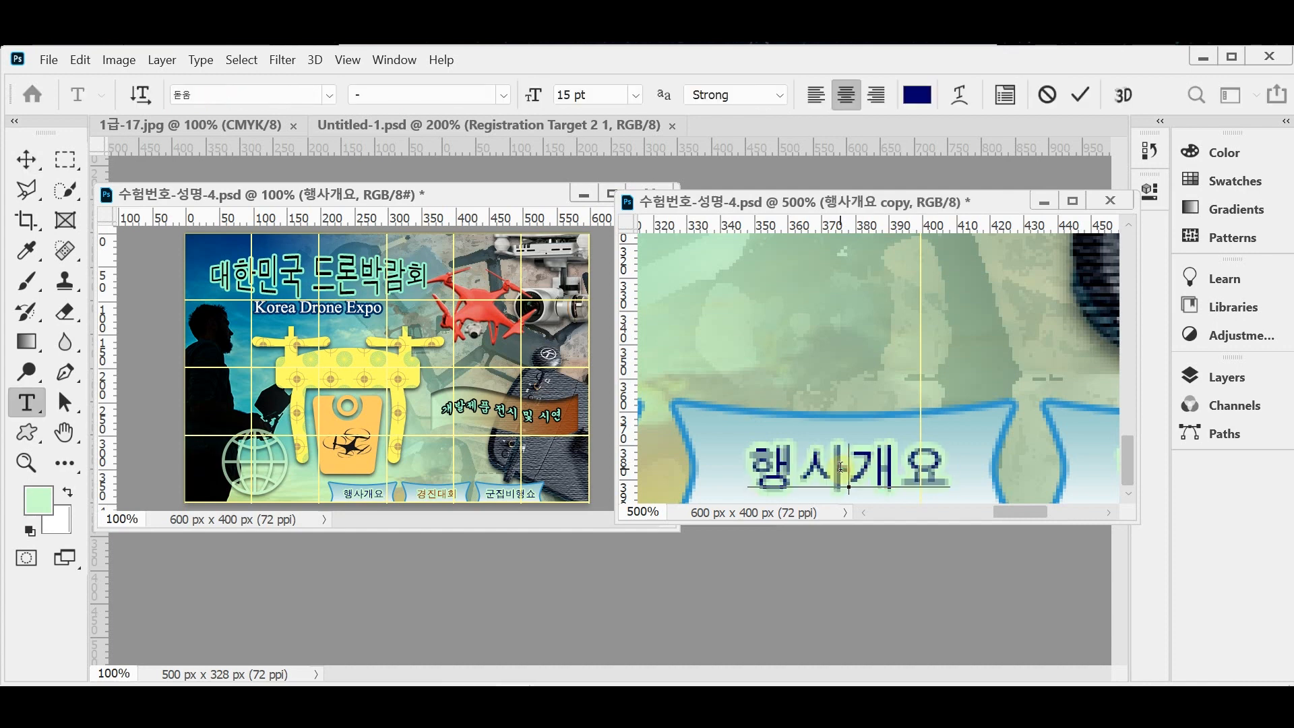
pyautogui.hotkey('ctrl', 'a')
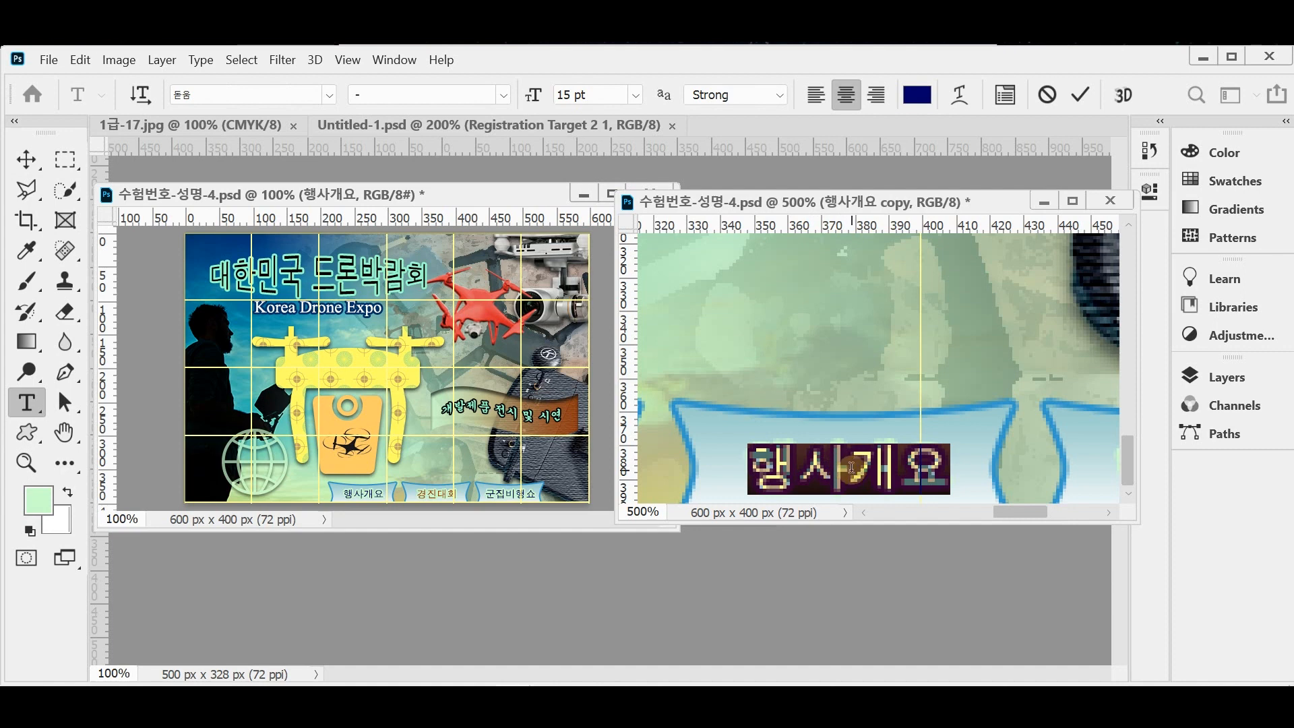
pyautogui.write('경진')
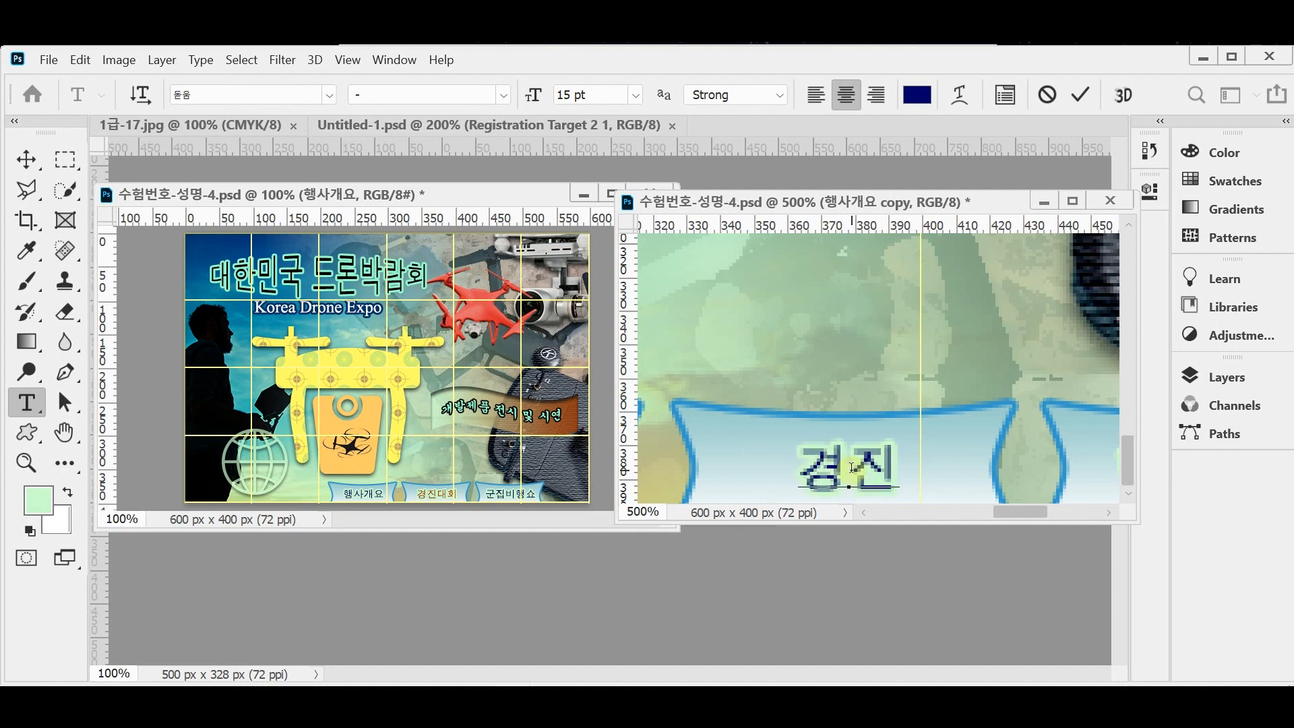
pyautogui.write('대회')
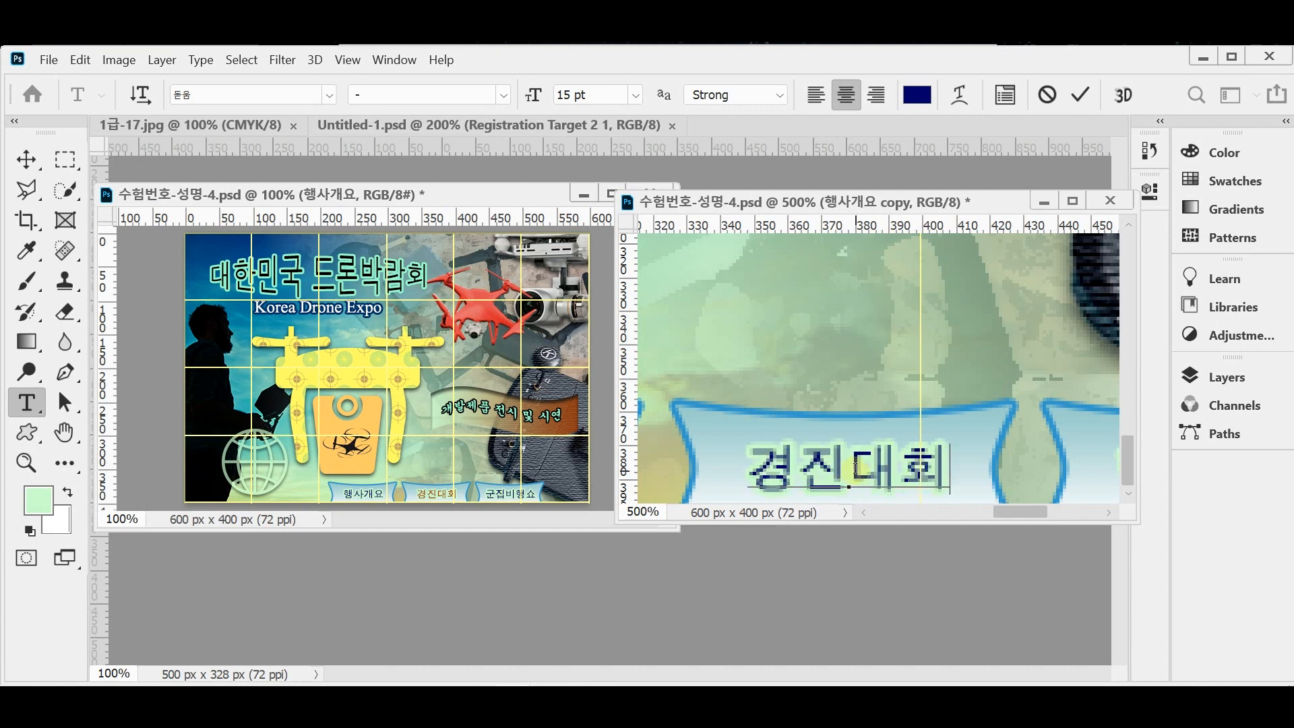
pyautogui.hotkey('ctrl', 'Return')
pyautogui.press('v')
# Change the third banner's label text to "군집비행쇼"
pyautogui.moveTo(1020, 514); pyautogui.dragTo(1092, 518)
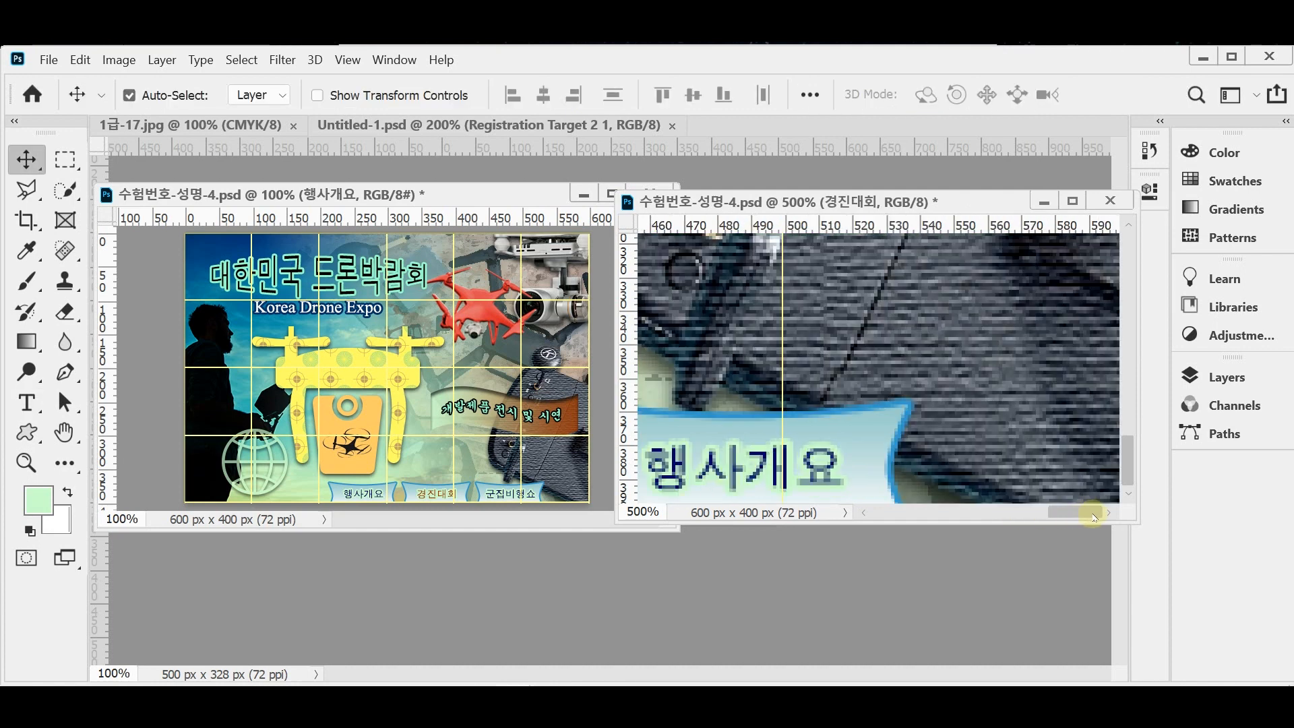
pyautogui.doubleClick(729, 452)
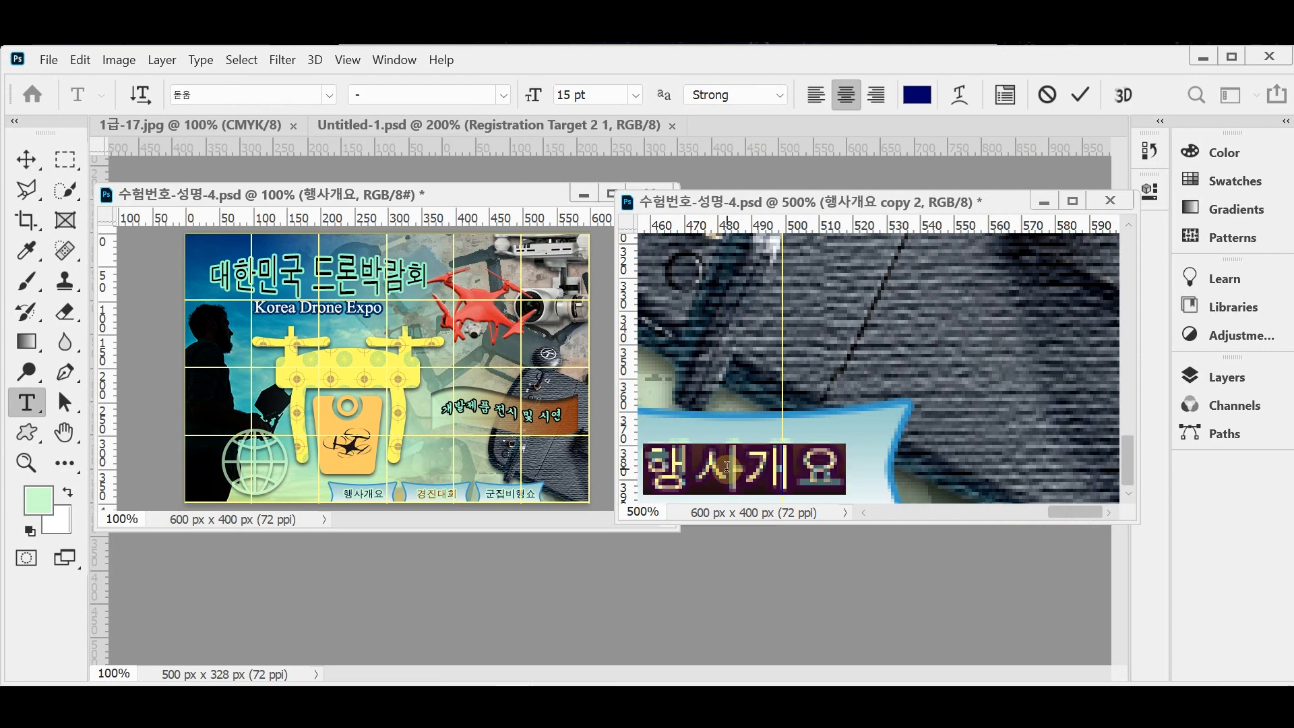
pyautogui.write('군집ㅂ')
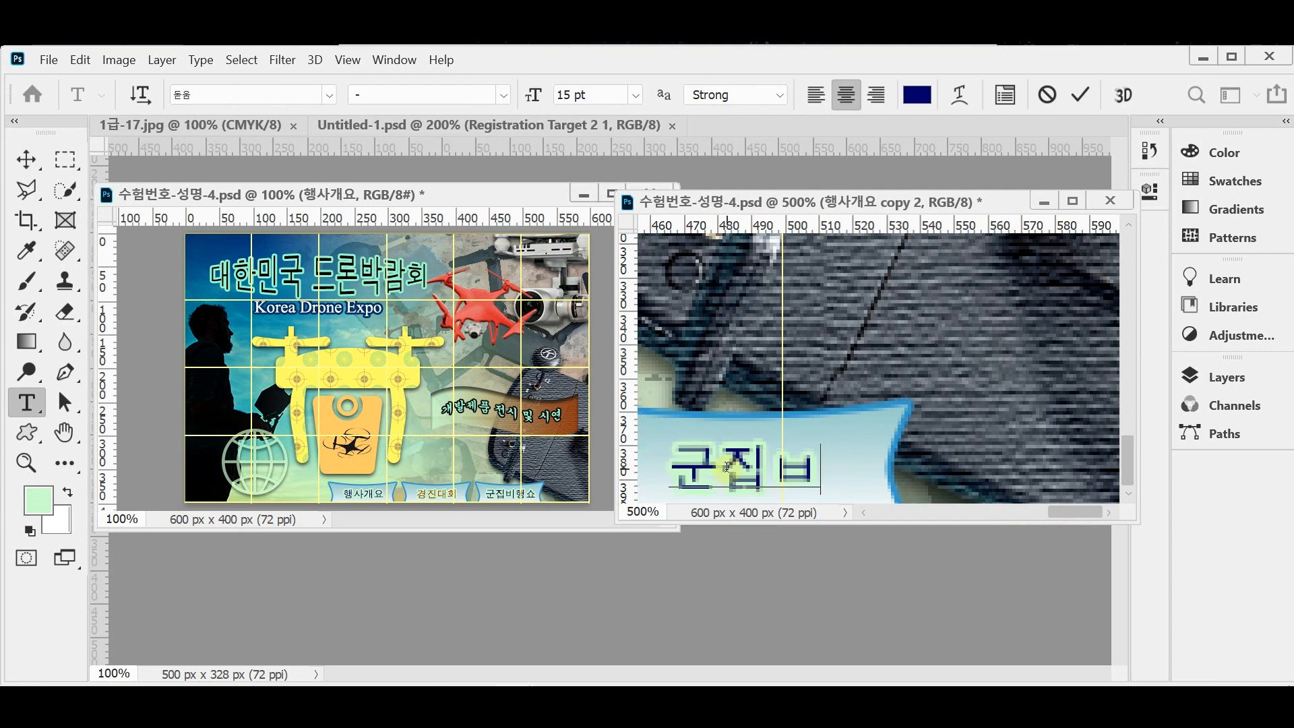
pyautogui.write('비행소')
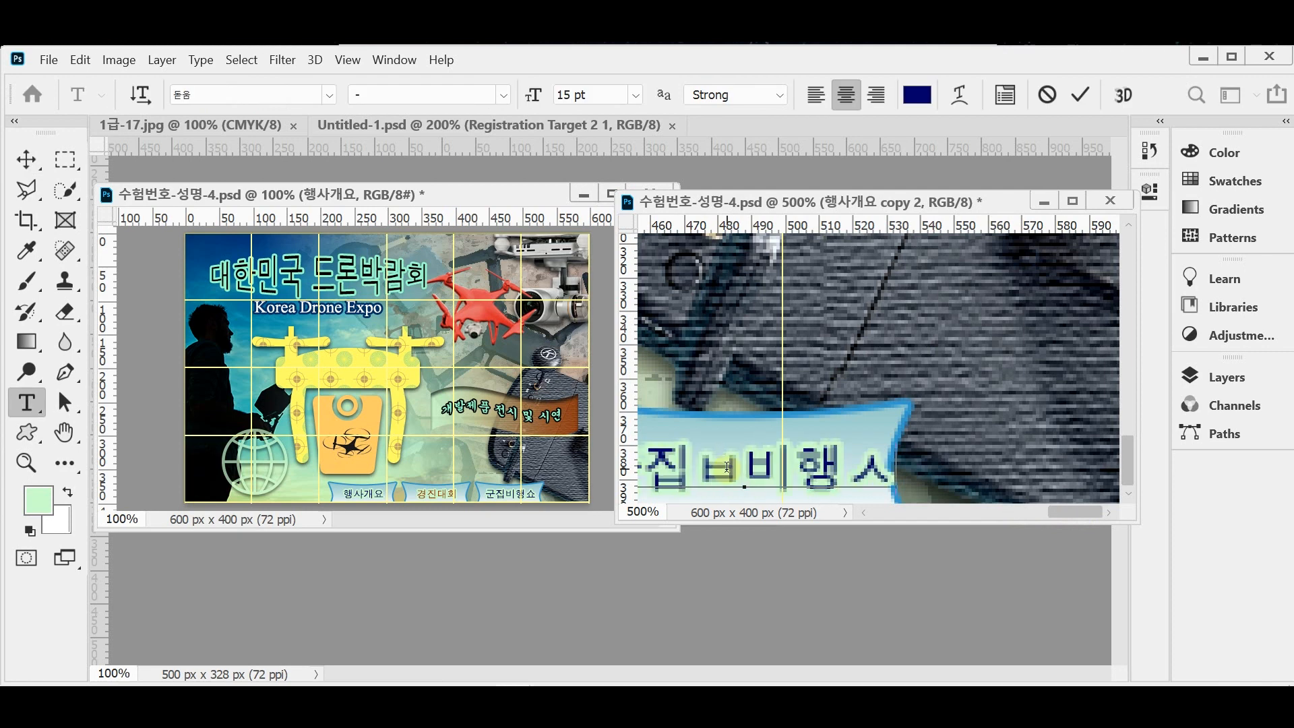
pyautogui.moveTo(745, 475); pyautogui.dragTo(701, 475)
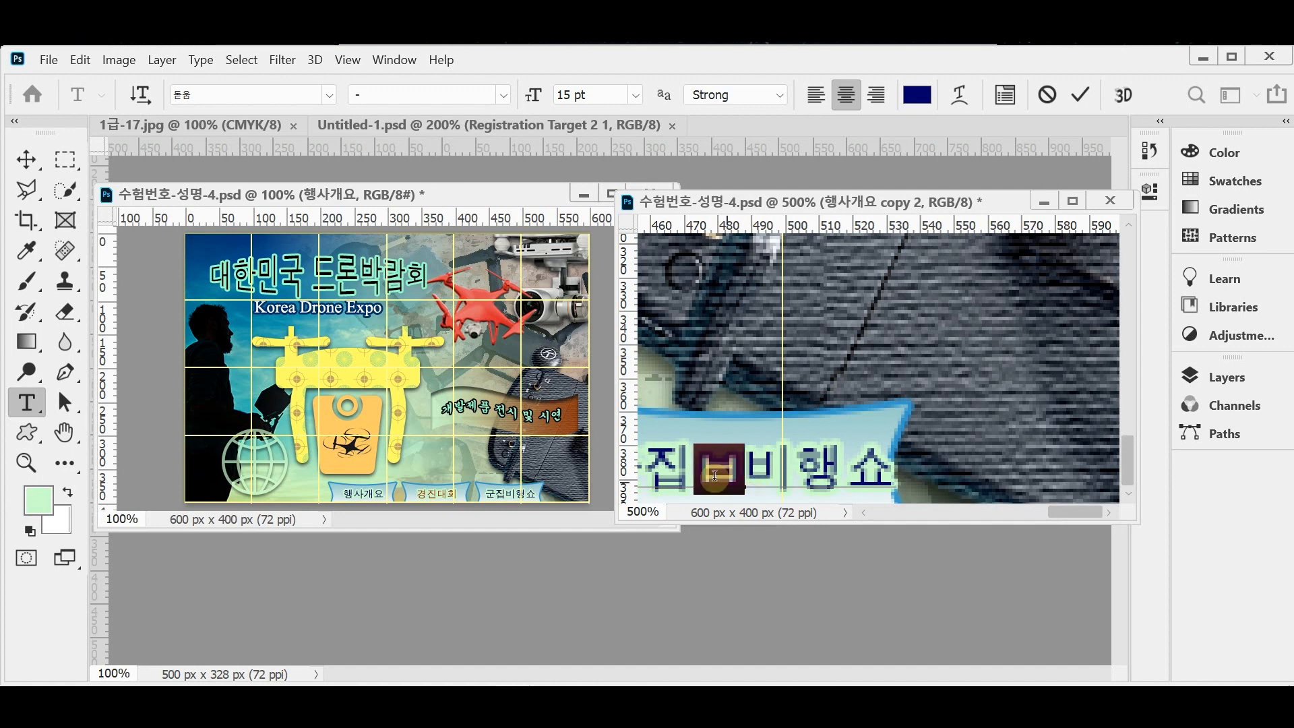
pyautogui.press('BackSpace')
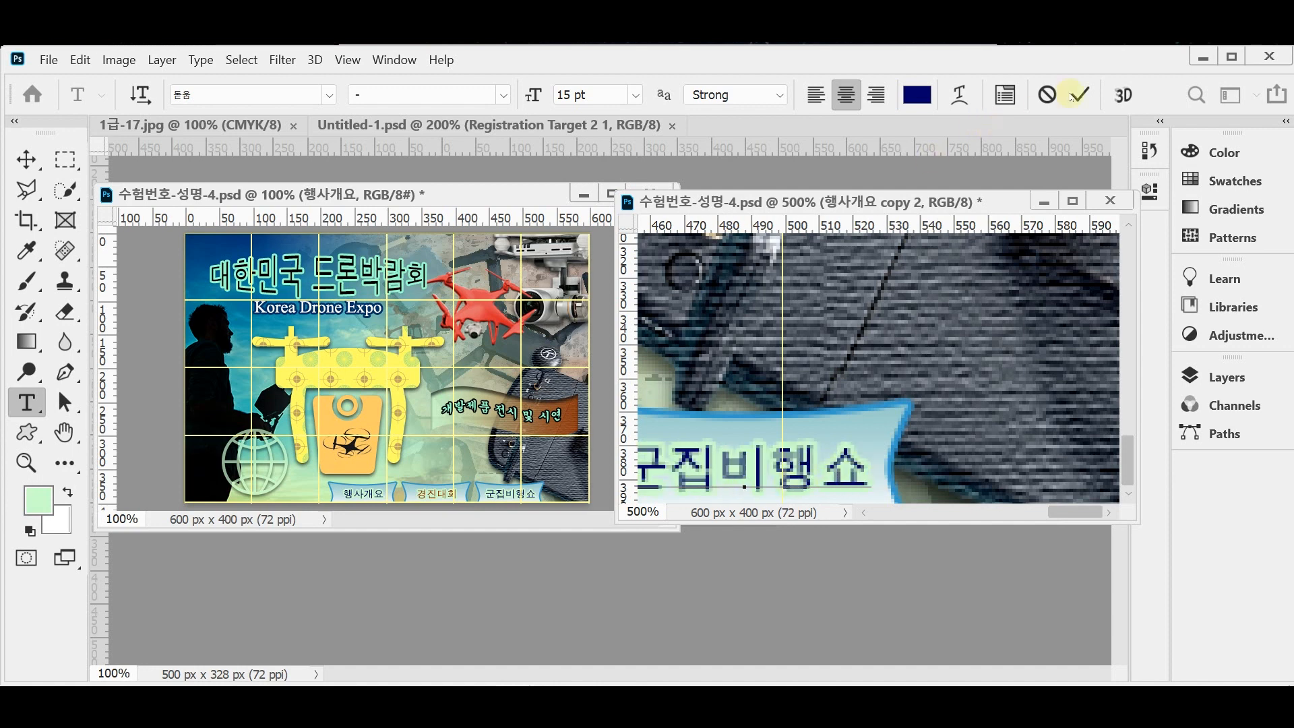
pyautogui.click(1081, 95)
pyautogui.press('v')
# Set the text color of the middle banner's "경진대회" label to #930 and save the document
pyautogui.moveTo(1068, 512); pyautogui.dragTo(1053, 521)
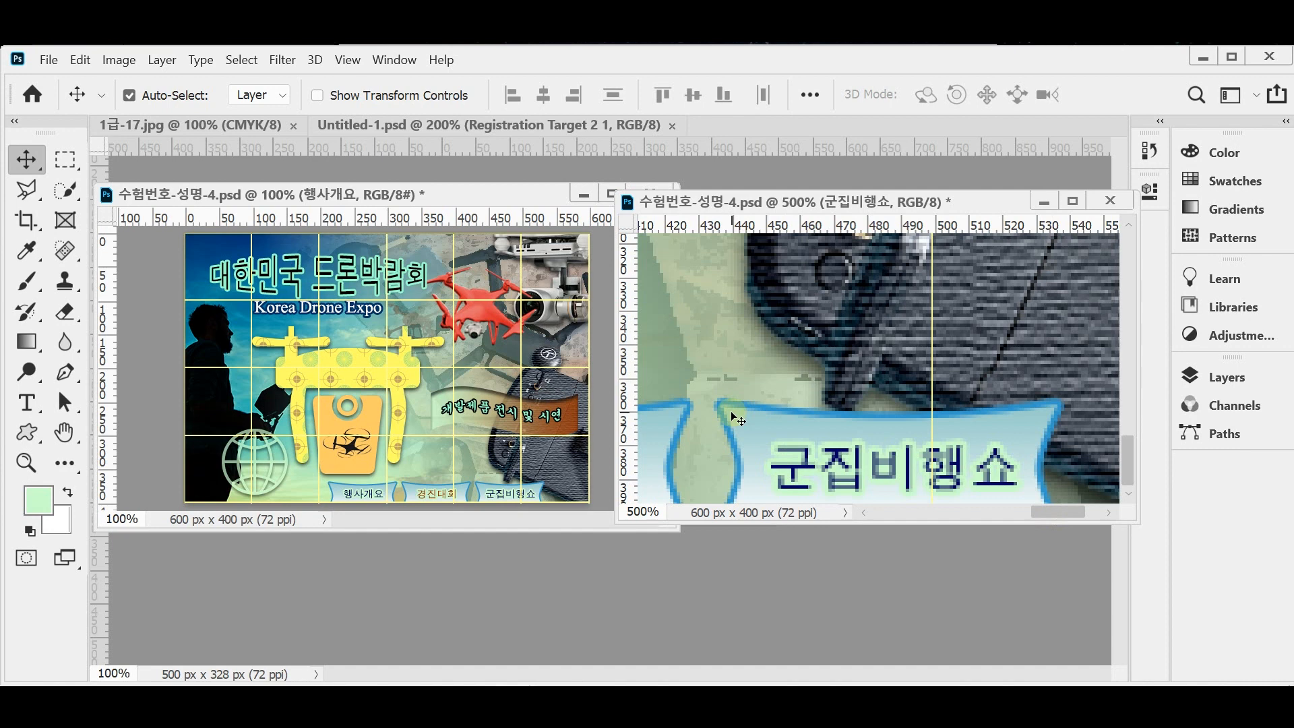
pyautogui.moveTo(1045, 512); pyautogui.dragTo(1009, 514)
pyautogui.click(842, 461)
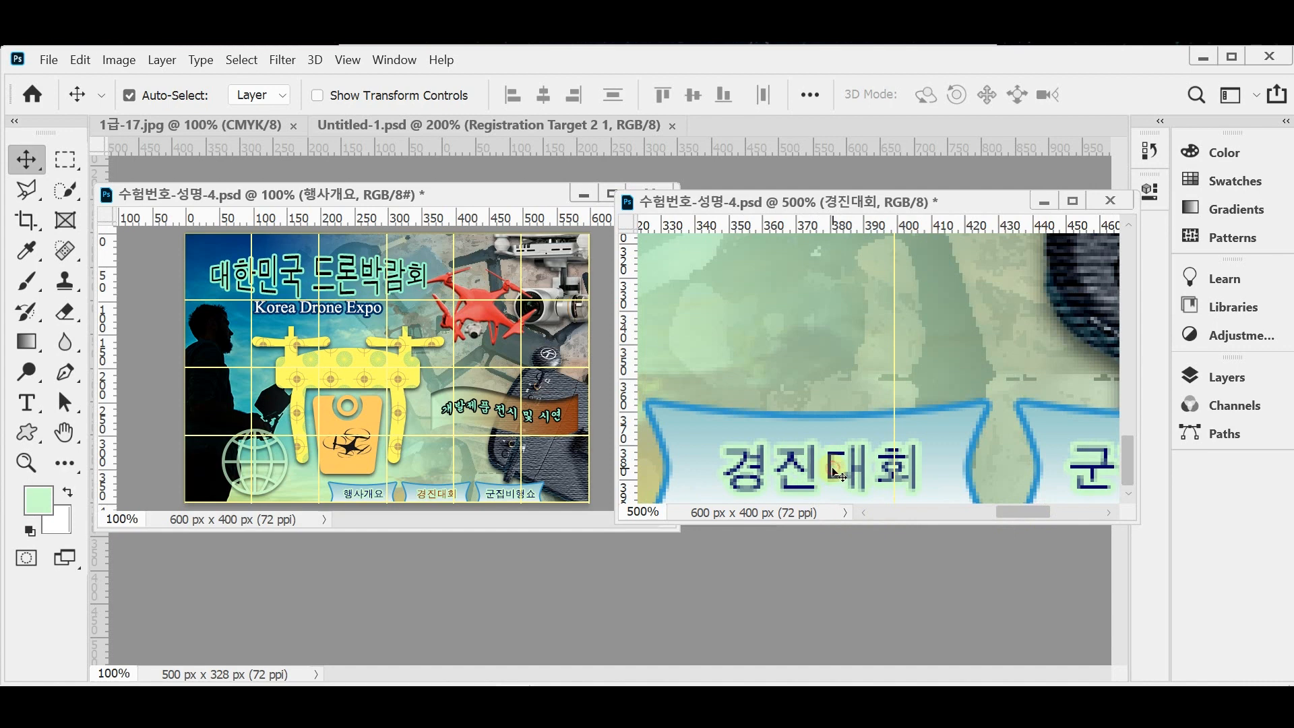
pyautogui.doubleClick(833, 473)
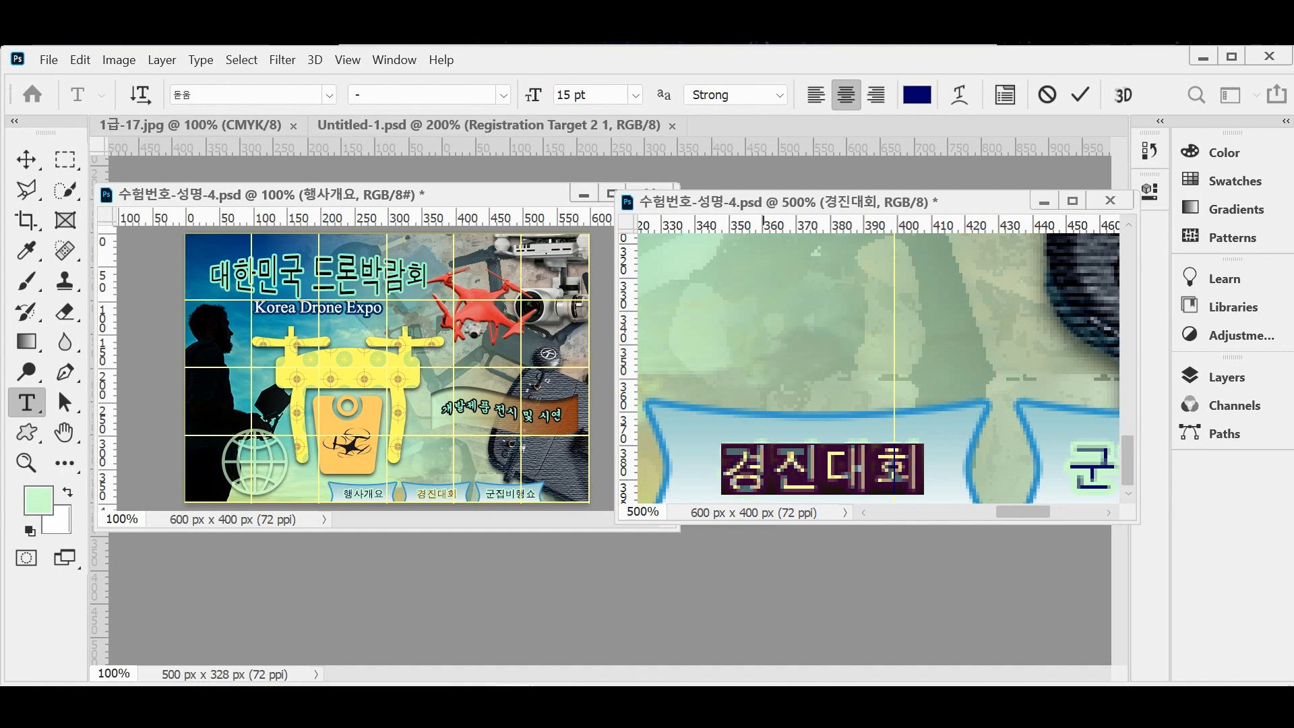
pyautogui.click(930, 102)
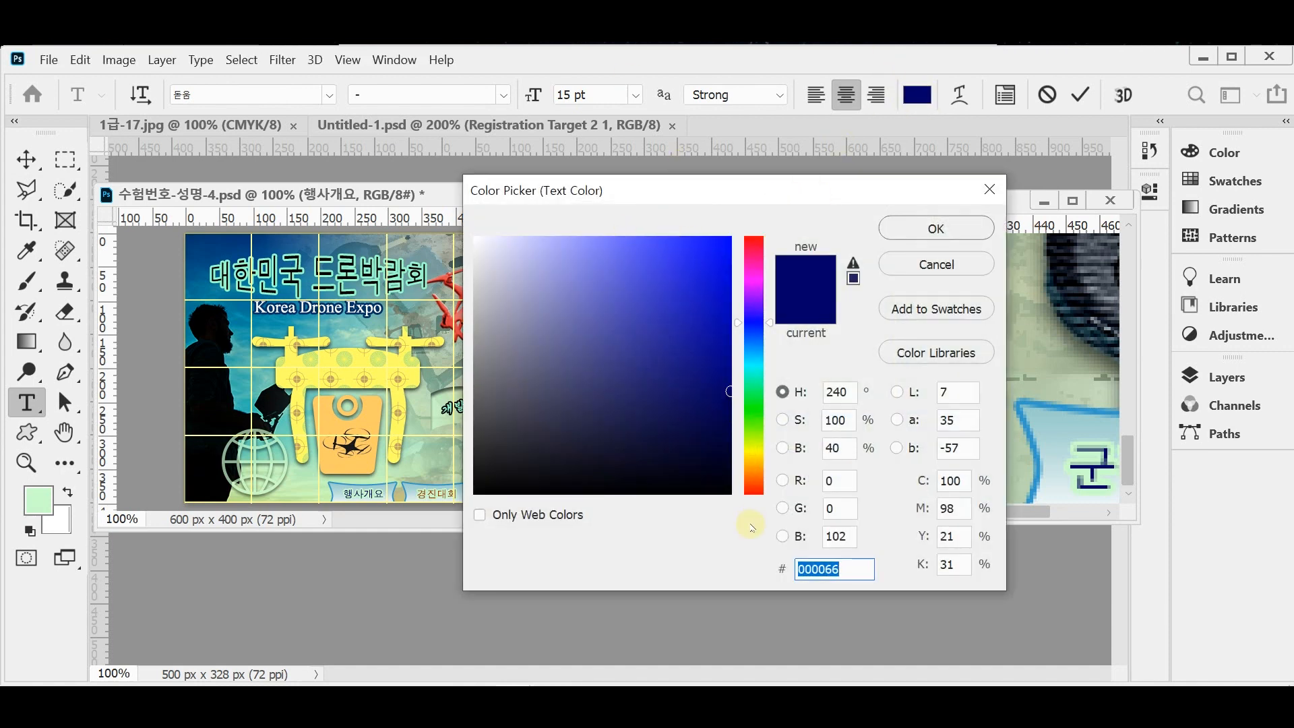
pyautogui.write('930')
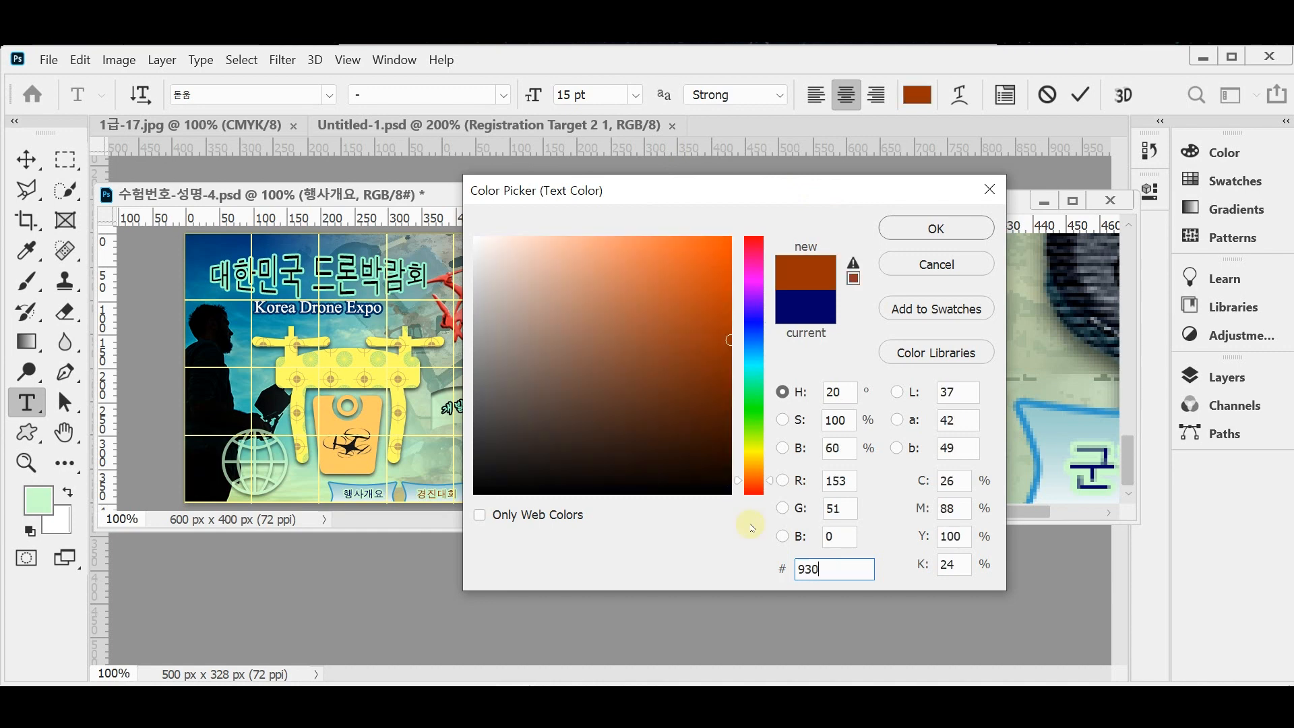
pyautogui.press('Return')
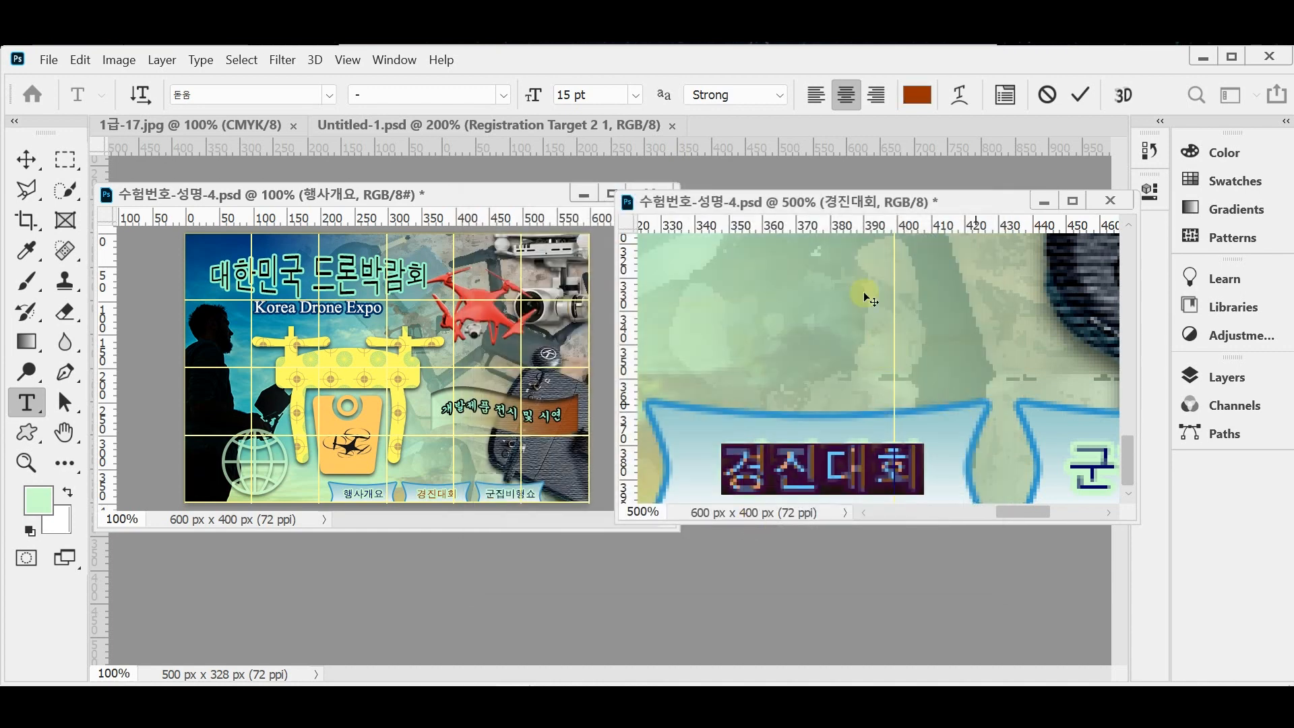
pyautogui.click(1081, 97)
pyautogui.press('v')
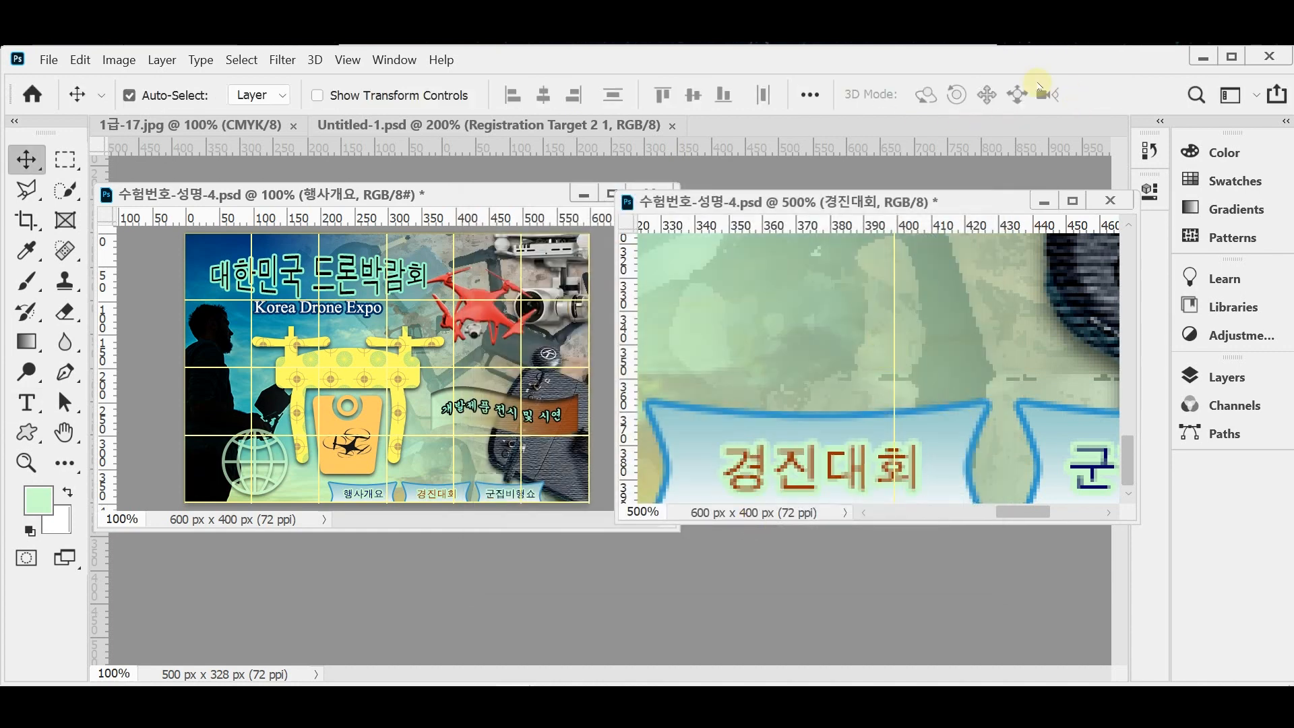
pyautogui.hotkey('ctrl', 's')
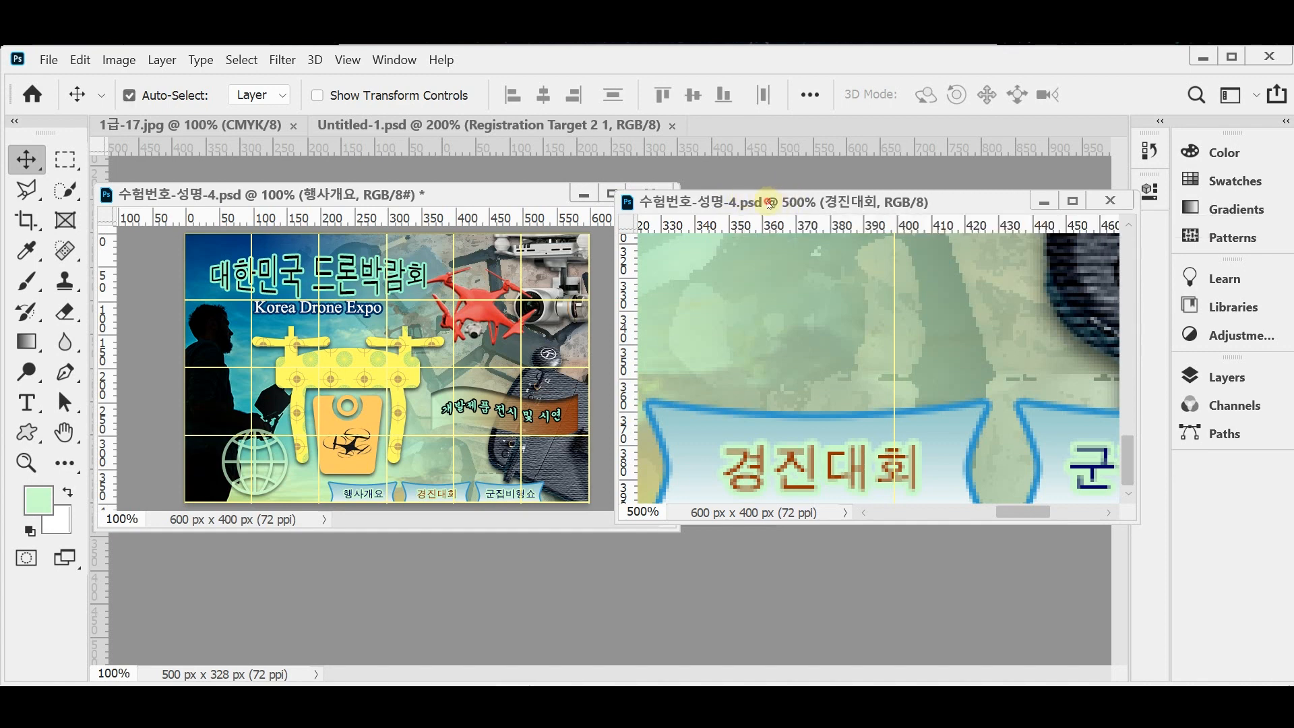
# Show the working document at 100% and narrow the finished reference window so both documents fit side by side
pyautogui.doubleClick(27, 462)
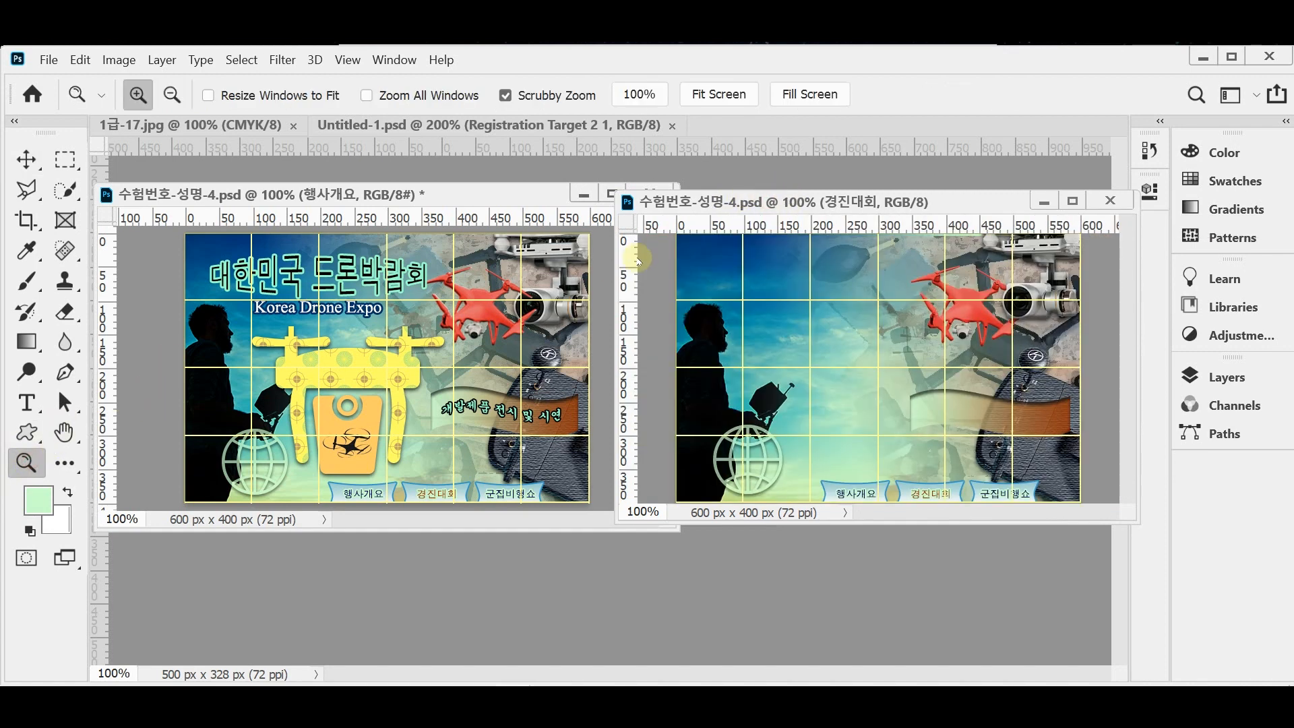
pyautogui.click(399, 195)
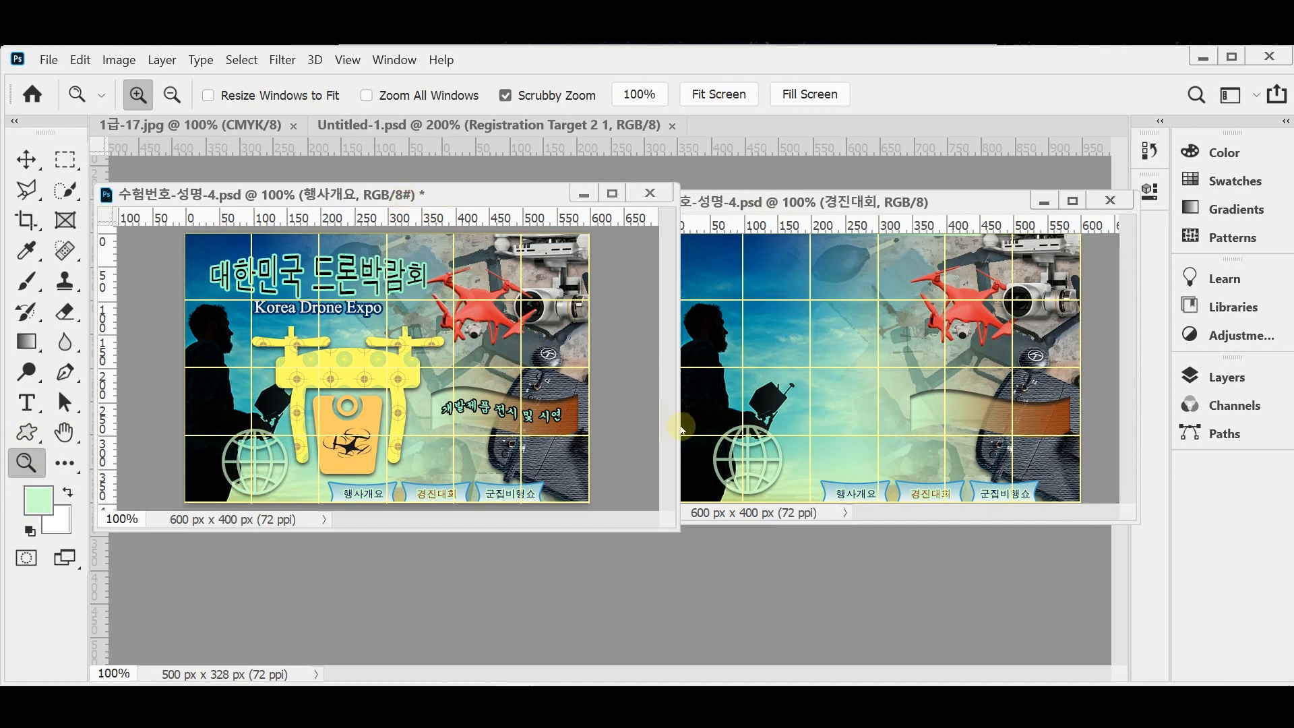
pyautogui.moveTo(678, 427); pyautogui.dragTo(622, 428)
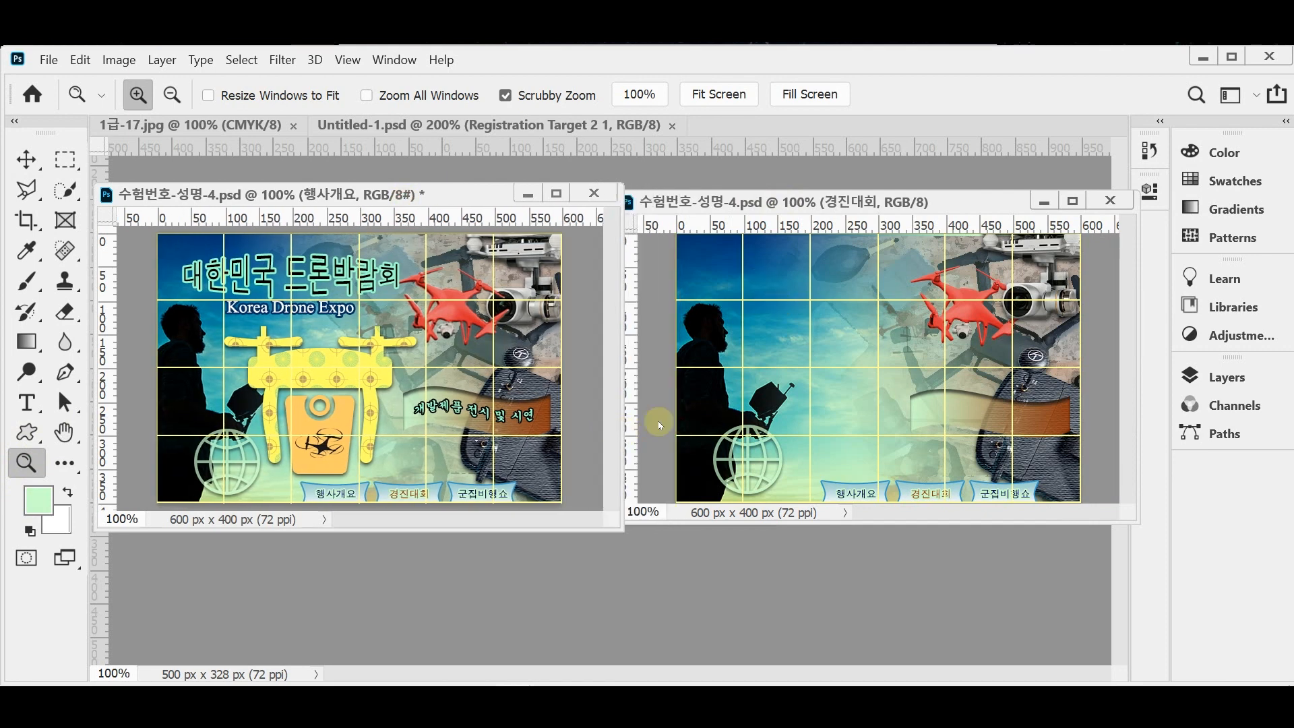
pyautogui.click(795, 205)
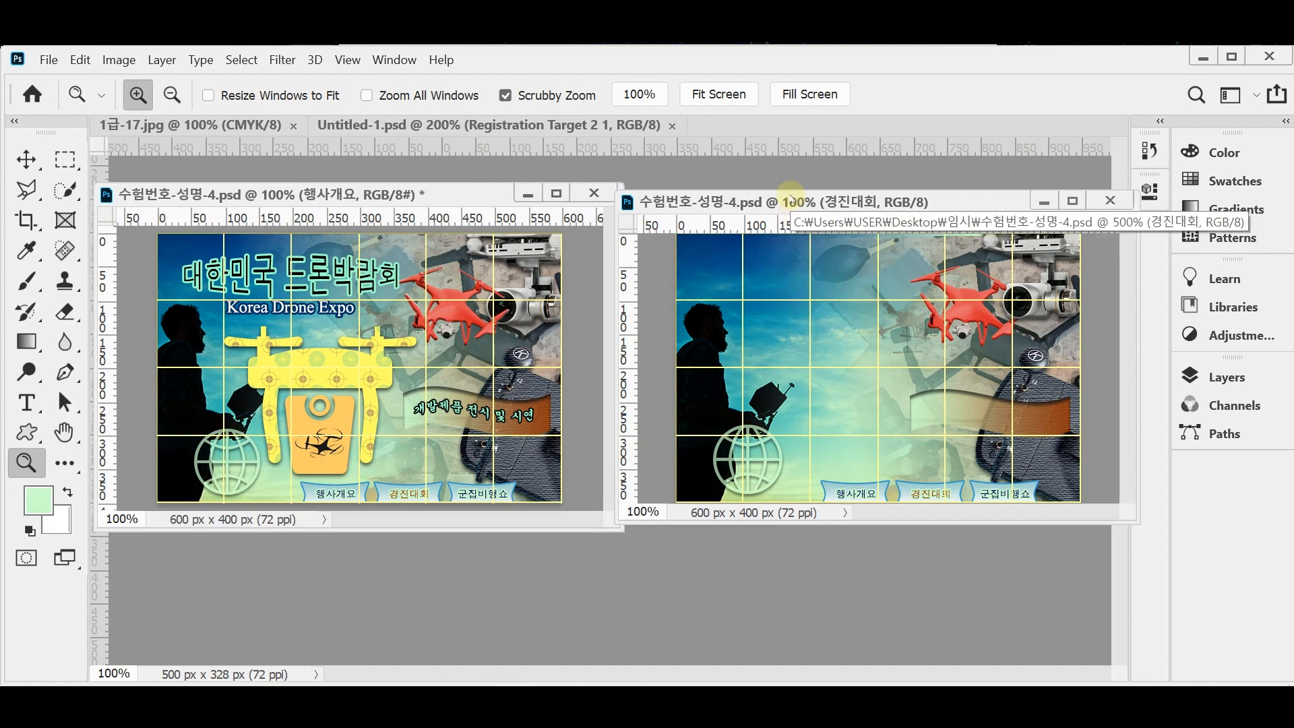
# Make both document windows taller and show them at 200%, framing the yellow drone in the reference and the matching empty area
pyautogui.click(335, 458)
pyautogui.click(337, 460)
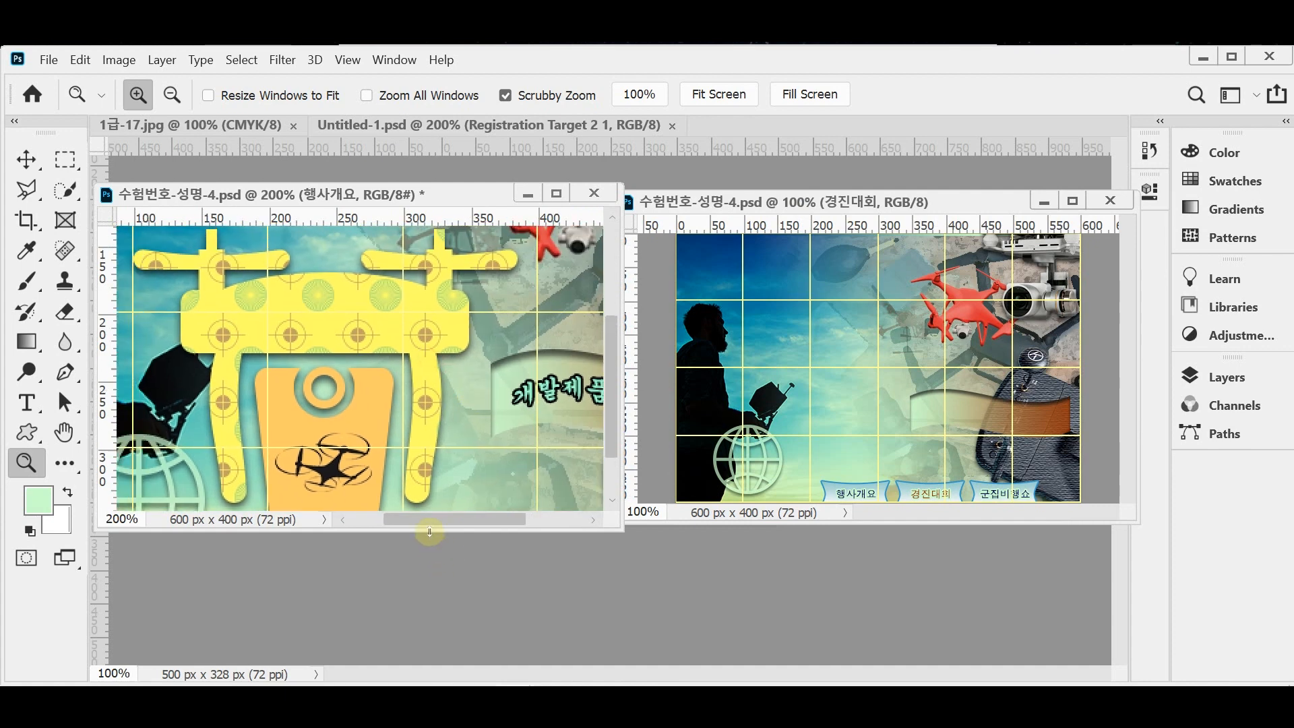
pyautogui.moveTo(430, 532); pyautogui.dragTo(438, 614)
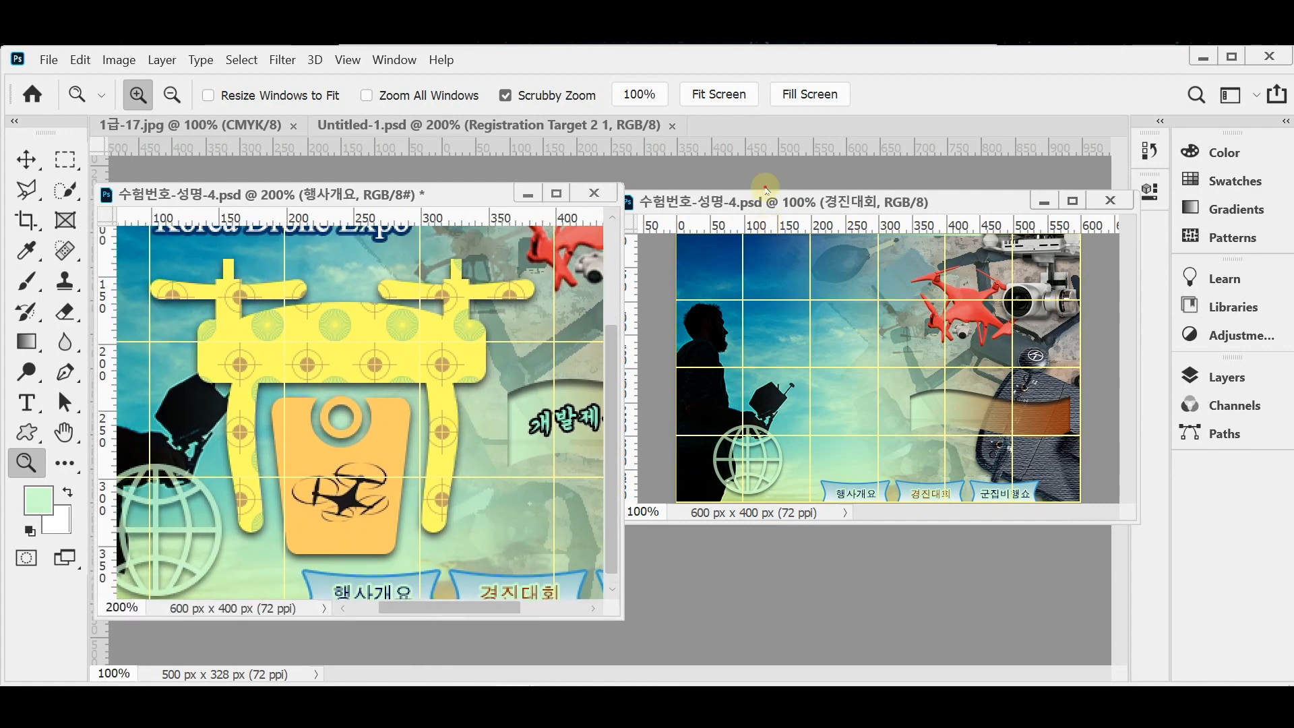
pyautogui.moveTo(845, 524); pyautogui.dragTo(872, 616)
pyautogui.click(857, 490)
pyautogui.moveTo(973, 453); pyautogui.dragTo(868, 470)
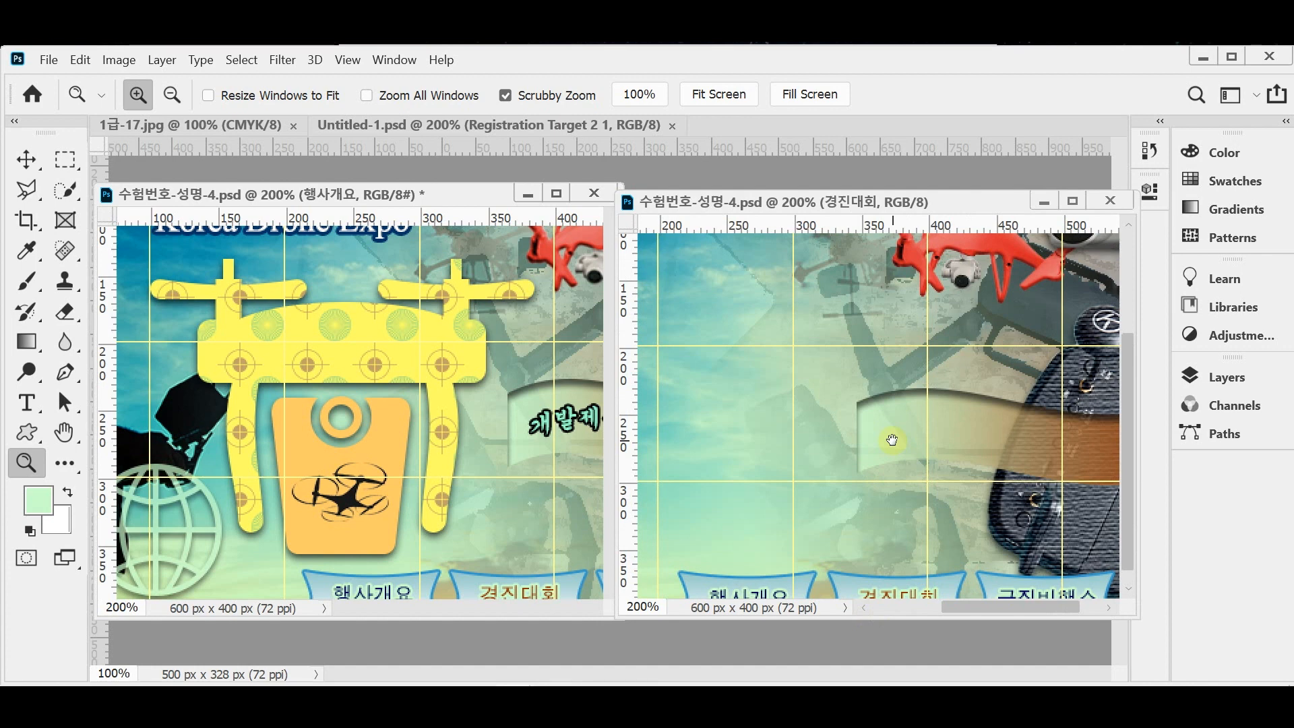
pyautogui.moveTo(891, 439); pyautogui.dragTo(944, 439)
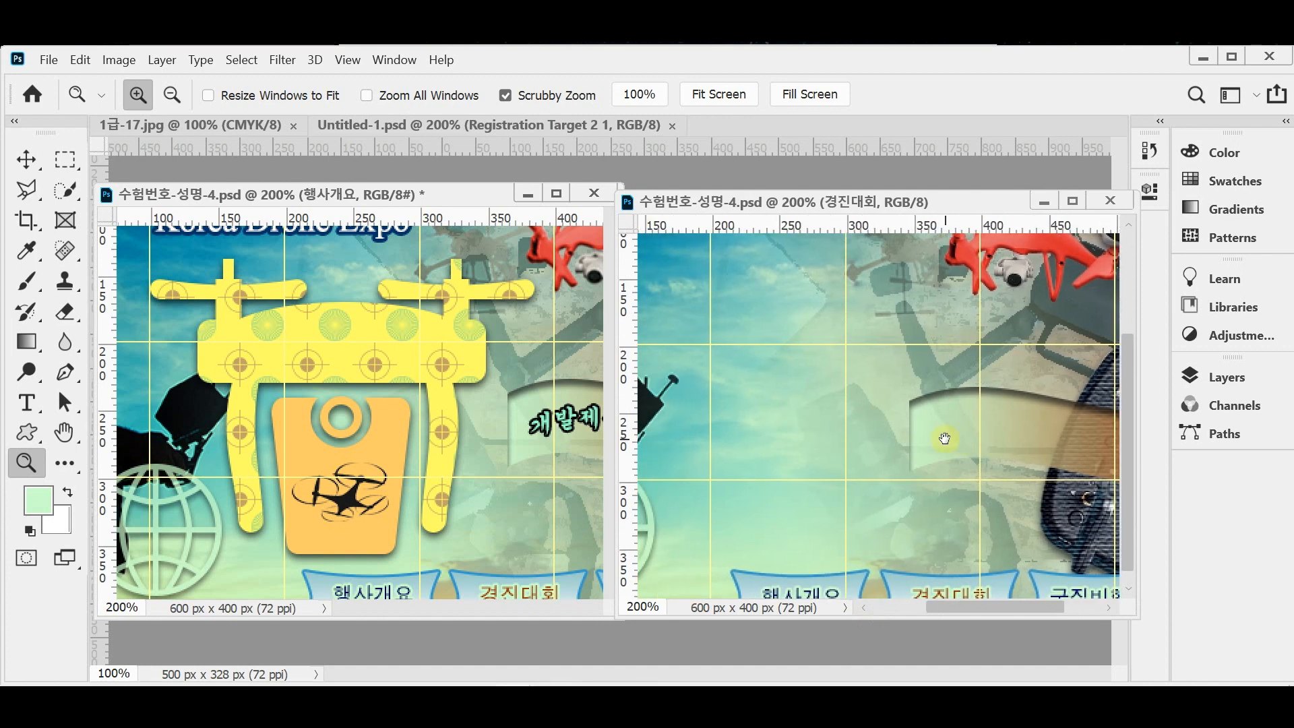
pyautogui.moveTo(809, 416); pyautogui.dragTo(775, 394)
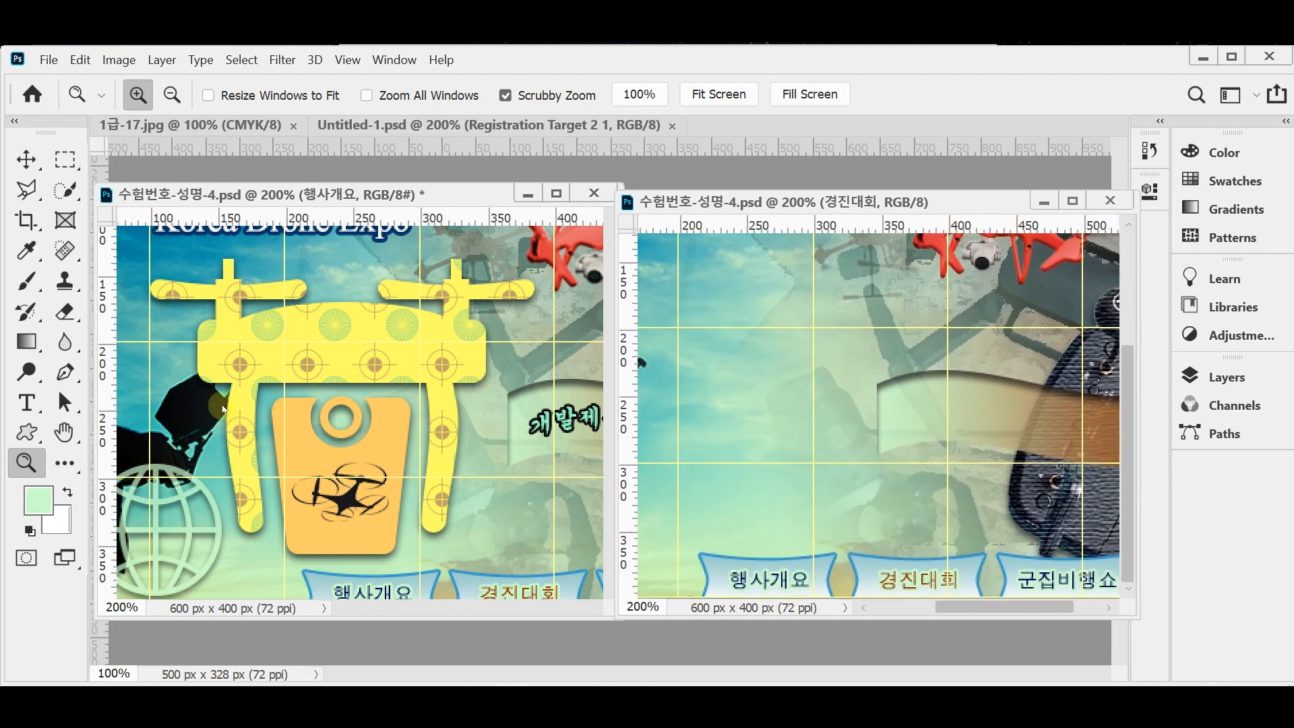
pyautogui.click(362, 416)
pyautogui.moveTo(371, 418); pyautogui.dragTo(377, 392)
# Set up the Rounded Rectangle tool in Shape mode with the fill color #ff6
pyautogui.click(27, 434)
pyautogui.click(29, 437)
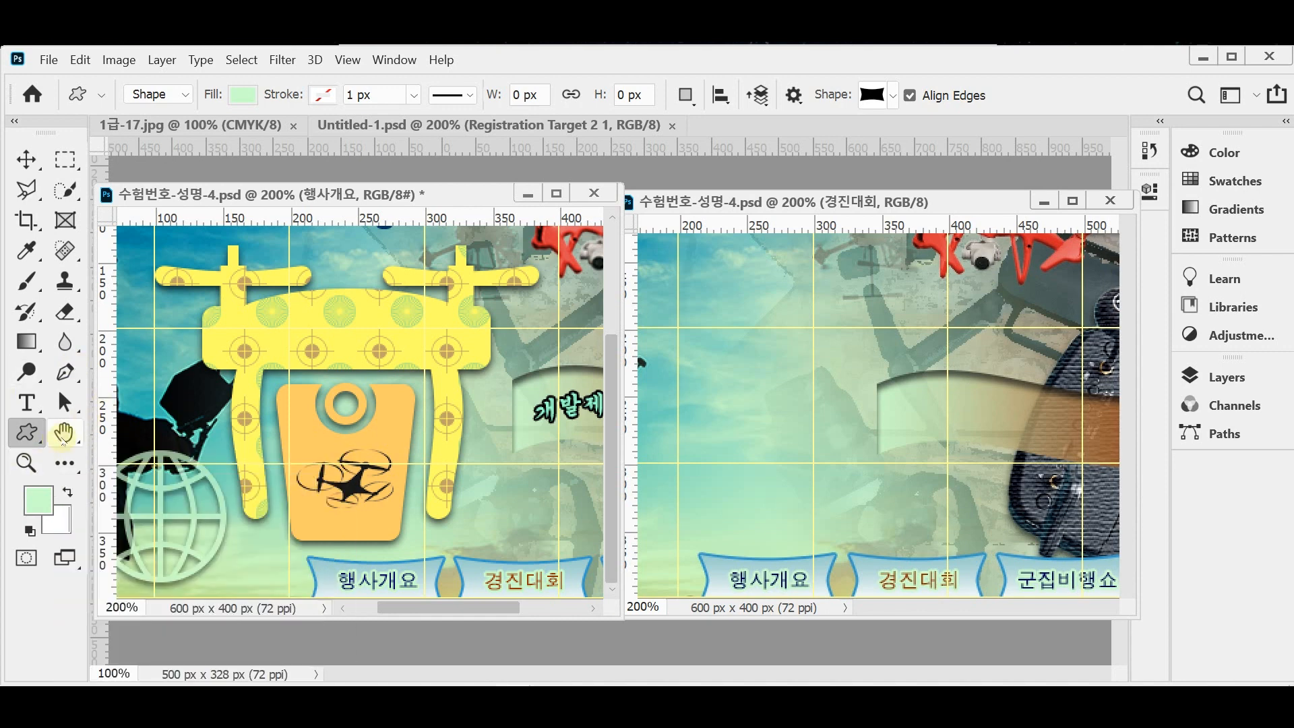
pyautogui.rightClick(27, 432)
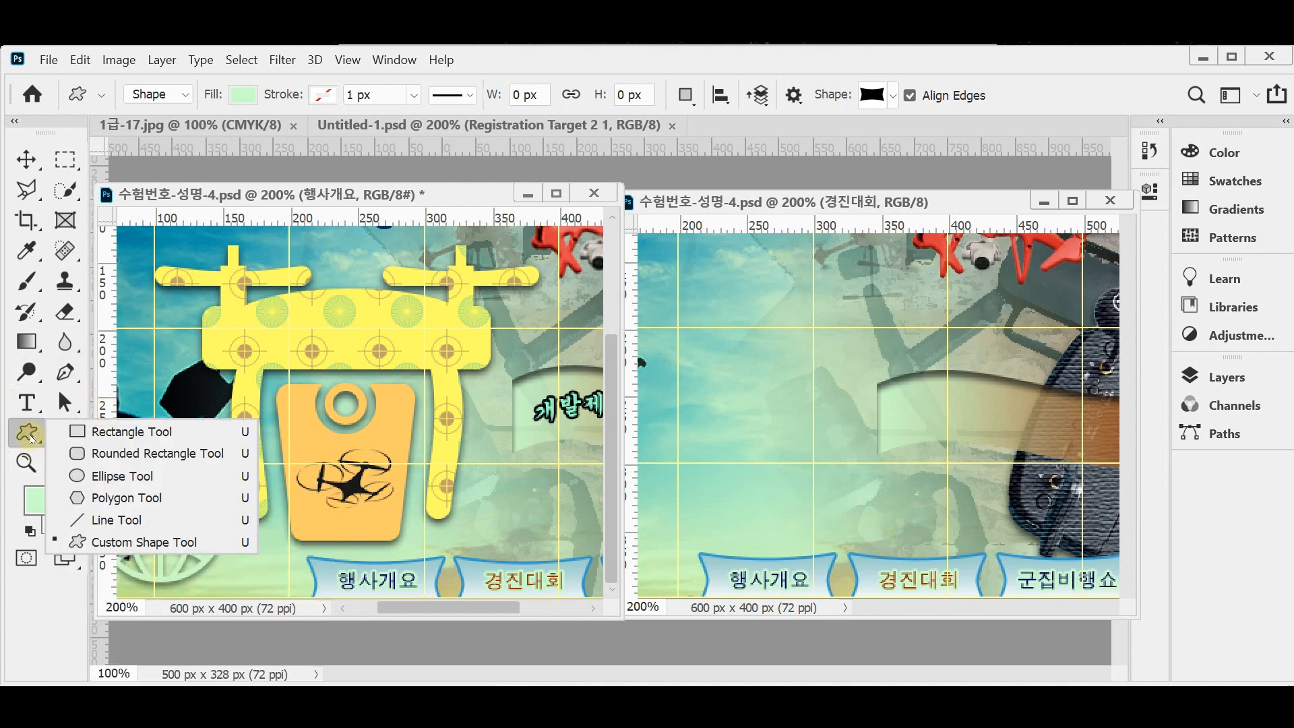
pyautogui.click(113, 453)
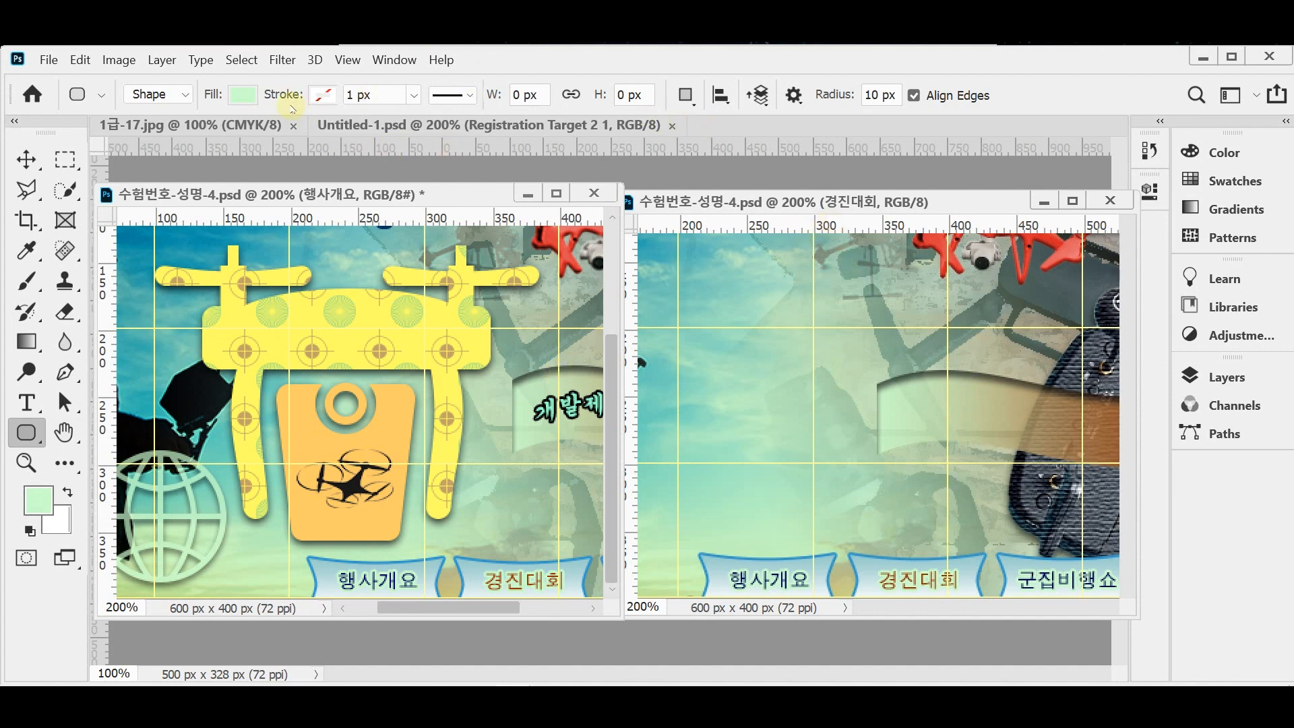
pyautogui.click(161, 102)
pyautogui.click(162, 99)
pyautogui.click(241, 96)
pyautogui.click(370, 138)
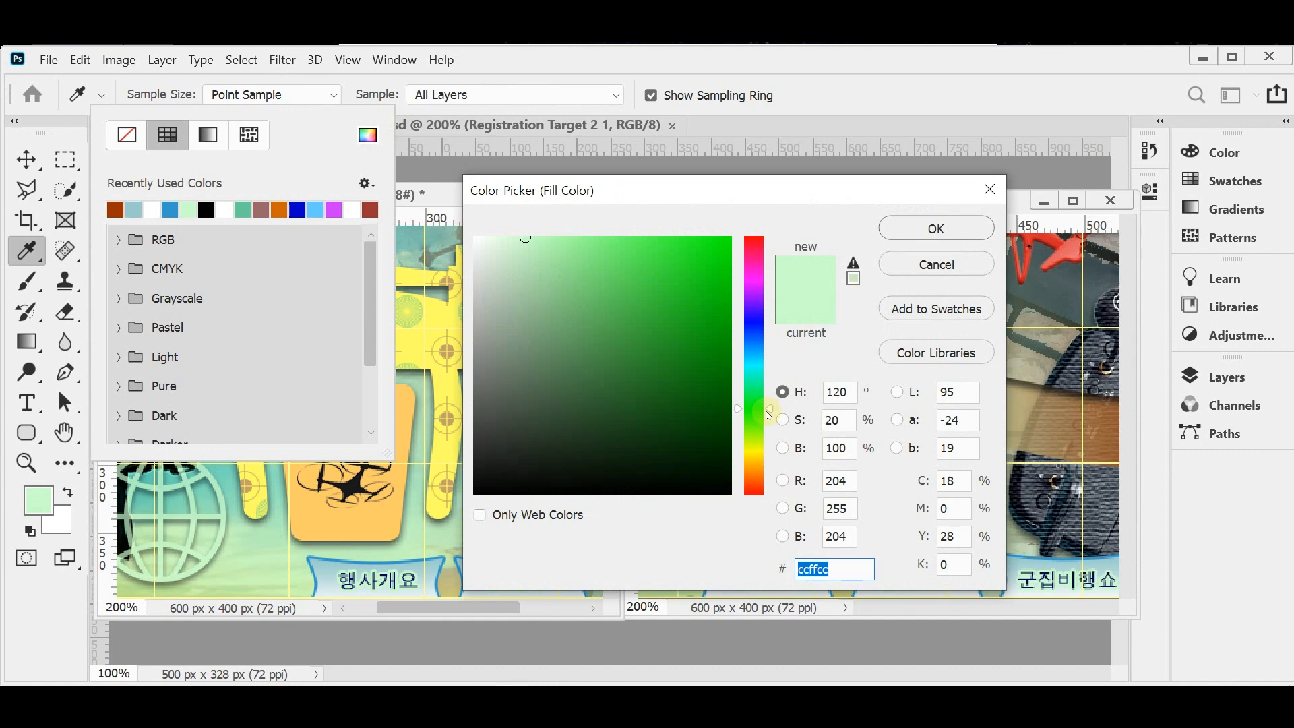
pyautogui.write('6')
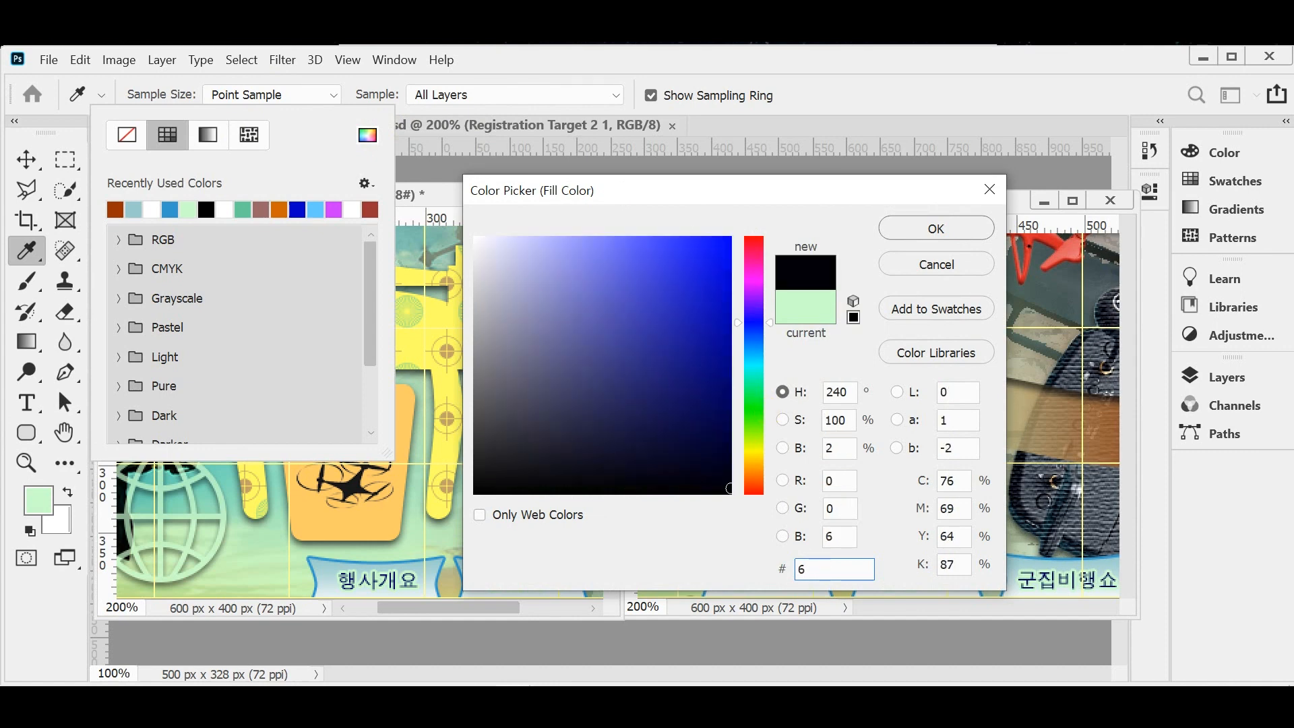
pyautogui.press('BackSpace')
pyautogui.write('ff6')
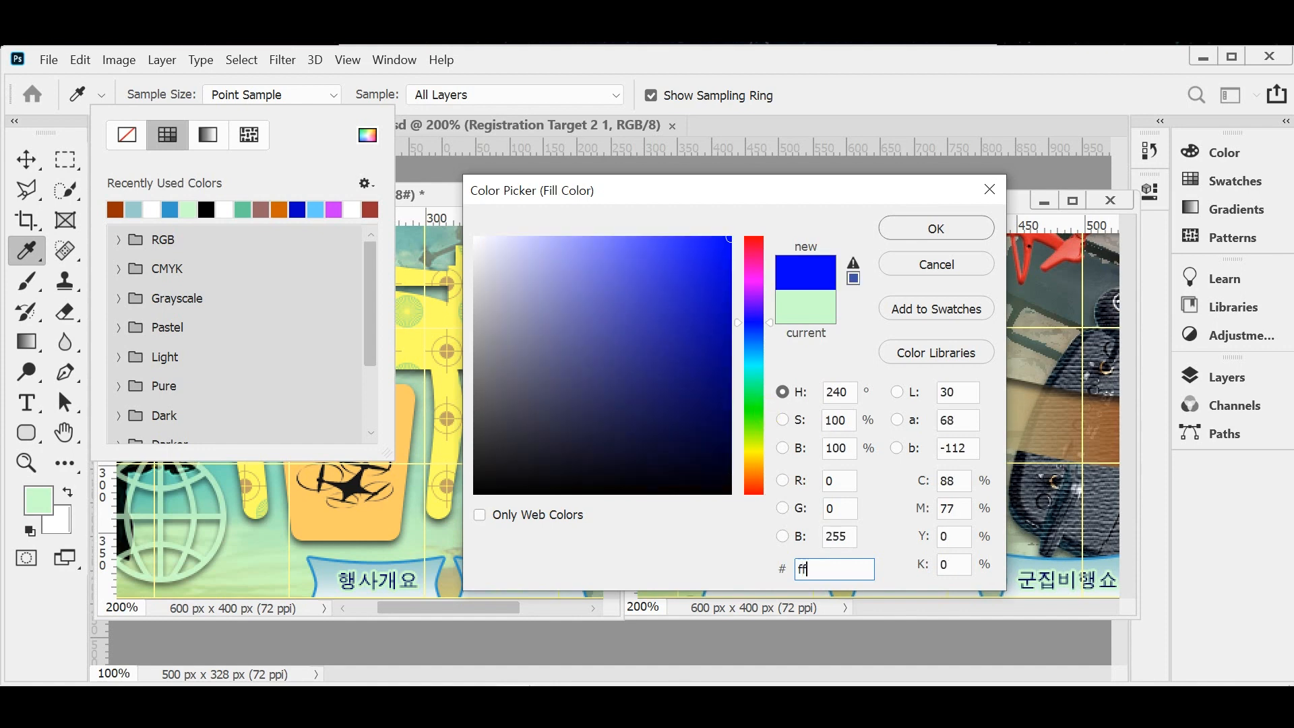
pyautogui.press('Return')
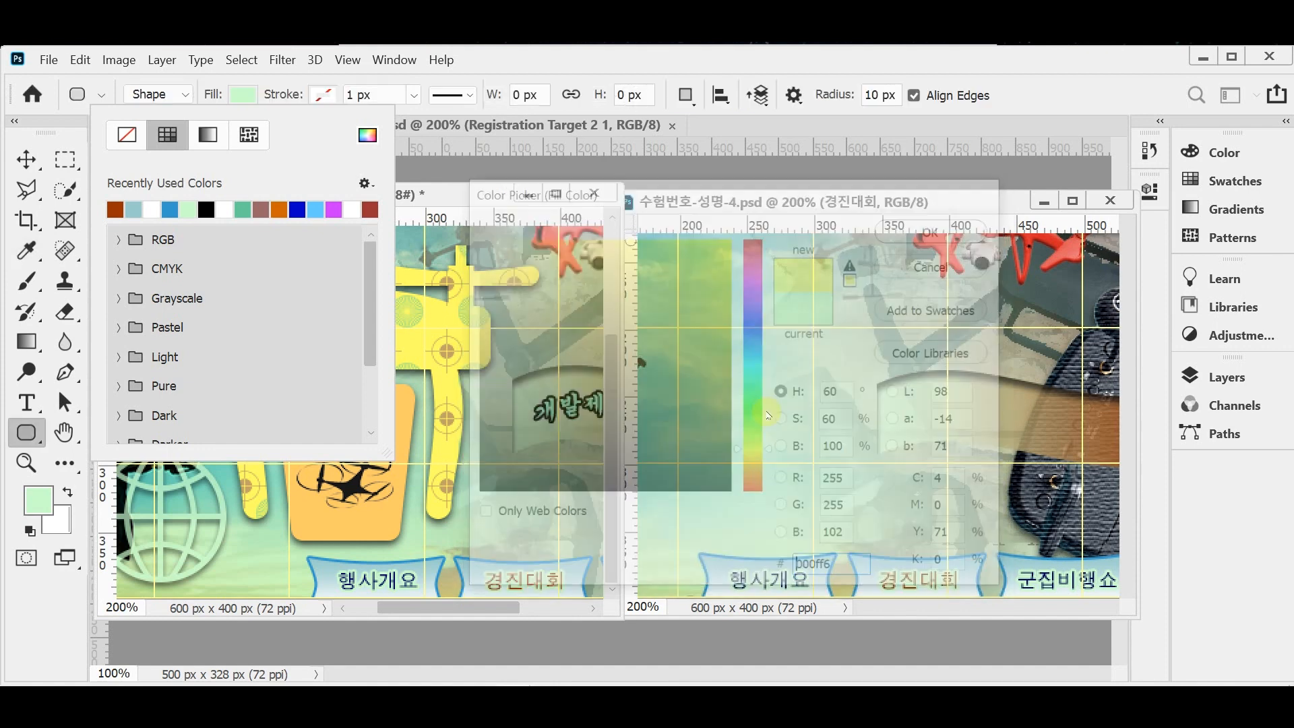
pyautogui.click(488, 59)
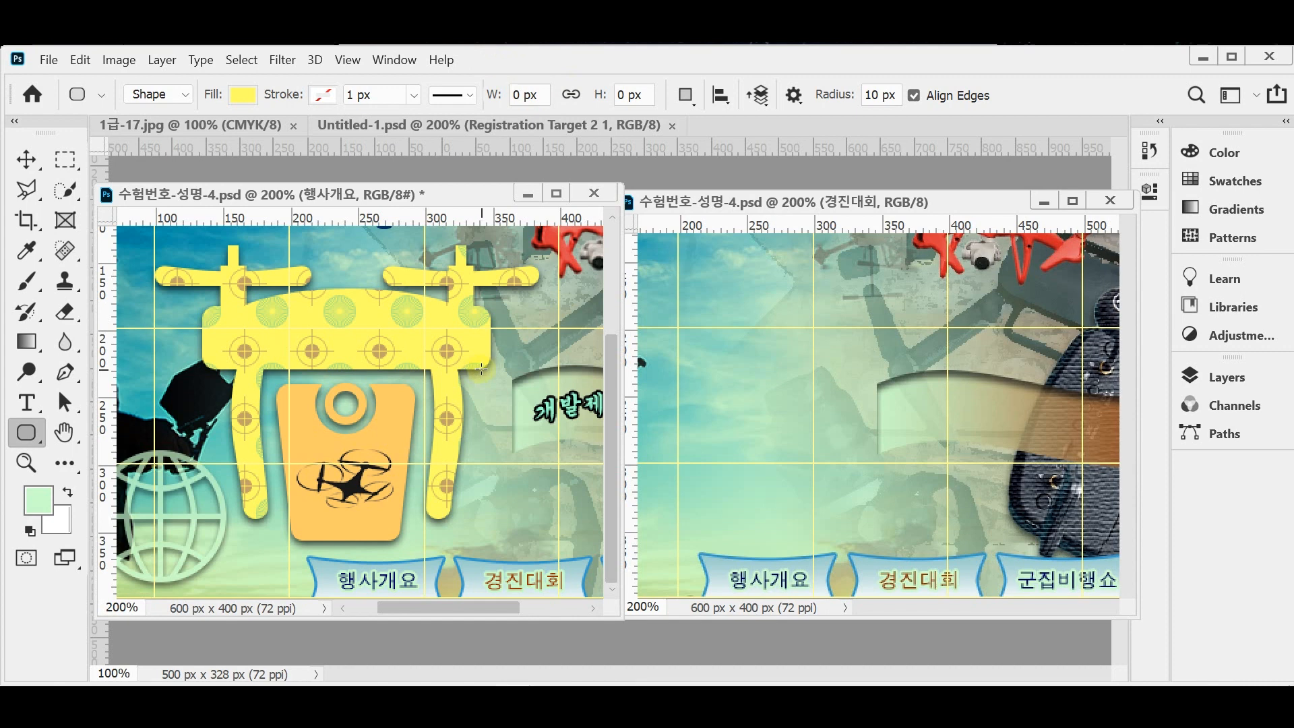
# Draw a rounded rectangle about 111 by 18 px for the drone's upper-left propeller, using a 10 px corner radius on a new layer
pyautogui.click(683, 102)
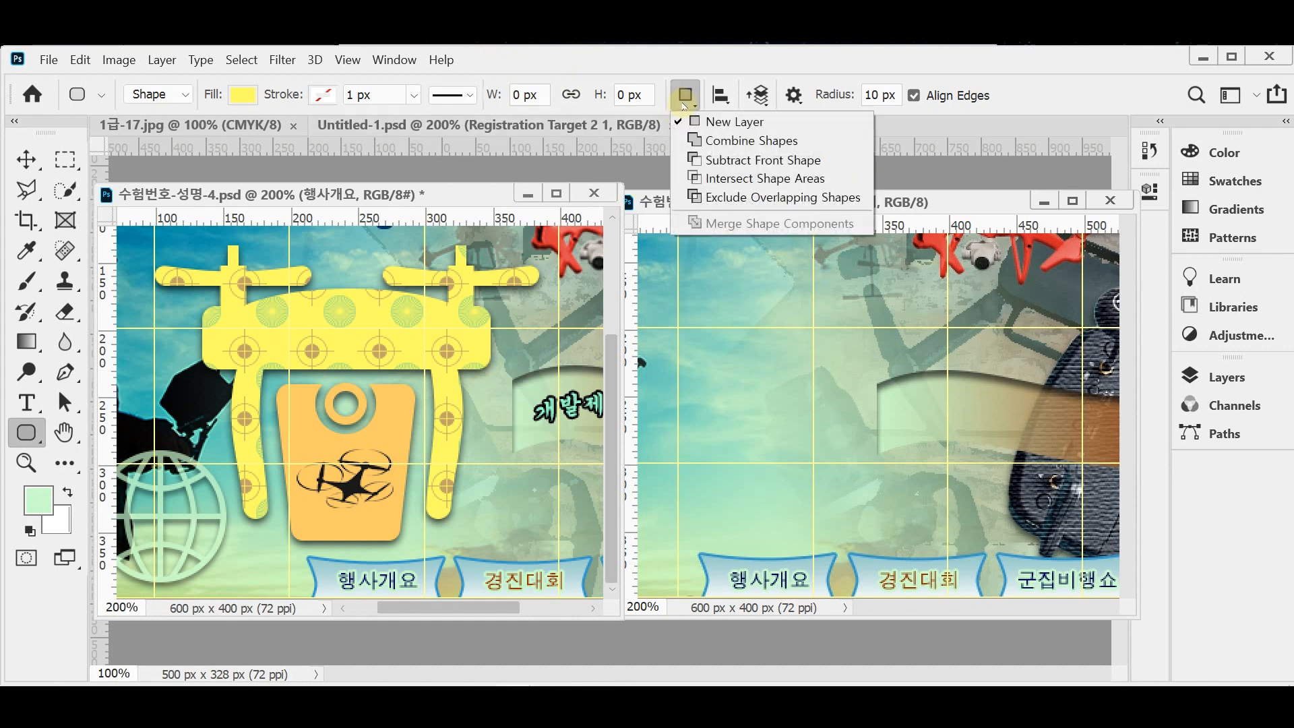
pyautogui.click(805, 145)
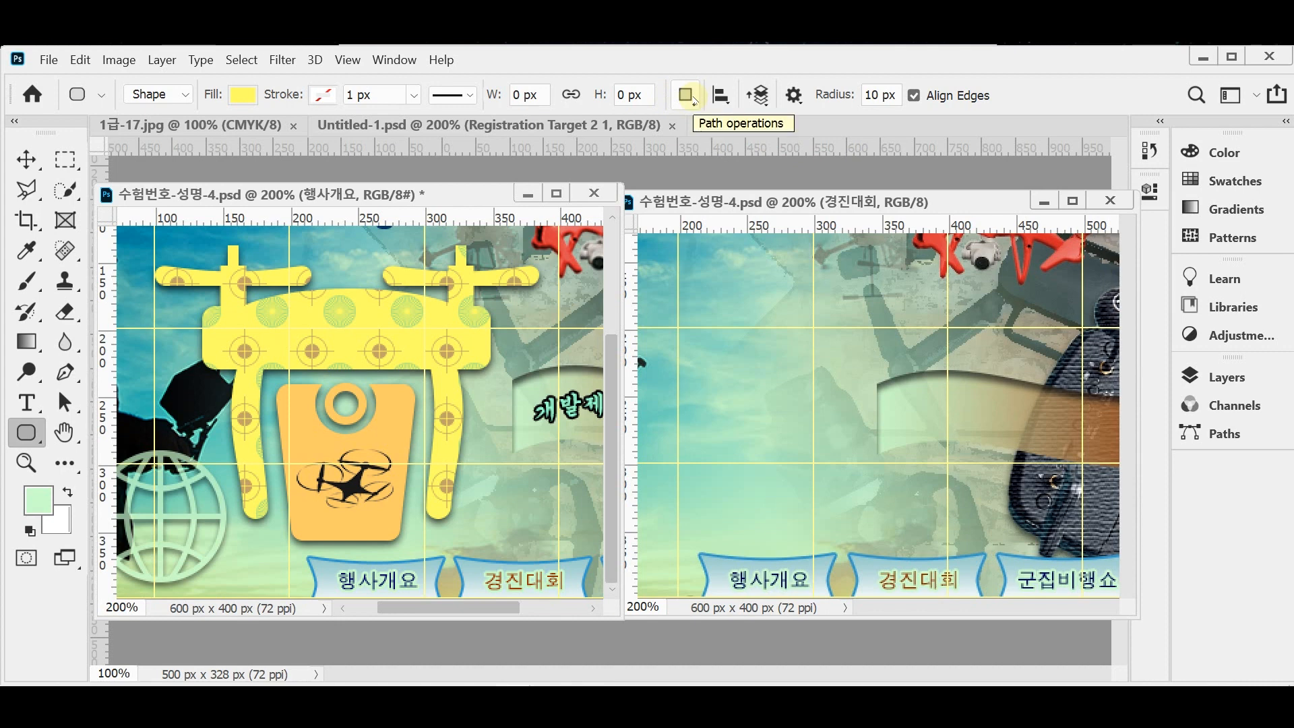
pyautogui.click(833, 97)
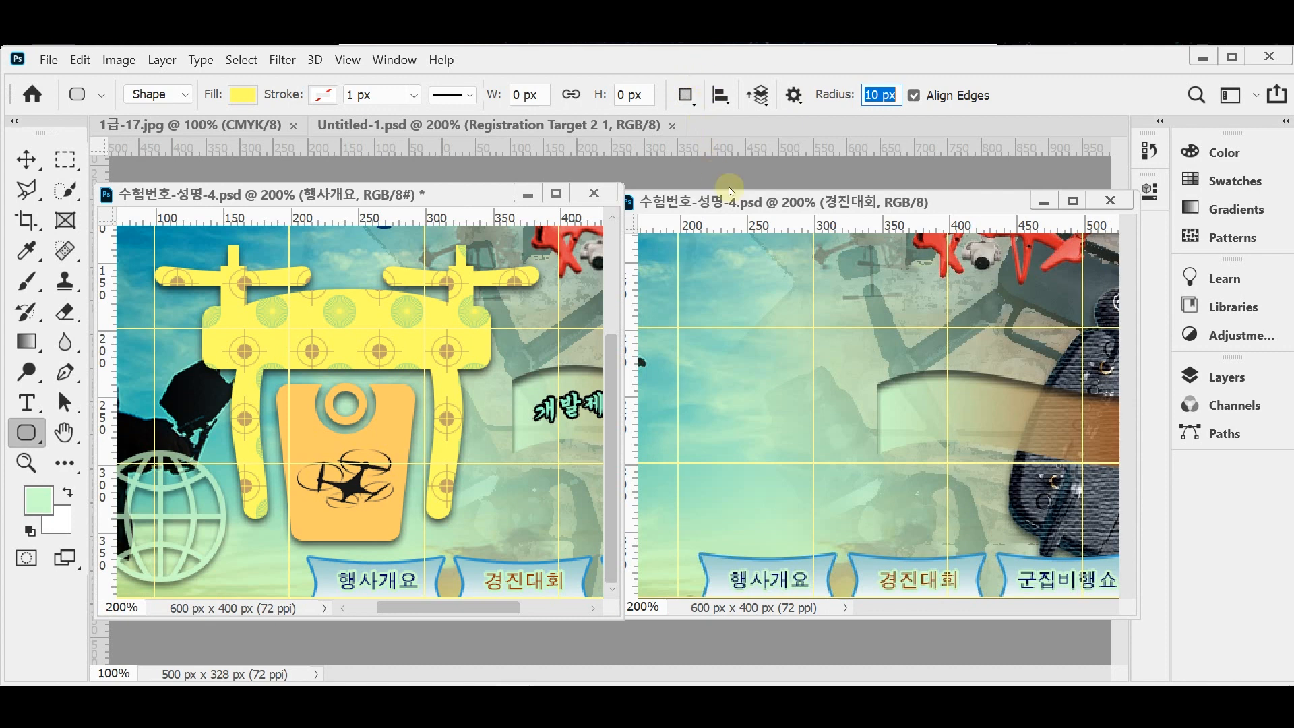
pyautogui.moveTo(752, 203); pyautogui.dragTo(747, 199)
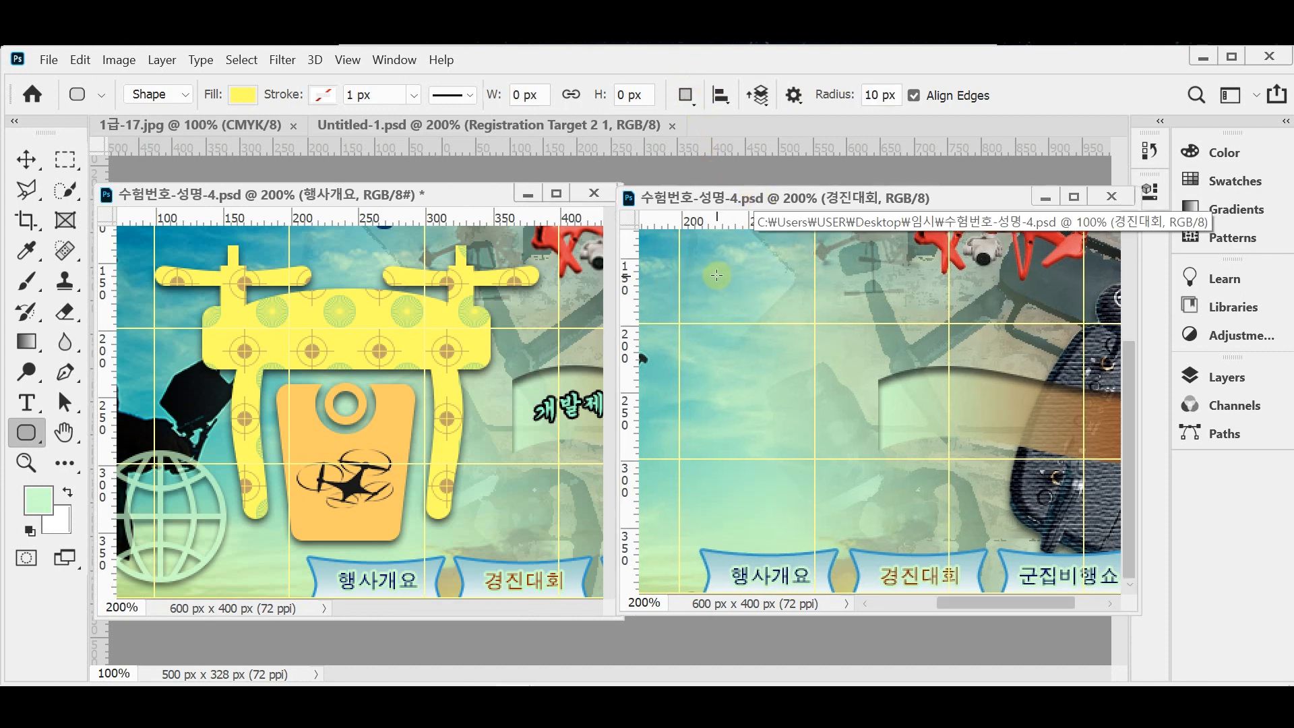
pyautogui.moveTo(682, 264); pyautogui.dragTo(831, 290)
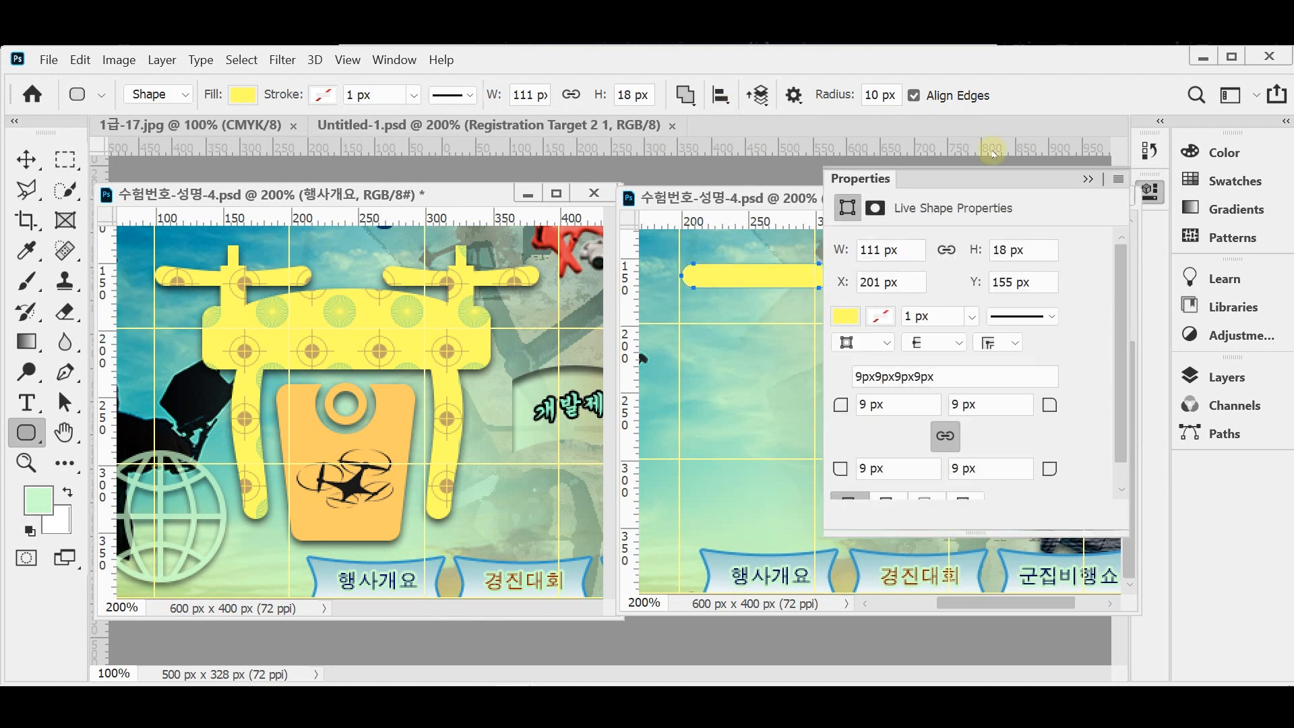
pyautogui.click(1150, 192)
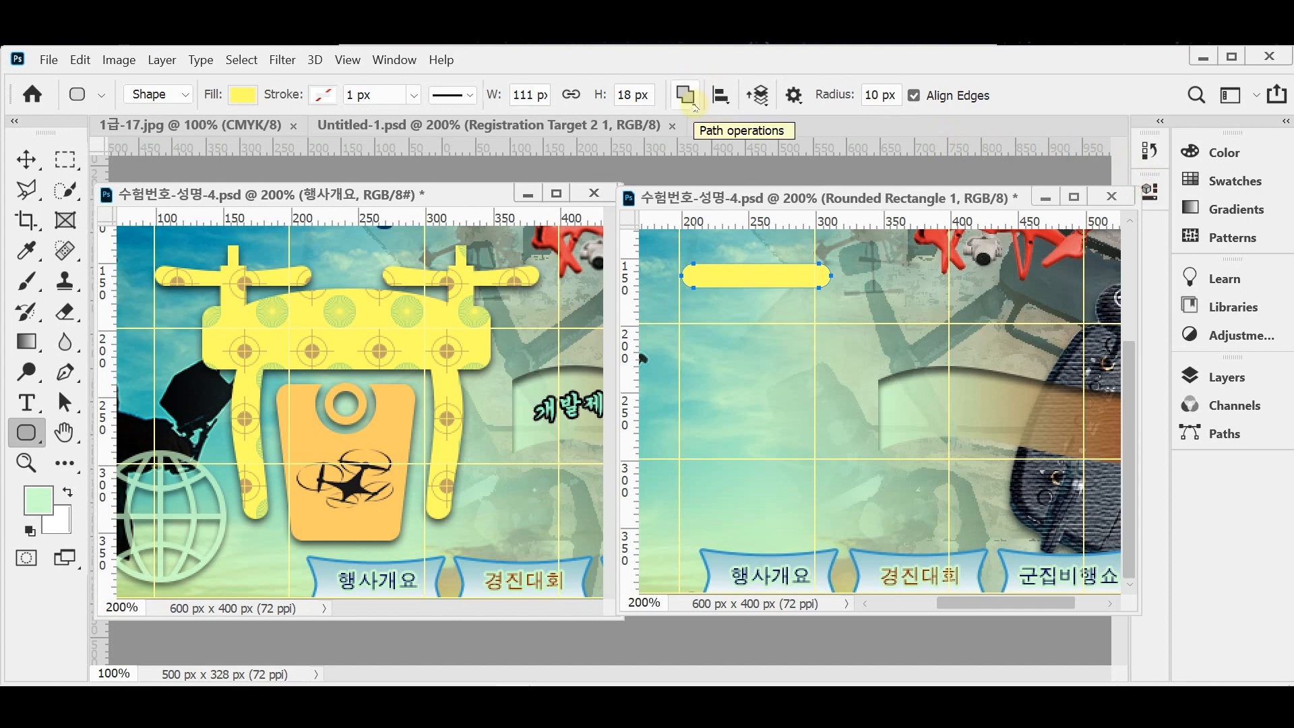
# Draw the drone's body below the propeller as a rounded rectangle about 221 by 44 px, combined into the same shape layer
pyautogui.click(692, 104)
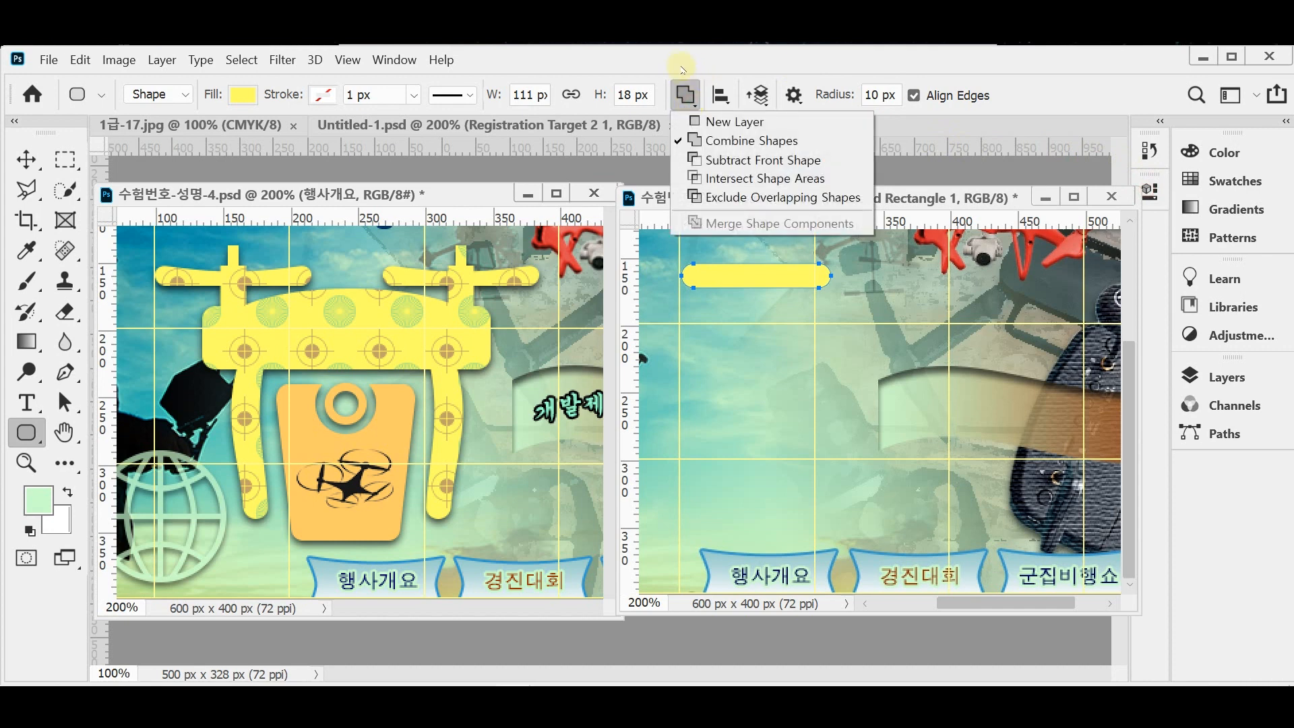
pyautogui.click(687, 71)
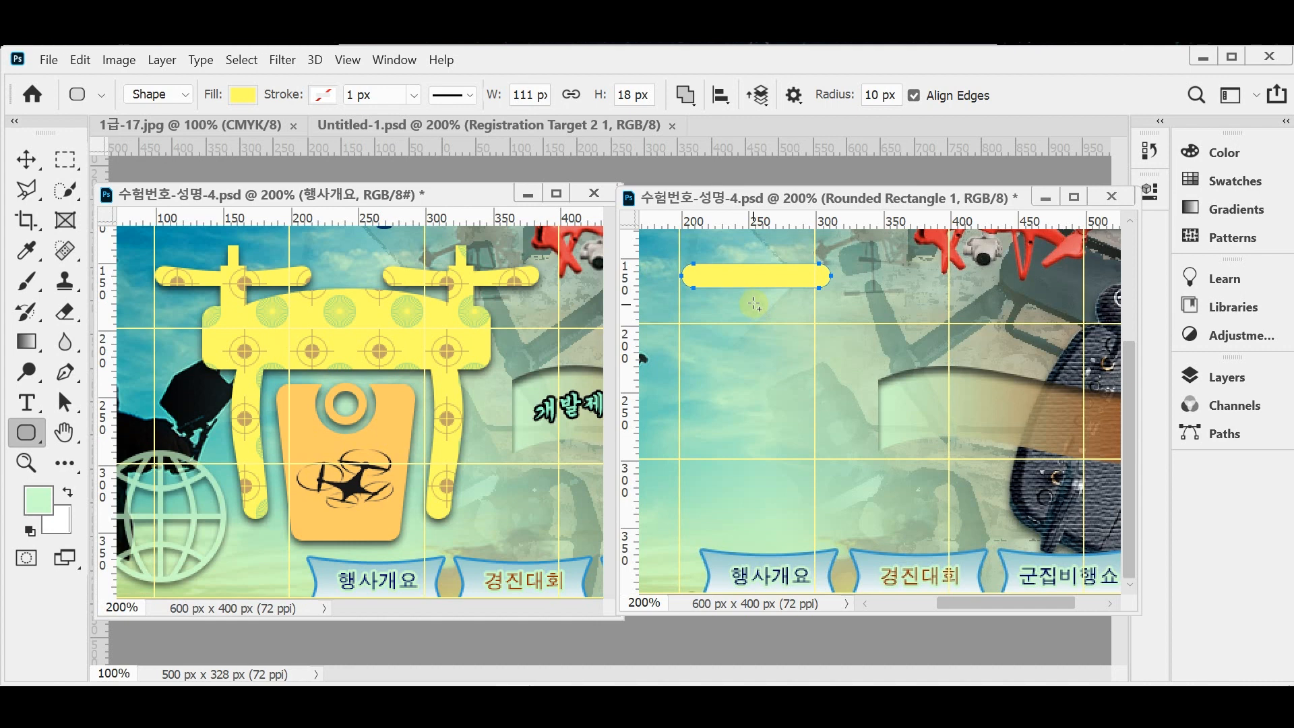
pyautogui.moveTo(754, 302); pyautogui.dragTo(1055, 361)
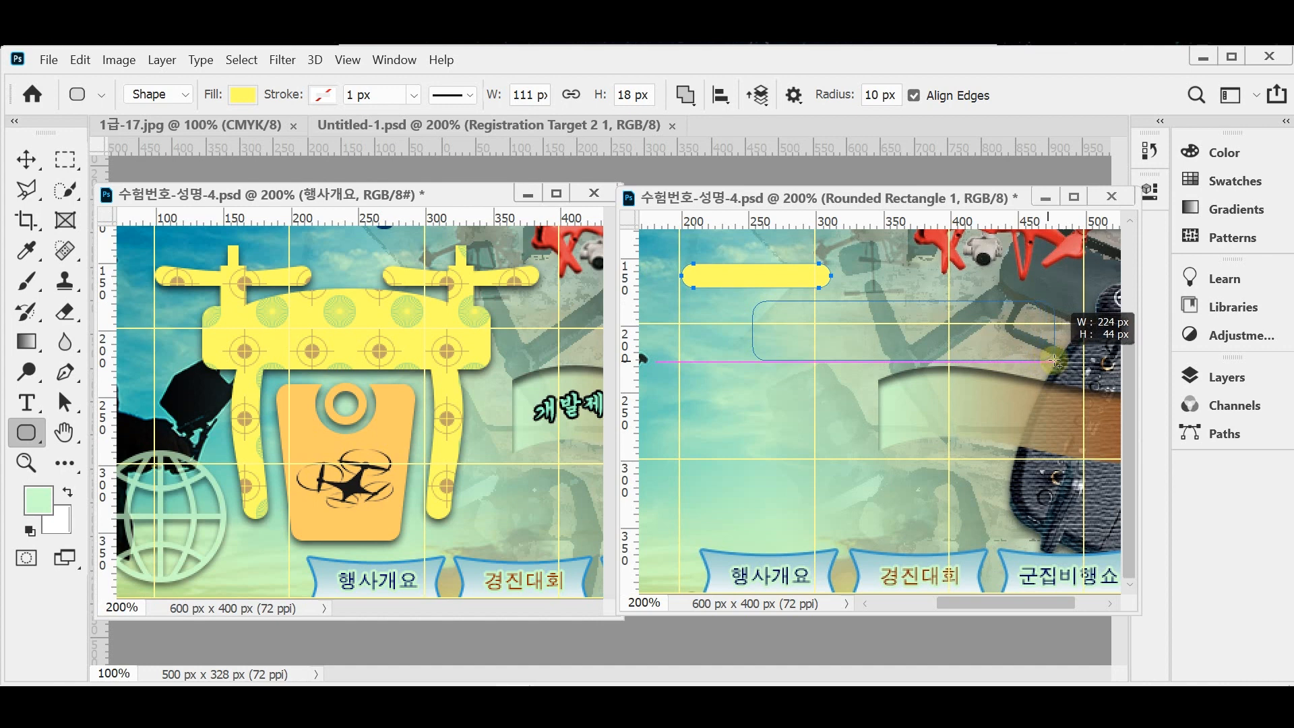
pyautogui.moveTo(1055, 361); pyautogui.dragTo(1051, 362)
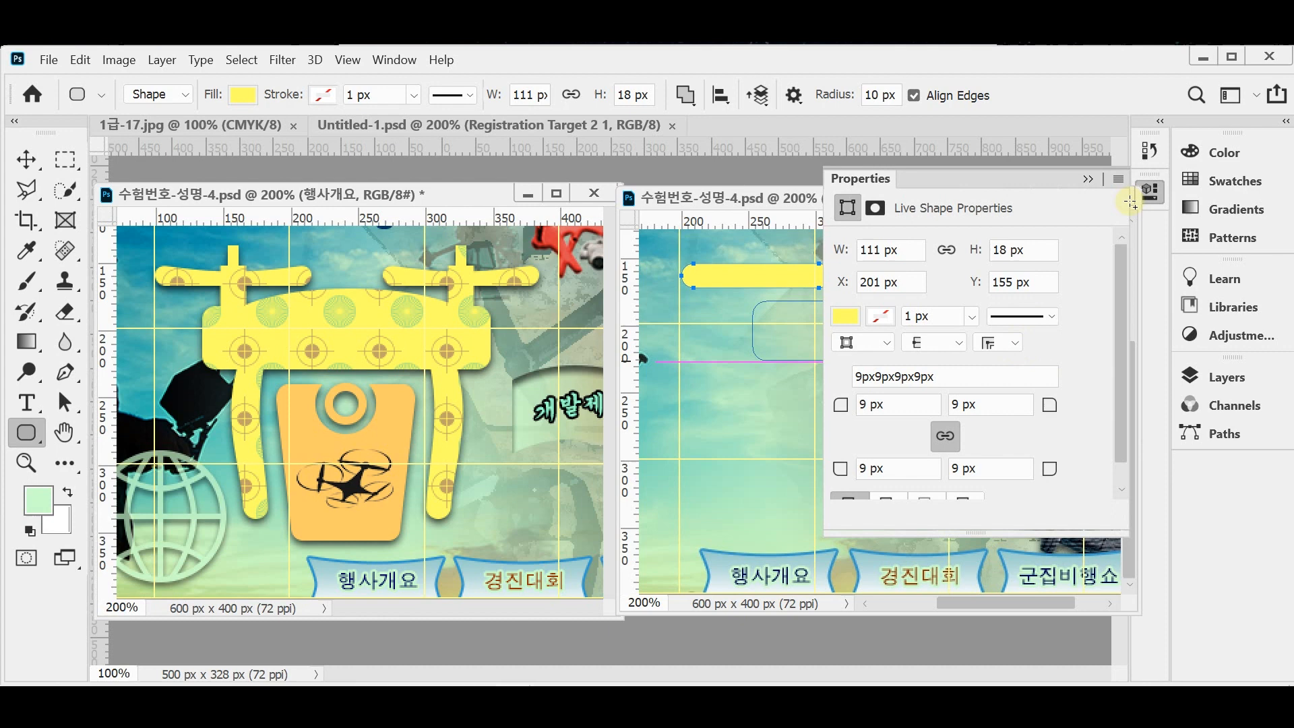
pyautogui.click(1150, 192)
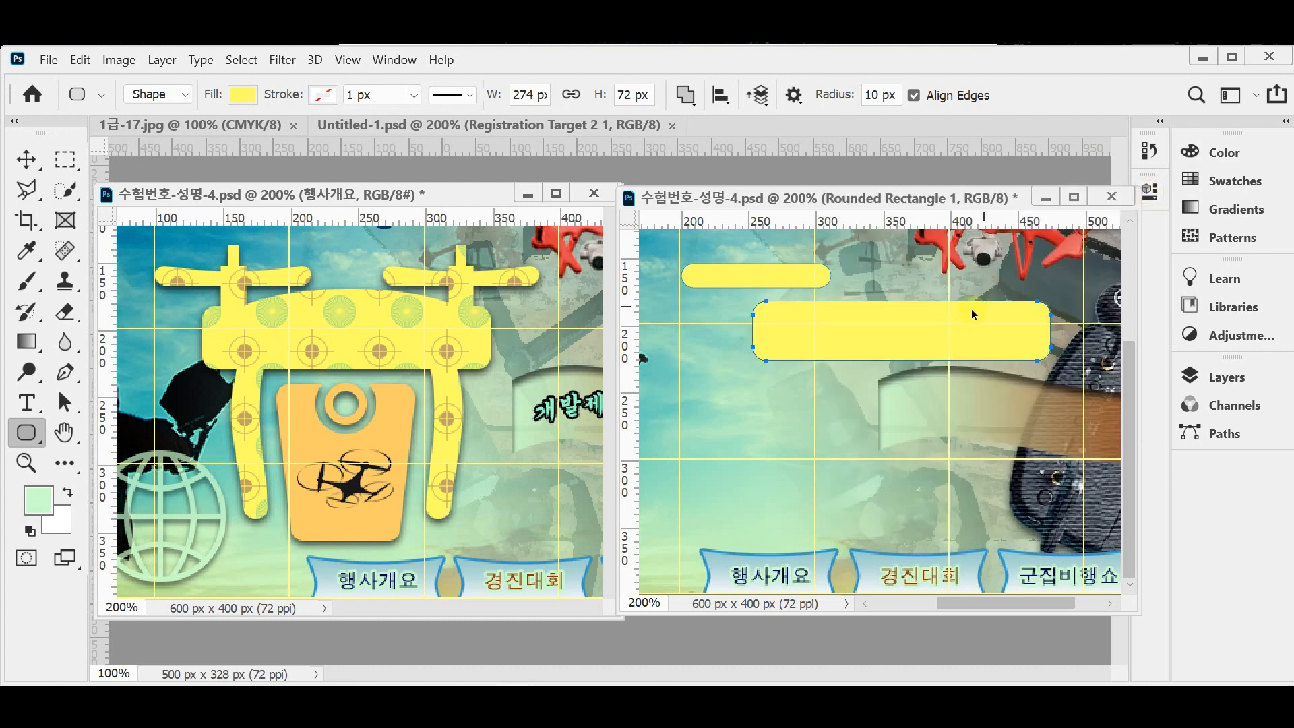
# Reposition the wide body rectangle to about X 248 px, Y 184 px
pyautogui.moveTo(957, 337); pyautogui.dragTo(978, 341)
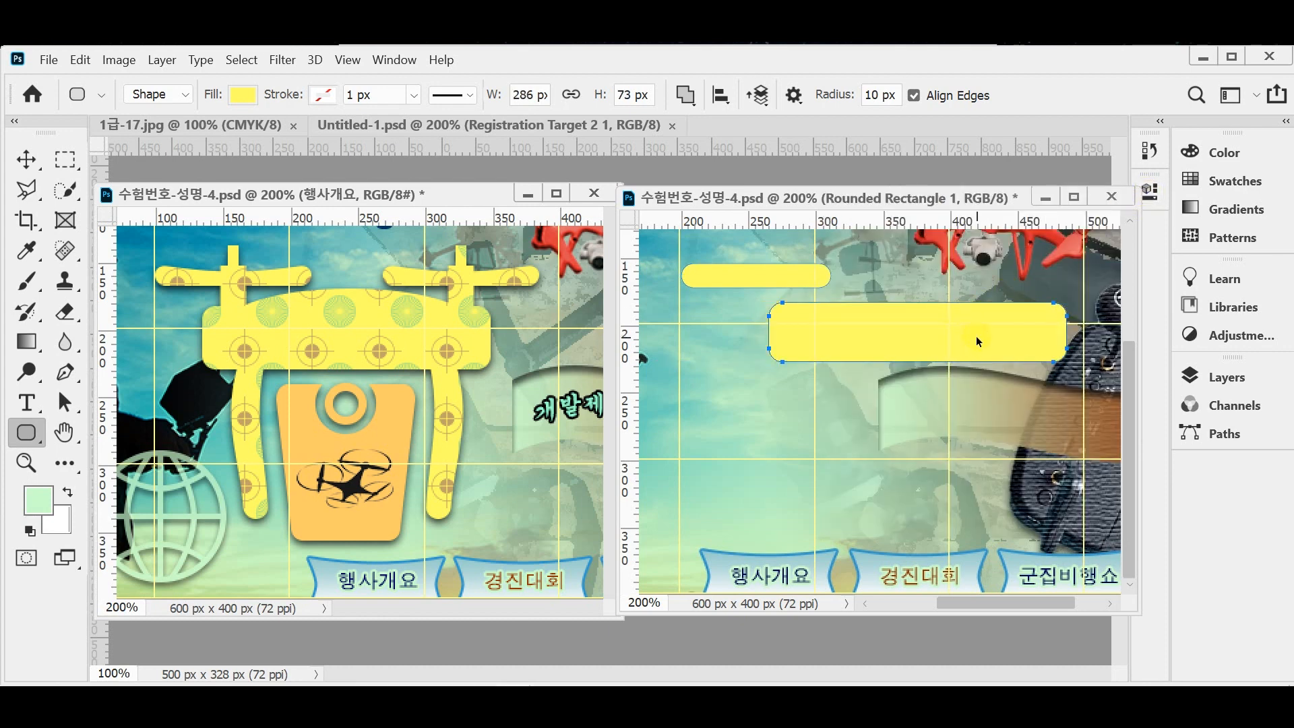
pyautogui.hotkey('ctrl', 'z')
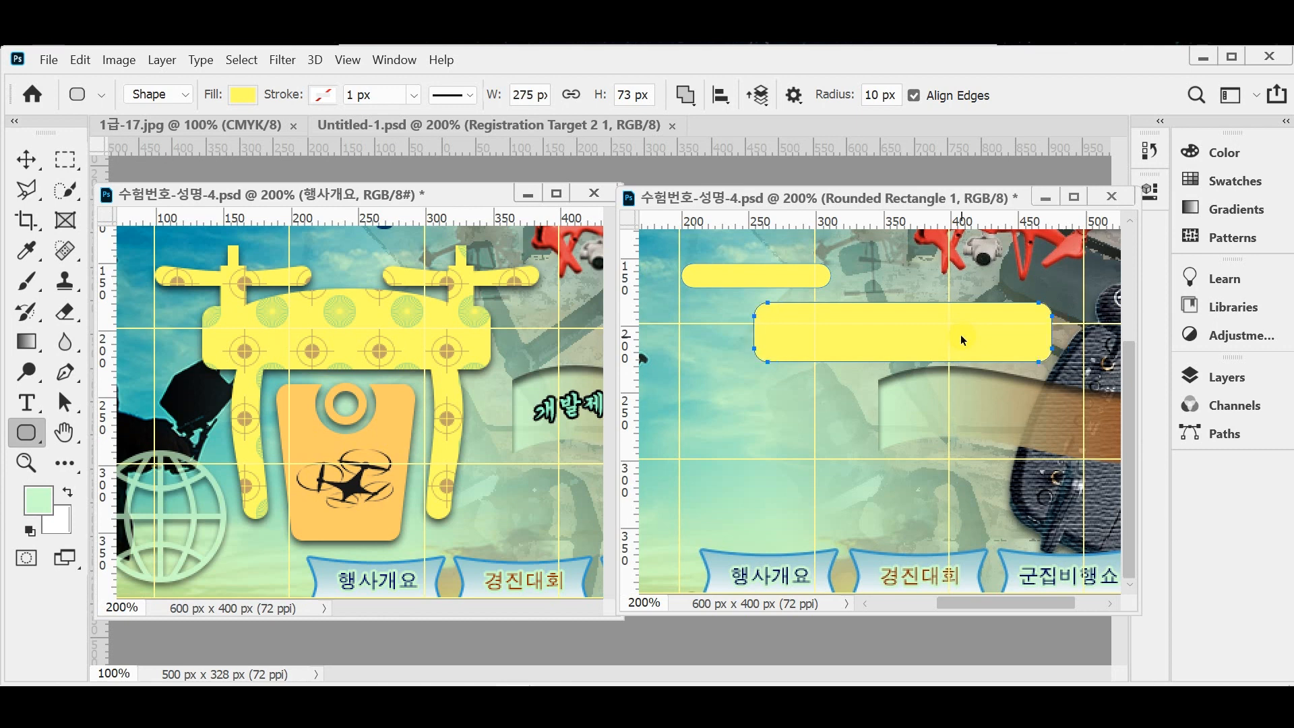
pyautogui.hotkey('ctrl', 'z')
pyautogui.hotkey('ctrl', 'z')
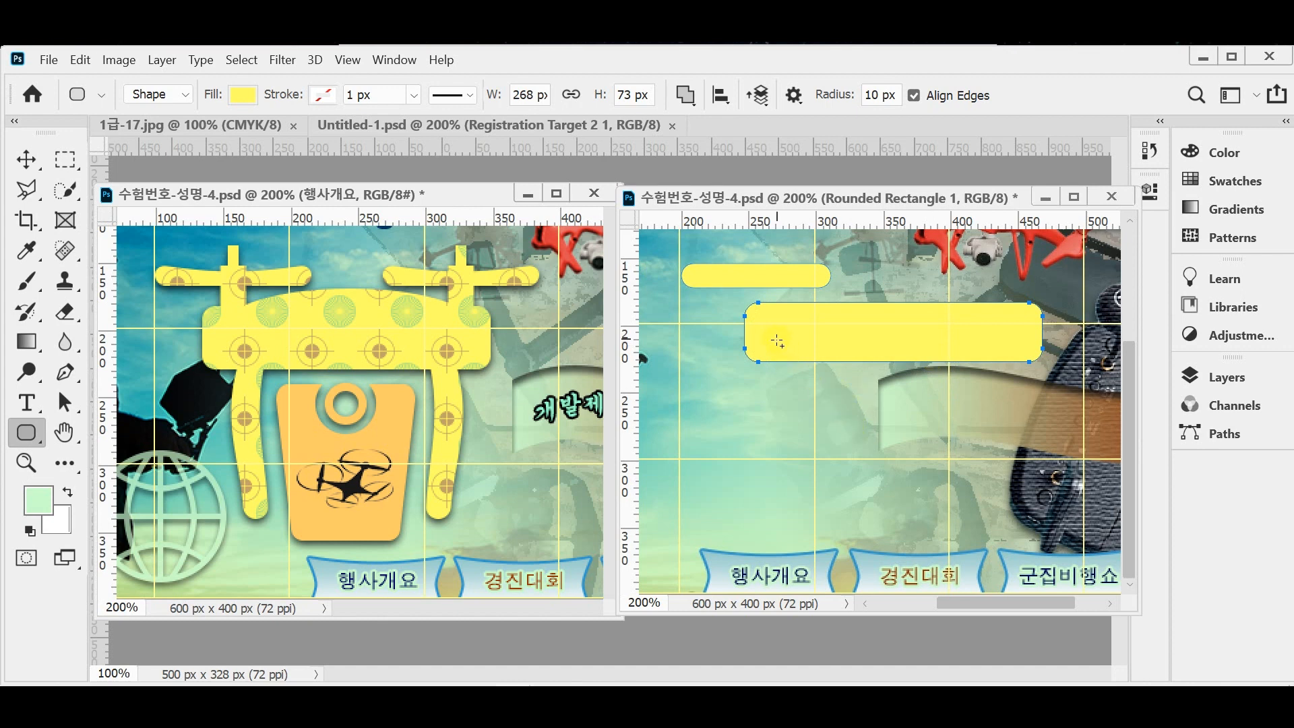
# Draw a vertical rounded leg about 20 by 109 px under the body's left part and shift it slightly left
pyautogui.moveTo(799, 351); pyautogui.dragTo(825, 498)
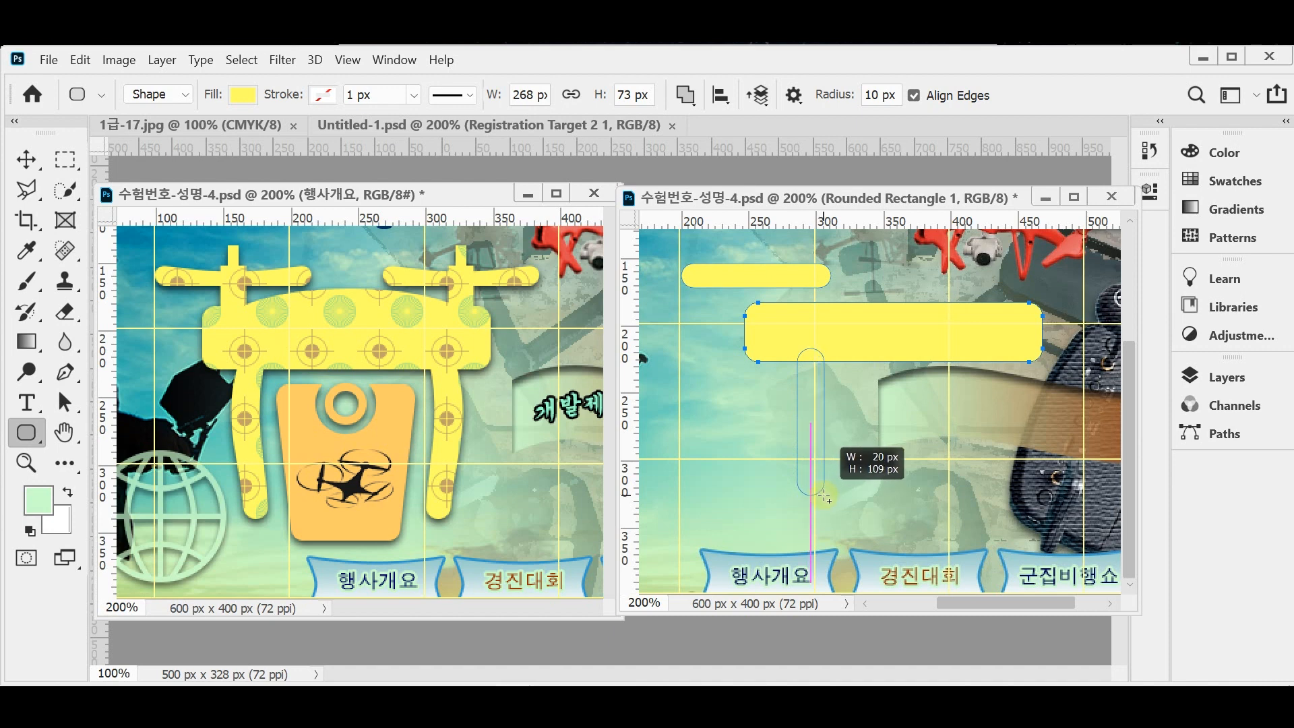
pyautogui.moveTo(826, 497); pyautogui.dragTo(826, 497)
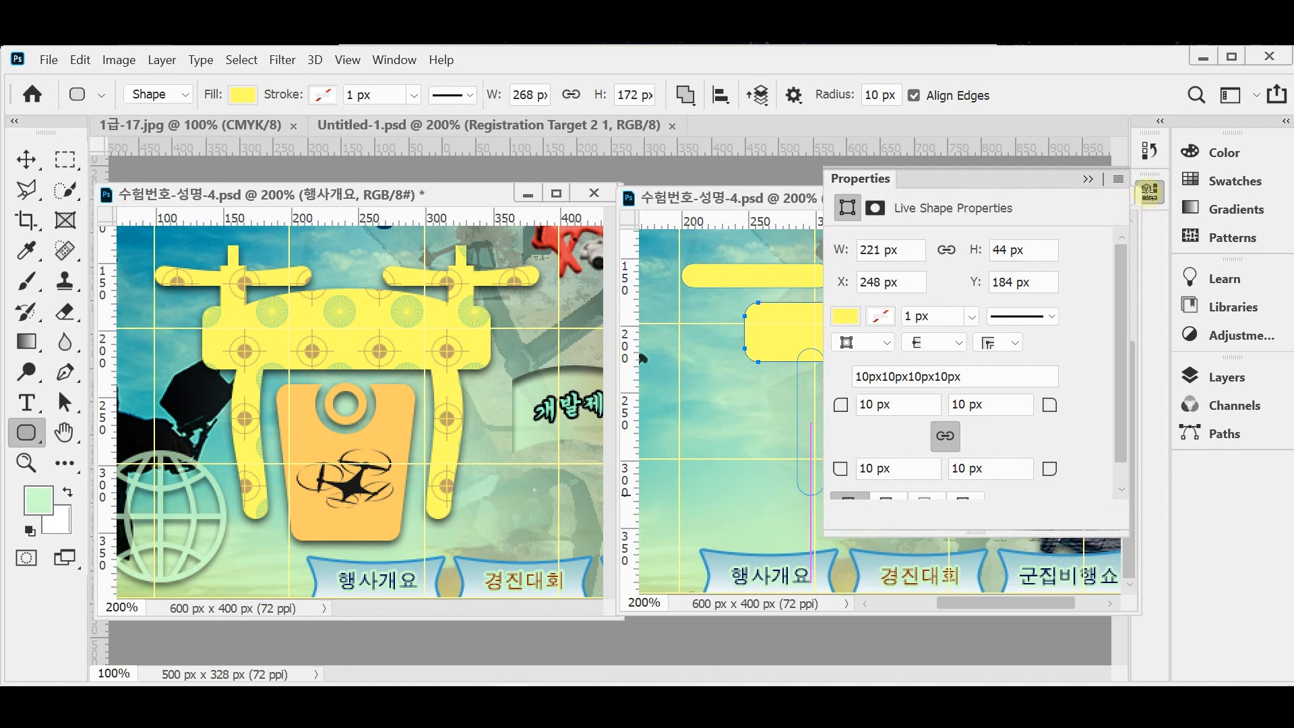
pyautogui.click(1150, 193)
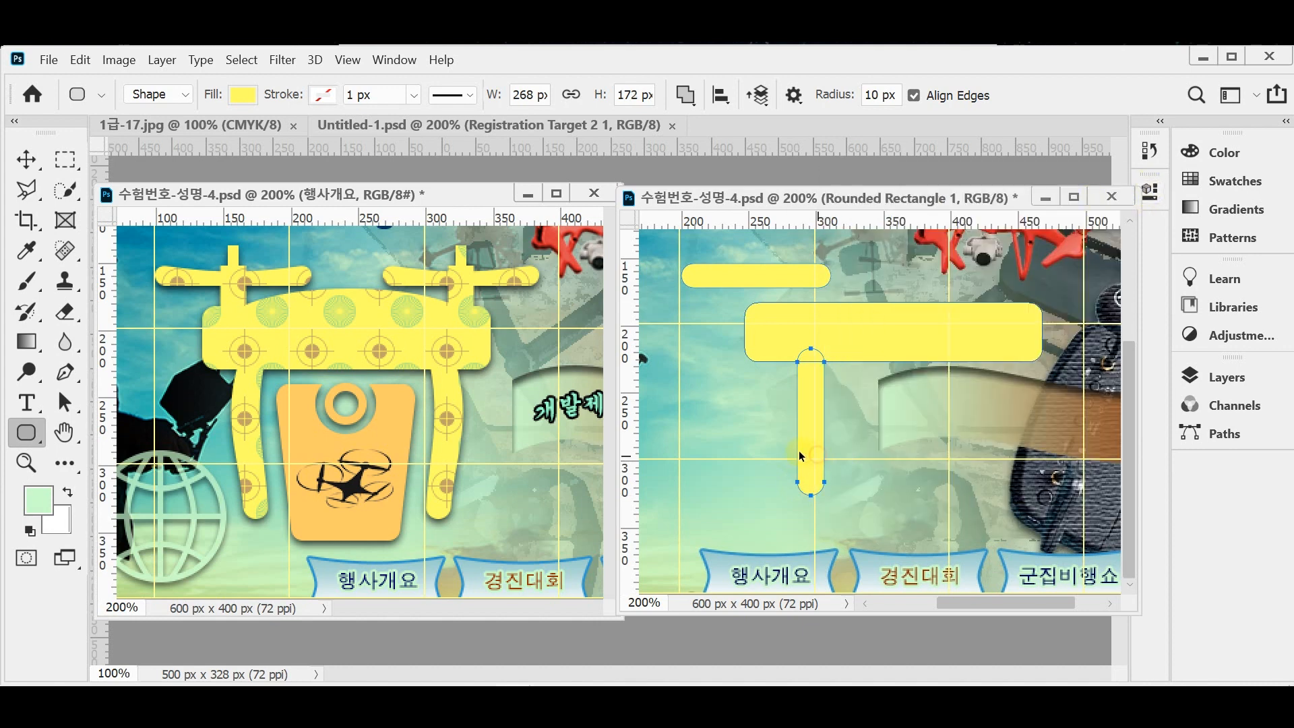
pyautogui.moveTo(798, 451); pyautogui.dragTo(782, 449)
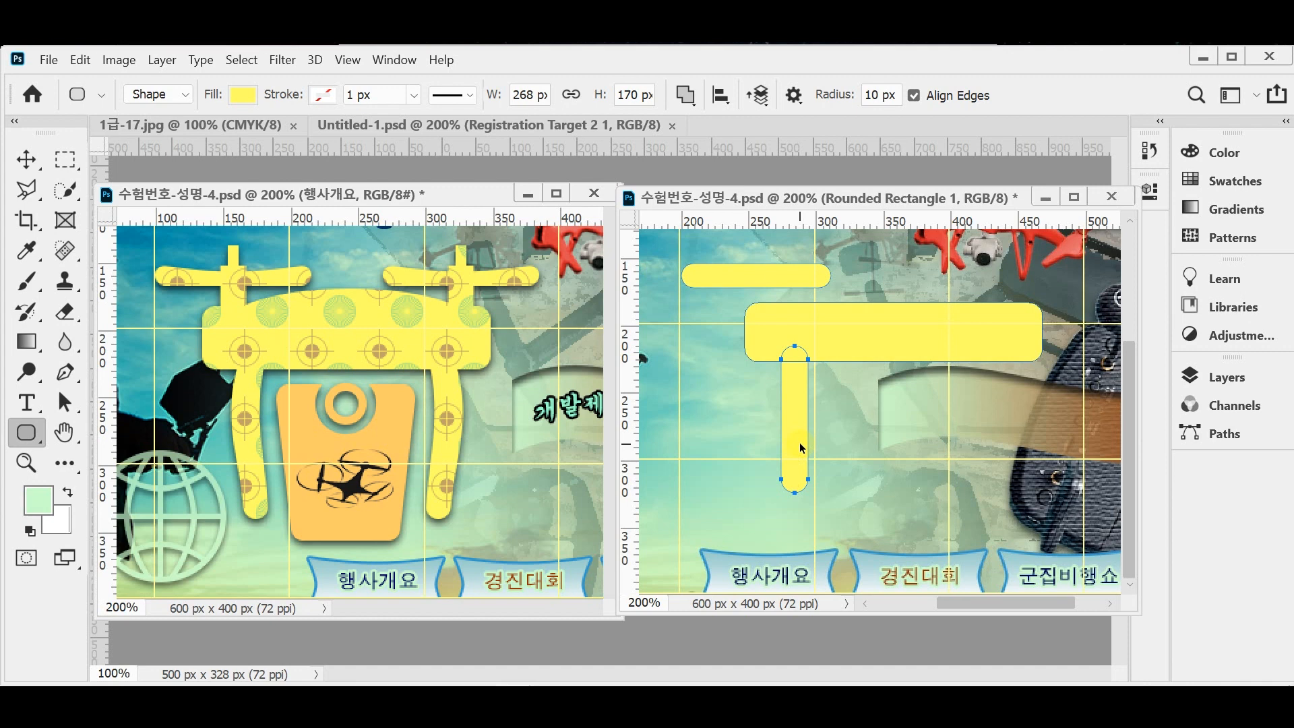
# Stretch the drone's vertical leg downward to 112.84% of its height
pyautogui.moveTo(768, 520); pyautogui.dragTo(850, 486)
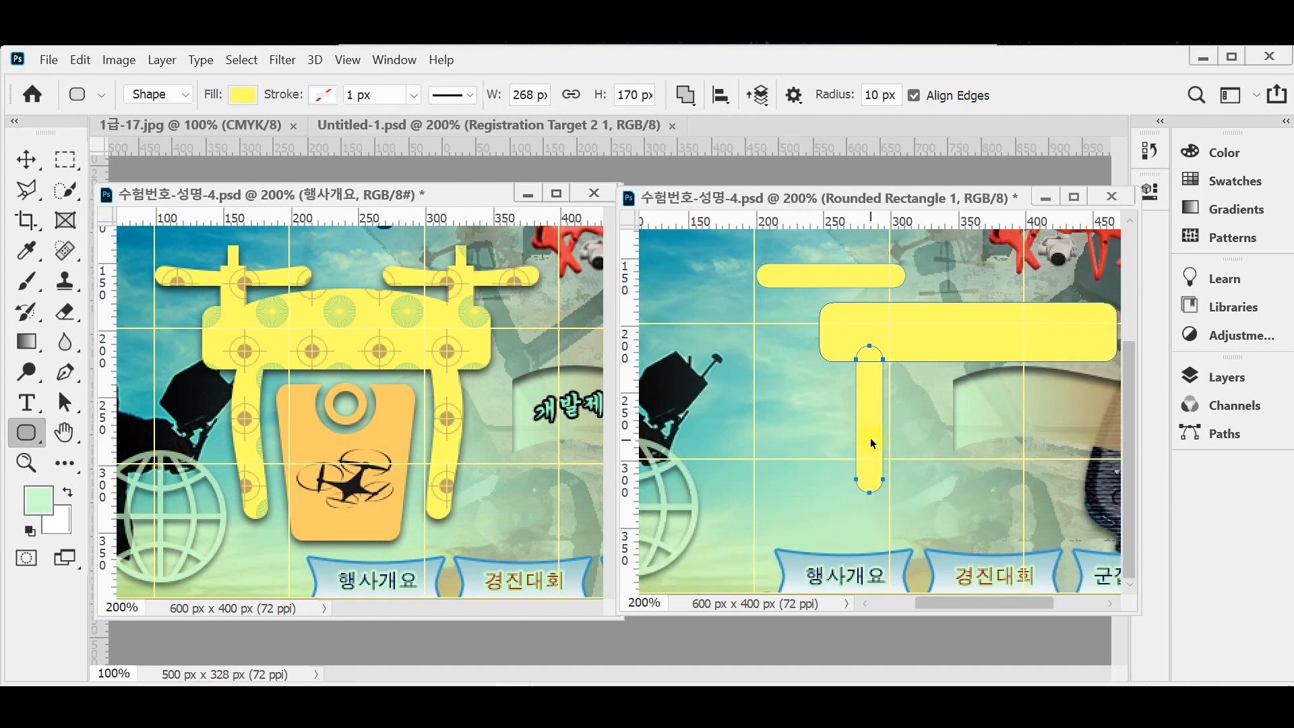
pyautogui.hotkey('ctrl', 't')
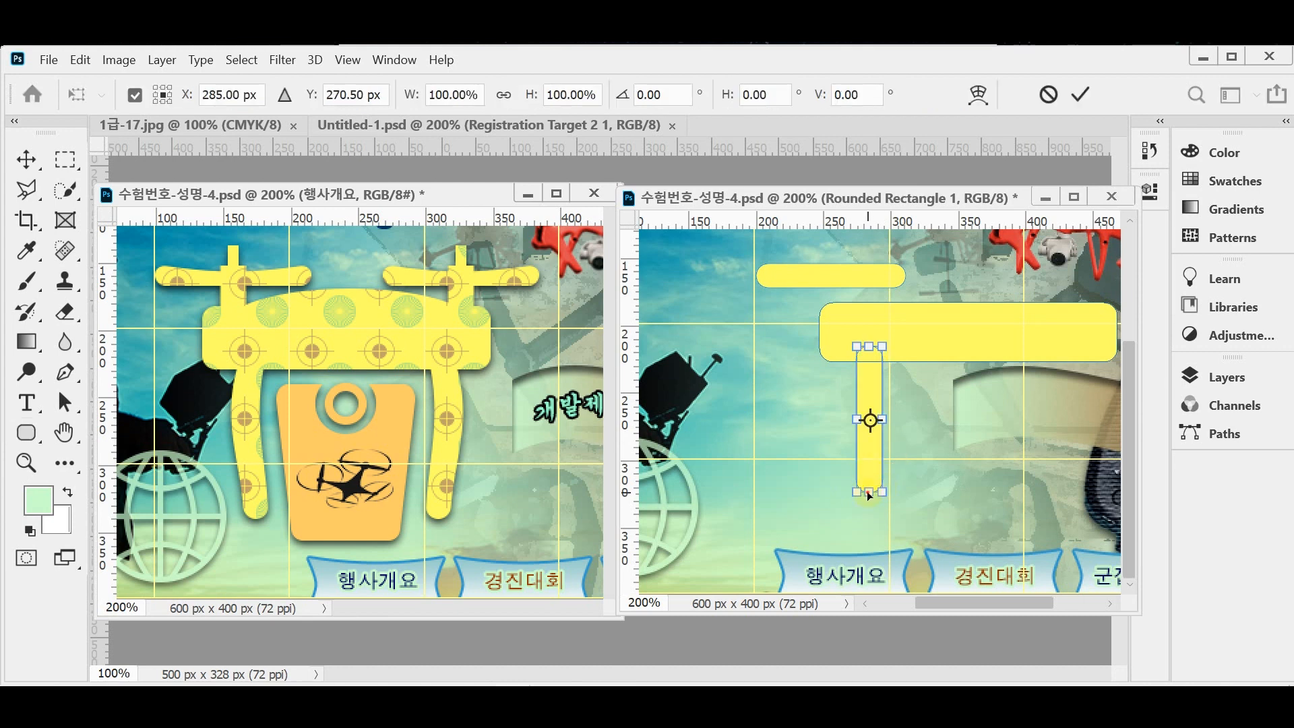
pyautogui.moveTo(869, 493); pyautogui.dragTo(869, 514)
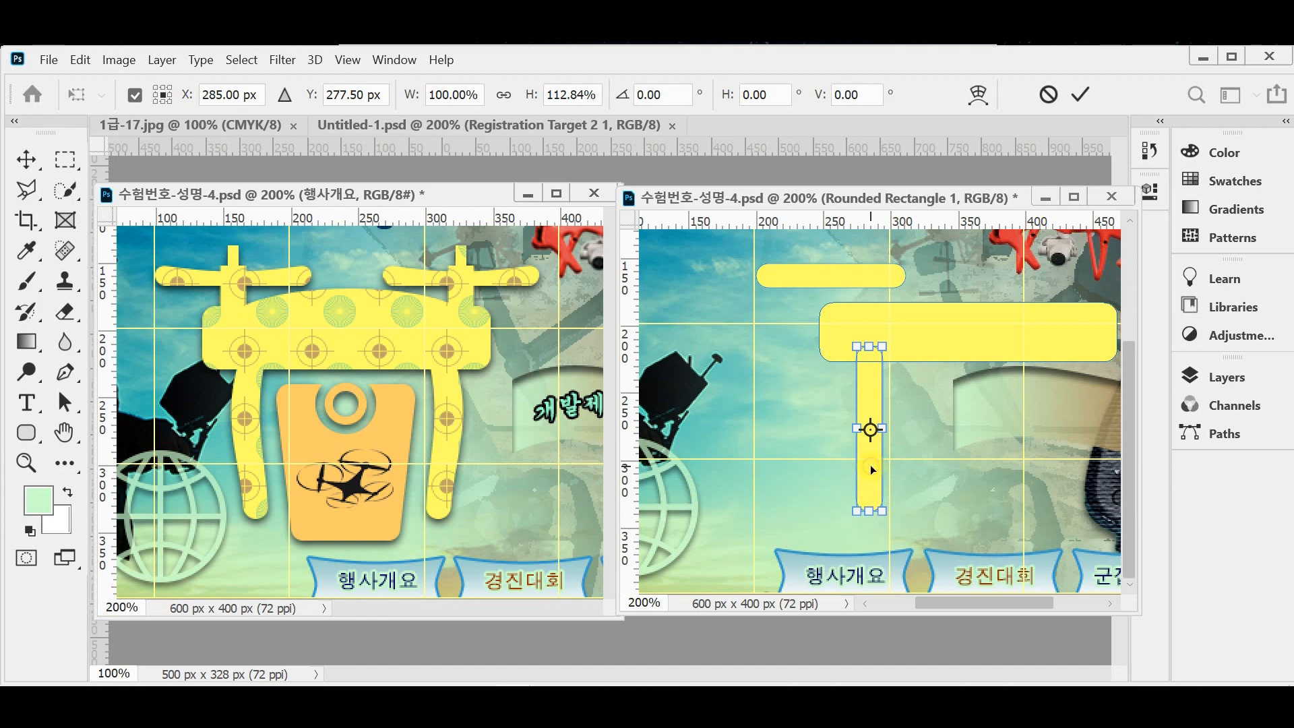
pyautogui.press('Return')
# Check which drone parts share the Rounded Rectangle 1 layer by hiding and showing it
pyautogui.moveTo(935, 436); pyautogui.dragTo(830, 457)
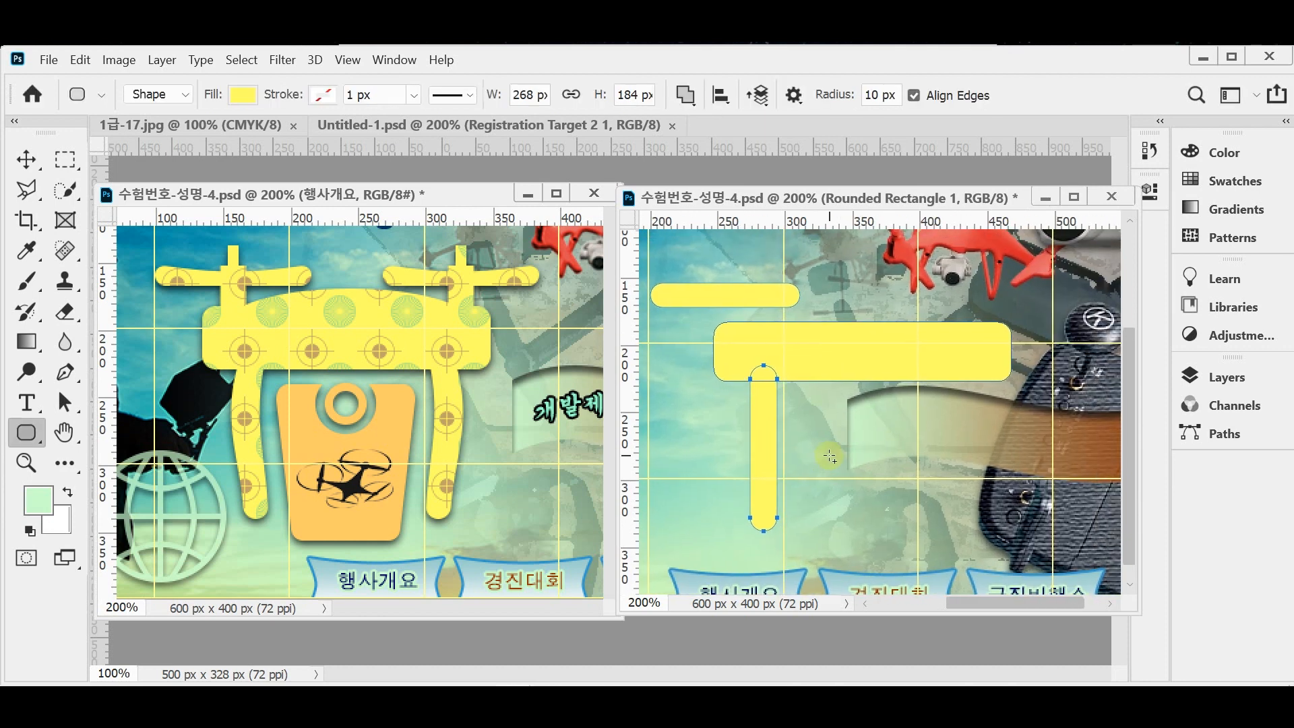
pyautogui.click(1225, 377)
pyautogui.scroll(-4, 1092, 502)
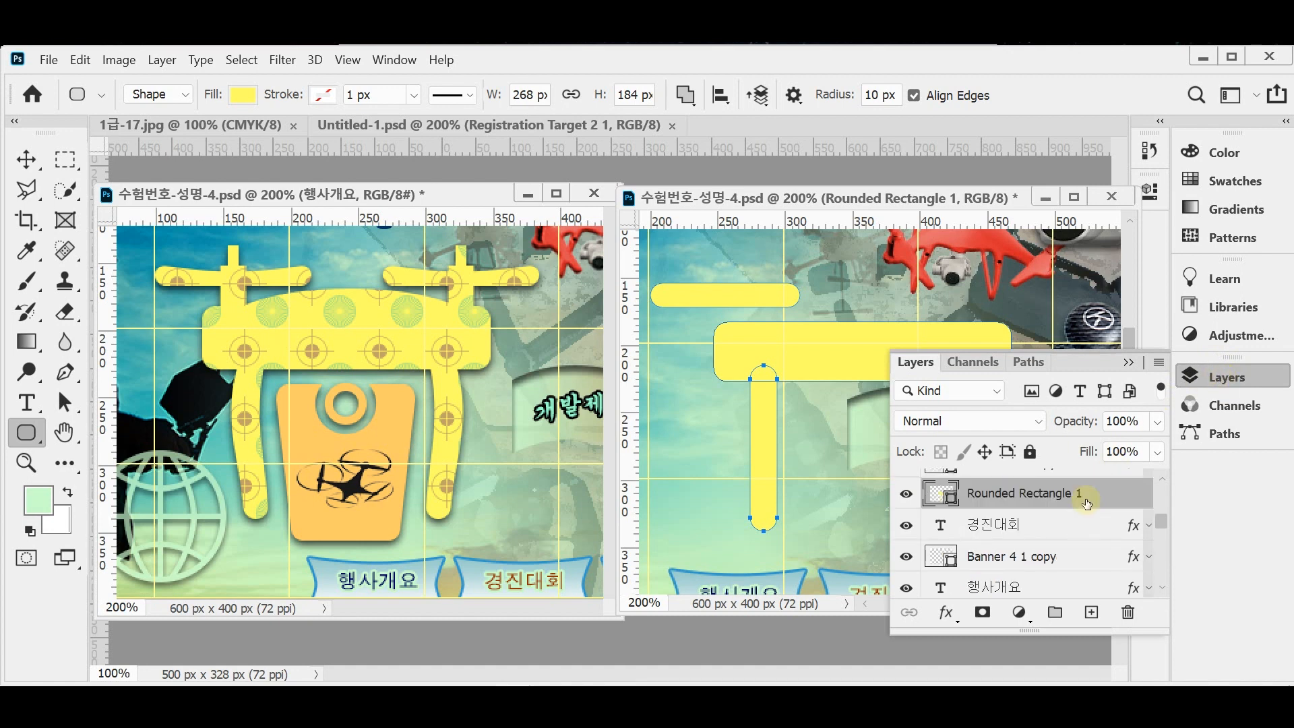
pyautogui.scroll(1, 1086, 507)
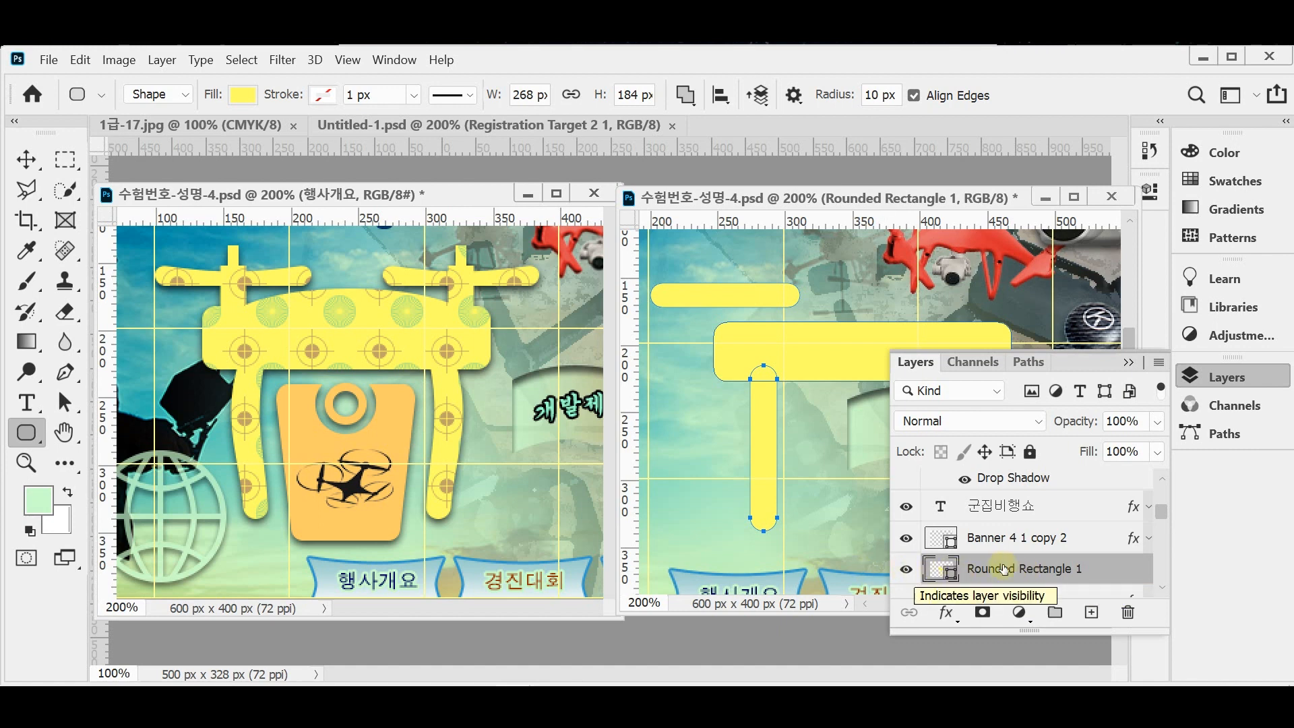
pyautogui.click(907, 572)
pyautogui.click(907, 573)
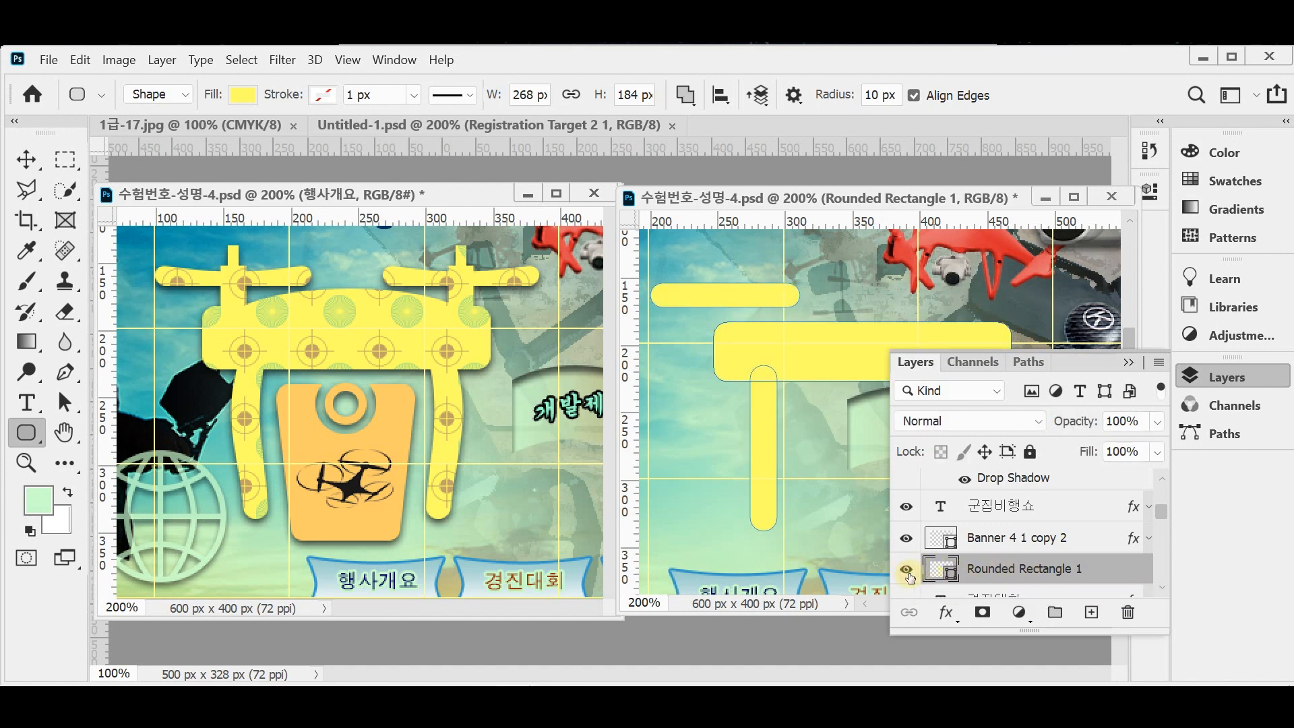
pyautogui.click(1223, 376)
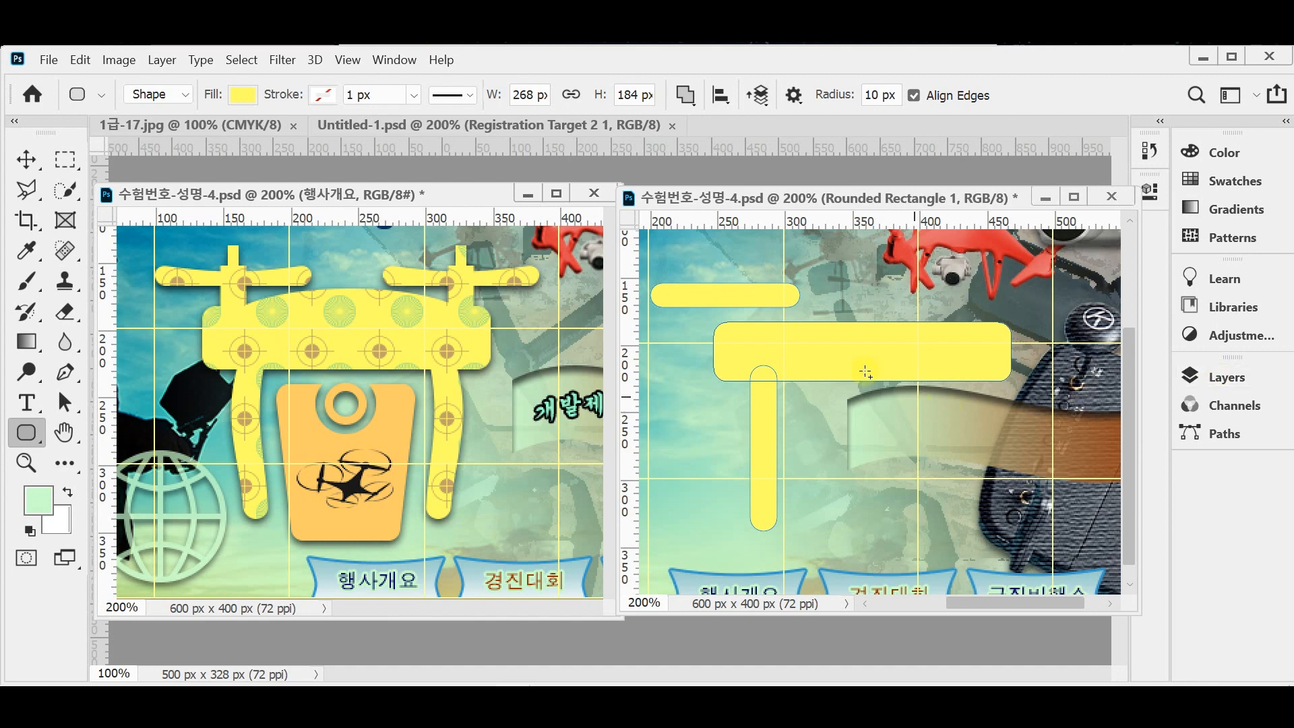
# Warp the drone's vertical leg so it bows slightly inward at its upper half, converting it to a regular path
pyautogui.keyDown('ctrl'); pyautogui.click(763, 510); pyautogui.keyUp('ctrl')
pyautogui.hotkey('ctrl', 't')
pyautogui.rightClick(762, 397)
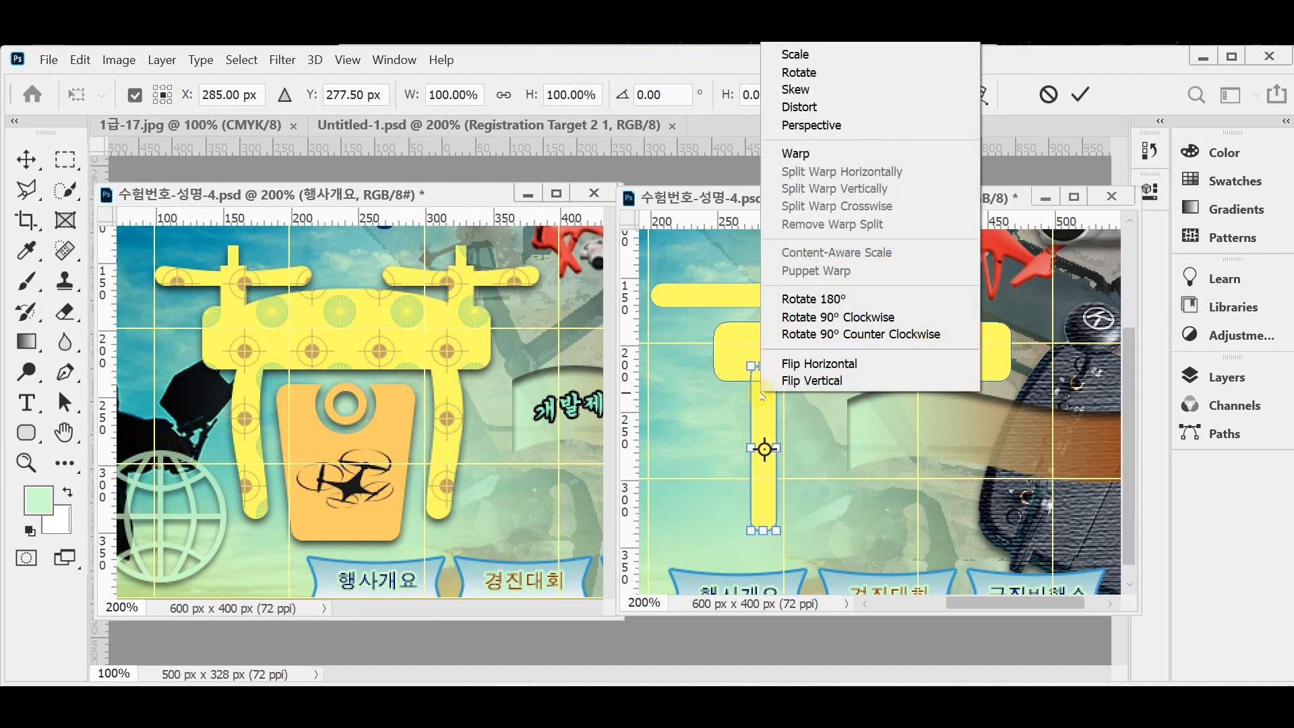
pyautogui.click(760, 391)
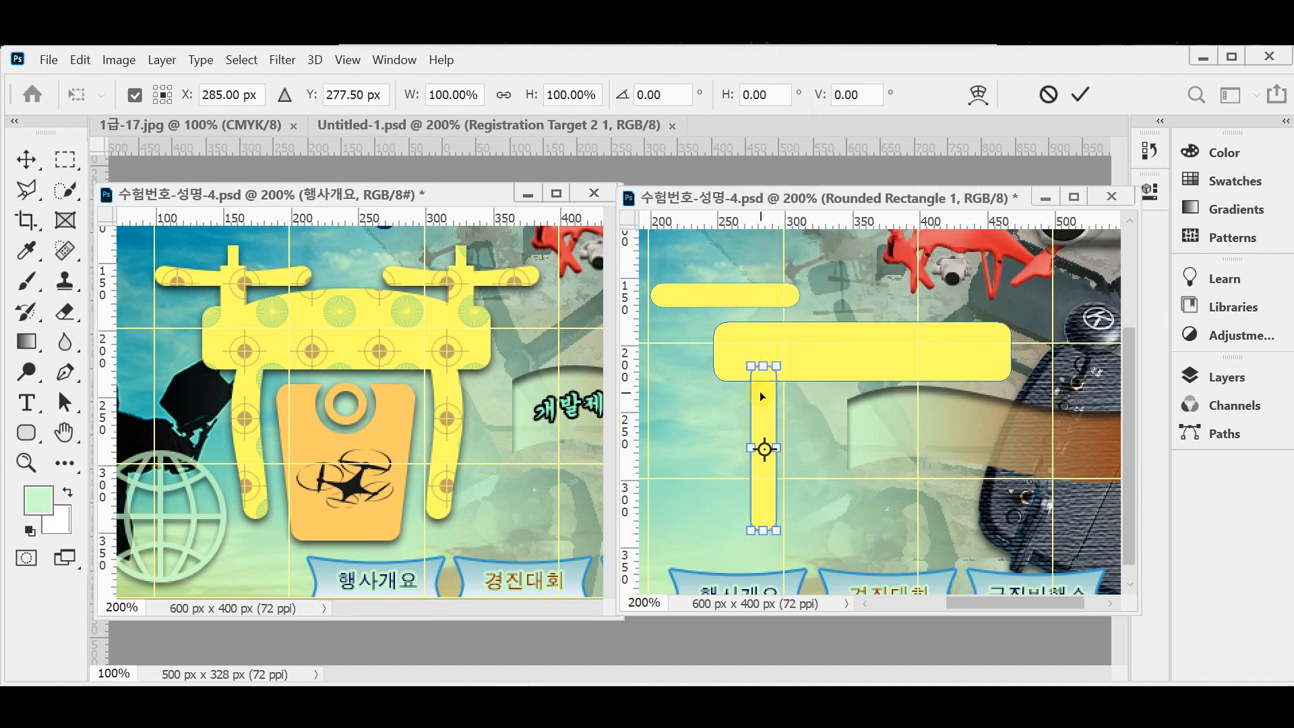
pyautogui.rightClick(760, 405)
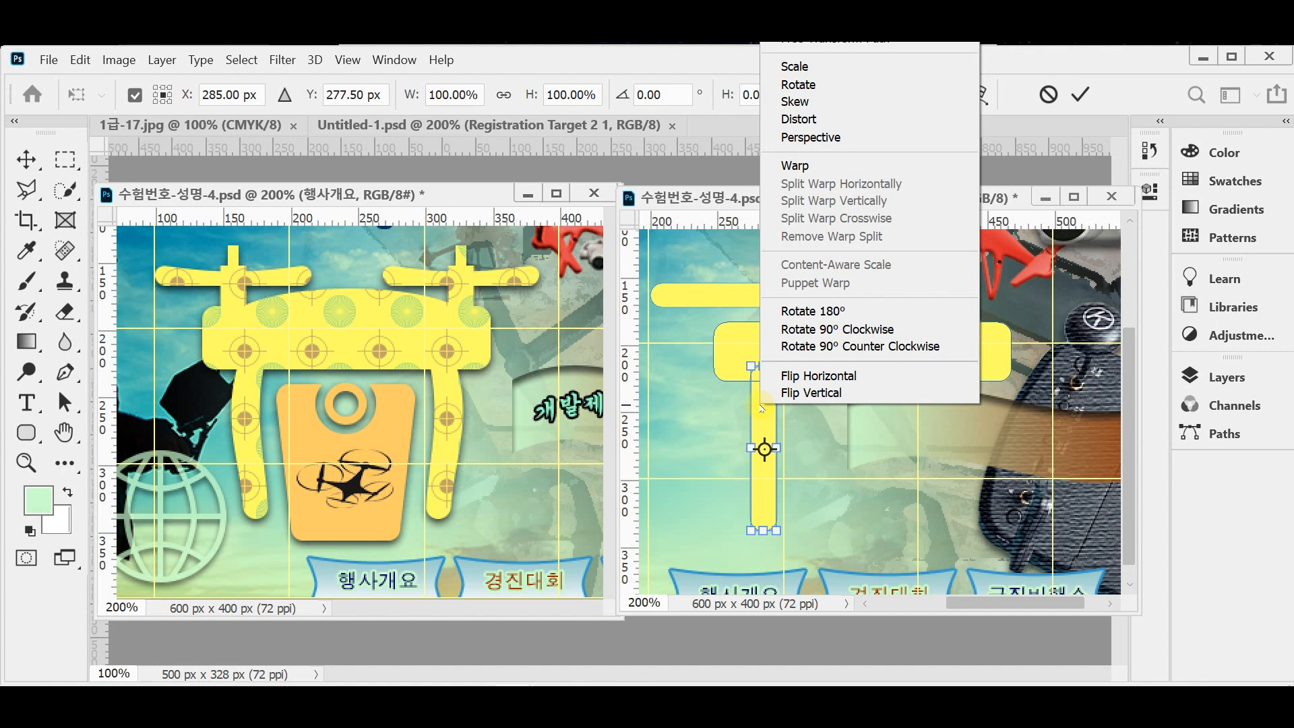
pyautogui.click(858, 169)
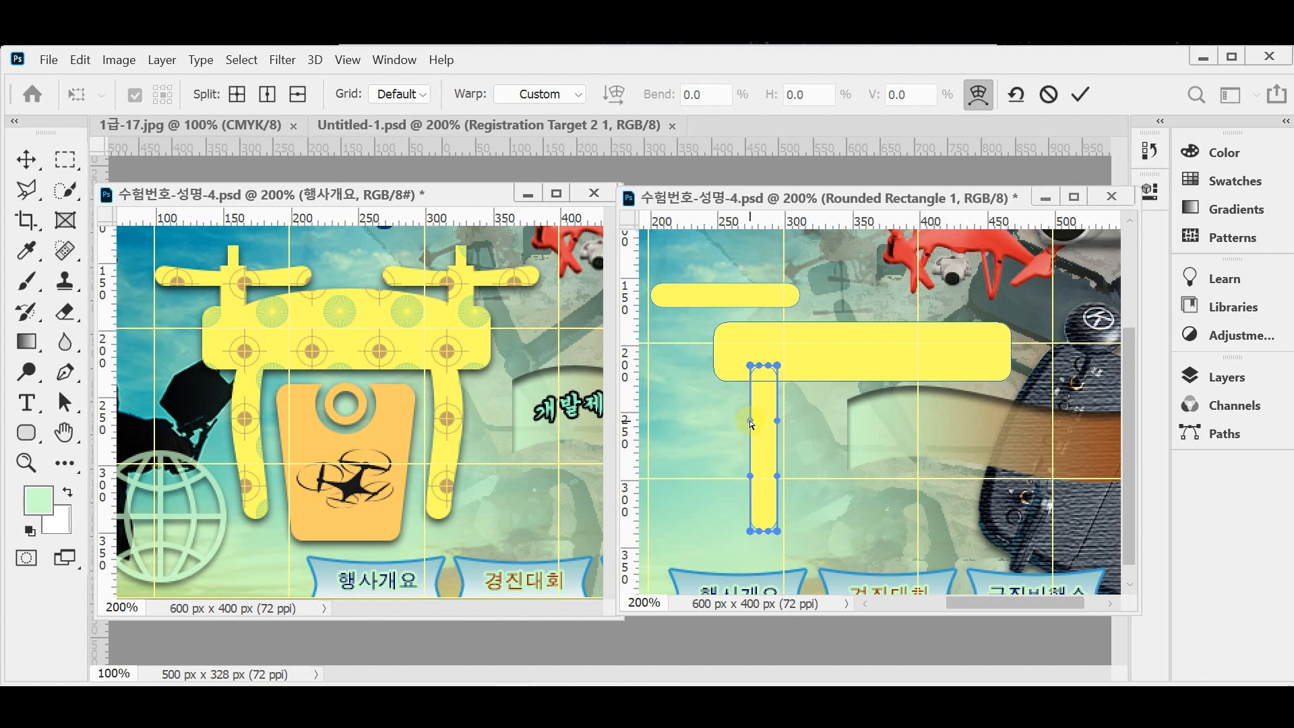
pyautogui.moveTo(750, 421)
pyautogui.mouseDown()
pyautogui.moveTo(726, 410)
pyautogui.moveTo(760, 415)
pyautogui.mouseUp()
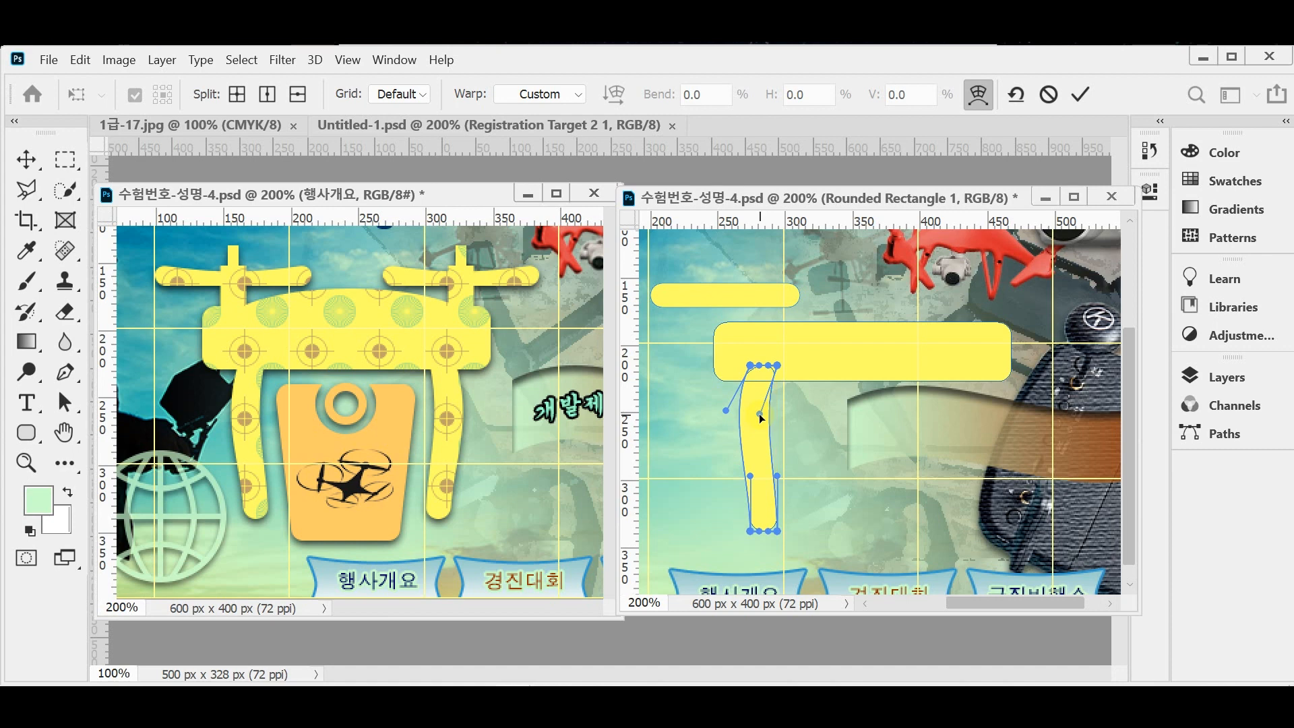
pyautogui.press('Return')
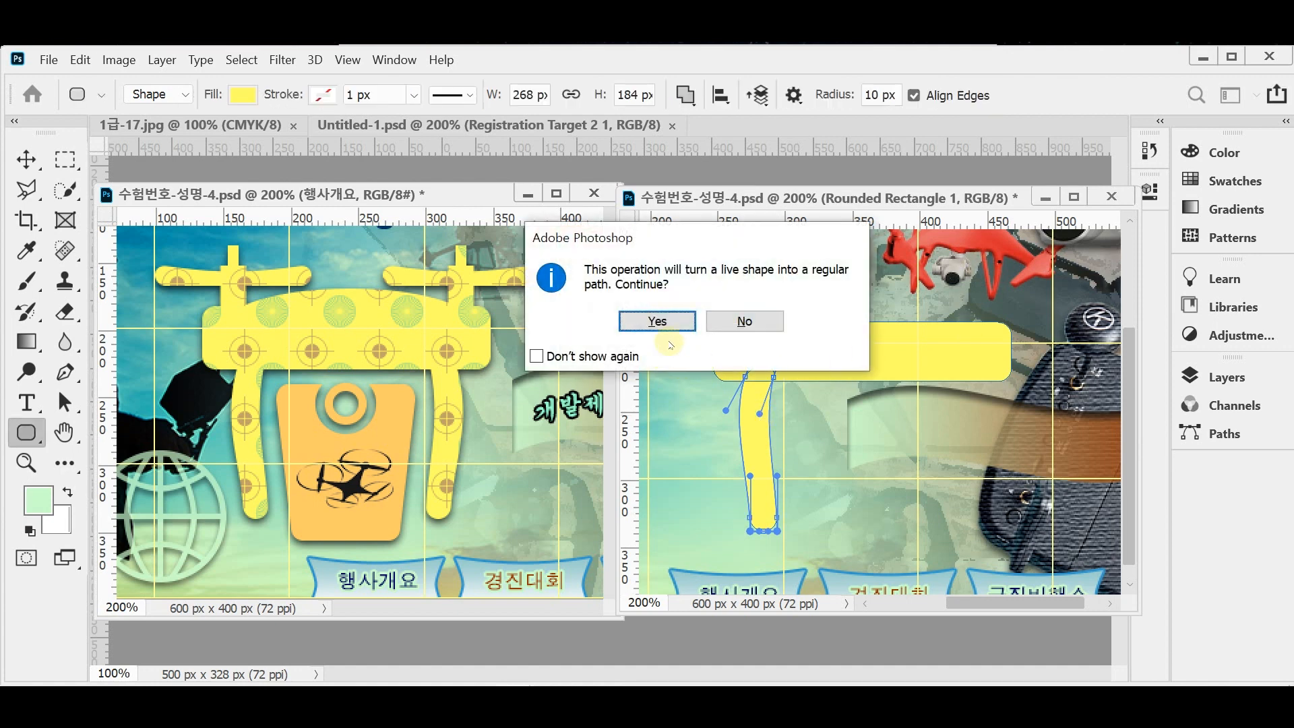
pyautogui.click(657, 321)
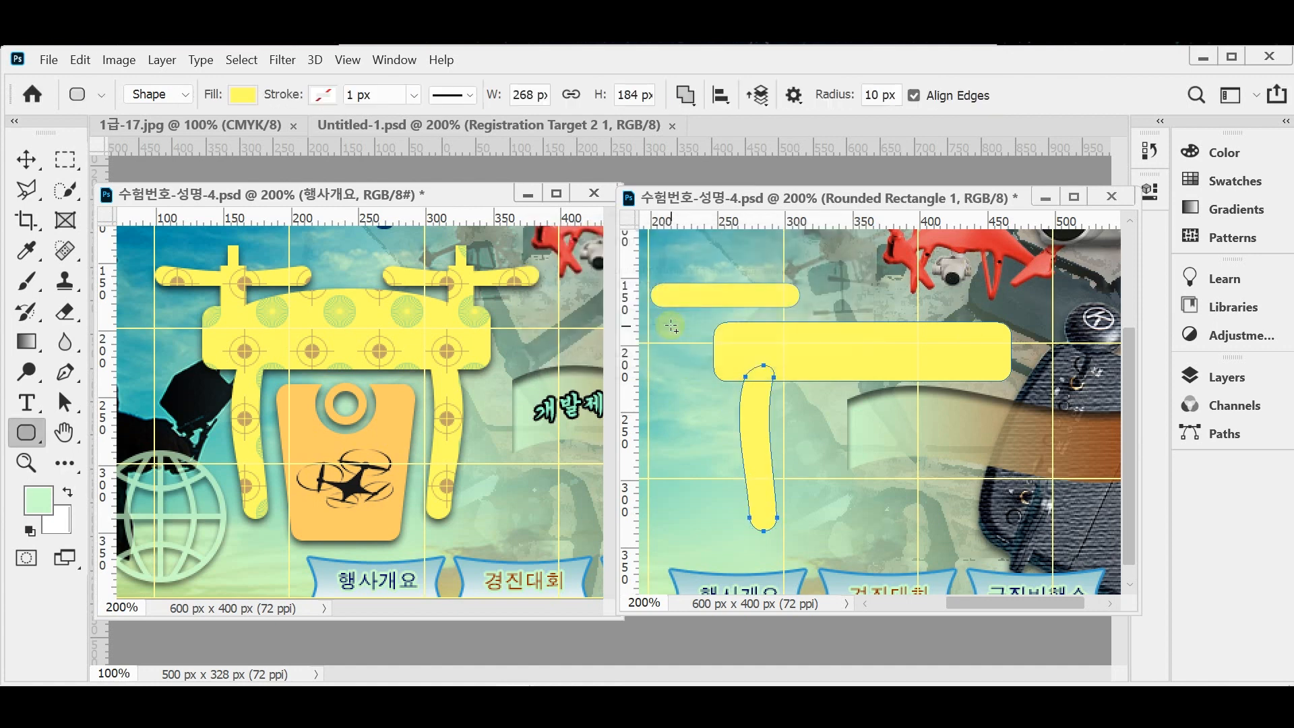
pyautogui.moveTo(700, 344); pyautogui.dragTo(703, 349)
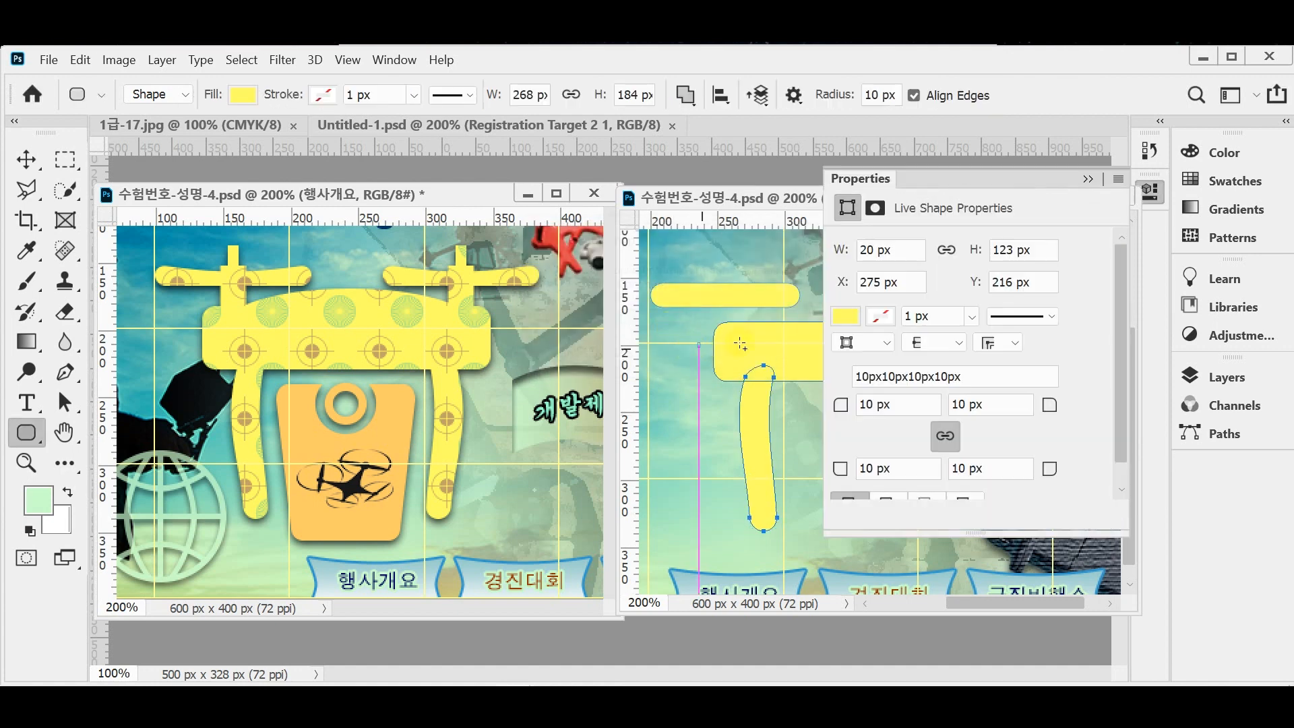
pyautogui.click(1148, 193)
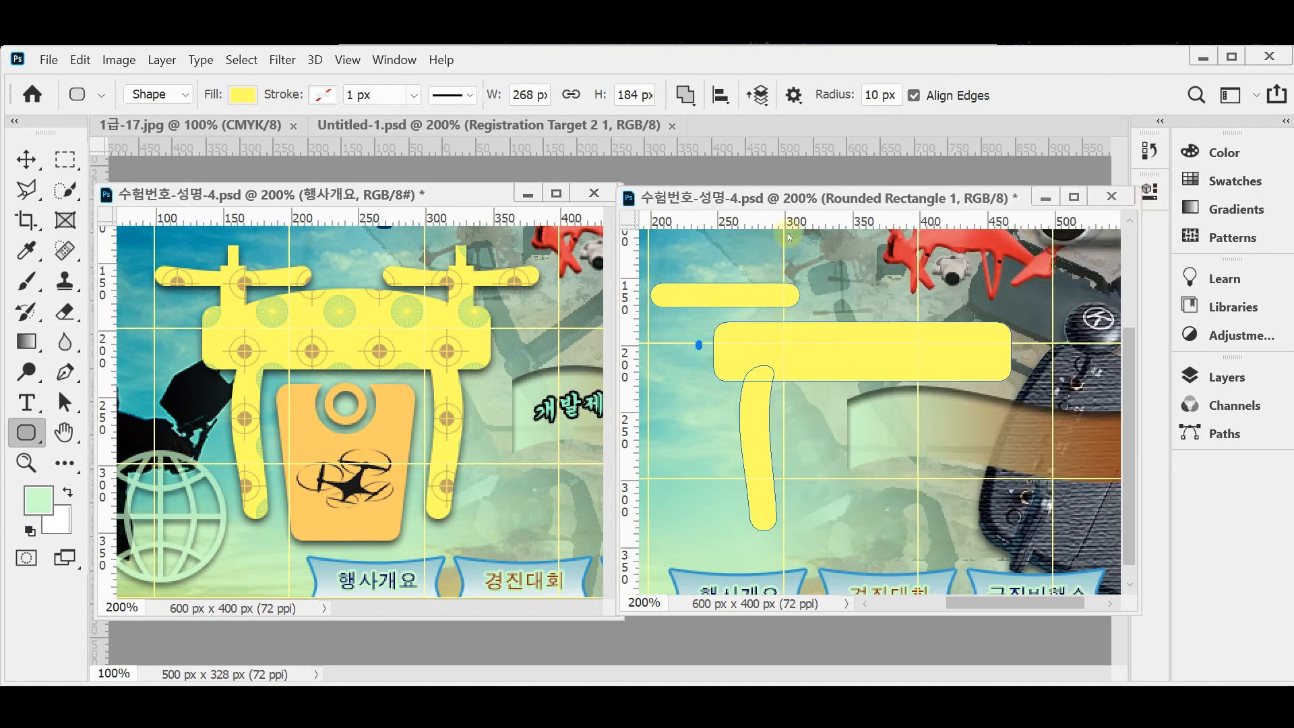
pyautogui.keyDown('ctrl'); pyautogui.click(742, 291); pyautogui.keyUp('ctrl')
pyautogui.moveTo(685, 322); pyautogui.dragTo(702, 356)
pyautogui.press('Delete')
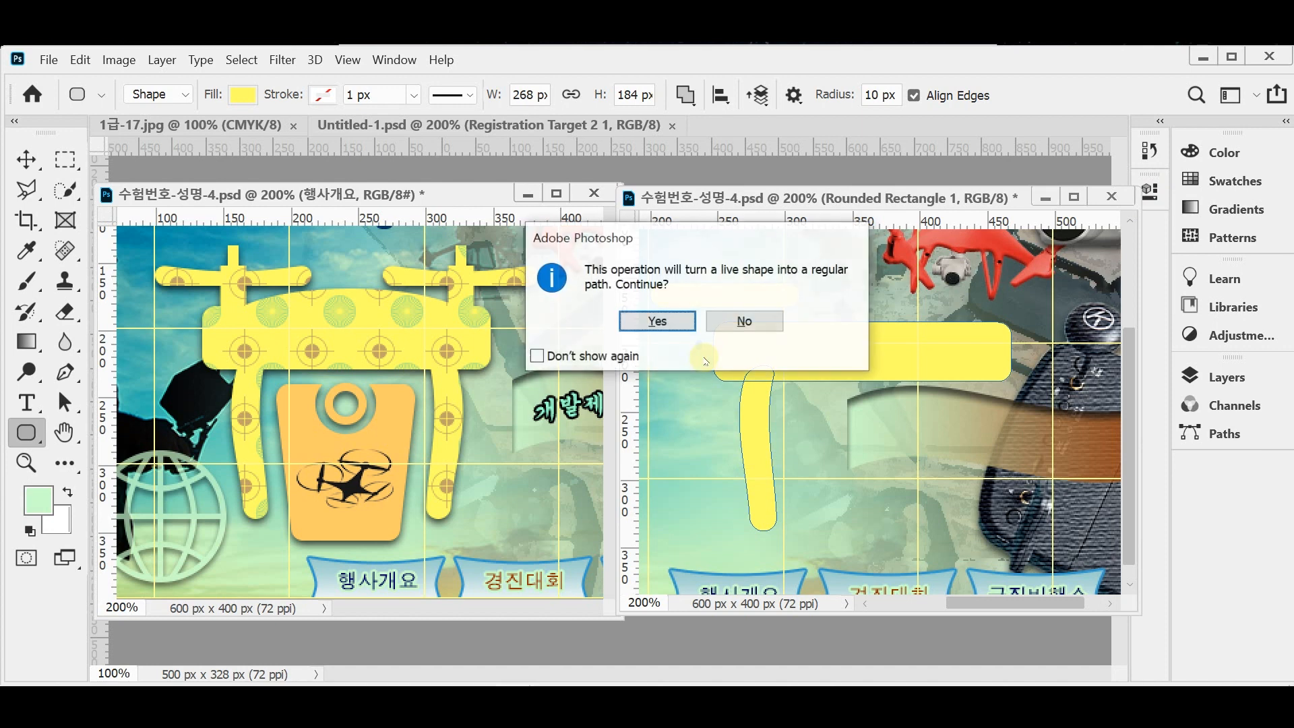
pyautogui.click(669, 319)
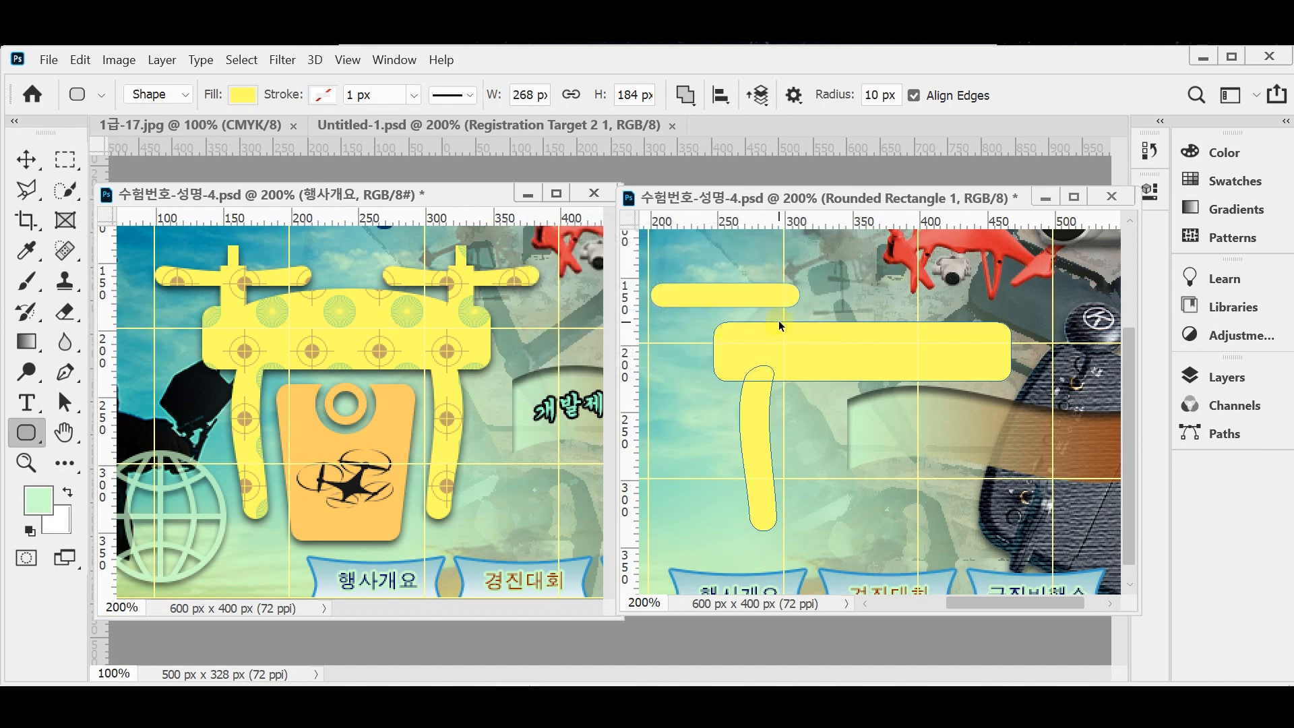
# Save the document and warp the horizontal propeller bar so its upper edge dips in the middle, converting it to a regular path
pyautogui.hotkey('ctrl', 's')
pyautogui.moveTo(762, 281); pyautogui.dragTo(771, 294)
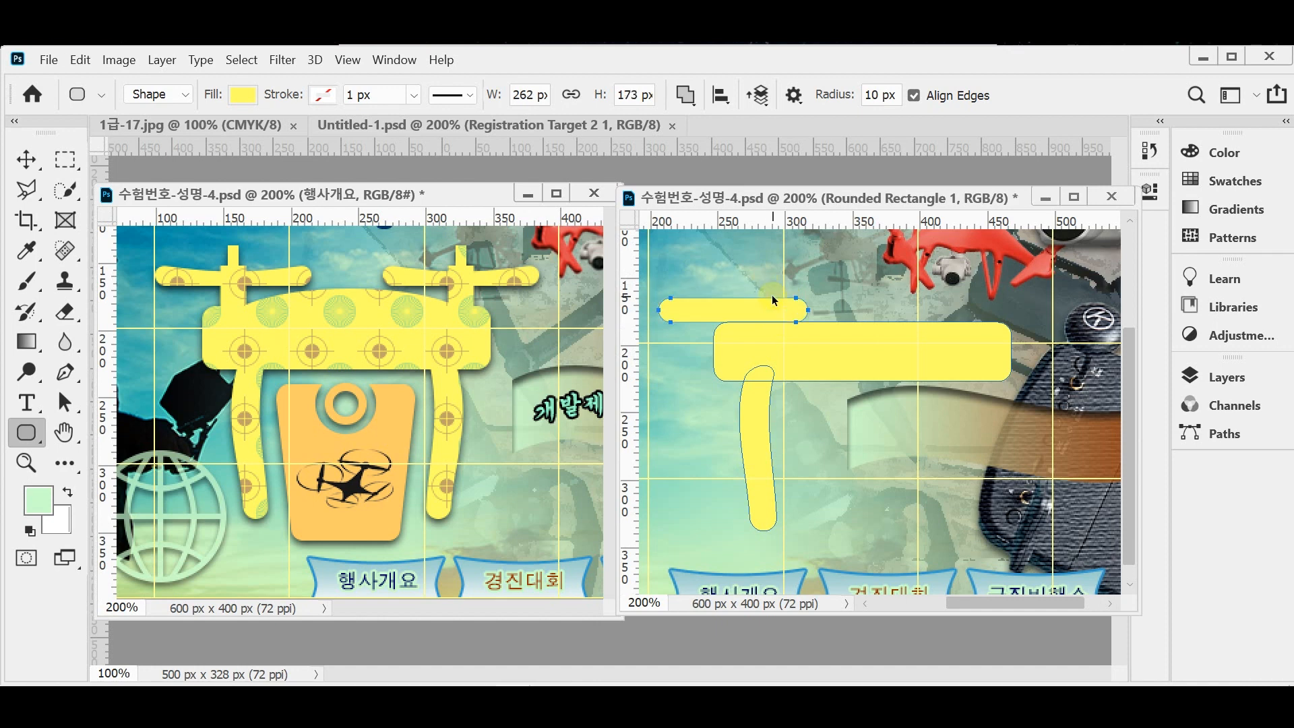
pyautogui.hotkey('ctrl', 'z')
pyautogui.hotkey('ctrl', 't')
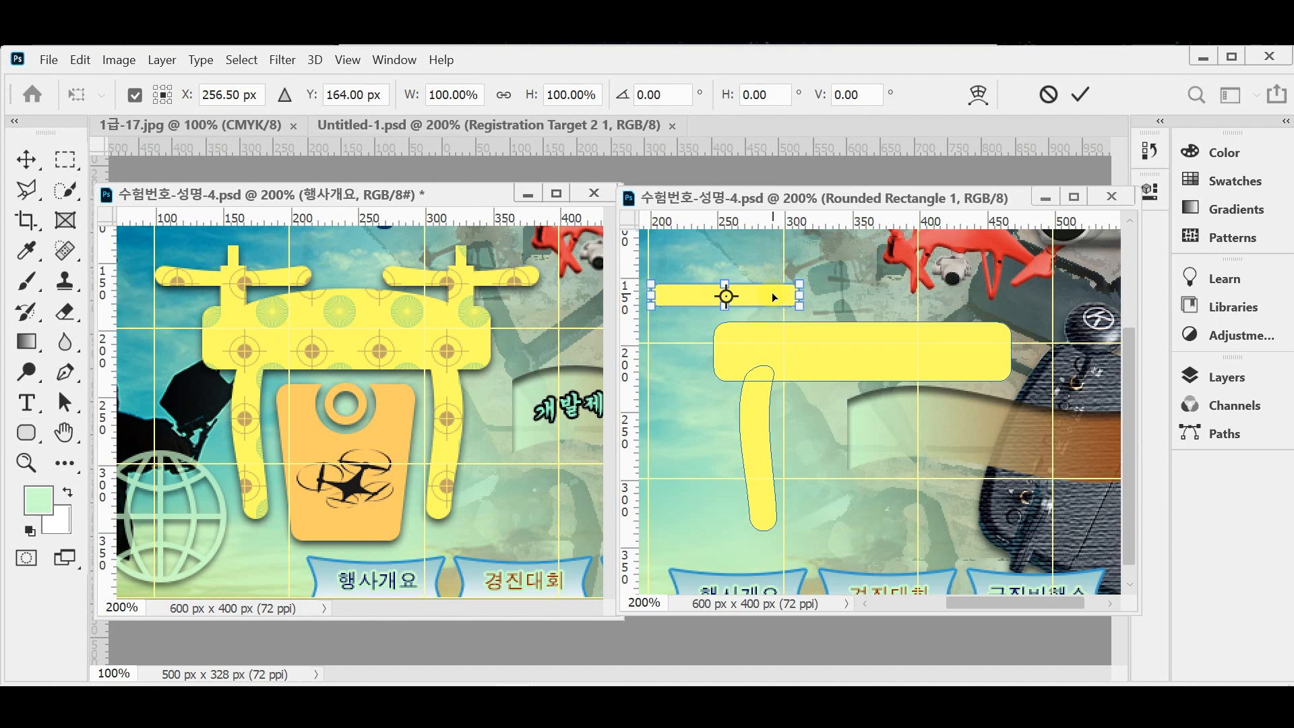
pyautogui.rightClick(773, 297)
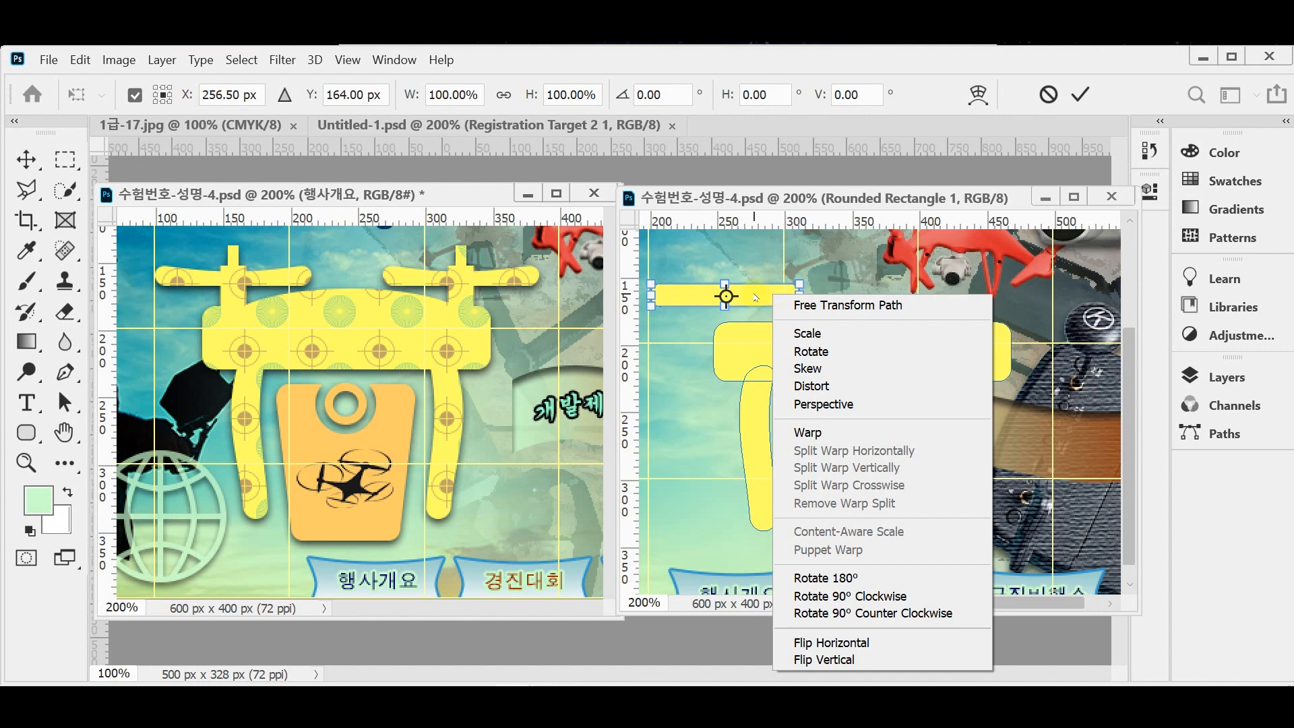
pyautogui.click(803, 436)
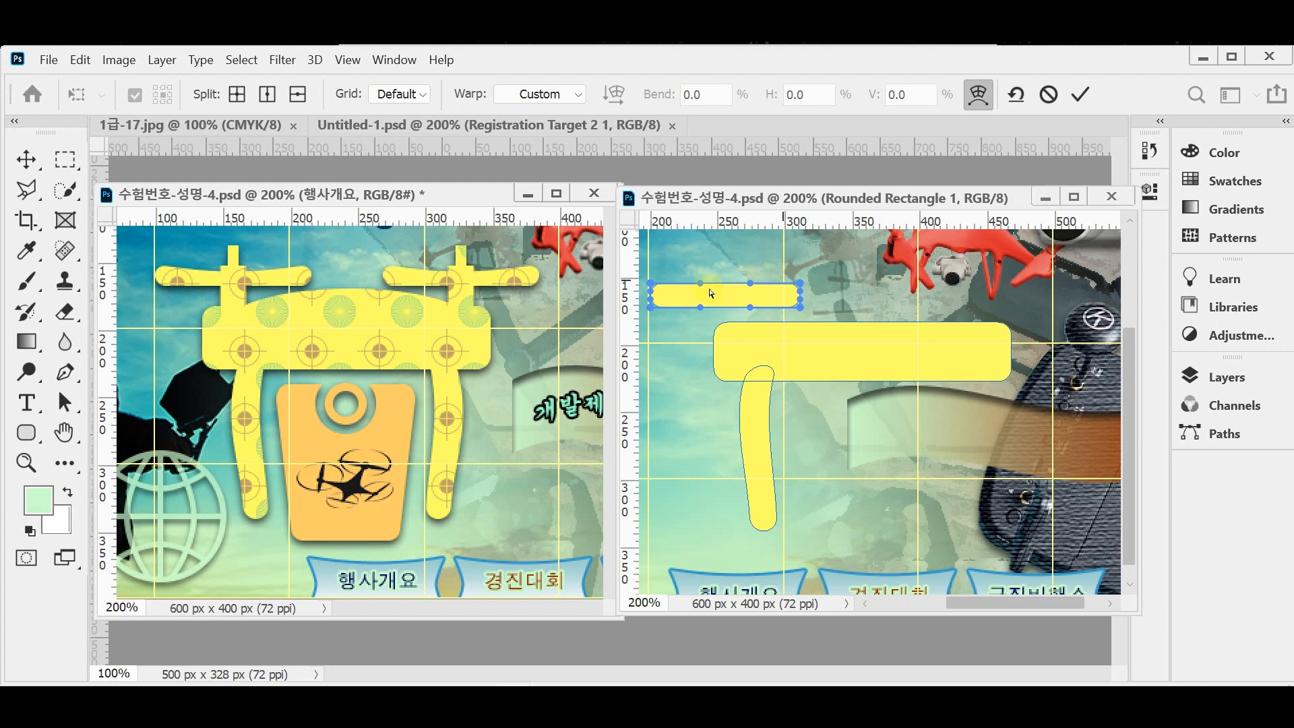
pyautogui.moveTo(702, 286); pyautogui.dragTo(704, 300)
pyautogui.moveTo(750, 285); pyautogui.dragTo(751, 302)
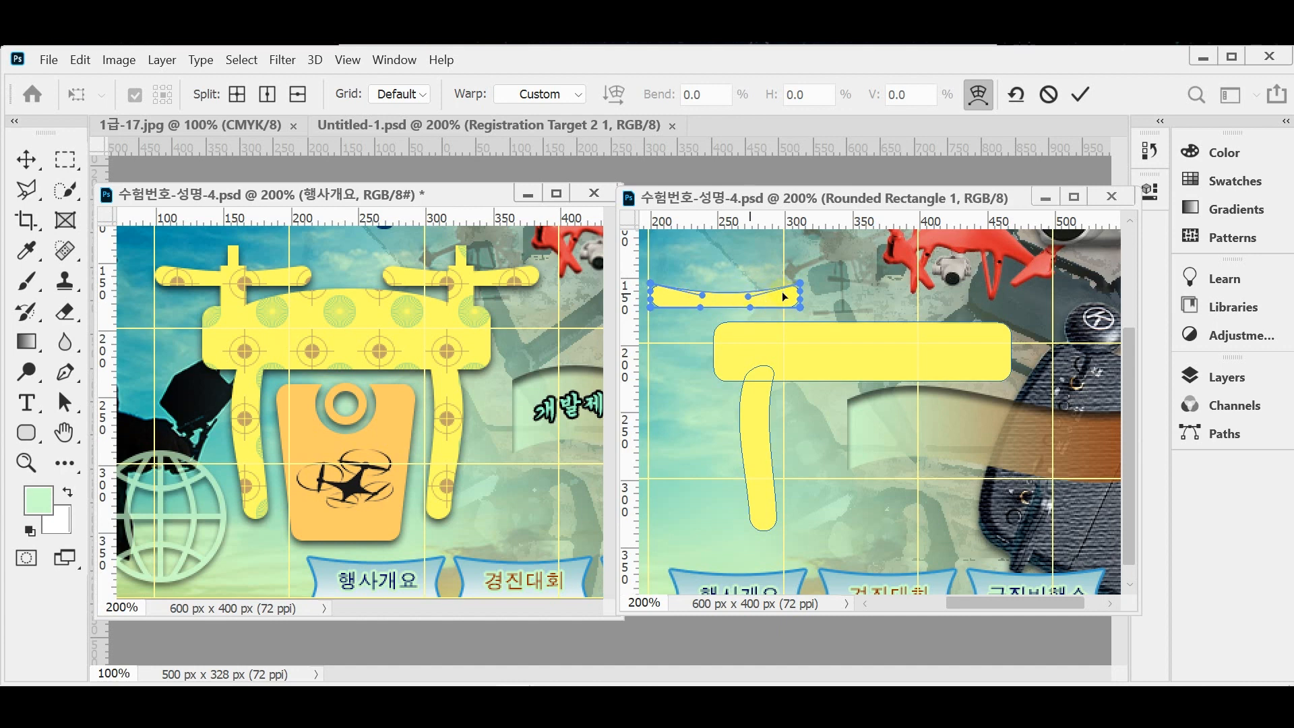
pyautogui.press('u')
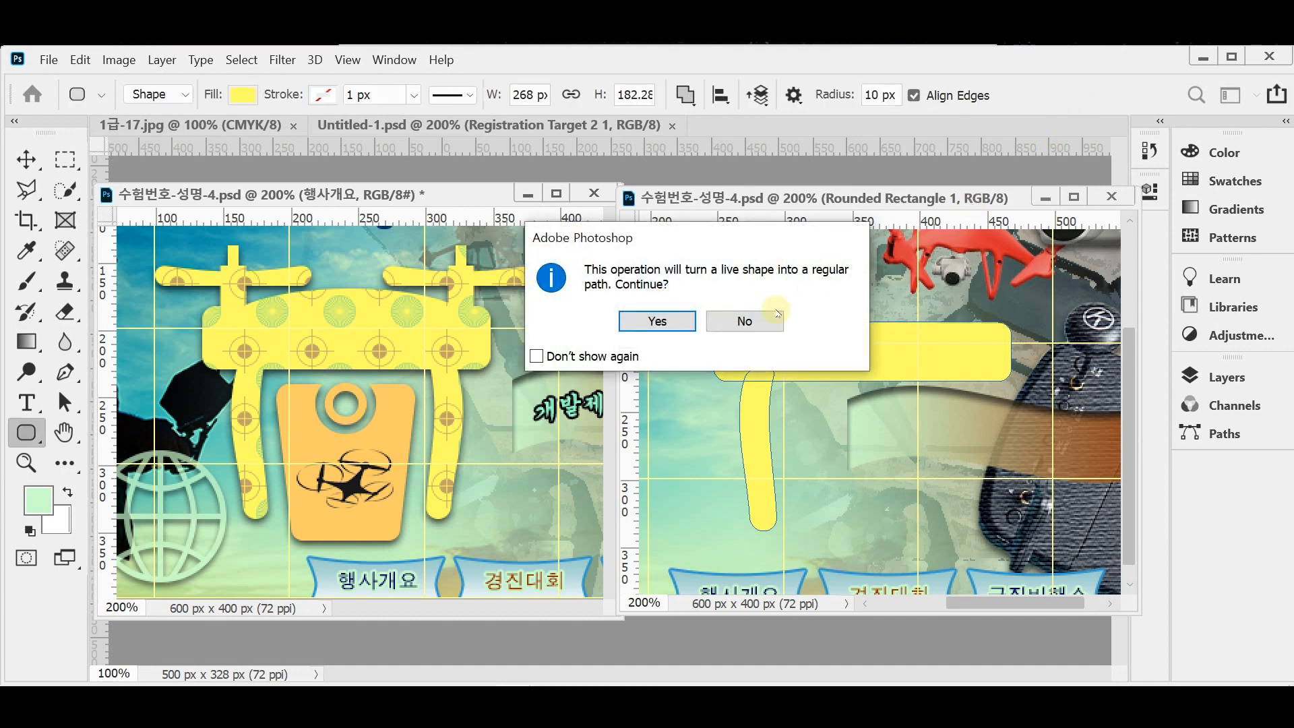
pyautogui.click(659, 320)
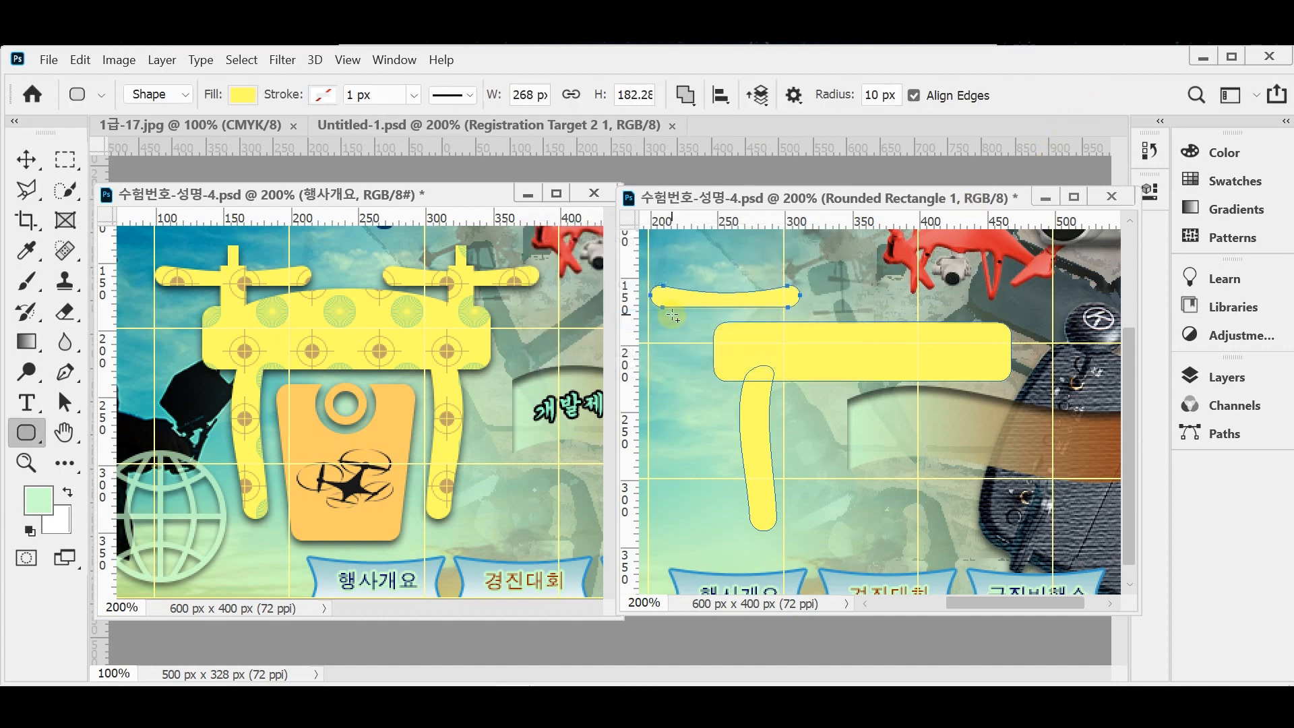
# Switch to the Rectangle tool with its path operation set to Combine Shapes and save the document
pyautogui.rightClick(672, 315)
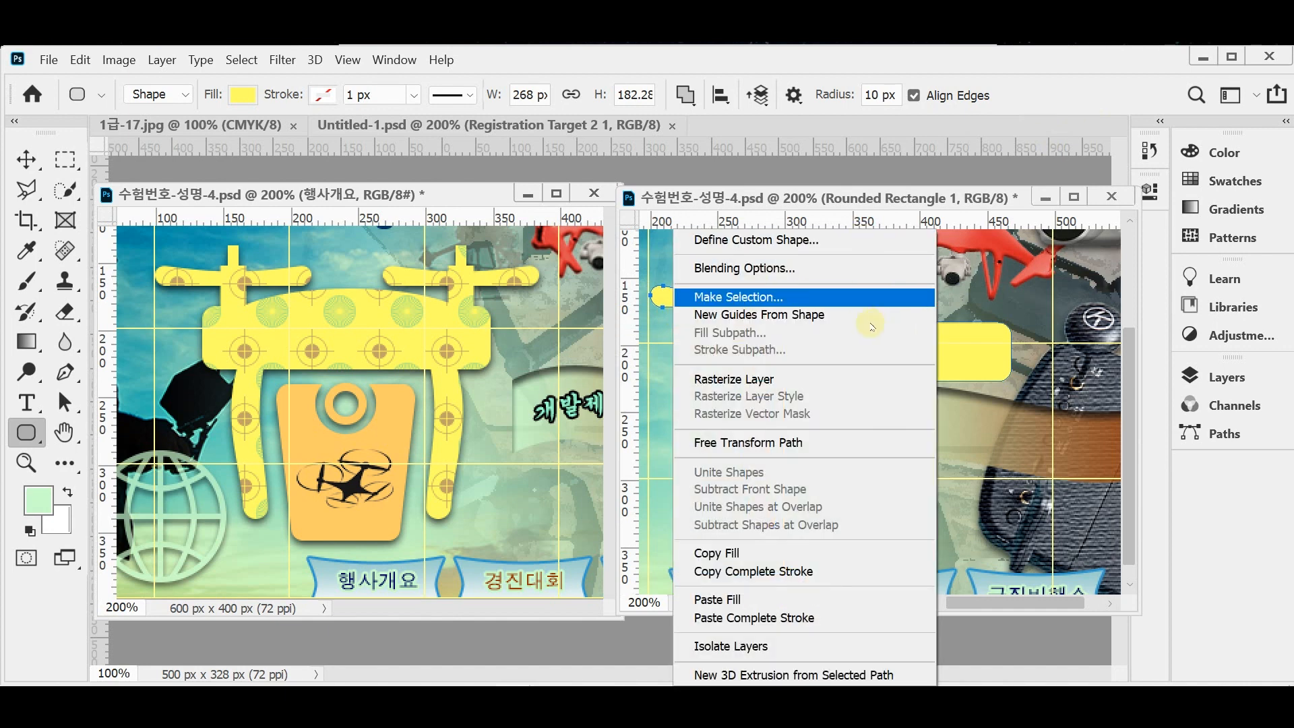
pyautogui.click(725, 61)
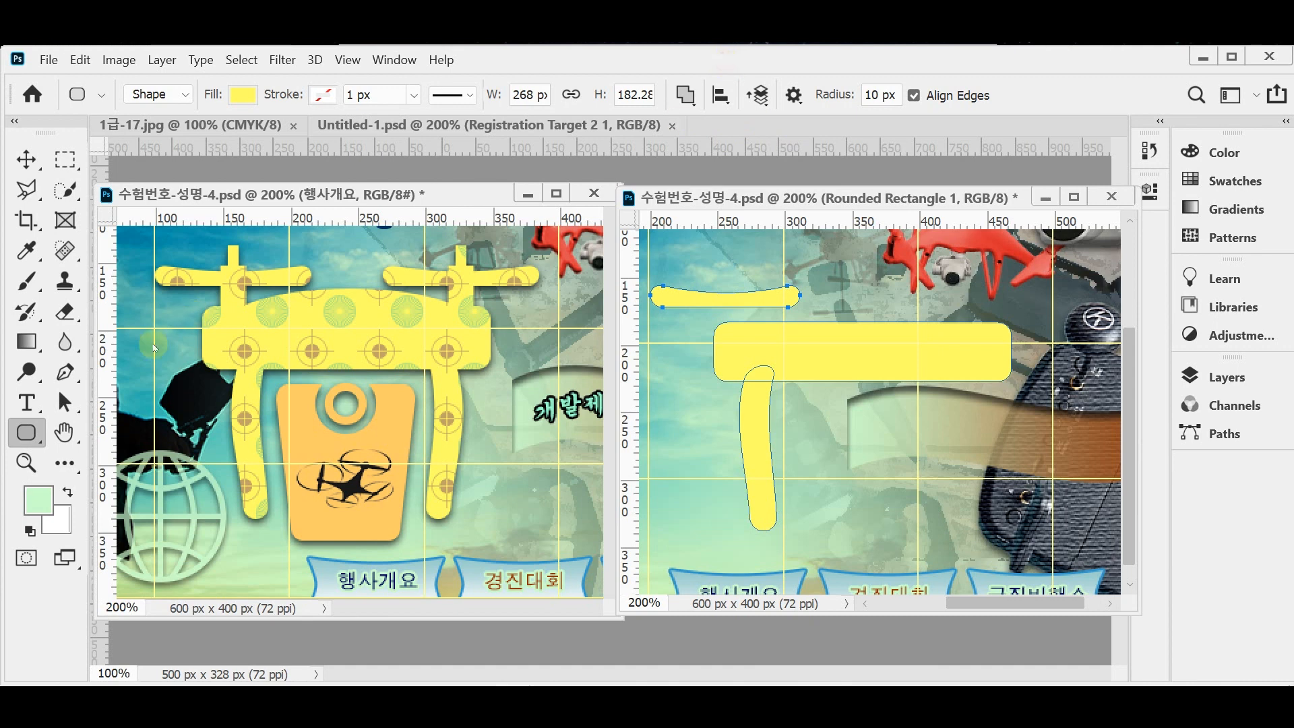
pyautogui.rightClick(31, 432)
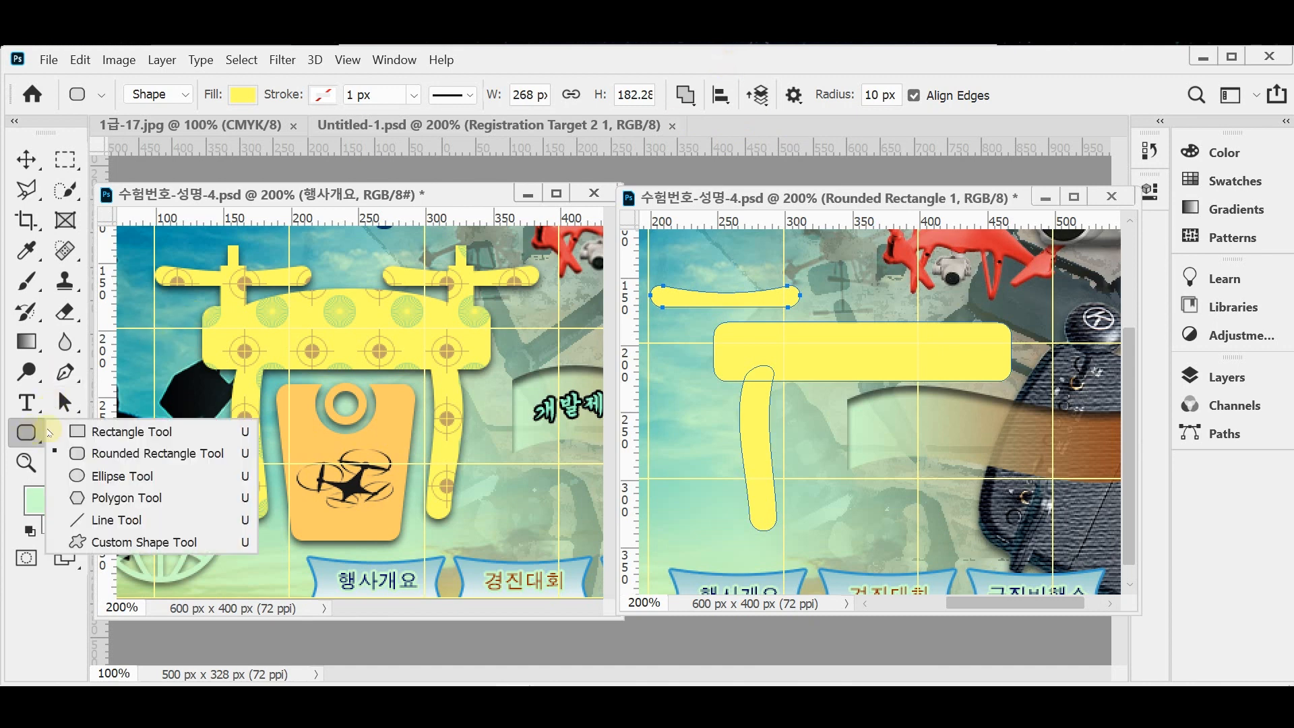
pyautogui.click(132, 431)
pyautogui.press('h')
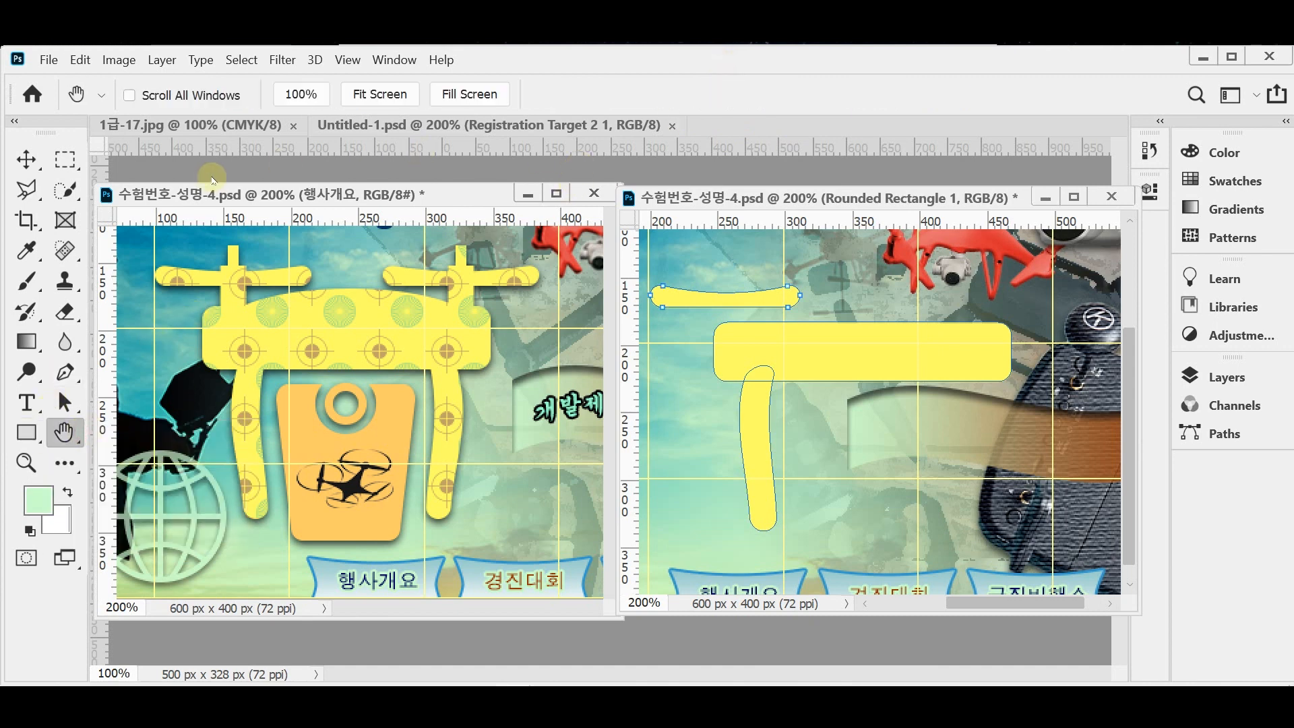
pyautogui.click(27, 436)
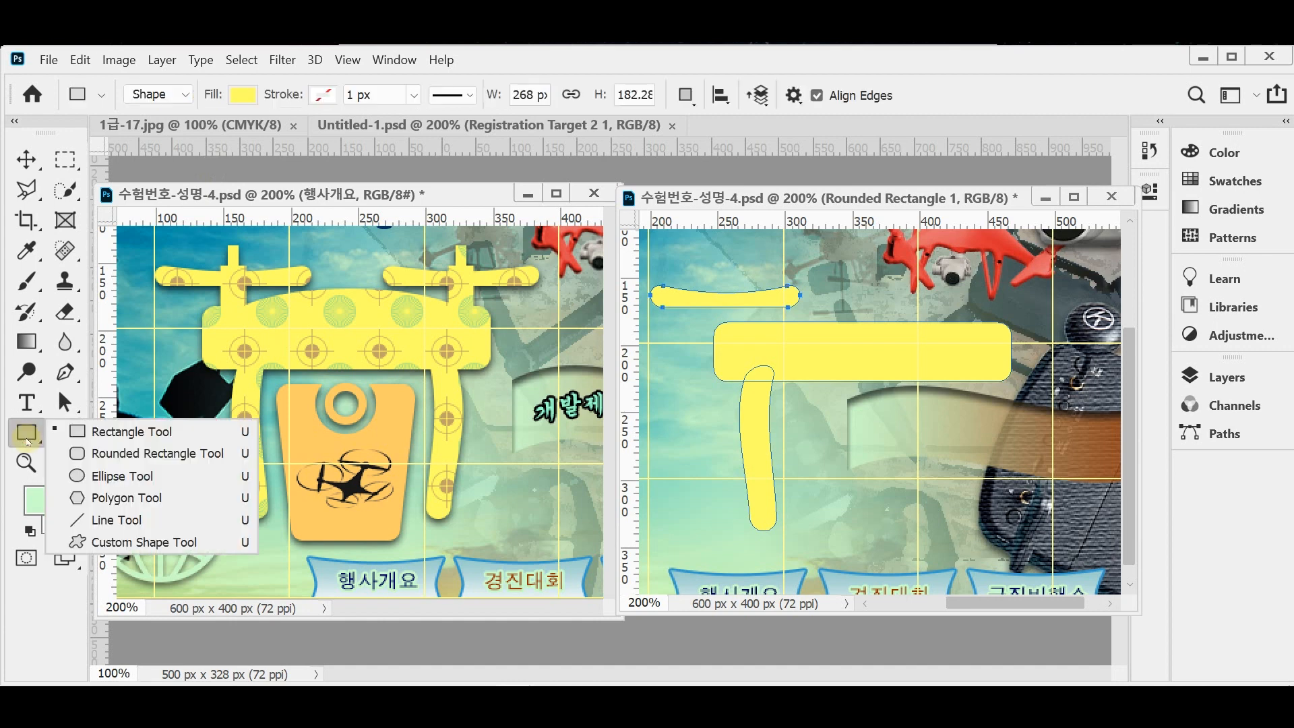
pyautogui.click(685, 94)
pyautogui.click(716, 139)
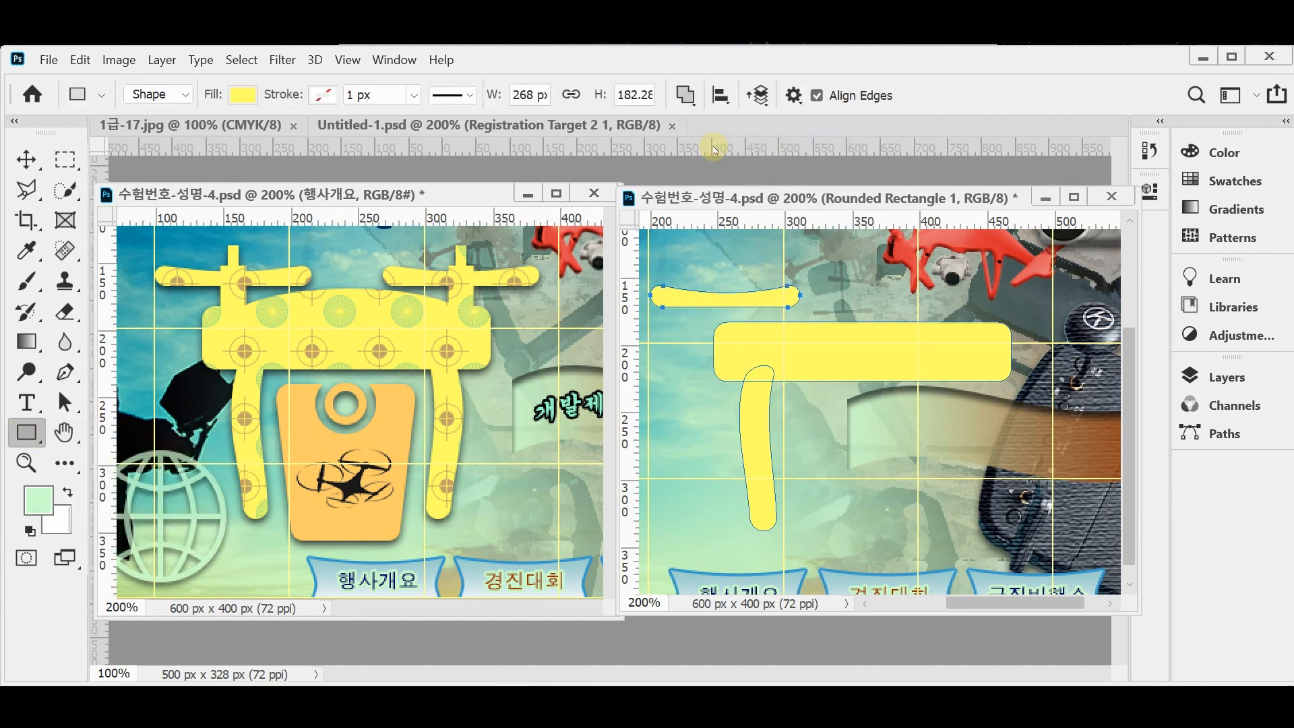
pyautogui.click(715, 150)
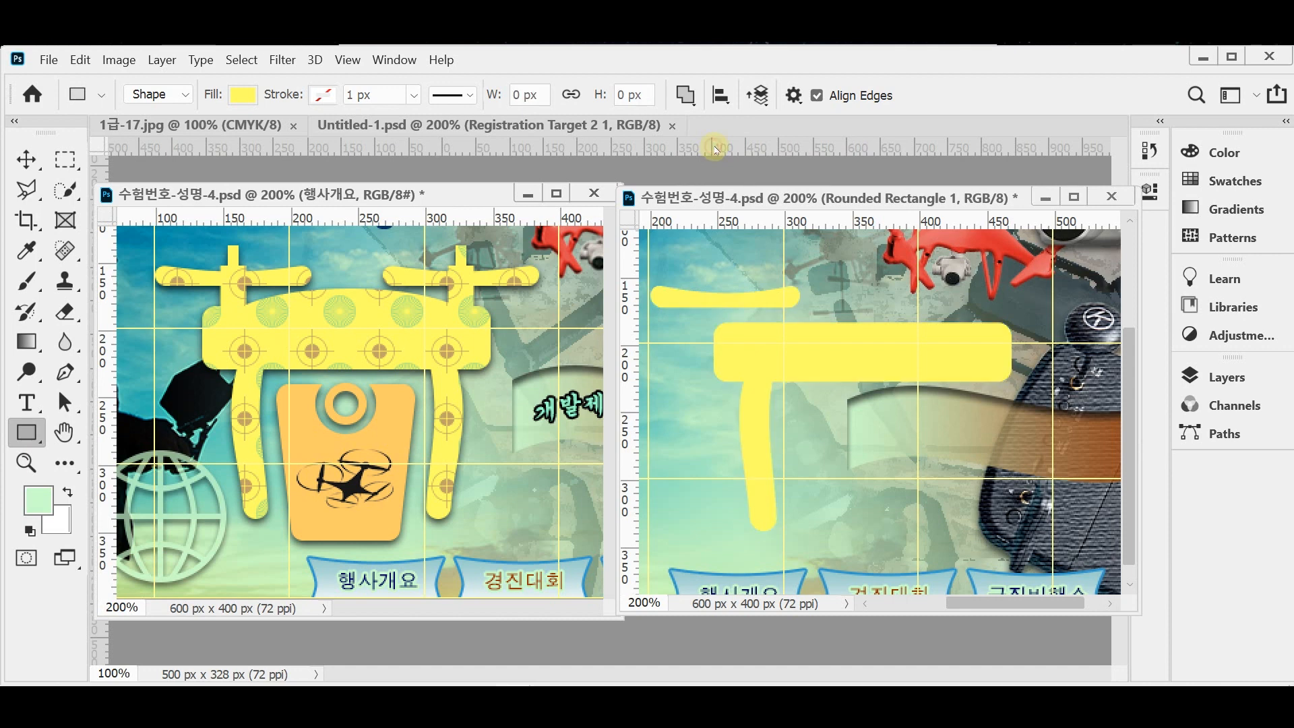
pyautogui.click(714, 198)
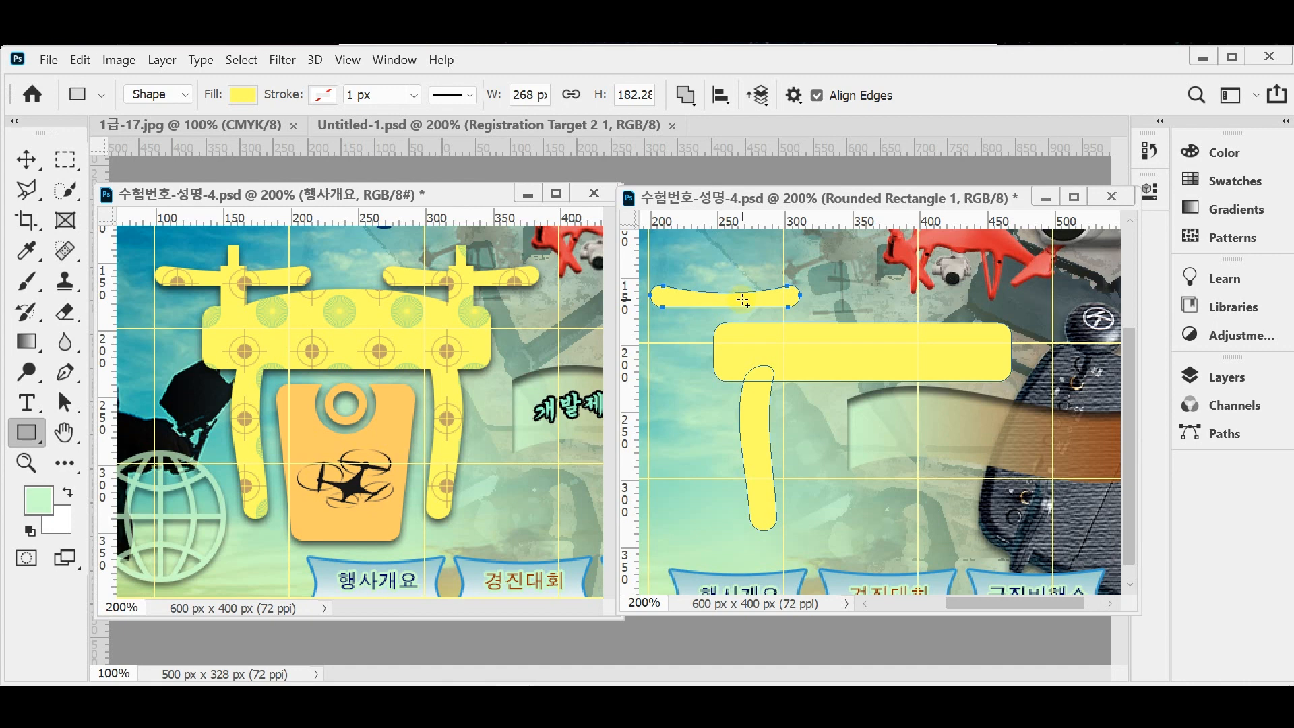
pyautogui.click(759, 288)
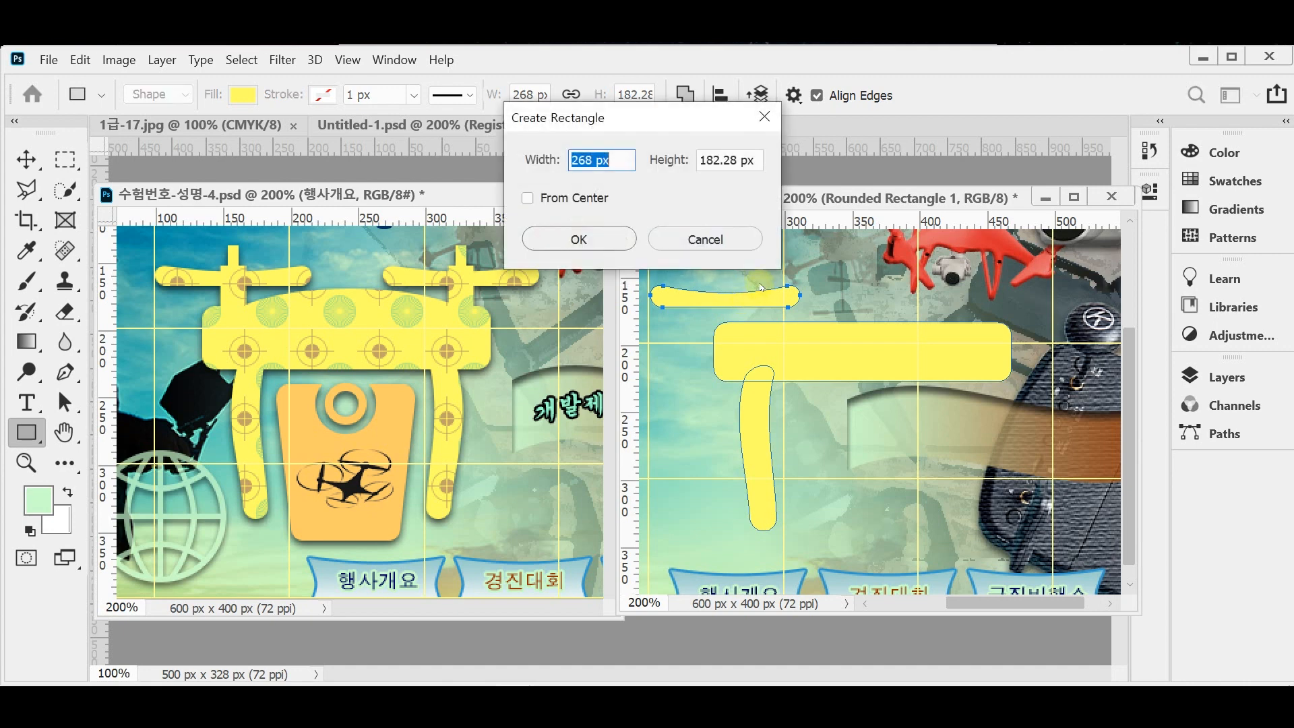
pyautogui.click(706, 239)
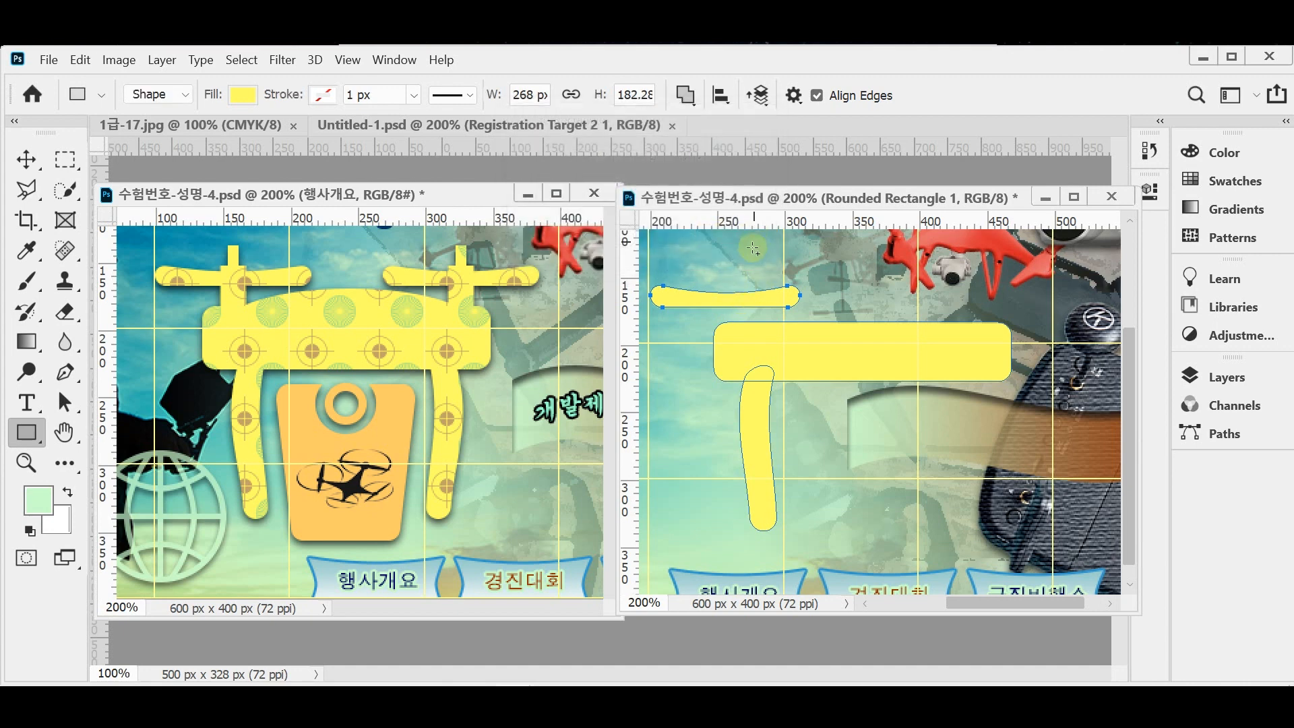
pyautogui.hotkey('ctrl', 's')
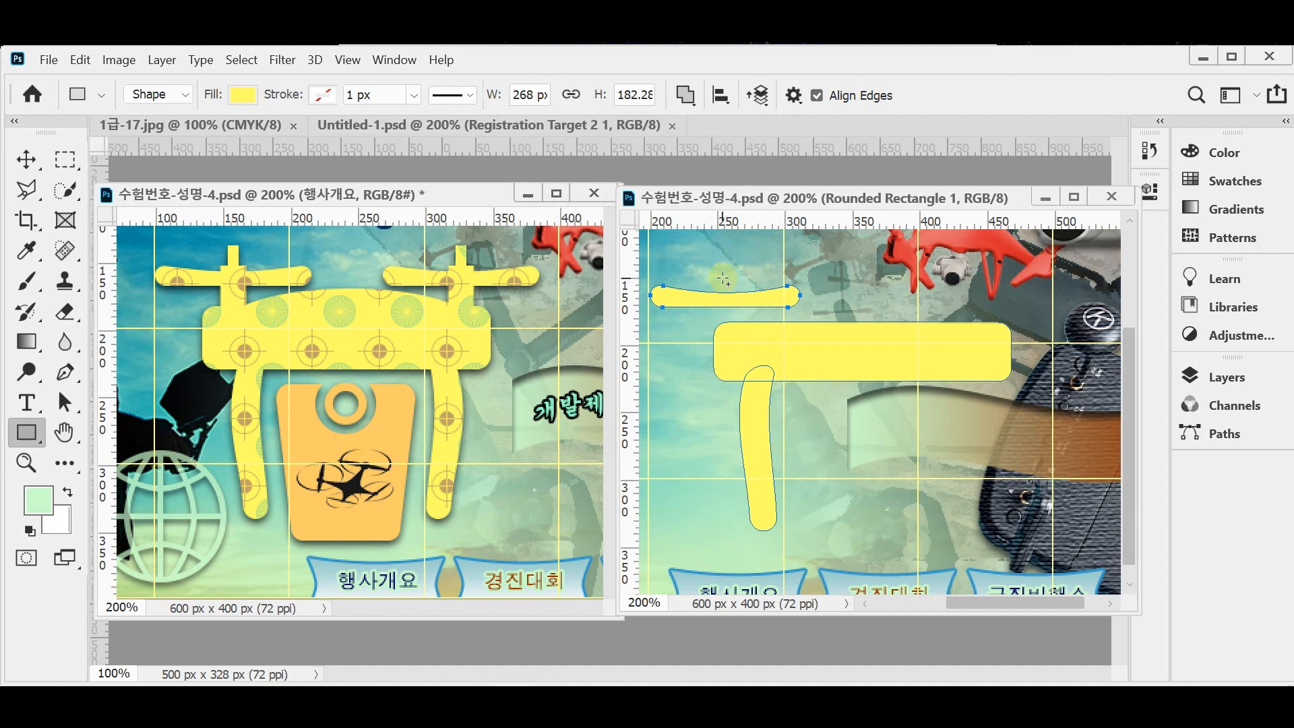
# Draw a vertical rectangle about 17 by 49 px linking propeller and body at about X 257 px, Y 156 px, with a narrower one above it
pyautogui.moveTo(722, 268); pyautogui.dragTo(745, 334)
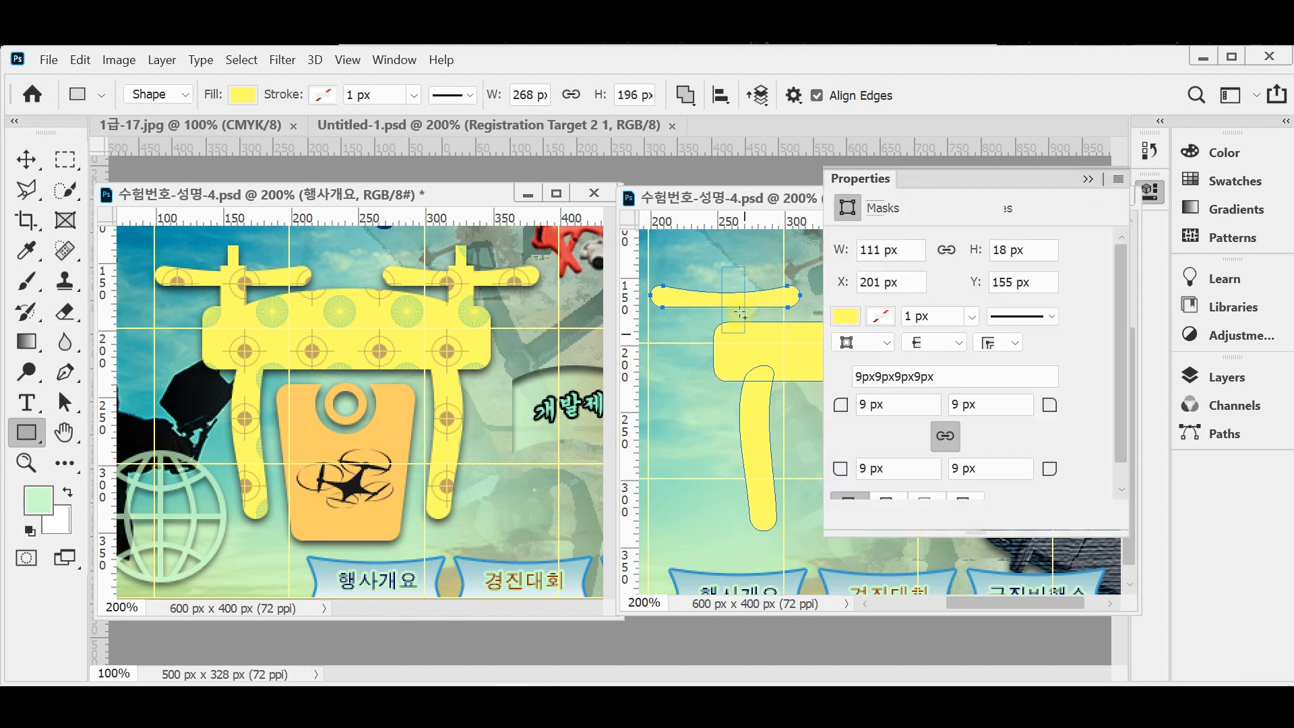
pyautogui.click(1150, 192)
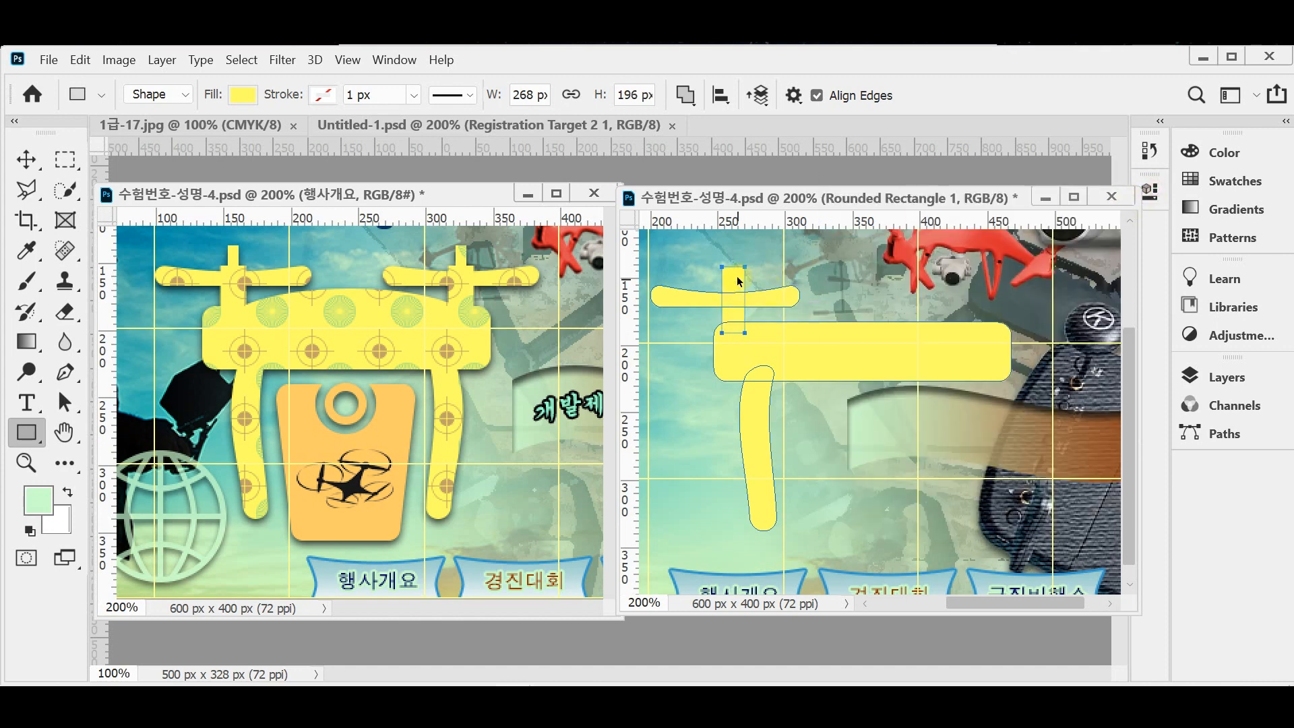
pyautogui.moveTo(738, 291); pyautogui.dragTo(746, 296)
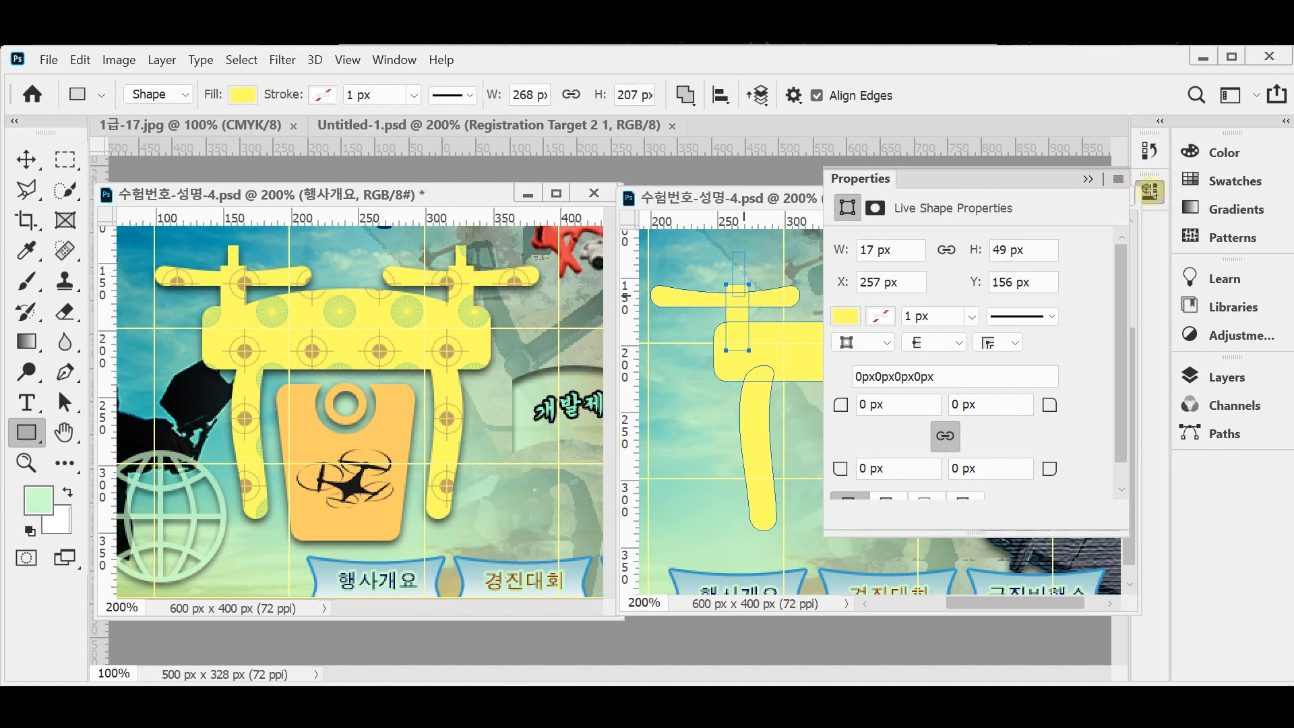
# Select the propeller and its two vertical rectangles and align them to each other by their horizontal centers
pyautogui.moveTo(711, 256); pyautogui.dragTo(760, 314)
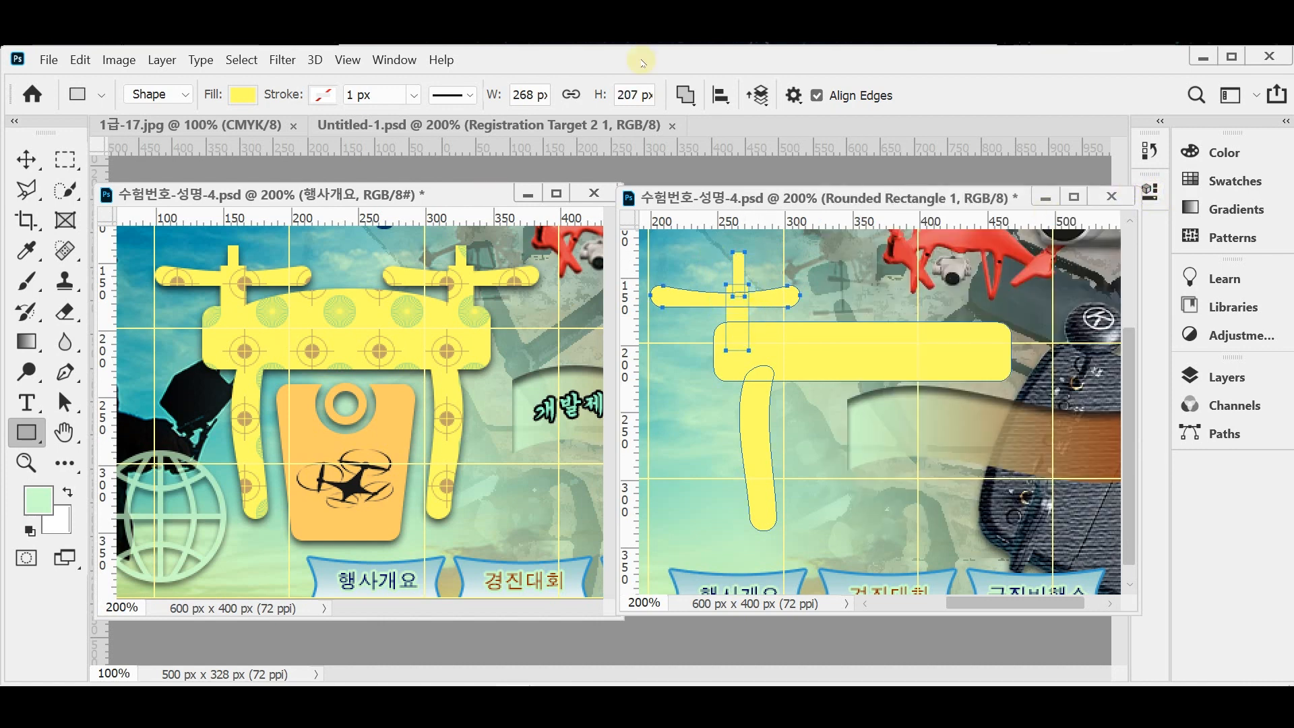
pyautogui.click(721, 95)
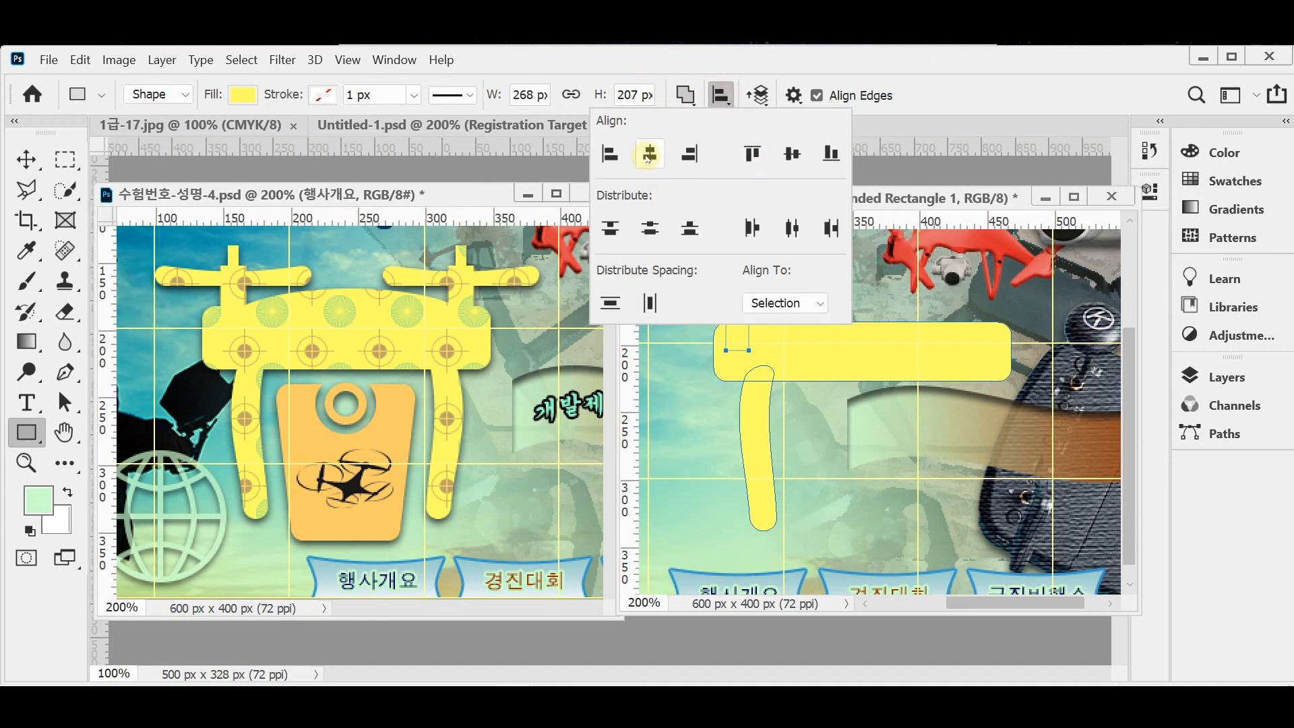
pyautogui.click(647, 156)
pyautogui.click(728, 58)
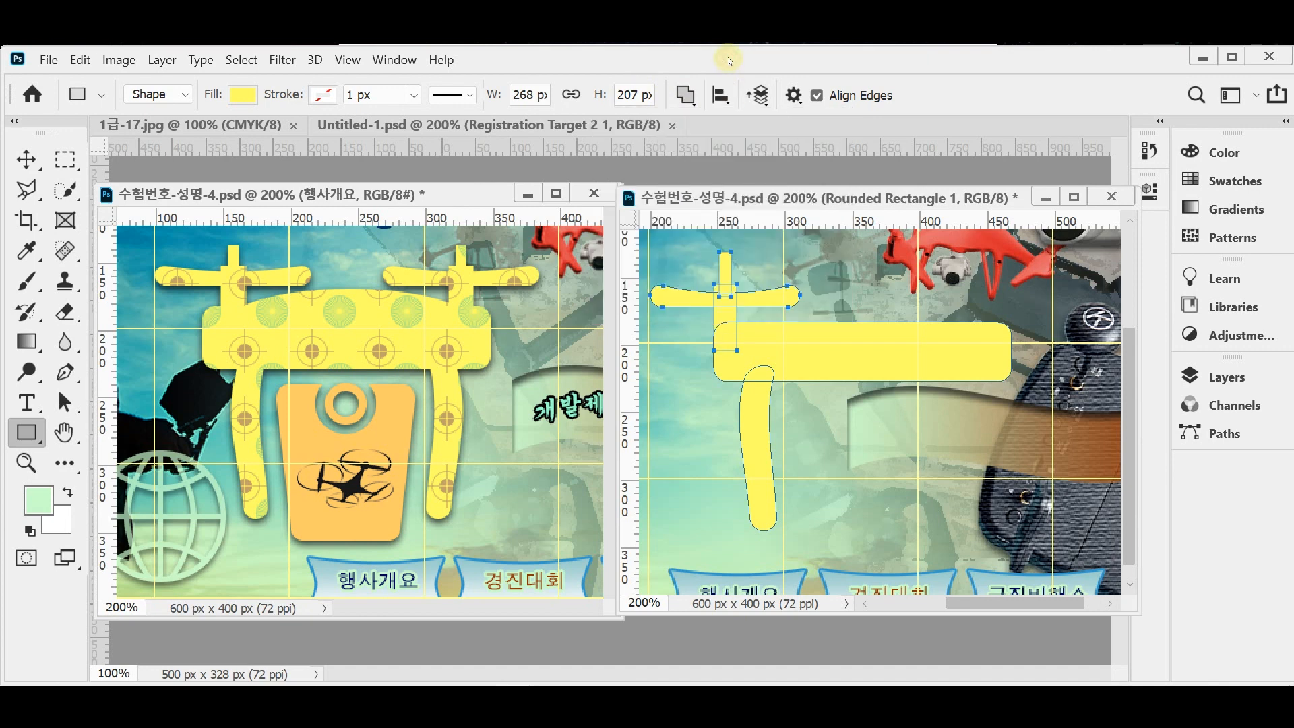
# Nudge the aligned propeller and its two vertical rectangles to fine-tune their position over the left end of the drone body
pyautogui.press('Right')
pyautogui.press('Right')
pyautogui.press('Right')
pyautogui.press('Right')
pyautogui.press('Right')
pyautogui.press('Right')
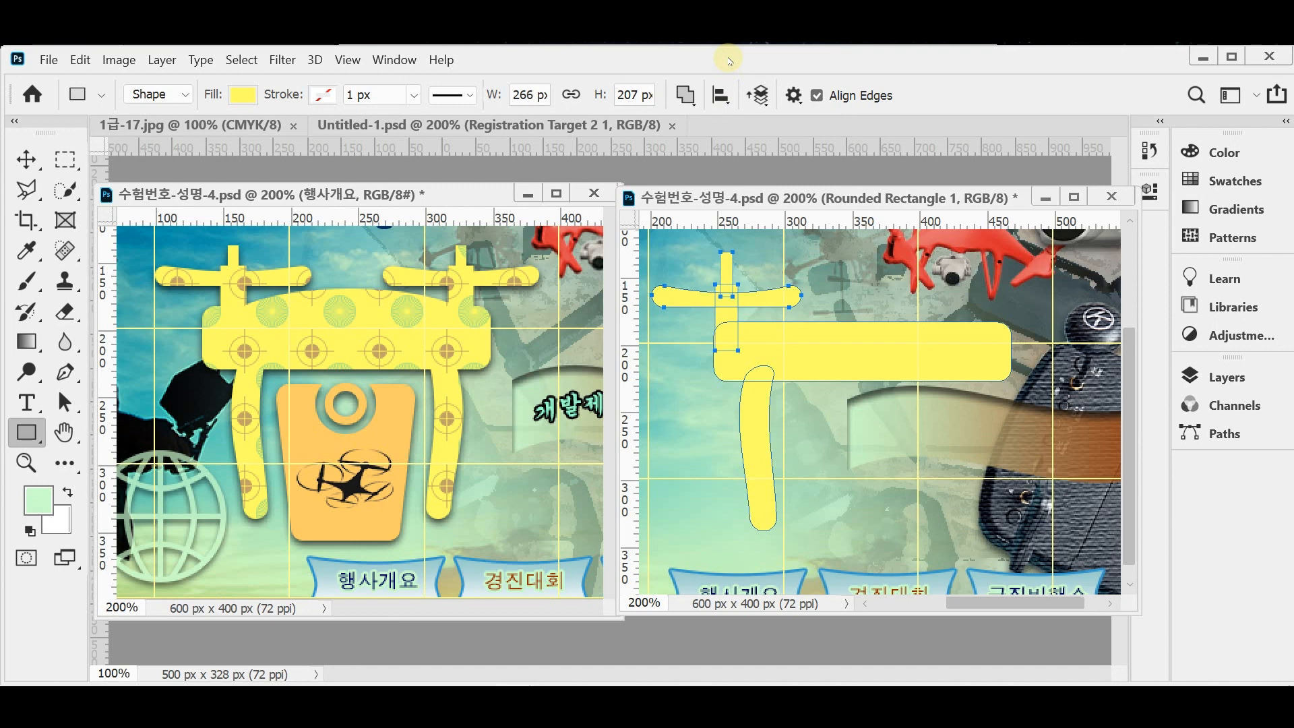
pyautogui.press('Down')
pyautogui.press('Down')
pyautogui.press('Down')
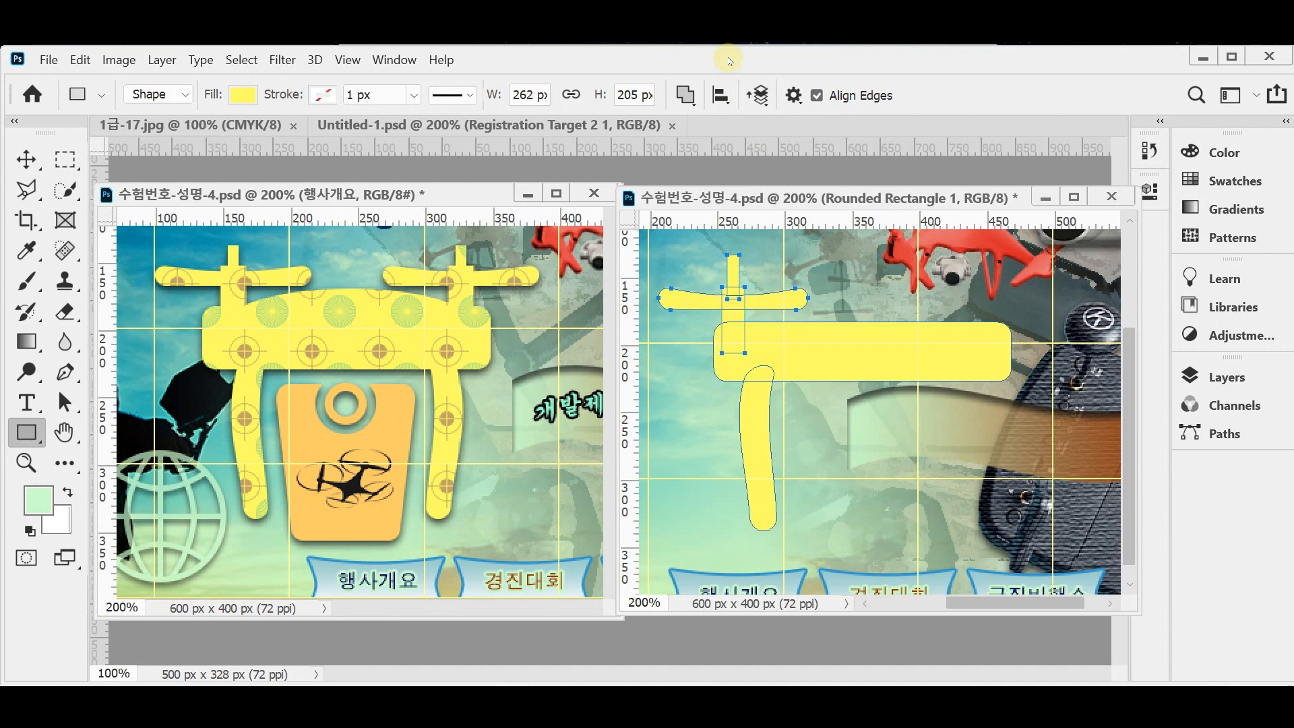
pyautogui.press('Up')
pyautogui.press('Up')
pyautogui.press('Up')
pyautogui.press('Up')
pyautogui.press('Up')
pyautogui.press('Left')
pyautogui.press('Left')
pyautogui.press('Left')
pyautogui.press('Left')
pyautogui.press('Left')
pyautogui.press('Left')
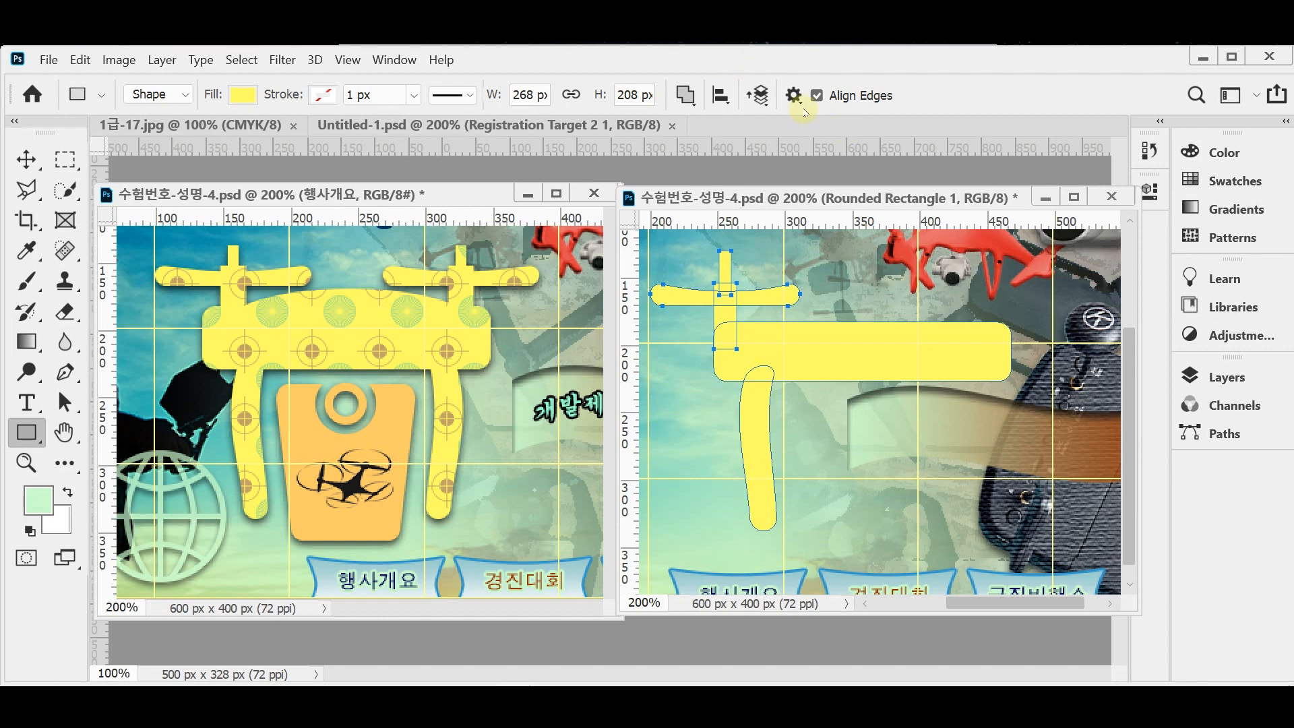
# Reposition the drone body at X 343.5 px, Y 208 px with its height scaled to 122.73%, and shift the bent leg slightly left and down
pyautogui.moveTo(812, 357); pyautogui.dragTo(787, 350)
pyautogui.hotkey('ctrl', 't')
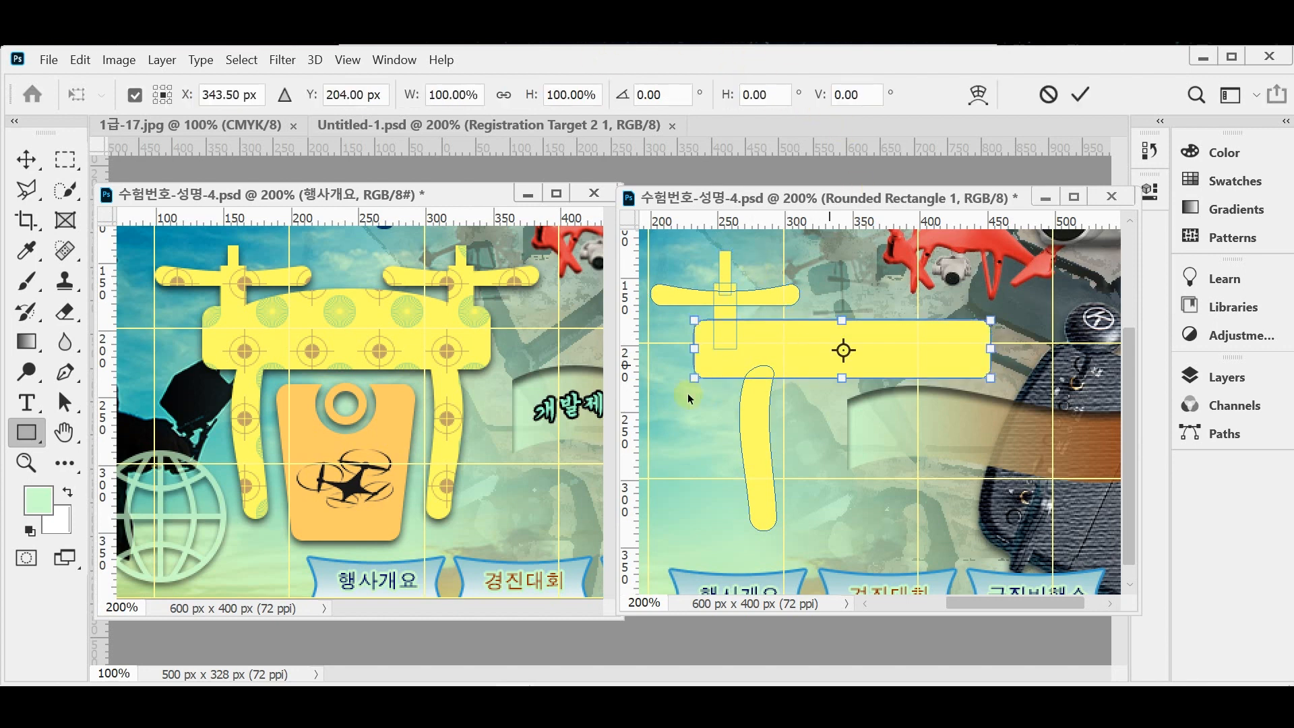
pyautogui.moveTo(695, 376); pyautogui.dragTo(694, 391)
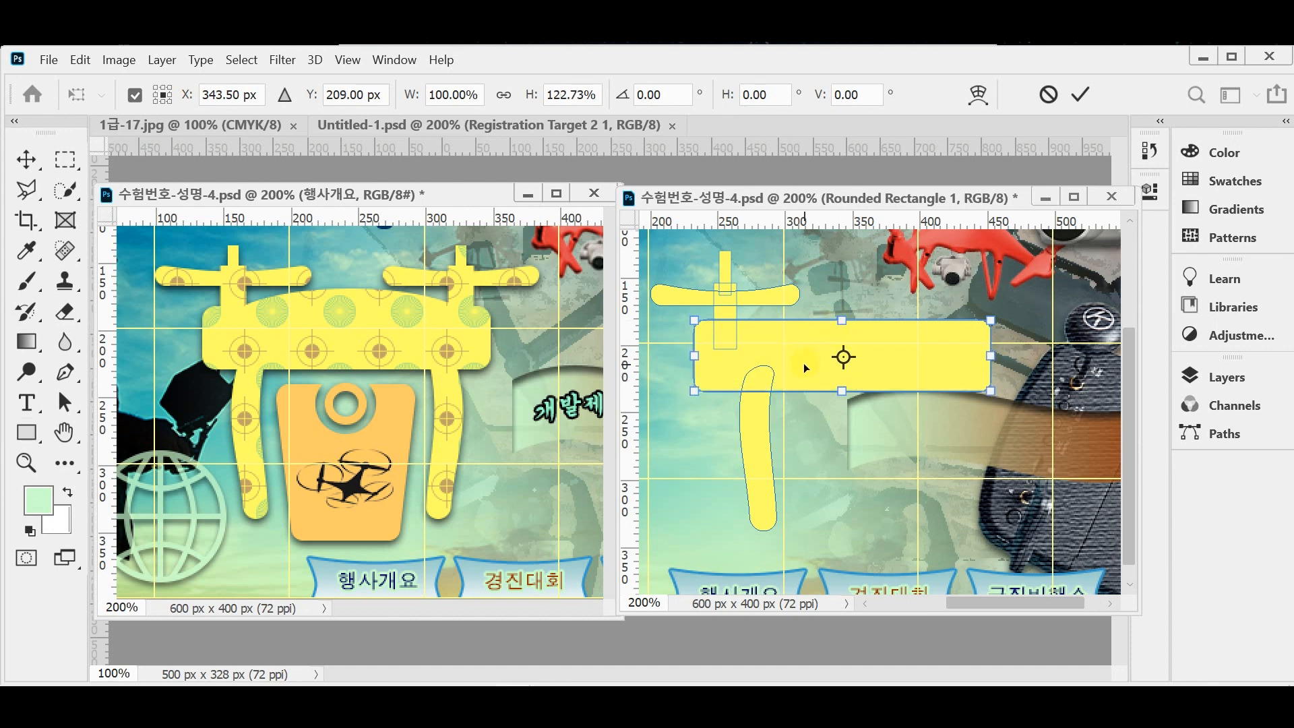
pyautogui.moveTo(806, 363); pyautogui.dragTo(808, 361)
pyautogui.press('Return')
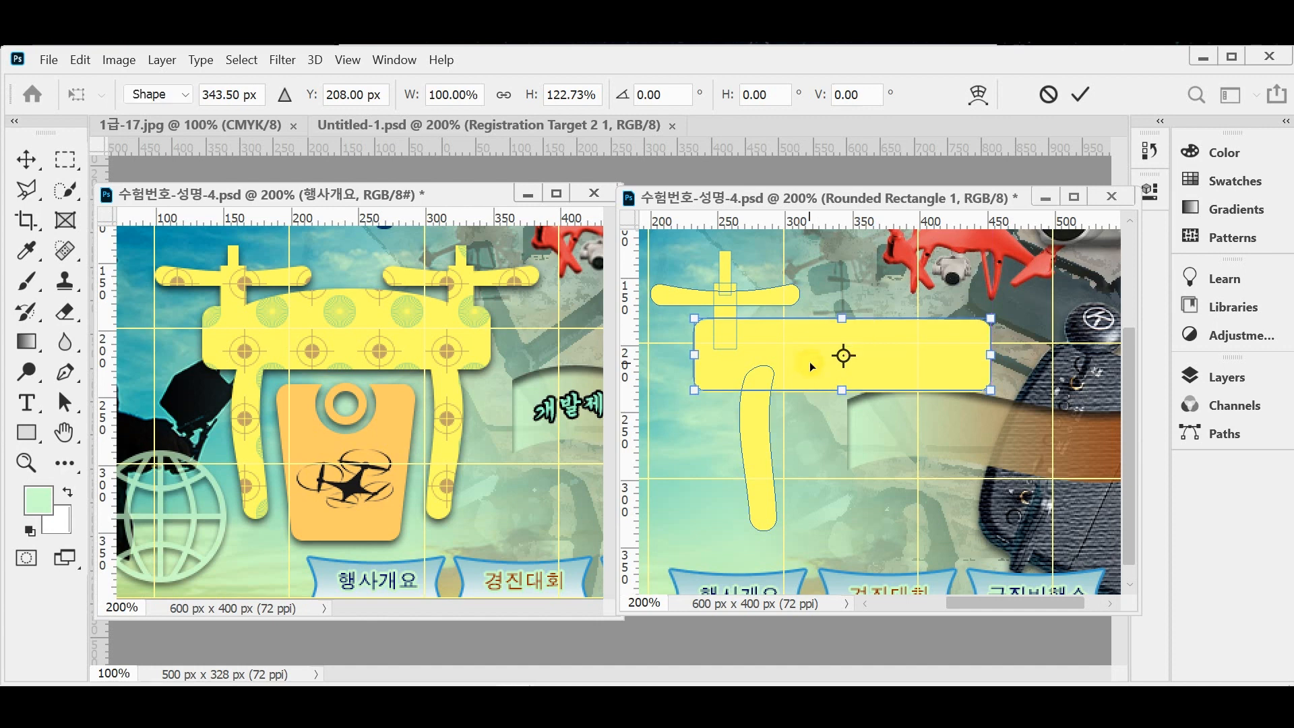
pyautogui.keyDown('ctrl'); pyautogui.click(757, 423); pyautogui.keyUp('ctrl')
pyautogui.moveTo(757, 425); pyautogui.dragTo(745, 432)
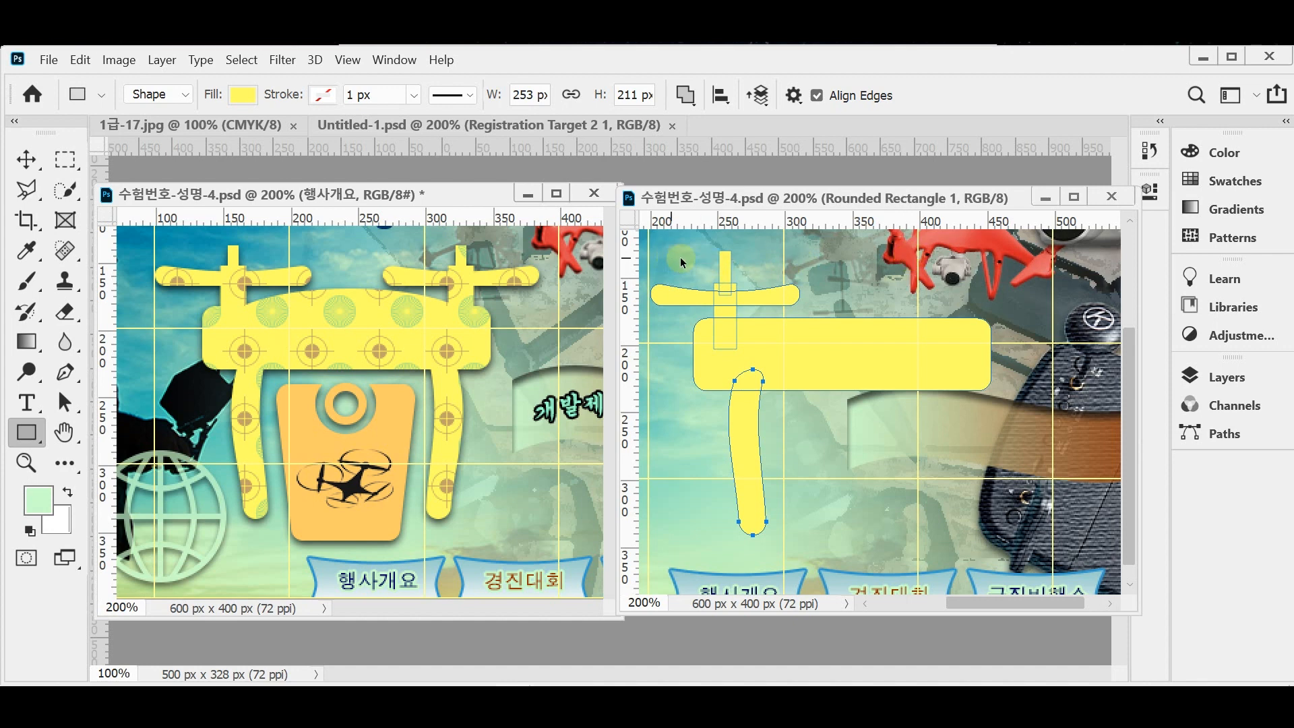
# Duplicate the propeller, its vertical rectangles and the leg, flip the copy horizontally and place it at X 431.5 px, Y 236.5 px
pyautogui.keyDown('ctrl'); pyautogui.click(745, 303); pyautogui.keyUp('ctrl')
pyautogui.keyDown('ctrl'); pyautogui.keyDown('shift'); pyautogui.click(758, 476); pyautogui.keyUp('shift'); pyautogui.keyUp('ctrl')
pyautogui.hotkey('ctrl', 'c')
pyautogui.hotkey('ctrl', 'v')
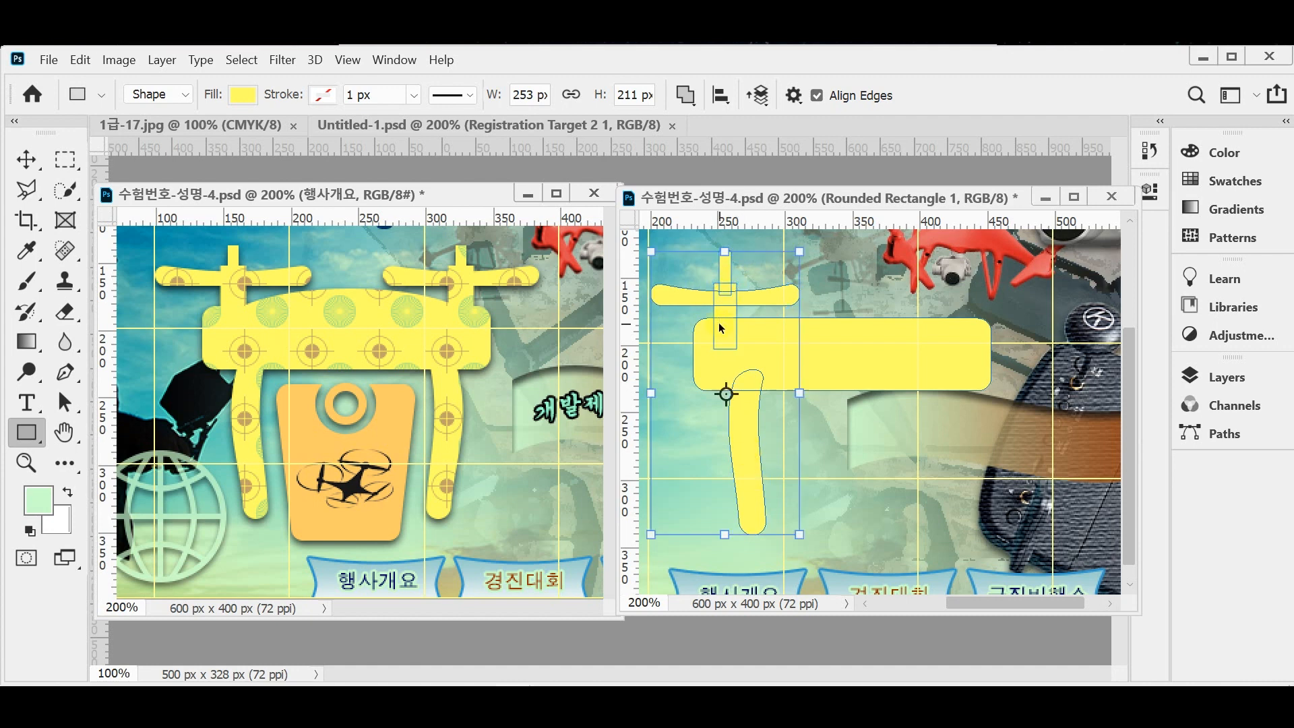
pyautogui.hotkey('ctrl', 't')
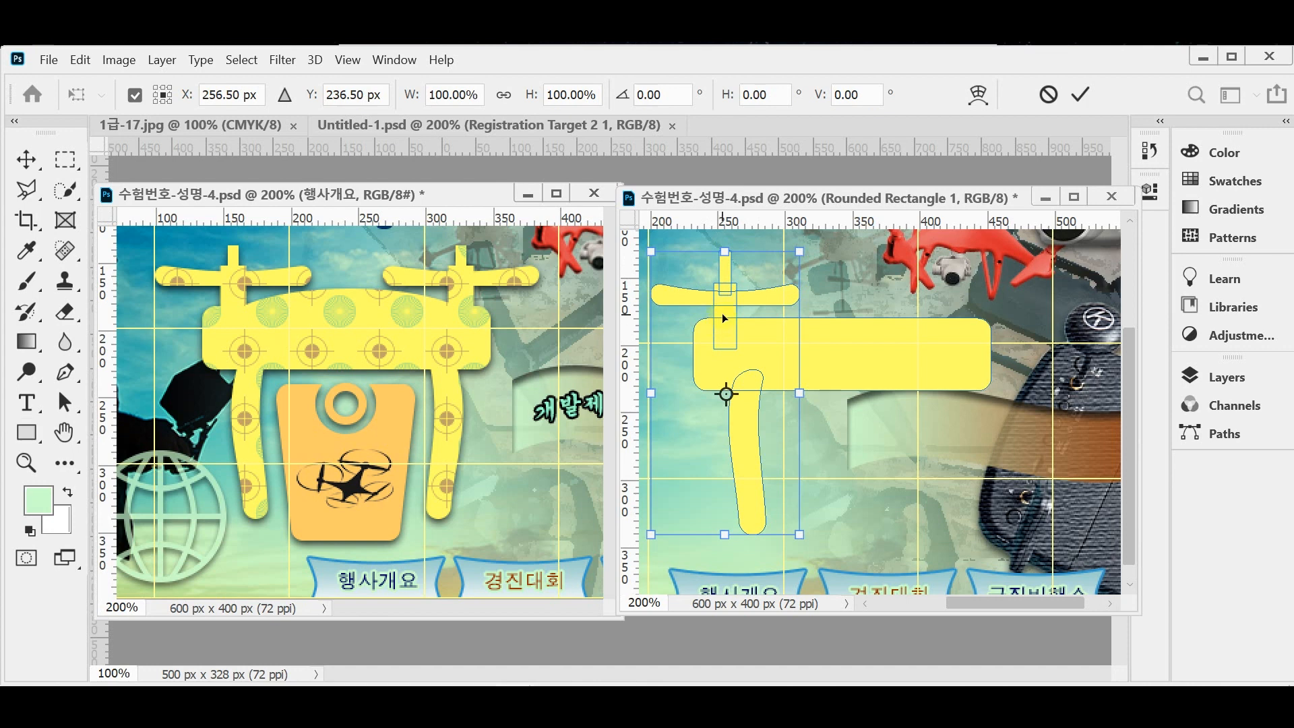
pyautogui.rightClick(722, 313)
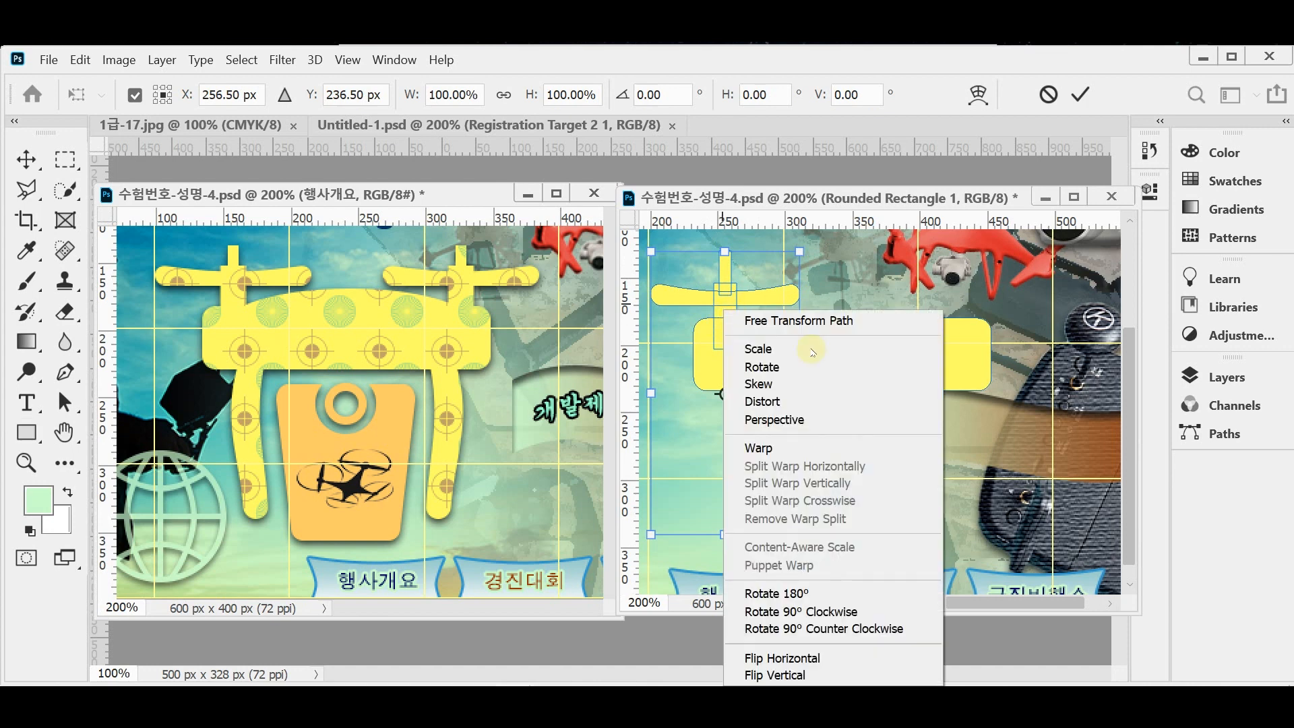
pyautogui.click(833, 657)
pyautogui.moveTo(703, 464)
pyautogui.mouseDown()
pyautogui.moveTo(877, 446)
pyautogui.moveTo(936, 476)
pyautogui.mouseUp()
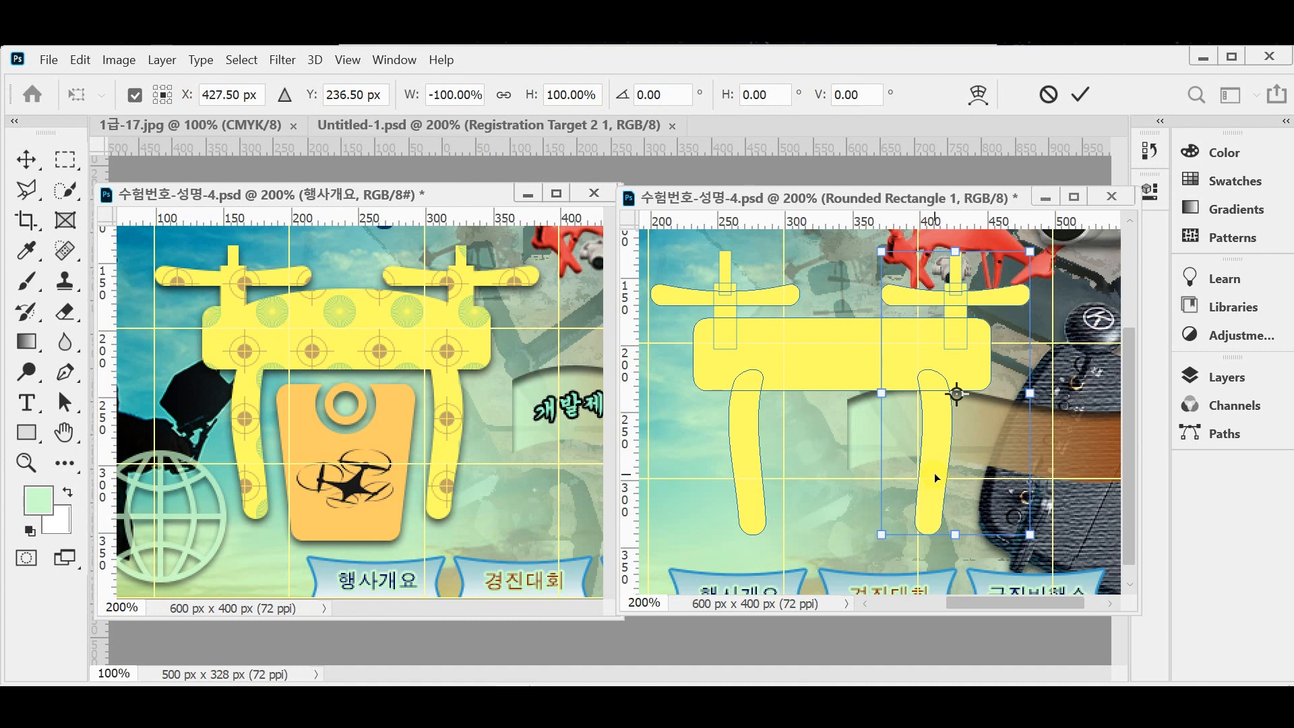
pyautogui.moveTo(936, 476); pyautogui.dragTo(941, 477)
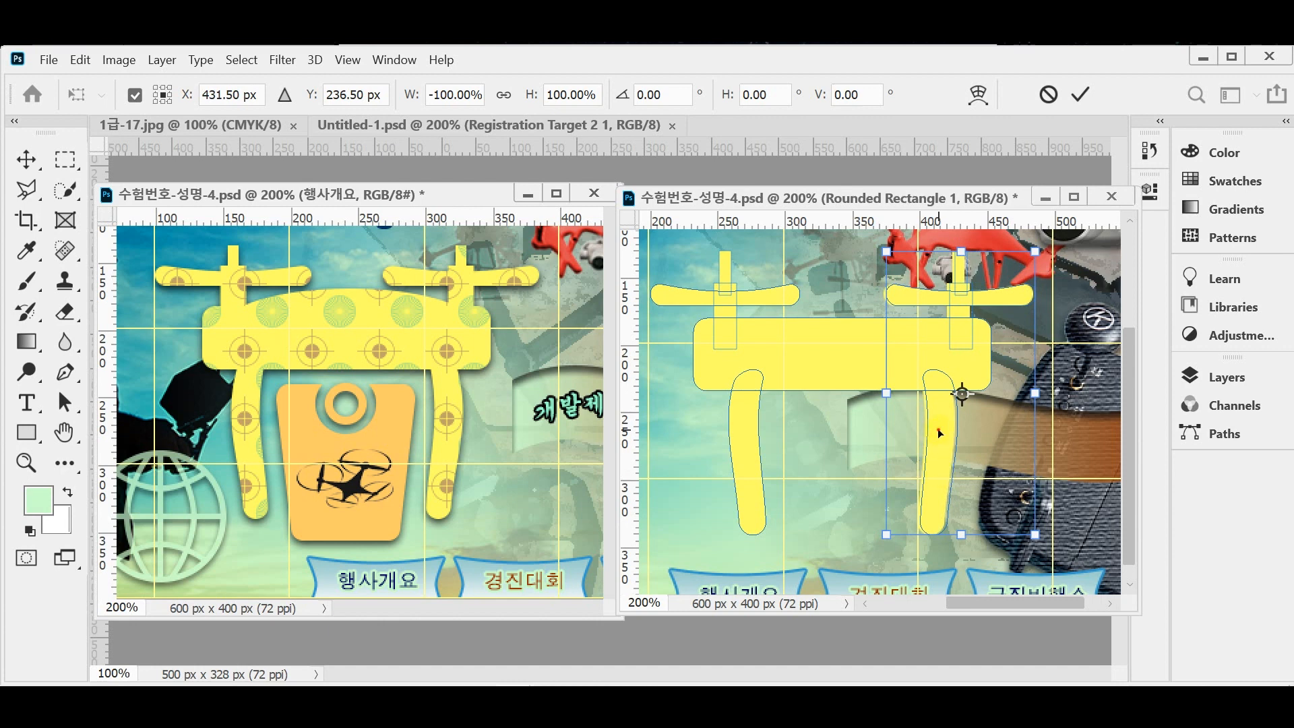
pyautogui.press('Return')
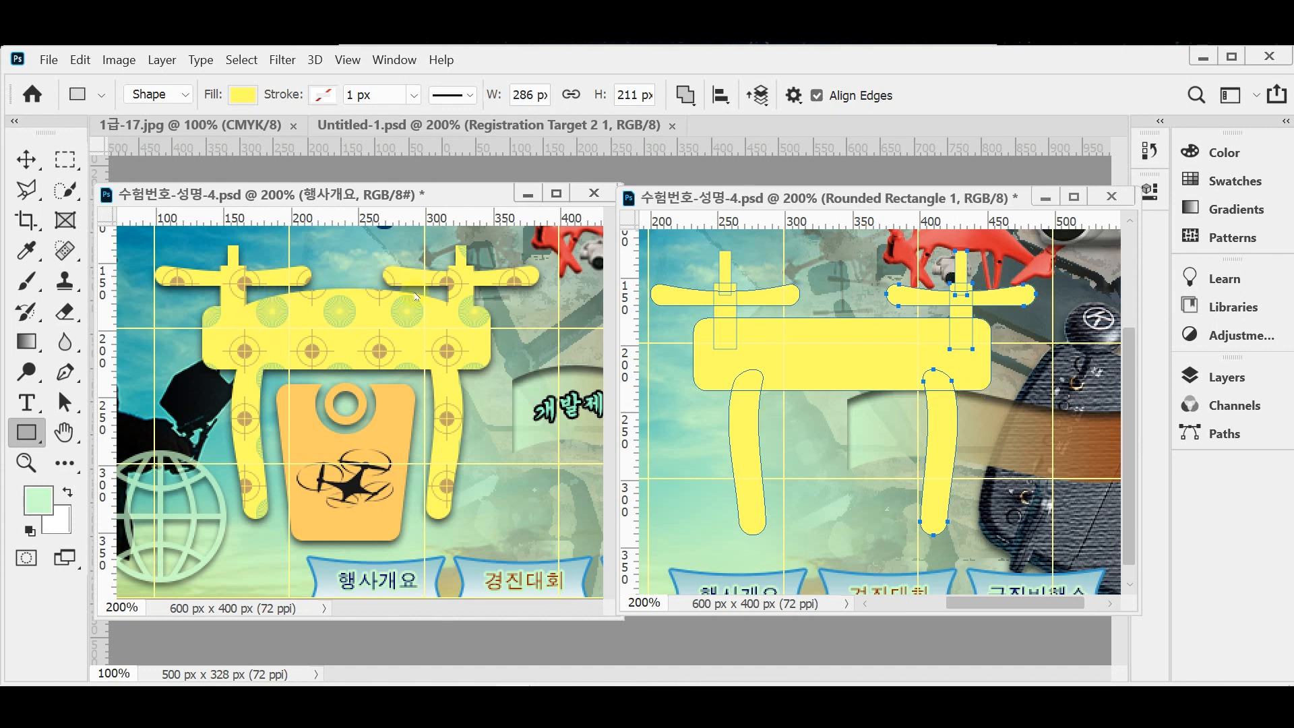
# Draw a wide, flat ellipse with Combine Shapes, spanning between the two masts across the body's upper edge
pyautogui.rightClick(27, 432)
pyautogui.click(92, 476)
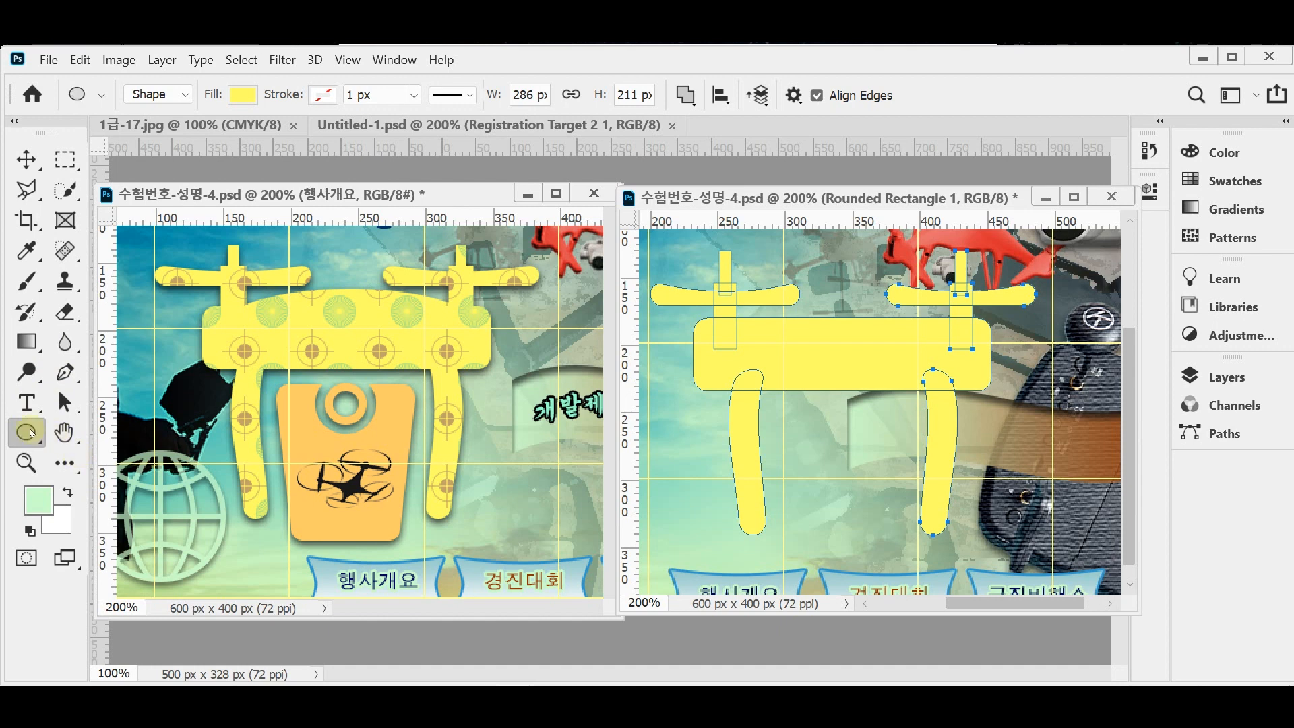
pyautogui.click(683, 97)
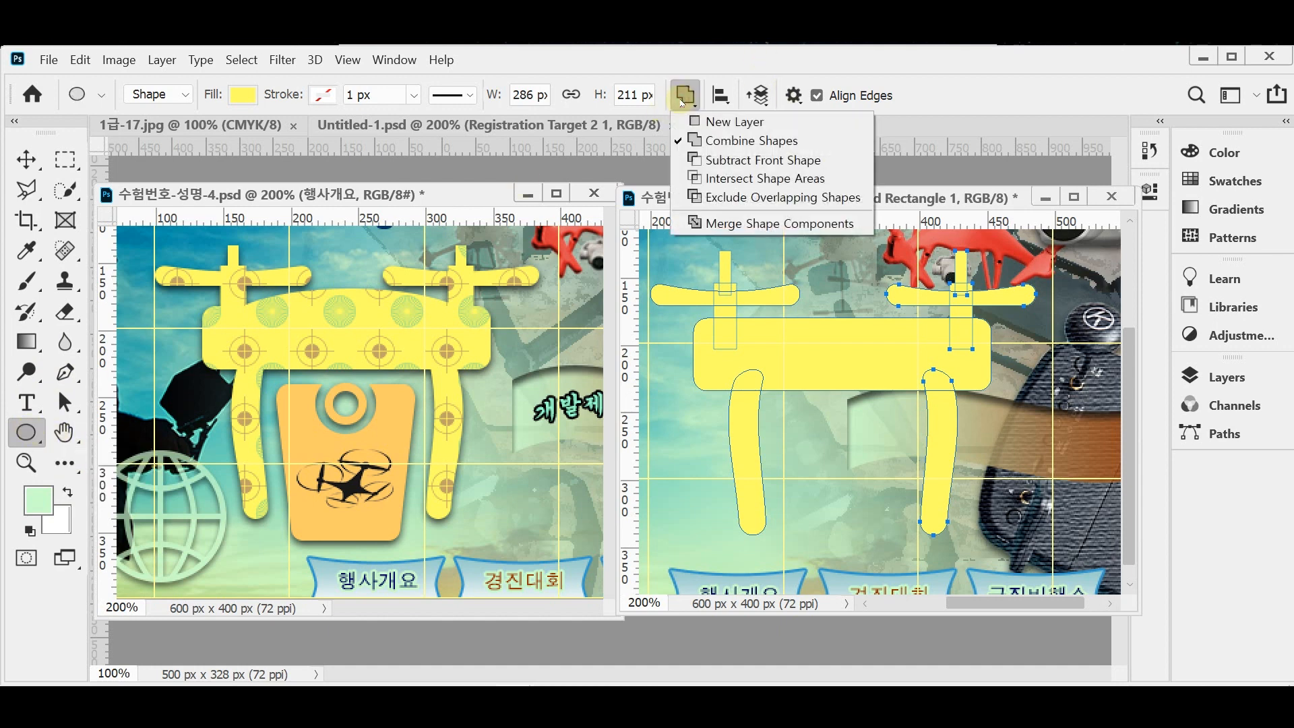
pyautogui.click(682, 98)
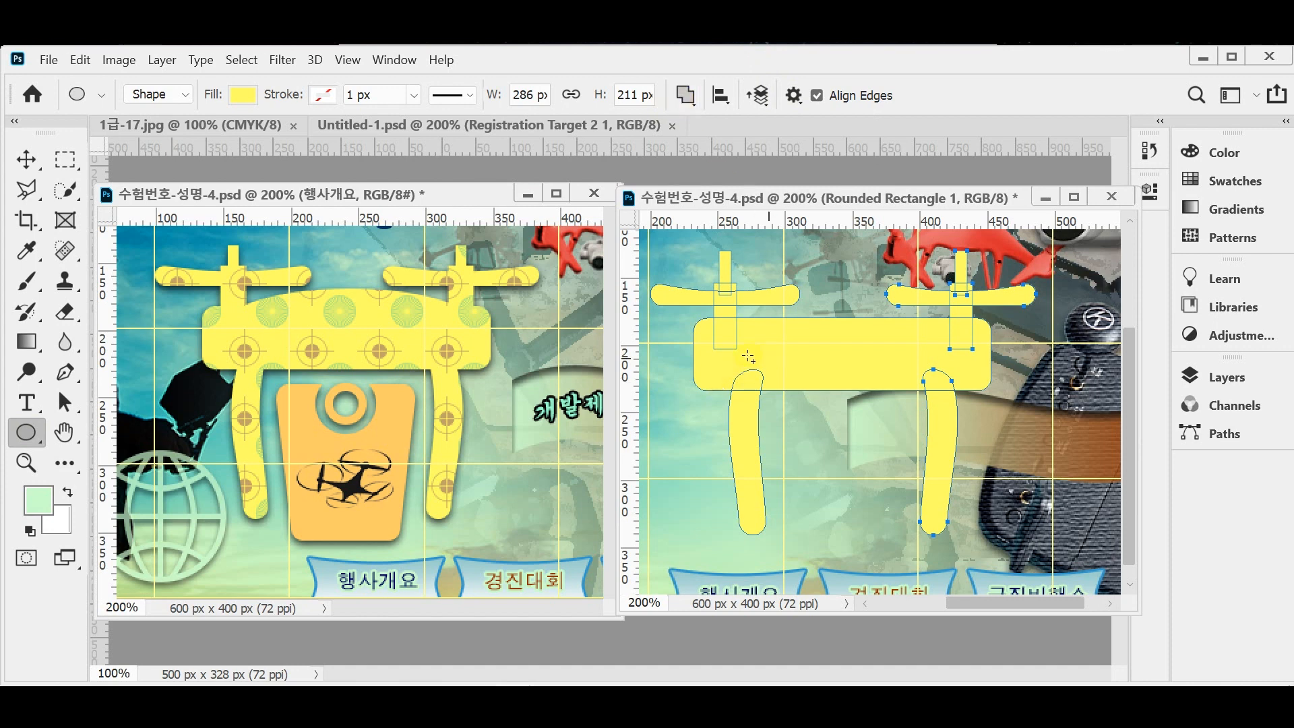
pyautogui.moveTo(734, 366); pyautogui.dragTo(958, 310)
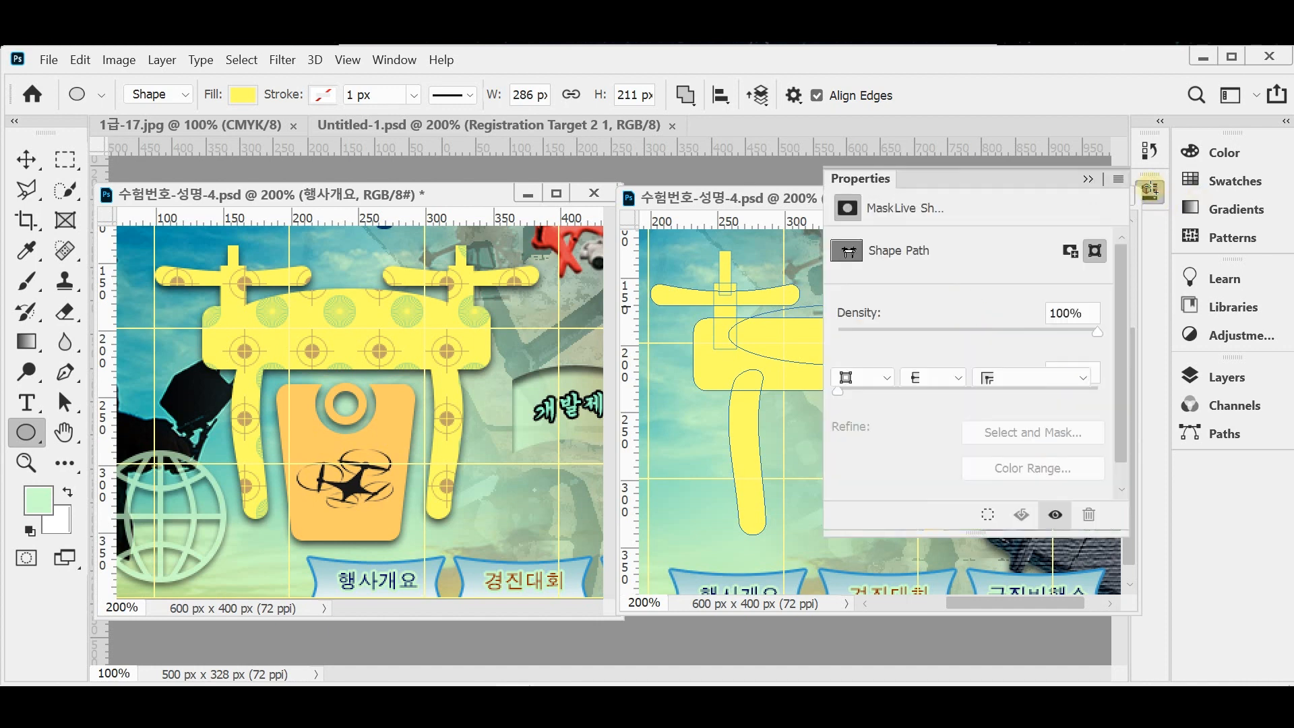
pyautogui.click(1151, 192)
pyautogui.click(1152, 193)
pyautogui.click(1151, 193)
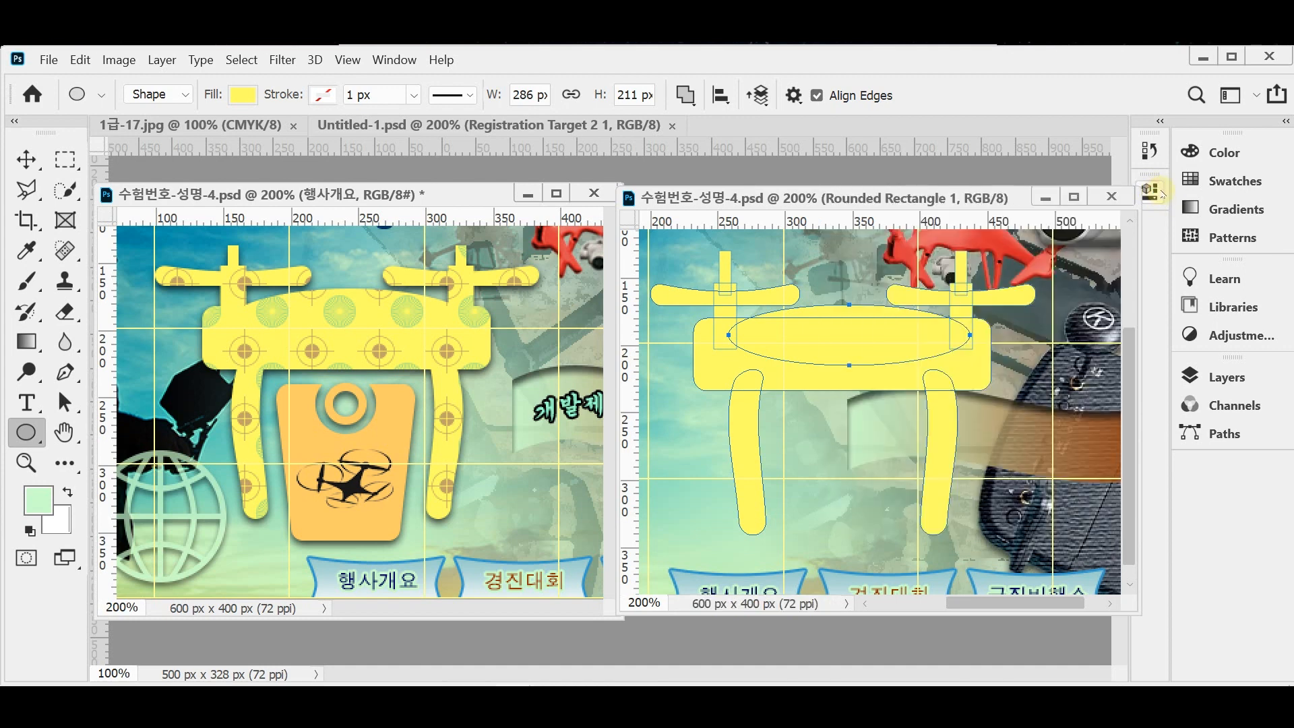
# Nudge the ellipse so it is centred on the body and bulges slightly above its upper edge
pyautogui.moveTo(818, 366); pyautogui.dragTo(814, 363)
pyautogui.press('Left')
pyautogui.press('Left')
pyautogui.press('Left')
pyautogui.press('Left')
pyautogui.press('Left')
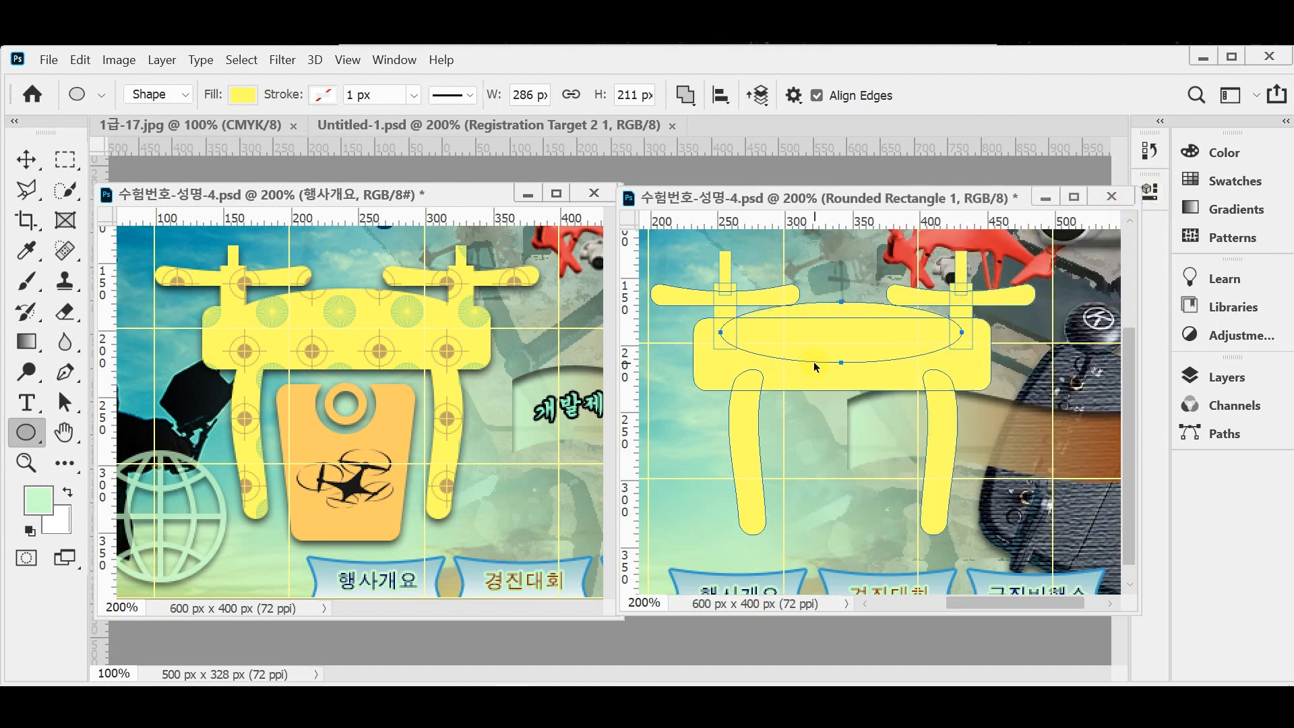
pyautogui.press('Down')
pyautogui.press('Down')
pyautogui.press('Down')
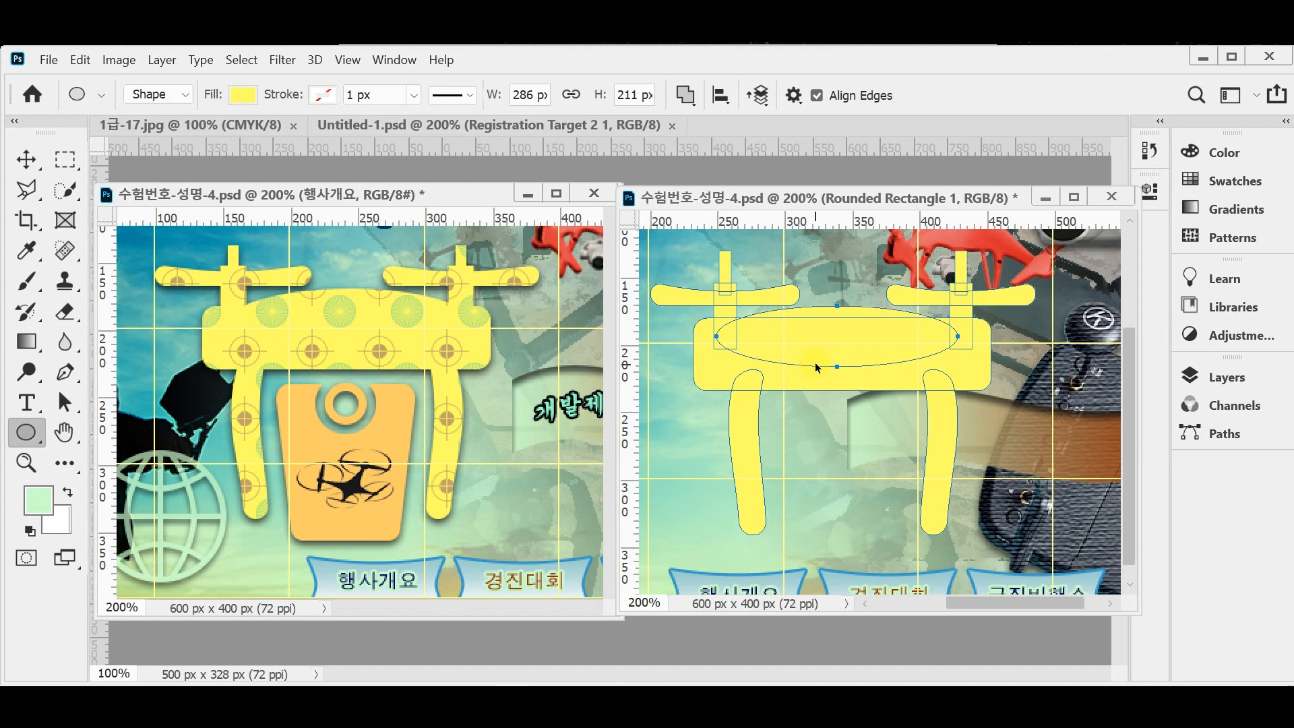
pyautogui.press('Up')
pyautogui.press('Up')
pyautogui.press('Up')
pyautogui.press('Right')
pyautogui.press('Right')
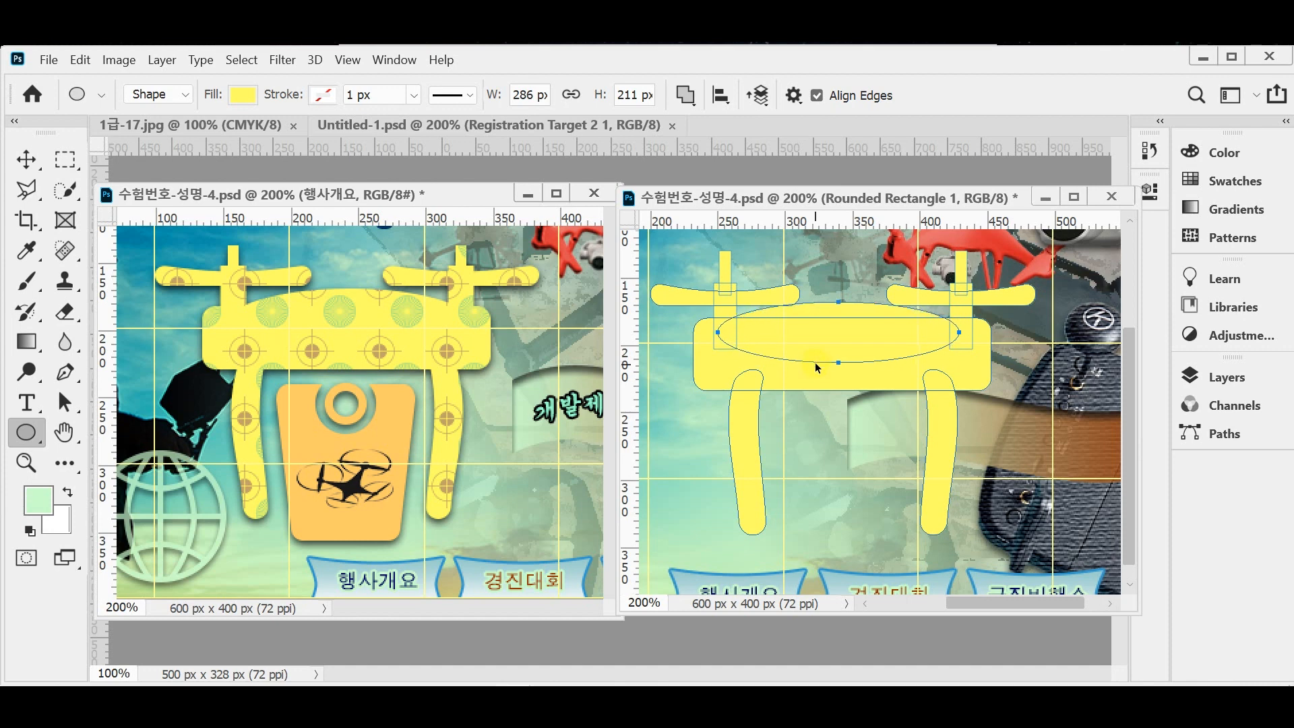
pyautogui.press('Right')
# Select both propellers with their masts, raise them 3 px and save the document
pyautogui.moveTo(686, 233); pyautogui.dragTo(1011, 300)
pyautogui.press('Up')
pyautogui.press('Up')
pyautogui.press('Up')
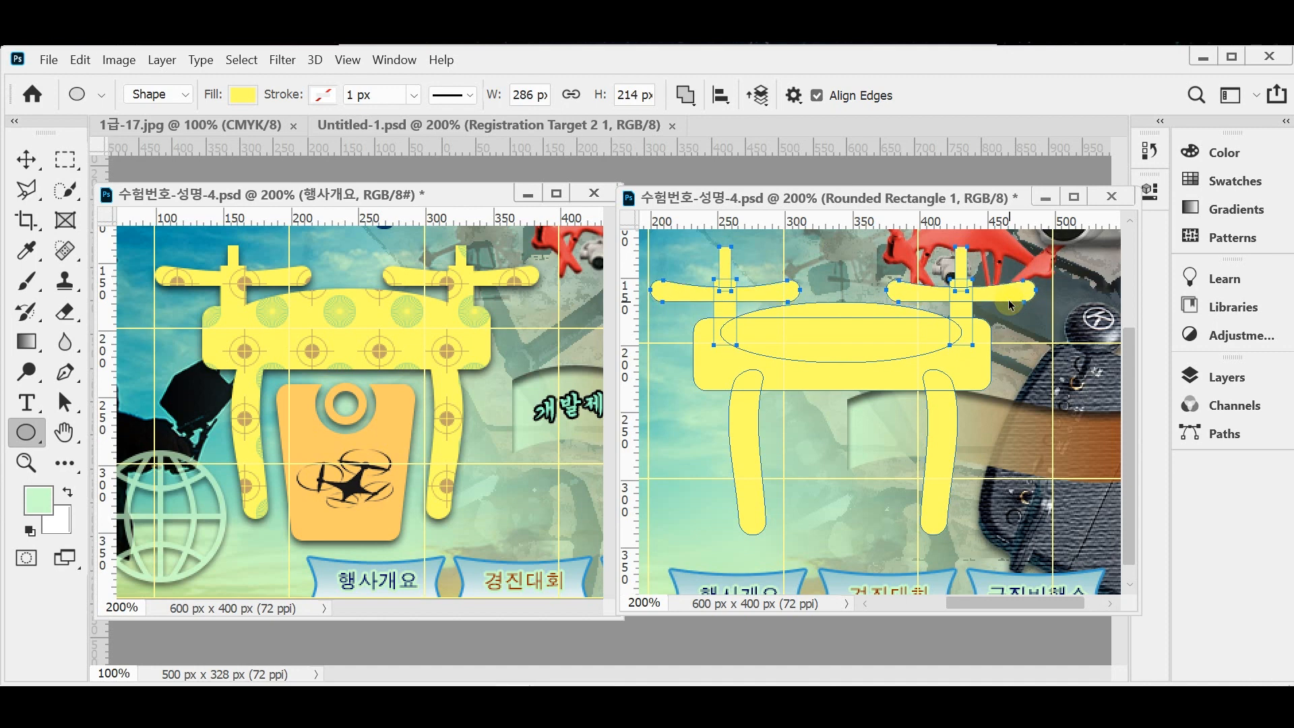
pyautogui.hotkey('ctrl', 's')
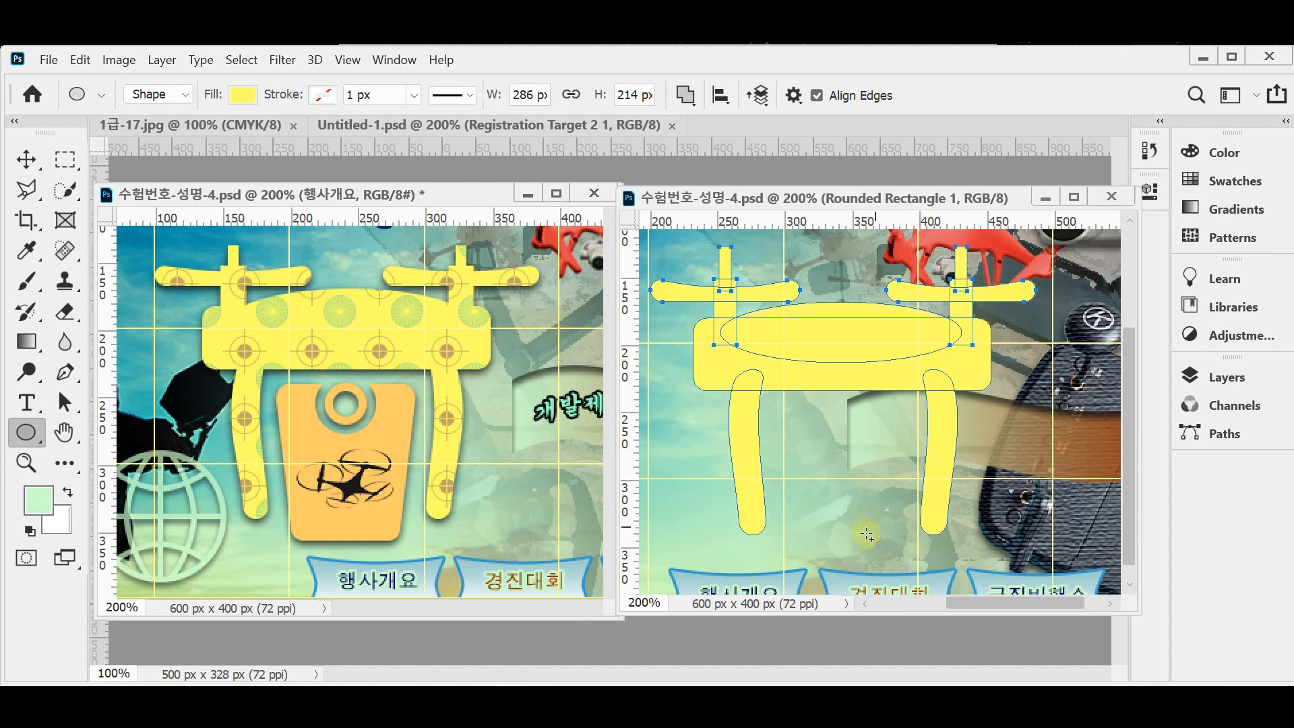
# Merge all of the drone's shape components into a single outline, accepting conversion of the live shape to a regular path
pyautogui.click(685, 96)
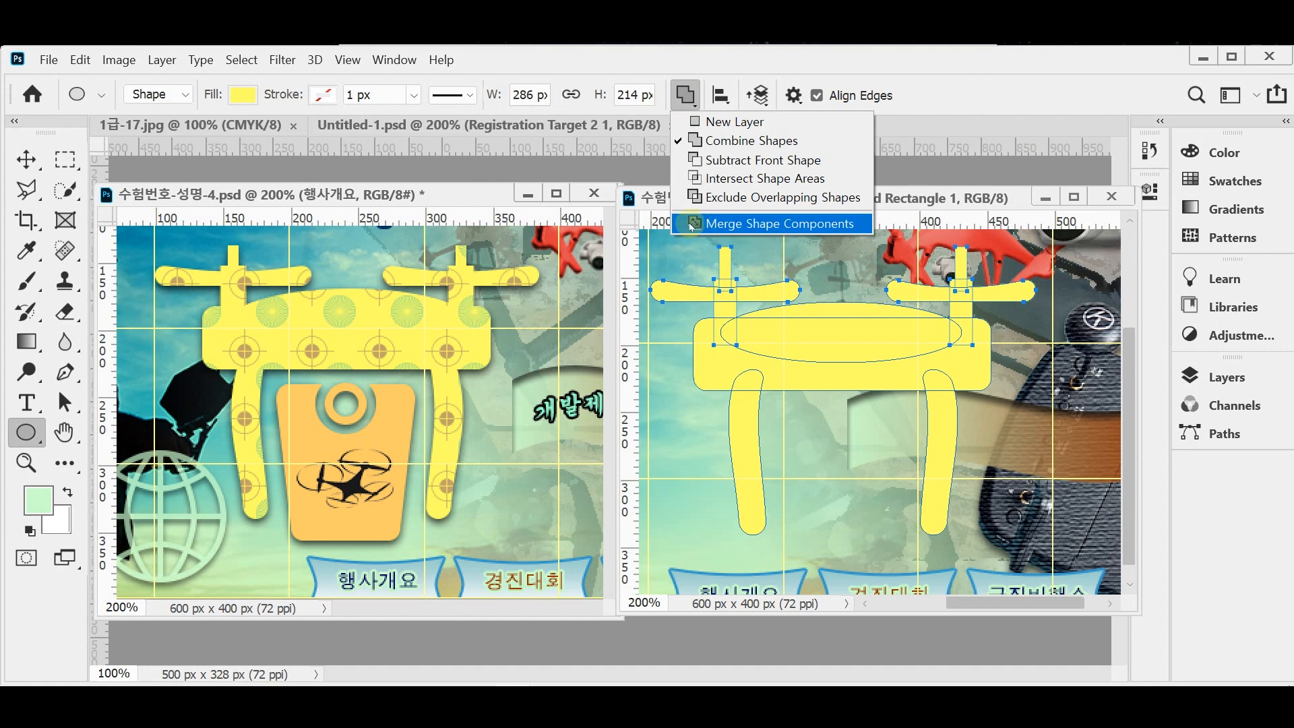
pyautogui.click(694, 224)
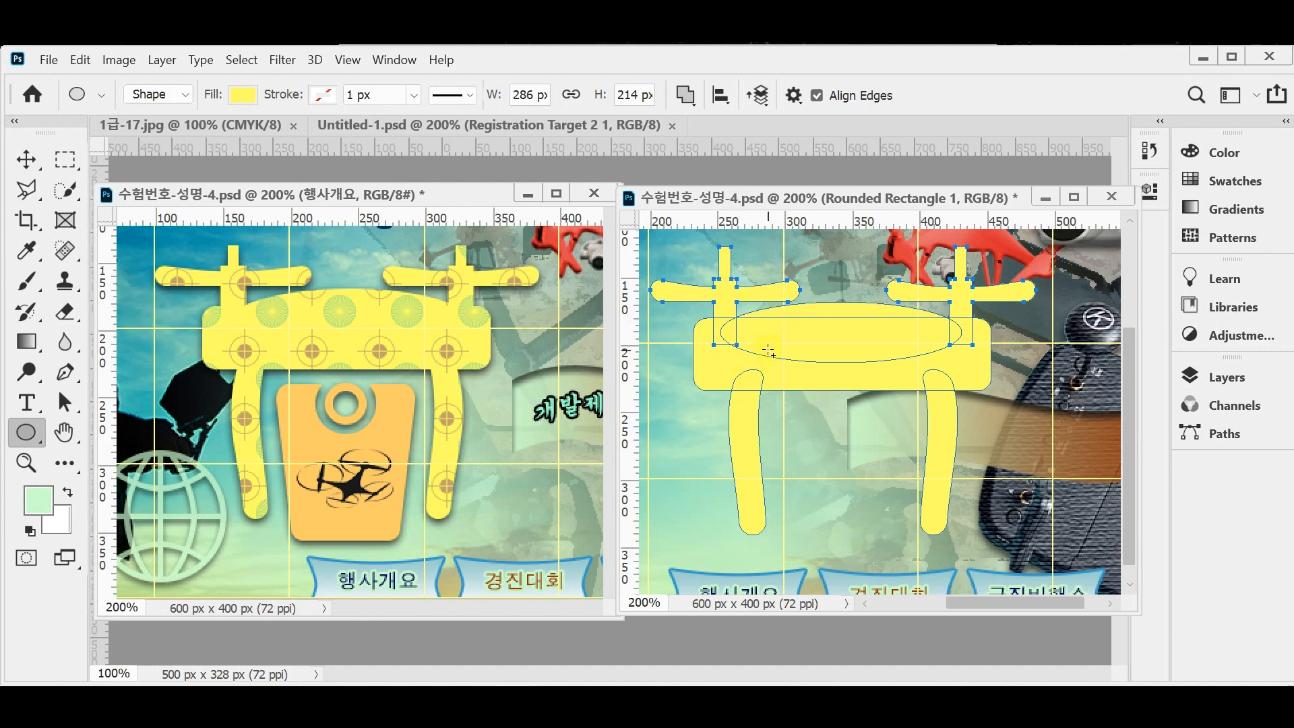
pyautogui.press('Return')
pyautogui.press('Return')
pyautogui.click(684, 96)
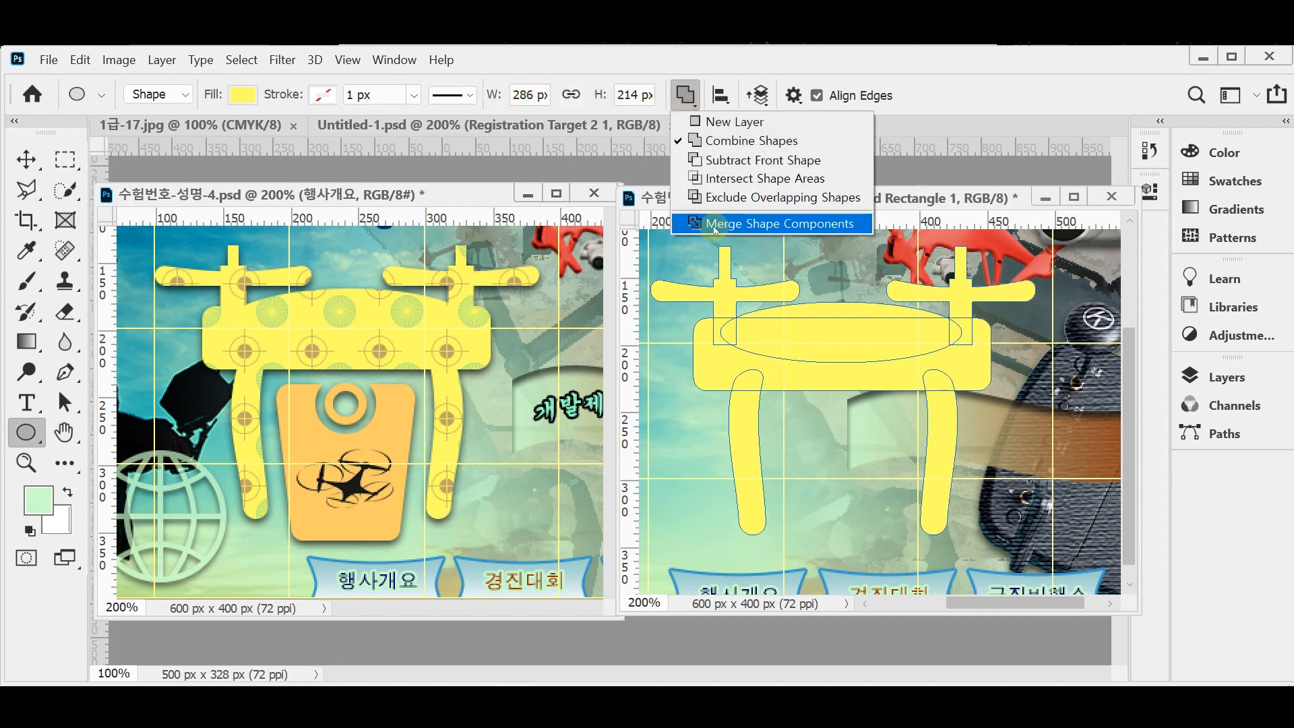
pyautogui.click(716, 226)
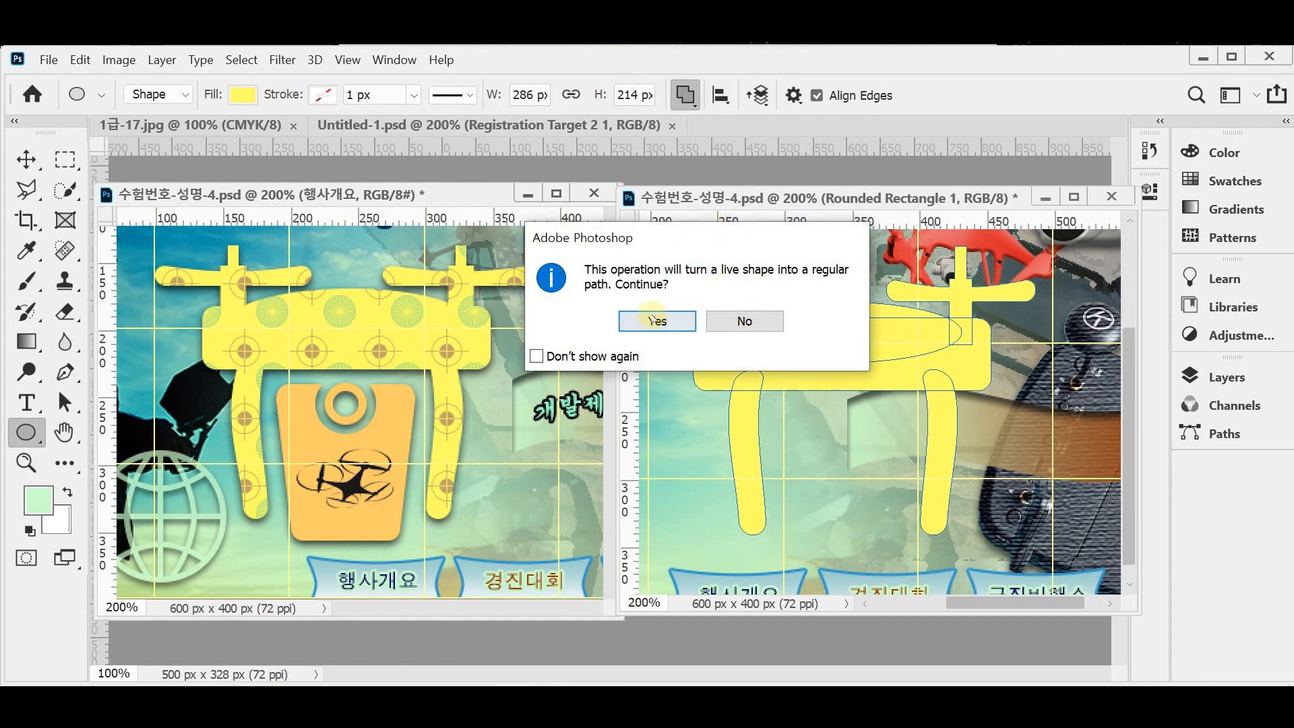
pyautogui.click(653, 317)
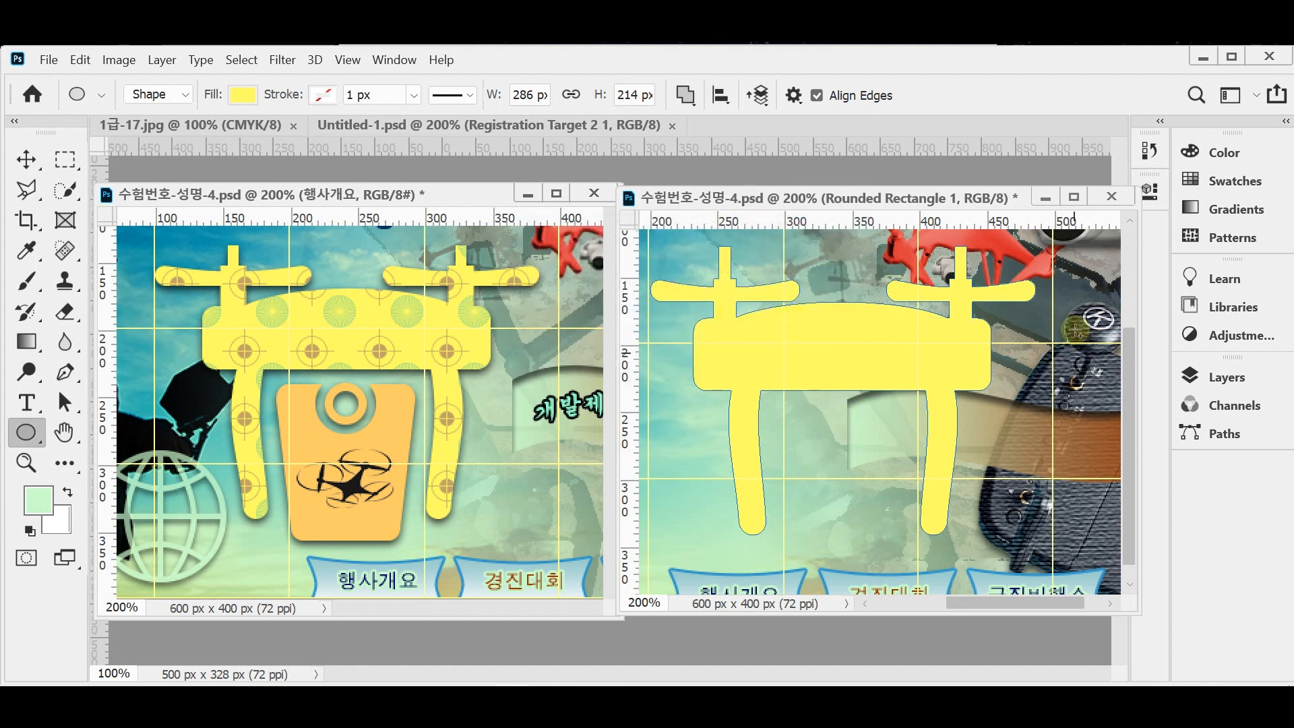
# Add a drop shadow with a size of 7 px to the merged drone shape
pyautogui.click(1206, 377)
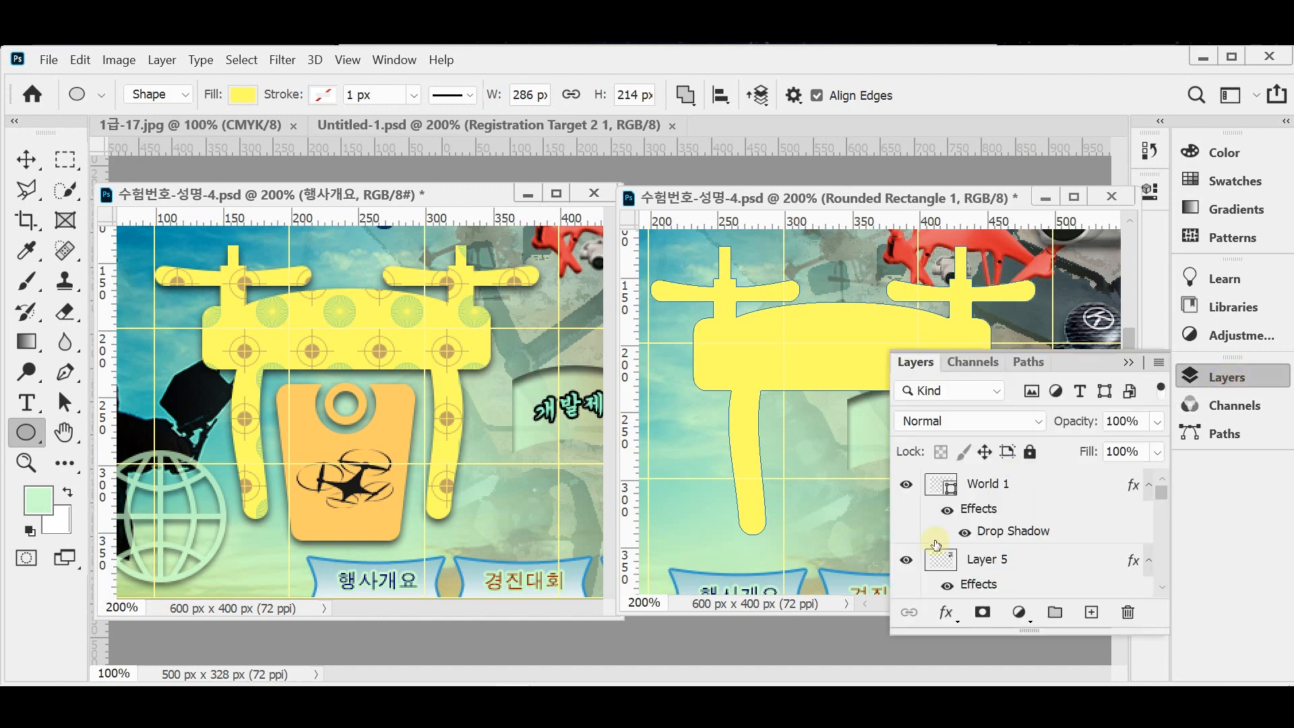
pyautogui.click(947, 613)
pyautogui.click(950, 602)
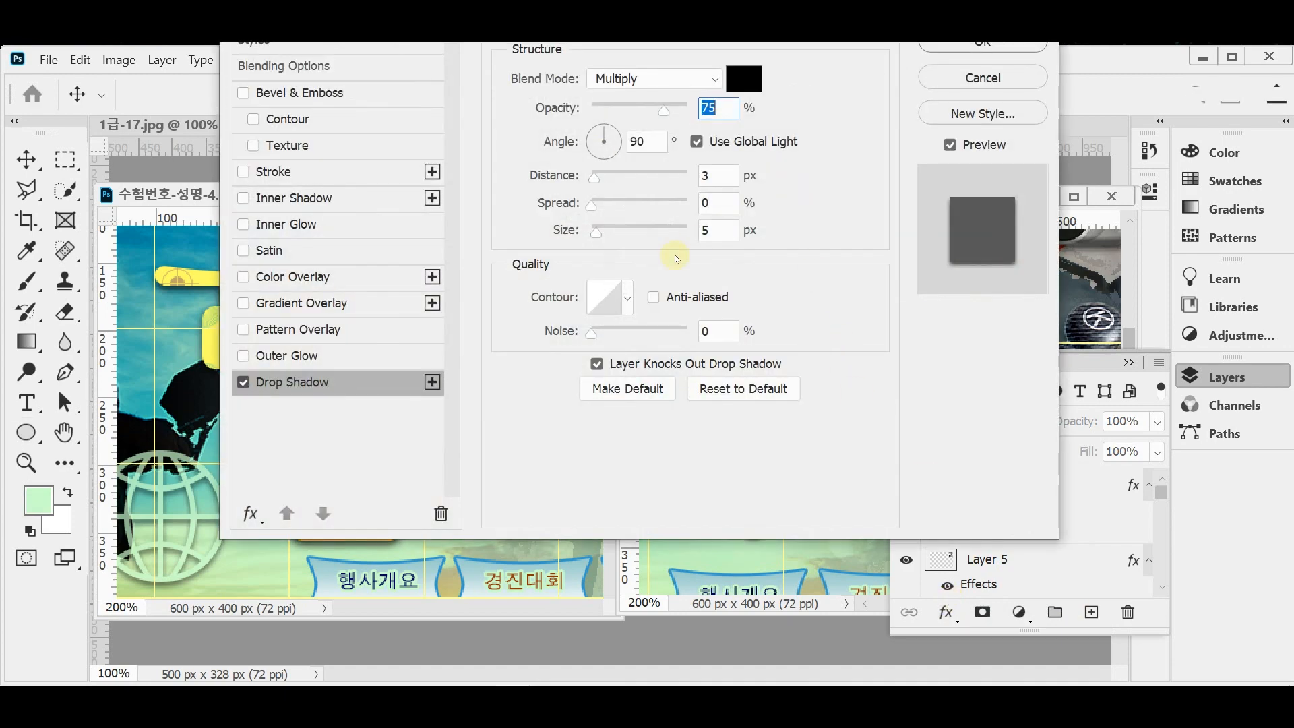
pyautogui.moveTo(665, 42); pyautogui.dragTo(809, 102)
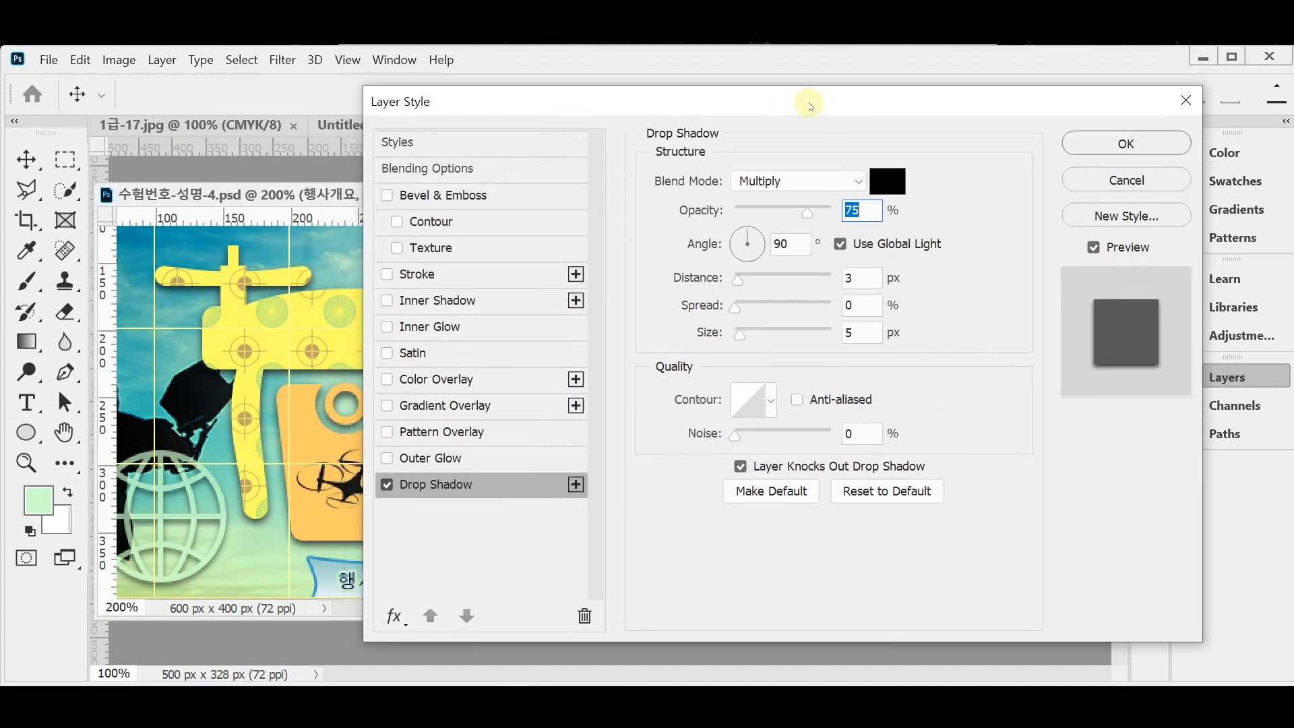
pyautogui.doubleClick(866, 326)
pyautogui.write('7')
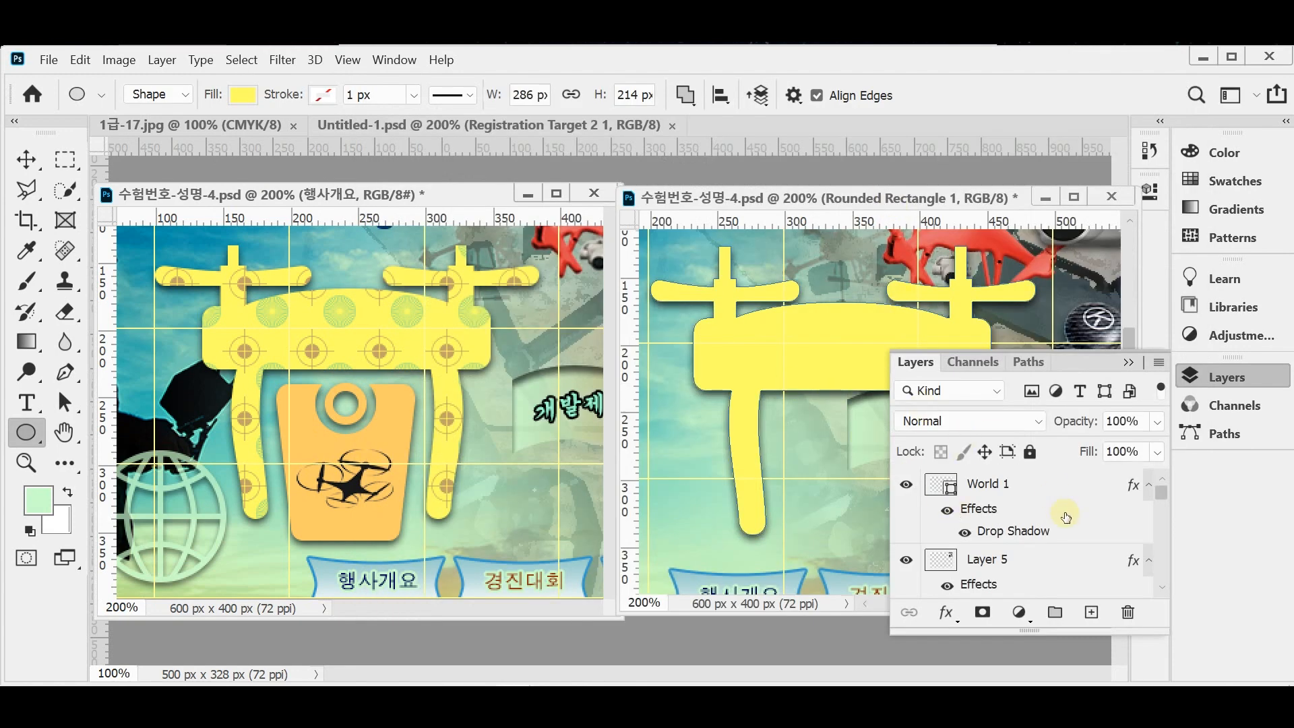
# Rename the drone's Rounded Rectangle 1 layer as path 1
pyautogui.scroll(-3, 1066, 517)
pyautogui.doubleClick(1005, 569)
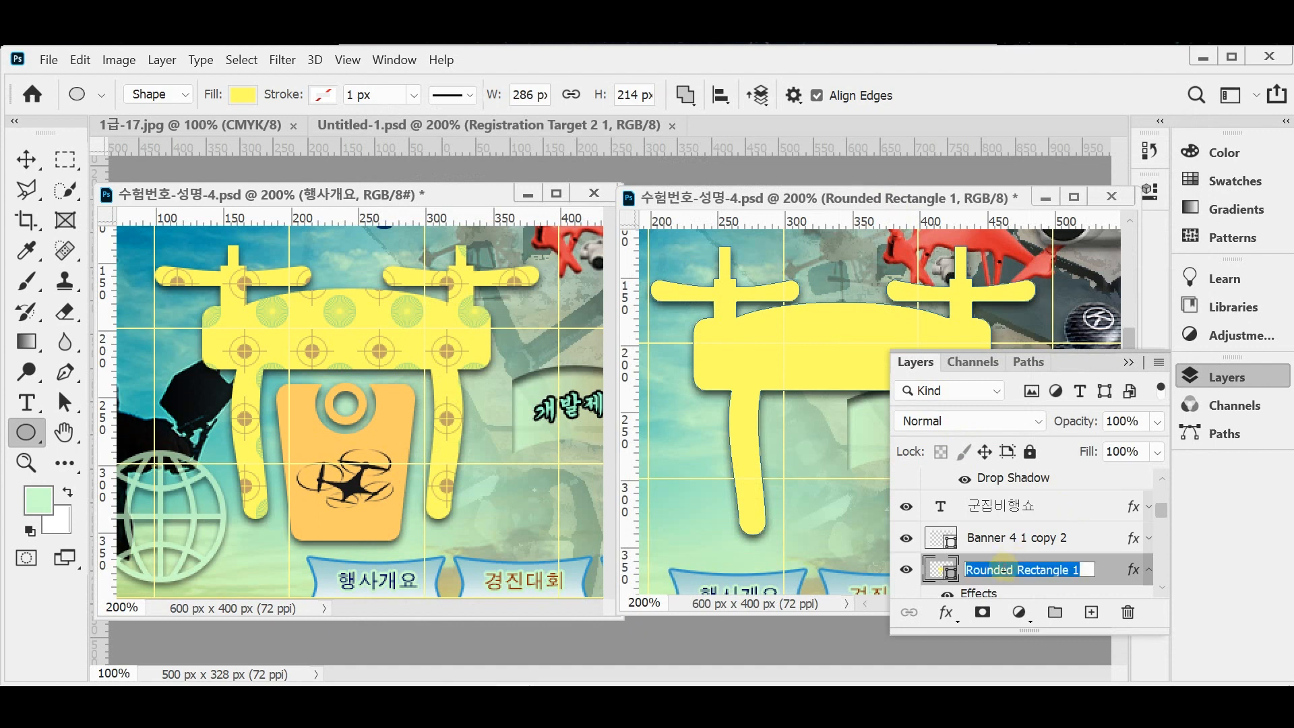
pyautogui.write('path')
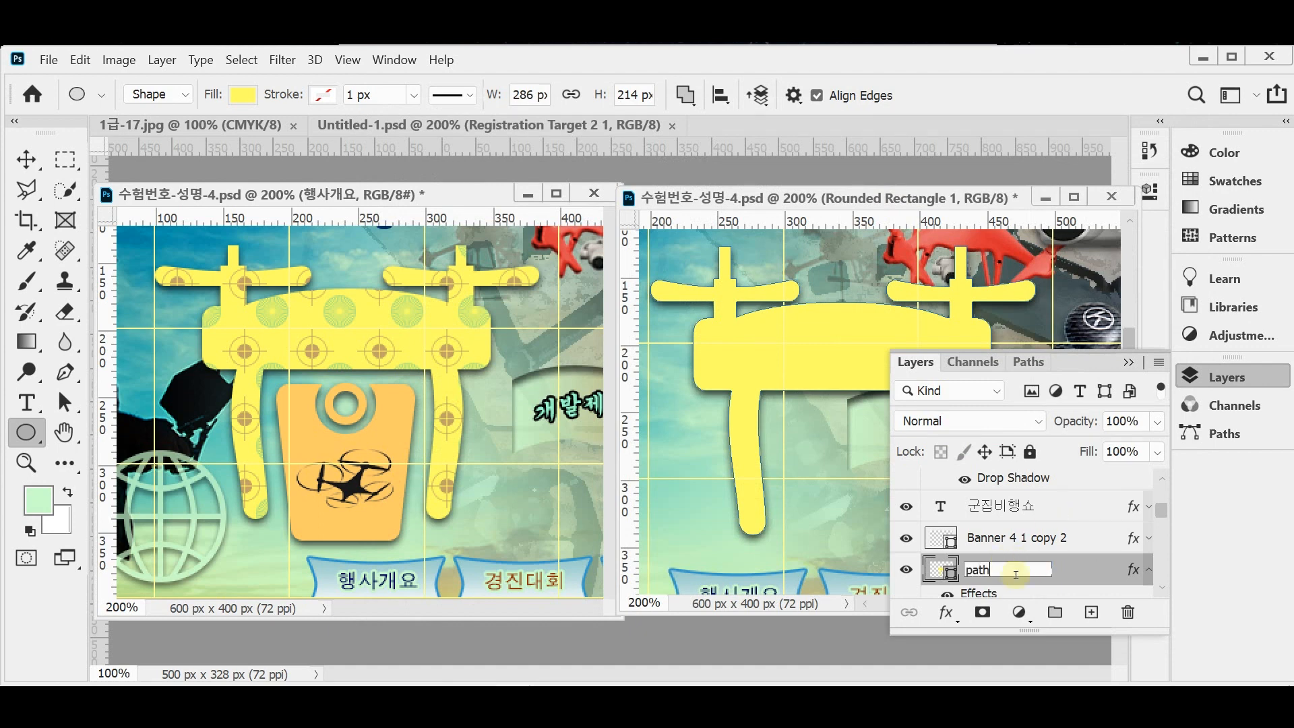
pyautogui.press('Return')
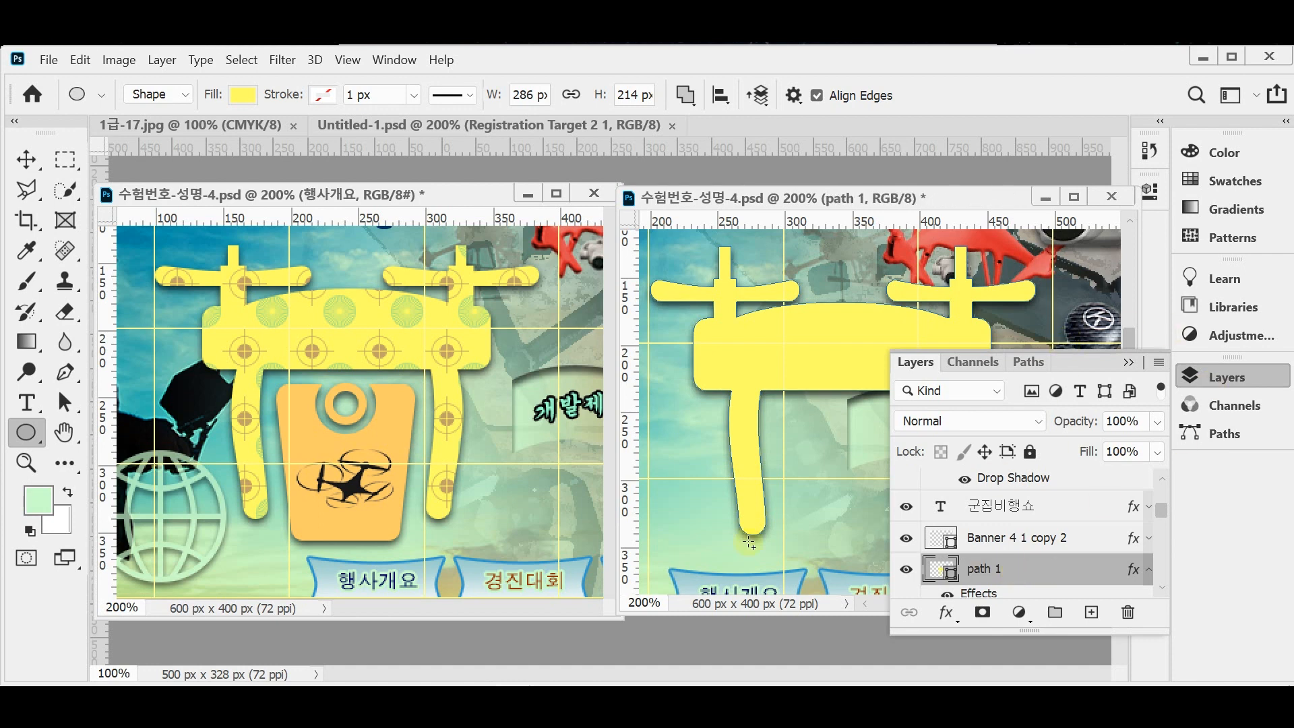
# Draw a rounded rectangle about 97 × 111 px with a 10 px radius between the drone's legs, on a new shape layer
pyautogui.click(1230, 376)
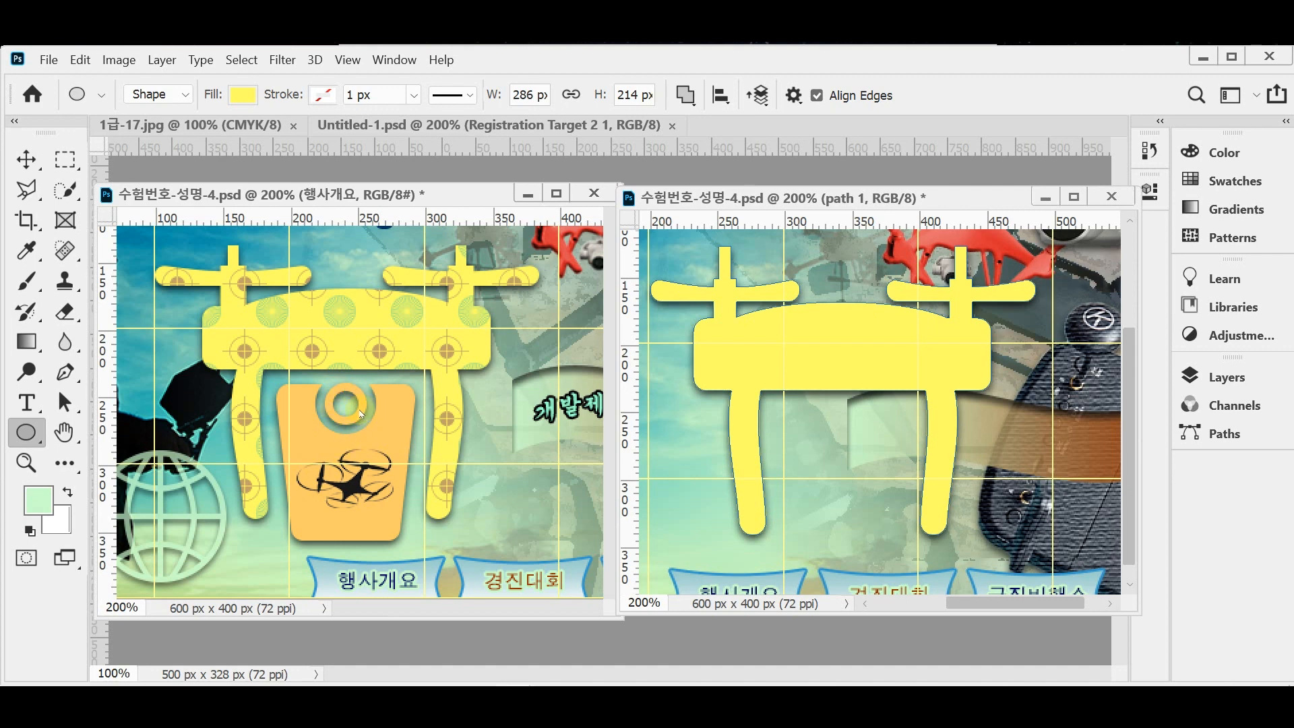
pyautogui.click(25, 433)
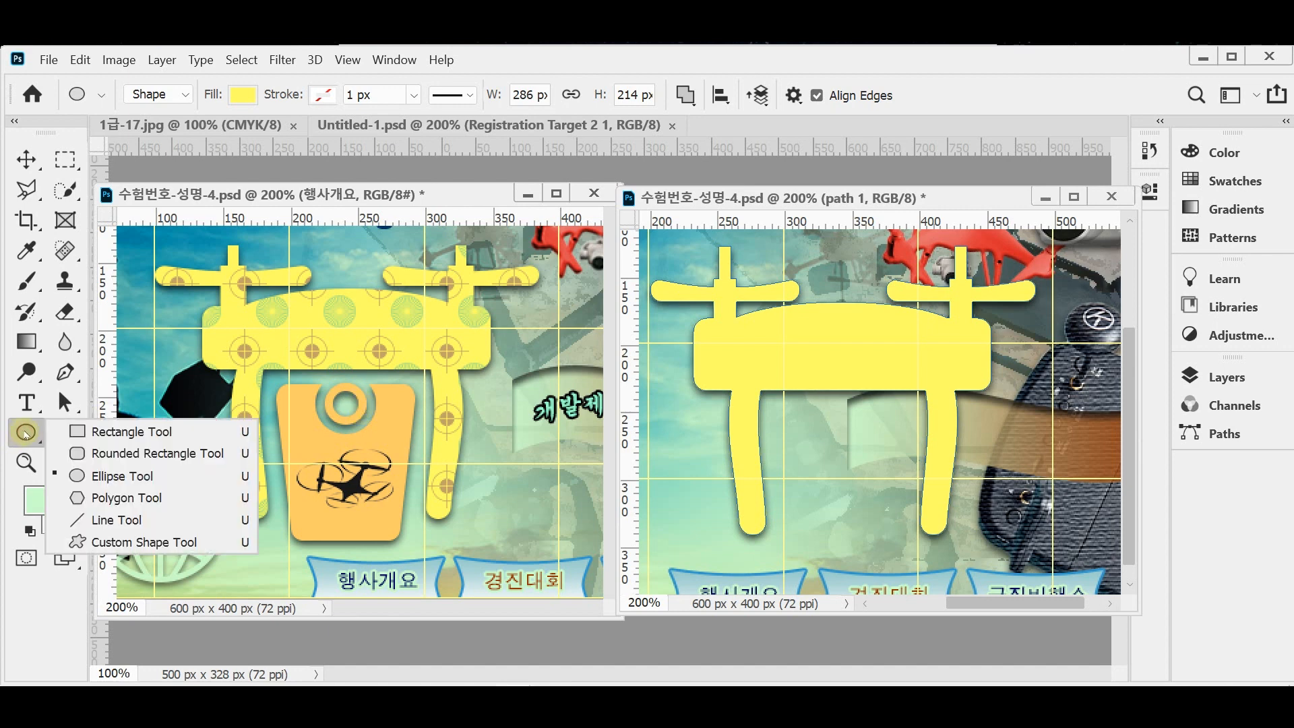
pyautogui.click(25, 433)
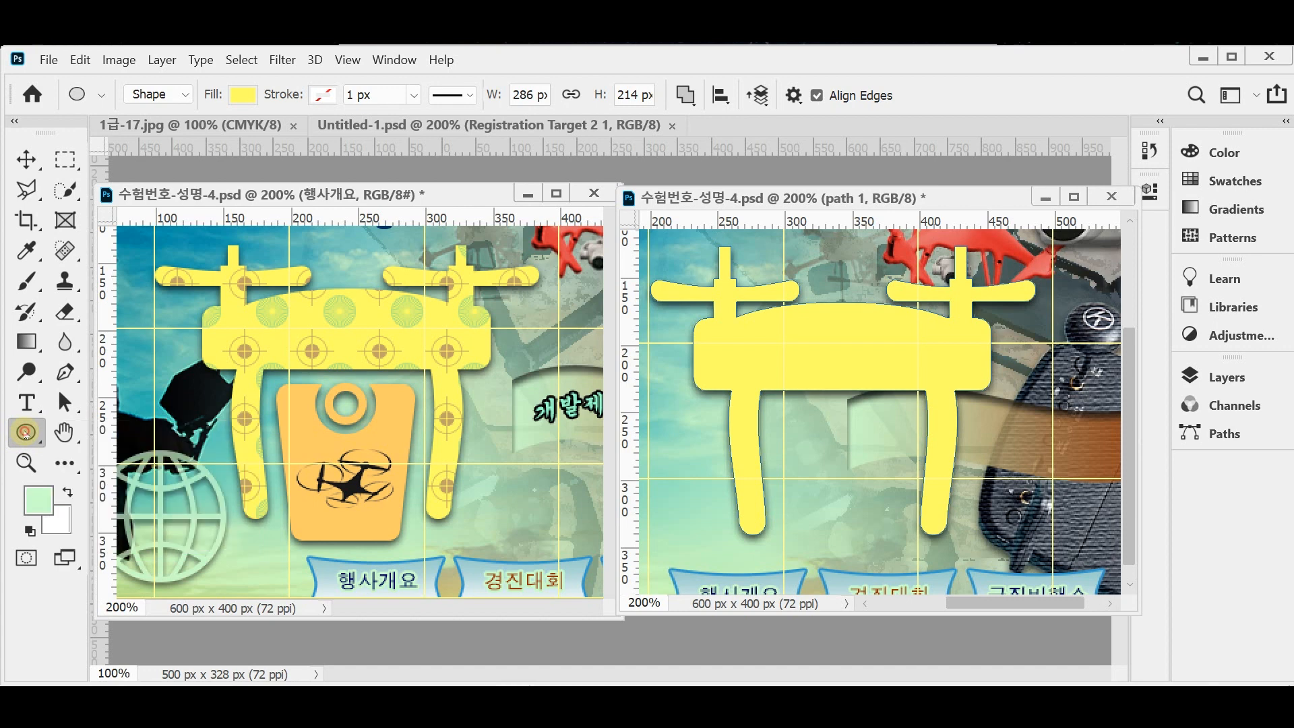
pyautogui.click(25, 433)
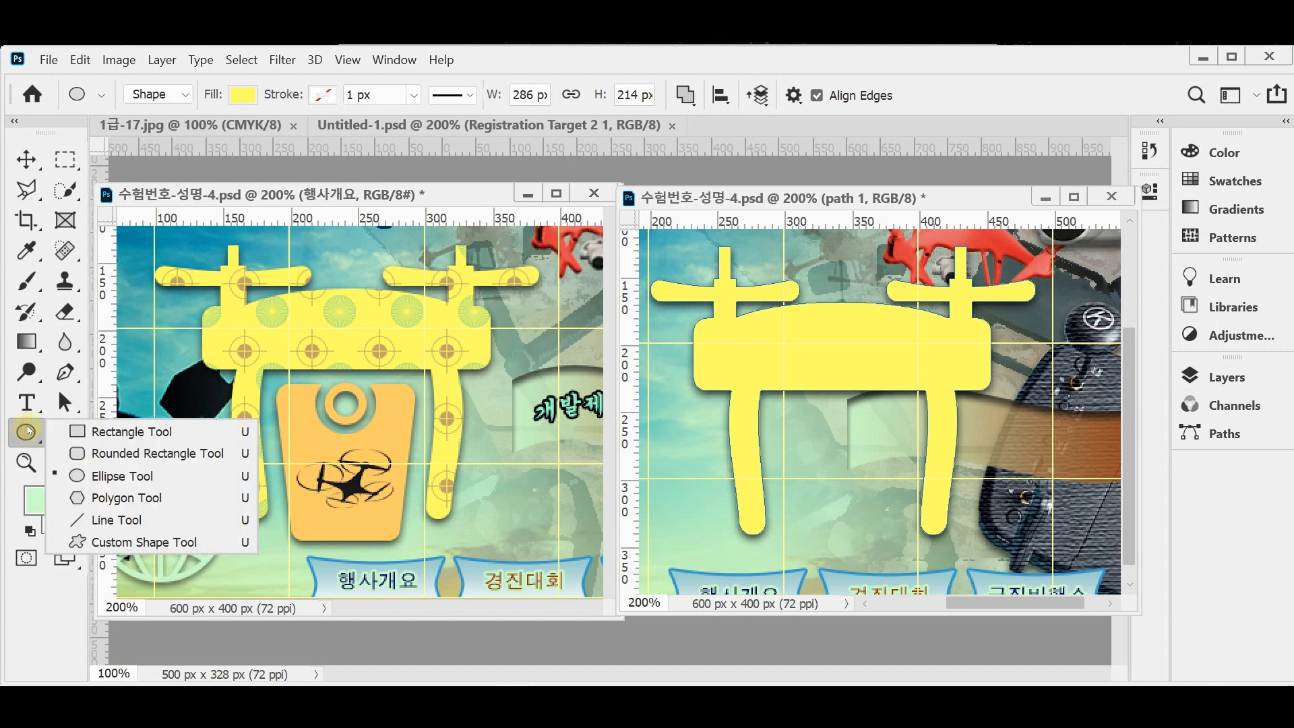
pyautogui.click(118, 453)
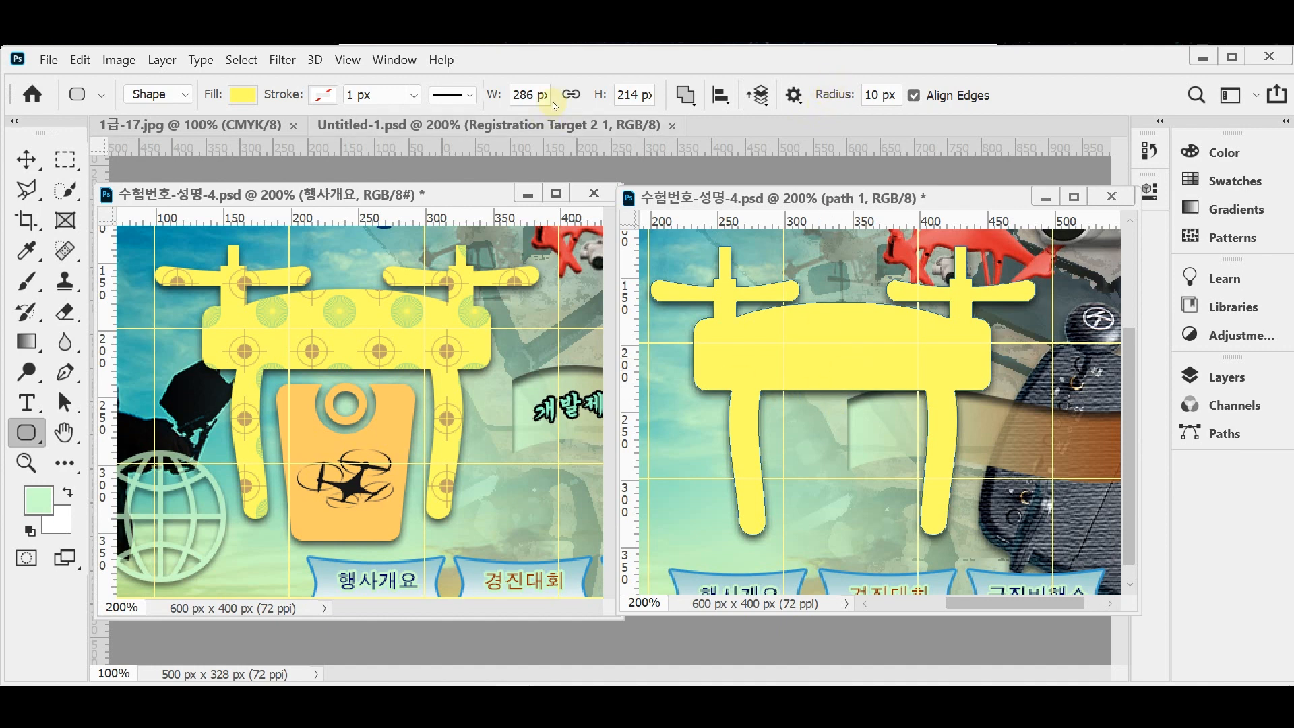
pyautogui.click(687, 103)
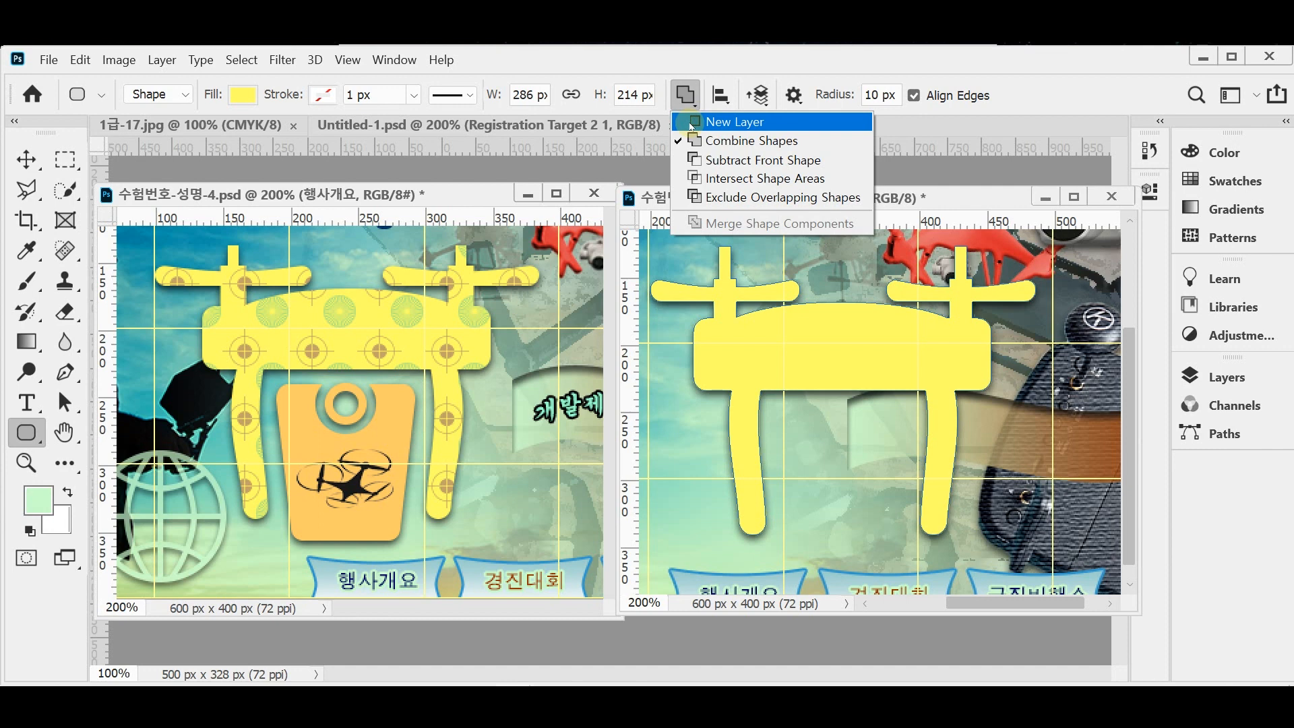
pyautogui.click(691, 124)
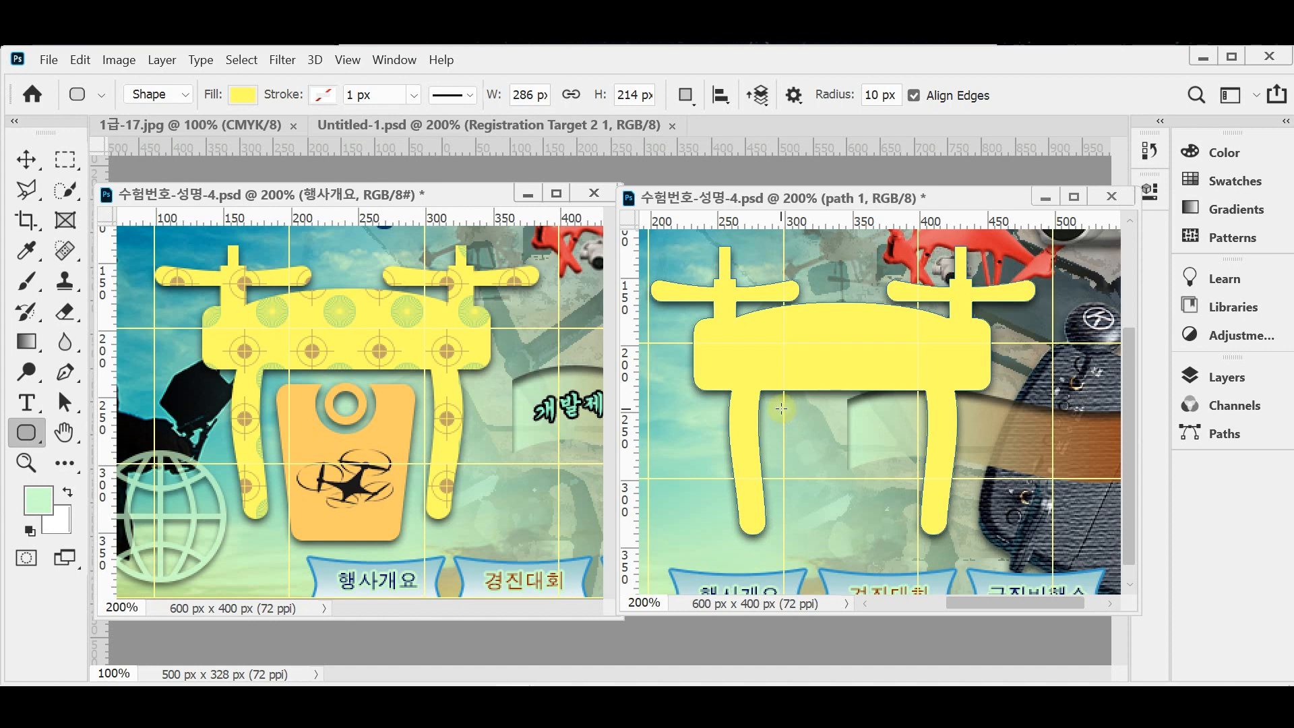
pyautogui.moveTo(778, 408); pyautogui.dragTo(907, 555)
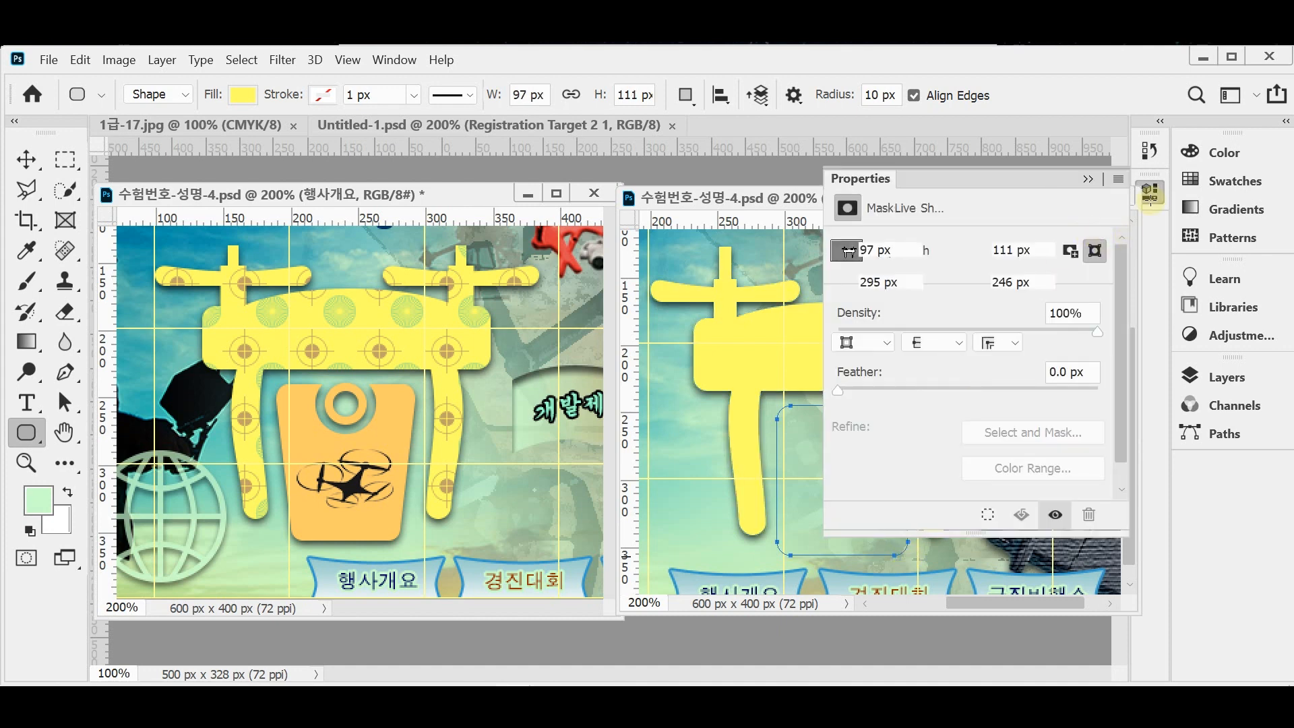
pyautogui.click(1153, 194)
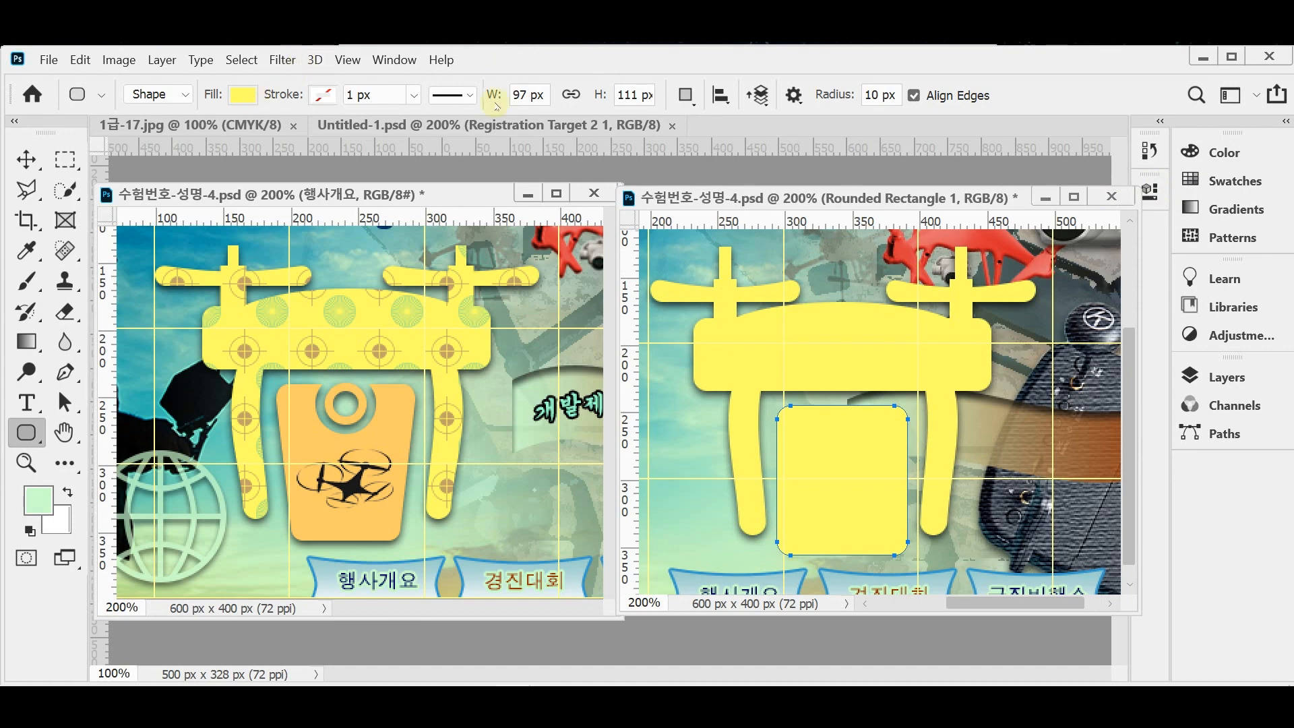
# Set the fill color of the Banner 4 1 copy 2 shape layer to #fc6
pyautogui.click(1223, 376)
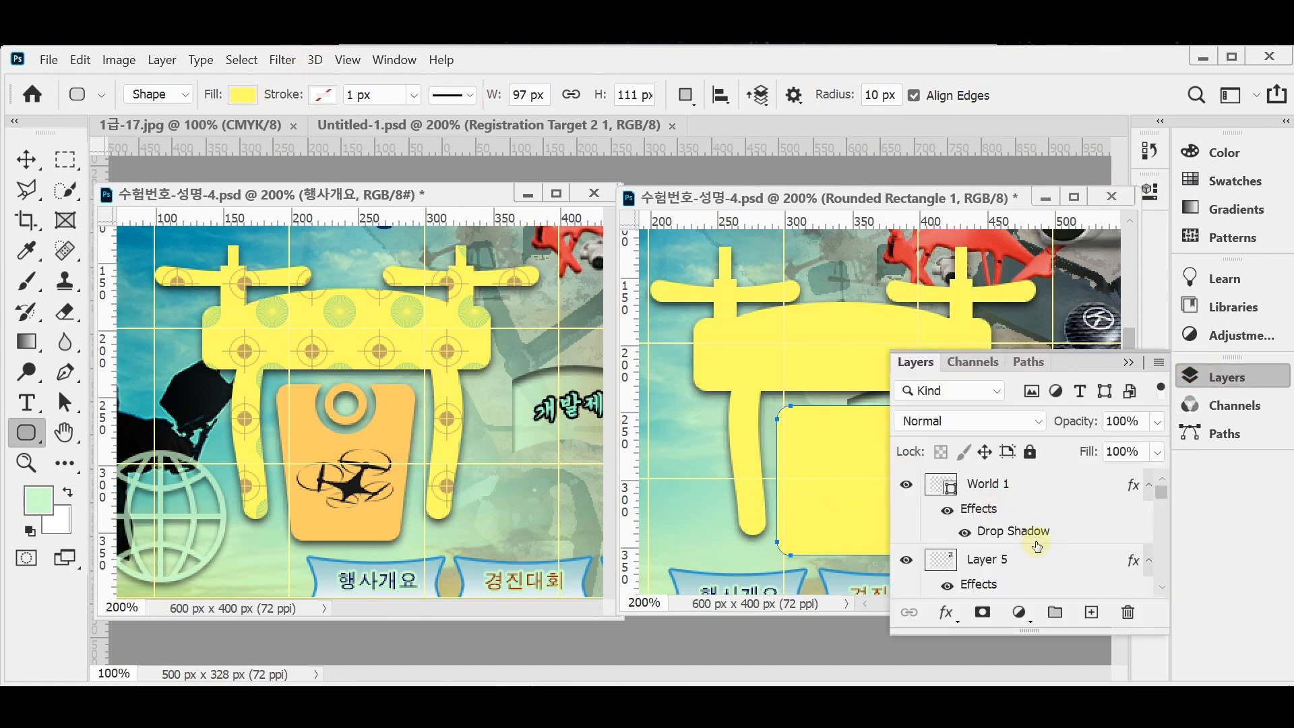
pyautogui.scroll(-5, 1037, 545)
pyautogui.click(941, 477)
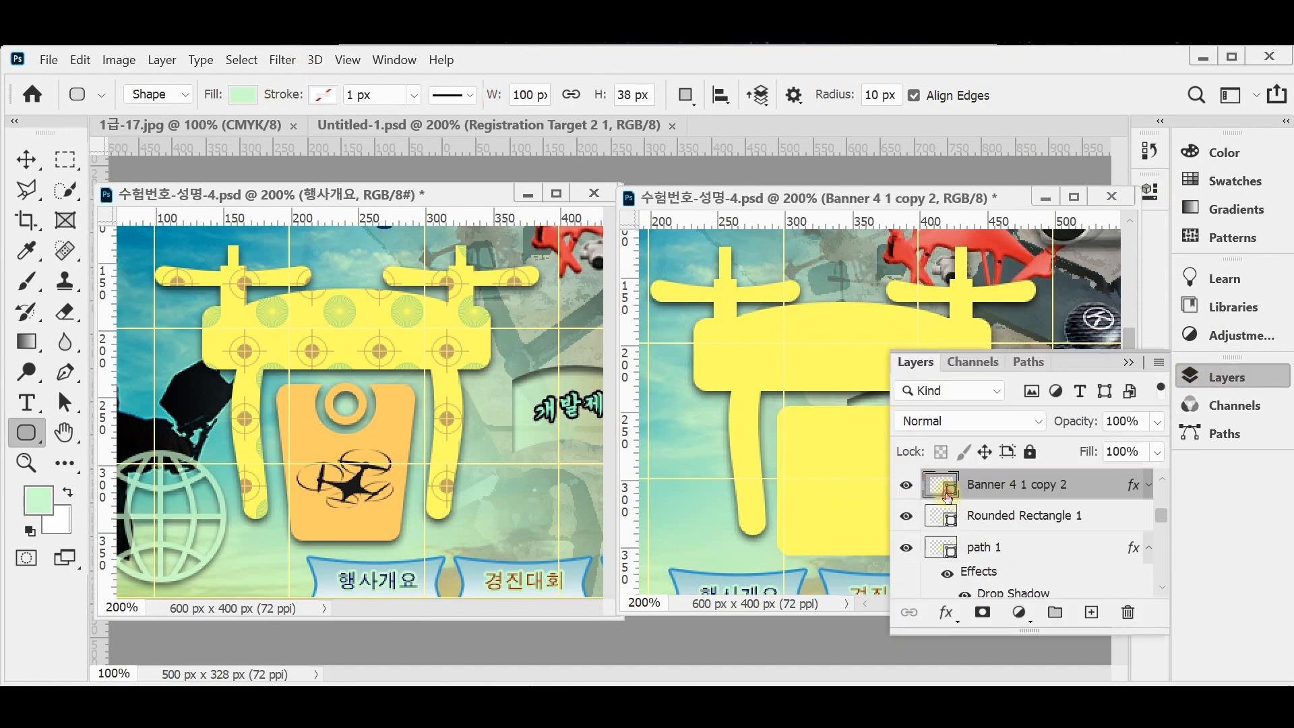
pyautogui.doubleClick(948, 498)
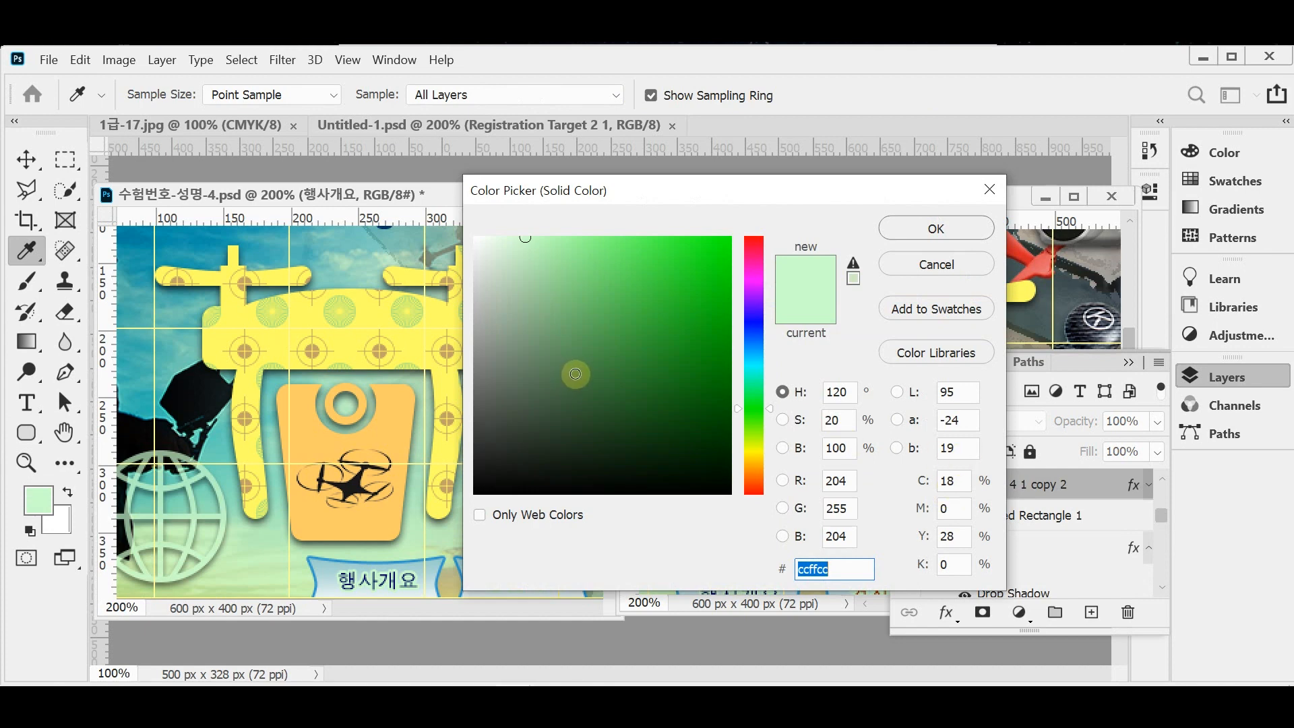
pyautogui.write('fc6')
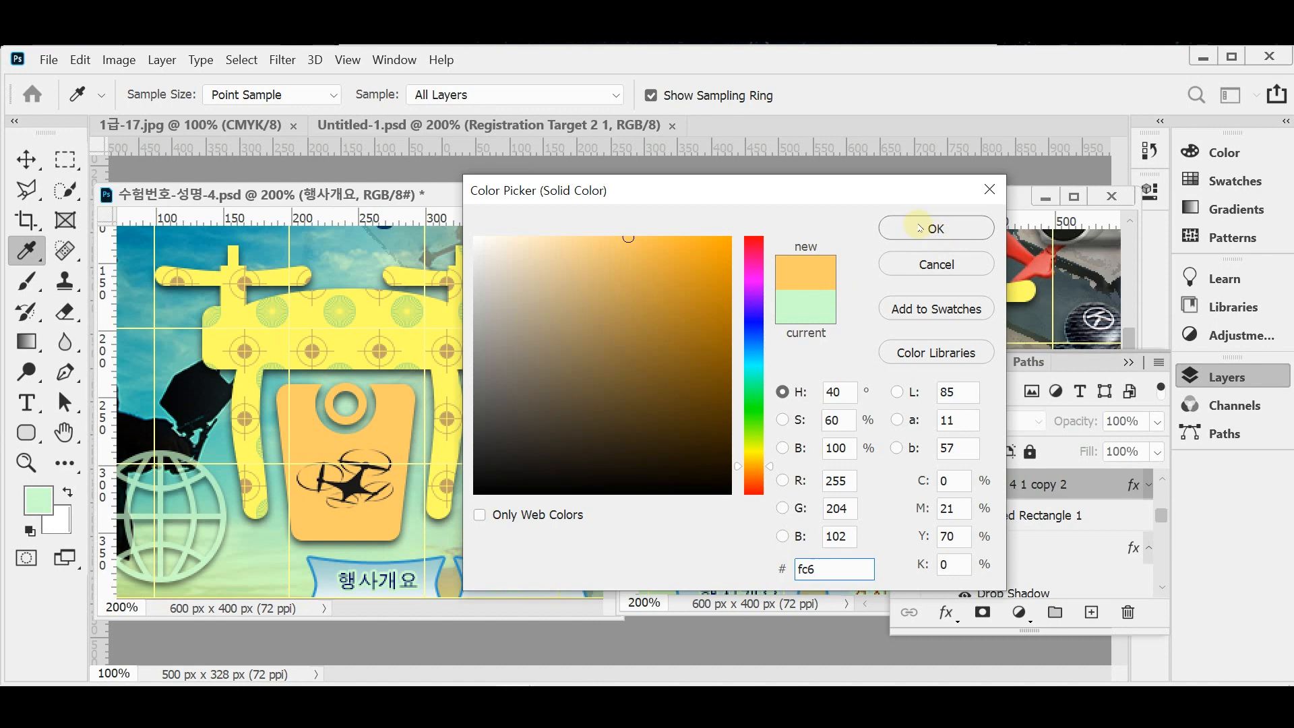
pyautogui.click(917, 230)
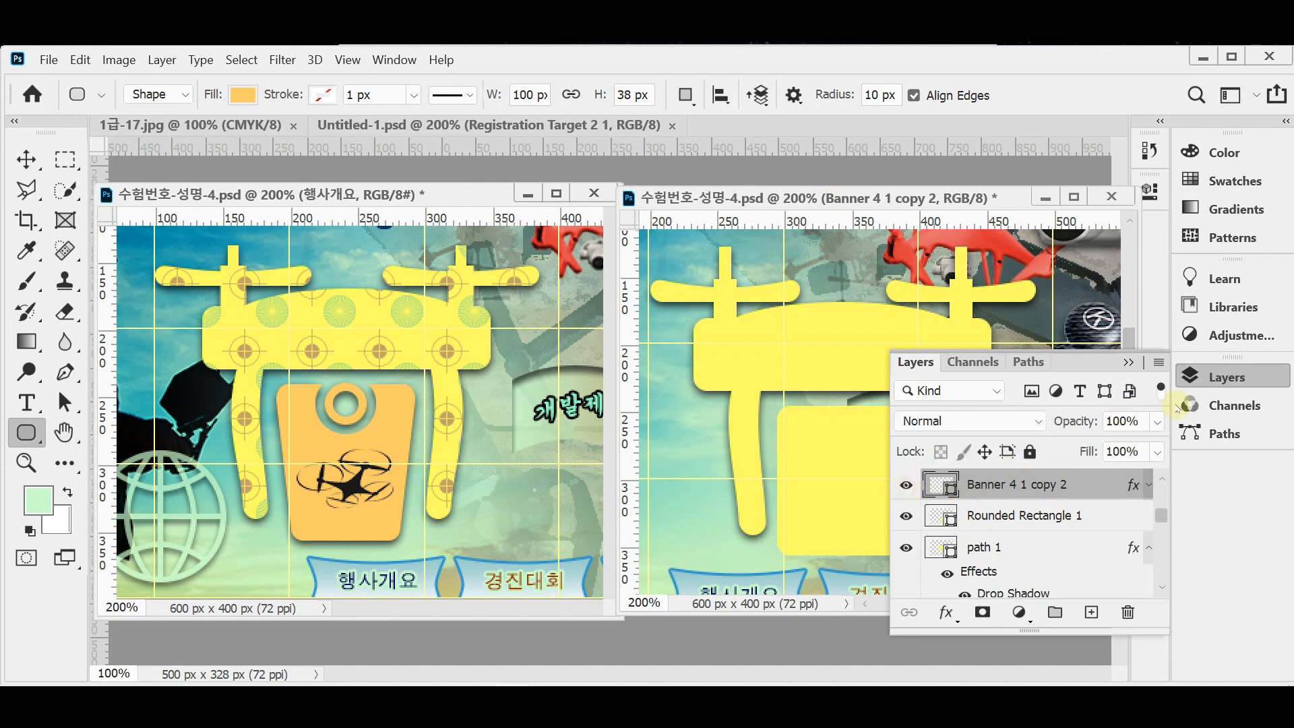
pyautogui.click(1191, 376)
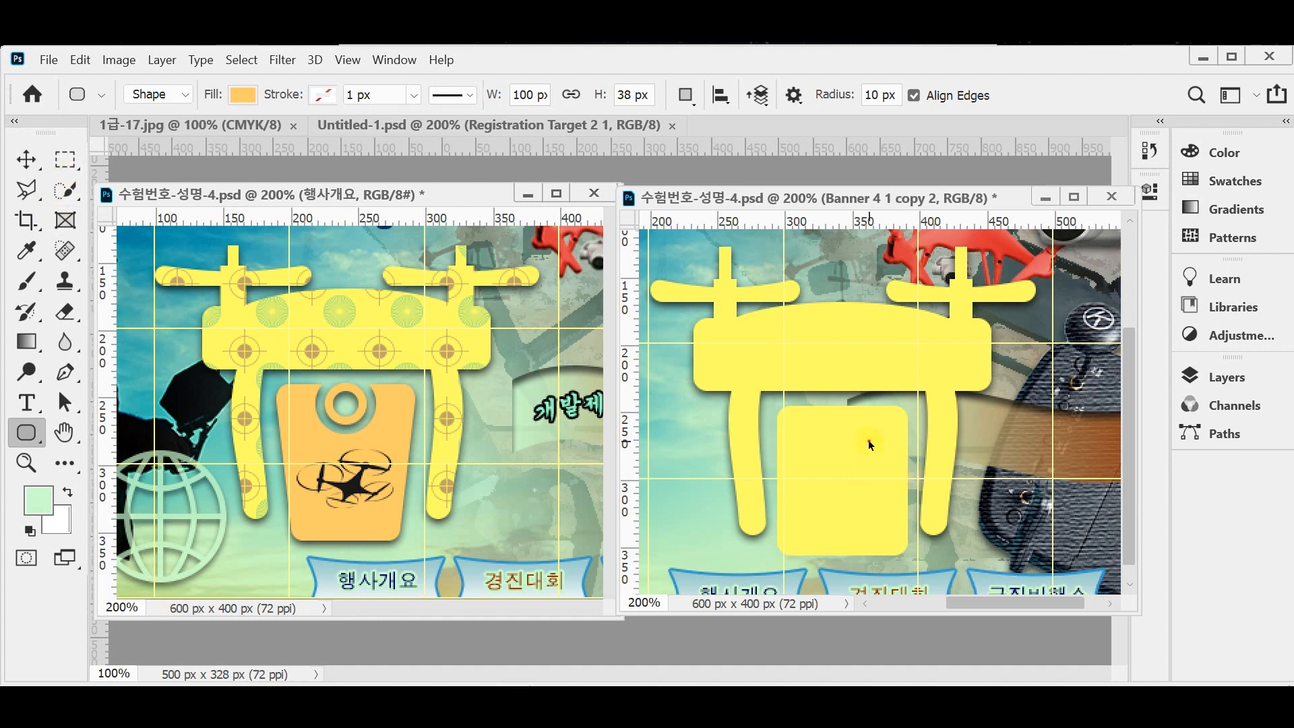
# Select the rounded rectangle between the drone's legs and set its fill color to #fc6
pyautogui.press('v')
pyautogui.click(806, 462)
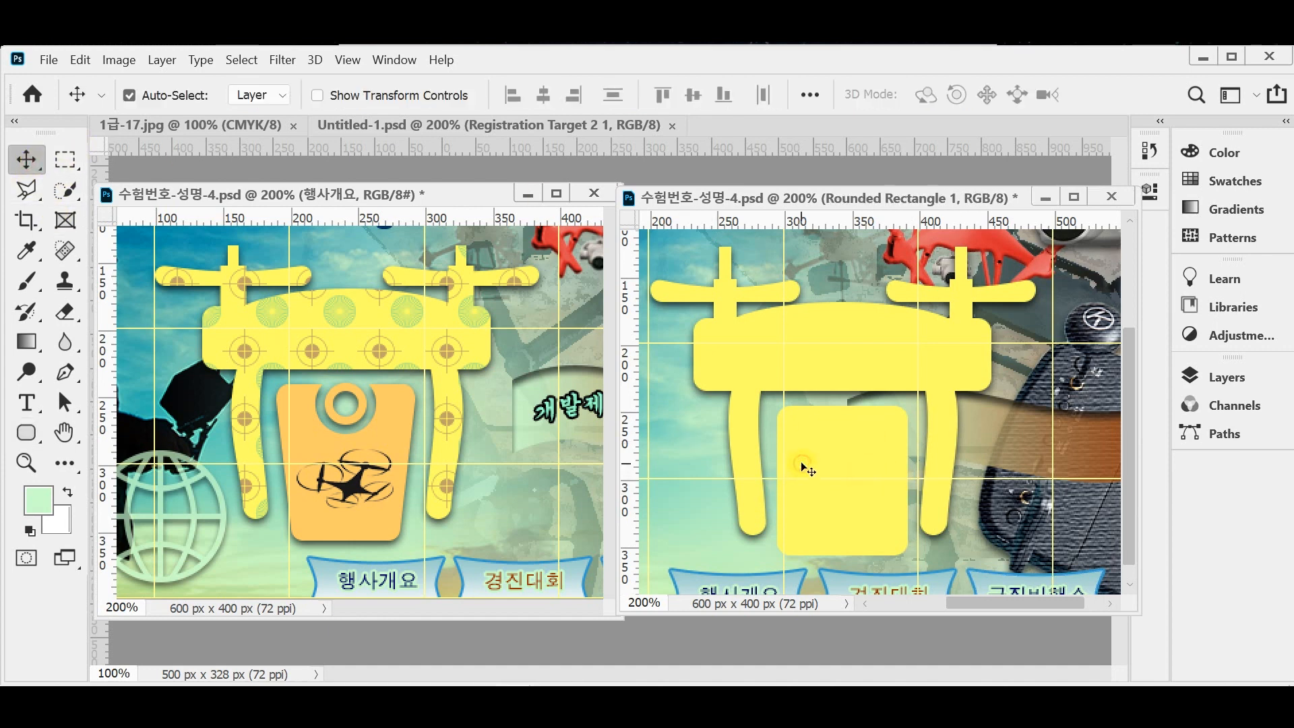
pyautogui.click(1222, 277)
pyautogui.click(1227, 378)
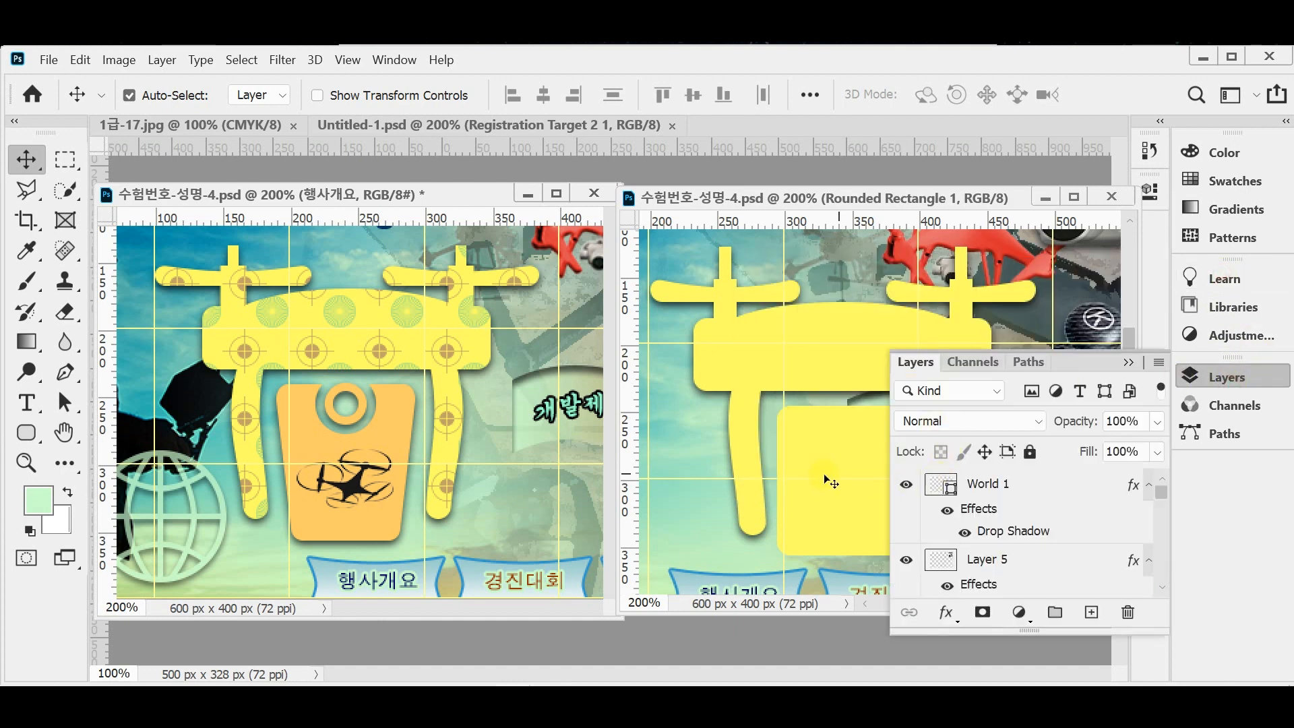
pyautogui.scroll(-3, 1084, 491)
pyautogui.click(906, 494)
pyautogui.click(906, 494)
pyautogui.doubleClick(941, 496)
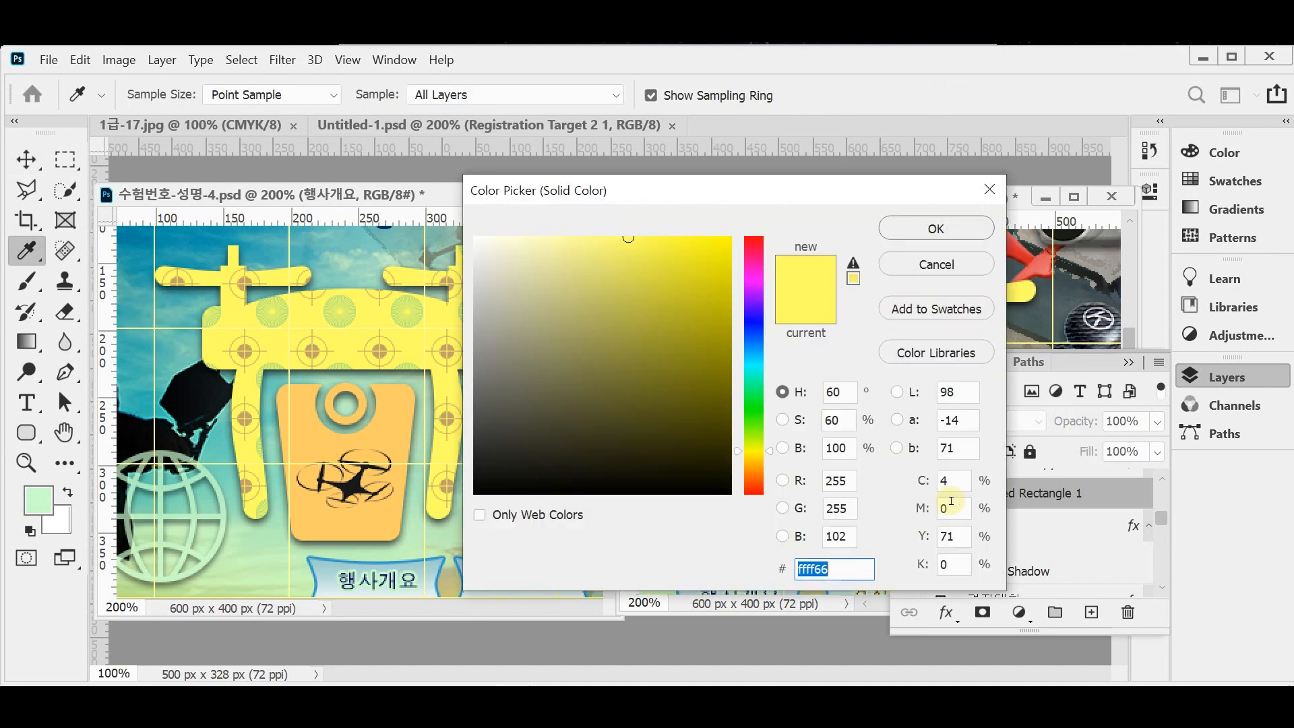
pyautogui.write('fc6')
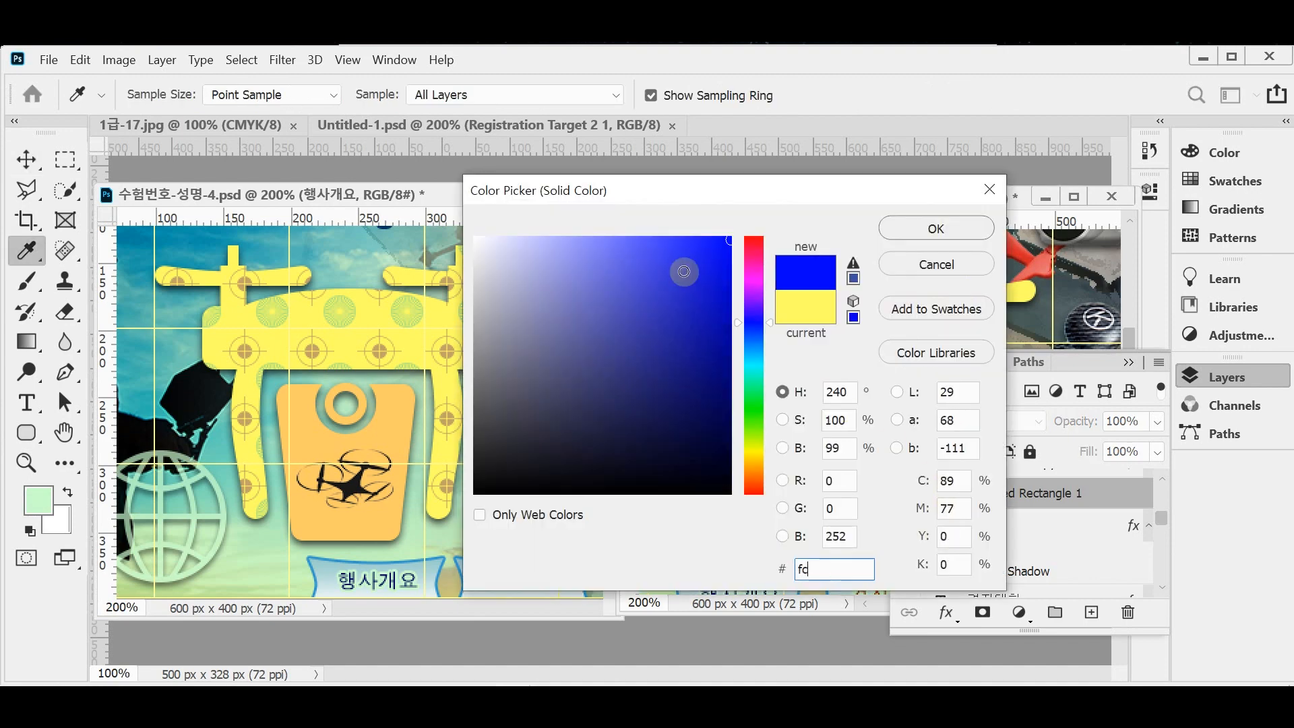
pyautogui.click(917, 229)
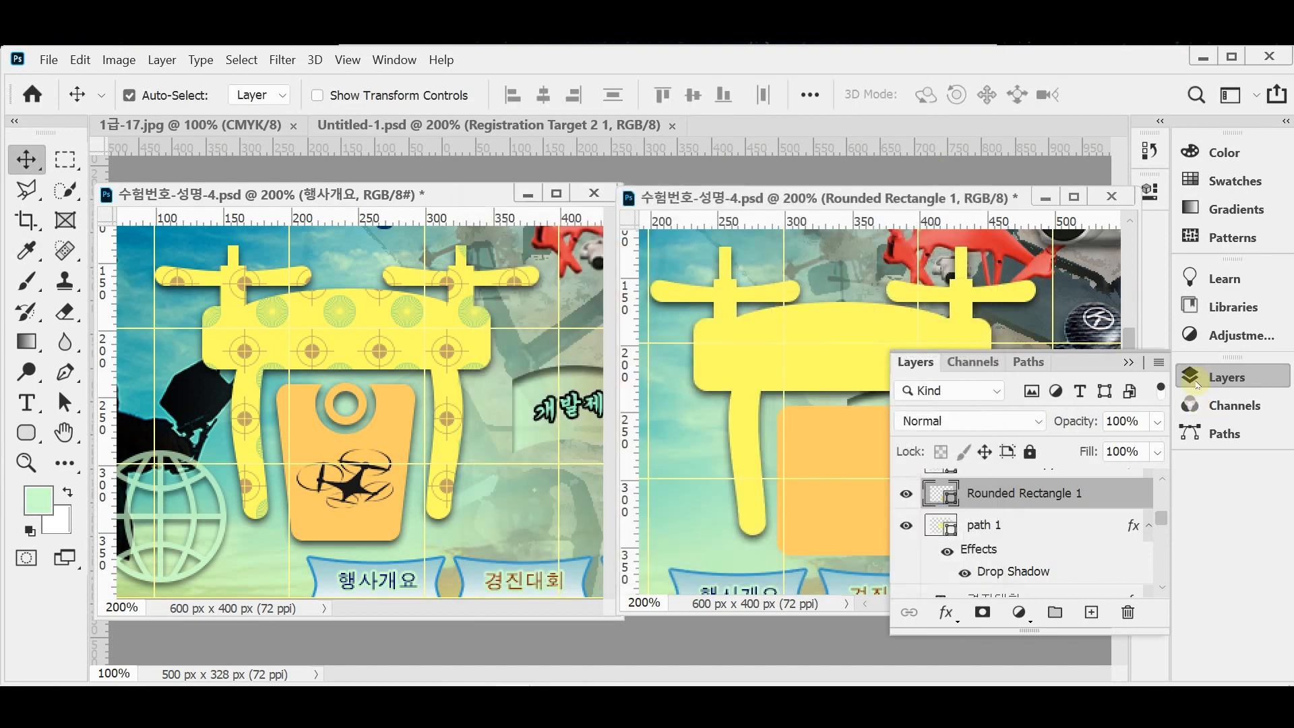
pyautogui.click(1194, 379)
pyautogui.click(1196, 382)
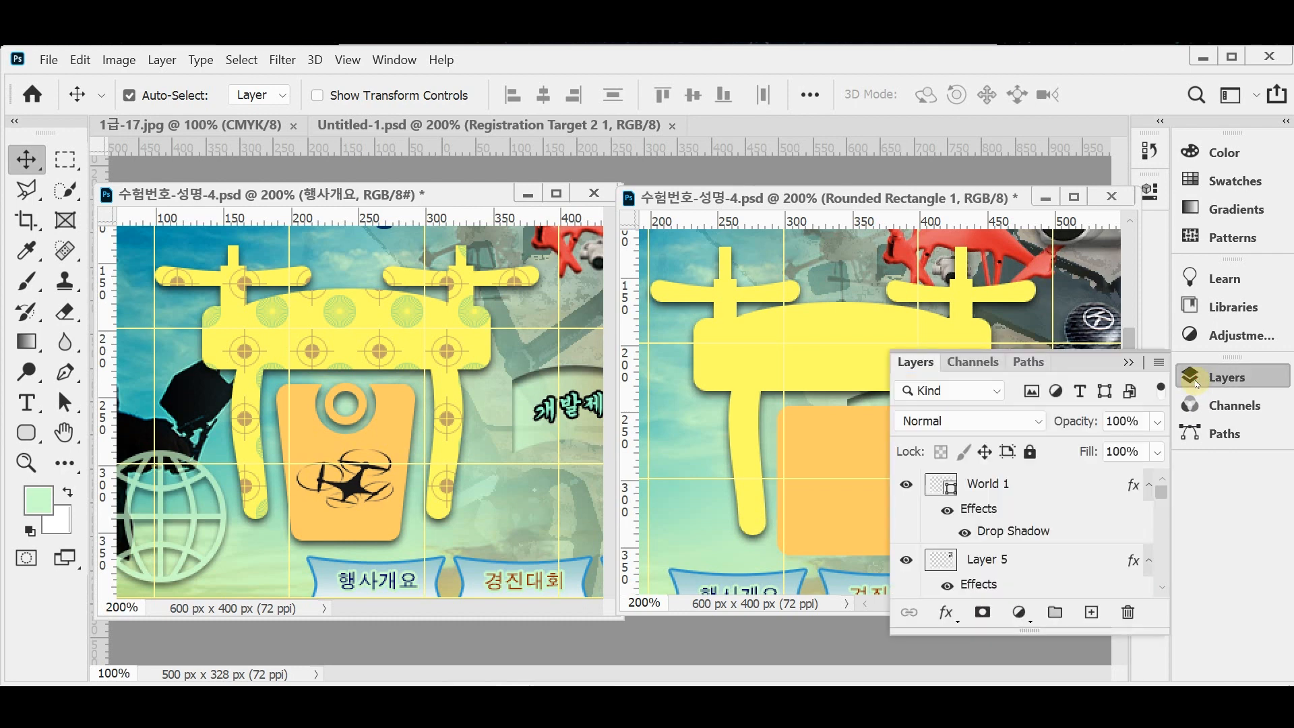
pyautogui.click(1197, 381)
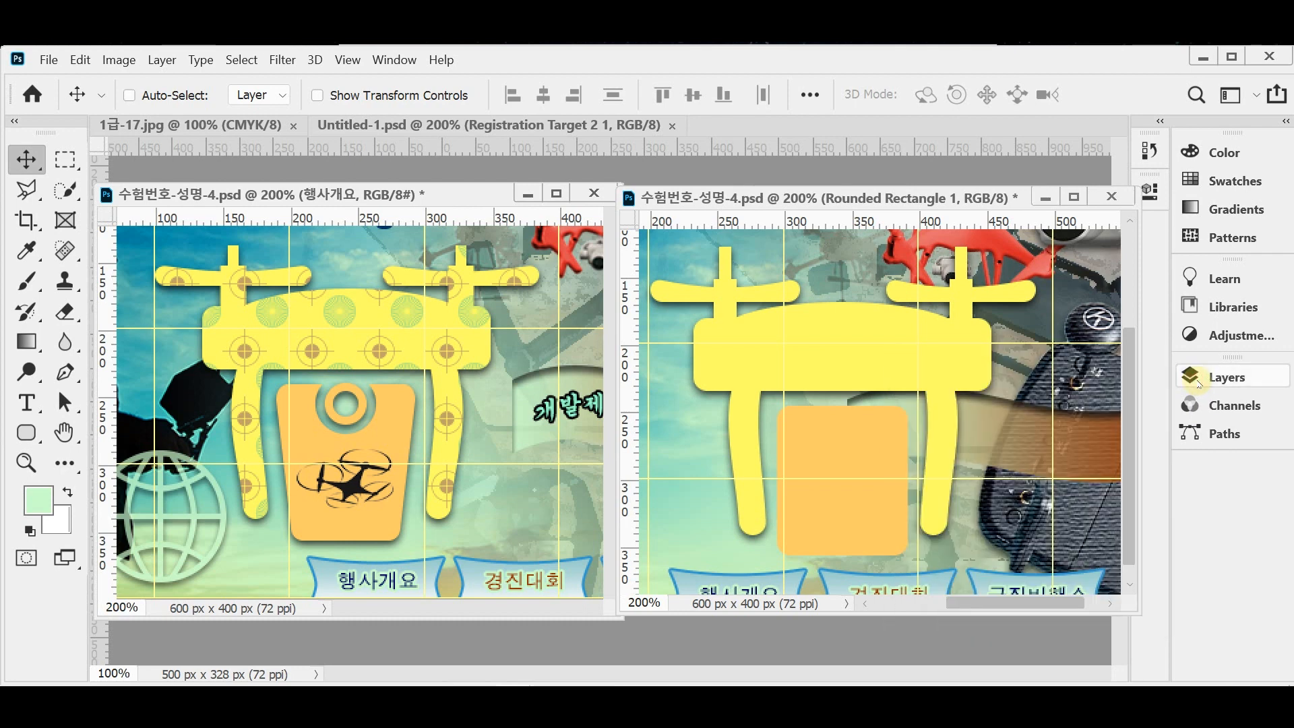
# Taper the orange rounded rectangle toward its lower edge with a Perspective transform of about -6.7°
pyautogui.hotkey('ctrl', 't')
pyautogui.rightClick(813, 438)
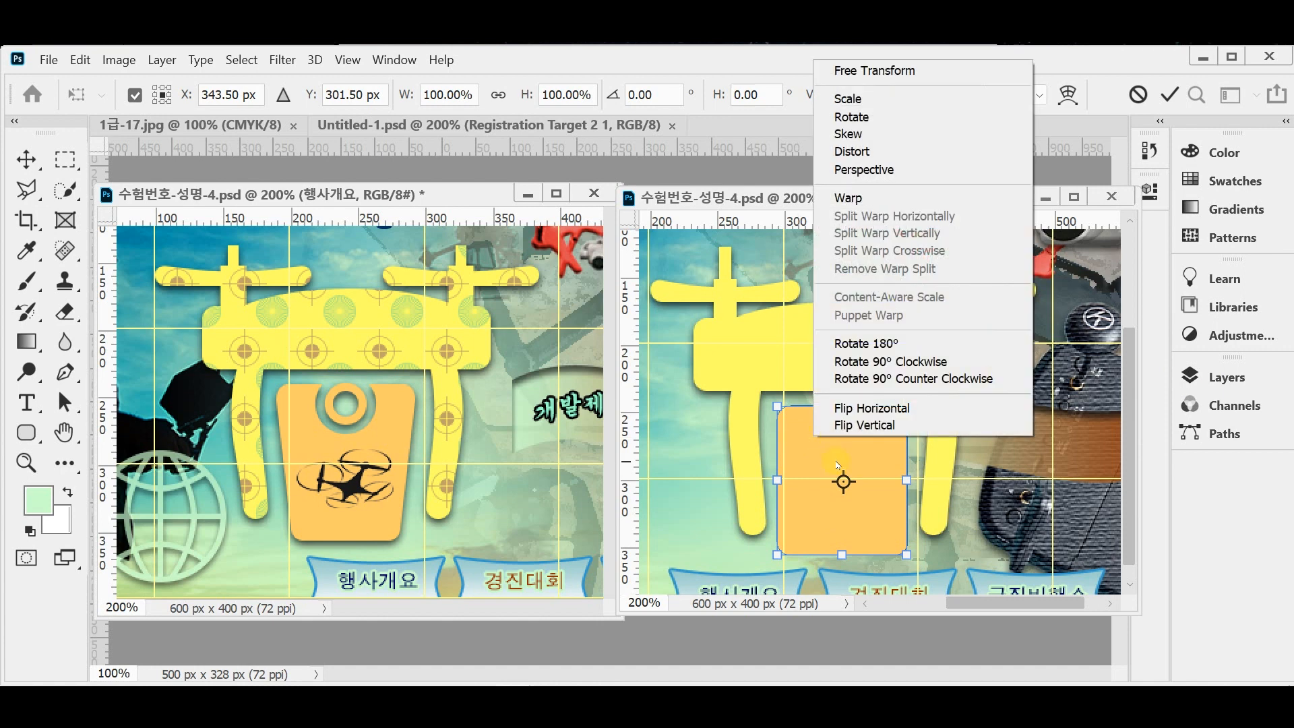
pyautogui.click(918, 179)
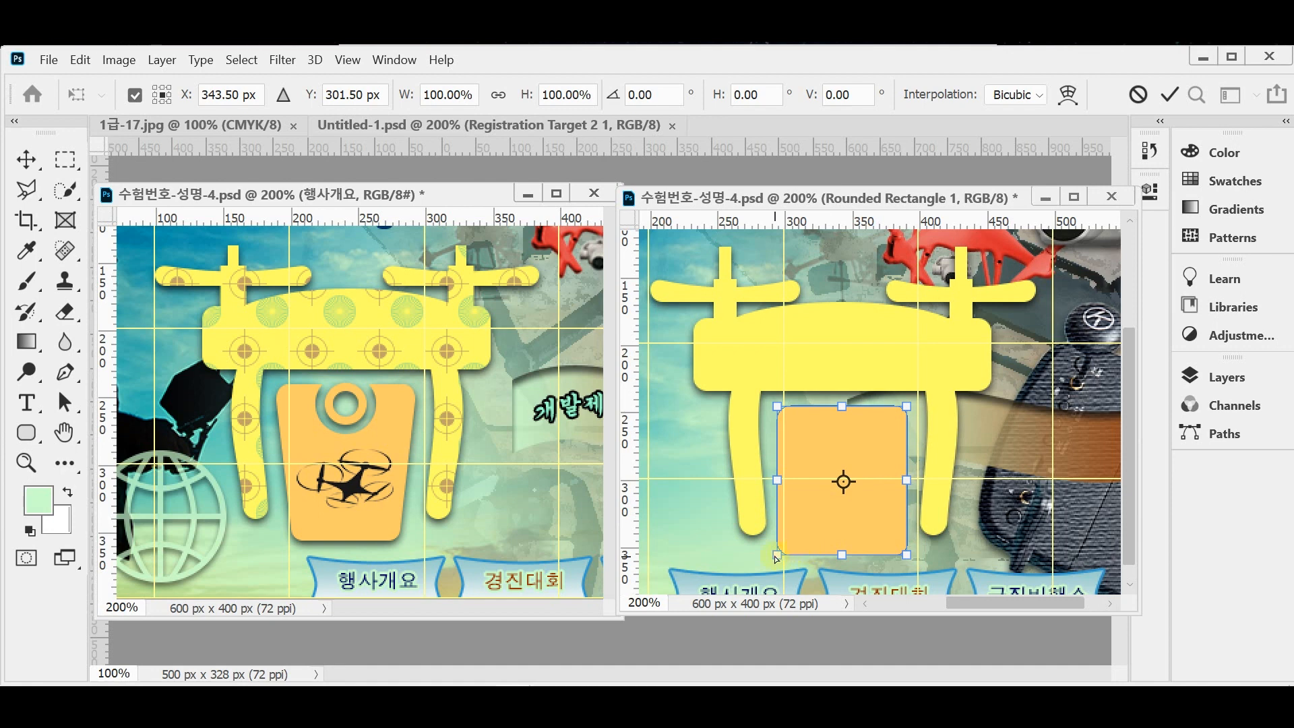
pyautogui.moveTo(776, 556); pyautogui.dragTo(795, 557)
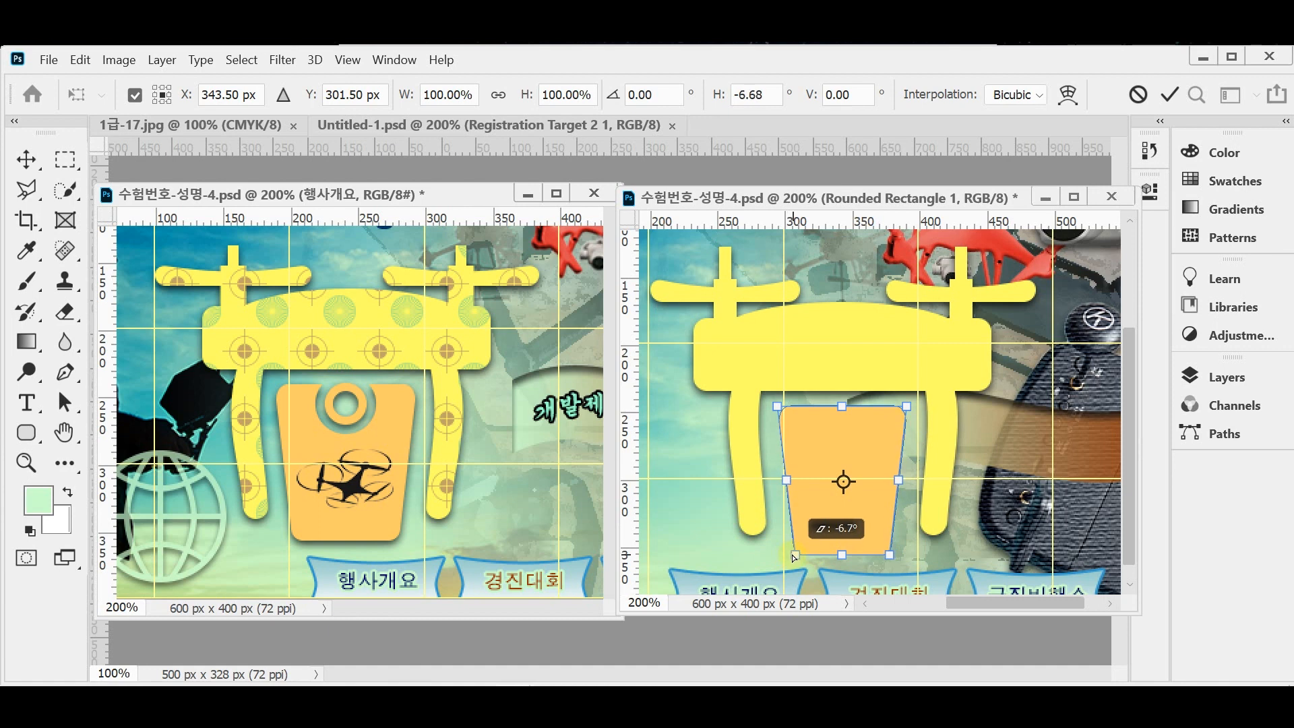
pyautogui.moveTo(795, 556); pyautogui.dragTo(793, 556)
pyautogui.press('Return')
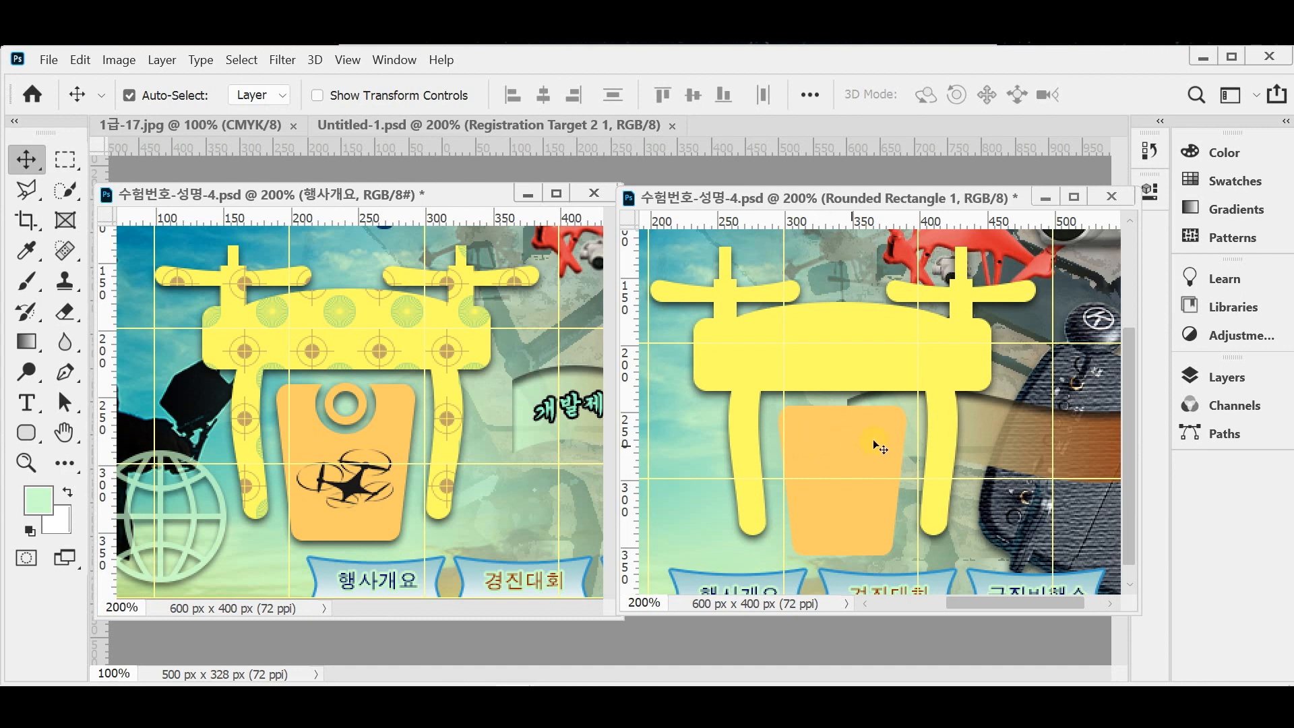
# Cut a circle about 48 px in diameter out of the orange shape's upper edge using an ellipse set to Subtract Front Shape
pyautogui.click(26, 432)
pyautogui.click(122, 451)
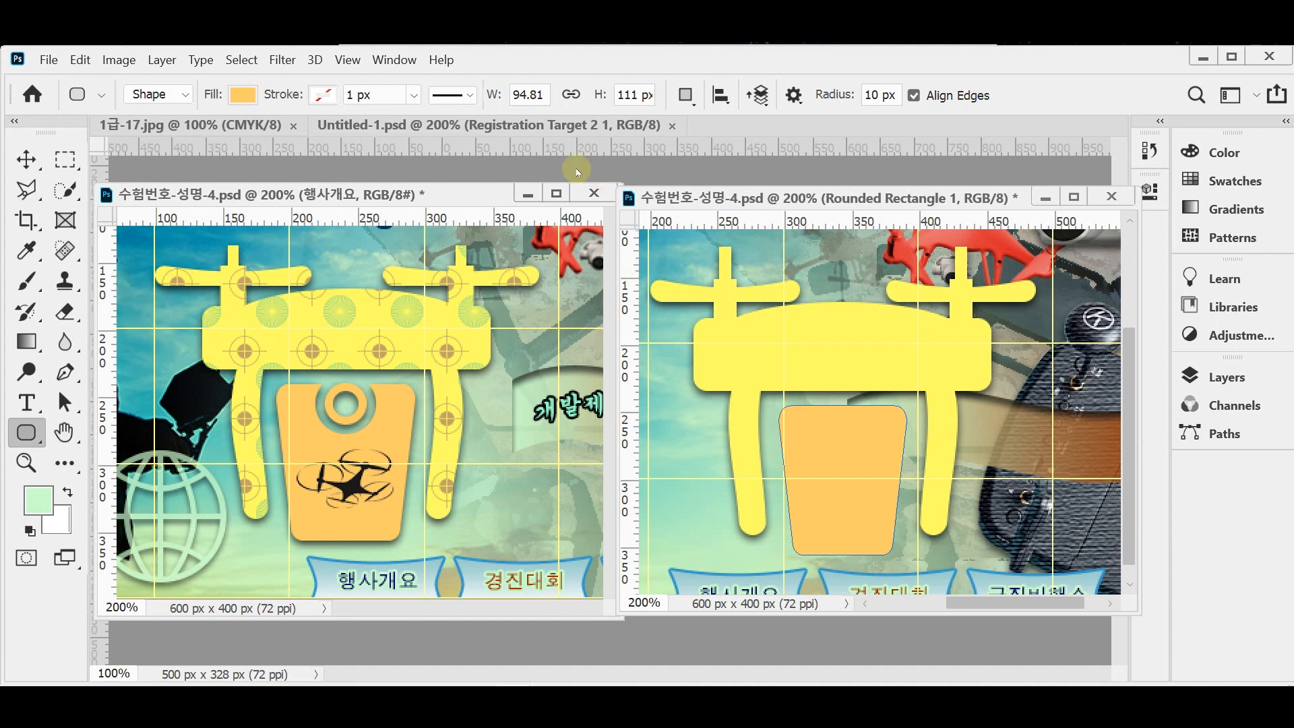
pyautogui.click(25, 430)
pyautogui.click(101, 474)
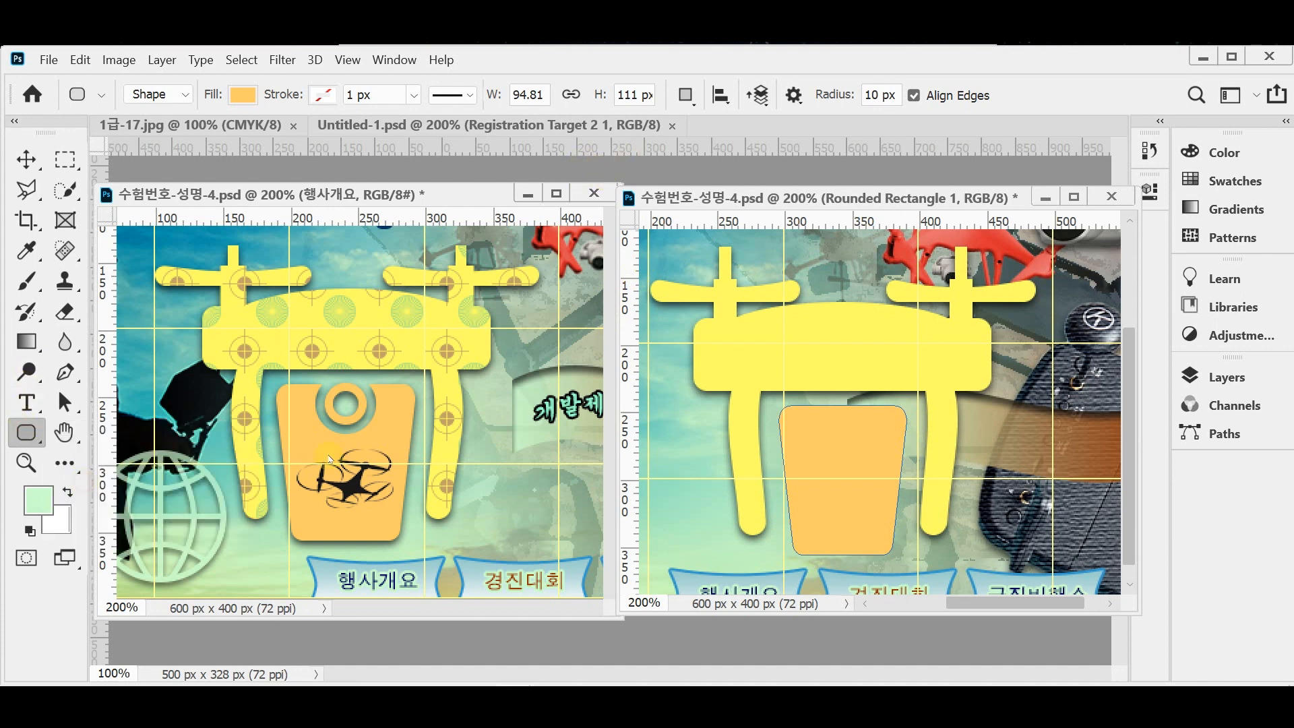
pyautogui.click(686, 97)
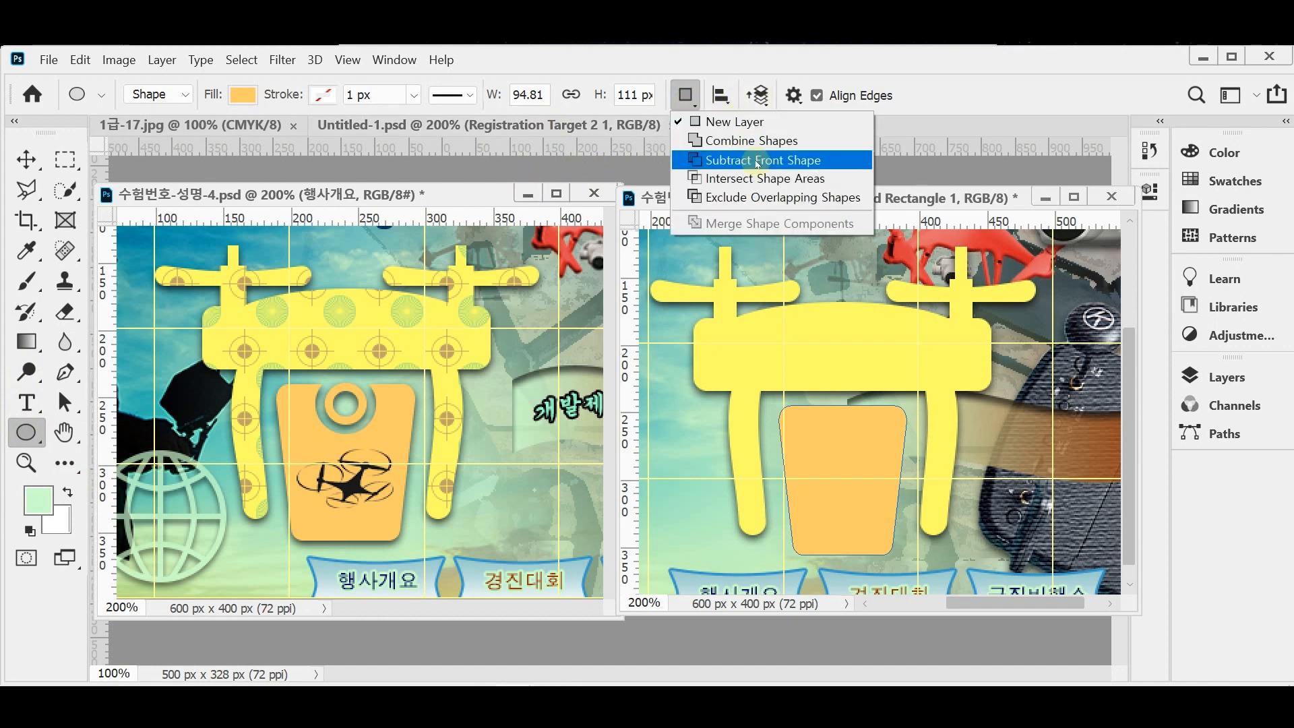
pyautogui.click(721, 164)
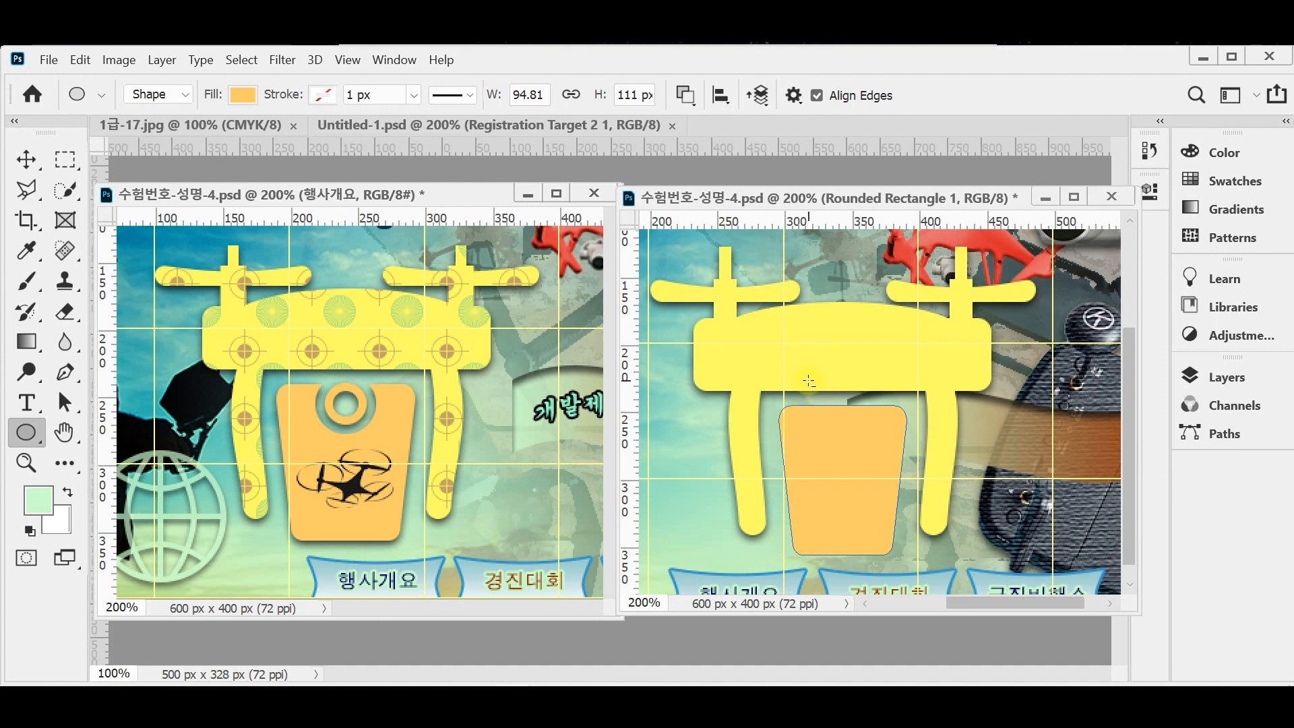
pyautogui.moveTo(807, 379); pyautogui.dragTo(873, 445)
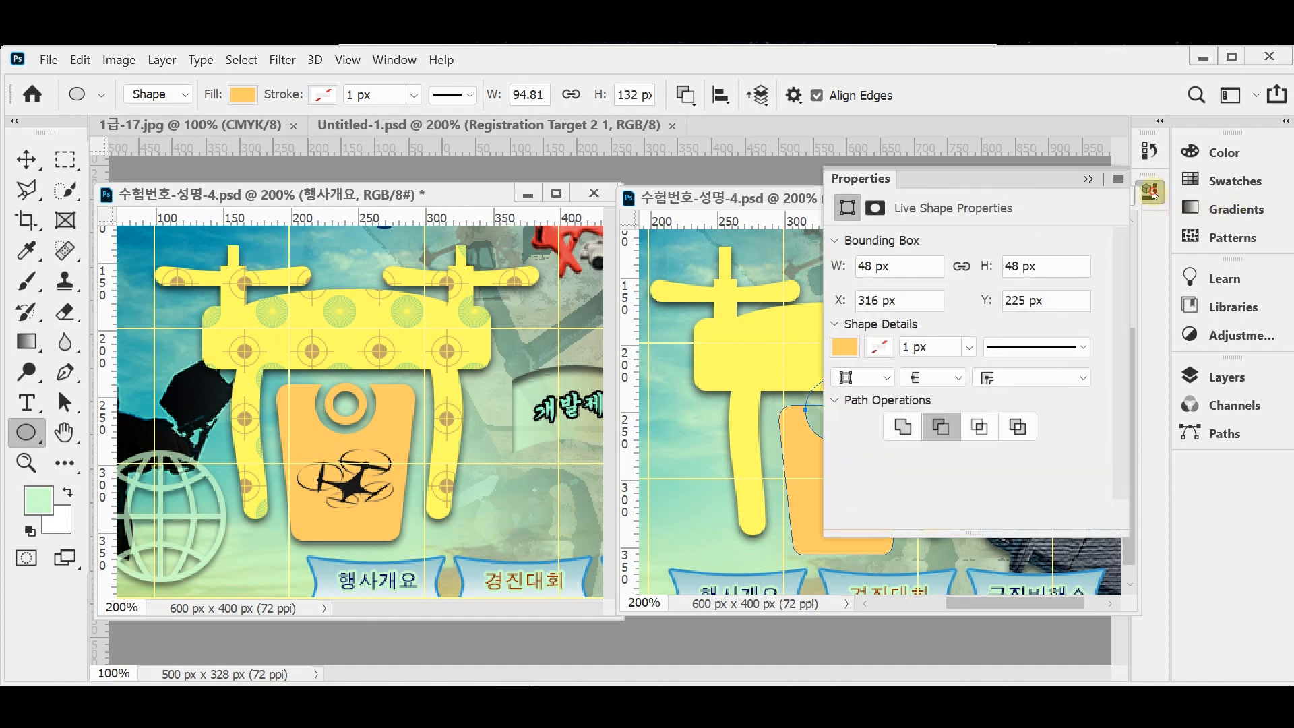
pyautogui.click(1150, 192)
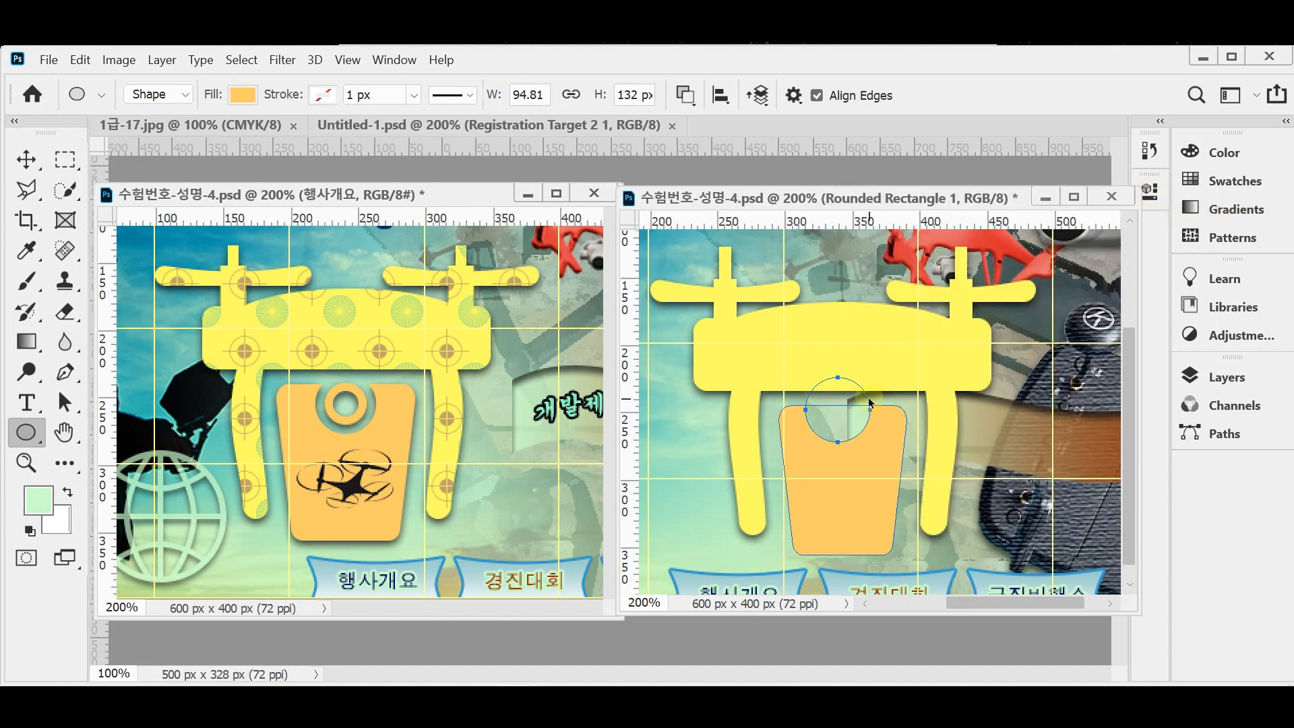
# Move the circular cutout slightly down and to the right on the orange shape's upper edge
pyautogui.moveTo(869, 403); pyautogui.dragTo(875, 410)
pyautogui.press('Down')
pyautogui.press('Down')
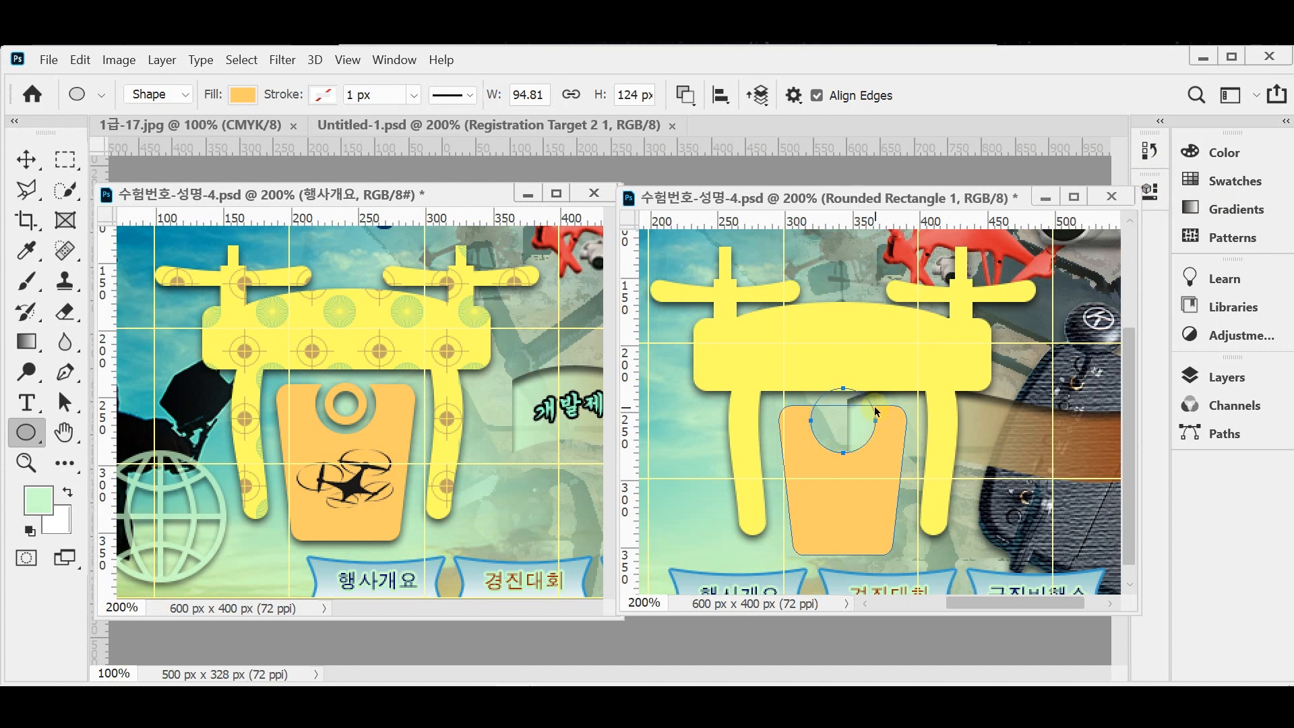
pyautogui.press('Up')
pyautogui.press('Down')
pyautogui.press('Down')
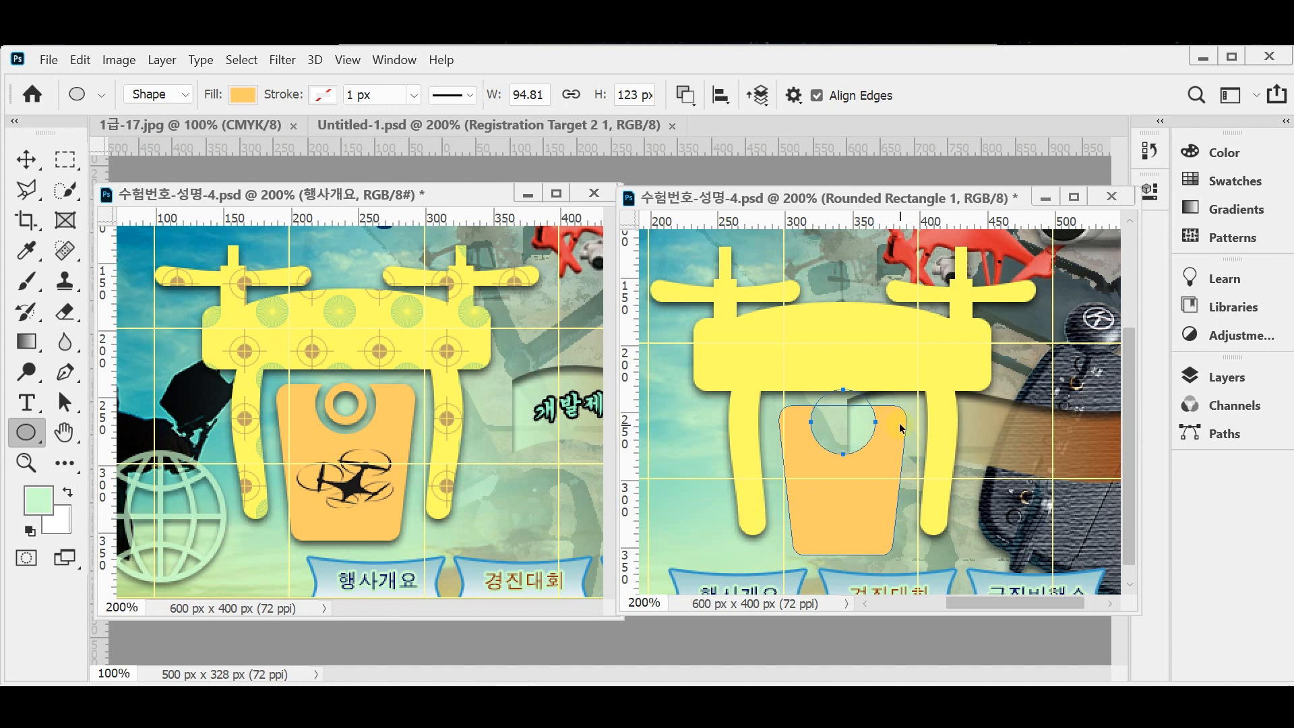
# Scale the circular cutout to 89.58% with Free Transform
pyautogui.hotkey('ctrl', 't')
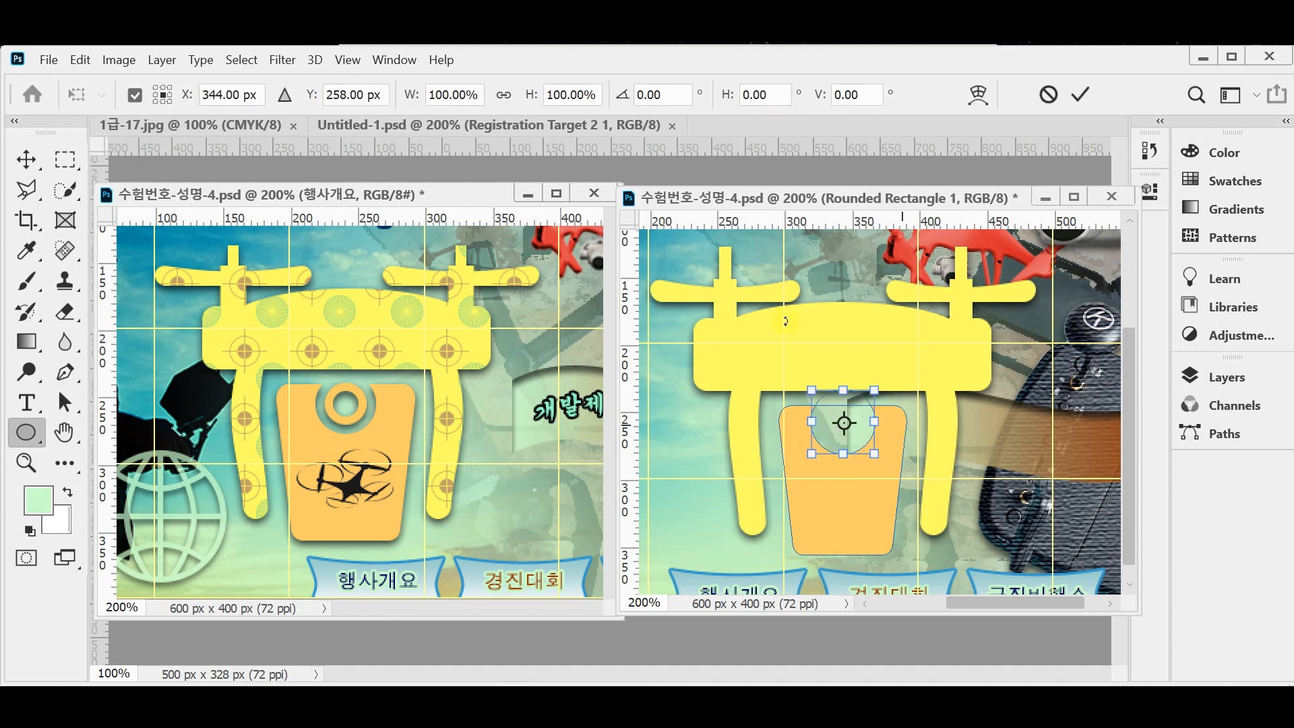
pyautogui.moveTo(807, 454); pyautogui.dragTo(854, 442)
pyautogui.hotkey('ctrl', 'z')
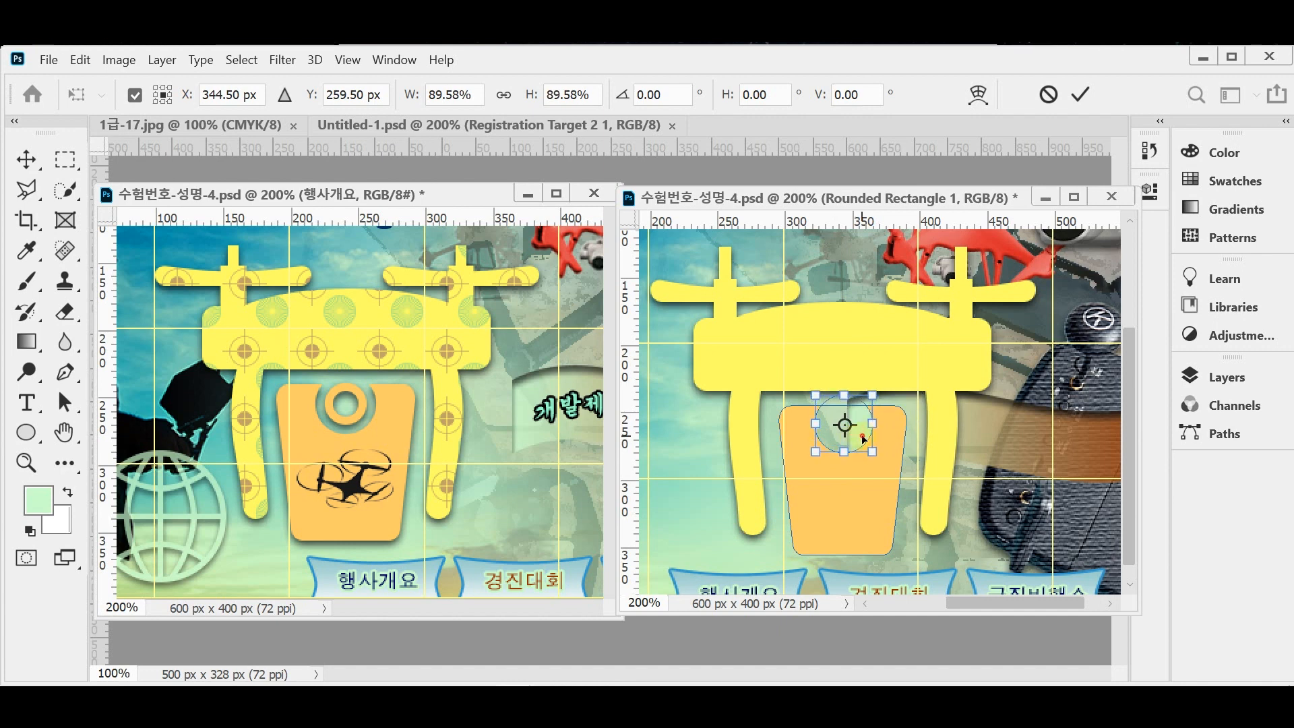
pyautogui.press('Return')
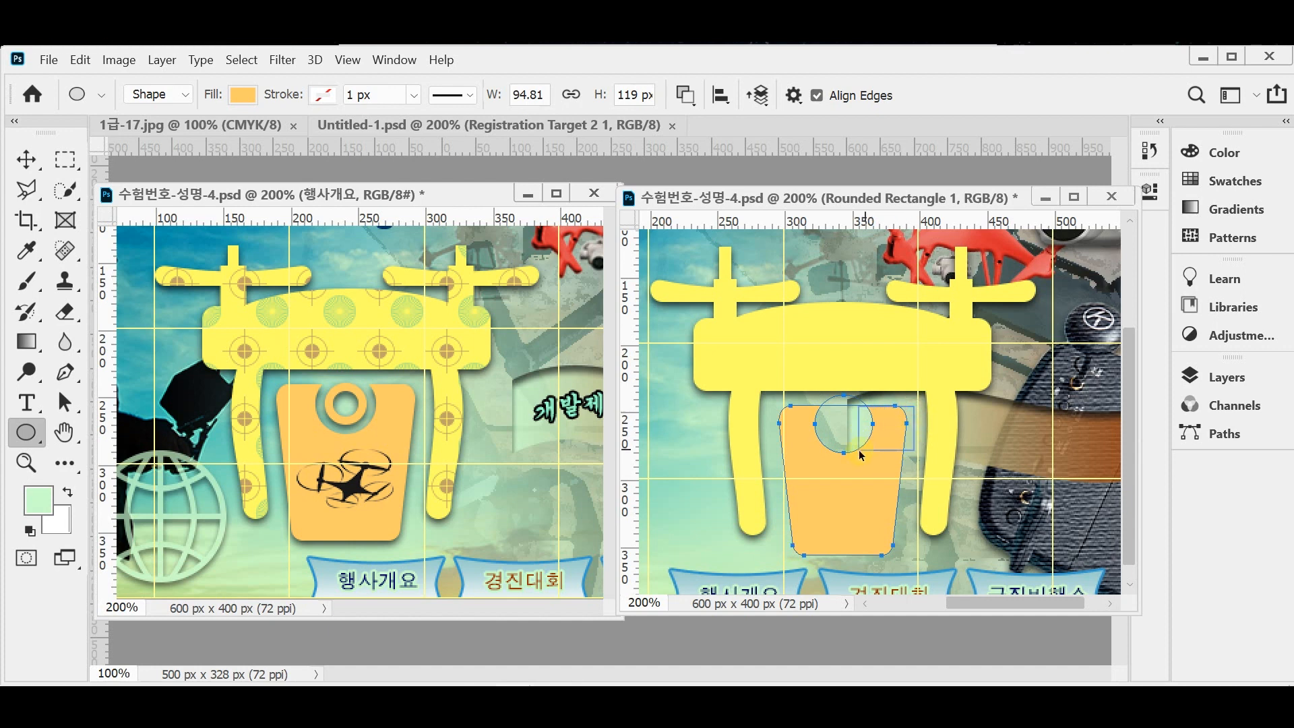
# Align the circular cutout and the orange rounded shape on their horizontal centers, converting the live shape to a regular path
pyautogui.click(720, 95)
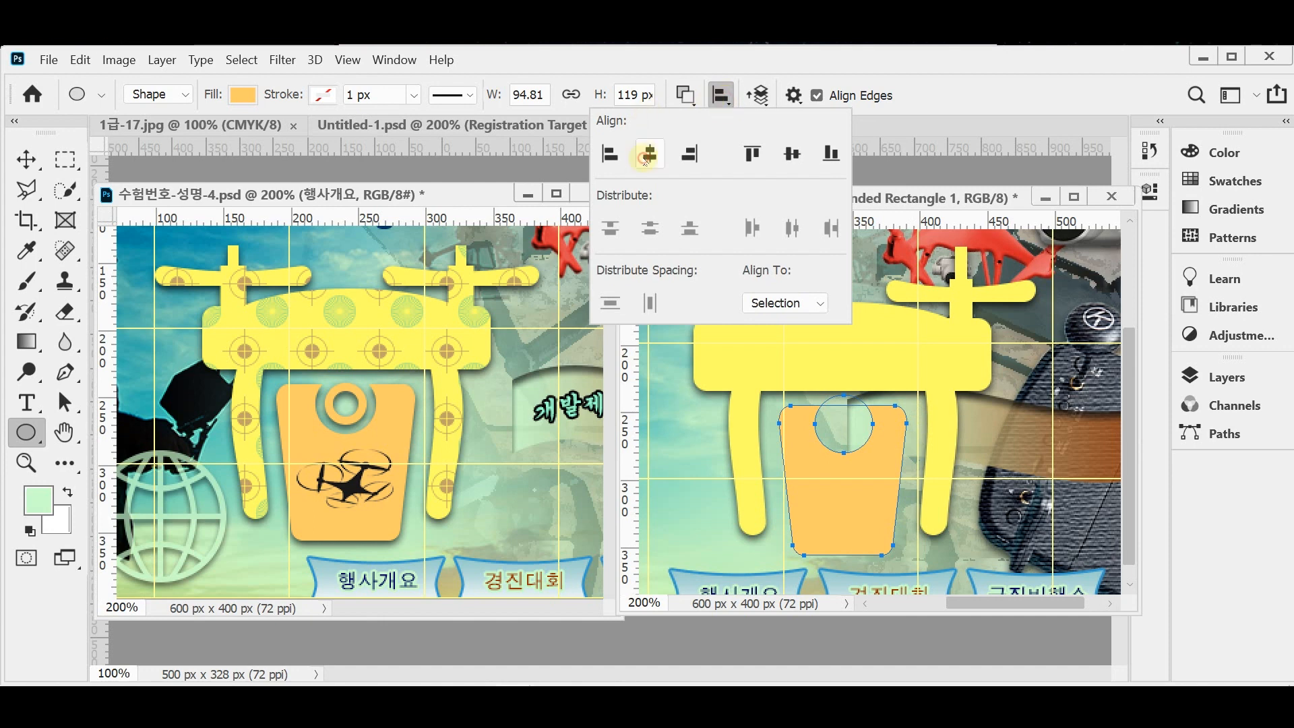
pyautogui.click(650, 154)
pyautogui.click(657, 322)
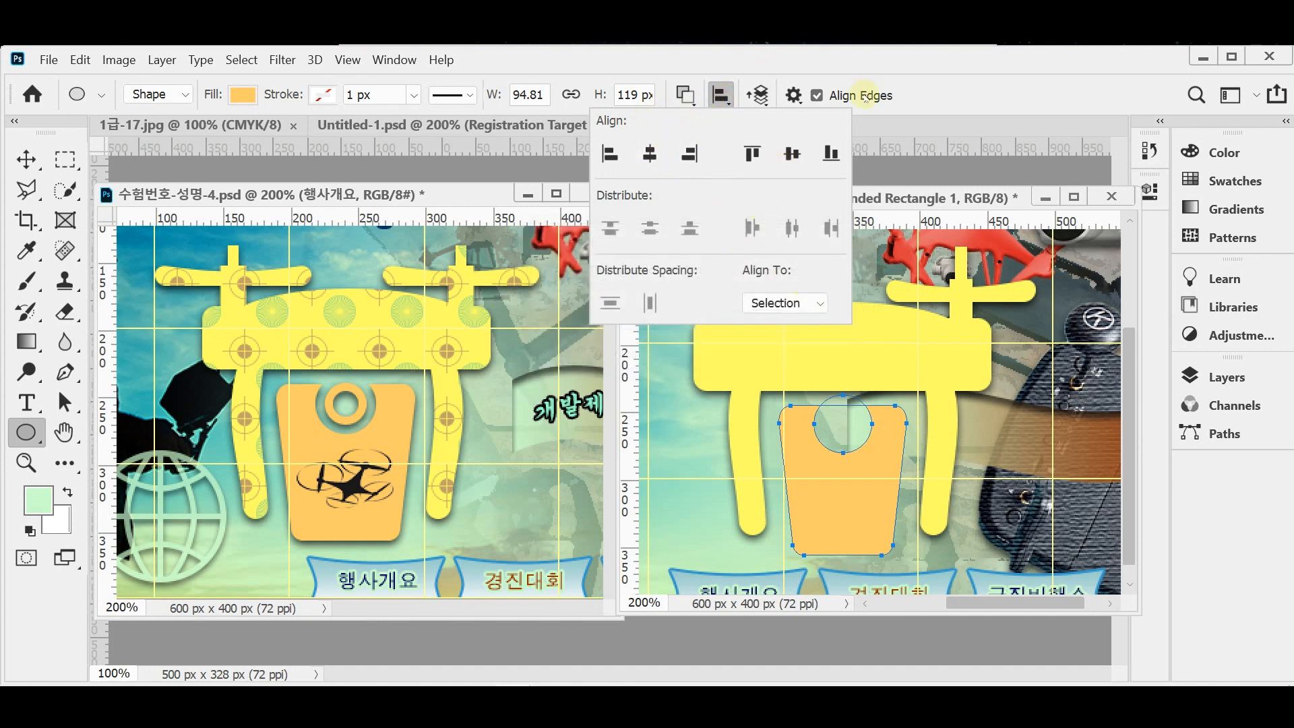
pyautogui.click(901, 72)
pyautogui.press('Return')
pyautogui.press('Return')
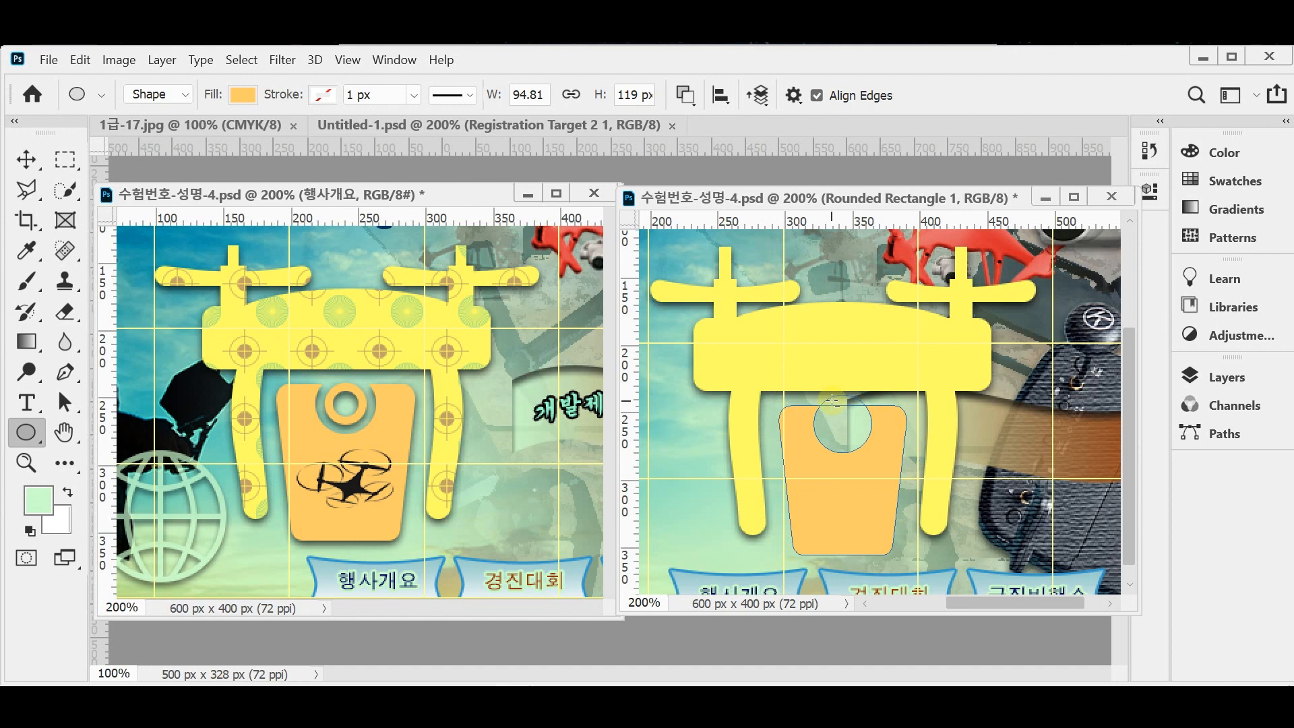
# Add a circle about 31 px in diameter inside the cutout, using an ellipse set to Combine Shapes
pyautogui.click(685, 95)
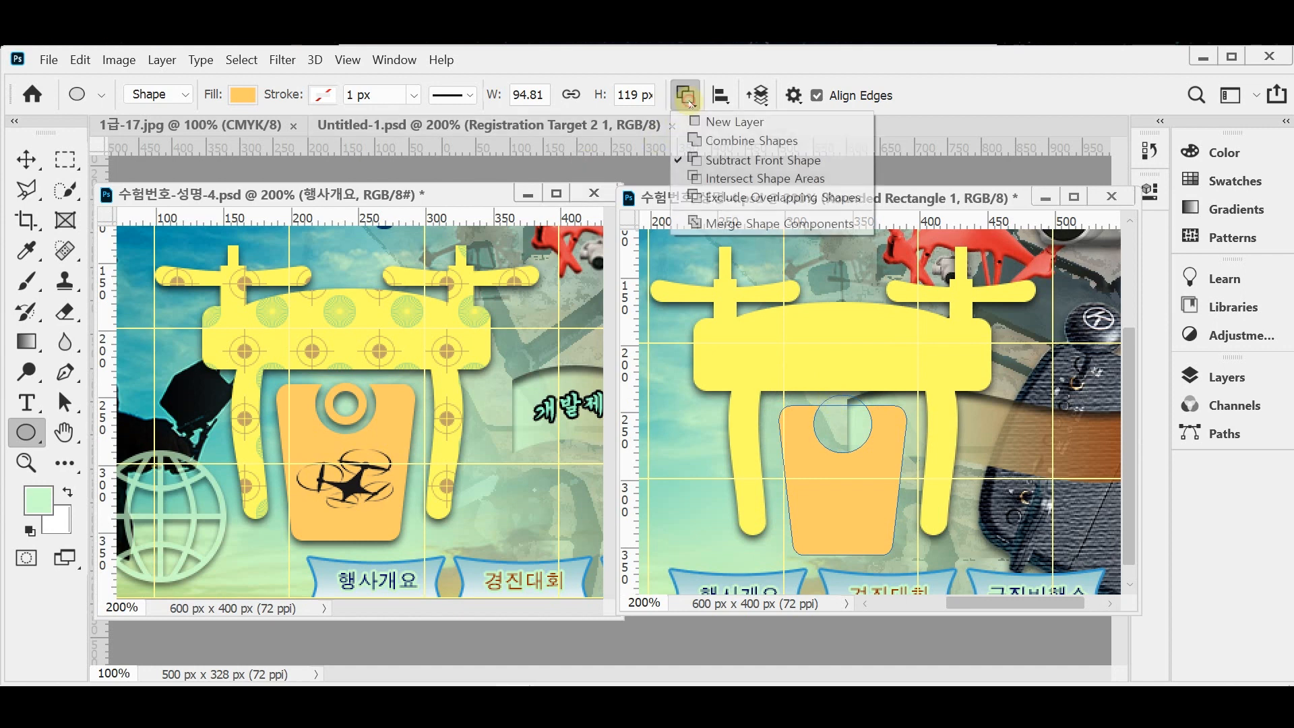
pyautogui.click(730, 142)
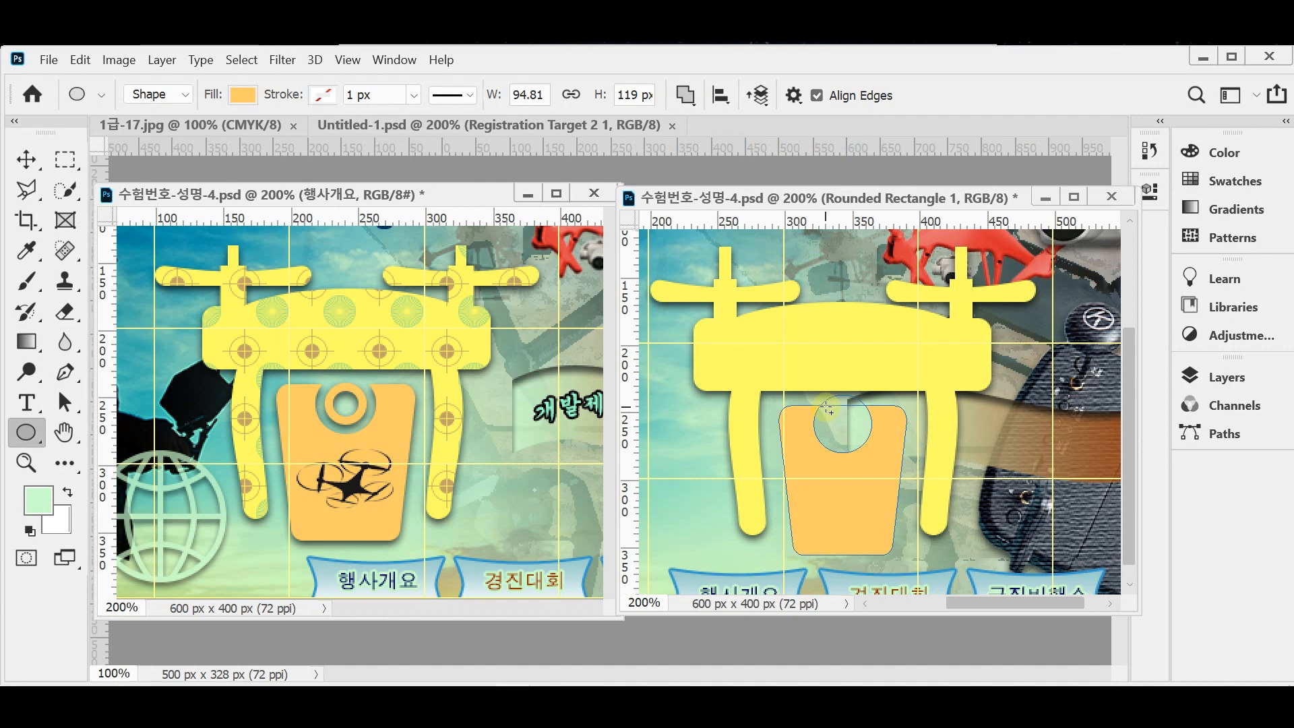
pyautogui.moveTo(824, 405); pyautogui.dragTo(866, 445)
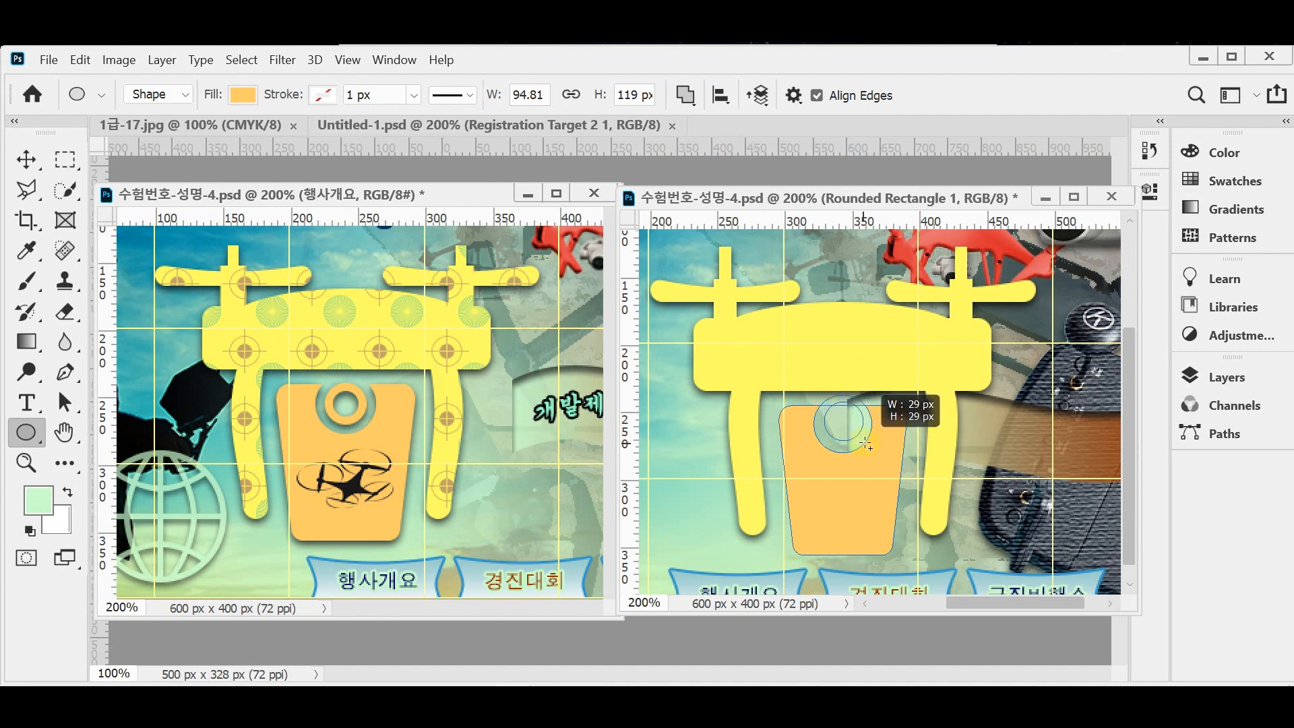
pyautogui.moveTo(866, 446); pyautogui.dragTo(866, 446)
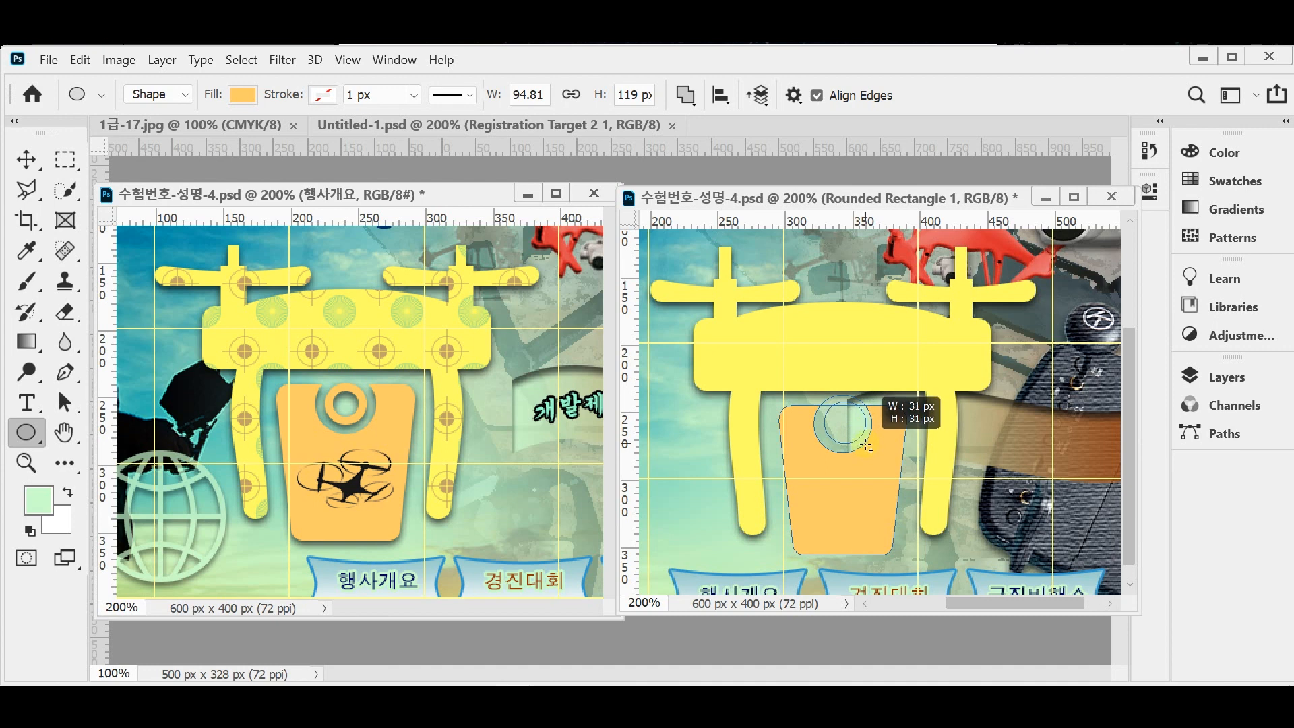
pyautogui.click(1151, 193)
pyautogui.click(1150, 193)
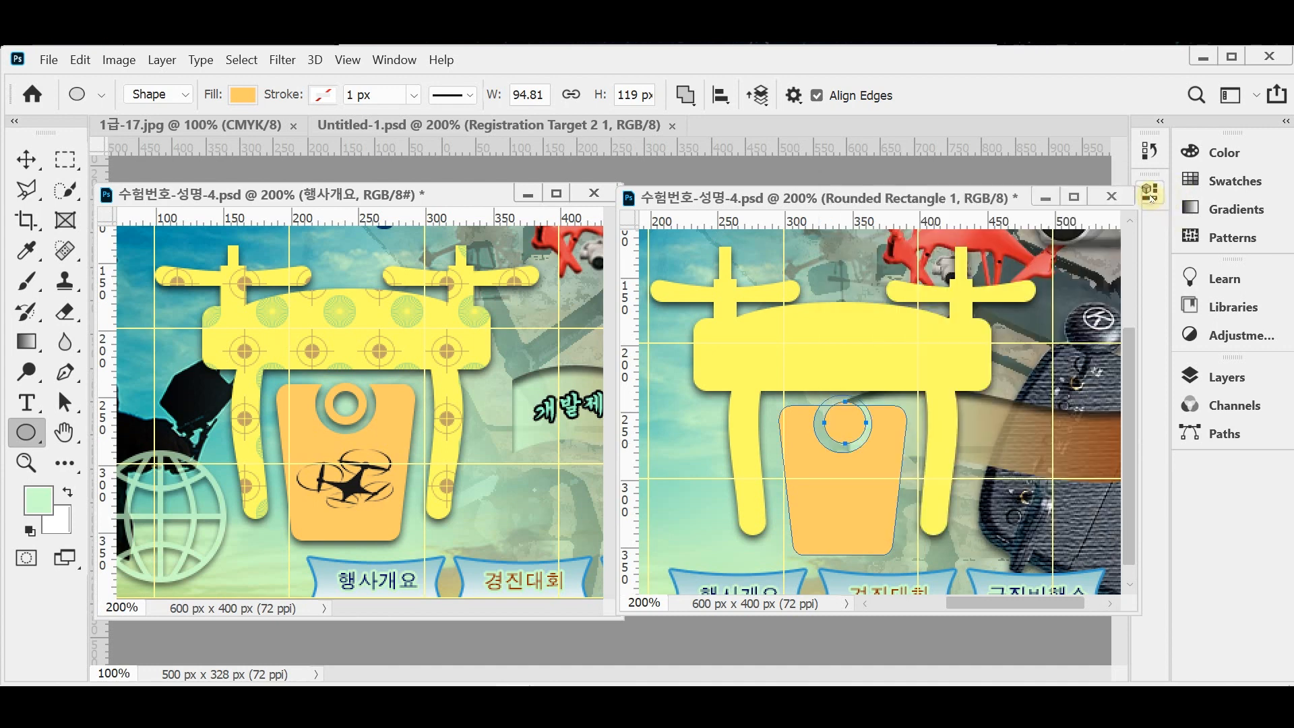
# Add a smaller circle centered inside the orange circle and set it to Subtract Front Shape to form a ring
pyautogui.scroll(1, 880, 489)
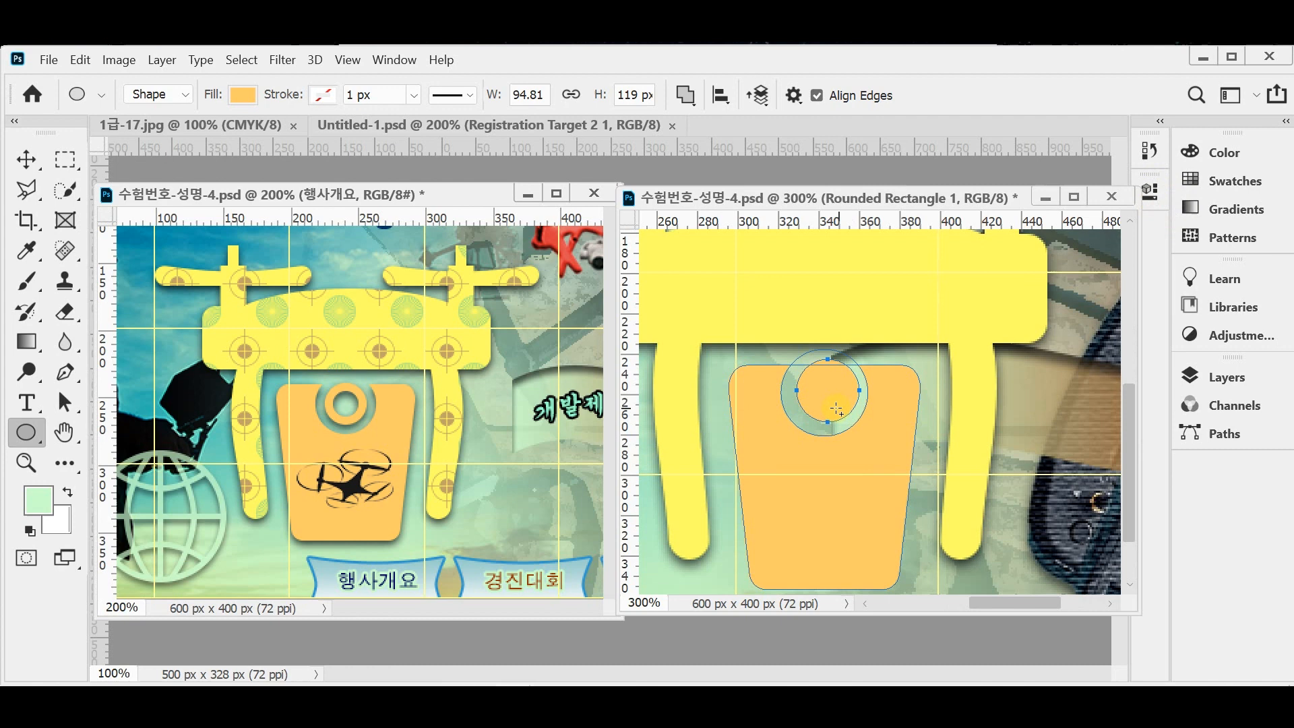
pyautogui.press('Return')
pyautogui.press('Return')
pyautogui.moveTo(814, 377); pyautogui.dragTo(847, 413)
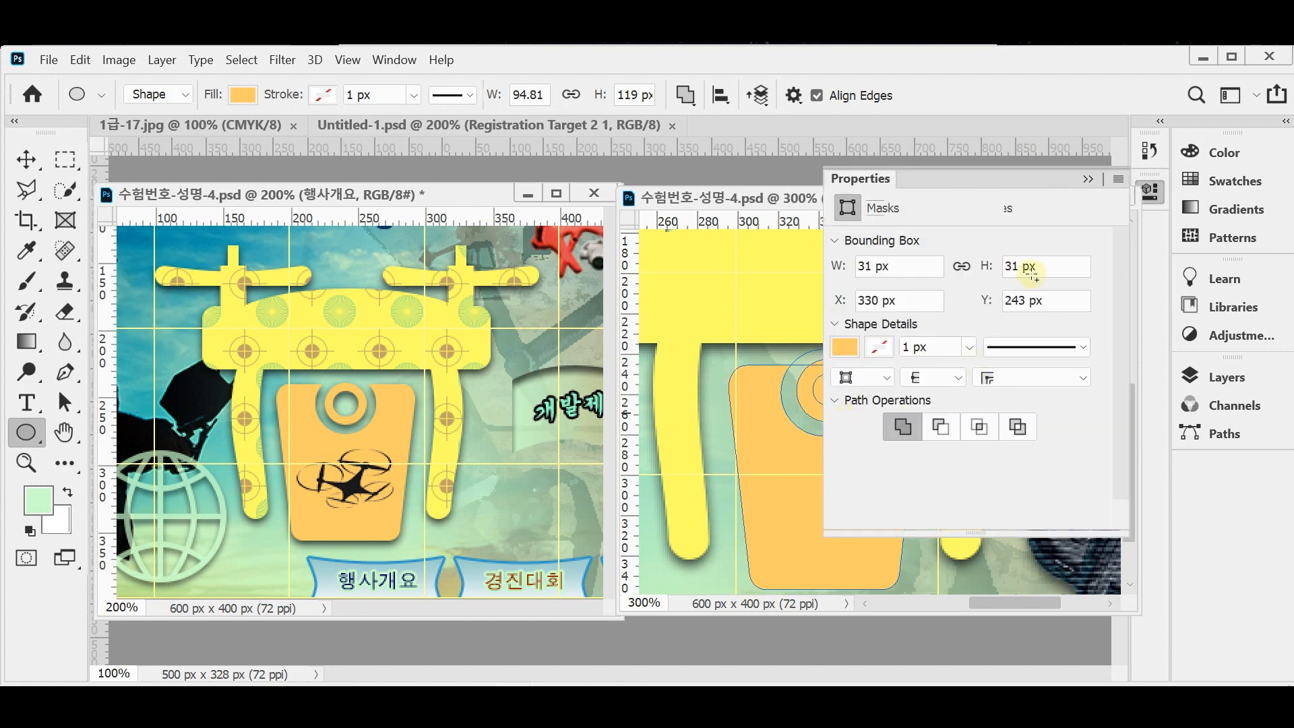
pyautogui.click(1149, 195)
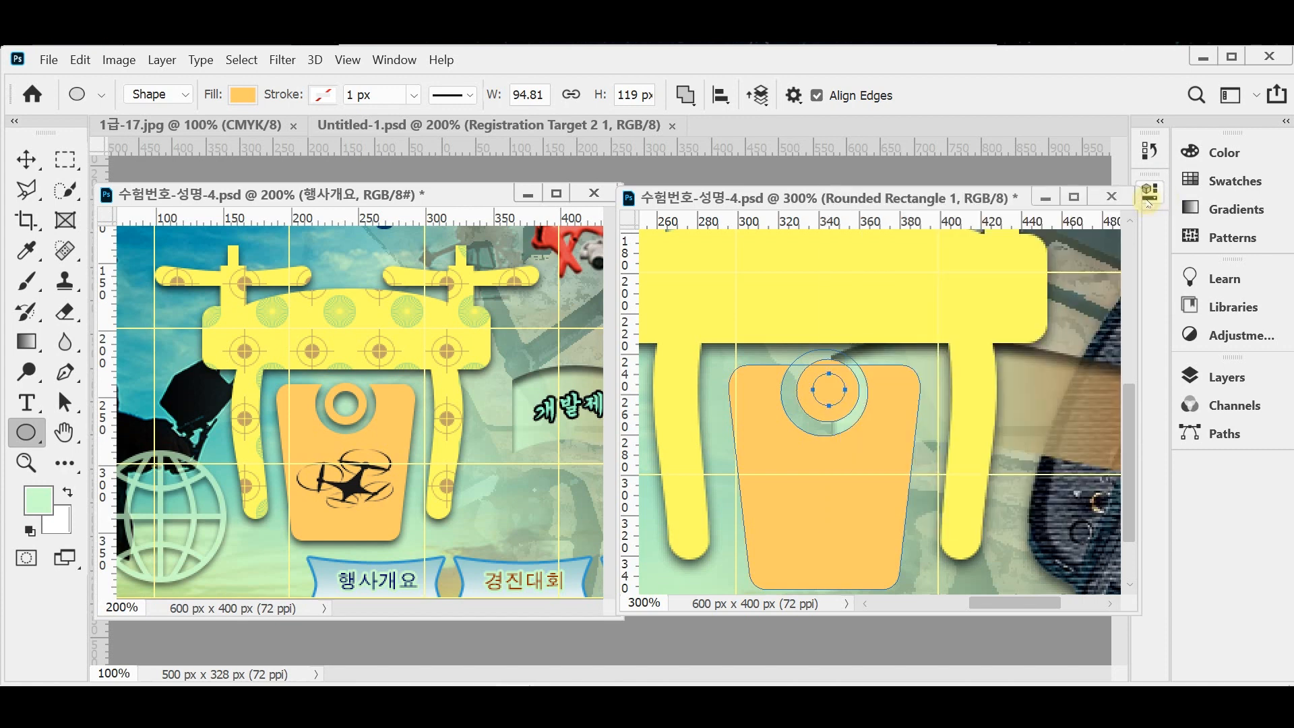
pyautogui.click(683, 96)
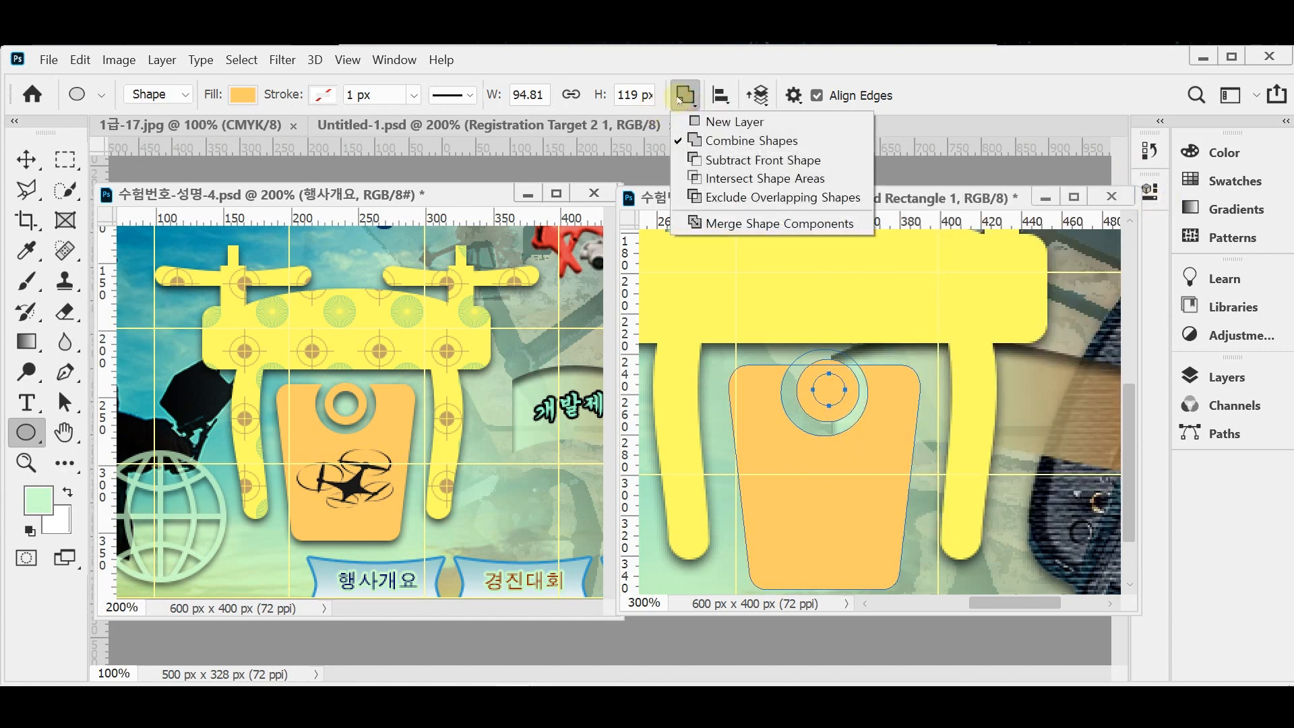
pyautogui.click(706, 164)
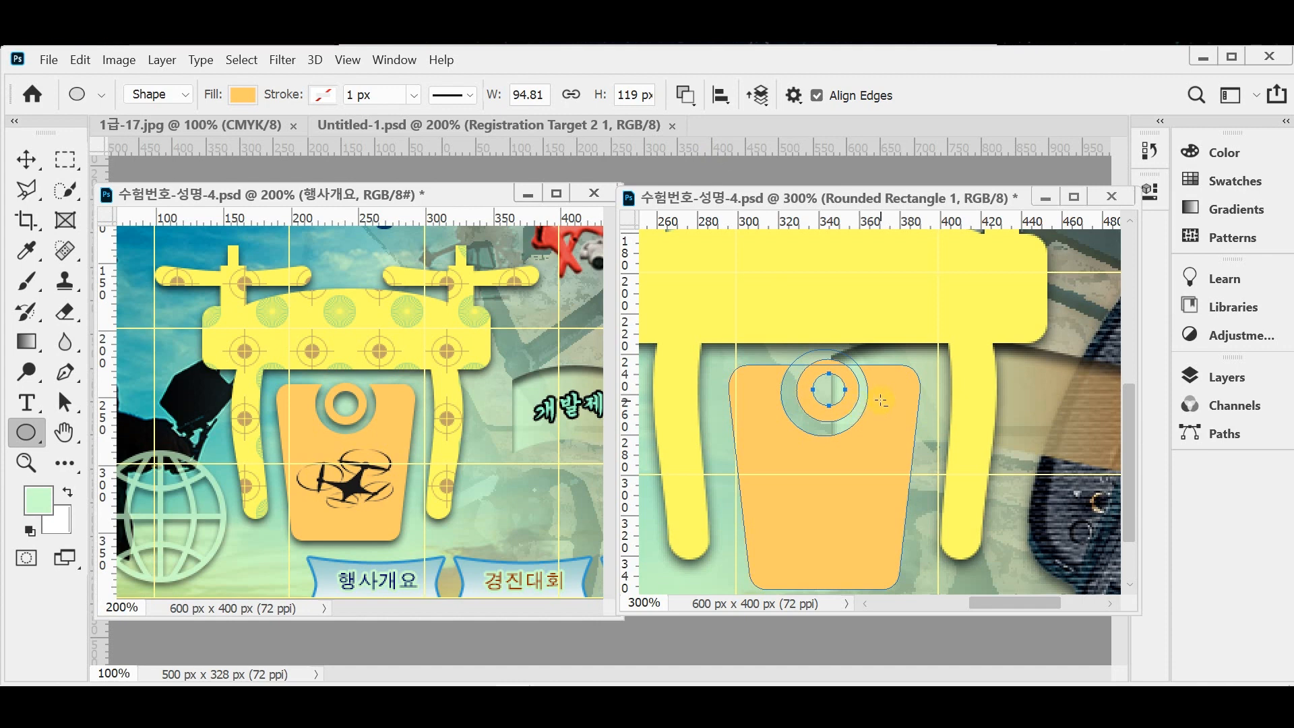
# Select all paths of the orange tag and ring and align them on their horizontal centers
pyautogui.moveTo(925, 354); pyautogui.dragTo(814, 461)
pyautogui.click(720, 95)
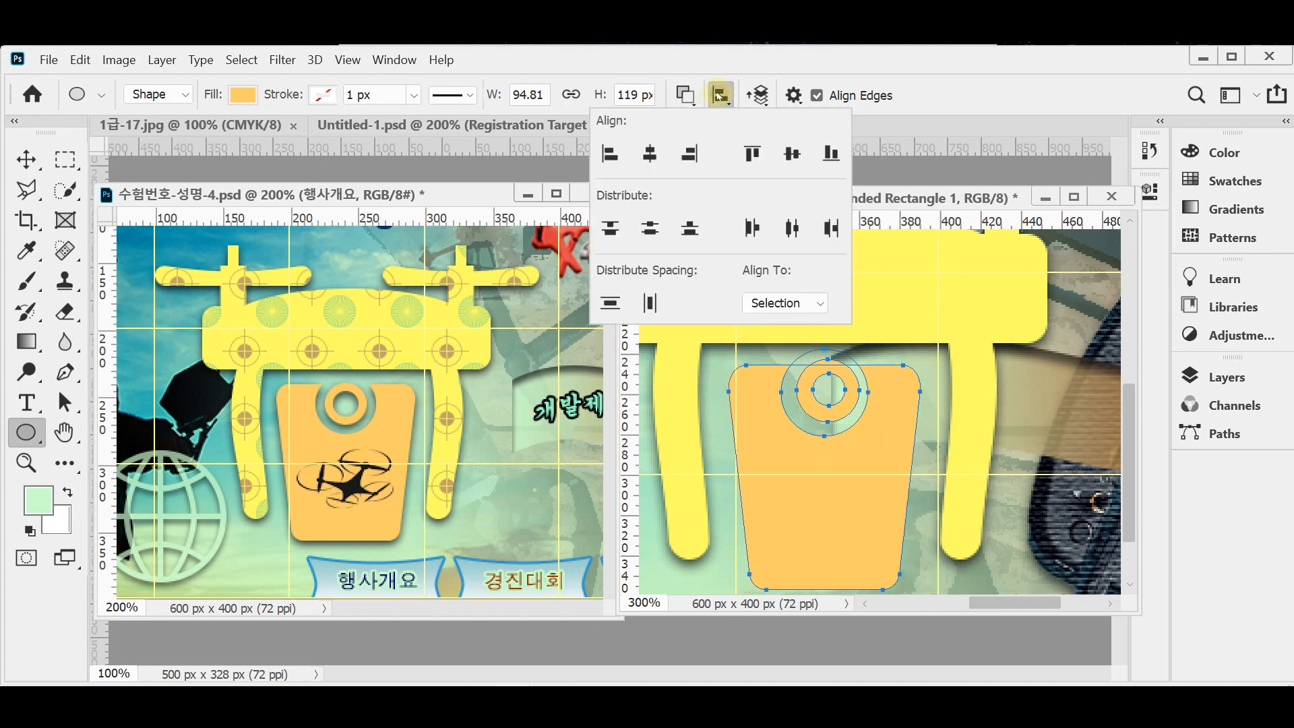
pyautogui.click(648, 159)
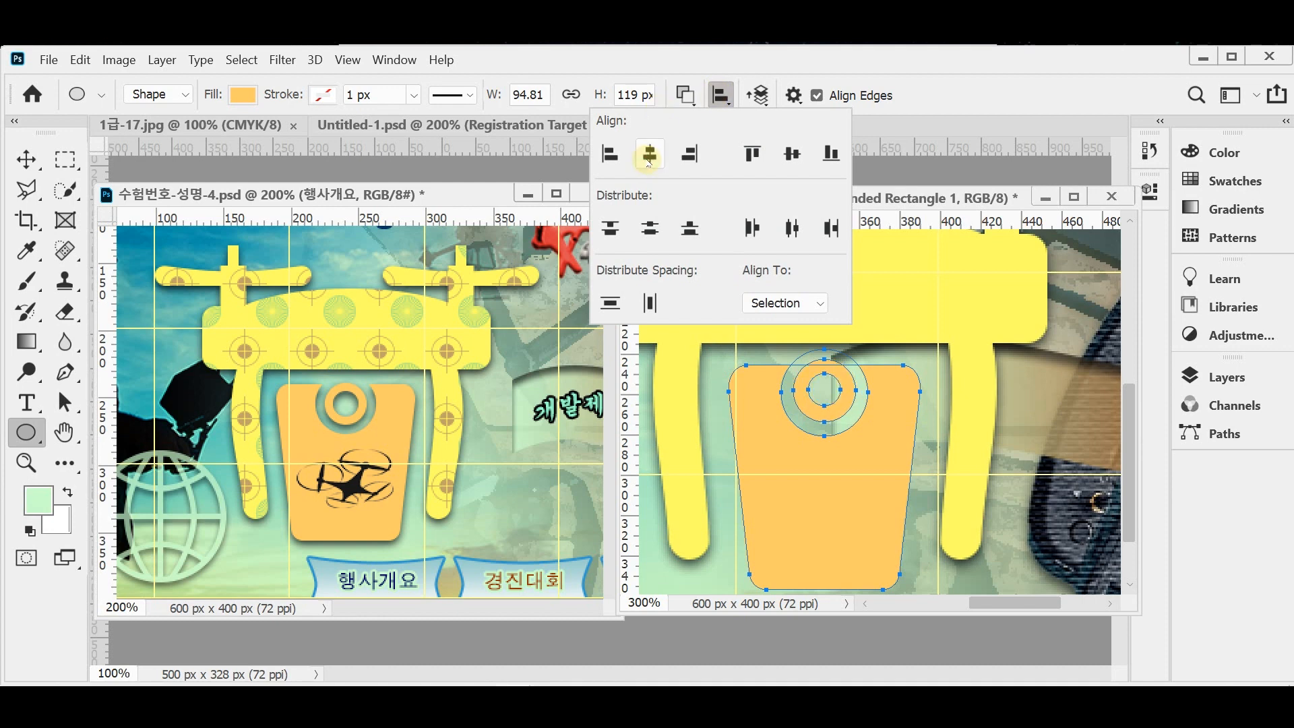
pyautogui.click(936, 73)
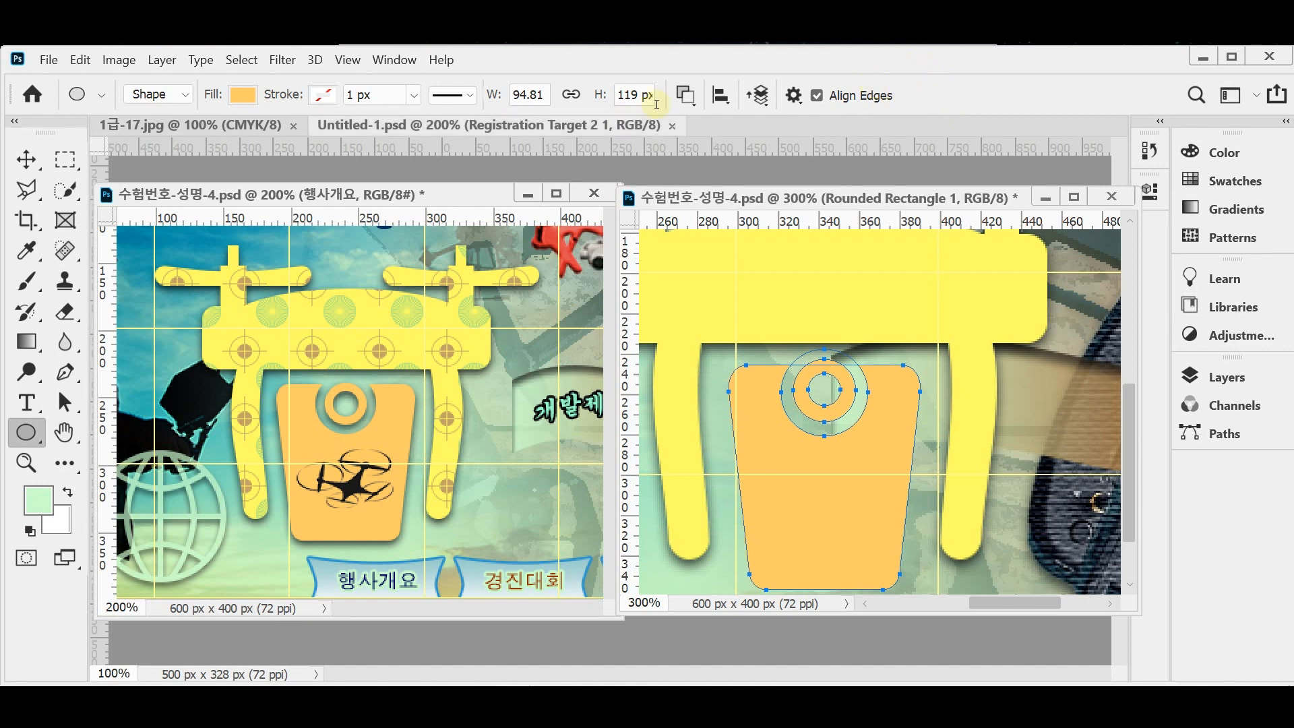
# Merge the tag and ring shape components into one regular path
pyautogui.click(685, 95)
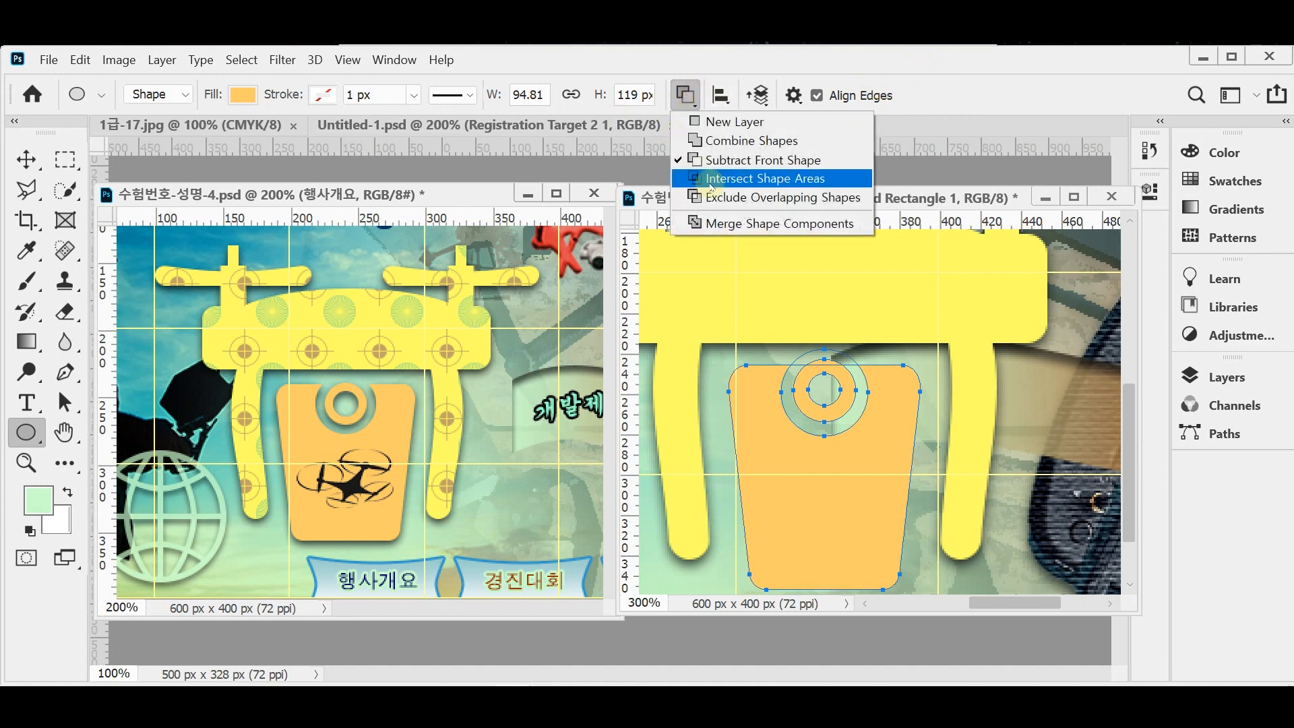
pyautogui.click(711, 224)
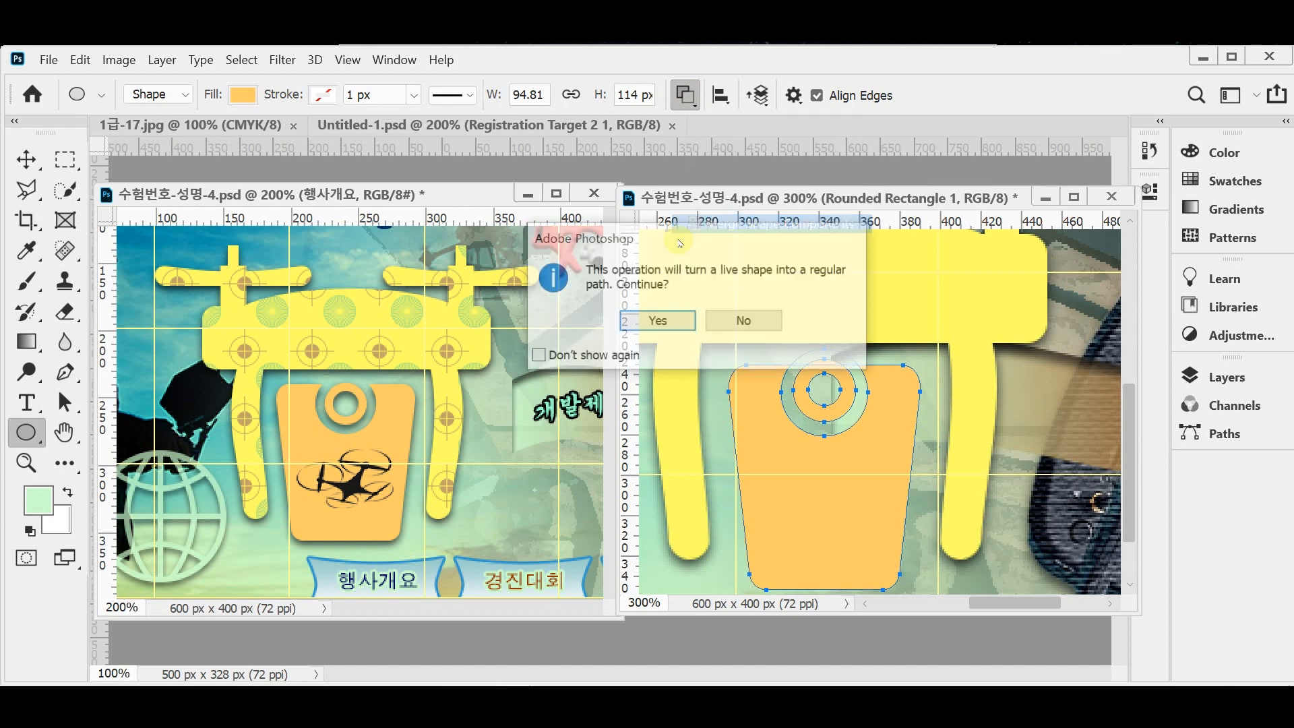
pyautogui.click(659, 322)
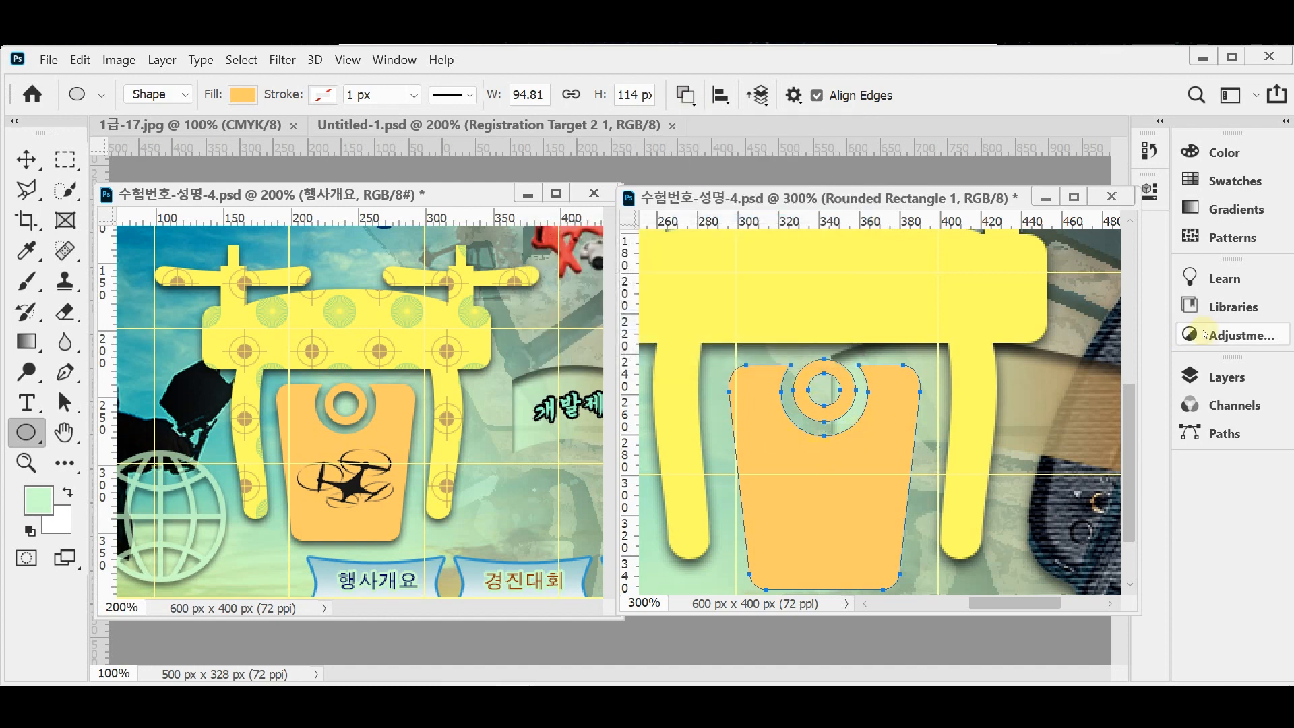
# Apply a Multiply drop shadow to the orange tag with 75% opacity, 90° angle, 3 px distance and 7 px size
pyautogui.click(1206, 377)
pyautogui.click(951, 615)
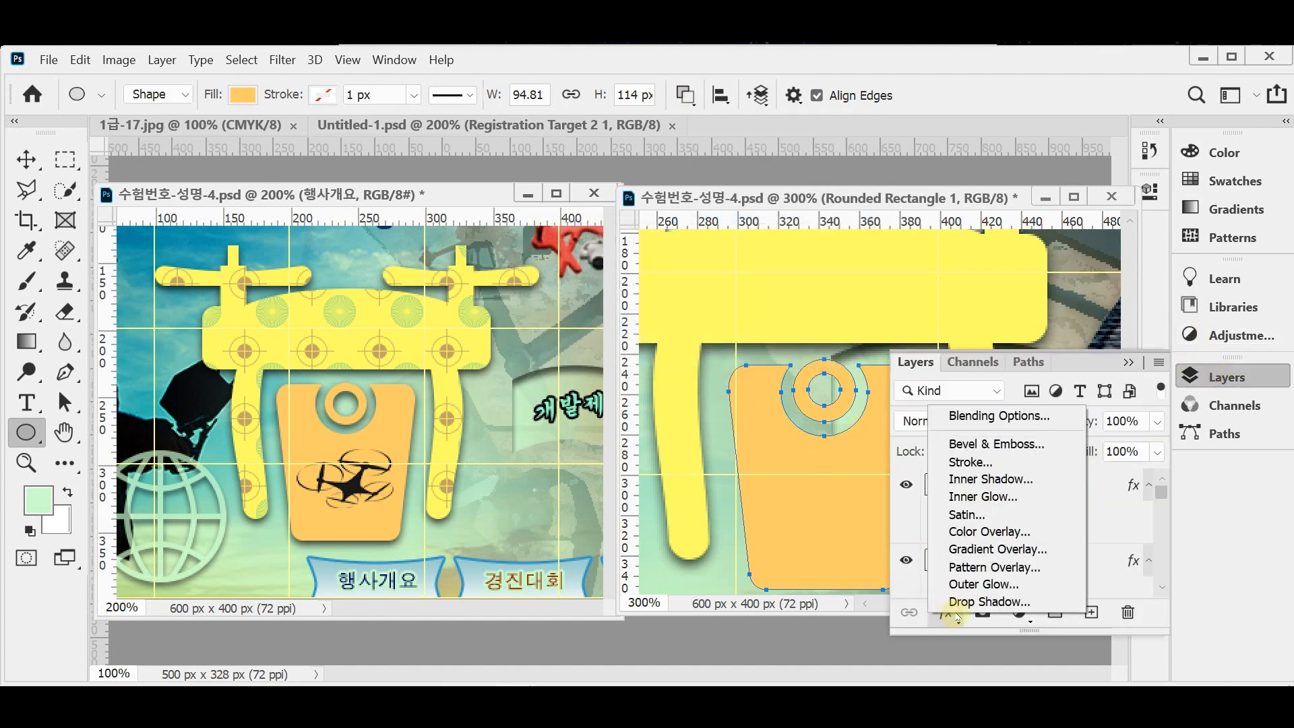
pyautogui.click(956, 602)
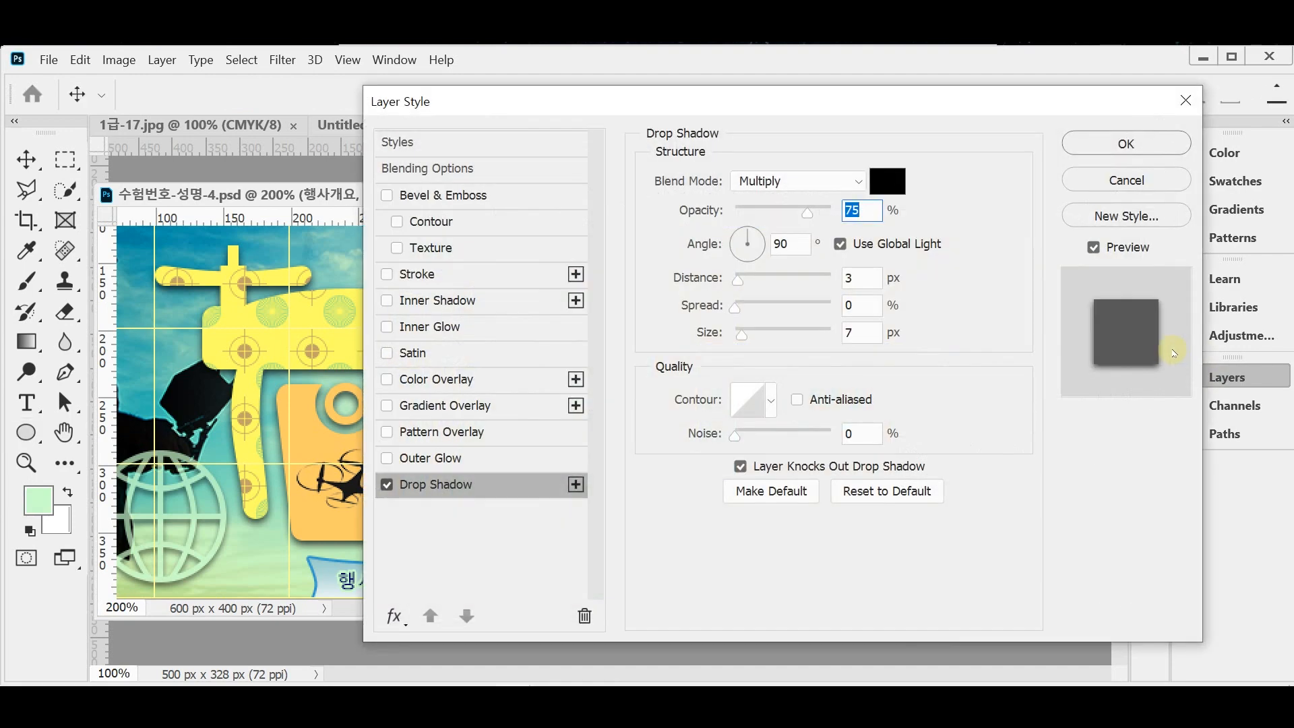
pyautogui.press('Return')
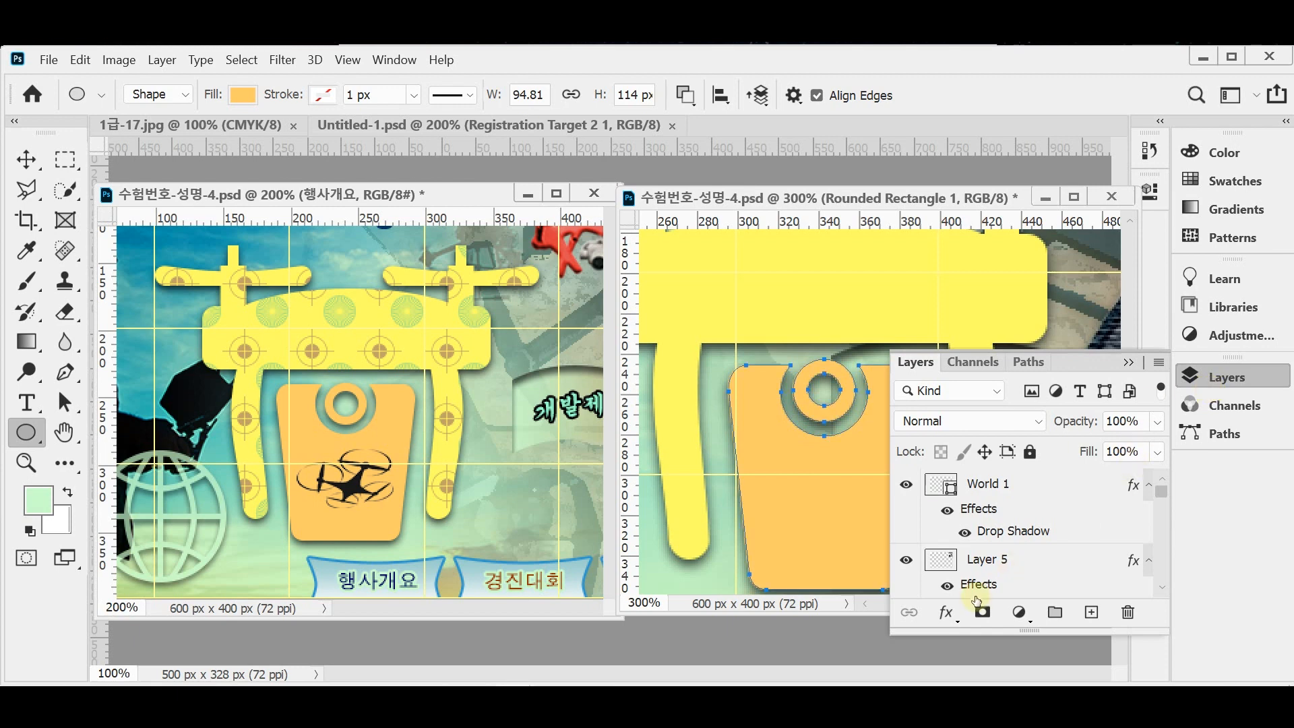
# Copy the layer name "path 1" from the yellow drone shape's layer
pyautogui.scroll(-3, 1024, 539)
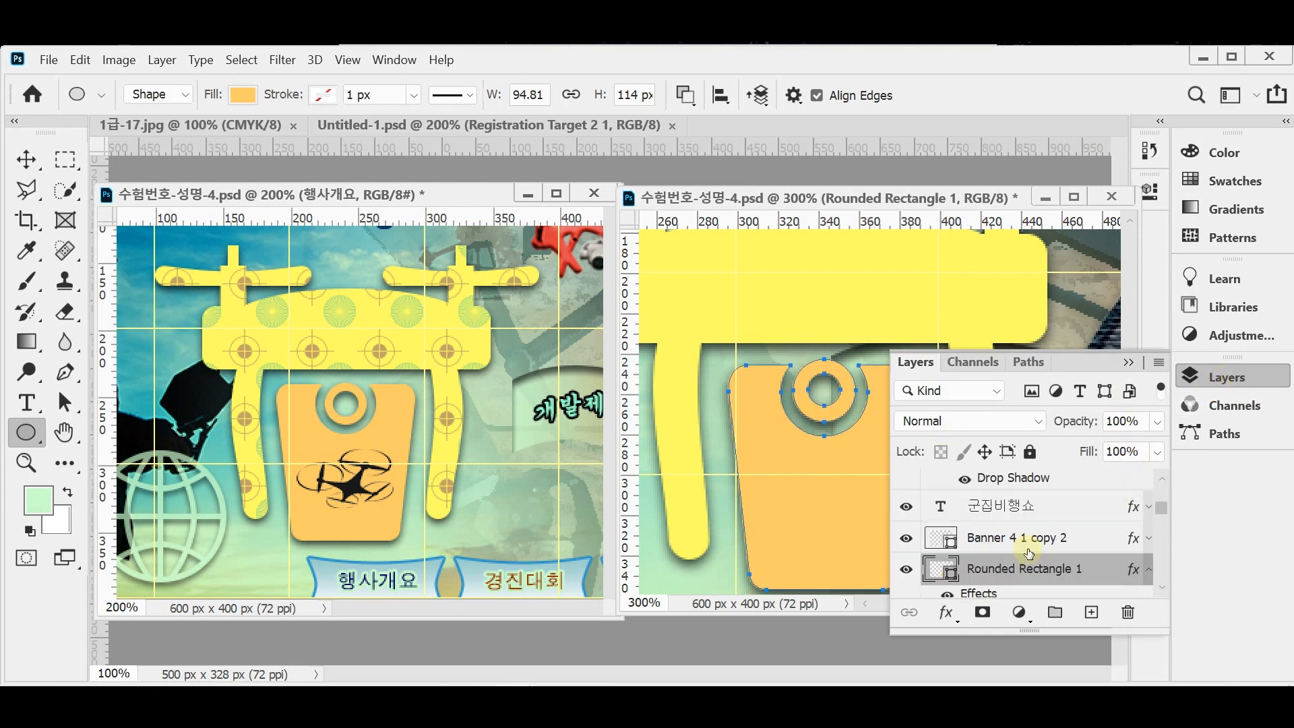
pyautogui.scroll(-2, 1029, 553)
pyautogui.click(980, 571)
pyautogui.scroll(-1, 993, 575)
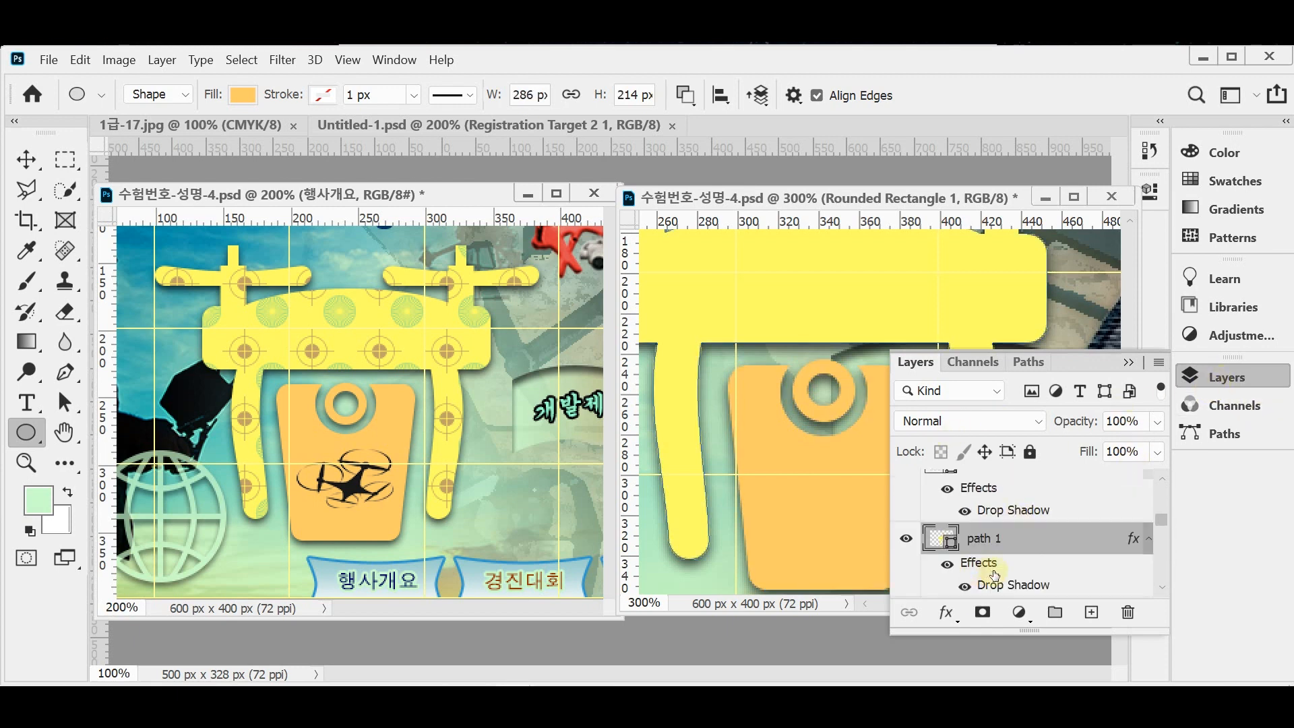
pyautogui.doubleClick(1004, 539)
pyautogui.click(1126, 180)
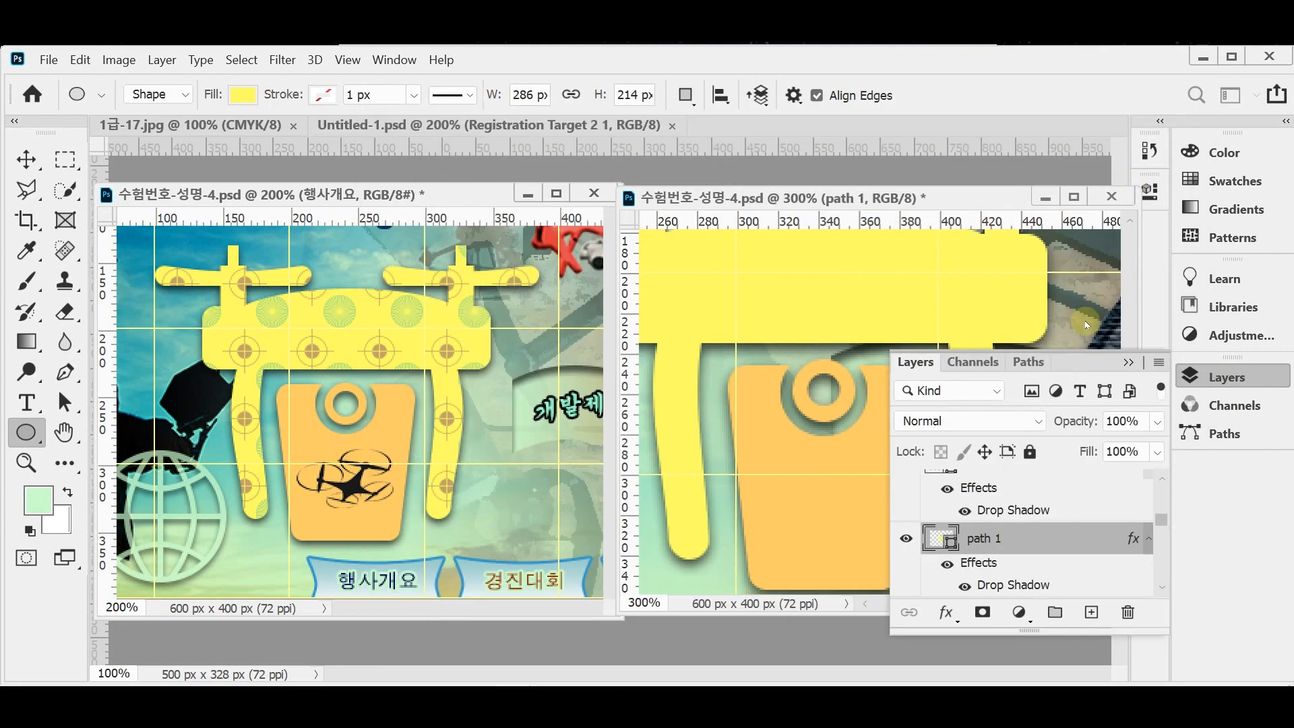
pyautogui.doubleClick(985, 538)
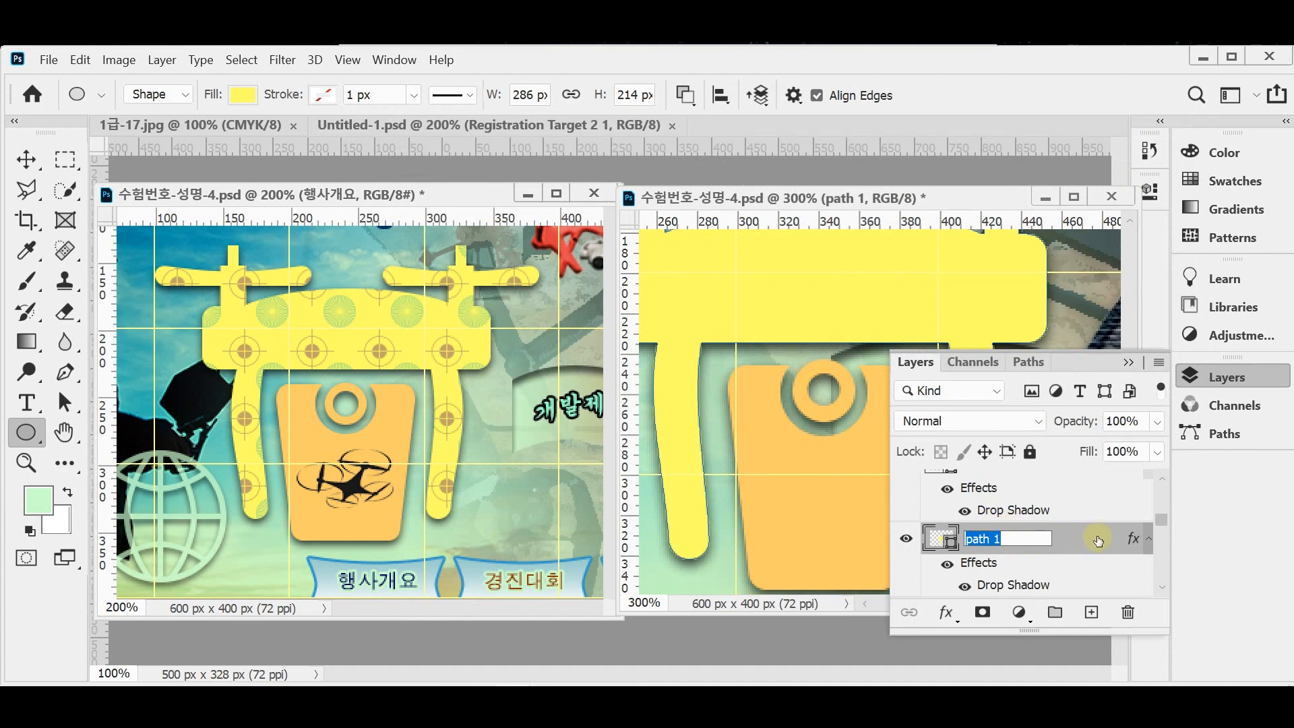
pyautogui.click(1168, 478)
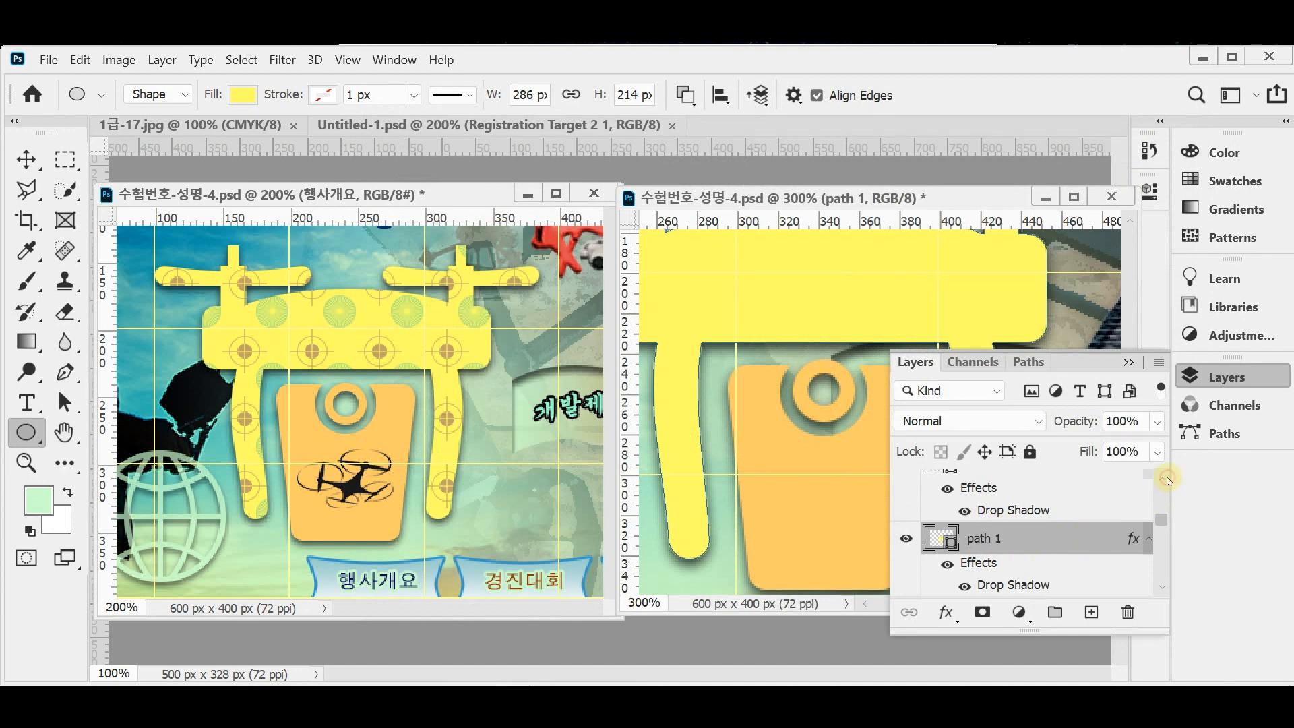
# Rename the orange tag's Rounded Rectangle 1 layer as "path 2"
pyautogui.scroll(2, 1033, 498)
pyautogui.scroll(-1, 1034, 505)
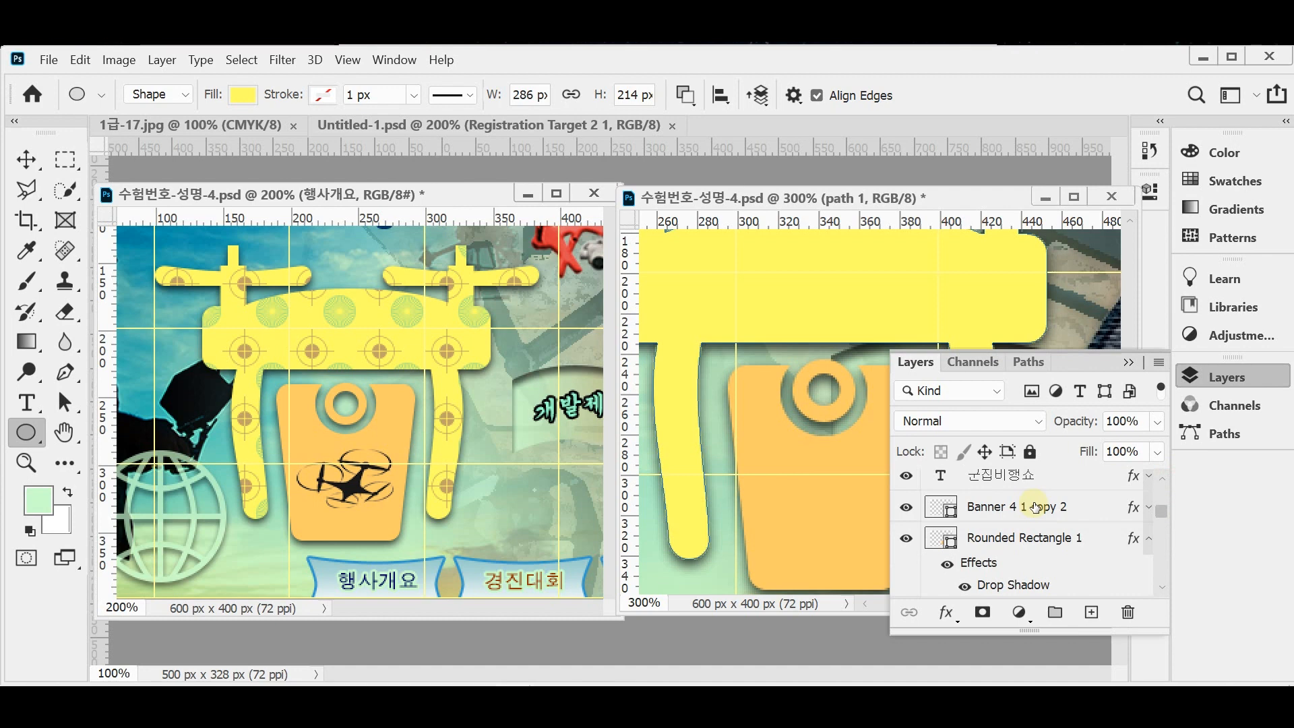
pyautogui.click(906, 540)
pyautogui.click(905, 540)
pyautogui.click(1005, 537)
pyautogui.doubleClick(1004, 537)
pyautogui.write('path 1')
pyautogui.press('BackSpace')
pyautogui.write('2')
pyautogui.press('Return')
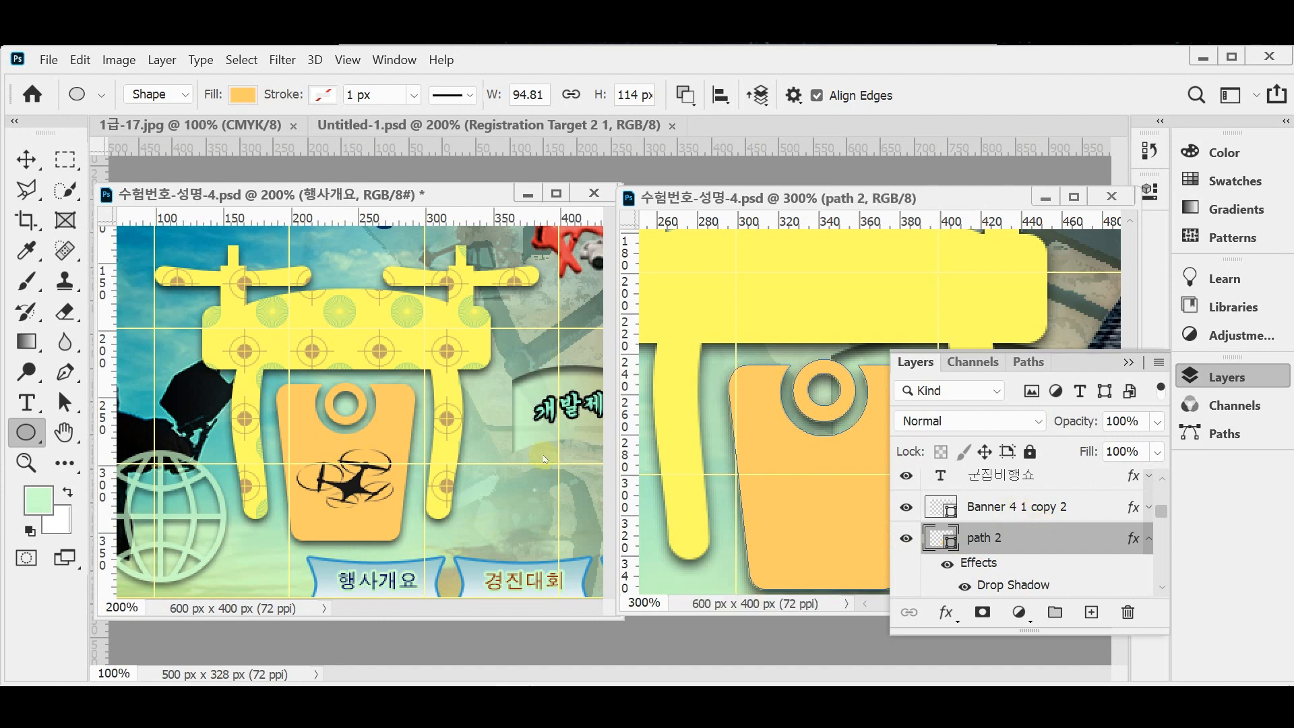
pyautogui.click(1225, 377)
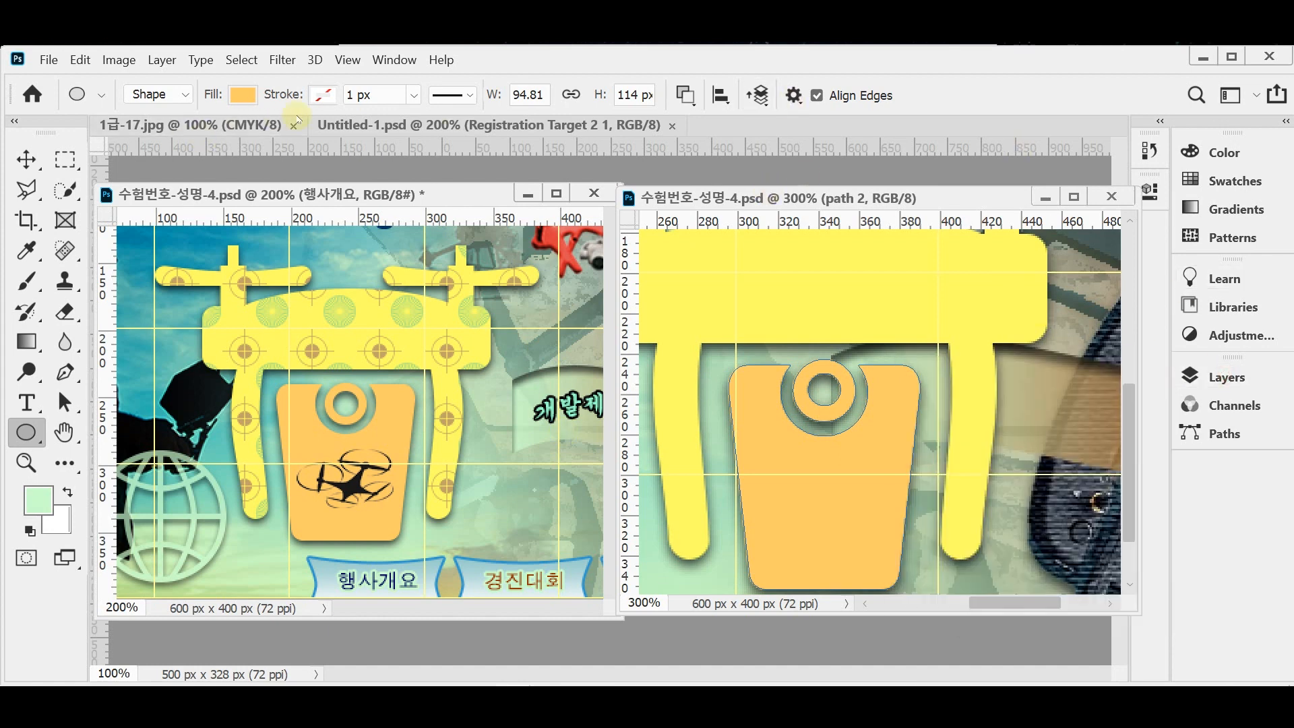
# Float the drone silhouette image 1급-17.jpg in its own enlarged window and inspect the thin propeller rings up close
pyautogui.moveTo(248, 126); pyautogui.dragTo(398, 267)
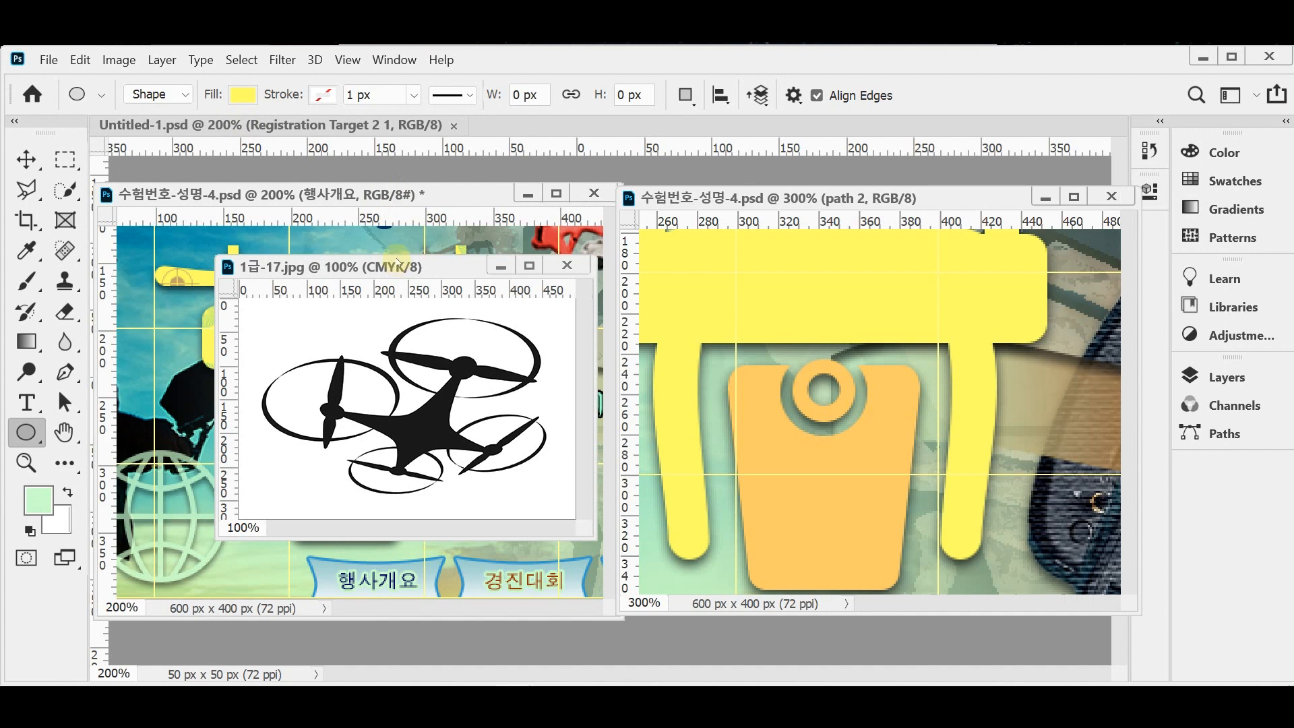
pyautogui.moveTo(595, 537); pyautogui.dragTo(704, 592)
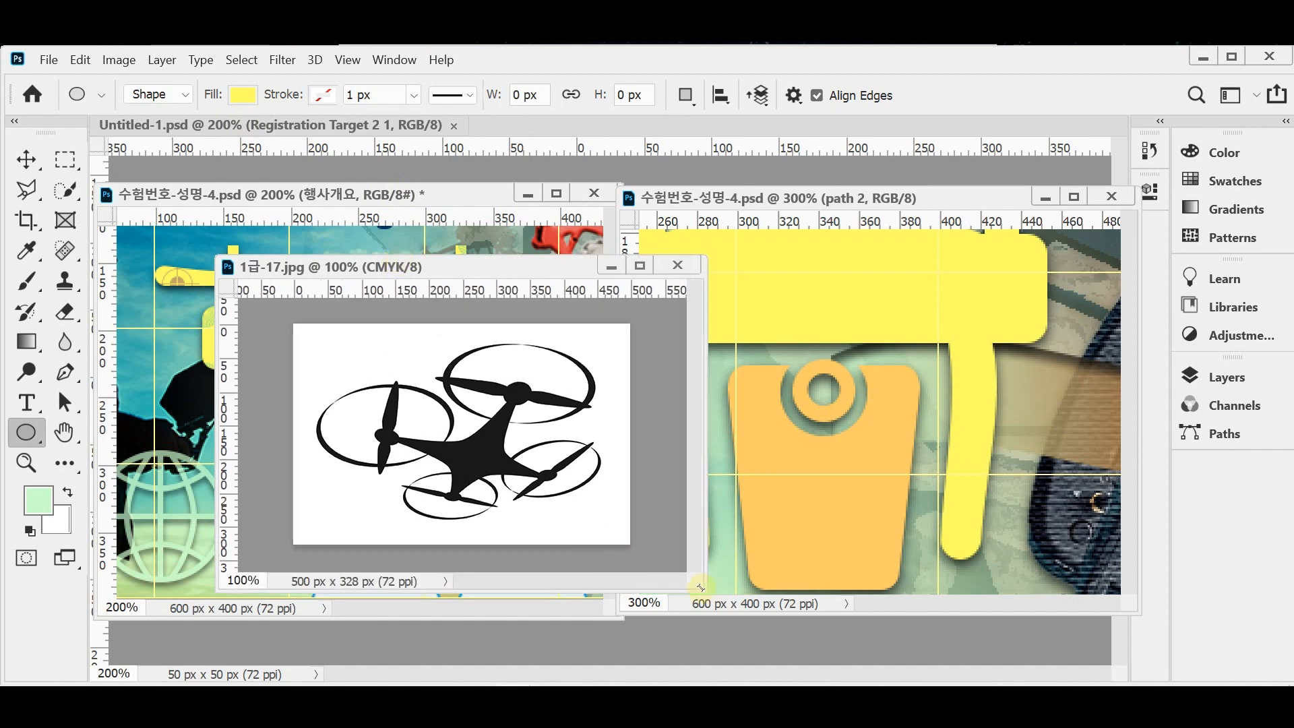
pyautogui.scroll(2, 598, 469)
pyautogui.moveTo(508, 255); pyautogui.dragTo(509, 160)
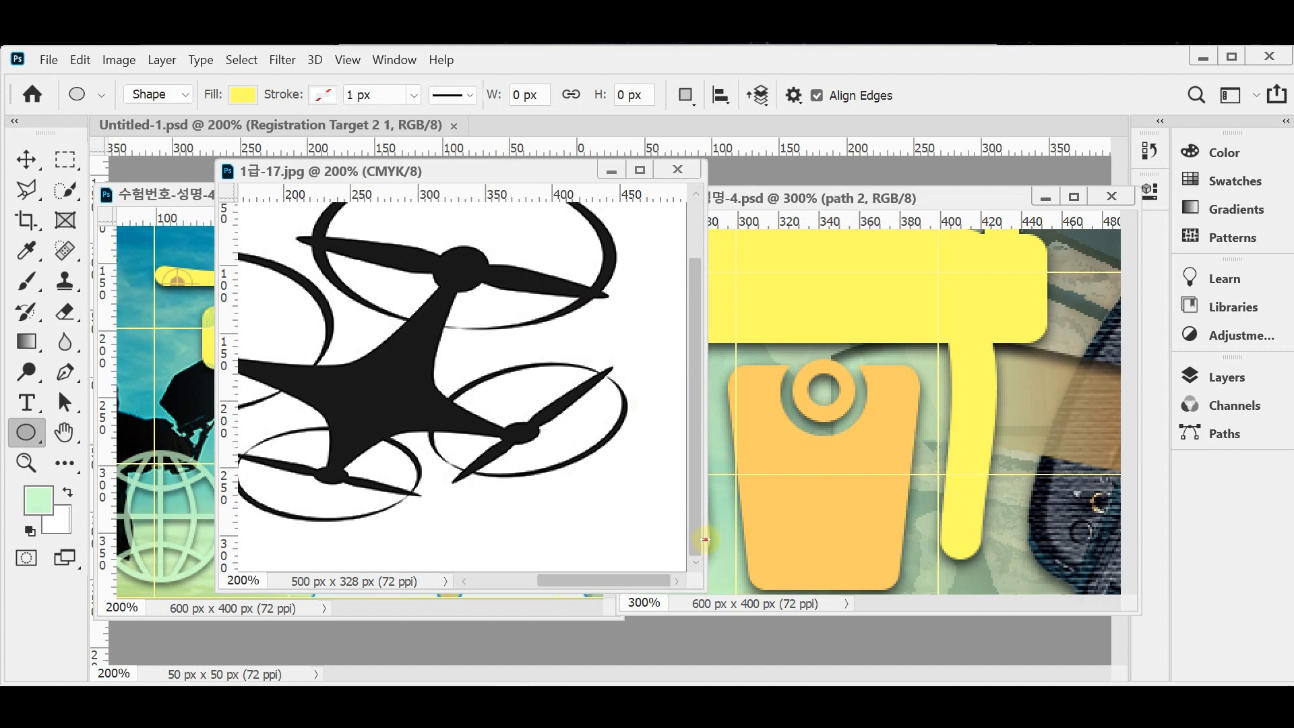
pyautogui.moveTo(705, 539); pyautogui.dragTo(820, 537)
pyautogui.moveTo(535, 510); pyautogui.dragTo(639, 530)
pyautogui.keyDown('ctrl'); pyautogui.click(652, 519); pyautogui.keyUp('ctrl')
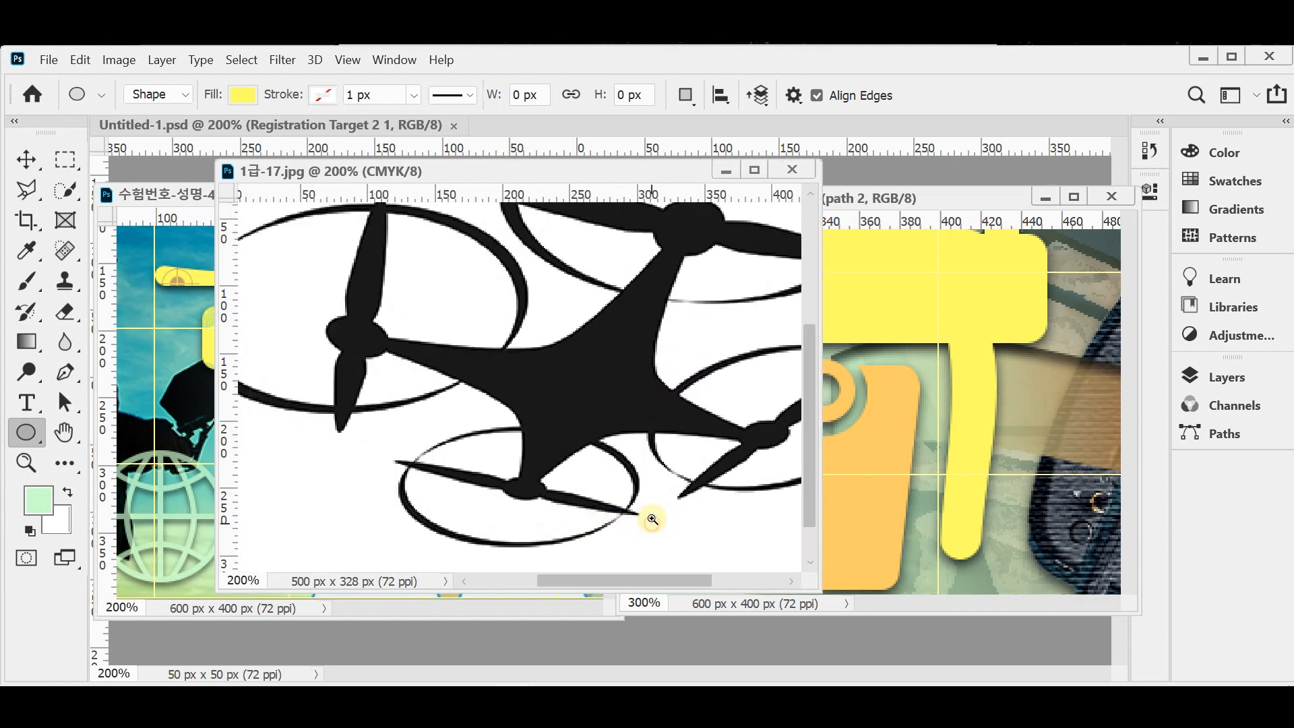
pyautogui.keyDown('ctrl'); pyautogui.click(645, 515); pyautogui.keyUp('ctrl')
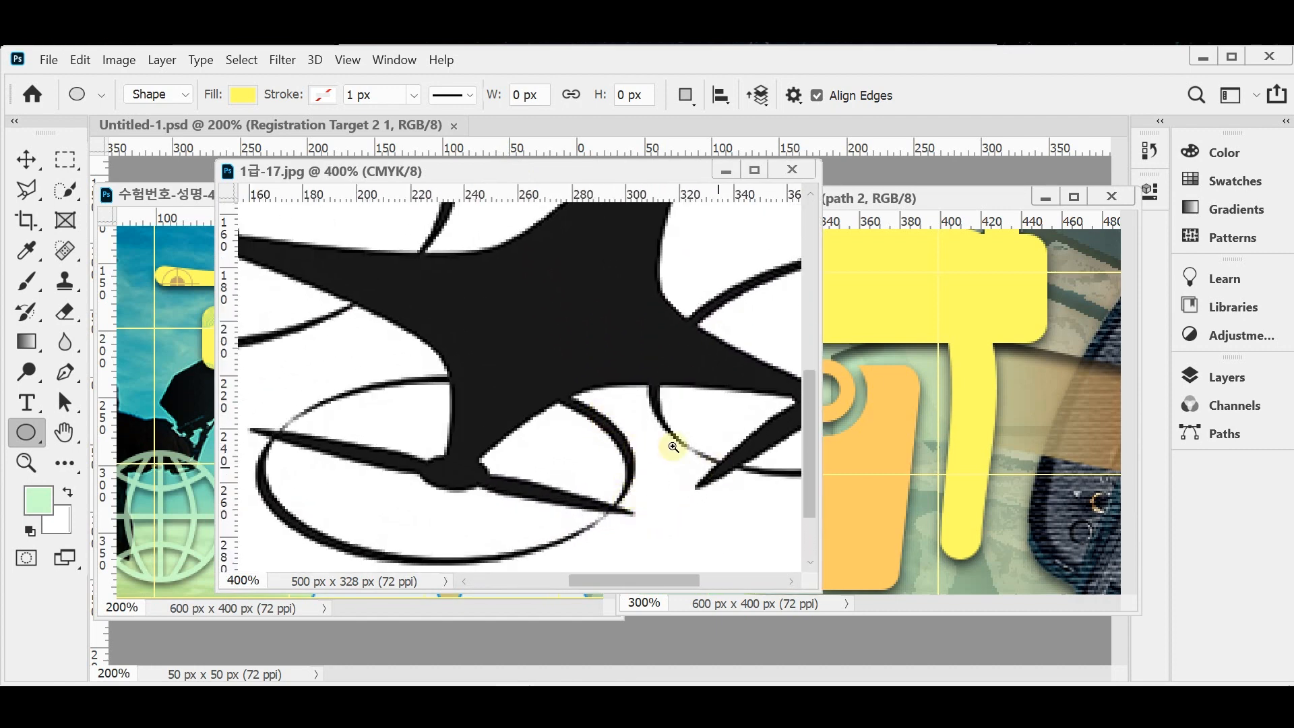
pyautogui.keyDown('ctrl'); pyautogui.keyDown('alt'); pyautogui.click(647, 461); pyautogui.keyUp('alt'); pyautogui.keyUp('ctrl')
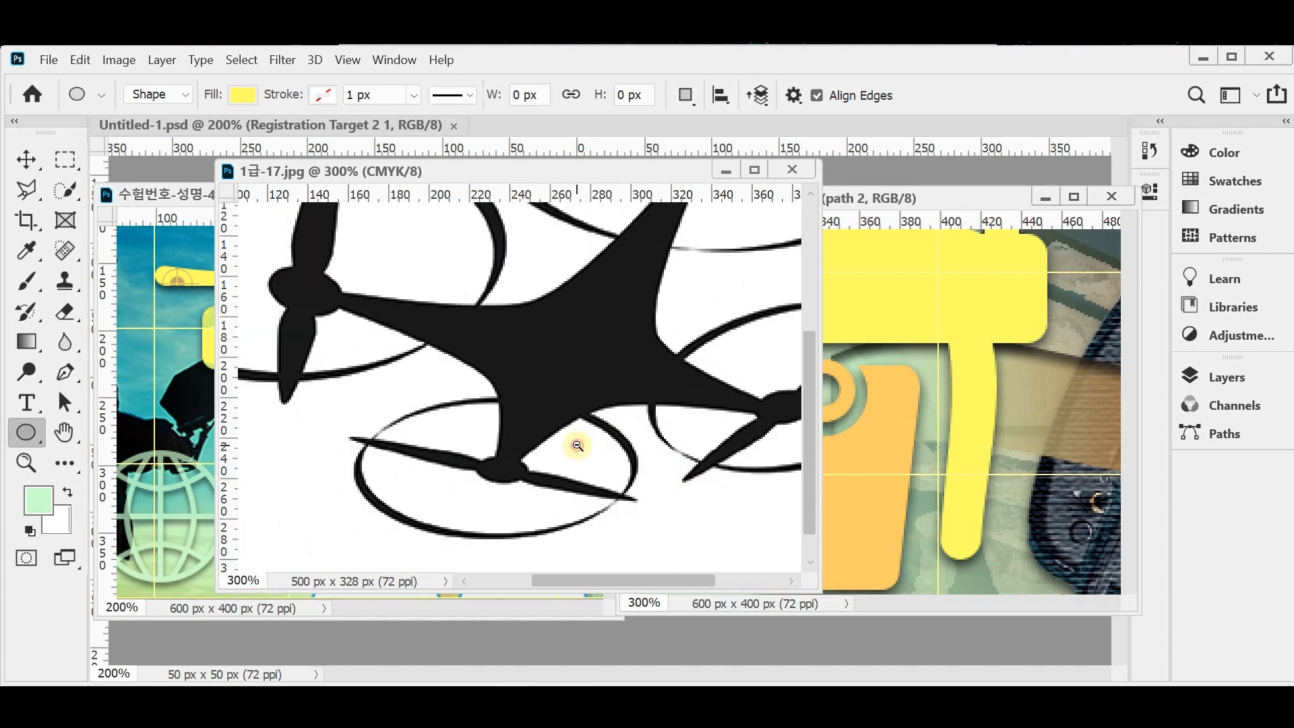
pyautogui.keyDown('ctrl'); pyautogui.keyDown('alt'); pyautogui.click(577, 445); pyautogui.keyUp('alt'); pyautogui.keyUp('ctrl')
pyautogui.keyDown('ctrl'); pyautogui.keyDown('alt'); pyautogui.click(577, 445); pyautogui.keyUp('alt'); pyautogui.keyUp('ctrl')
pyautogui.keyDown('ctrl'); pyautogui.keyDown('alt'); pyautogui.click(577, 442); pyautogui.keyUp('alt'); pyautogui.keyUp('ctrl')
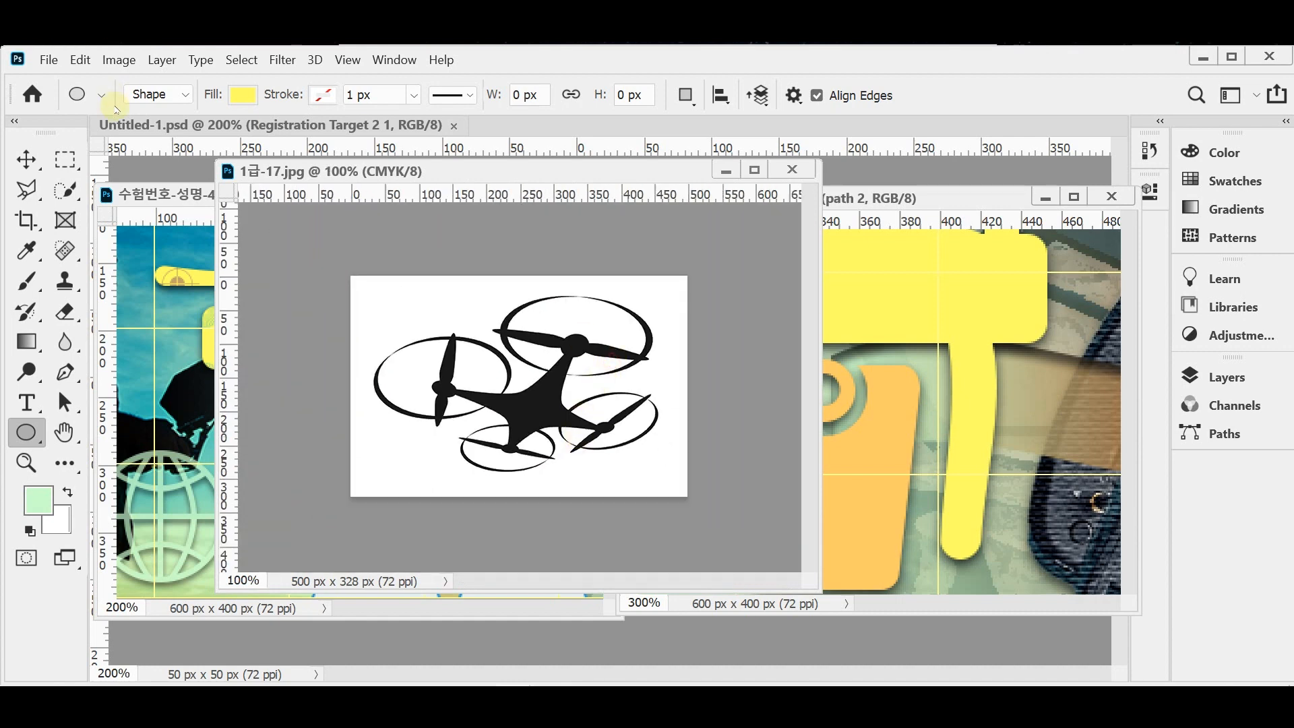
# Try to select the white background around and inside the propeller rings using the Magic Wand at tolerance 10 with Contiguous on
pyautogui.click(58, 183)
pyautogui.click(143, 233)
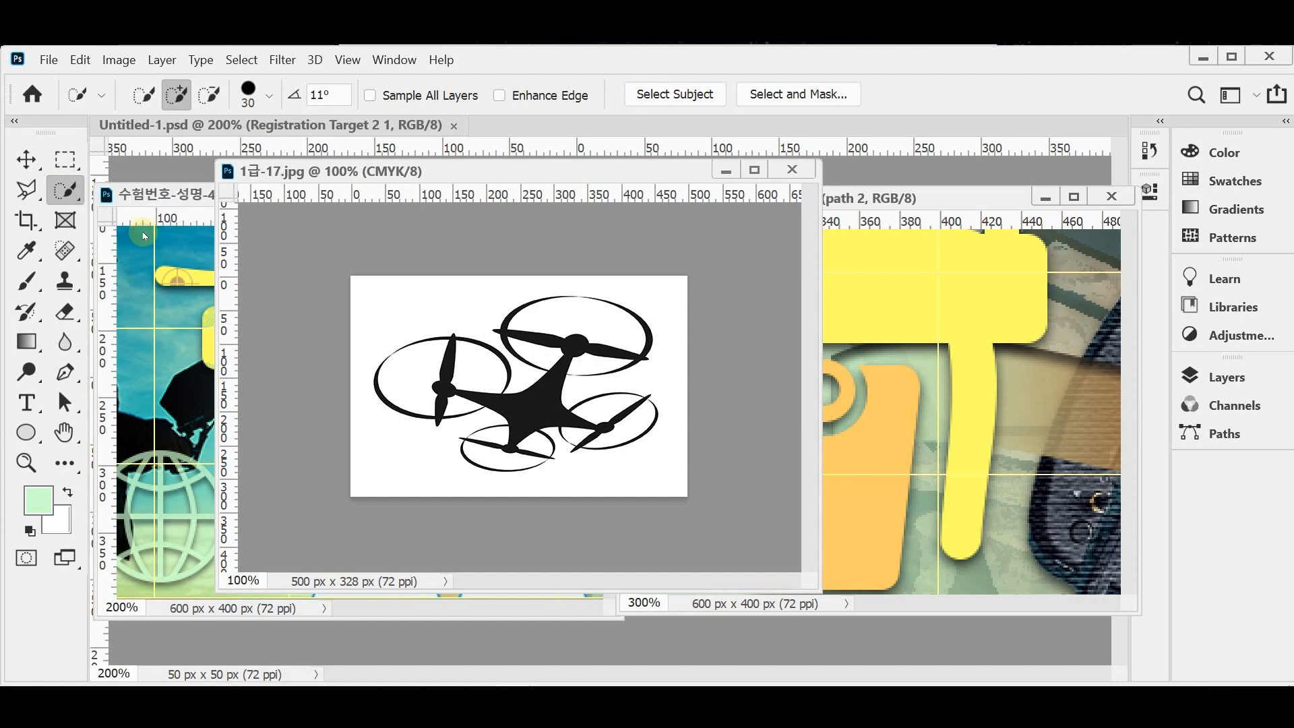
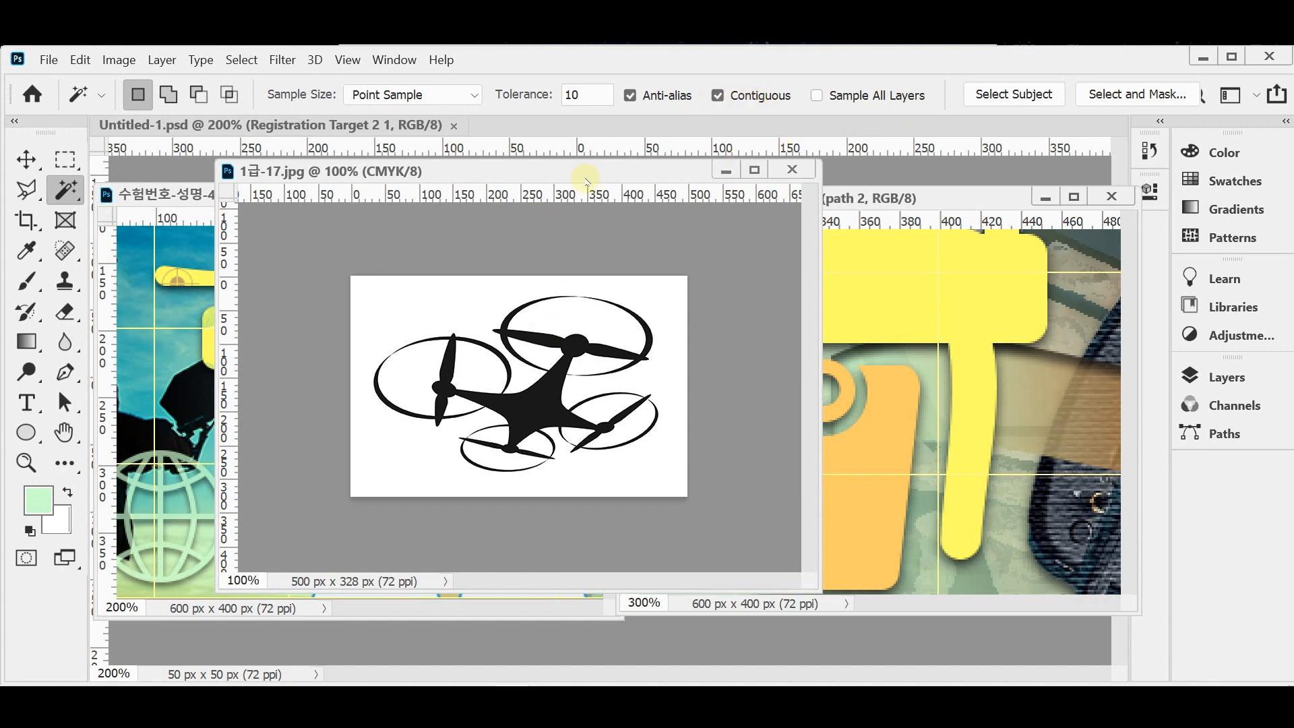
pyautogui.click(450, 305)
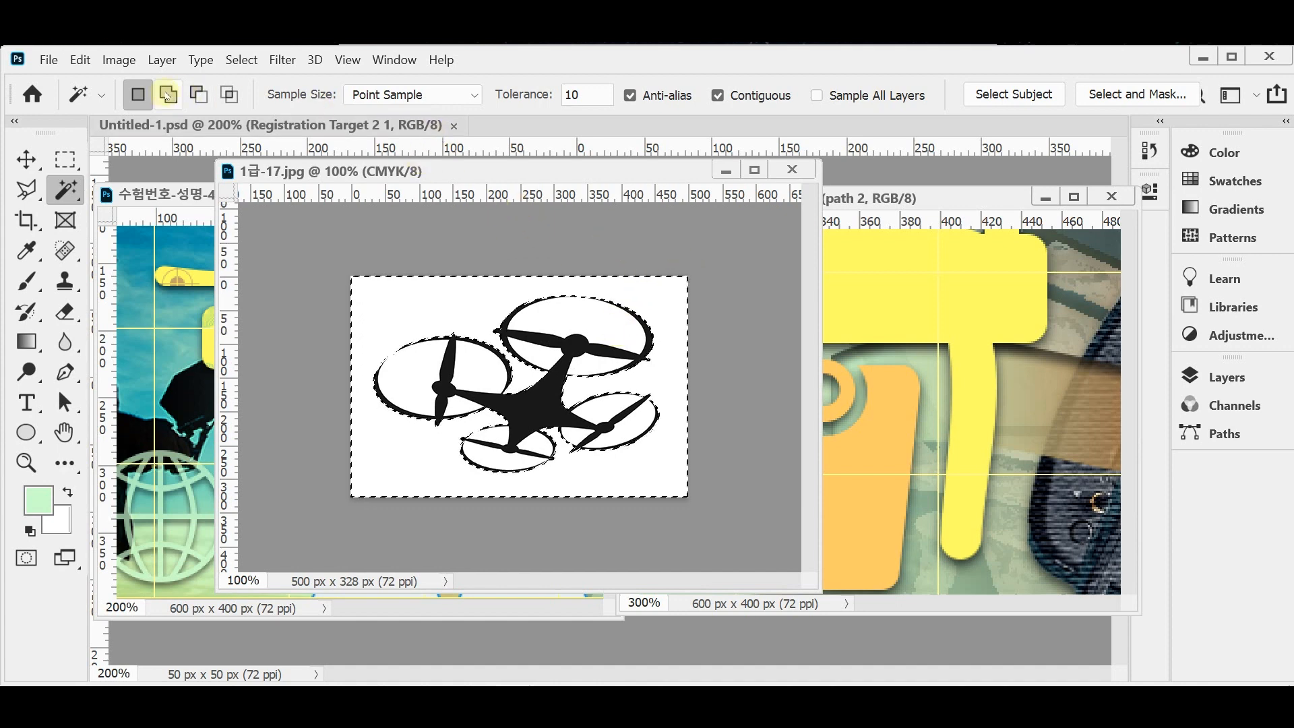
pyautogui.keyDown('shift'); pyautogui.click(577, 323); pyautogui.keyUp('shift')
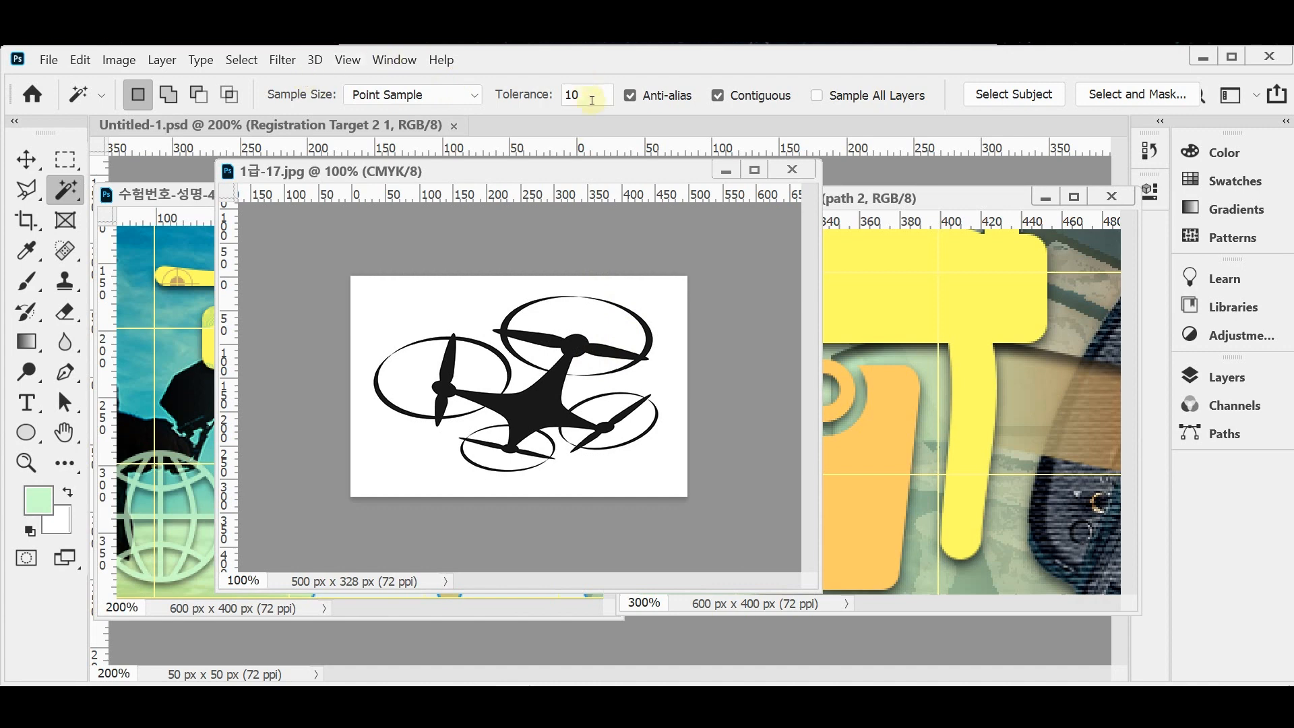
# Select the black drone by picking all white areas with Contiguous off and inverting the selection
pyautogui.click(719, 95)
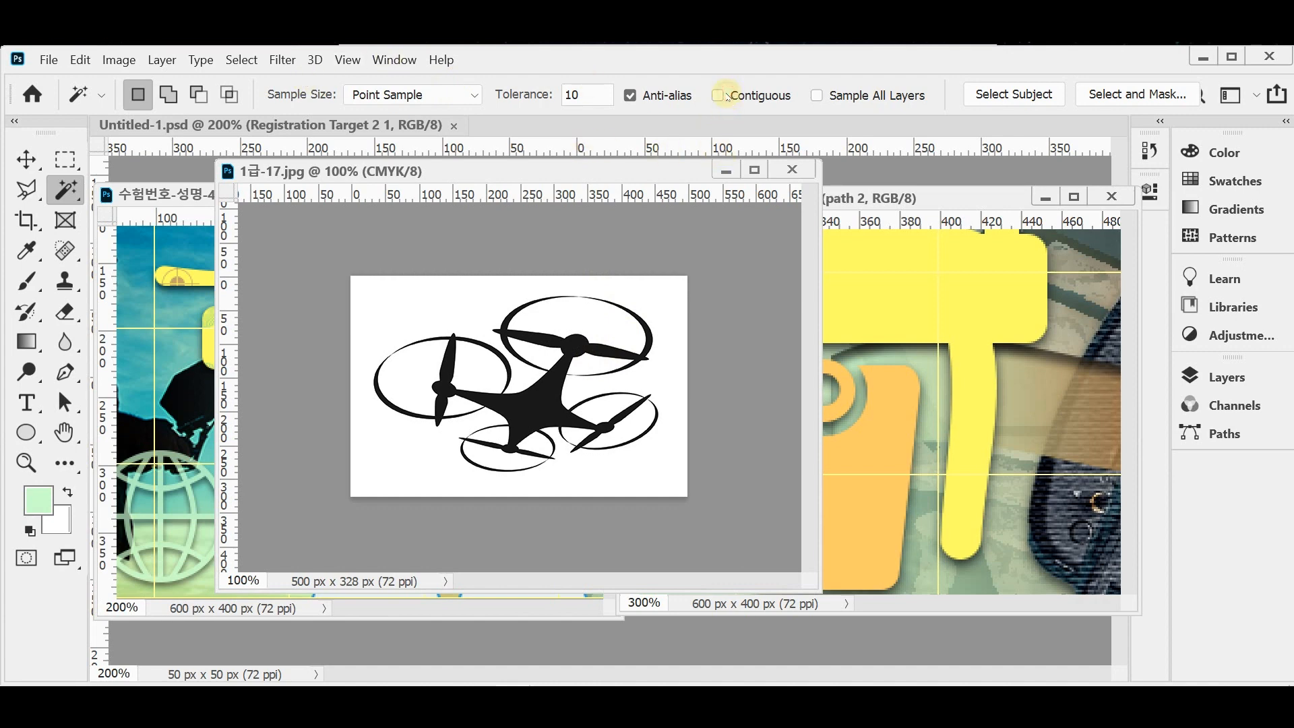
pyautogui.click(662, 307)
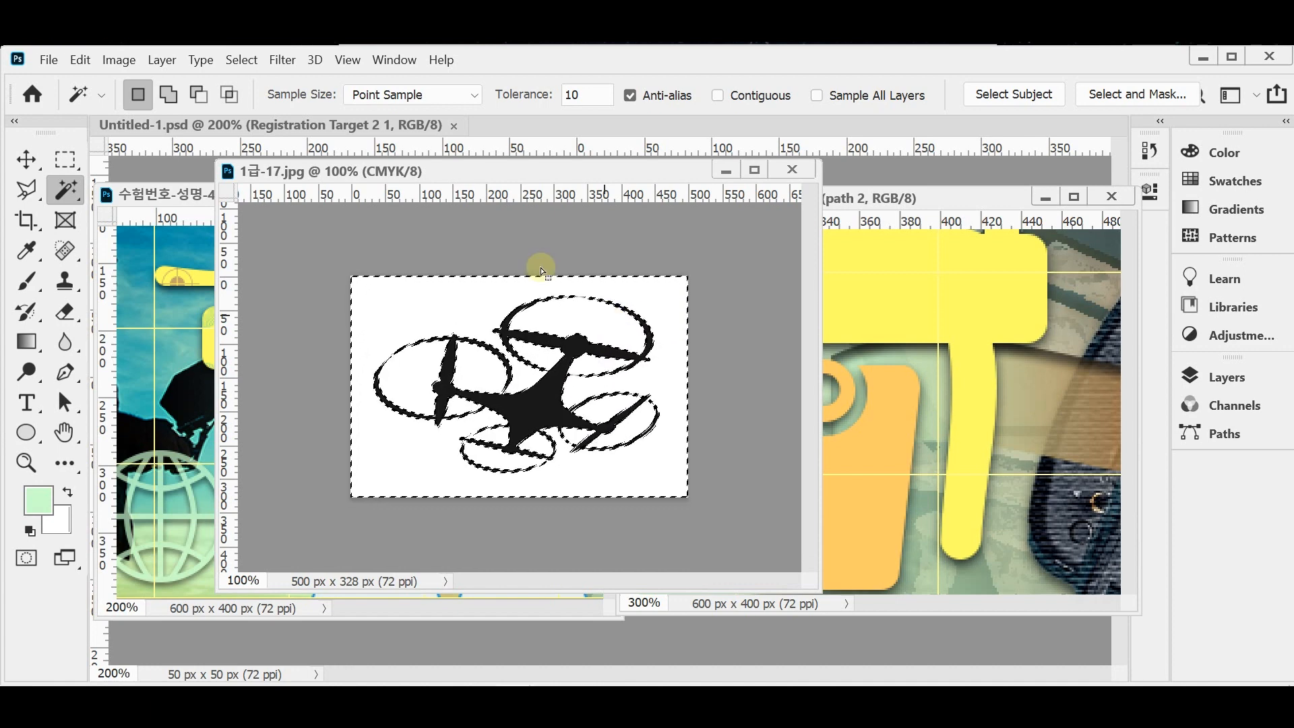
pyautogui.click(241, 60)
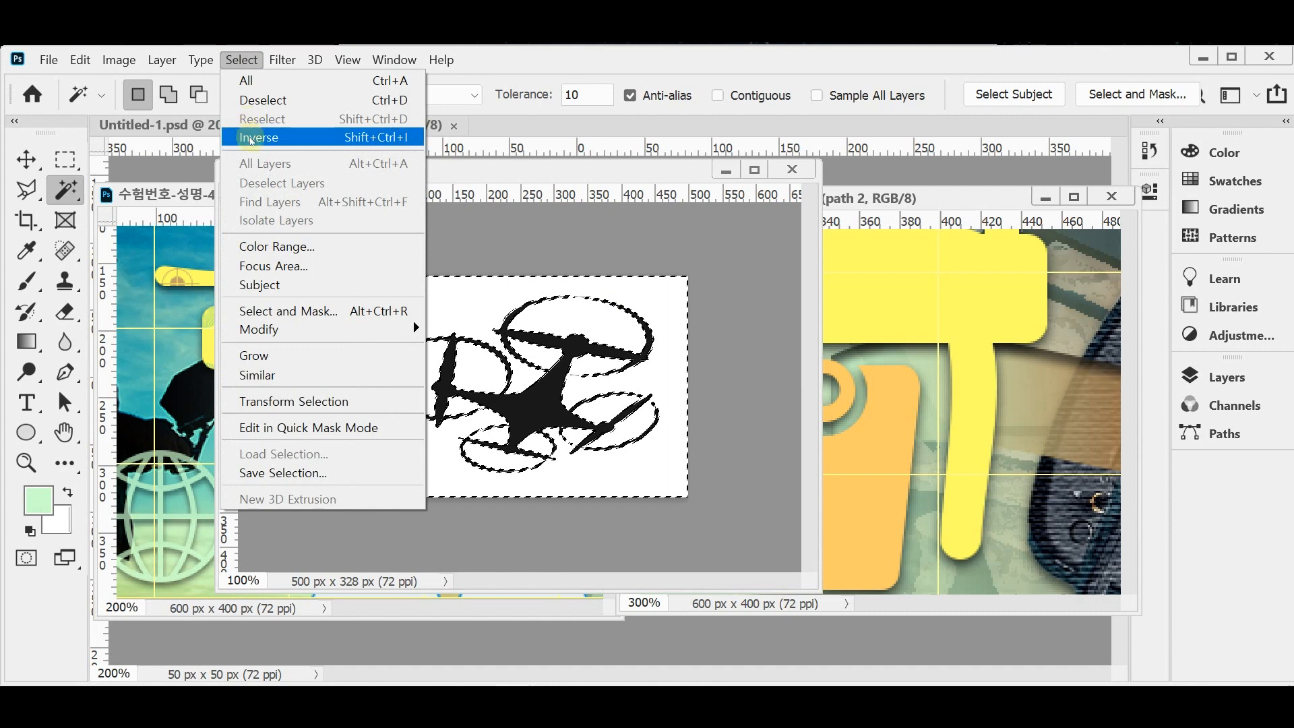
pyautogui.click(251, 139)
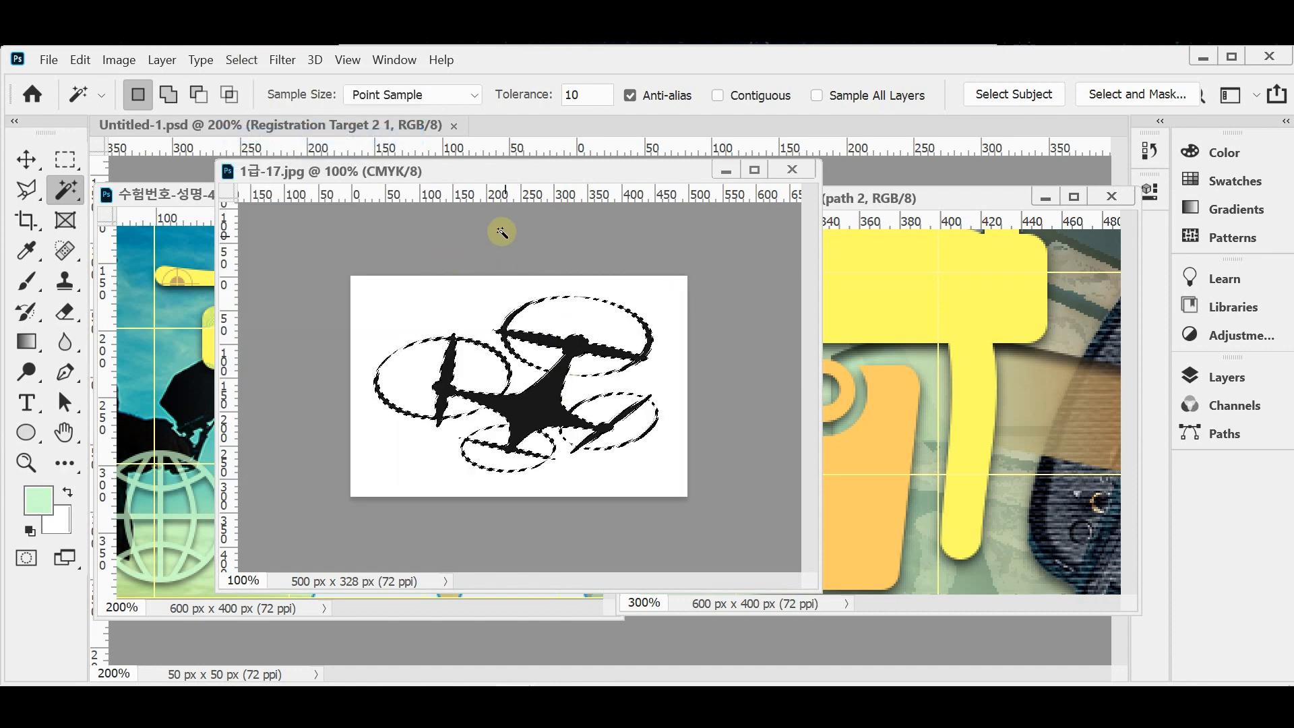
# Copy the selected drone and paste it into the working 수험번호-성명-4.psd document, over the yellow drone and orange tag
pyautogui.moveTo(489, 180); pyautogui.dragTo(414, 192)
pyautogui.hotkey('ctrl', 'c')
pyautogui.click(793, 198)
pyautogui.hotkey('ctrl', 'v')
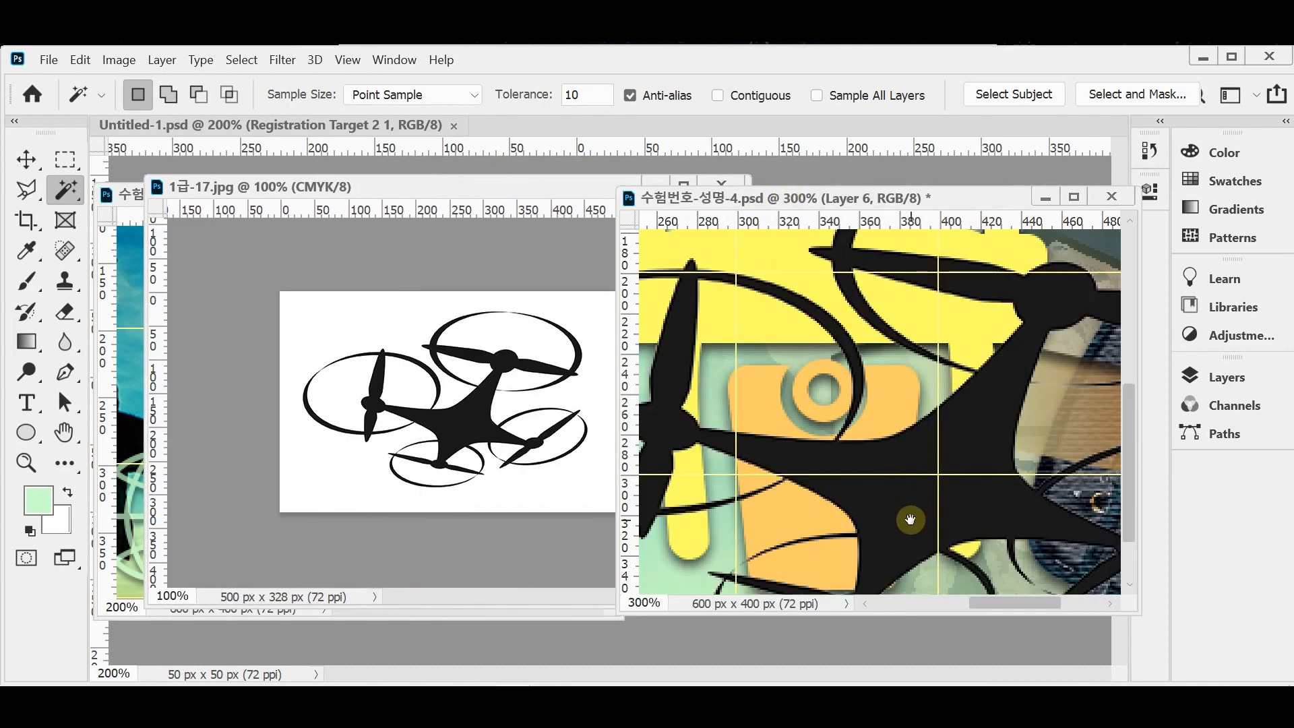
pyautogui.moveTo(914, 524); pyautogui.dragTo(912, 442)
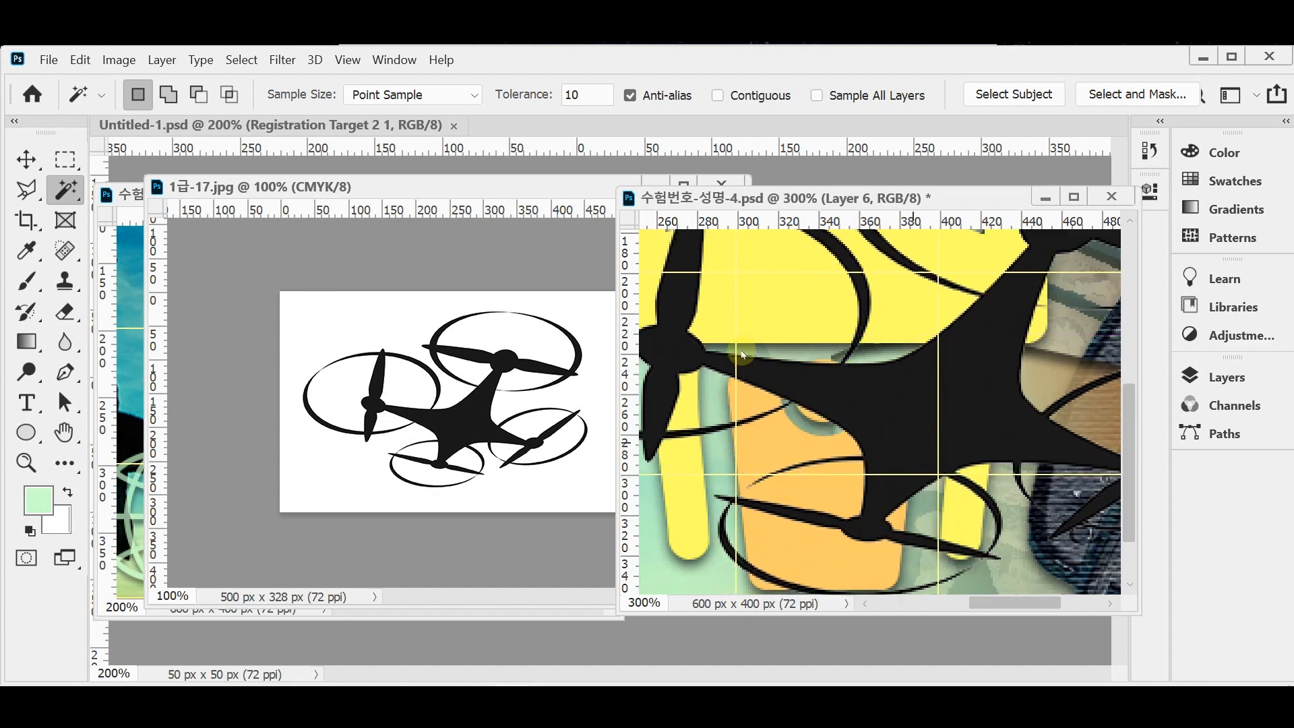
# Select the black drone directly in 1급-17.jpg with the Magic Wand and paste a second drone into the working document
pyautogui.click(426, 254)
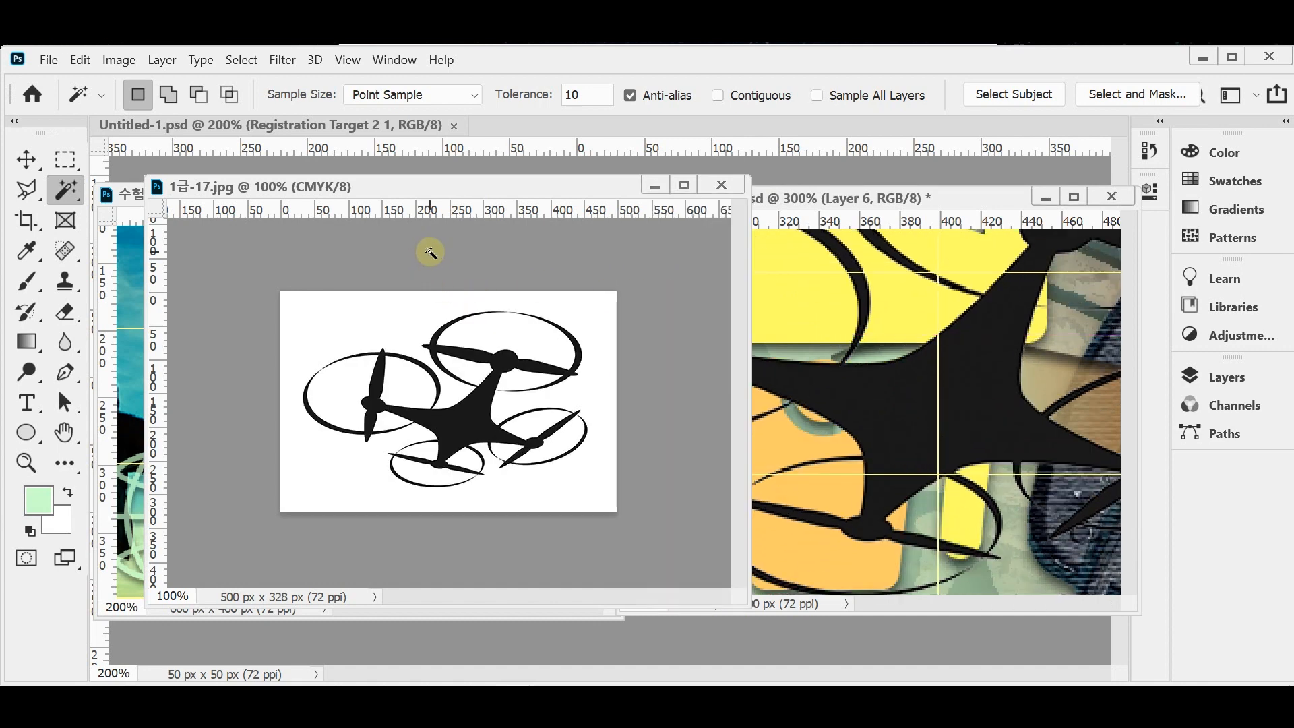
pyautogui.click(468, 430)
pyautogui.click(467, 429)
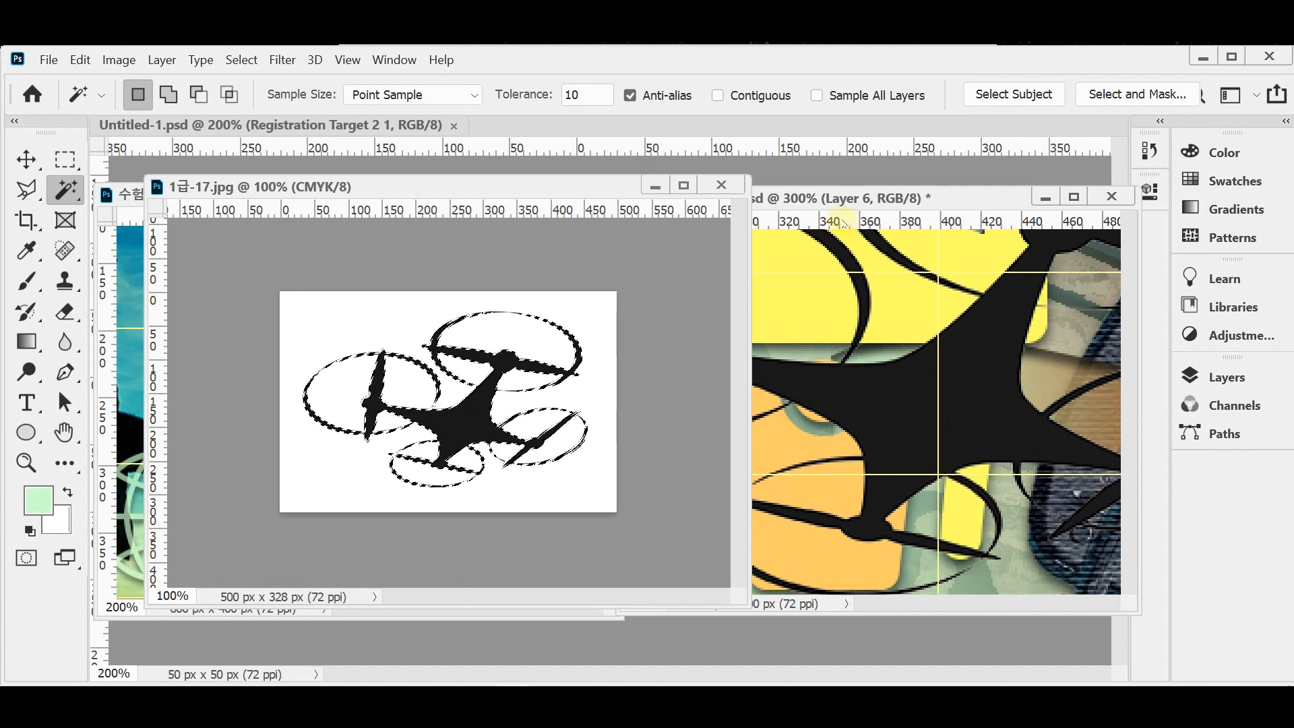
pyautogui.click(831, 200)
pyautogui.hotkey('ctrl', 'v')
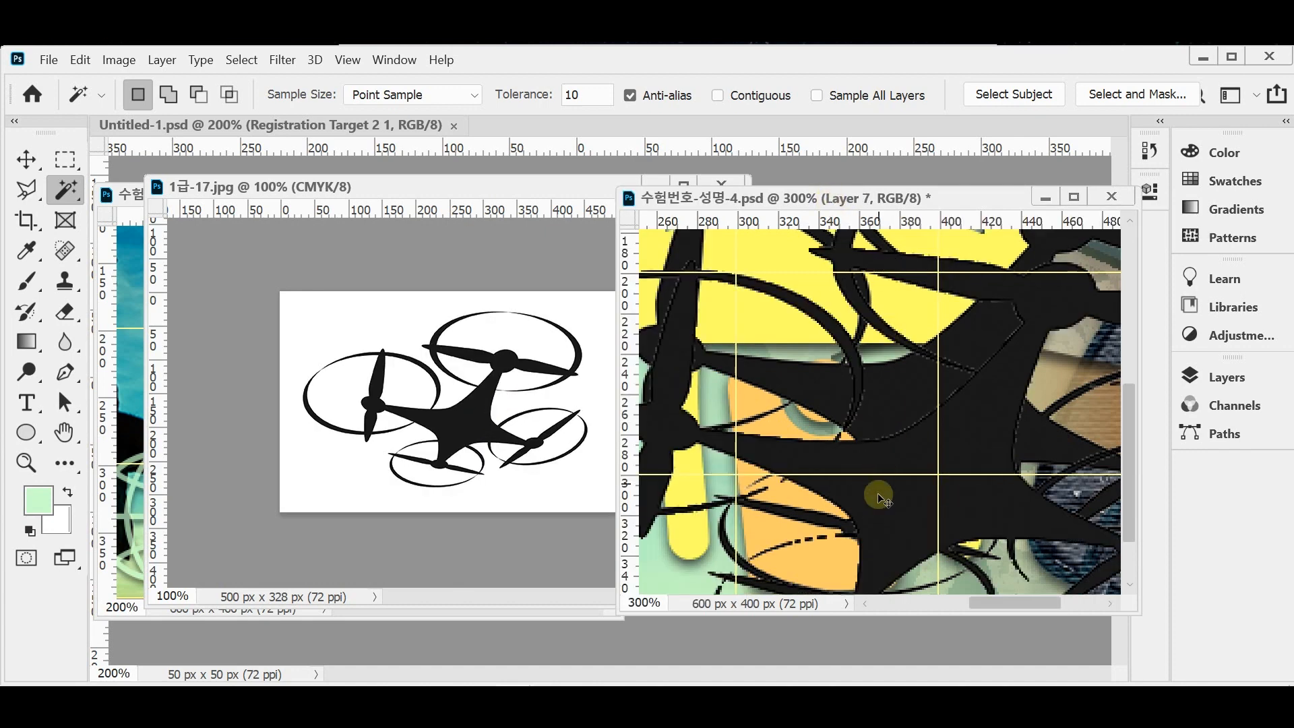
pyautogui.moveTo(889, 527); pyautogui.dragTo(790, 423)
# Close the 1급-17.jpg image and delete the duplicate drone layer from the working document
pyautogui.click(512, 229)
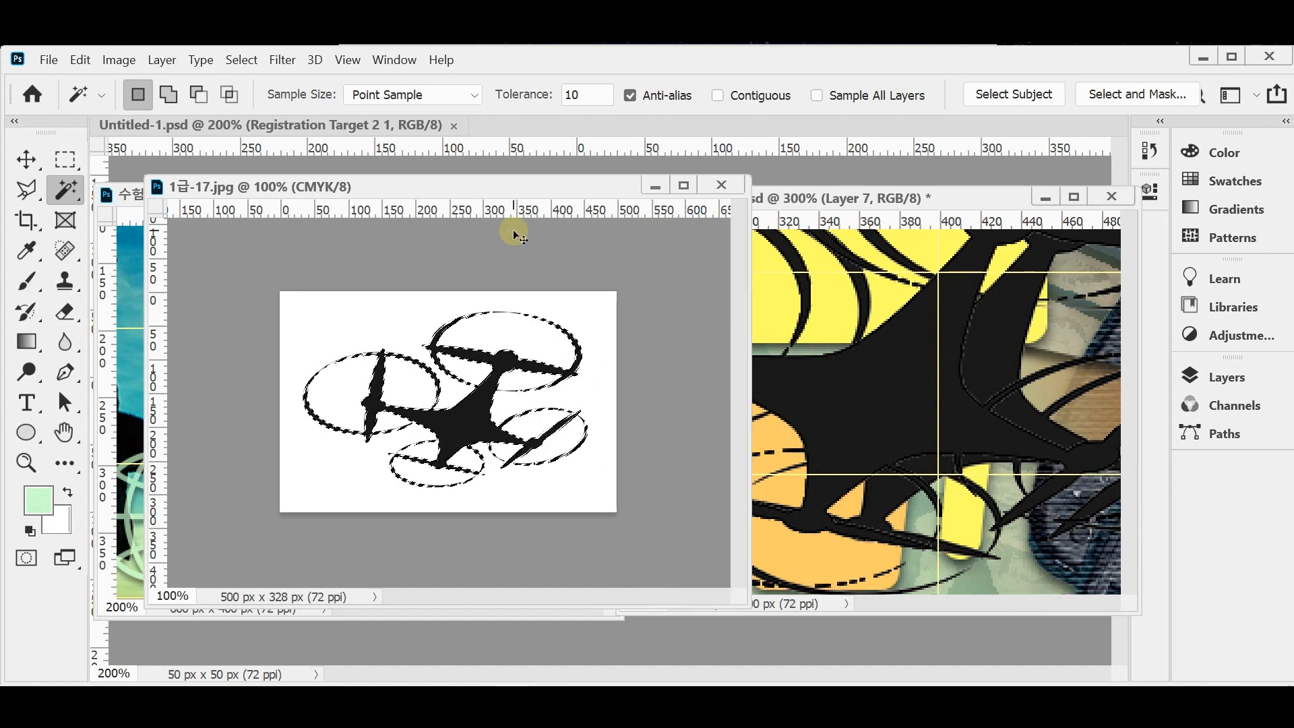
pyautogui.click(719, 182)
pyautogui.moveTo(861, 434); pyautogui.dragTo(768, 372)
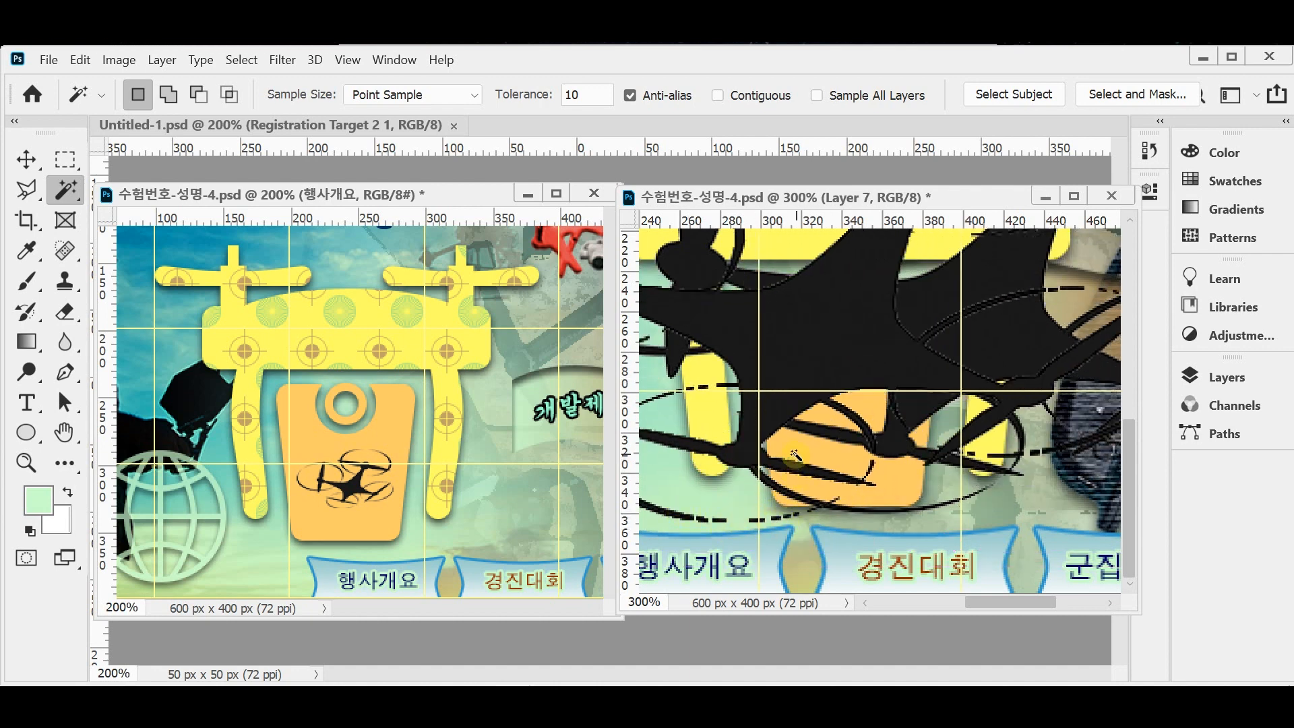
pyautogui.press('Delete')
# Scale the pasted black drone proportionally to 17%, place it on the lower half of the orange tag, and save the document
pyautogui.moveTo(889, 314); pyautogui.dragTo(861, 413)
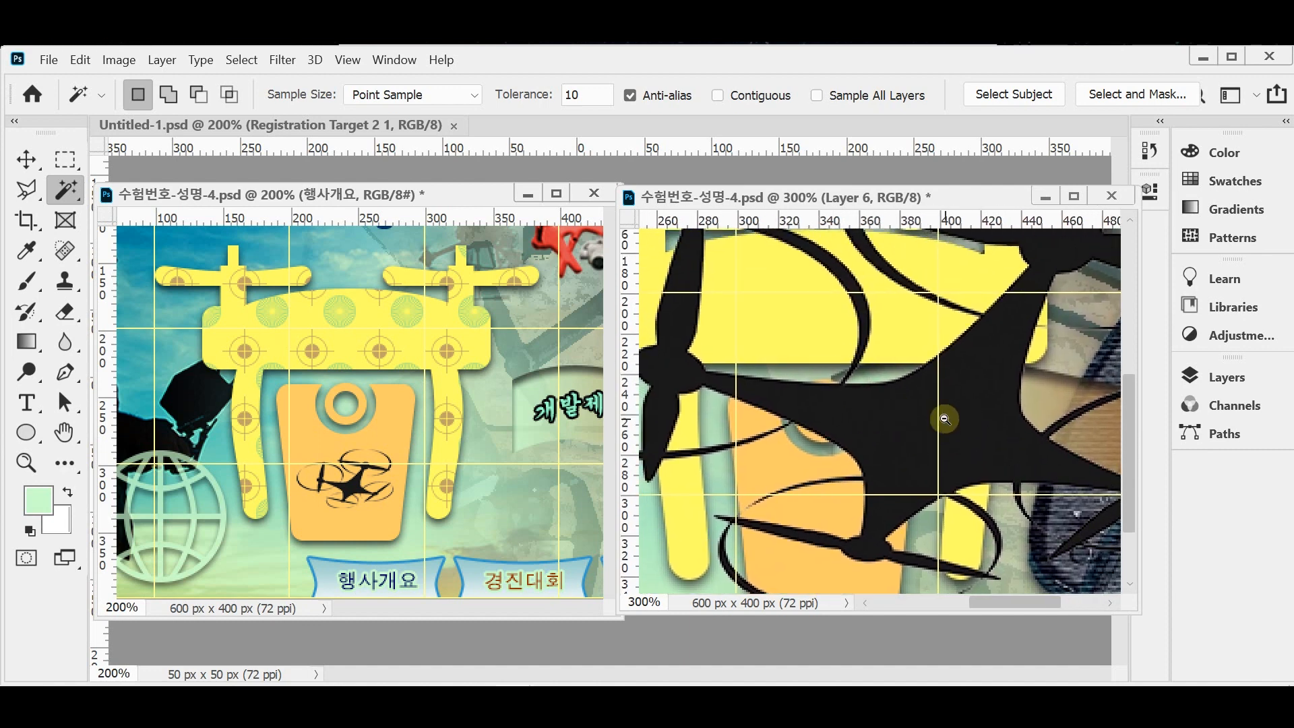
pyautogui.keyDown('alt'); pyautogui.click(945, 418); pyautogui.keyUp('alt')
pyautogui.hotkey('ctrl', 't')
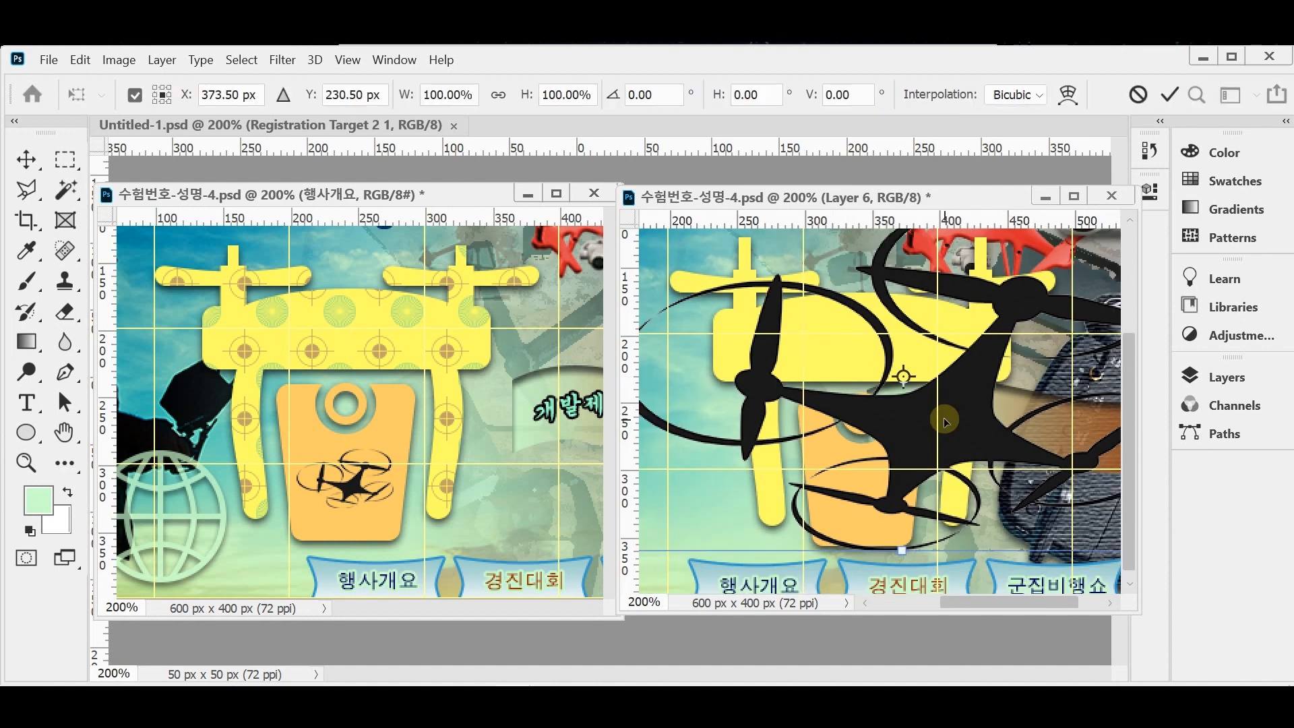
pyautogui.click(499, 95)
pyautogui.moveTo(407, 95); pyautogui.dragTo(317, 103)
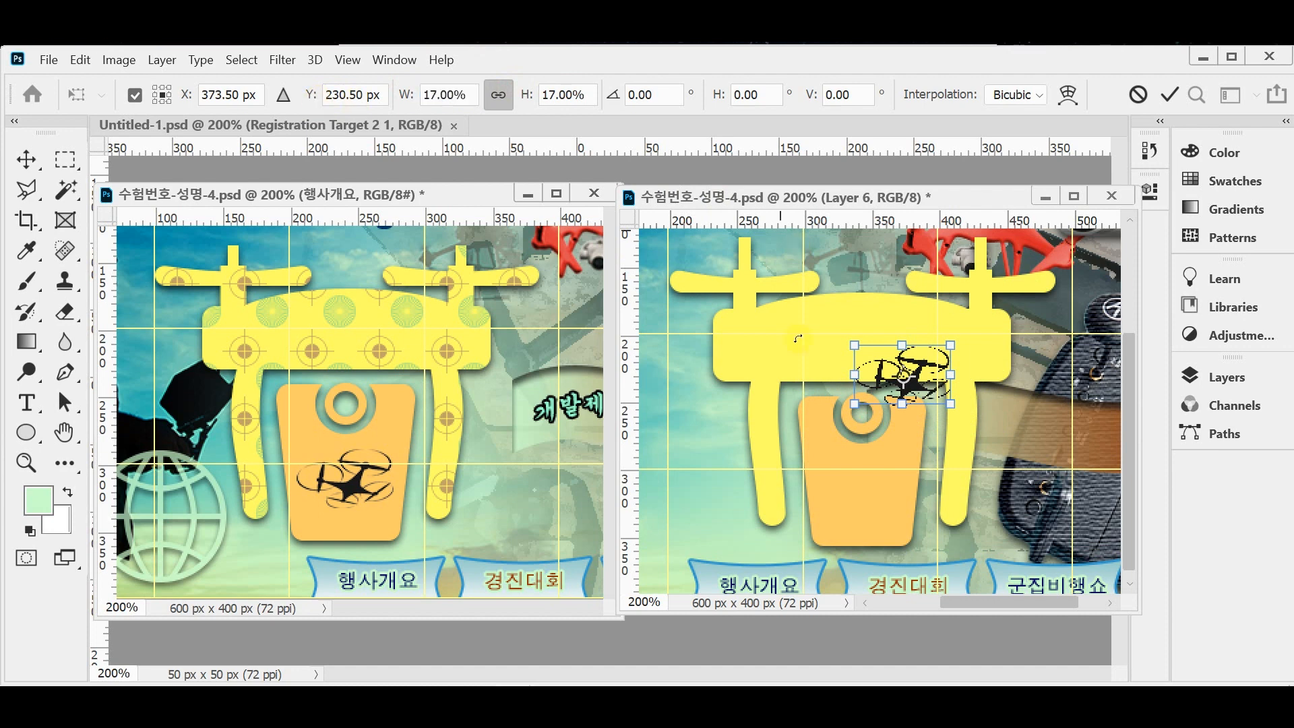
pyautogui.moveTo(918, 389); pyautogui.dragTo(877, 498)
pyautogui.press('w')
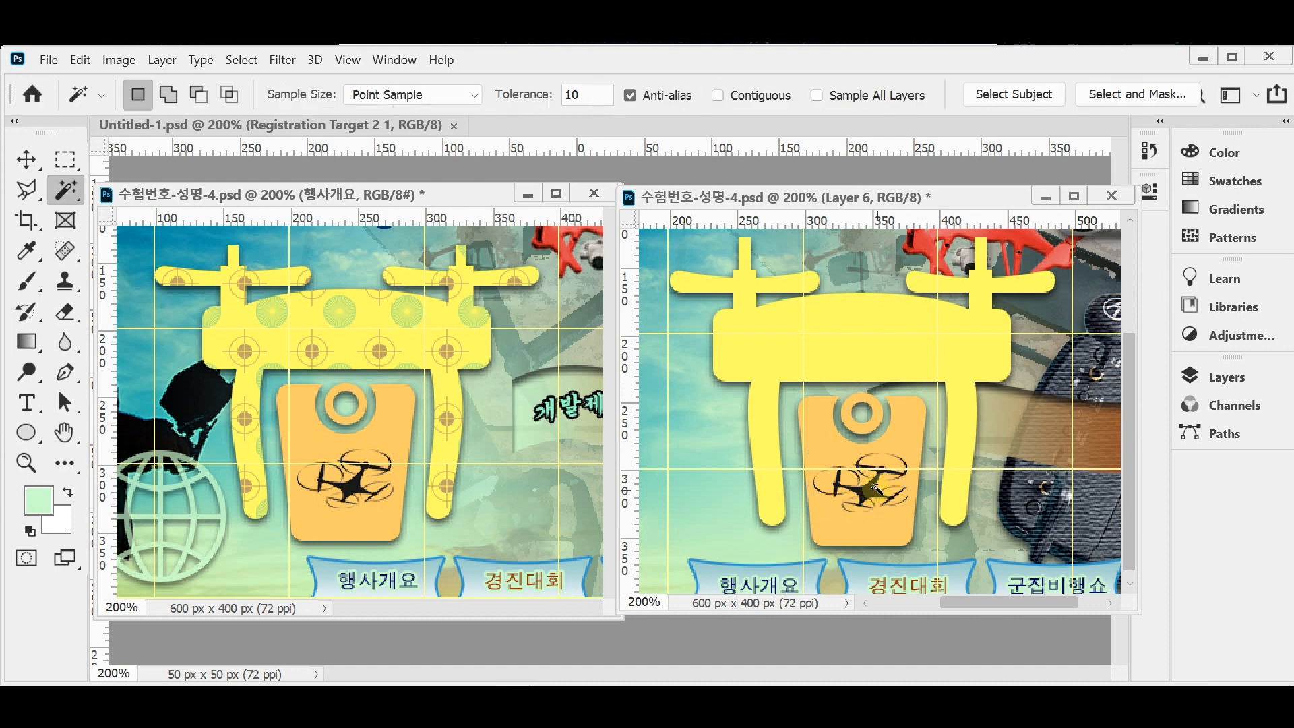
pyautogui.hotkey('ctrl', 's')
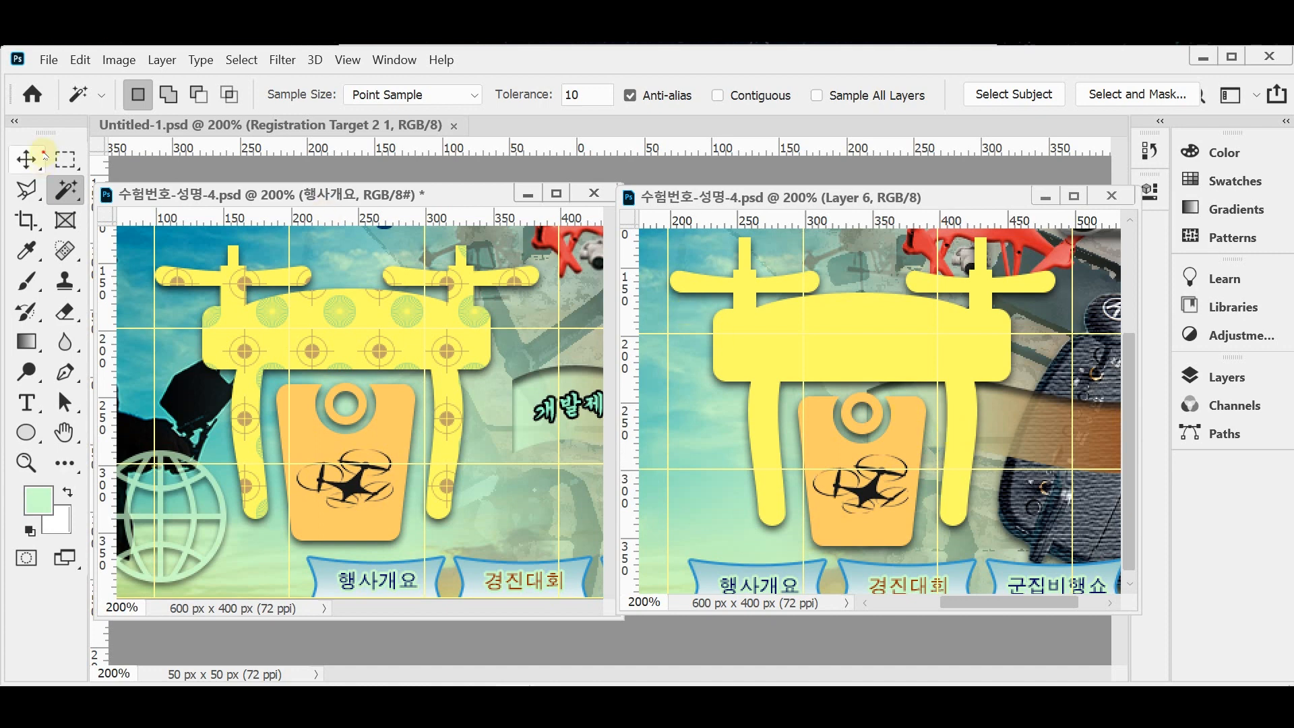
# Select the yellow drone shape's "path 1" layer and examine the repeating pattern on the yellow drone in the finished reference document
pyautogui.click(26, 160)
pyautogui.click(866, 343)
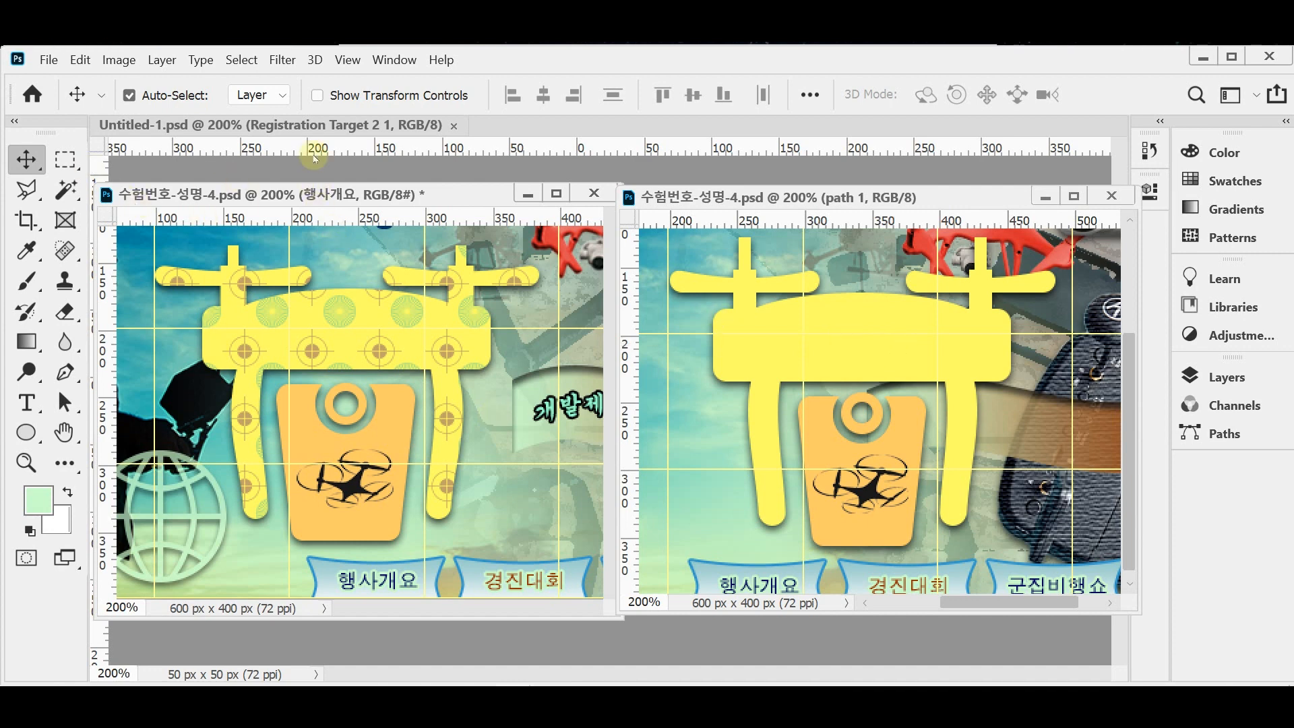
pyautogui.keyDown('ctrl'); pyautogui.click(313, 311); pyautogui.keyUp('ctrl')
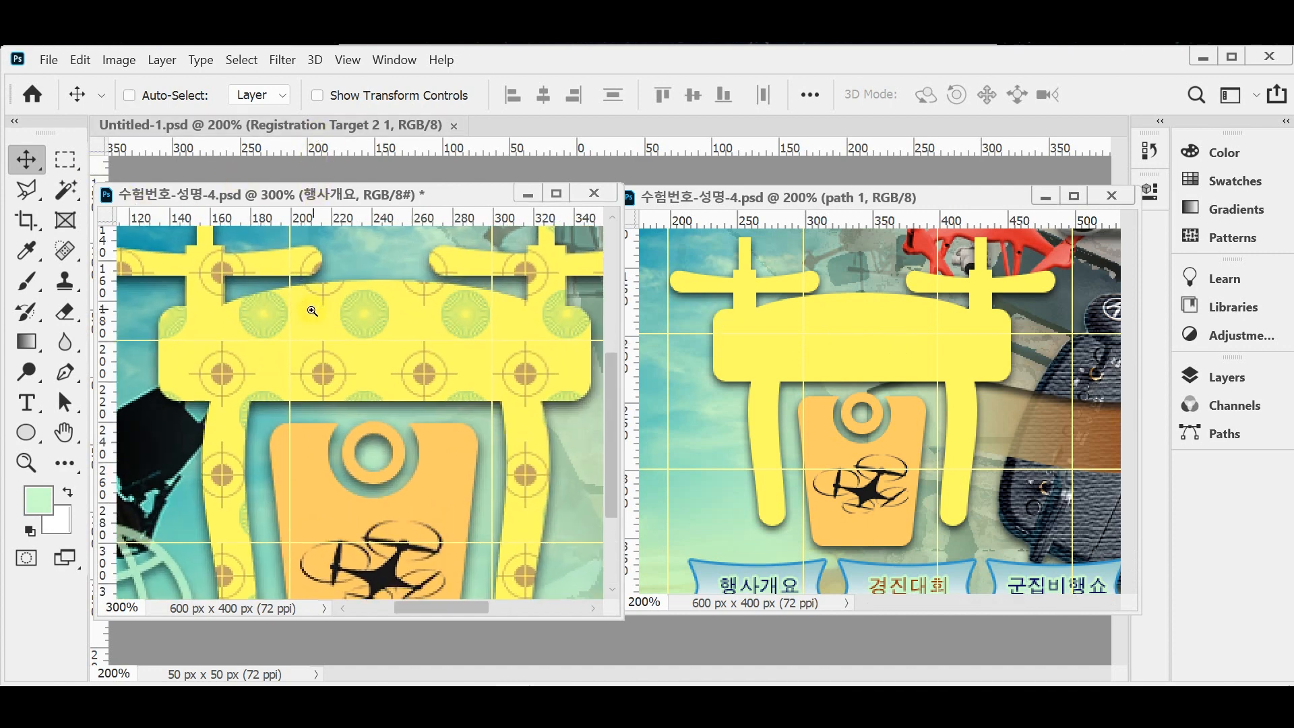
pyautogui.keyDown('ctrl'); pyautogui.click(312, 311); pyautogui.keyUp('ctrl')
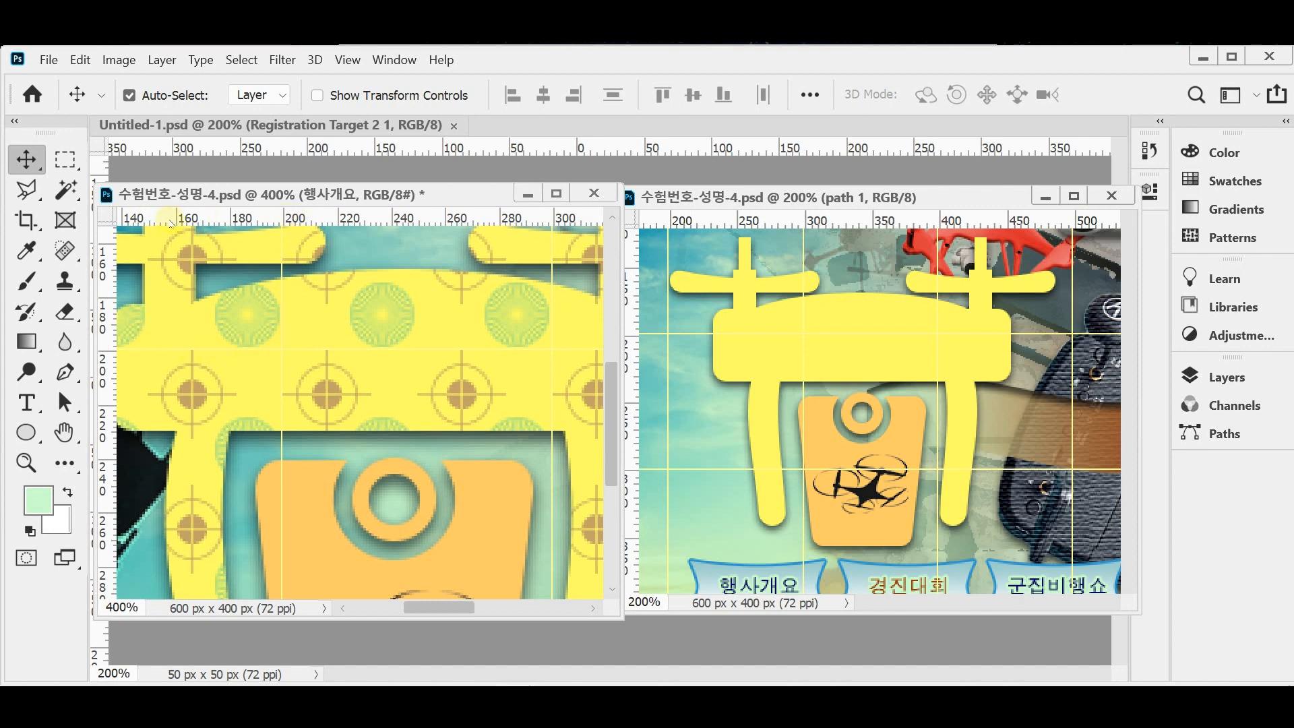
pyautogui.click(693, 199)
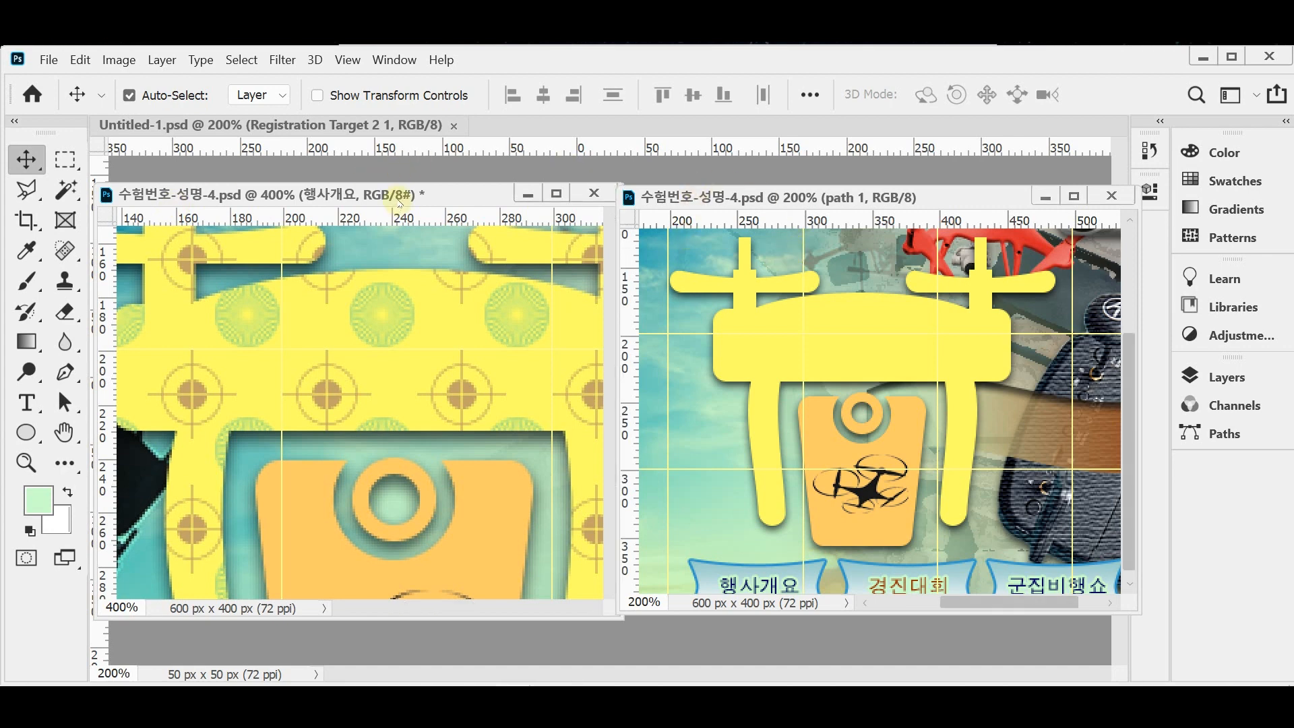
pyautogui.click(366, 198)
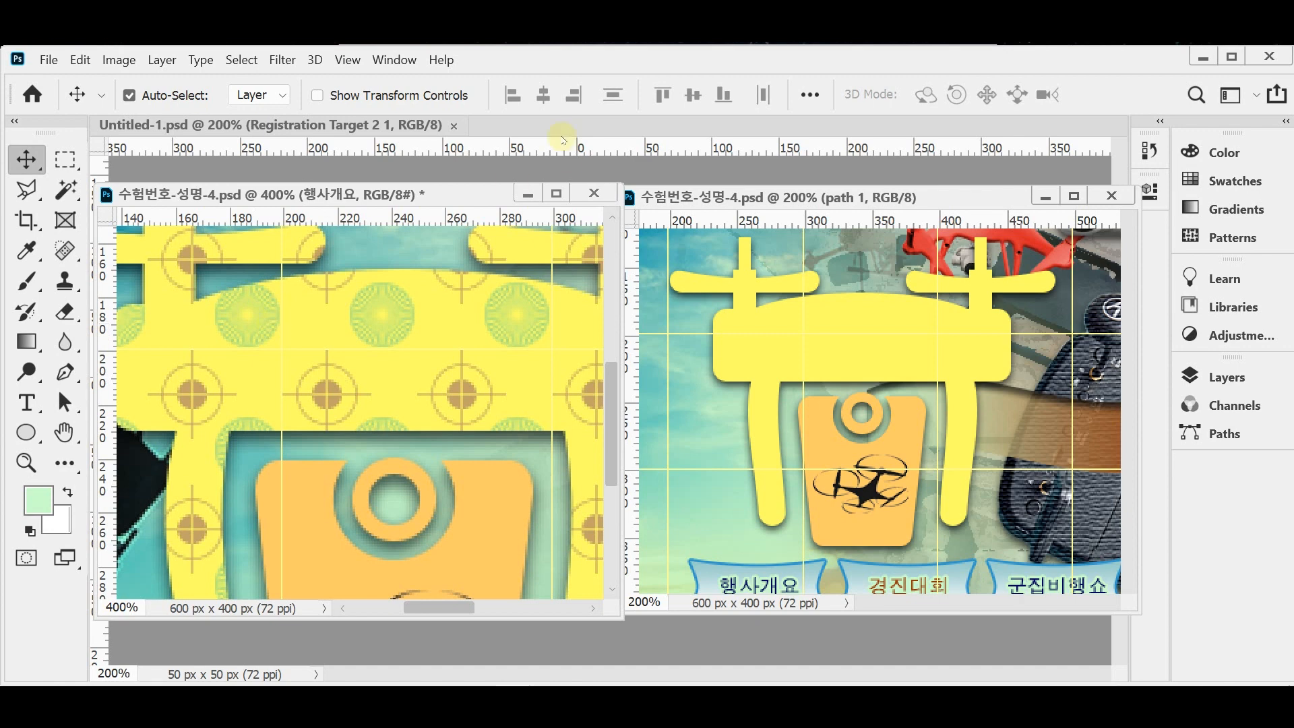
# Float the Untitled-1 pattern document in its own window, then minimize and restore it
pyautogui.moveTo(273, 126); pyautogui.dragTo(256, 166)
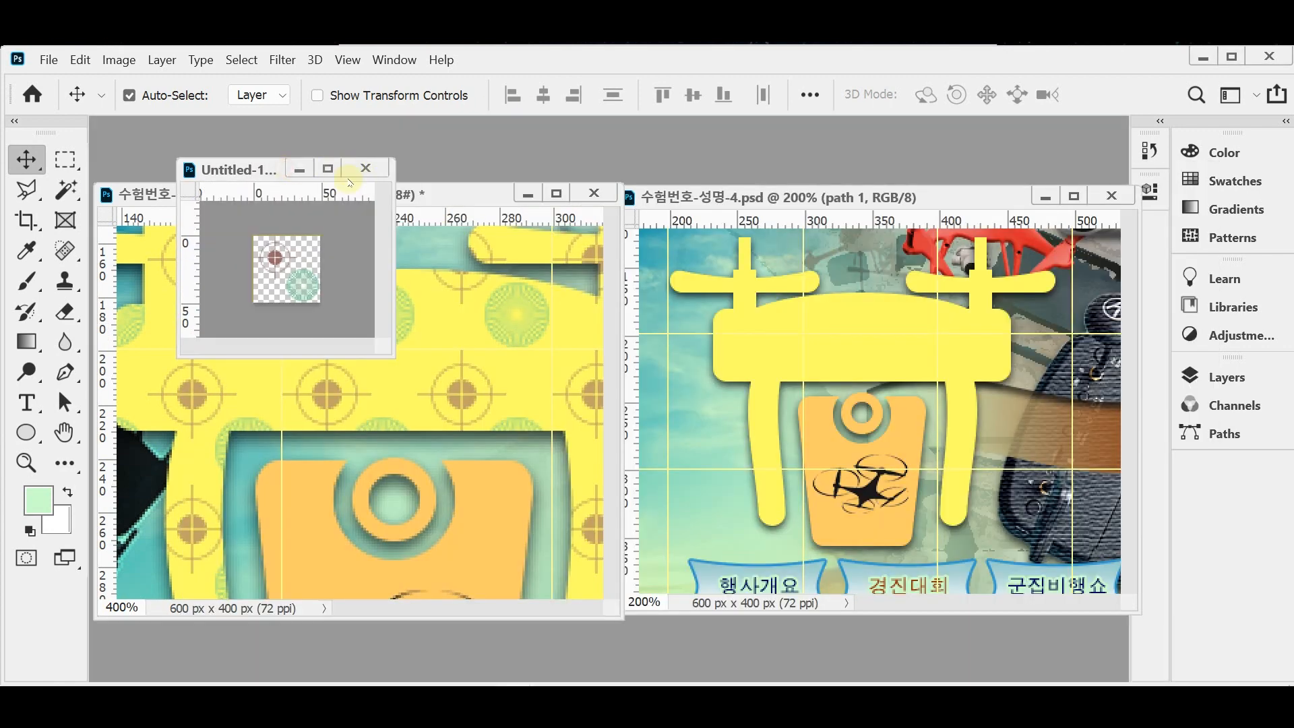
pyautogui.click(298, 170)
pyautogui.click(394, 59)
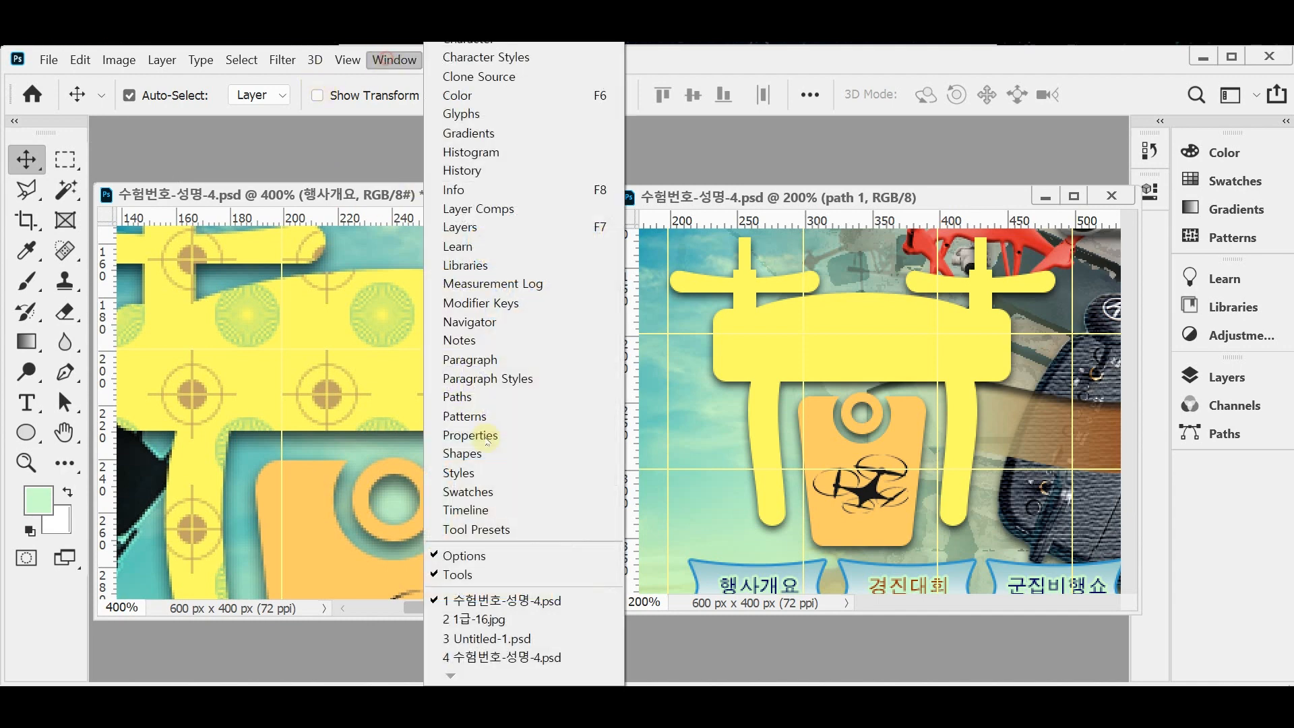
pyautogui.click(494, 657)
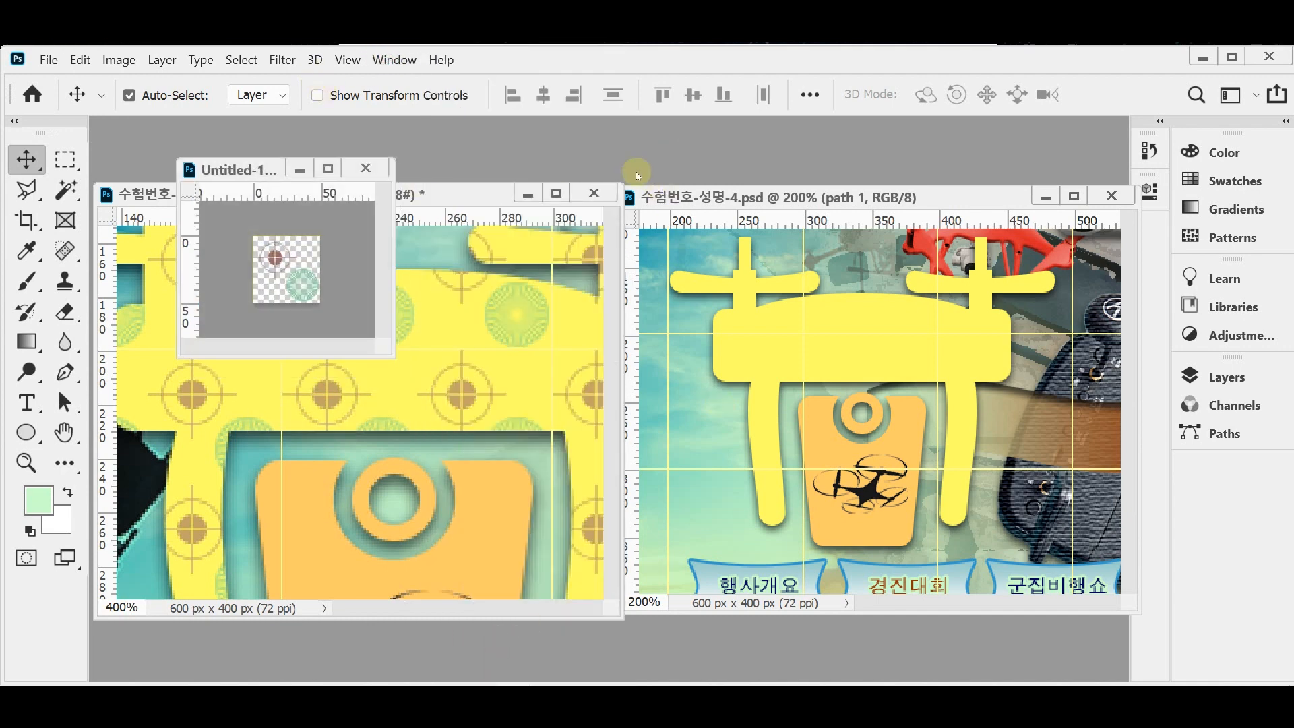
# Enlarge the Untitled-1 pattern document's window and examine the target and round motifs up close at 600%
pyautogui.keyDown('ctrl'); pyautogui.click(289, 292); pyautogui.keyUp('ctrl')
pyautogui.moveTo(391, 357); pyautogui.dragTo(578, 453)
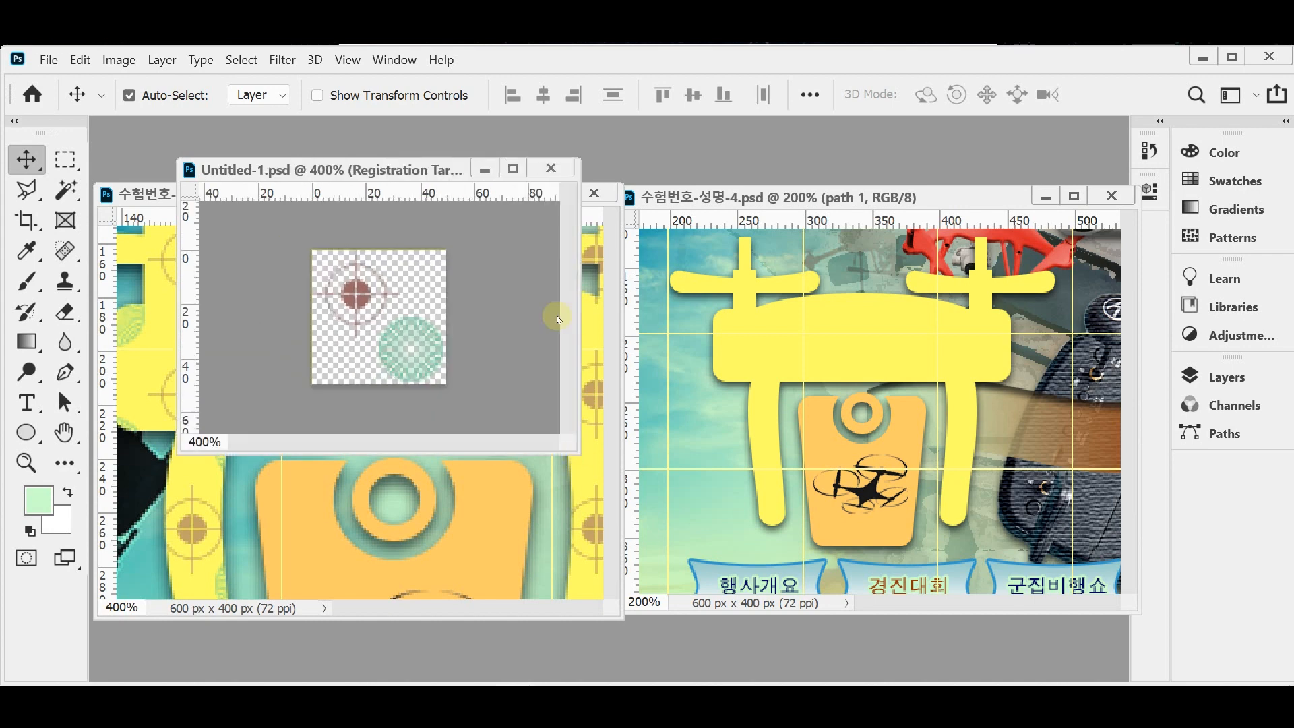
pyautogui.keyDown('ctrl'); pyautogui.click(429, 276); pyautogui.keyUp('ctrl')
pyautogui.keyDown('ctrl'); pyautogui.click(423, 270); pyautogui.keyUp('ctrl')
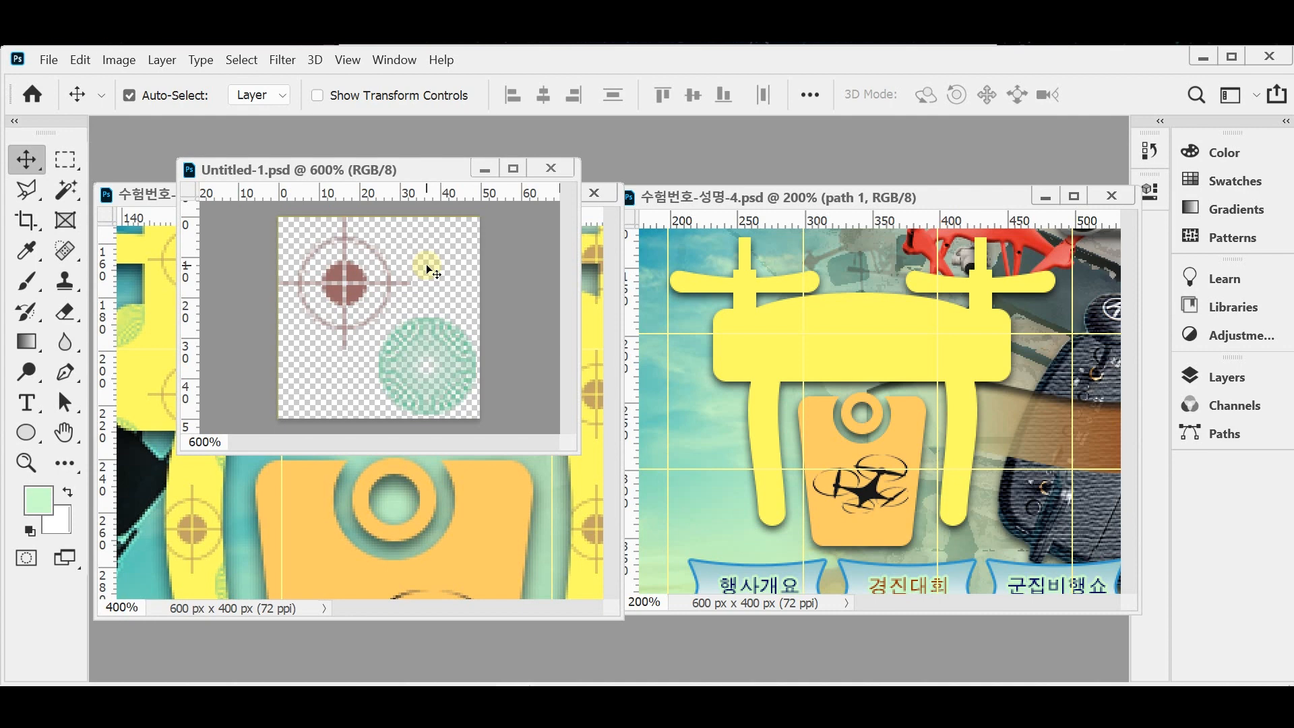
# Start a new document with a width of 50 pixels and a height of 50 pixels
pyautogui.hotkey('ctrl', 'n')
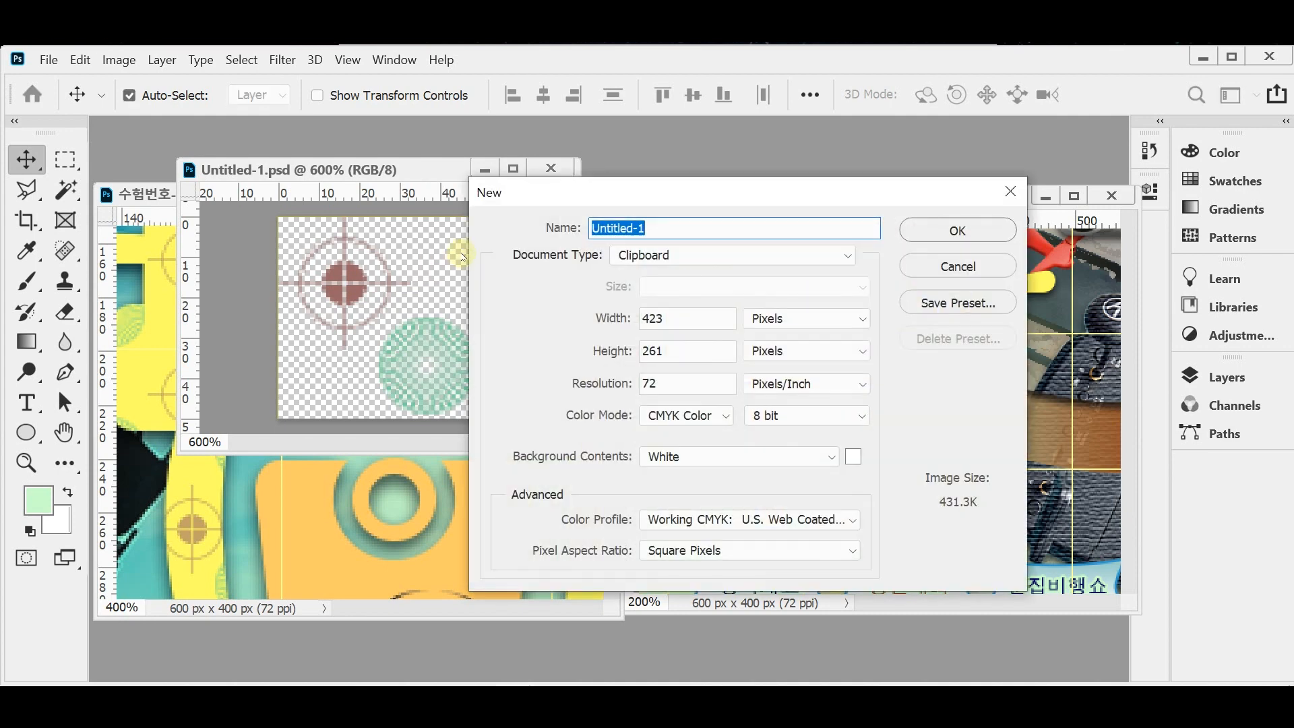
pyautogui.press('Tab')
pyautogui.press('Tab')
pyautogui.write('50')
pyautogui.press('Tab')
pyautogui.press('Tab')
pyautogui.write('50')
pyautogui.press('Tab')
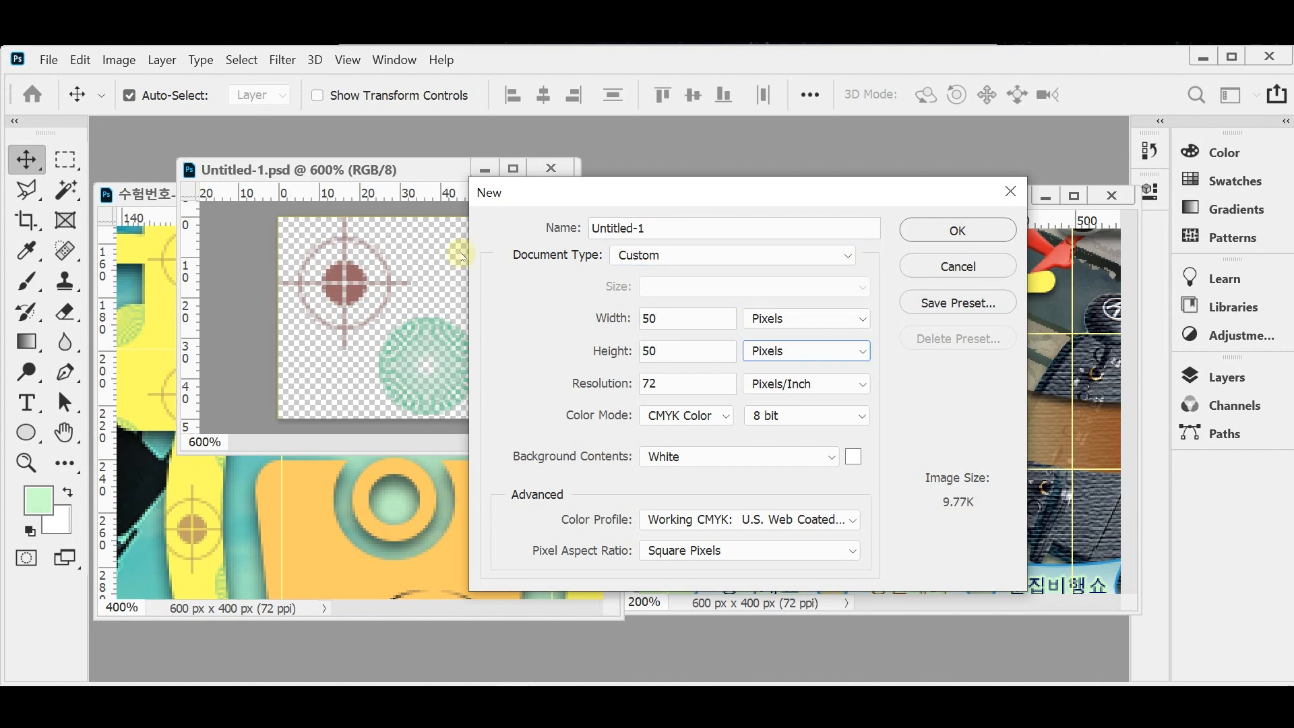
pyautogui.press('Tab')
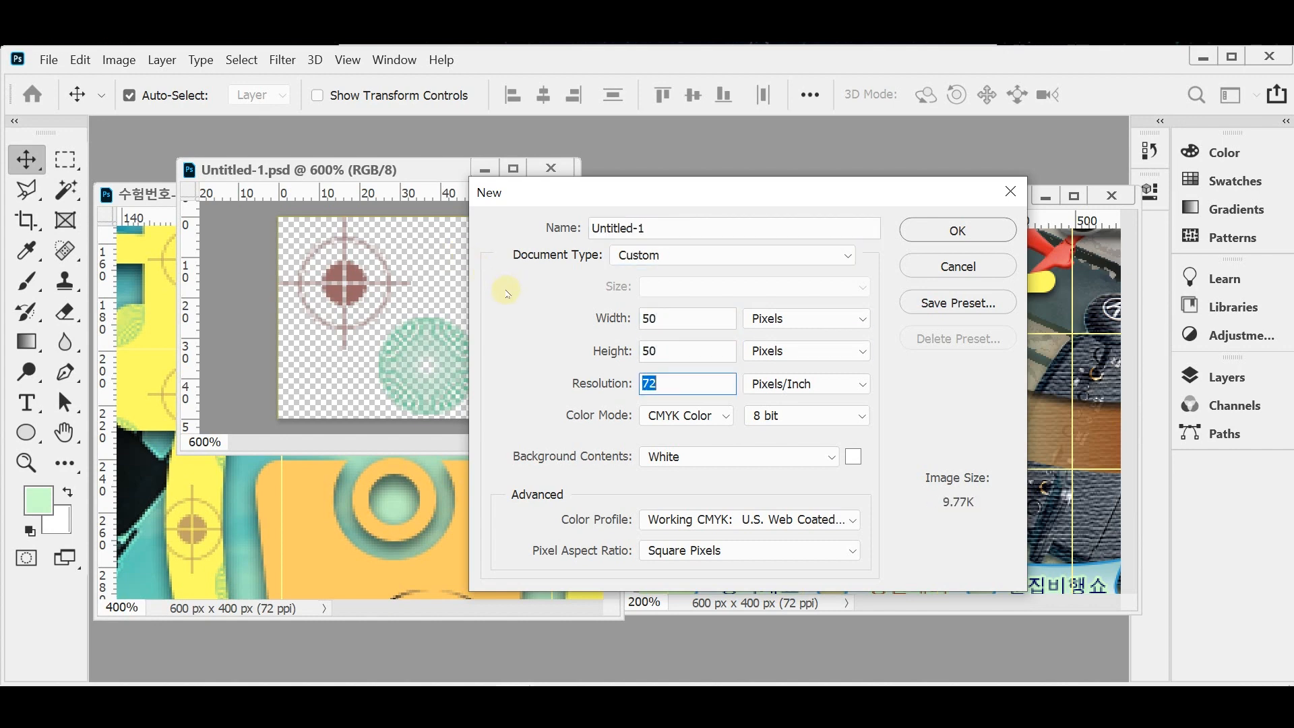
# Create the new document in RGB Color mode with Transparent background contents, and enlarge its window
pyautogui.click(689, 416)
pyautogui.click(694, 465)
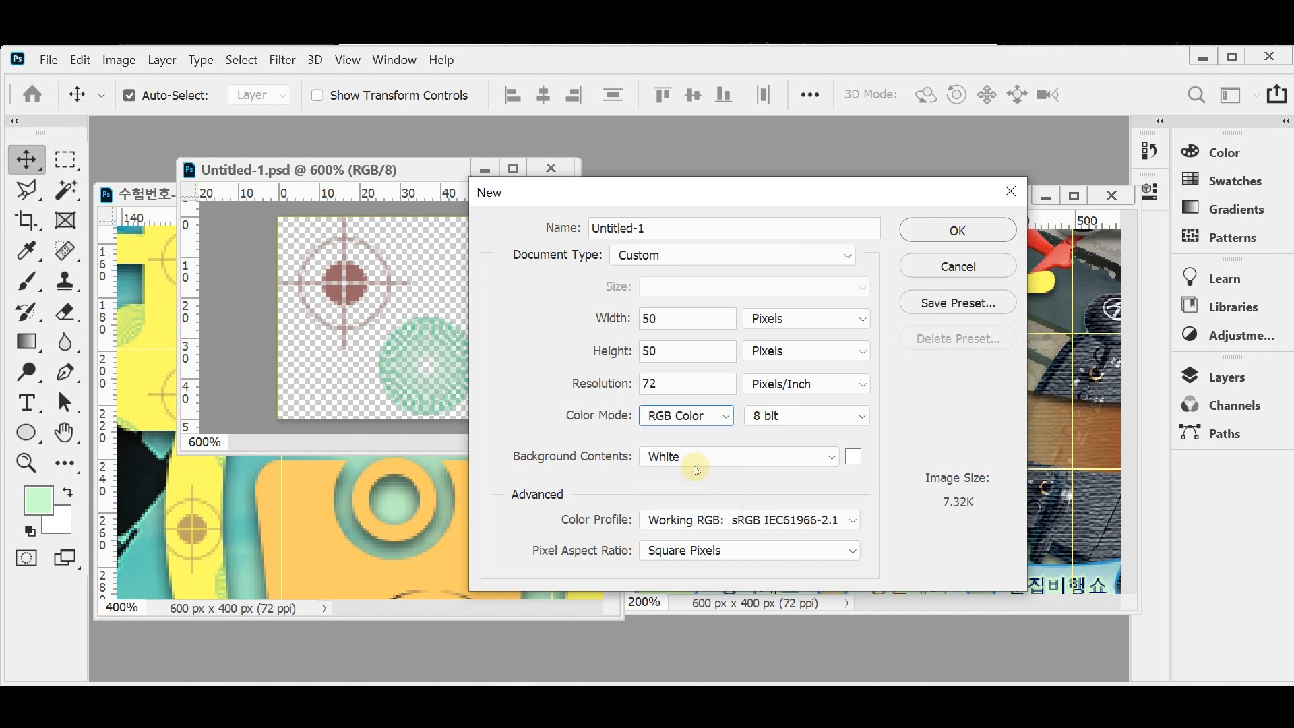
pyautogui.click(834, 459)
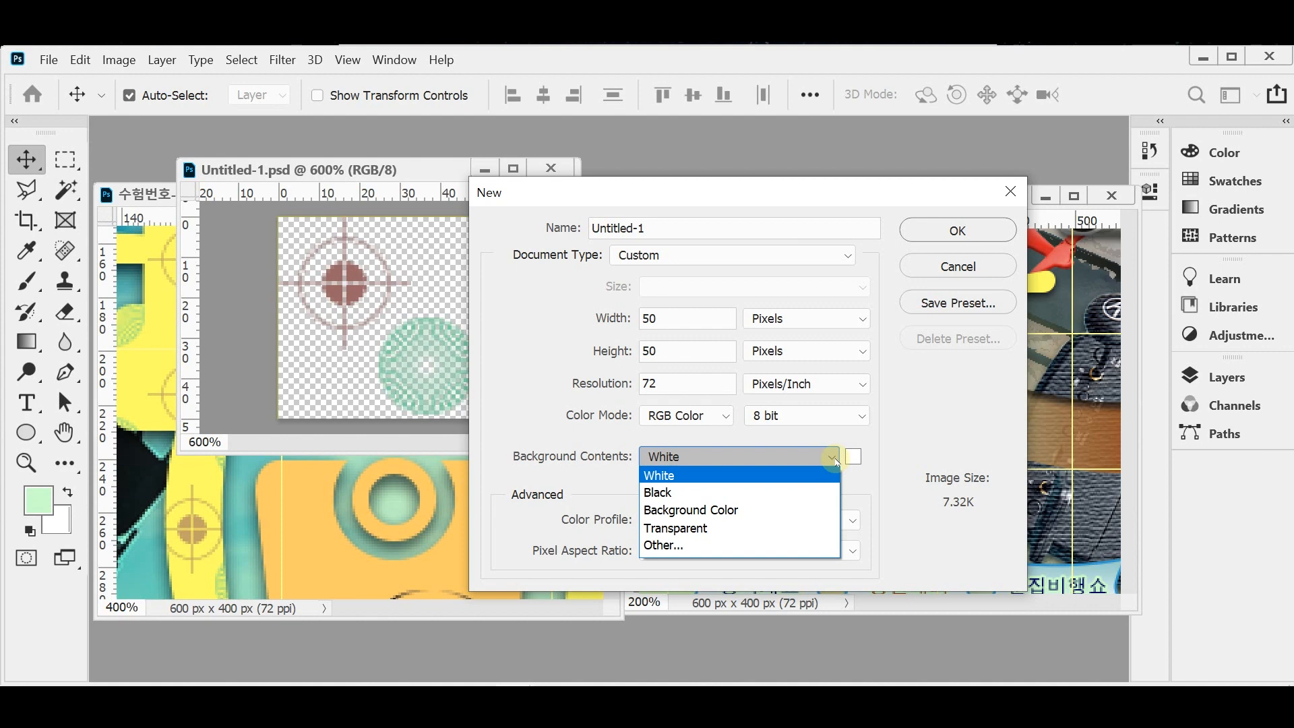
pyautogui.click(786, 529)
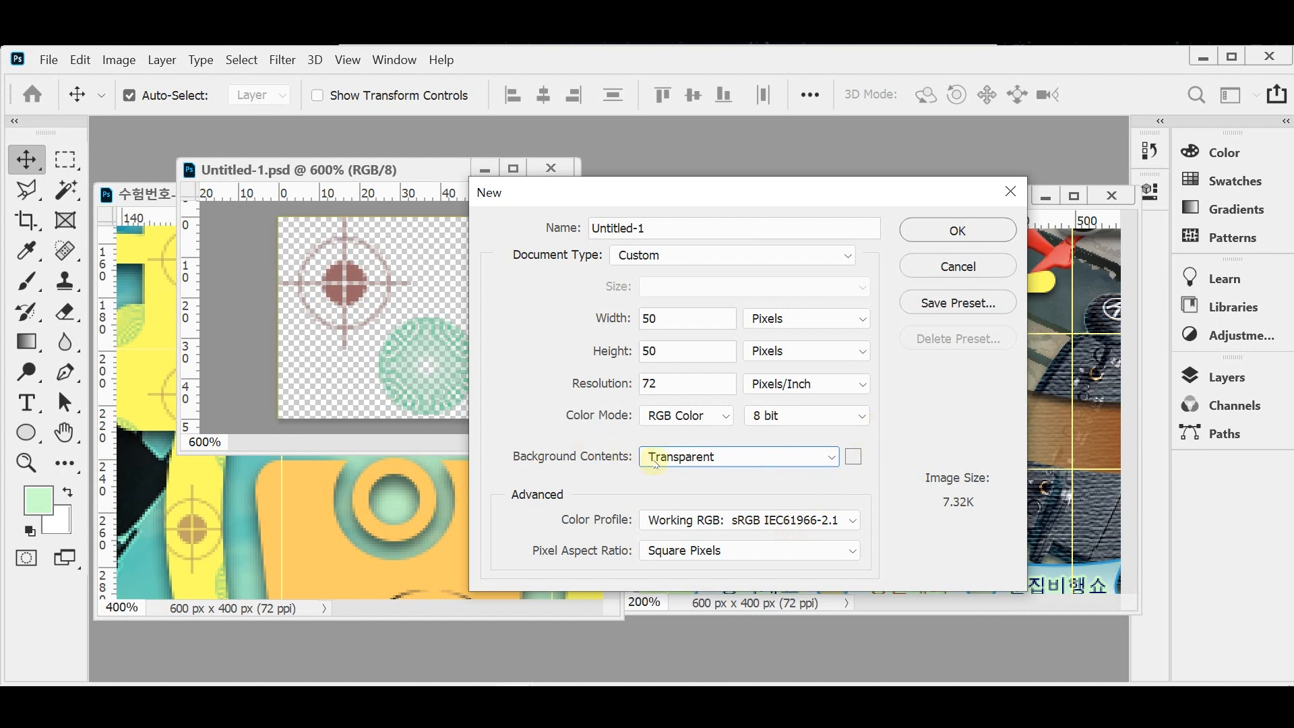
pyautogui.click(958, 231)
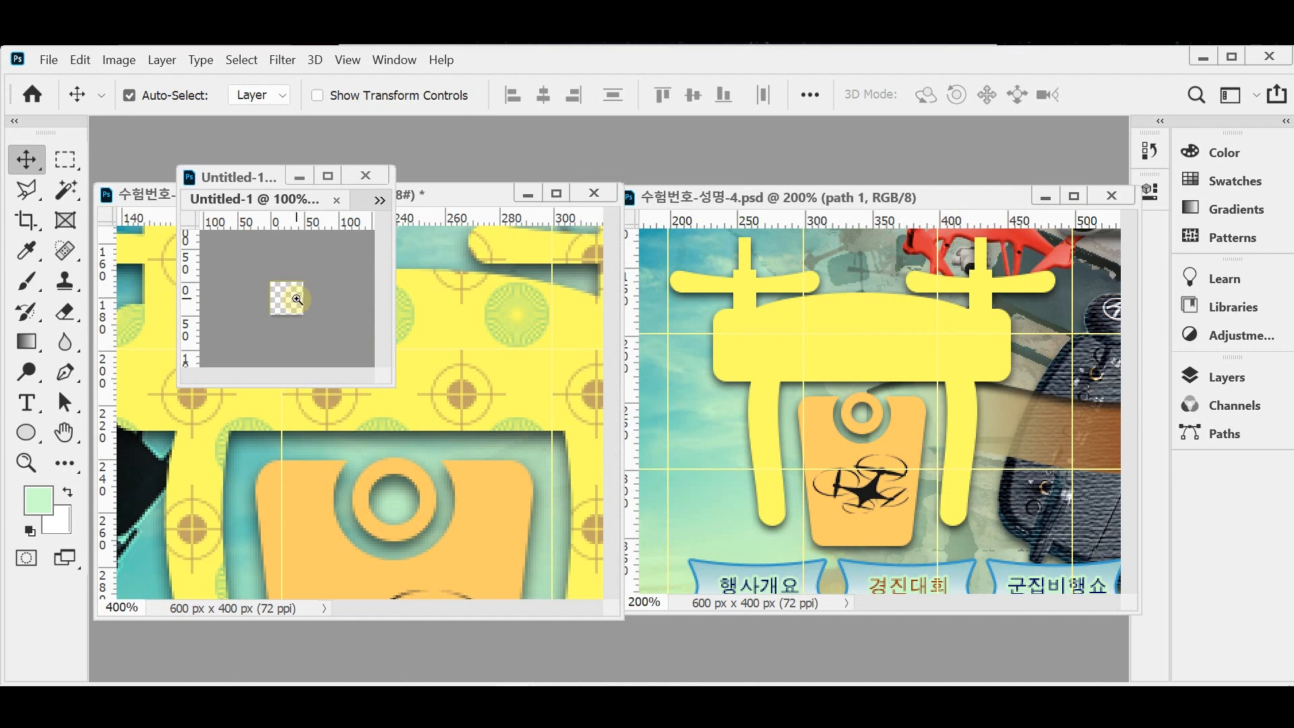
pyautogui.hotkey('ctrl', '+')
pyautogui.hotkey('ctrl', '+')
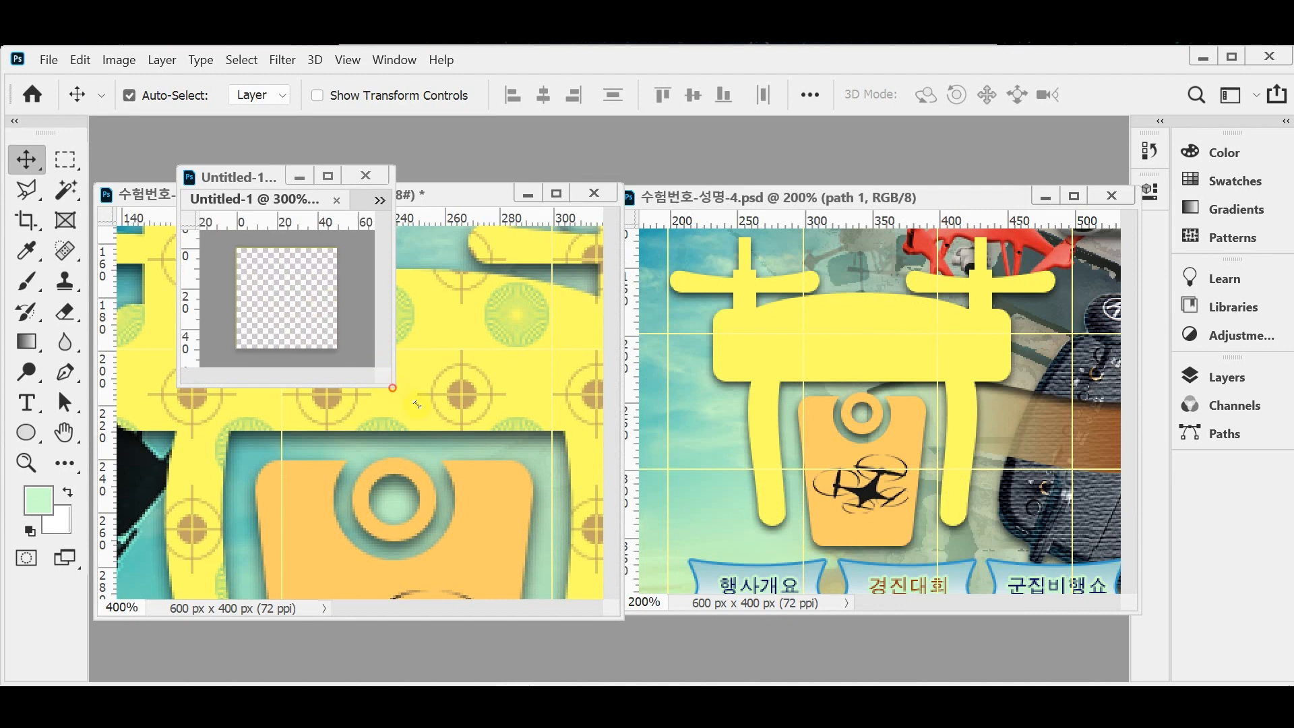
pyautogui.moveTo(394, 388); pyautogui.dragTo(525, 468)
pyautogui.hotkey('ctrl', '+')
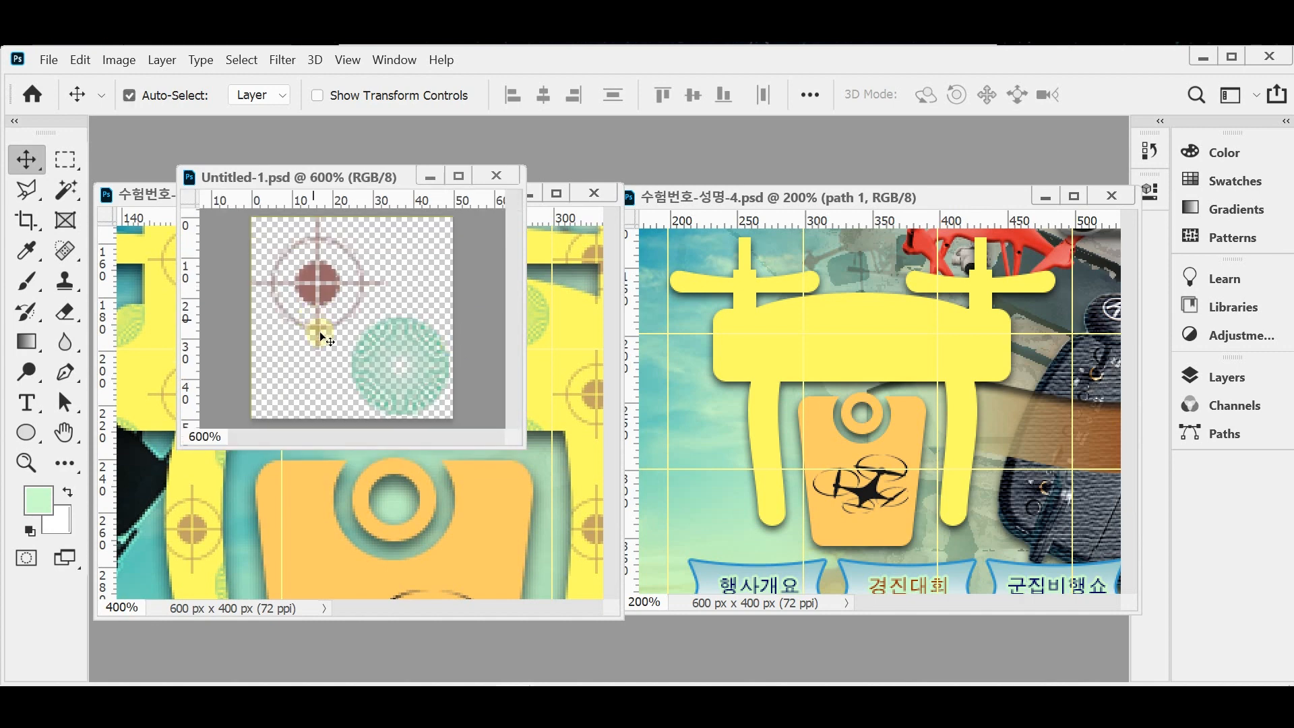
# Select the target motif's shape layer in Untitled-1.psd and examine the legacy Symbols group of the Custom Shape tool
pyautogui.click(324, 287)
pyautogui.click(25, 441)
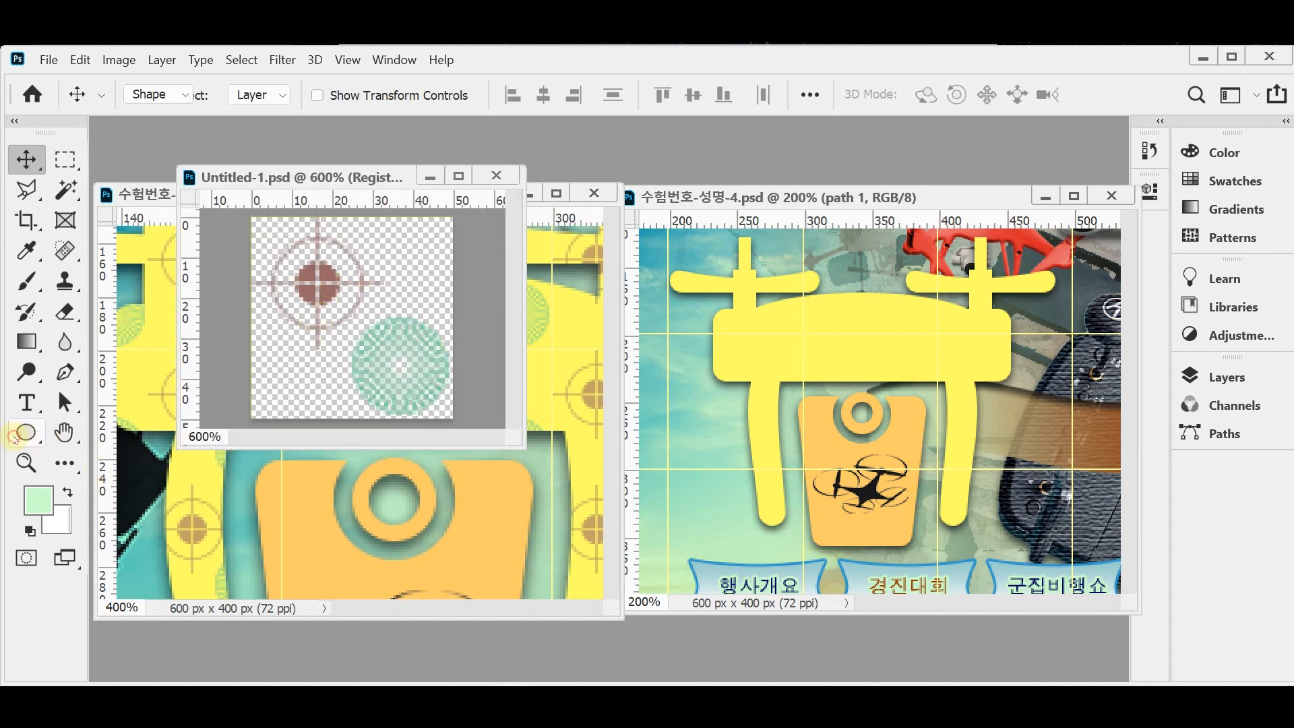
pyautogui.click(110, 540)
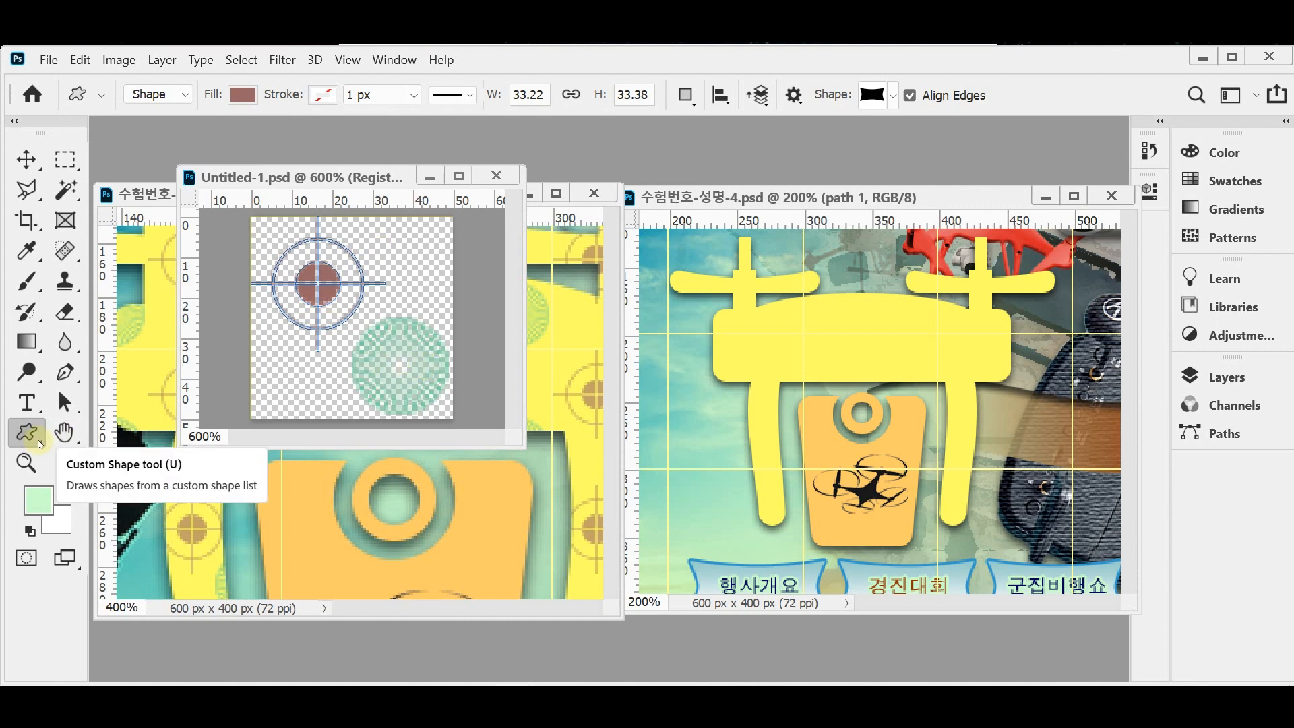
pyautogui.click(891, 99)
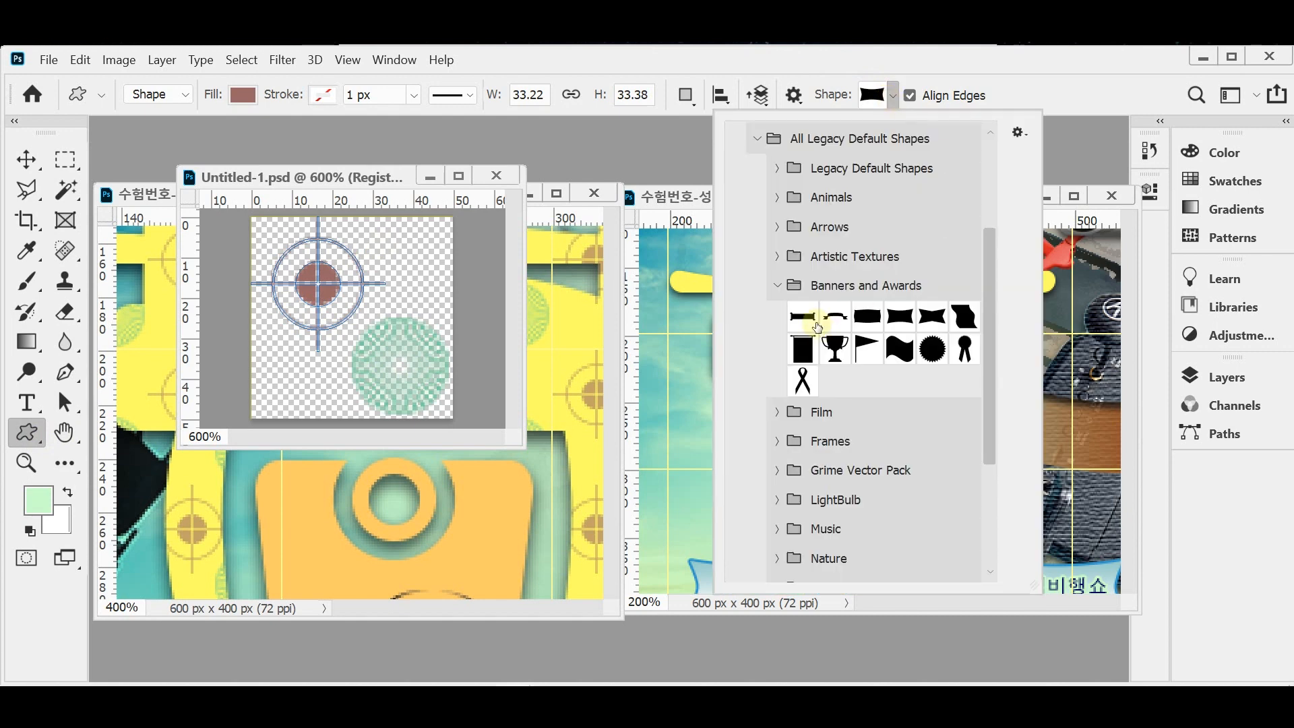
pyautogui.click(779, 285)
pyautogui.scroll(-1, 876, 378)
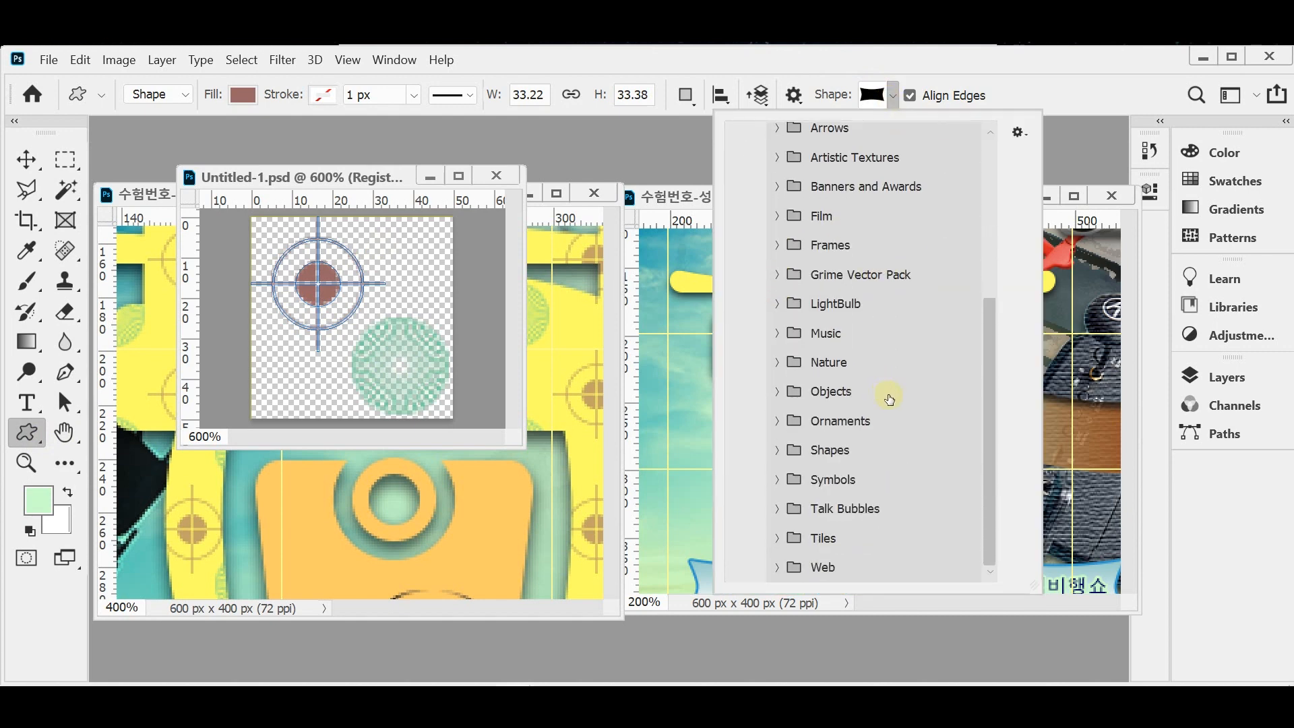
pyautogui.click(777, 481)
pyautogui.scroll(-1, 913, 466)
pyautogui.scroll(-3, 913, 465)
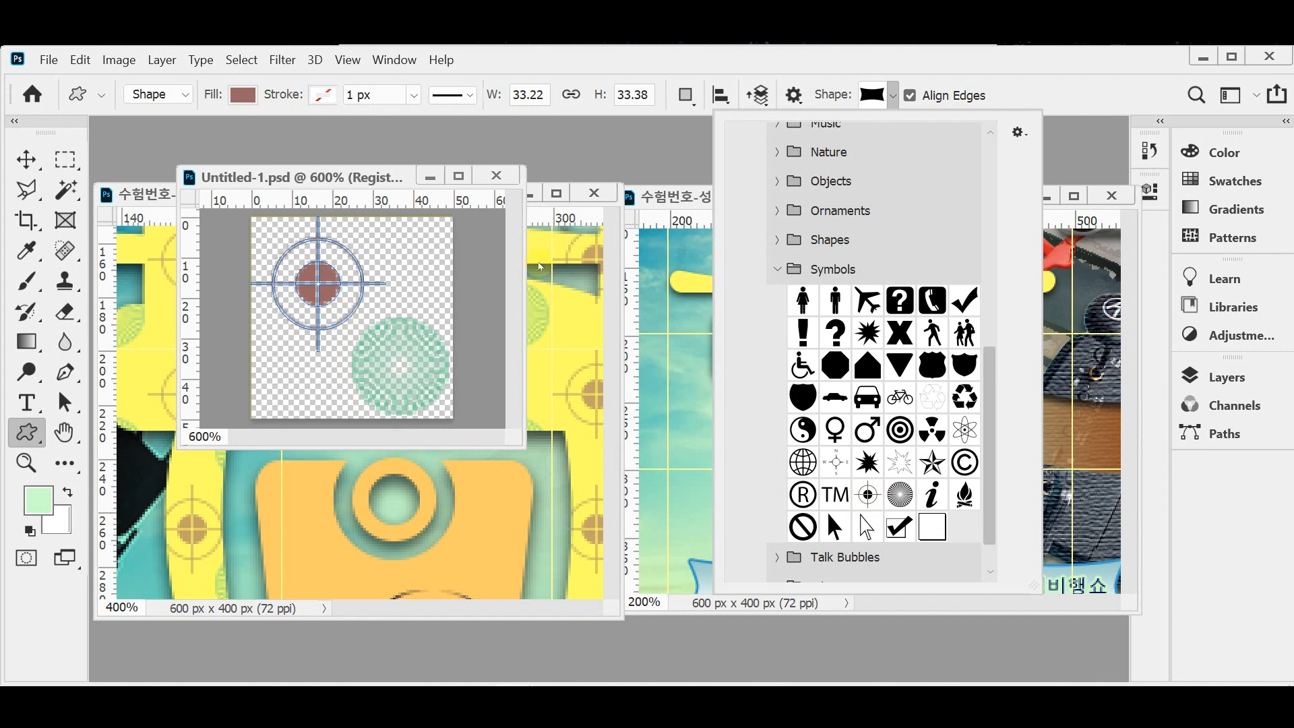
pyautogui.click(641, 43)
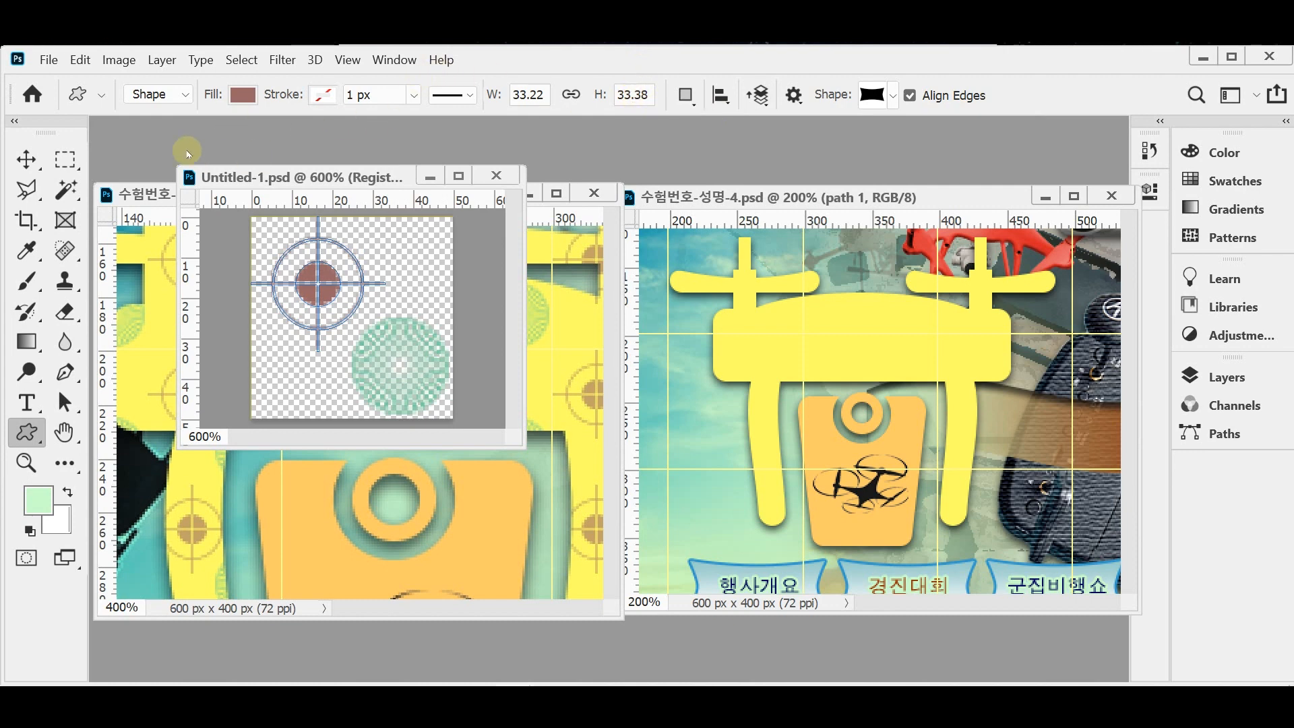
# Define the Untitled-1.psd artwork as a pattern named "등록 대상"
pyautogui.click(81, 59)
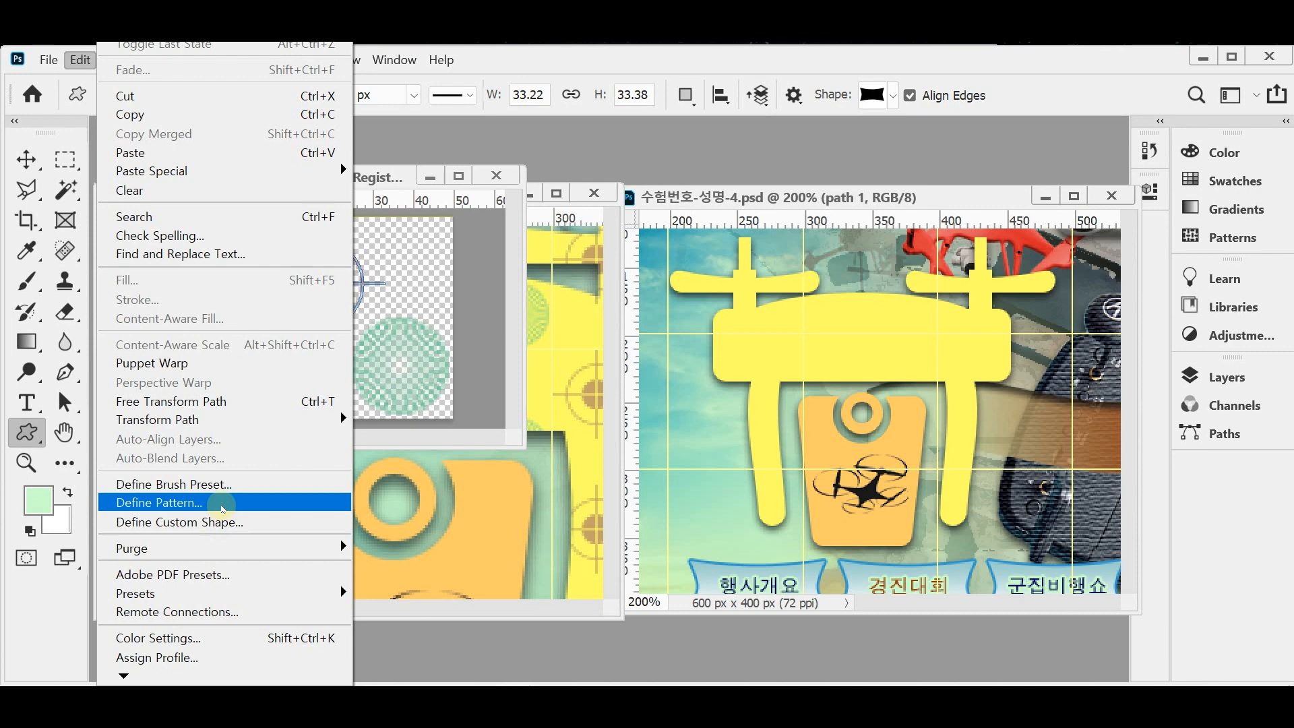
pyautogui.click(222, 506)
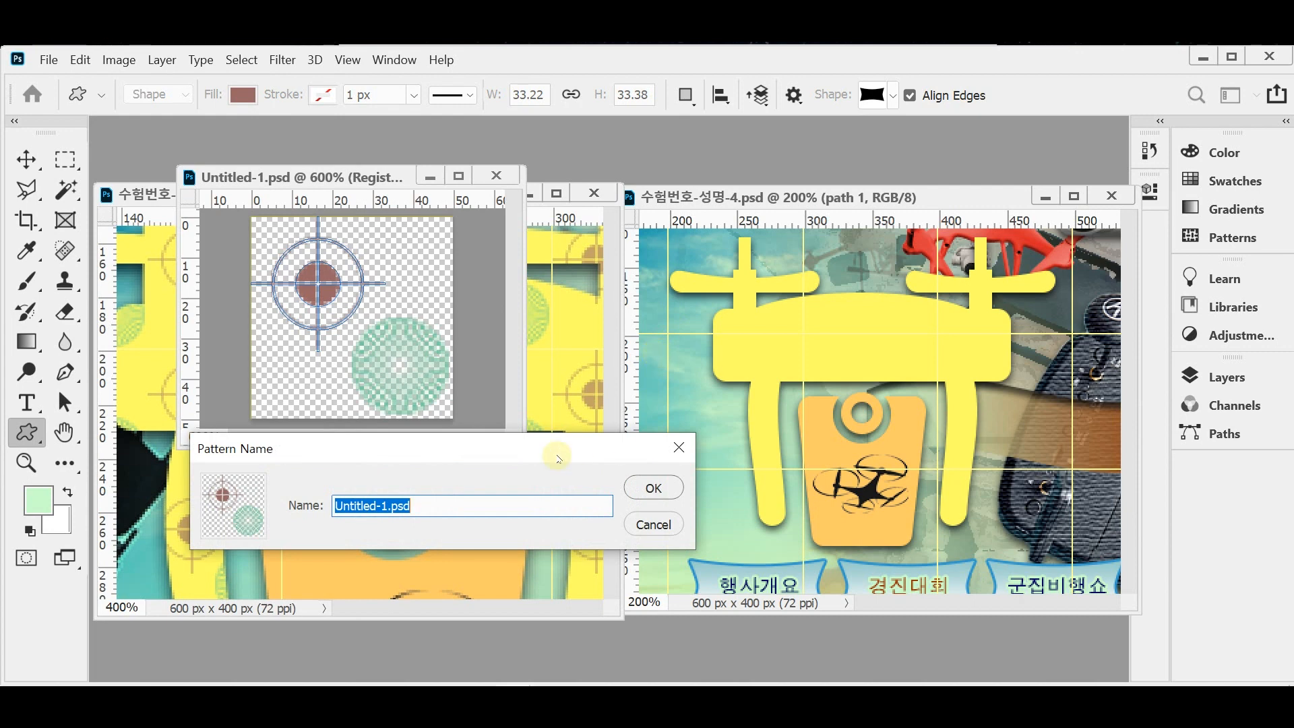
pyautogui.write('ㄷ')
pyautogui.write('등')
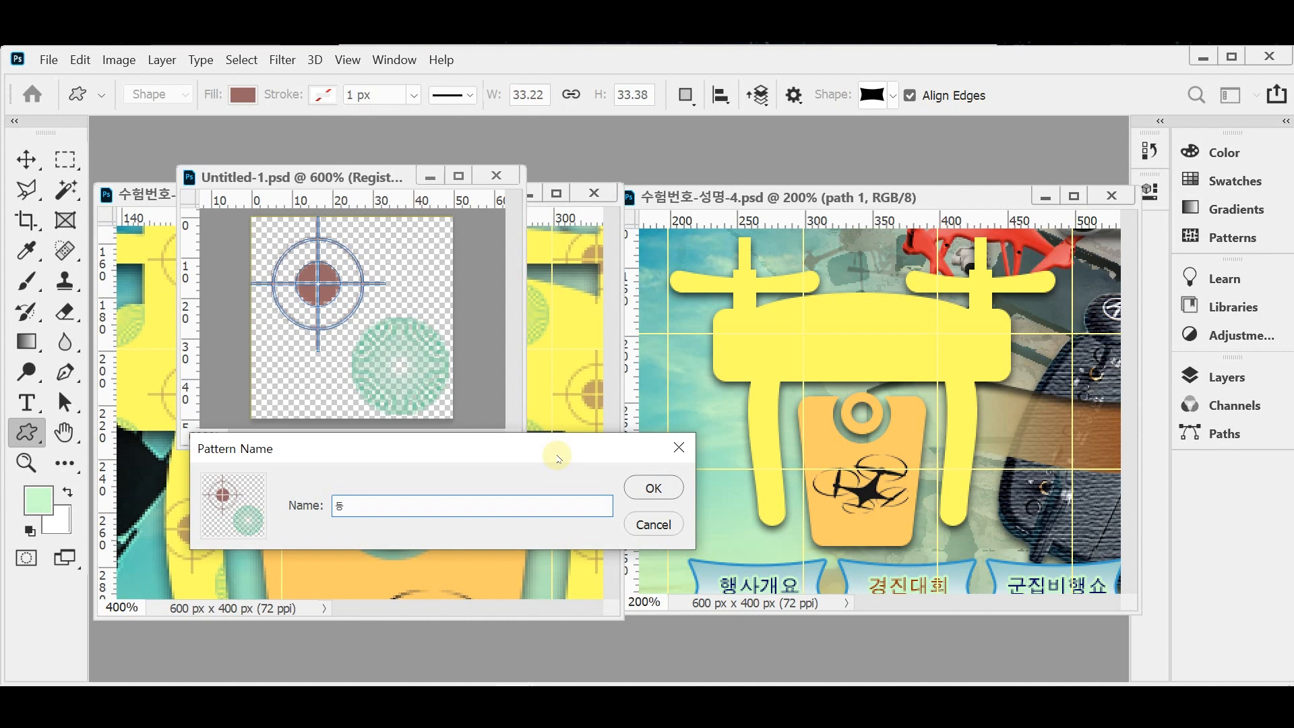
pyautogui.write('로')
pyautogui.write(' 대')
pyautogui.write('사')
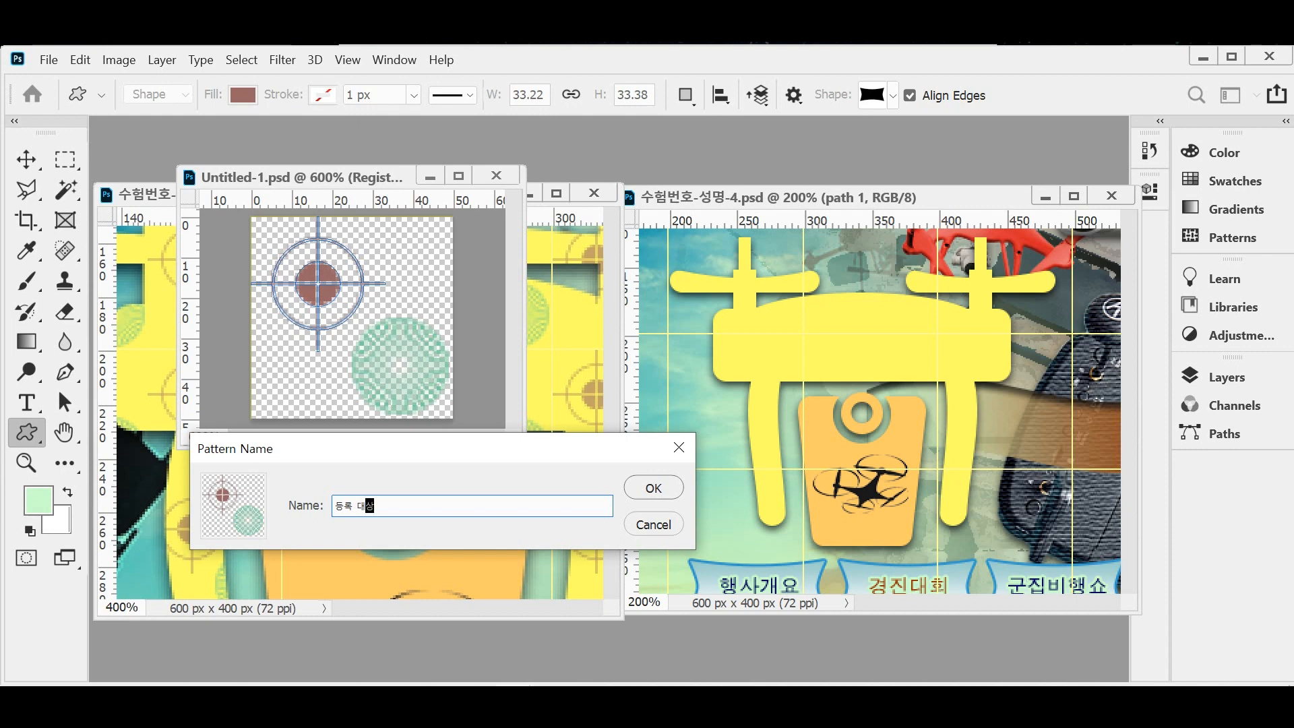
pyautogui.click(641, 491)
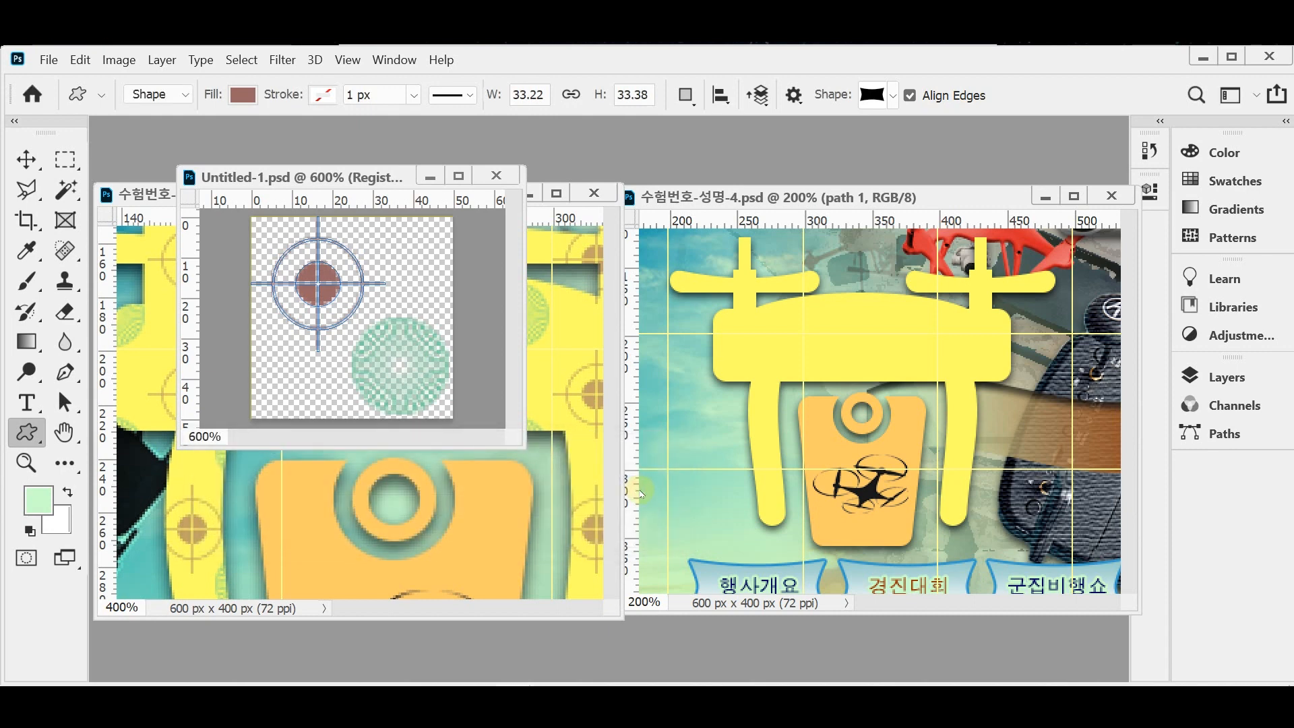
# Minimize the pattern document, return to the 200% working document, and hide and show the yellow drone's "path 1" layer
pyautogui.click(430, 175)
pyautogui.click(803, 198)
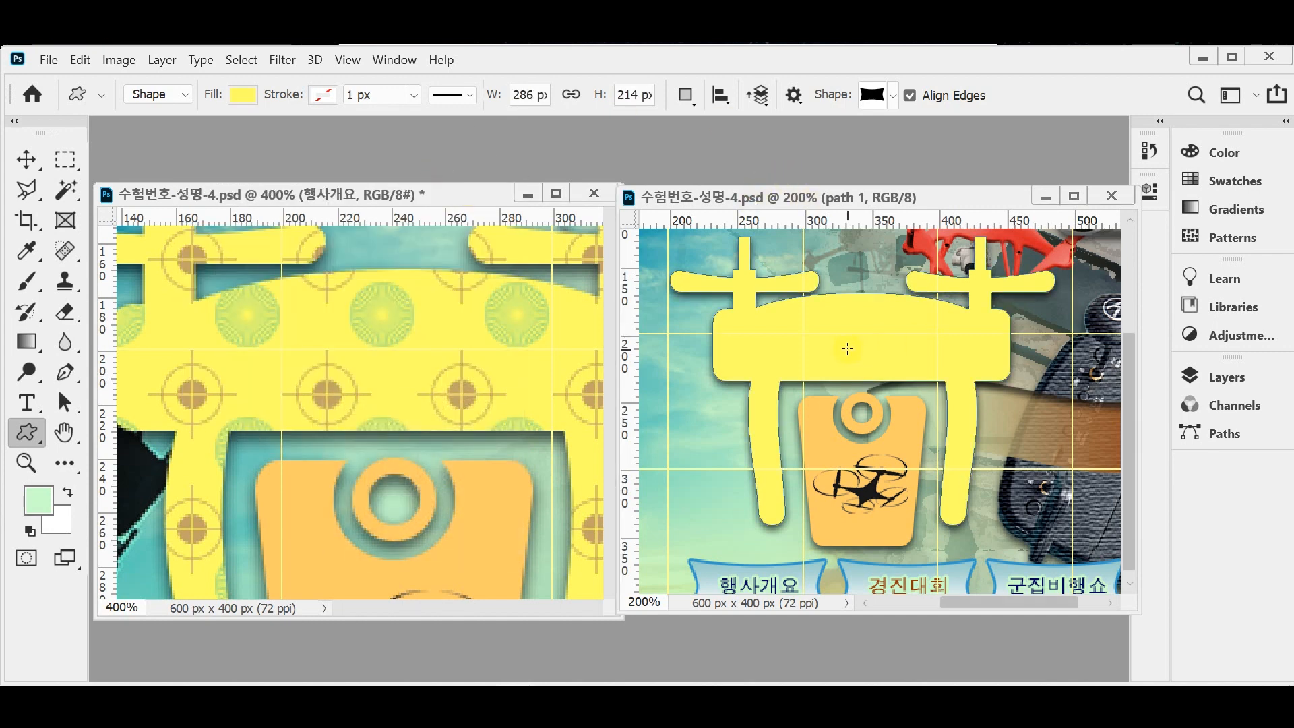
pyautogui.click(26, 159)
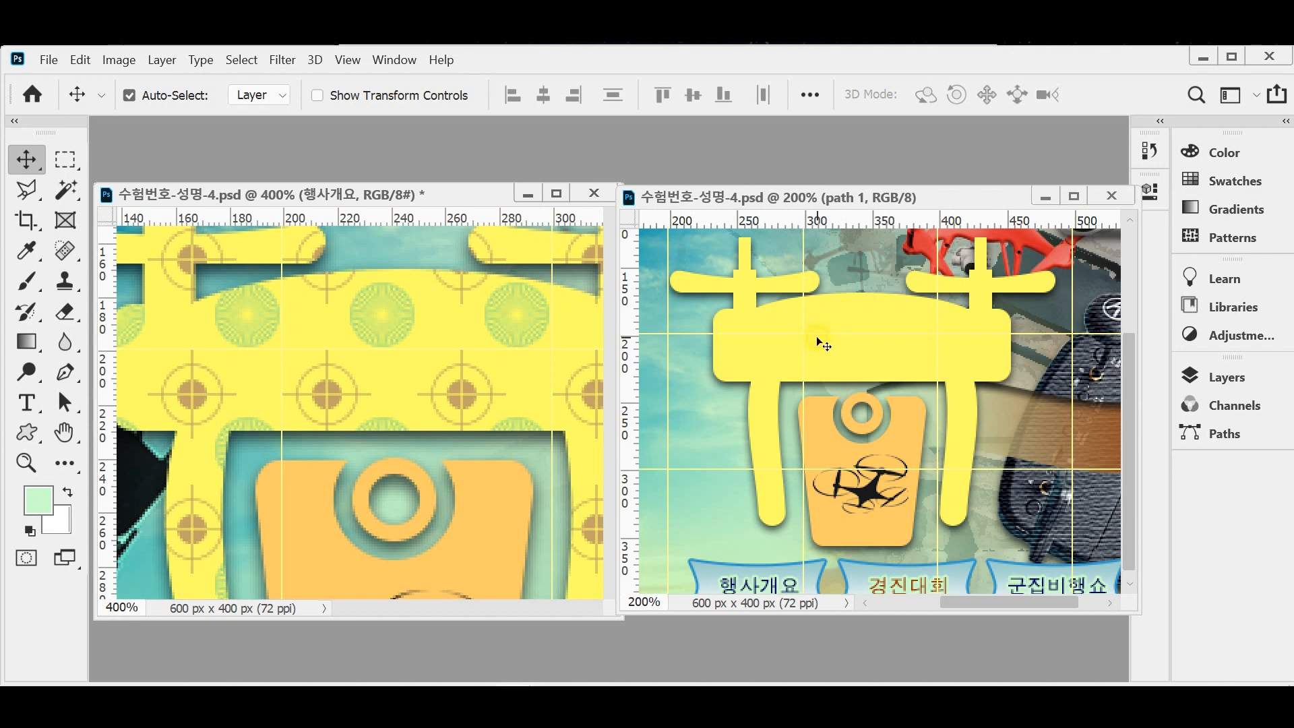
pyautogui.click(1227, 379)
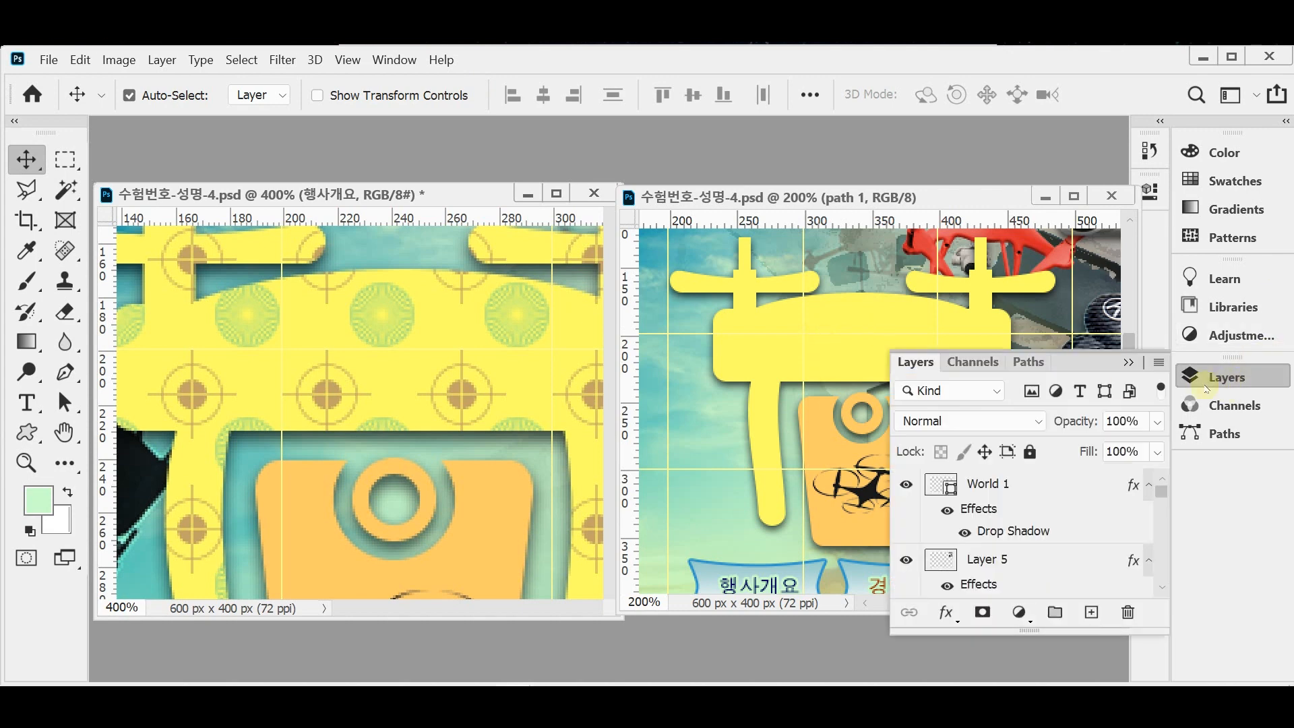
pyautogui.scroll(-3, 1079, 519)
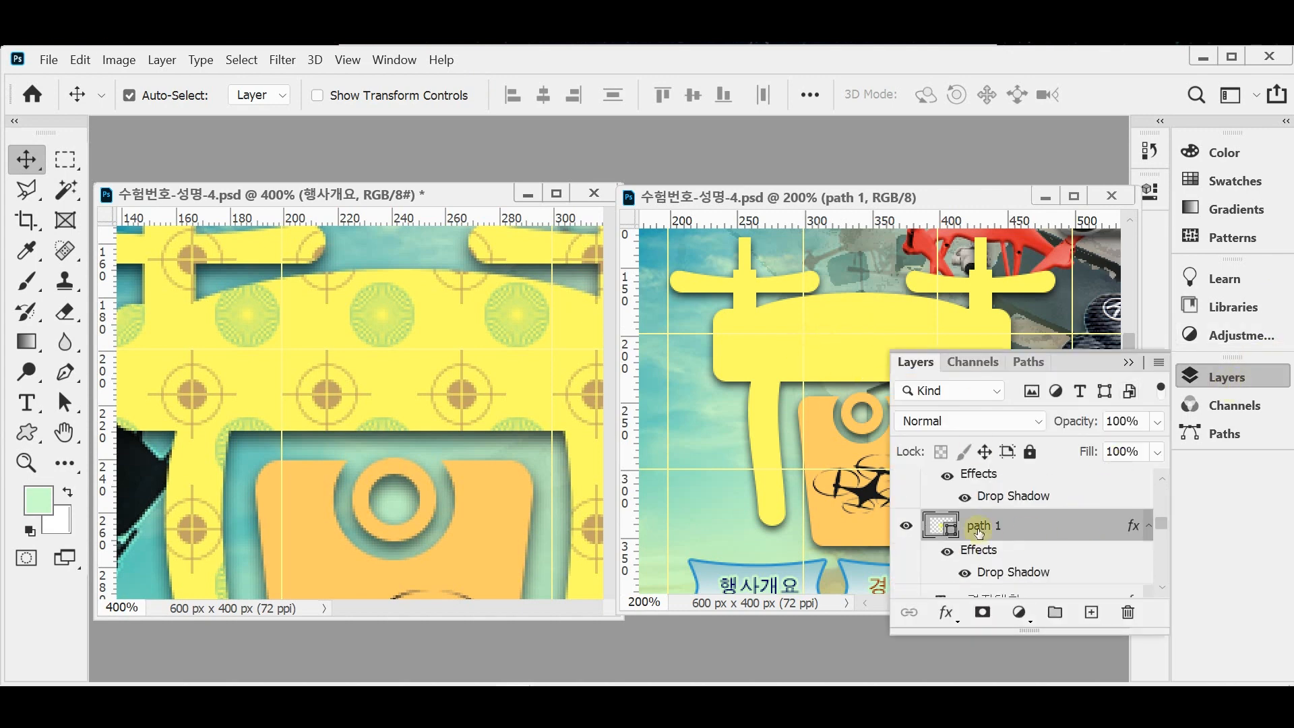
pyautogui.click(907, 526)
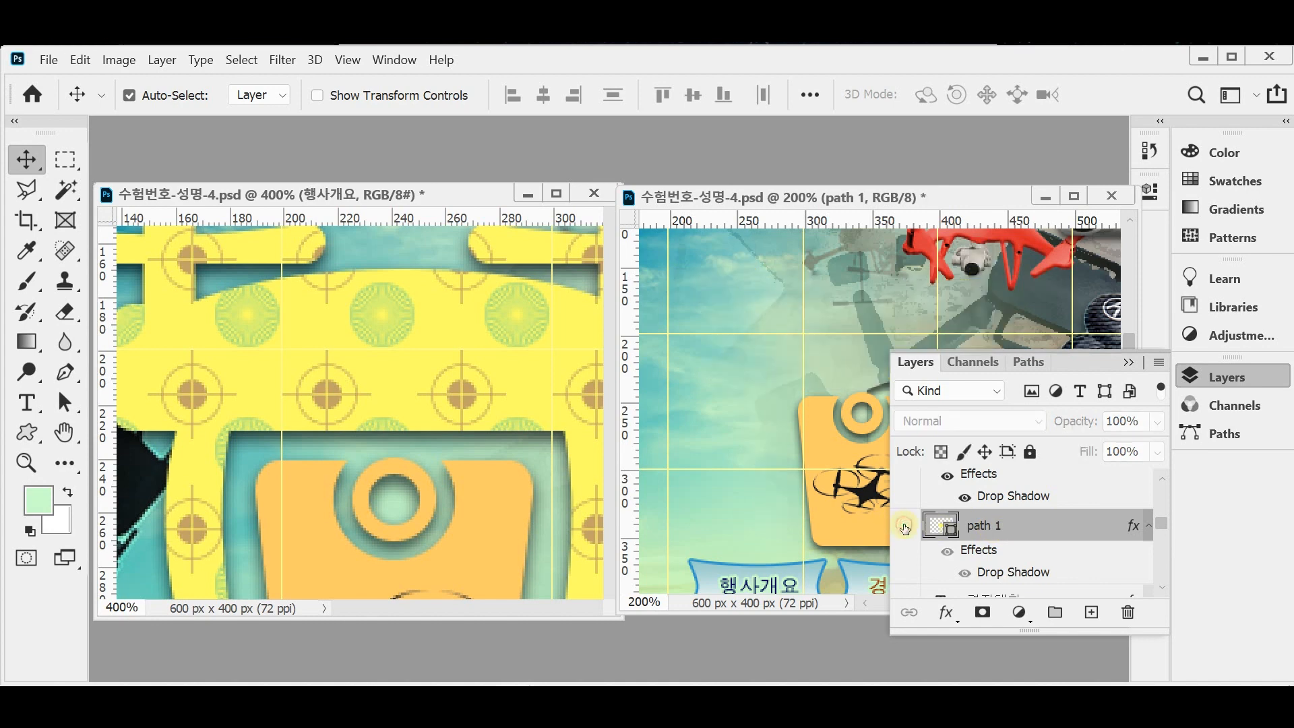
pyautogui.click(907, 525)
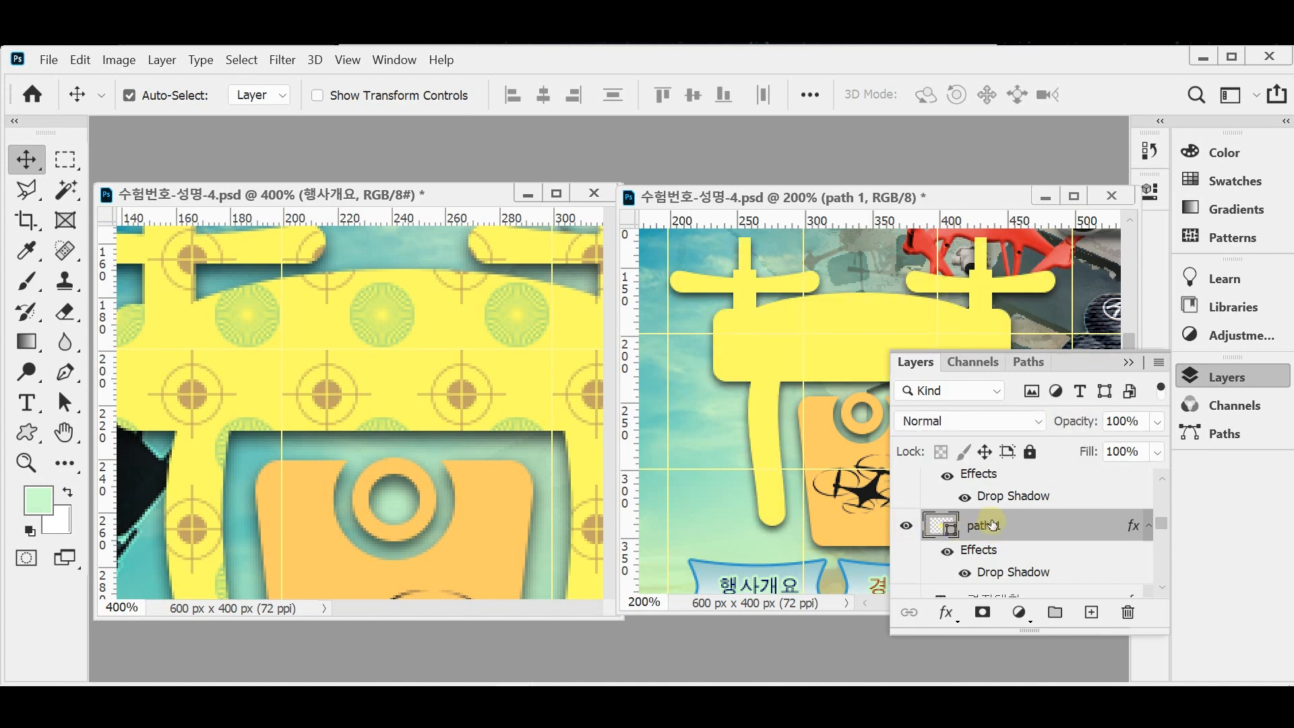
# Add a new layer directly above "path 1" and name it "pattern"
pyautogui.click(1090, 614)
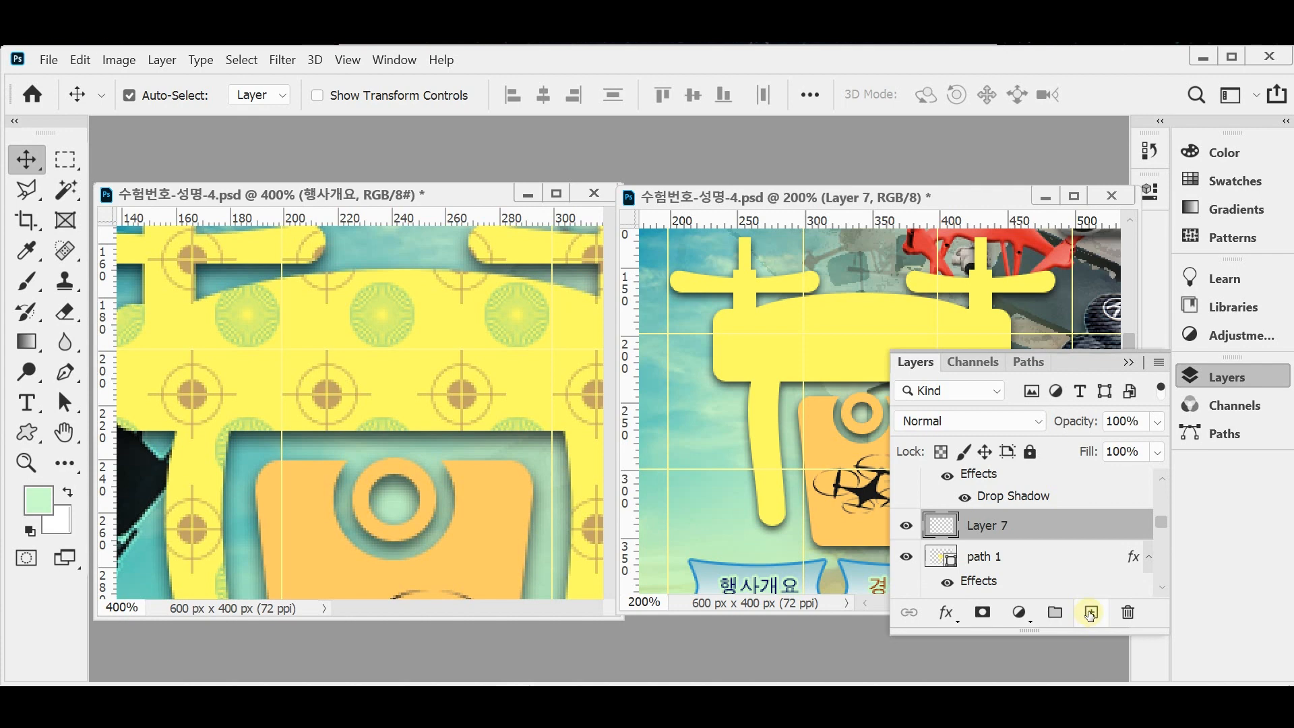
pyautogui.doubleClick(994, 526)
pyautogui.moveTo(995, 526); pyautogui.dragTo(873, 512)
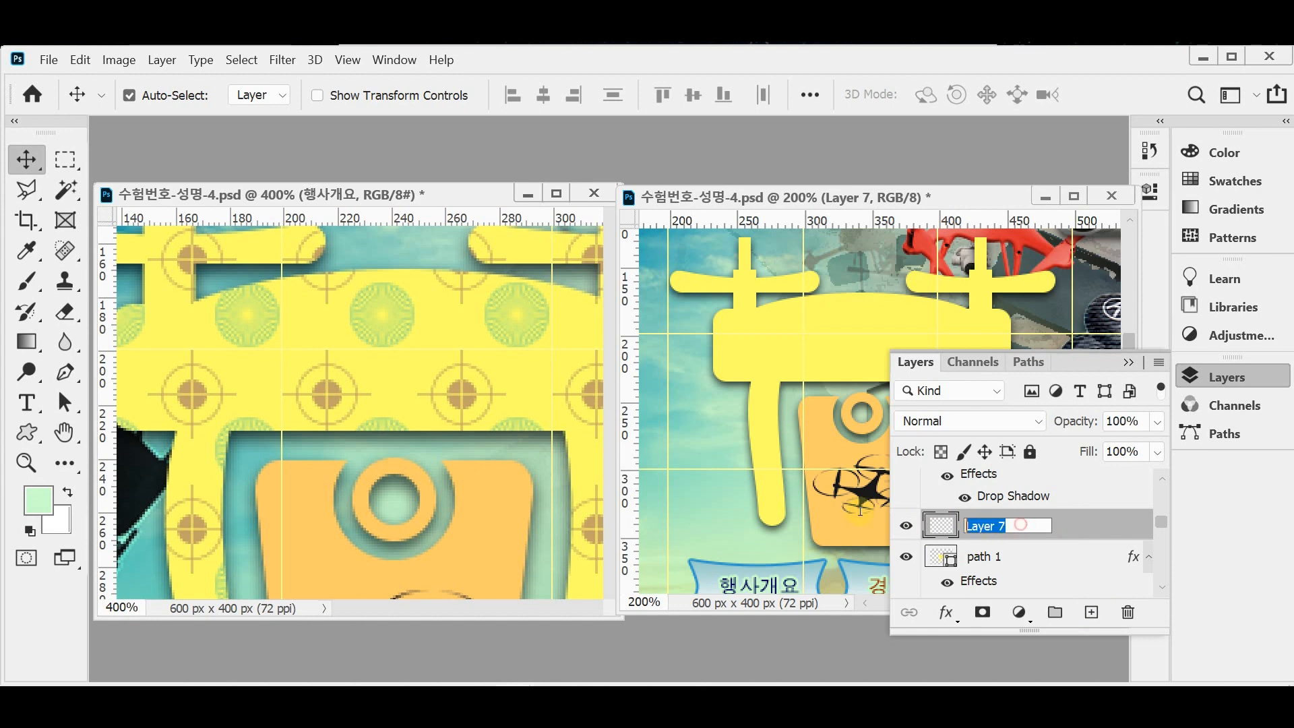
pyautogui.write('pattern')
pyautogui.press('Return')
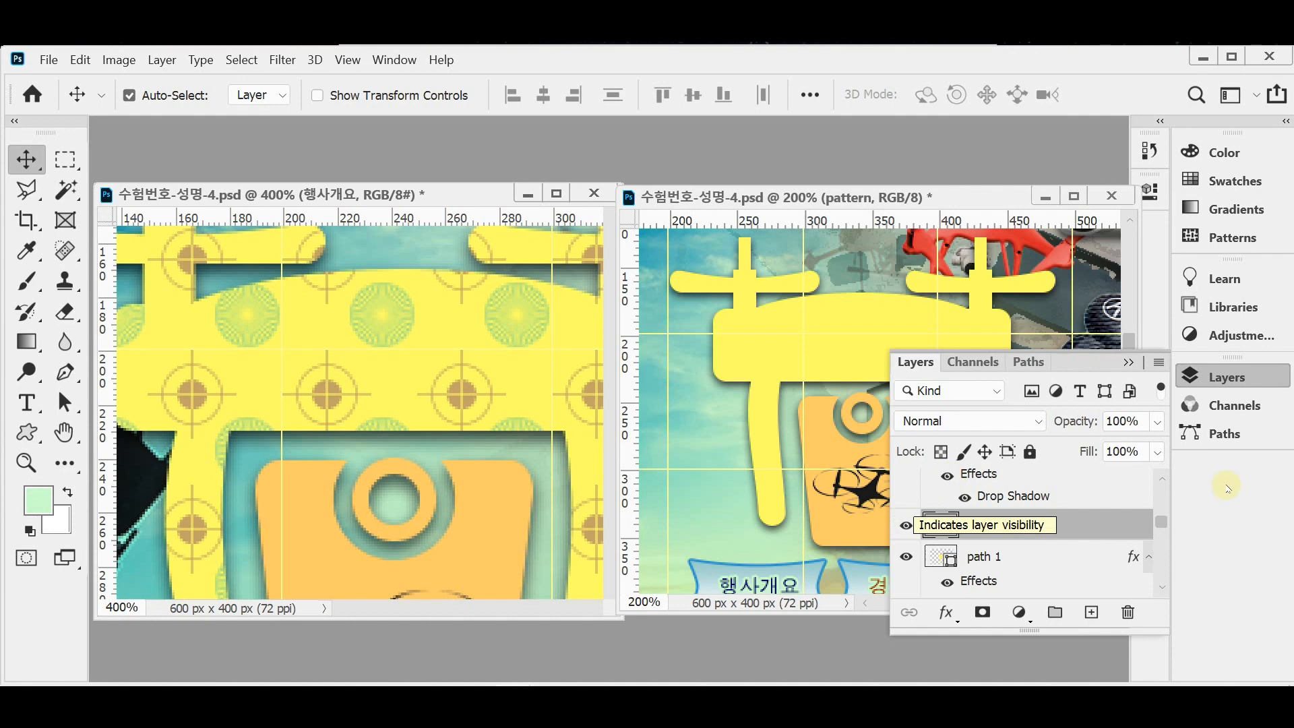
# Fill the "pattern" layer with the custom target-and-circle pattern in Normal mode at 100% opacity
pyautogui.click(81, 60)
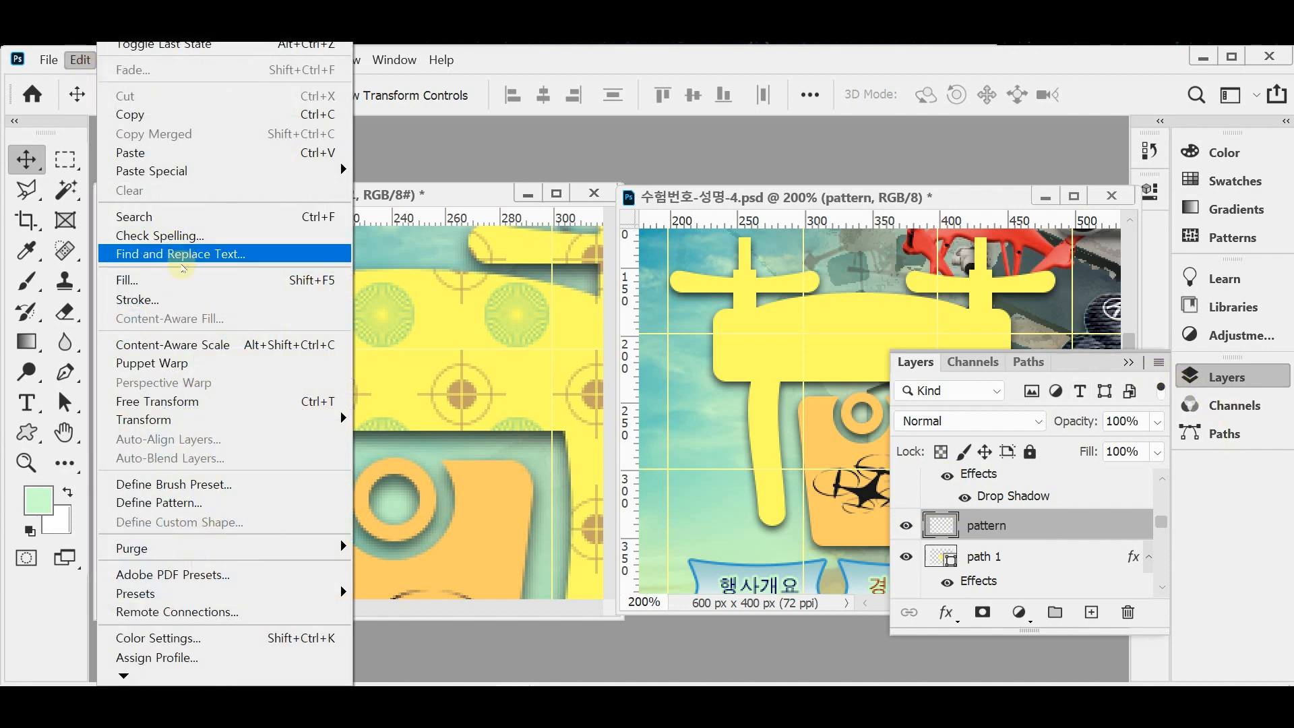
pyautogui.click(128, 277)
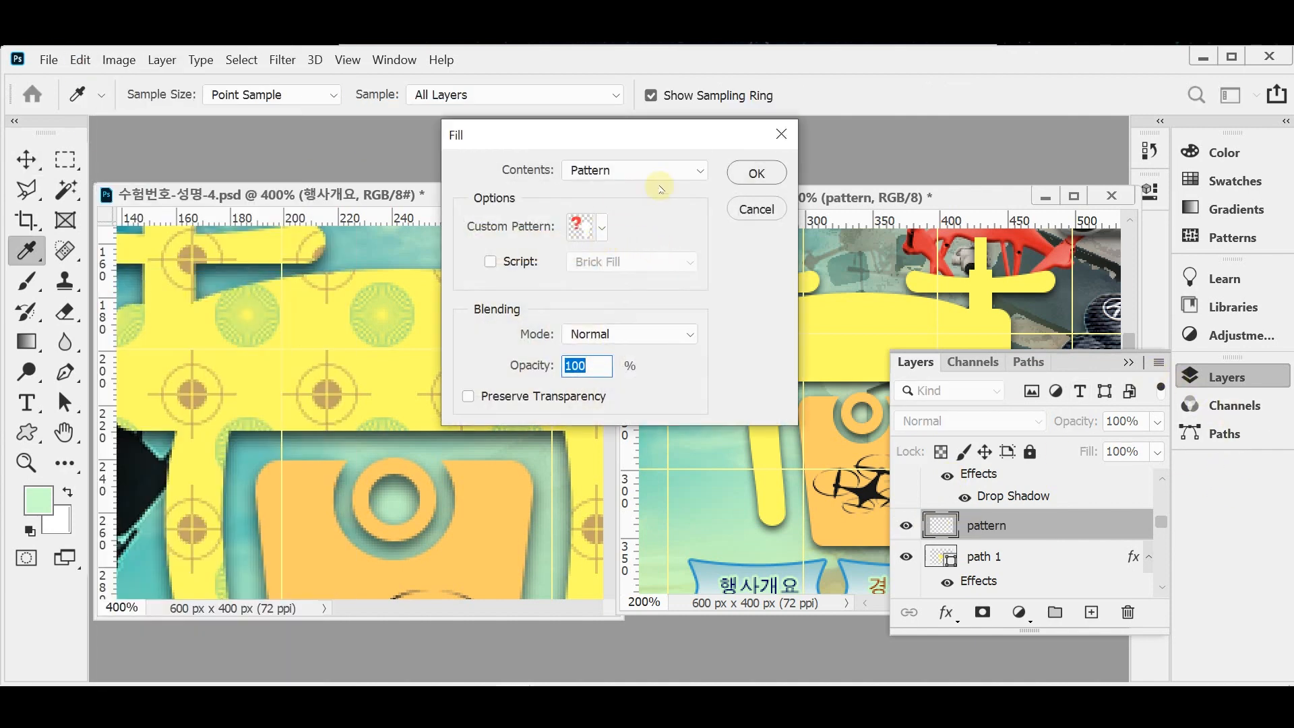
pyautogui.click(698, 170)
pyautogui.click(698, 170)
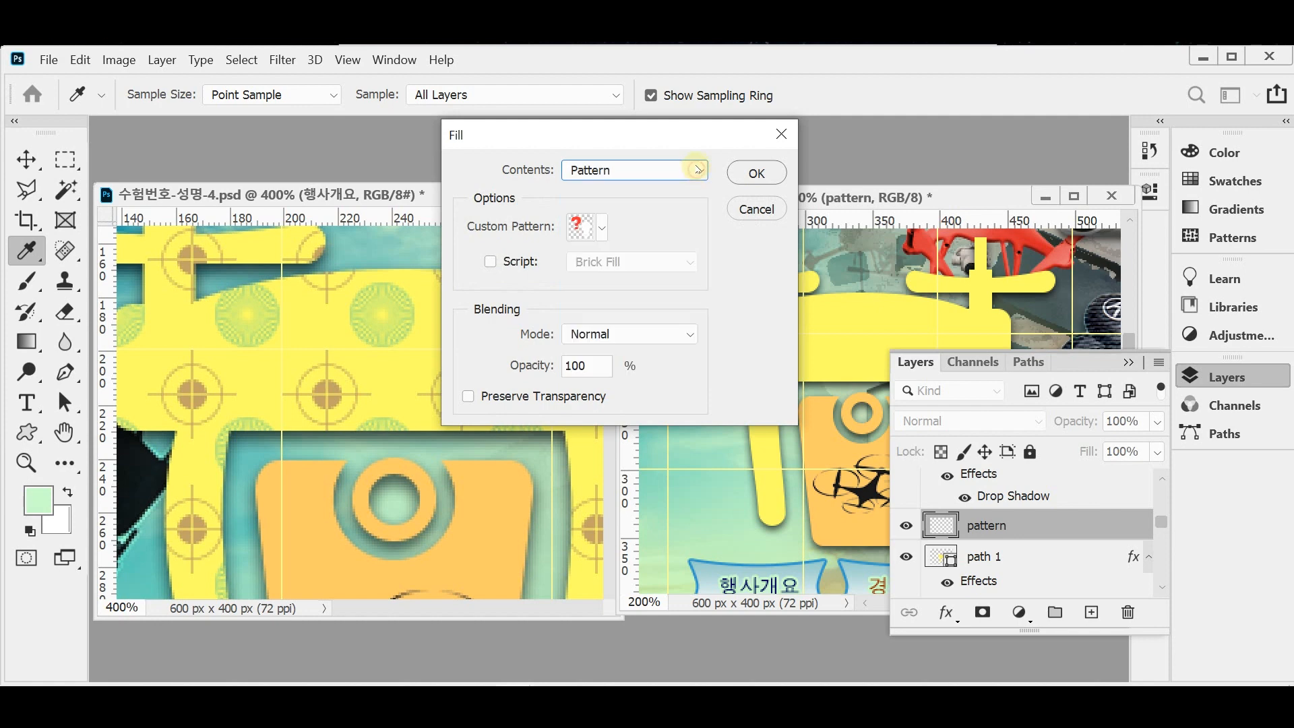
pyautogui.click(602, 227)
pyautogui.click(546, 380)
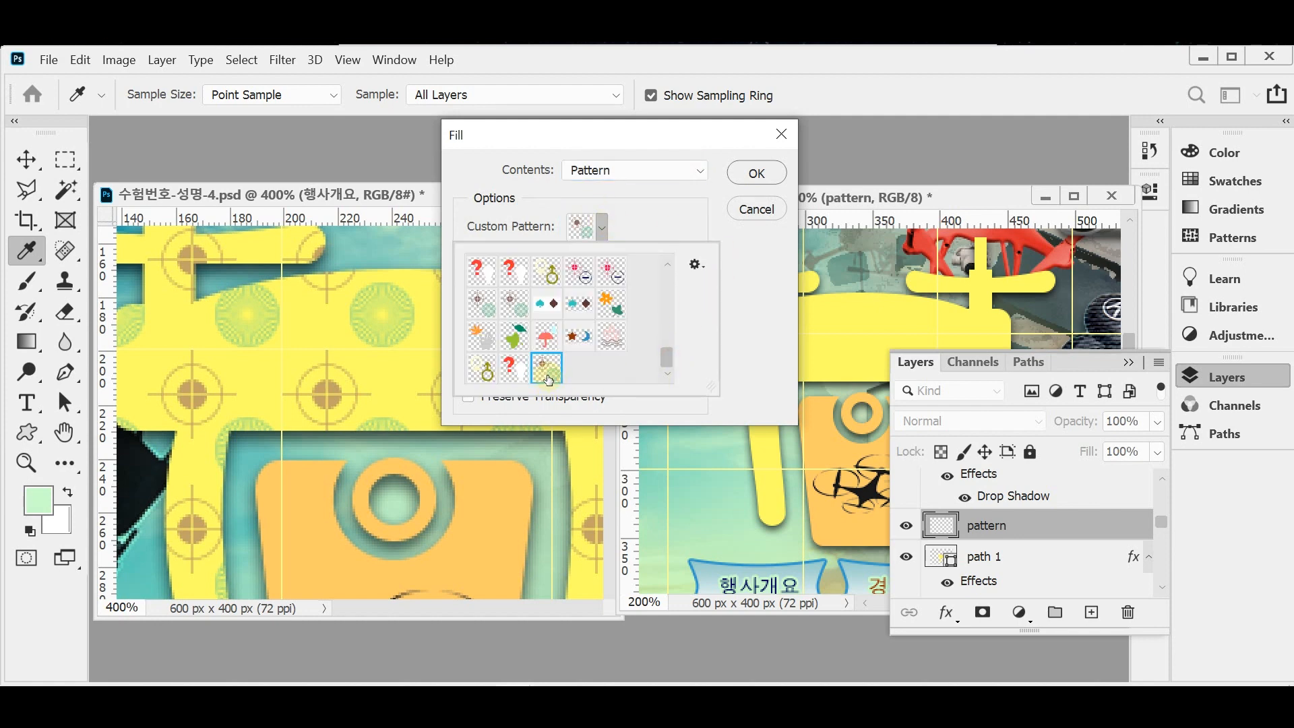
pyautogui.click(745, 176)
pyautogui.click(672, 211)
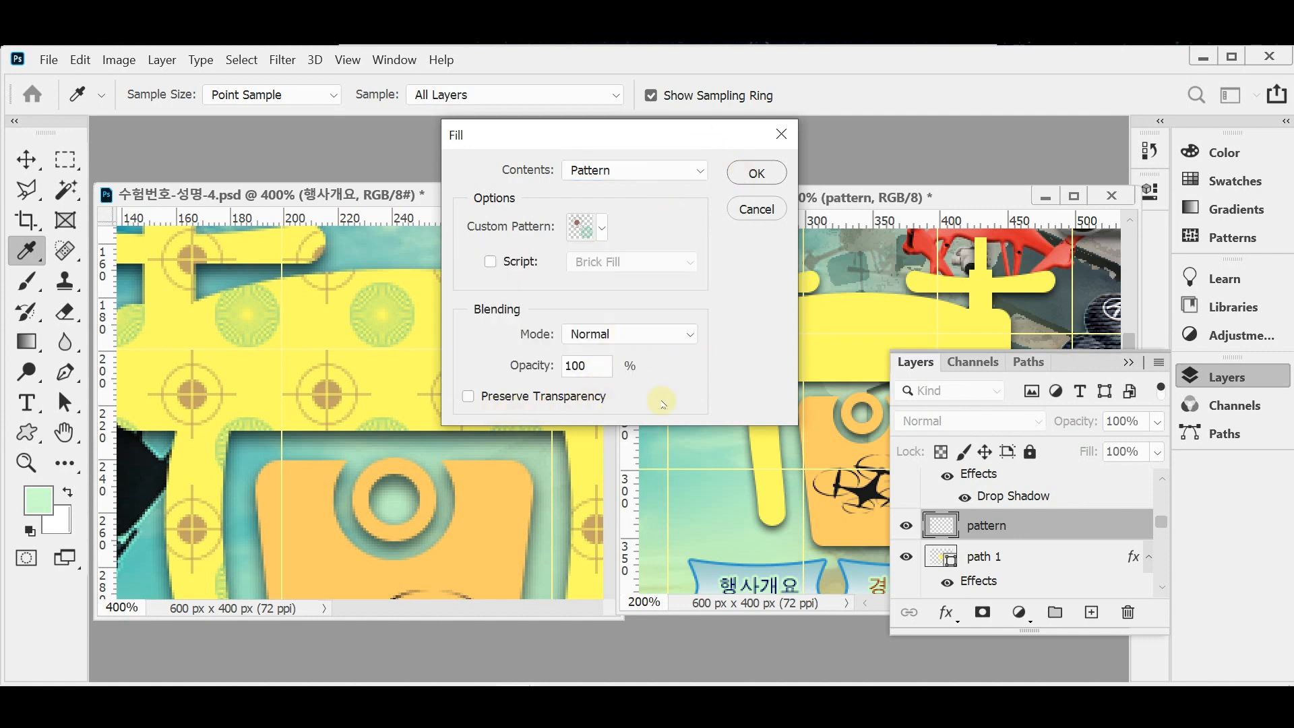
pyautogui.click(758, 174)
pyautogui.press('v')
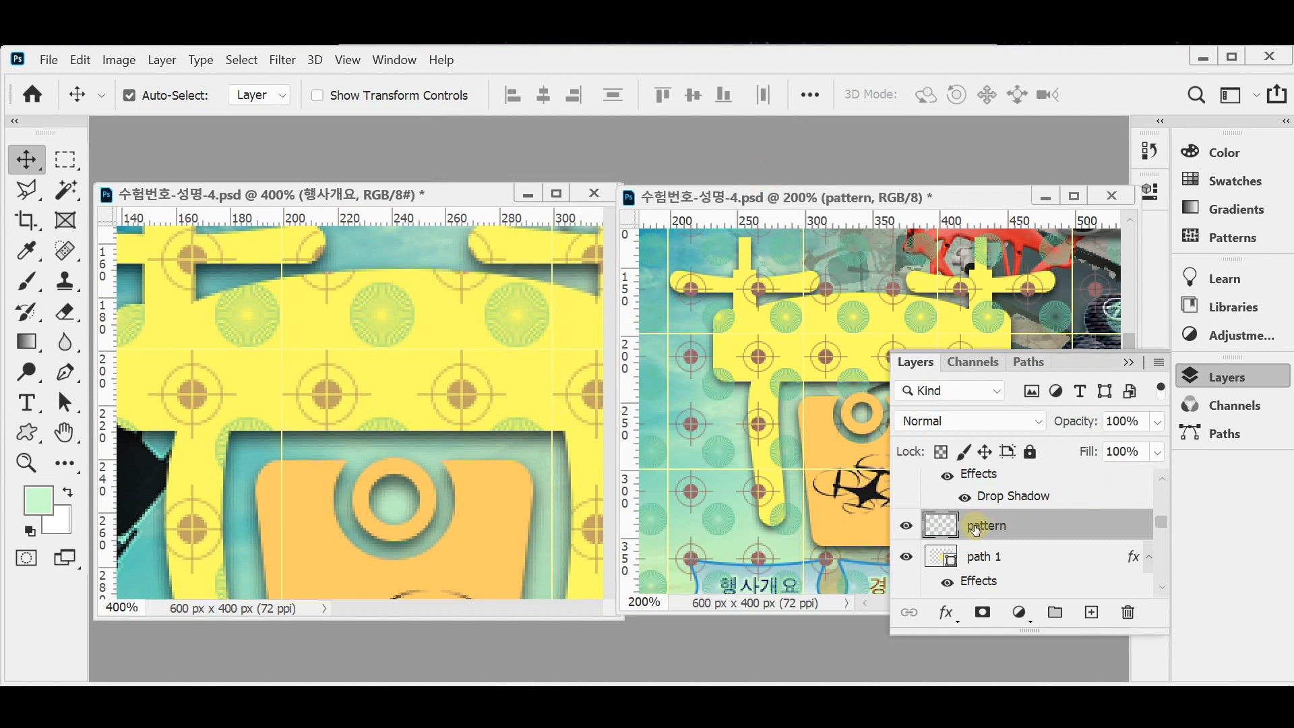
# Clip the "pattern" layer to the yellow drone's "path 1" layer
pyautogui.click(1209, 376)
pyautogui.hotkey('ctrl', '-')
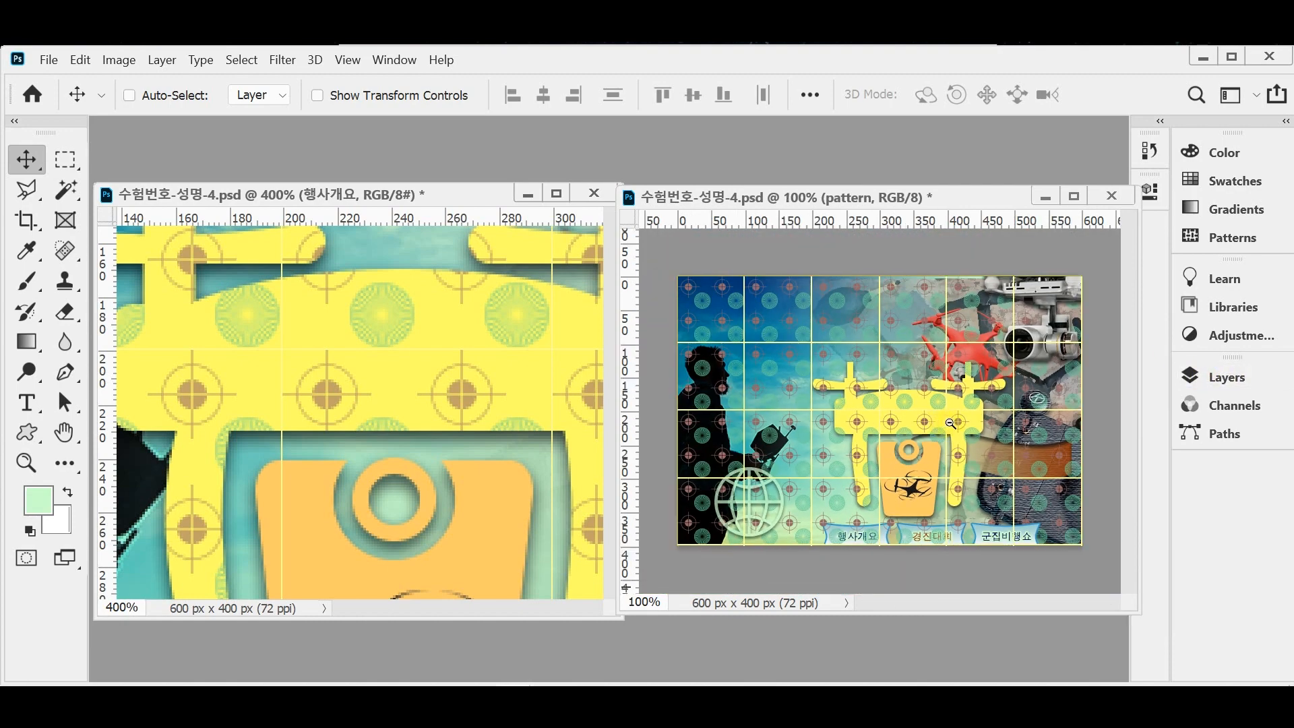
pyautogui.keyDown('alt'); pyautogui.scroll(1, 925, 418); pyautogui.keyUp('alt')
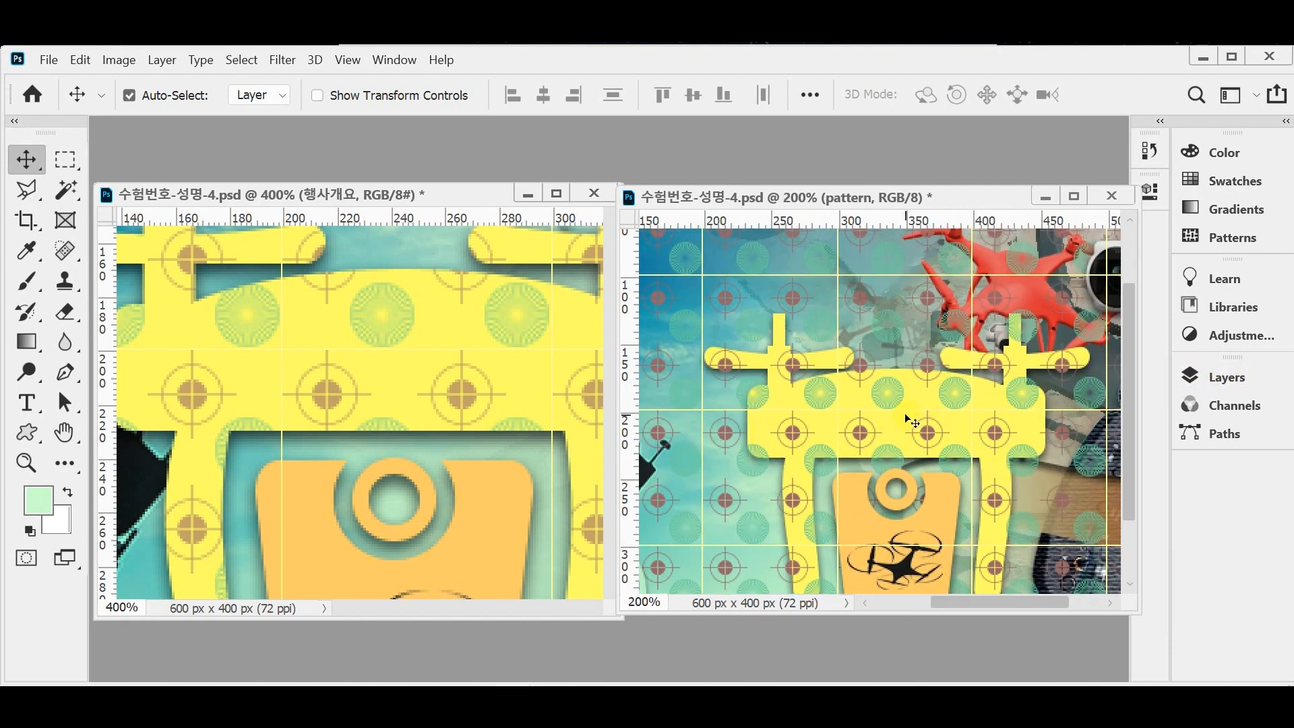
pyautogui.click(1212, 376)
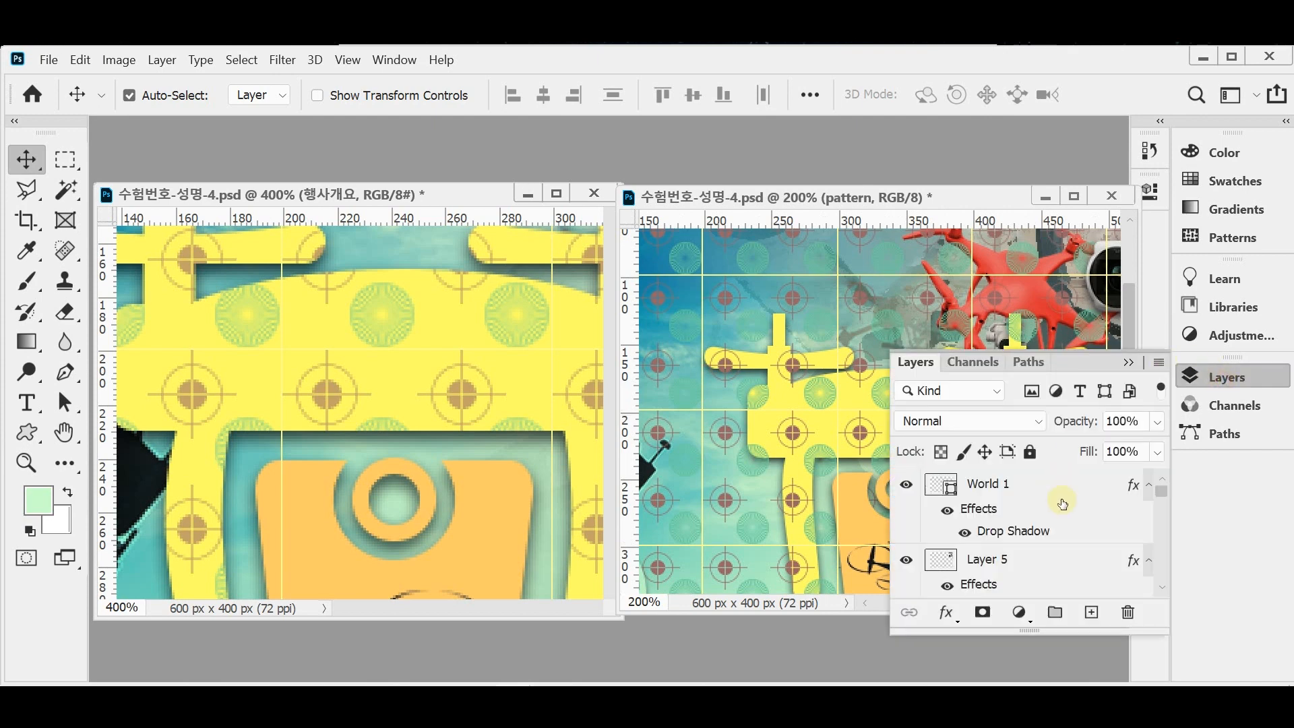
pyautogui.scroll(1, 1061, 527)
pyautogui.scroll(-2, 1061, 527)
pyautogui.scroll(2, 1062, 527)
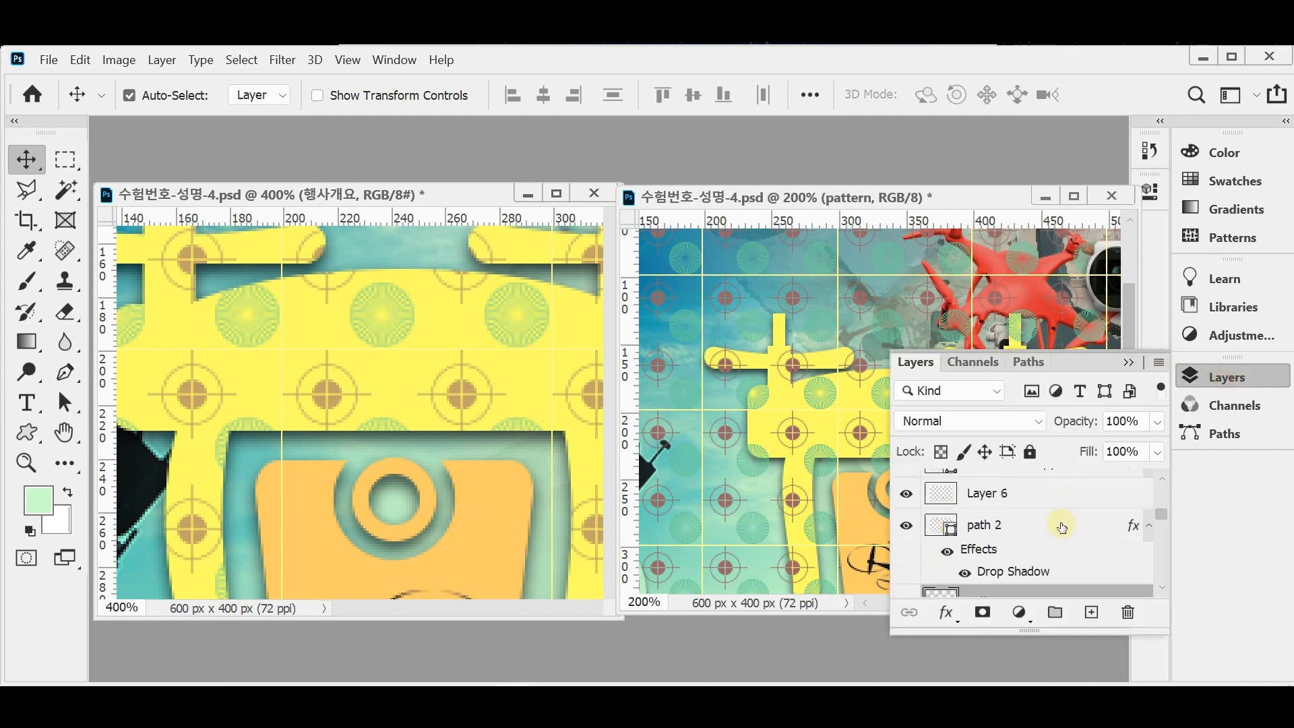
pyautogui.scroll(-2, 1063, 527)
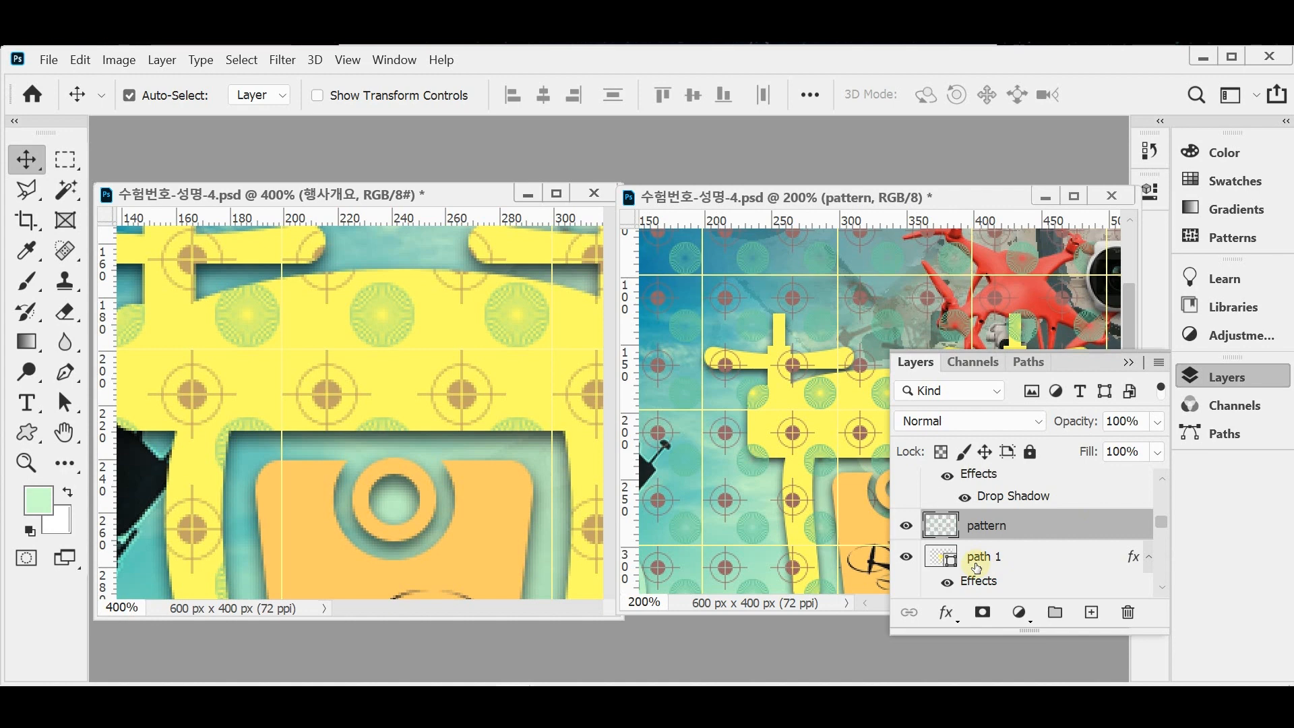
pyautogui.keyDown('alt'); pyautogui.click(1043, 540); pyautogui.keyUp('alt')
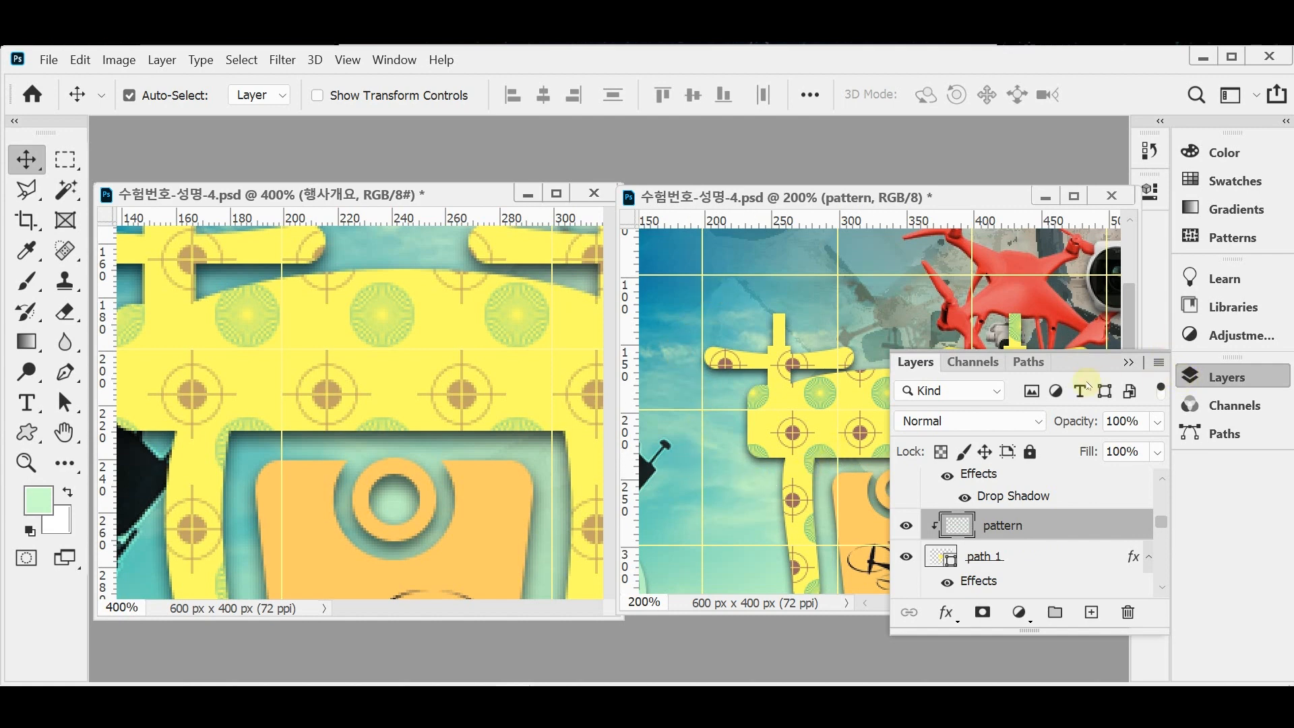
# Set the "pattern" layer's opacity to 60% and save the working document
pyautogui.click(1073, 430)
pyautogui.write('60')
pyautogui.press('Return')
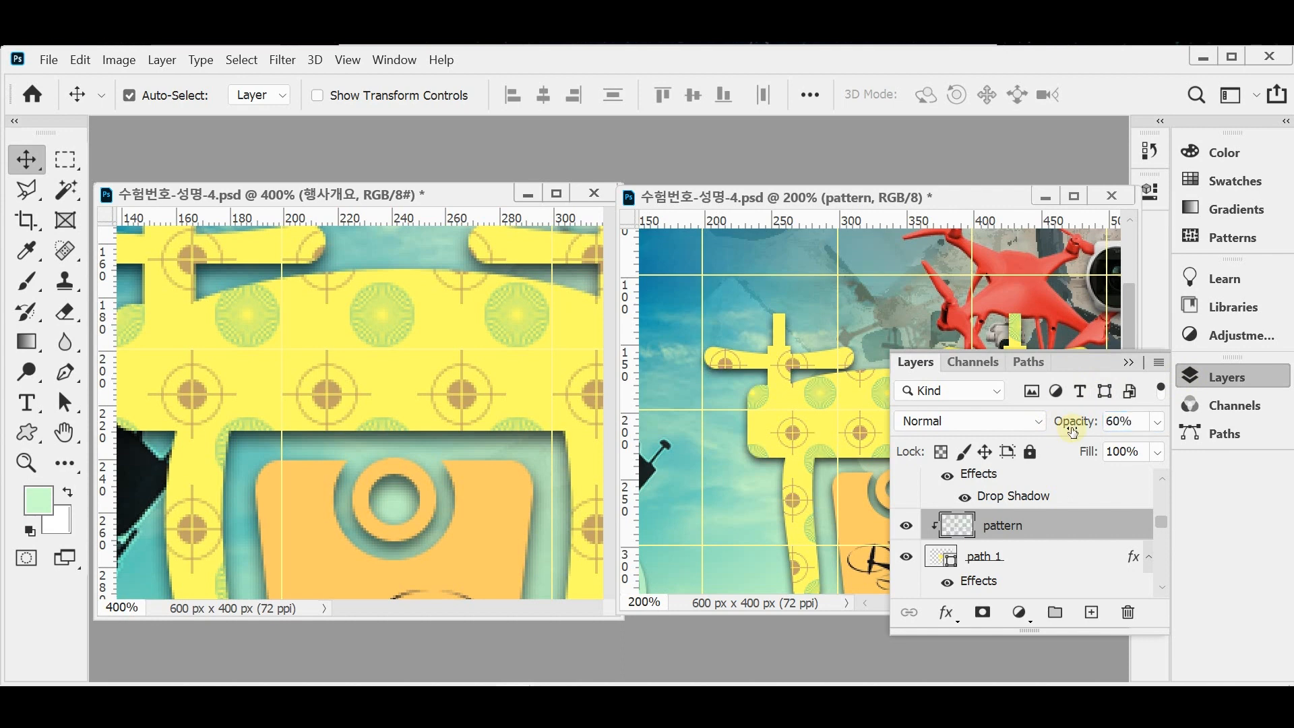
pyautogui.hotkey('ctrl', 's')
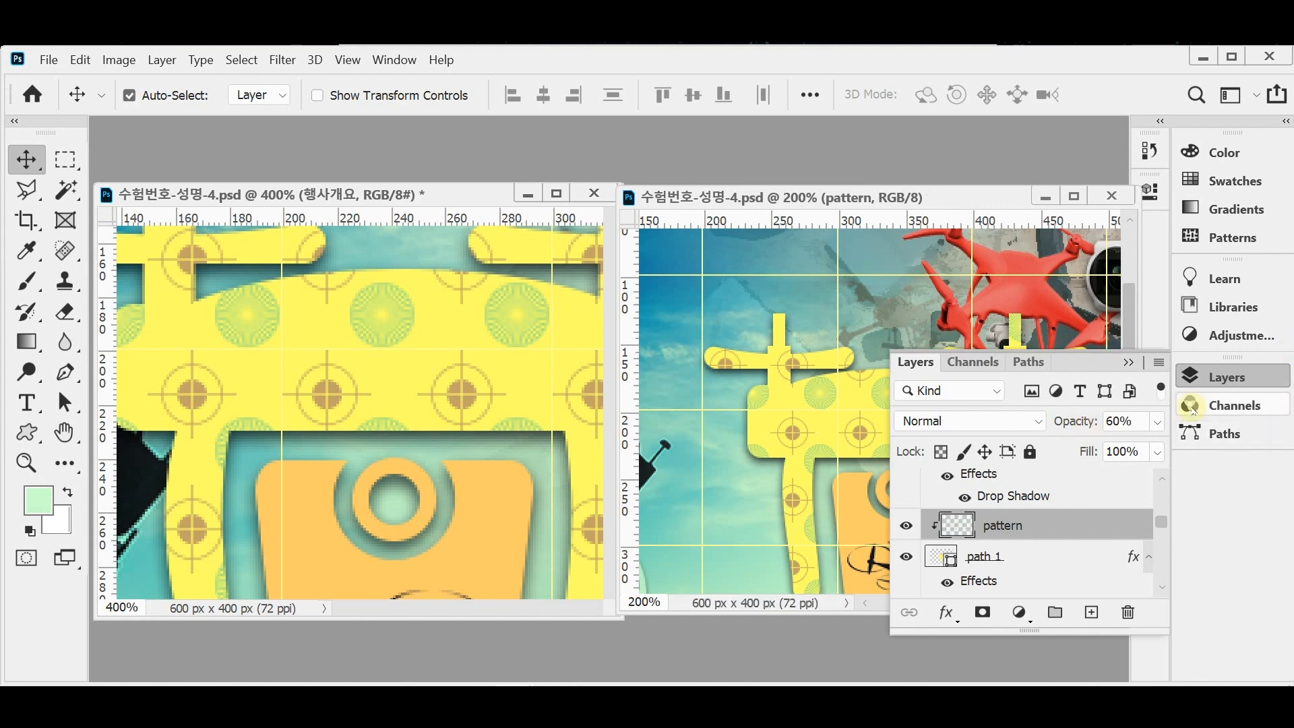
# Compare the whole working document with the finished reference document, both at 100% zoom
pyautogui.click(1193, 377)
pyautogui.hotkey('ctrl', '-')
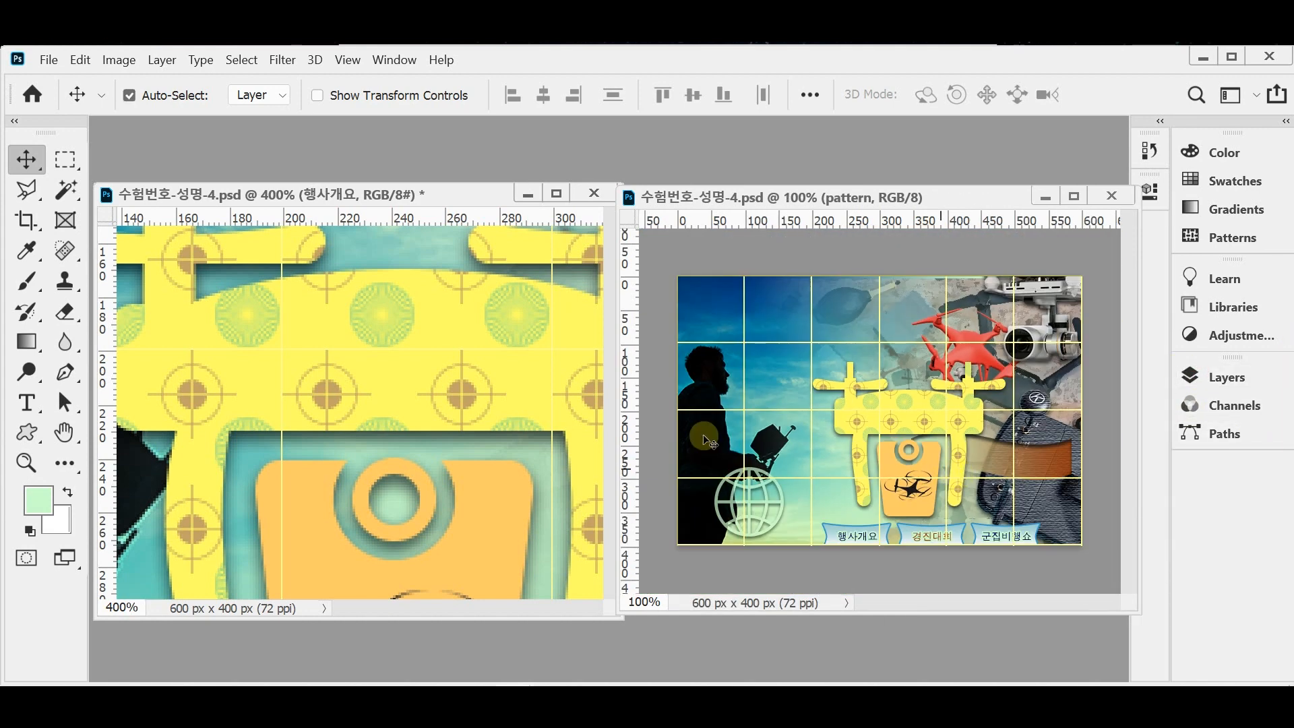
pyautogui.click(414, 193)
pyautogui.keyDown('ctrl'); pyautogui.keyDown('alt'); pyautogui.click(458, 397); pyautogui.keyUp('alt'); pyautogui.keyUp('ctrl')
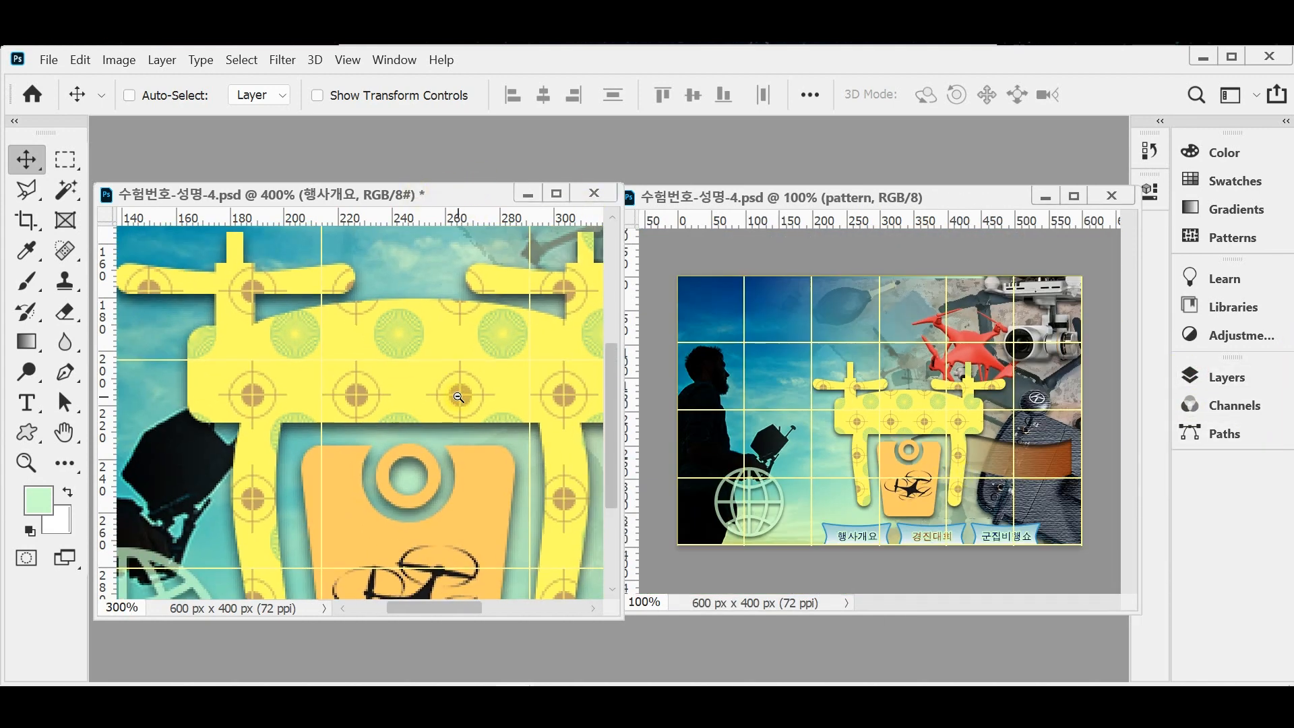
pyautogui.keyDown('ctrl'); pyautogui.keyDown('alt'); pyautogui.click(458, 397); pyautogui.keyUp('alt'); pyautogui.keyUp('ctrl')
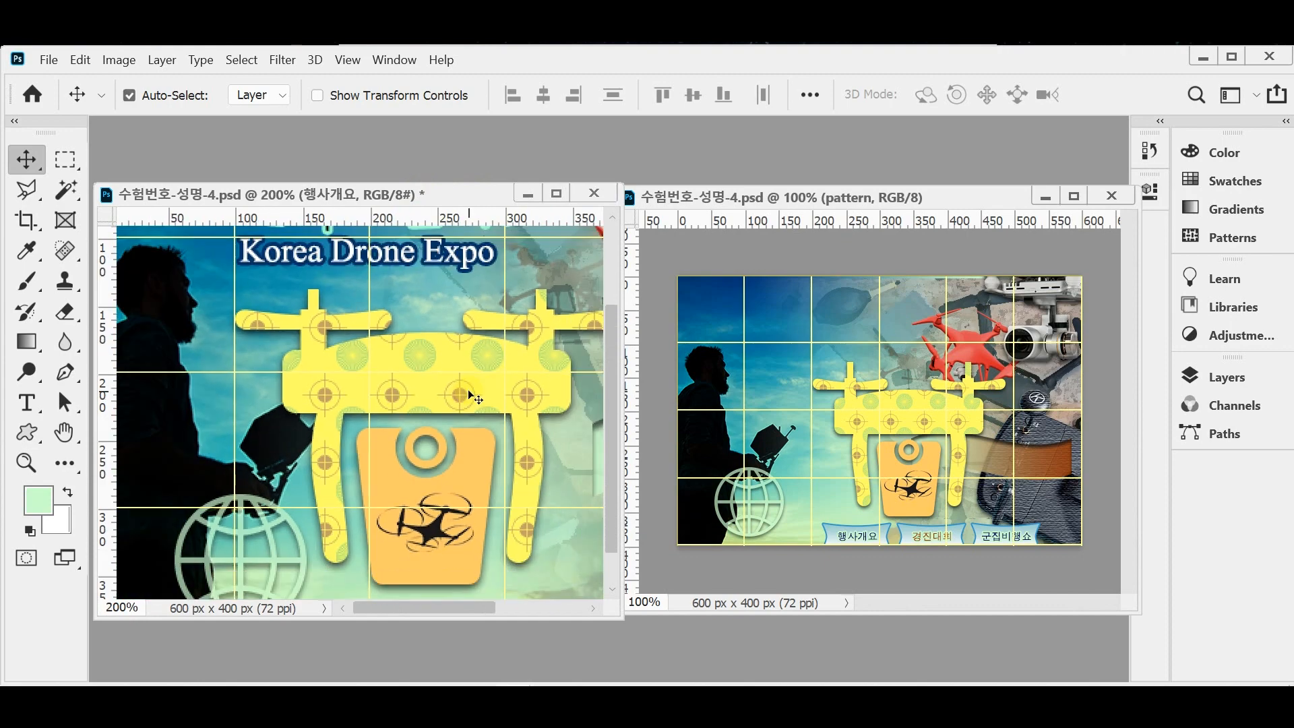
pyautogui.keyDown('ctrl'); pyautogui.keyDown('alt'); pyautogui.click(421, 388); pyautogui.keyUp('alt'); pyautogui.keyUp('ctrl')
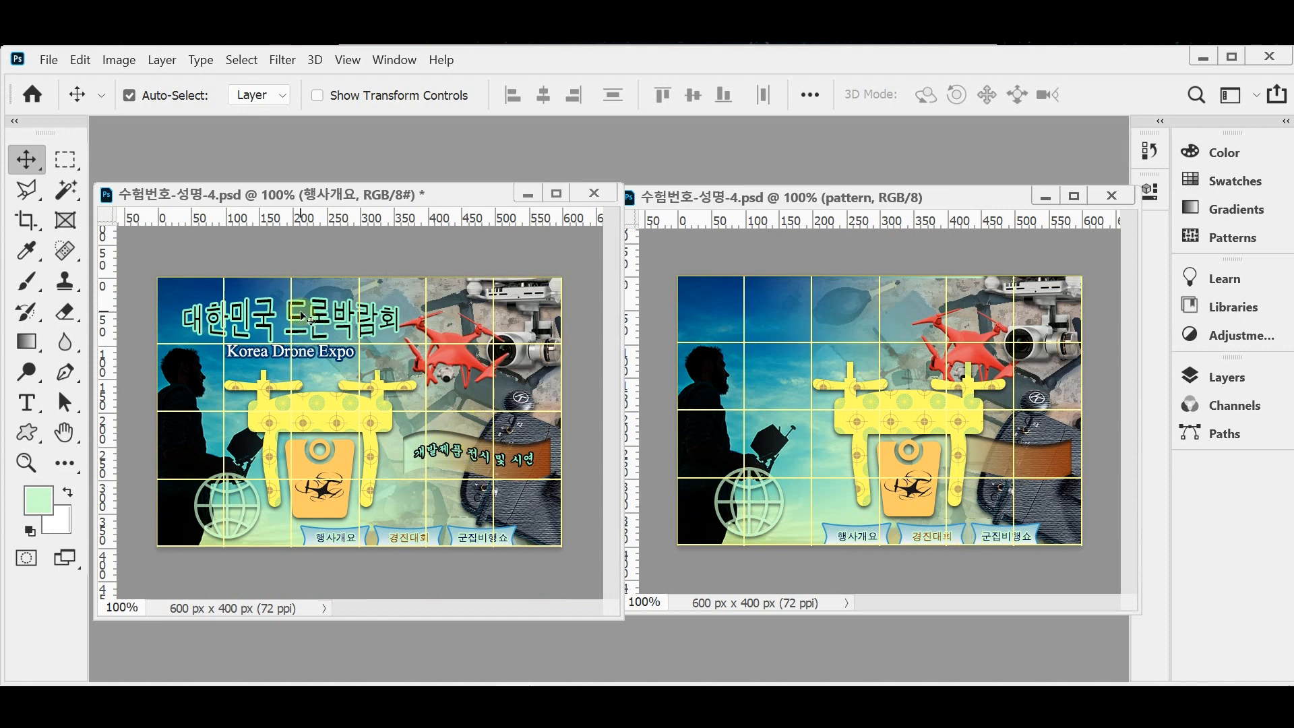
# Open the reference title "대한민국 드론박람회" for text editing and examine its Warp Text settings
pyautogui.click(458, 452)
pyautogui.hotkey('ctrl', '+')
pyautogui.moveTo(280, 306); pyautogui.dragTo(405, 335)
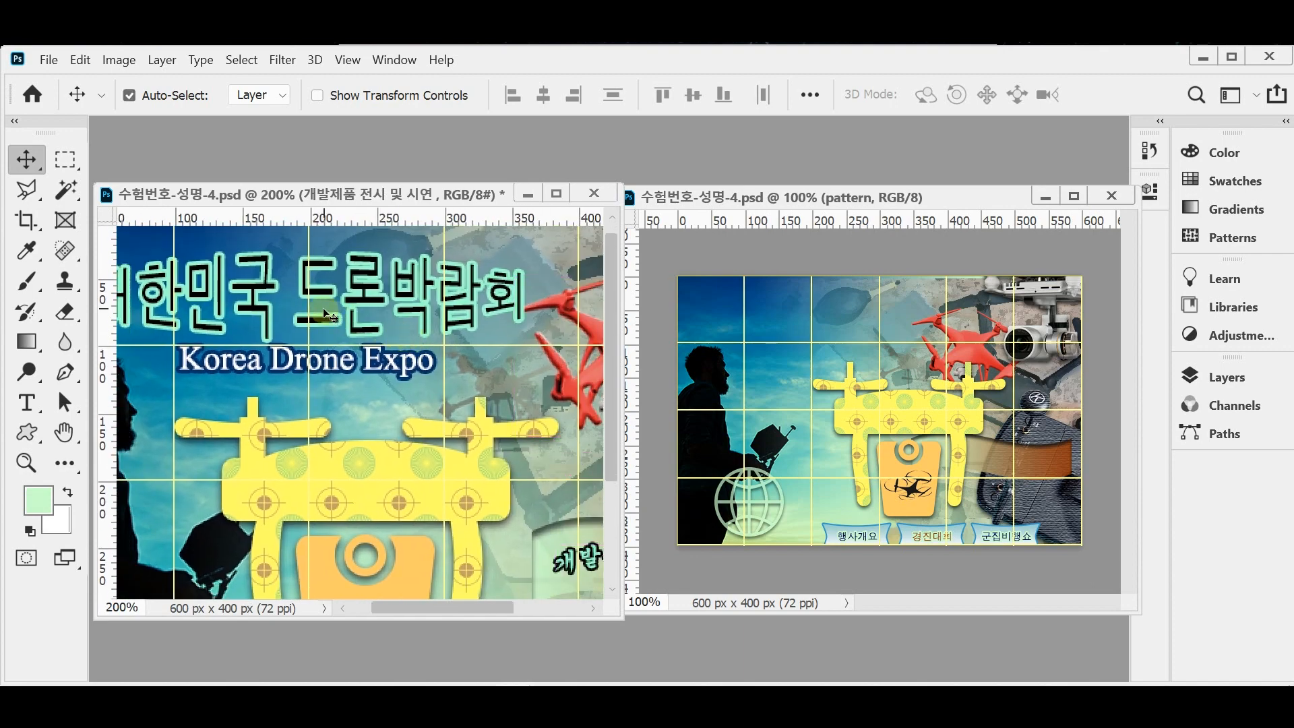
pyautogui.click(323, 303)
pyautogui.doubleClick(319, 293)
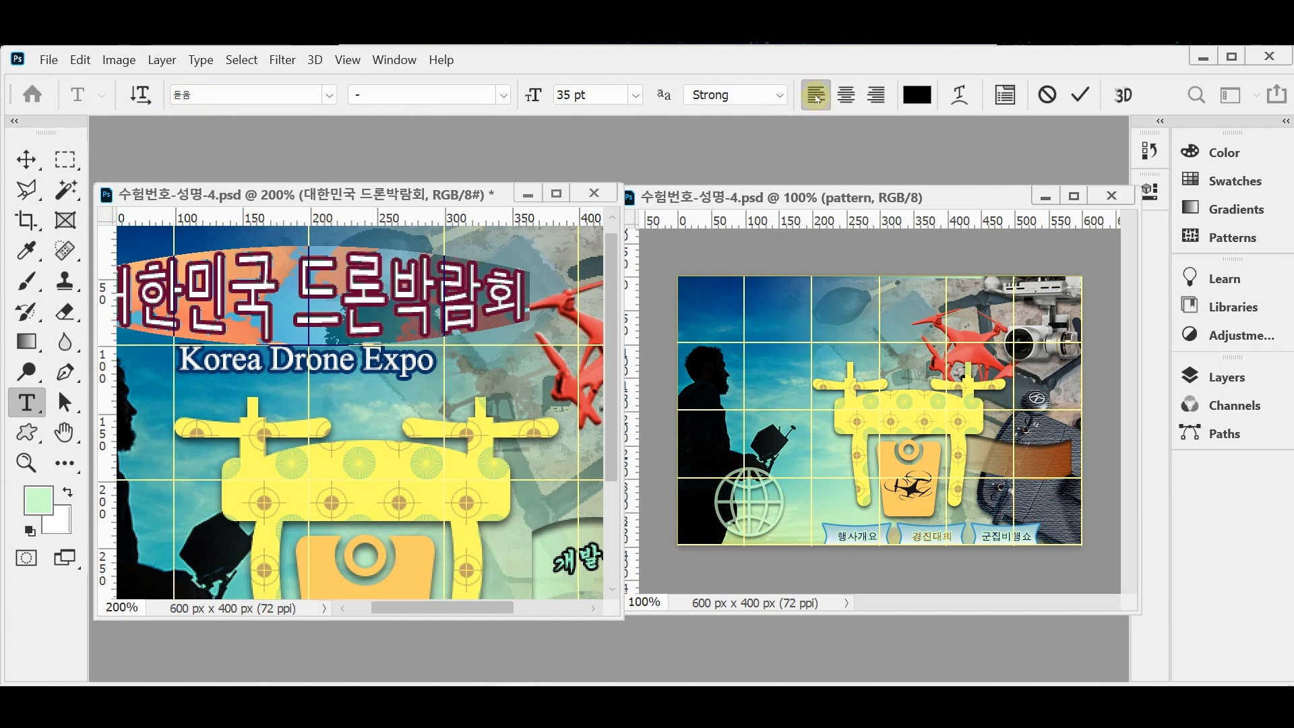
pyautogui.click(973, 108)
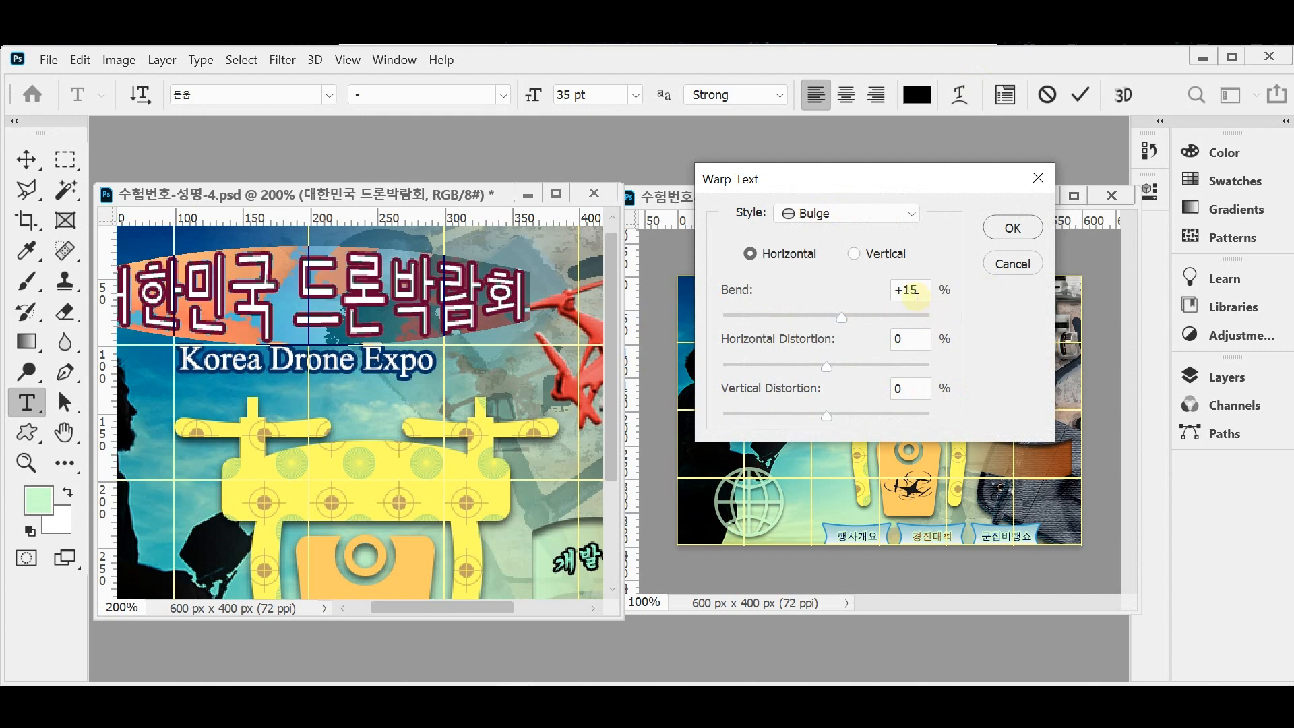
pyautogui.click(1011, 236)
# Examine the layer effects of the "대한민국 드론박람회" title and leave text editing
pyautogui.click(1226, 377)
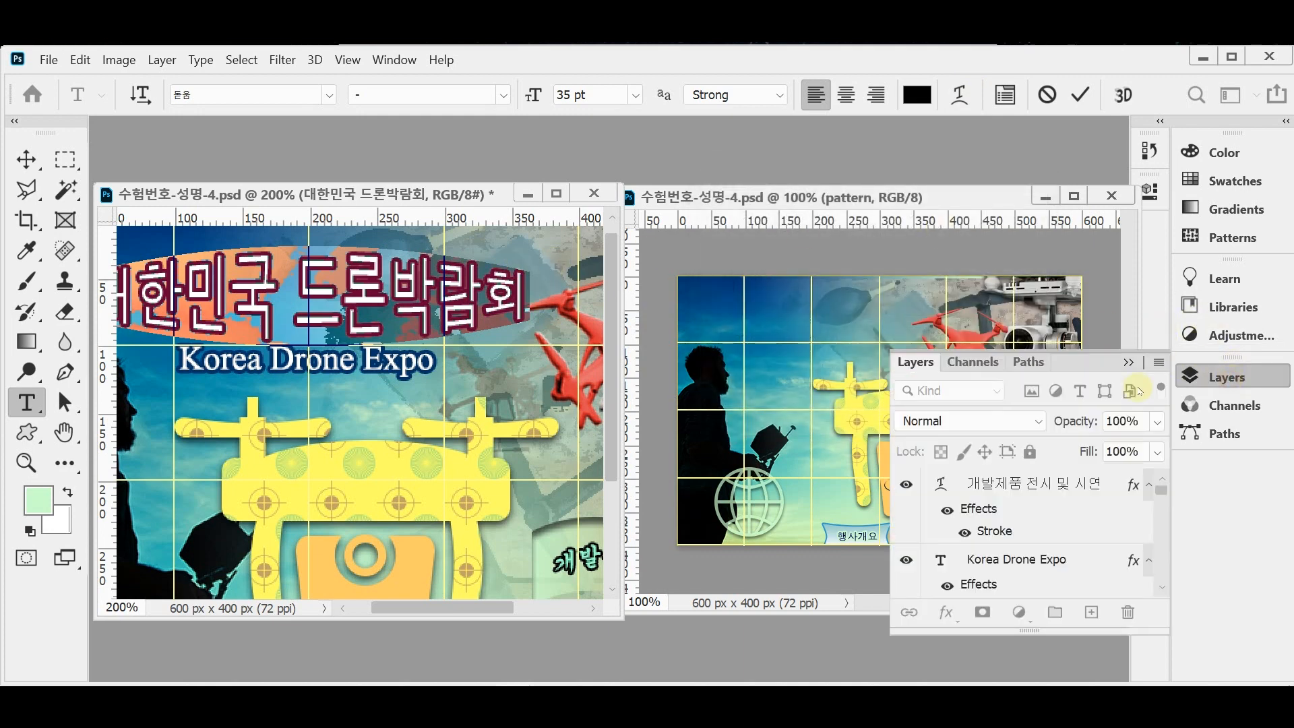
pyautogui.scroll(-4, 1042, 573)
pyautogui.scroll(3, 1047, 549)
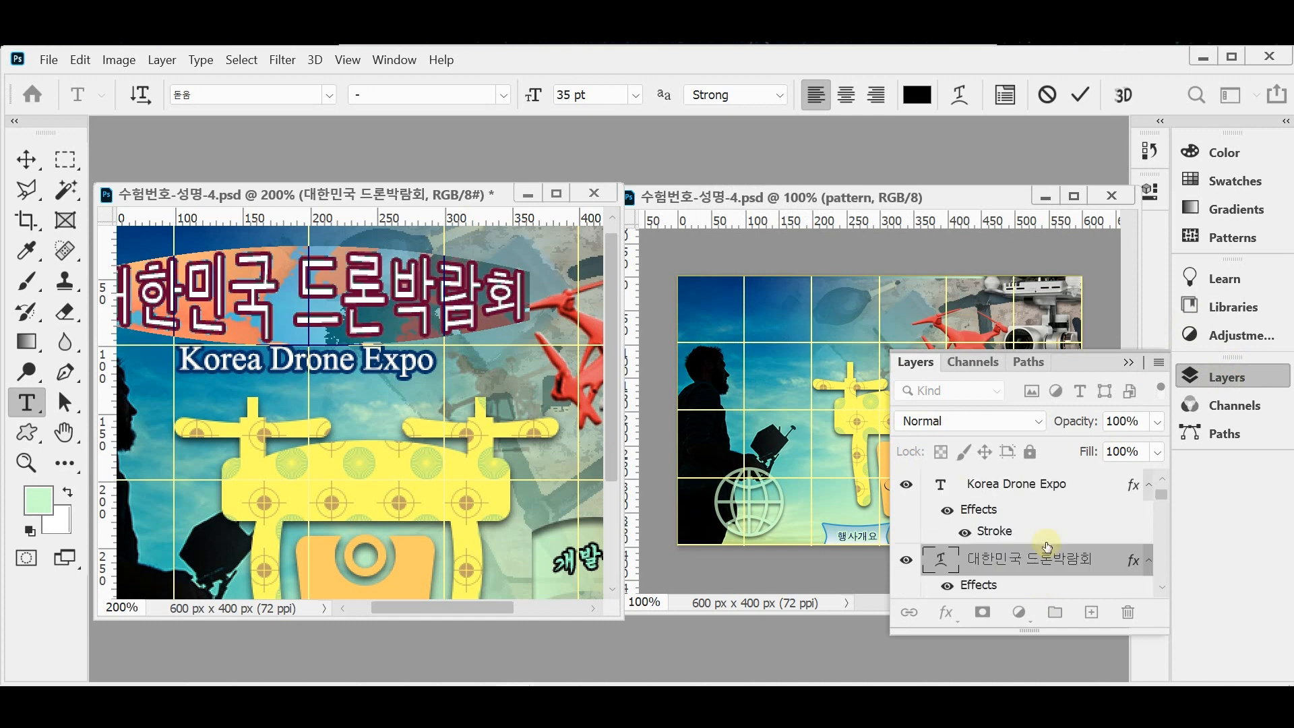
pyautogui.scroll(-1, 1047, 548)
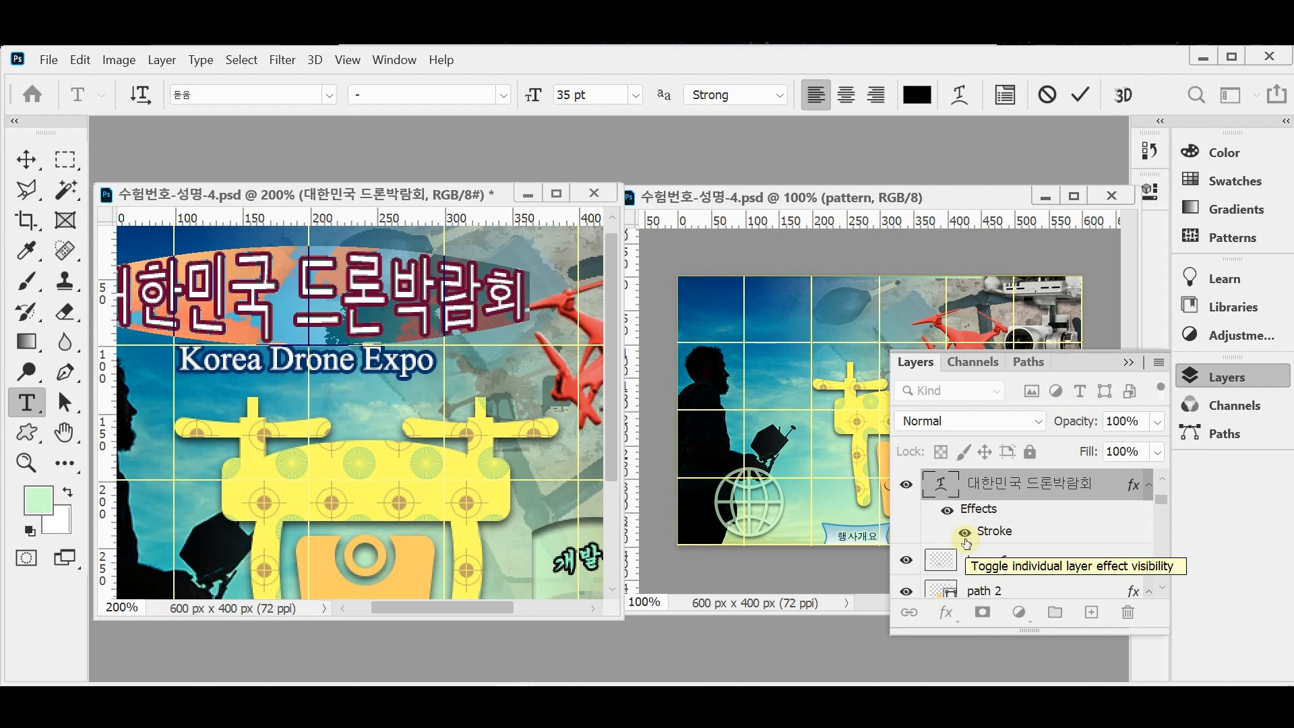
pyautogui.hotkey('ctrl', 'Return')
pyautogui.press('v')
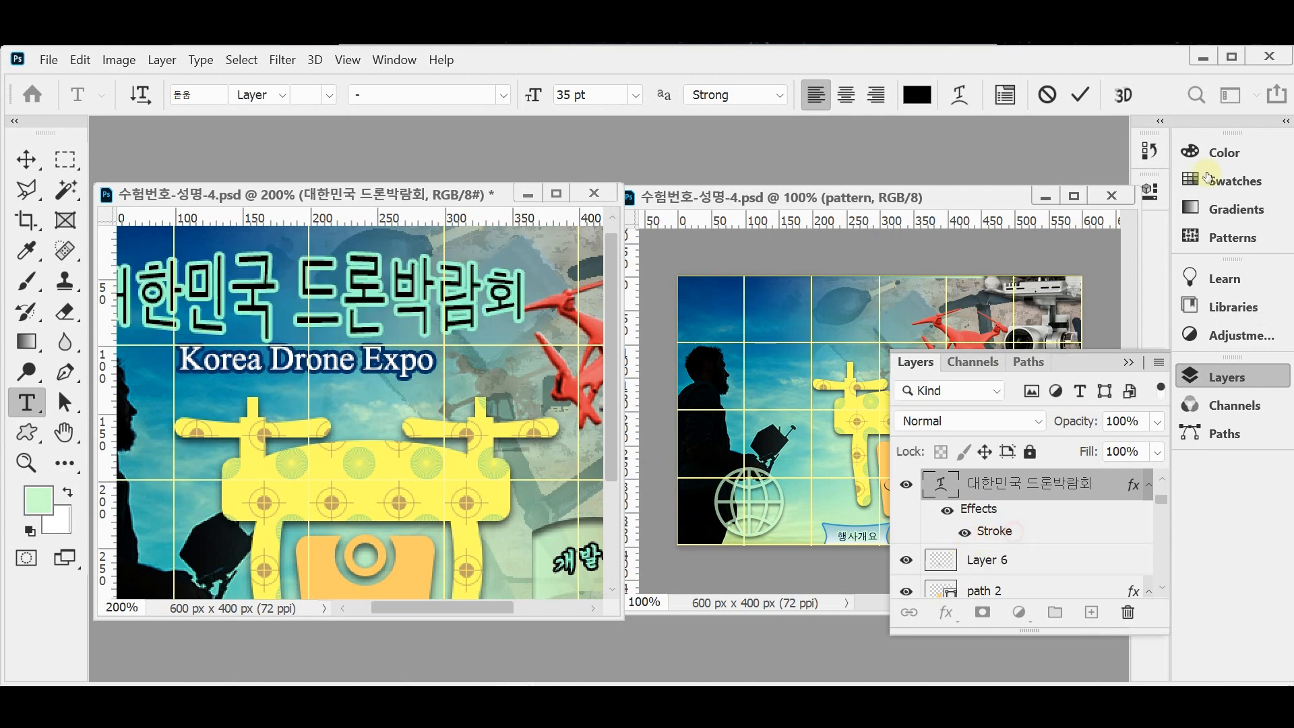
# Examine the font settings of the reference's "Korea Drone Expo" text and the Warp Text settings of "개발제품 전시 및 시연"
pyautogui.click(383, 375)
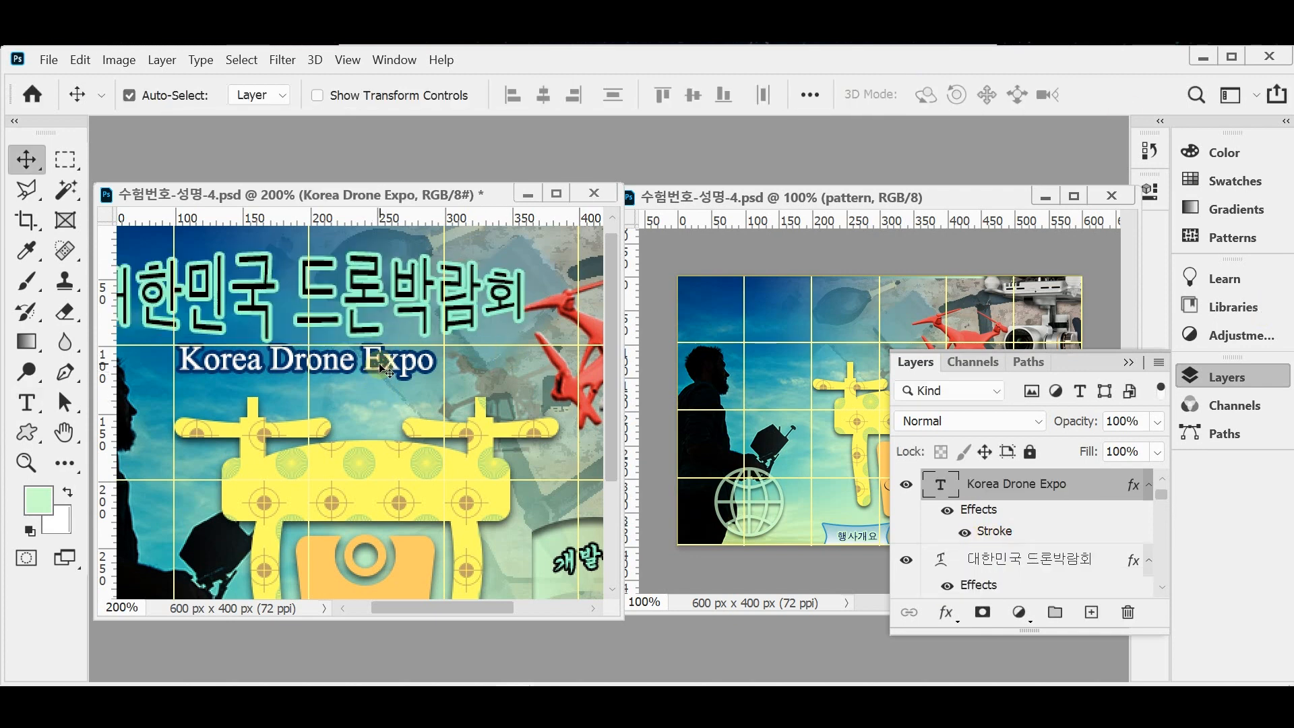
pyautogui.doubleClick(383, 368)
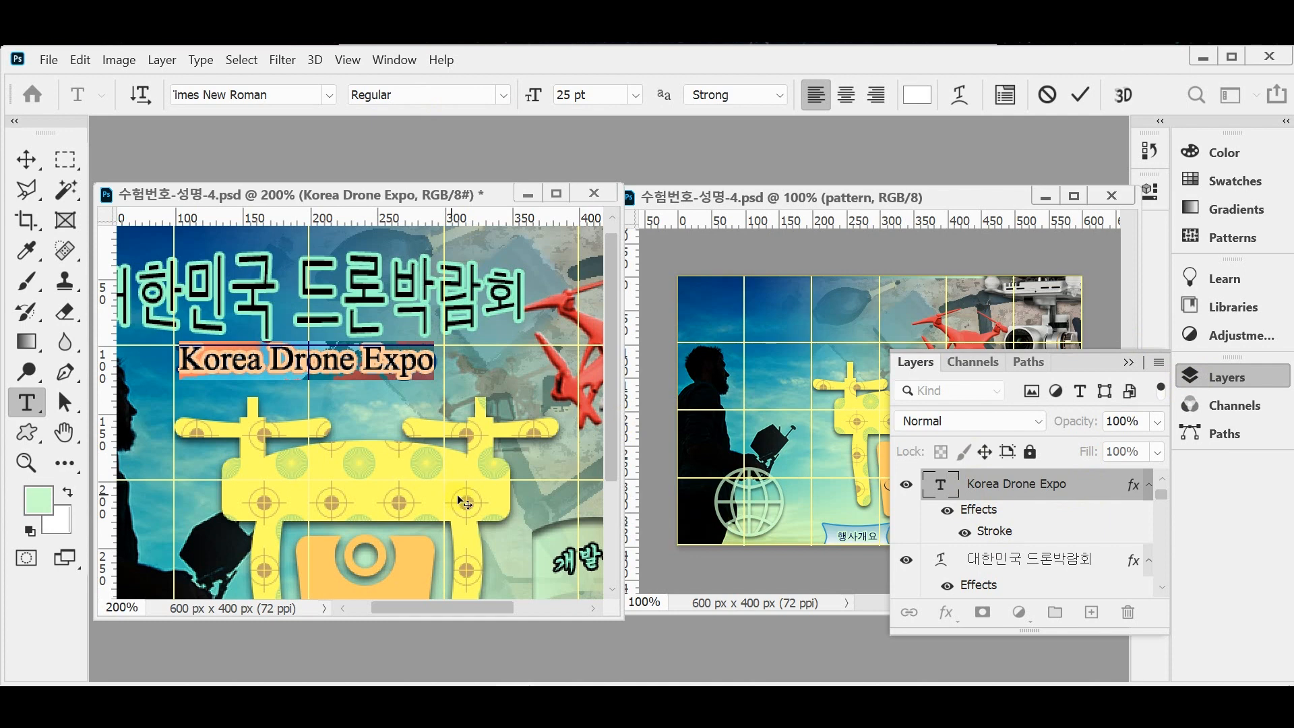
pyautogui.moveTo(500, 607); pyautogui.dragTo(578, 607)
pyautogui.scroll(-2, 569, 525)
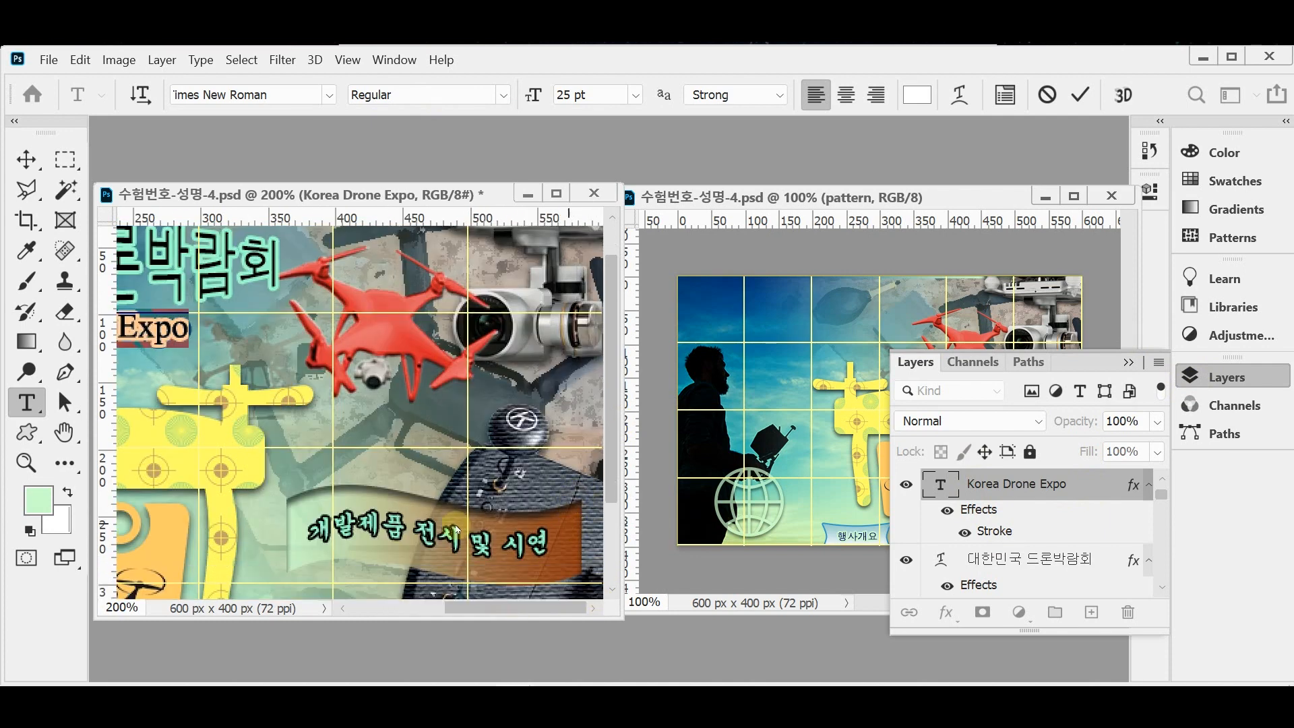
pyautogui.click(418, 552)
pyautogui.doubleClick(435, 534)
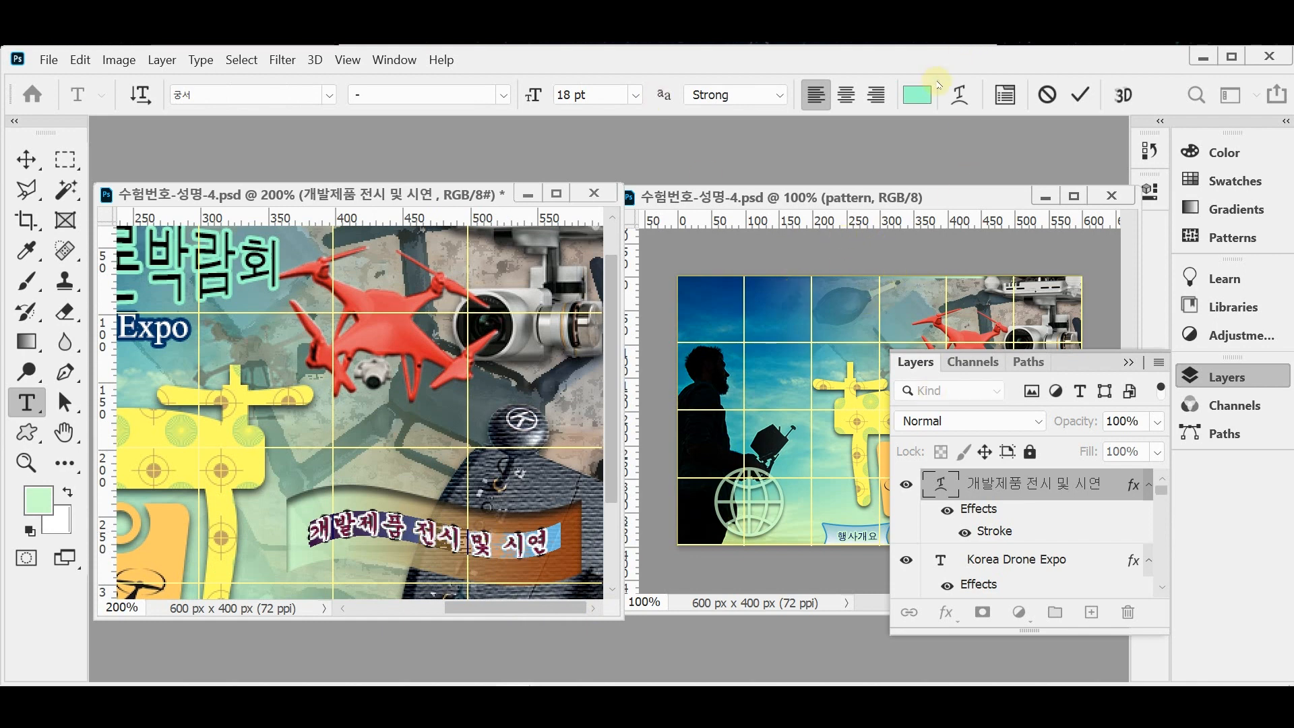
pyautogui.click(959, 94)
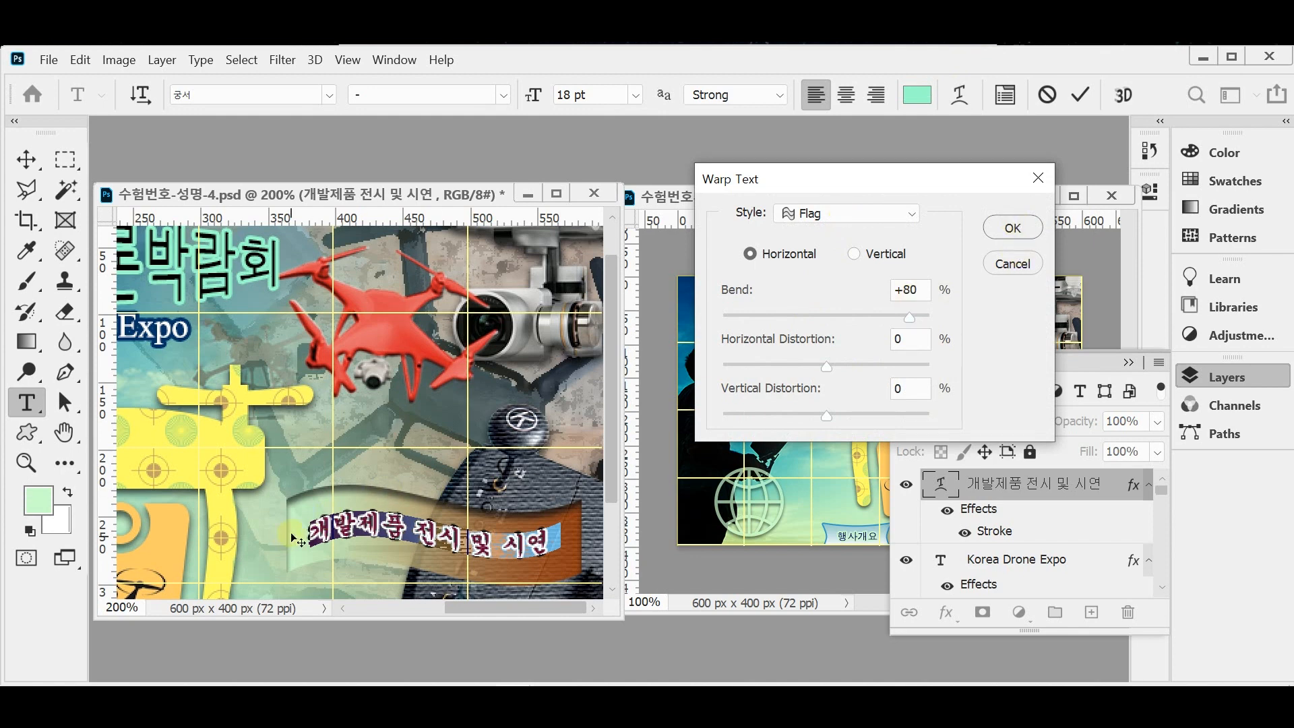
pyautogui.click(1003, 264)
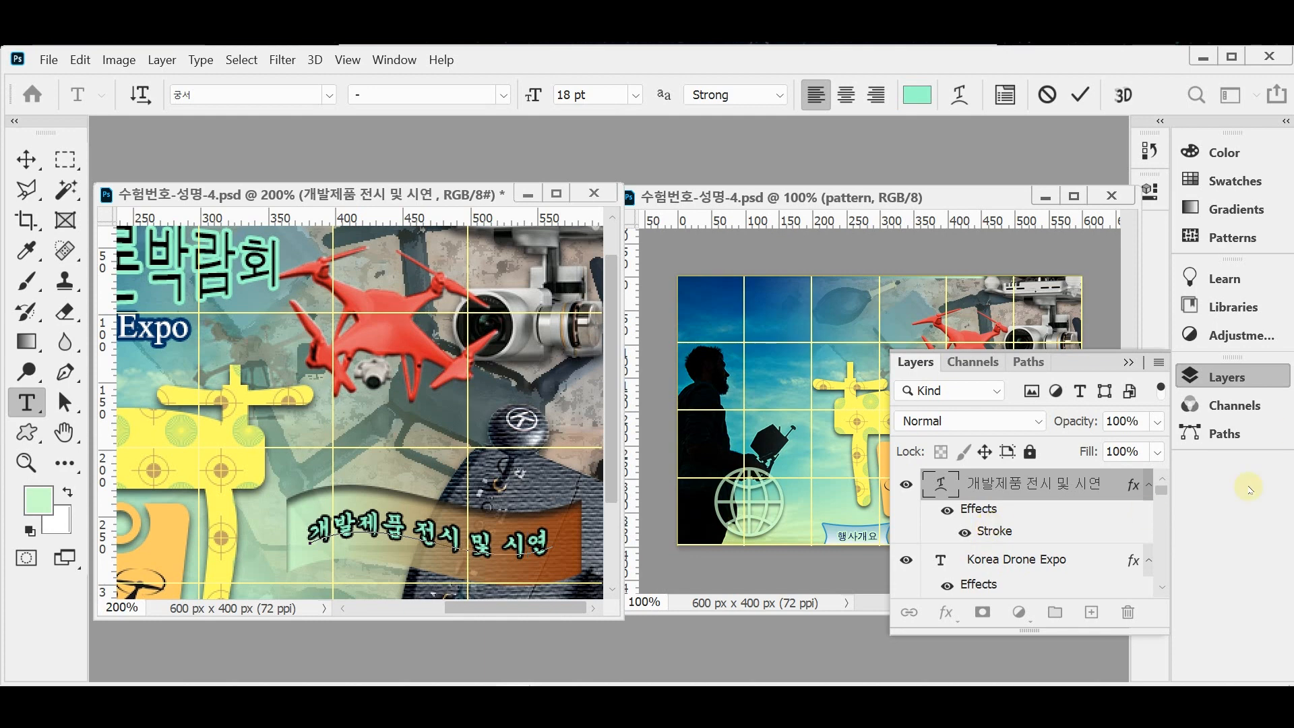
# Copy the "대한민국 드론박람회", "Korea Drone Expo" and "개발제품 전시 및 시연" text layers together from the reference into the working document
pyautogui.click(1213, 378)
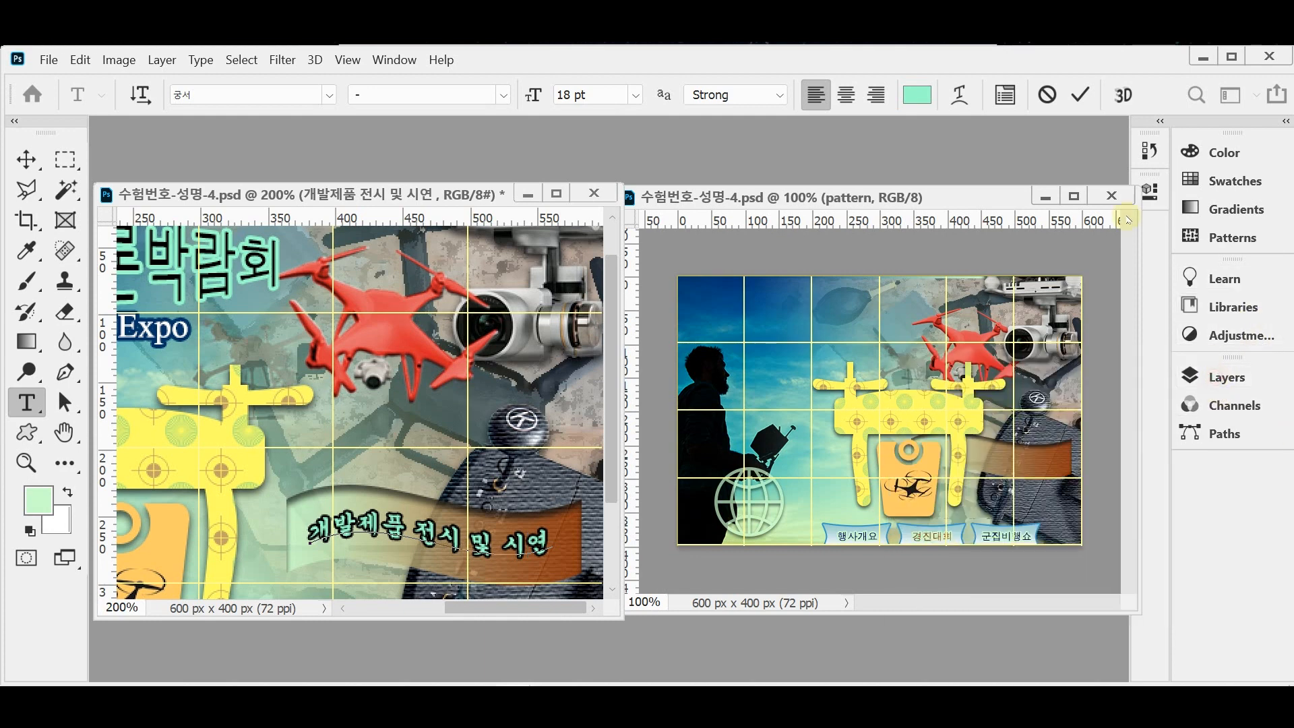
pyautogui.press('v')
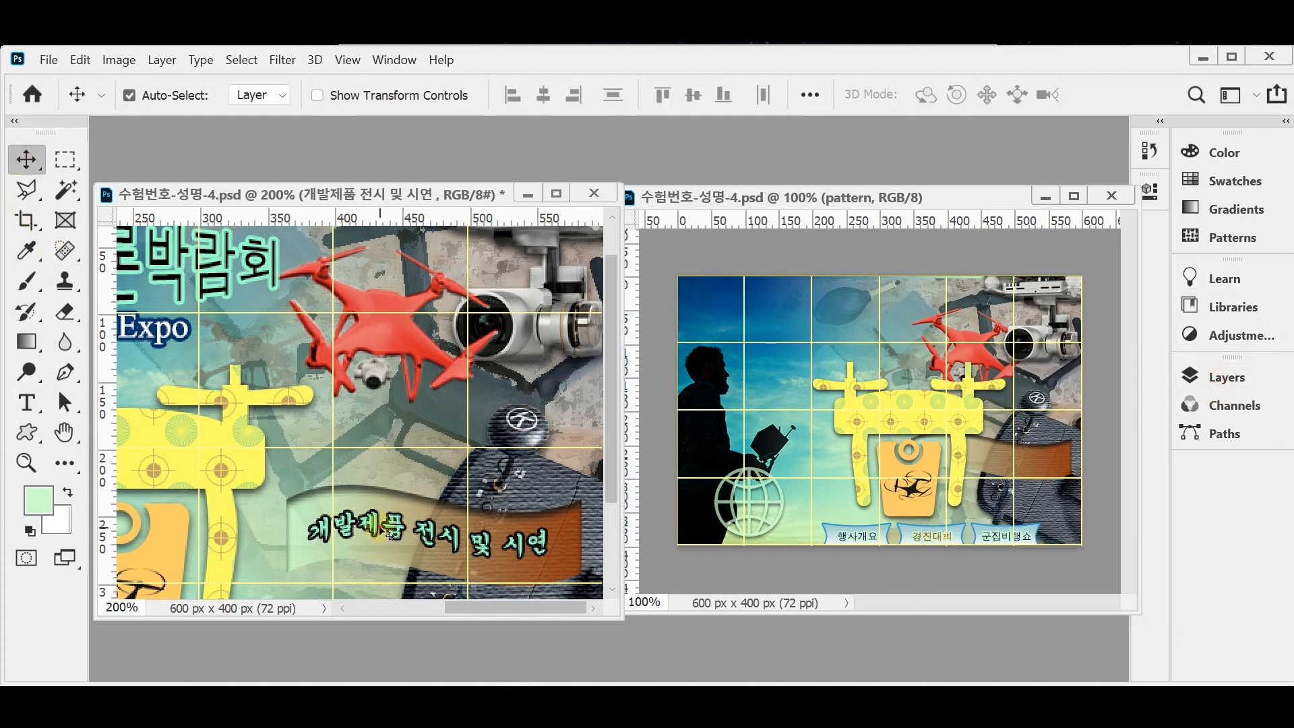
pyautogui.click(177, 335)
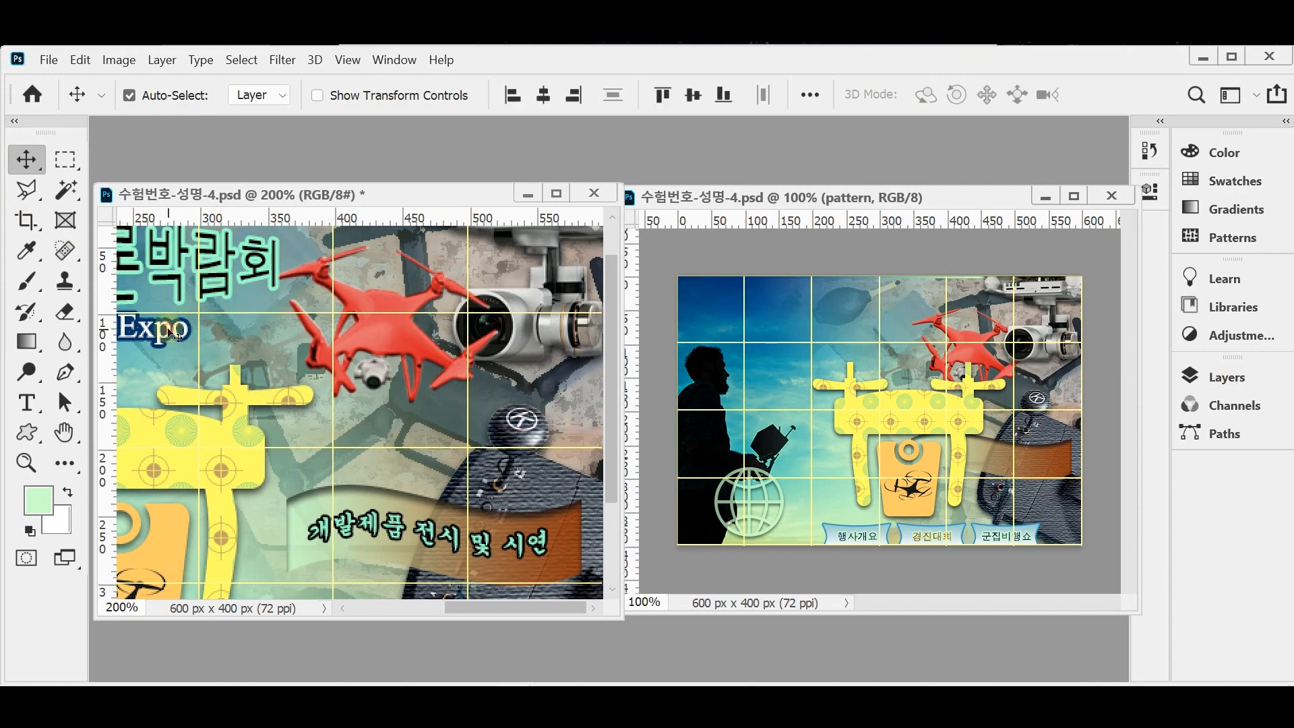
pyautogui.moveTo(178, 335); pyautogui.dragTo(834, 365)
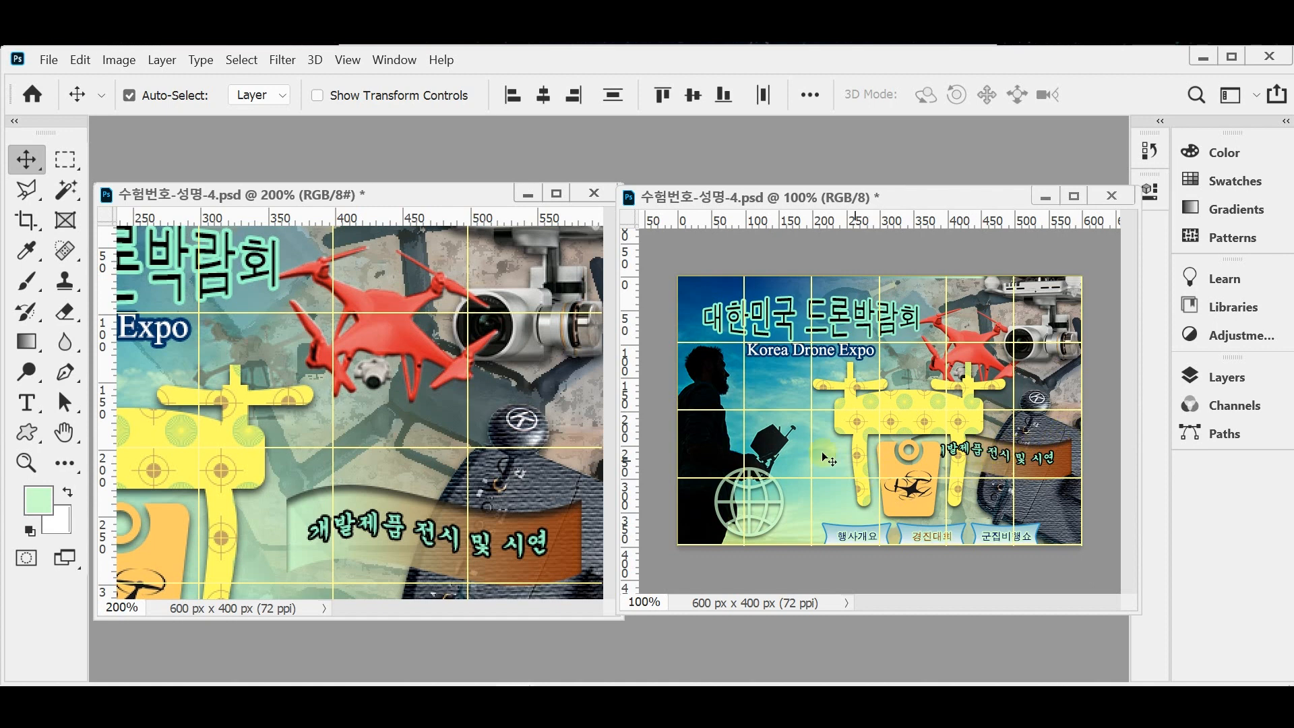
# Move the yellow drone shape, its pattern and the orange box together about 94 px left and 6 px down in the working document
pyautogui.hotkey('ctrl', 'space')
pyautogui.keyDown('alt'); pyautogui.click(877, 458); pyautogui.keyUp('alt')
pyautogui.keyDown('alt'); pyautogui.click(440, 436); pyautogui.keyUp('alt')
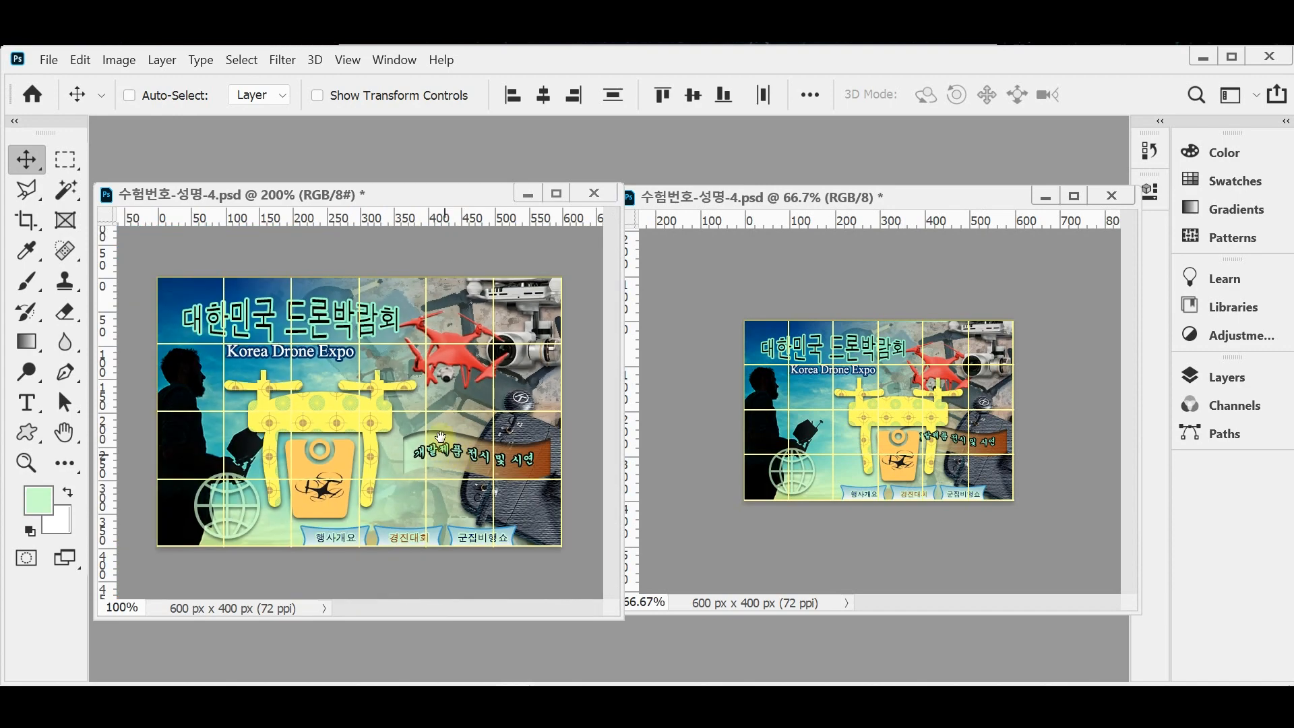
pyautogui.click(967, 423)
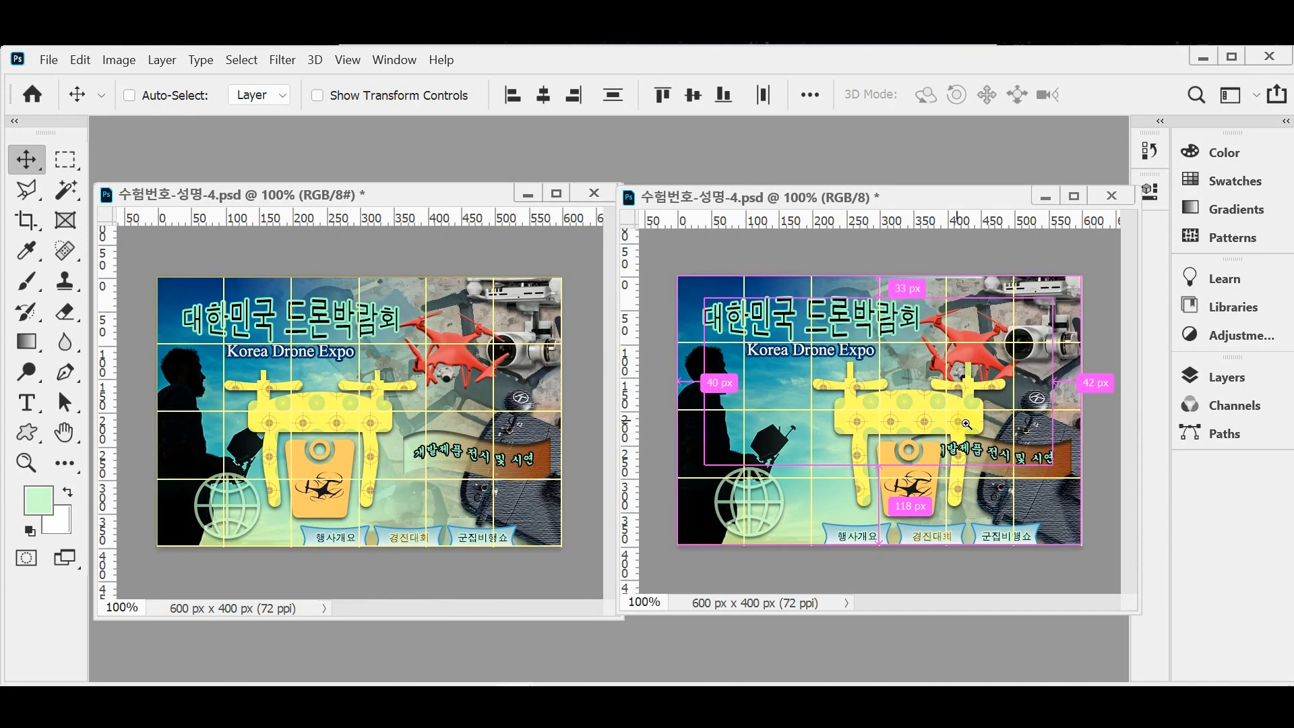
pyautogui.click(848, 389)
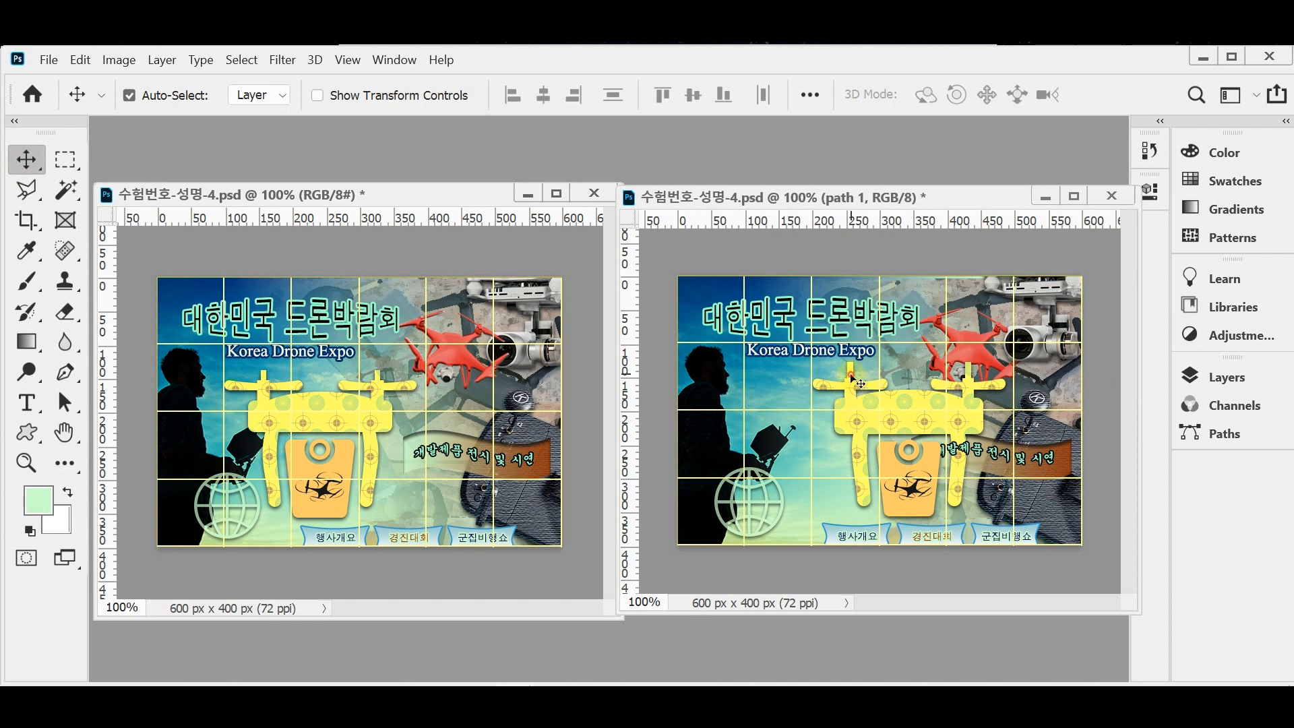
pyautogui.keyDown('shift'); pyautogui.click(916, 486); pyautogui.keyUp('shift')
pyautogui.keyDown('shift'); pyautogui.click(914, 486); pyautogui.keyUp('shift')
pyautogui.moveTo(913, 489); pyautogui.dragTo(851, 496)
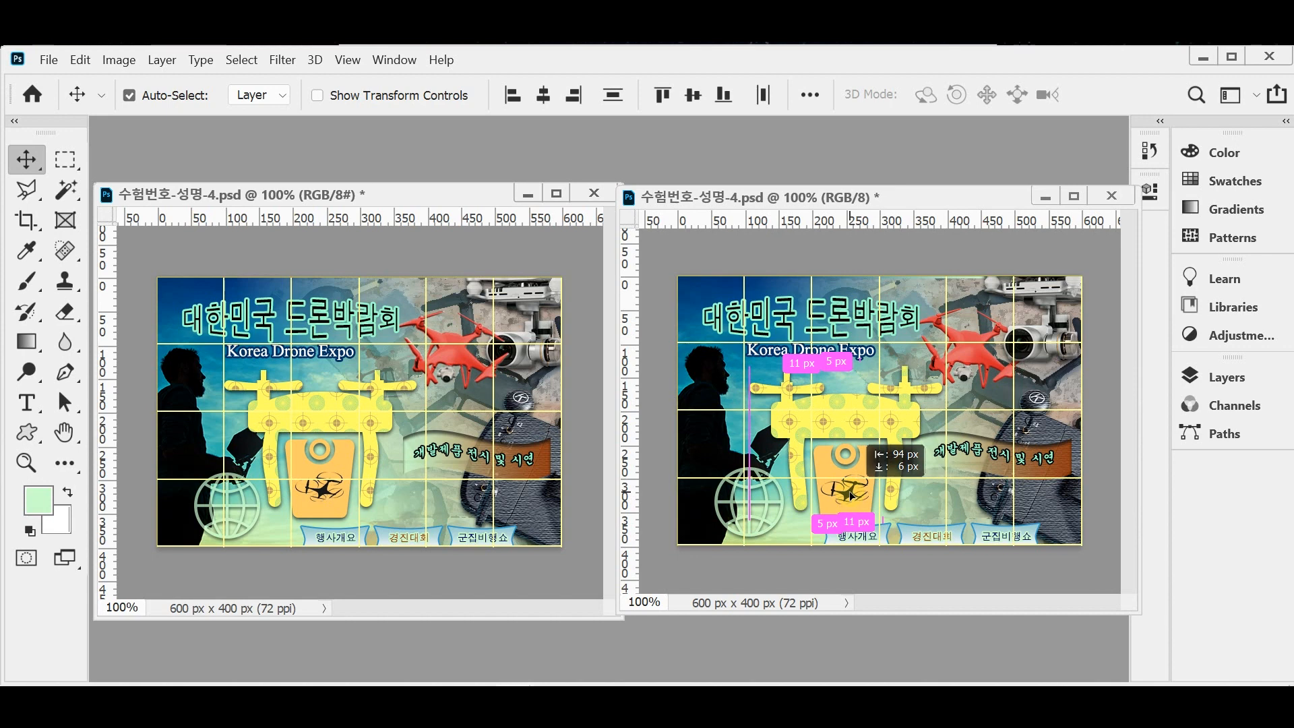
pyautogui.moveTo(851, 496); pyautogui.dragTo(850, 496)
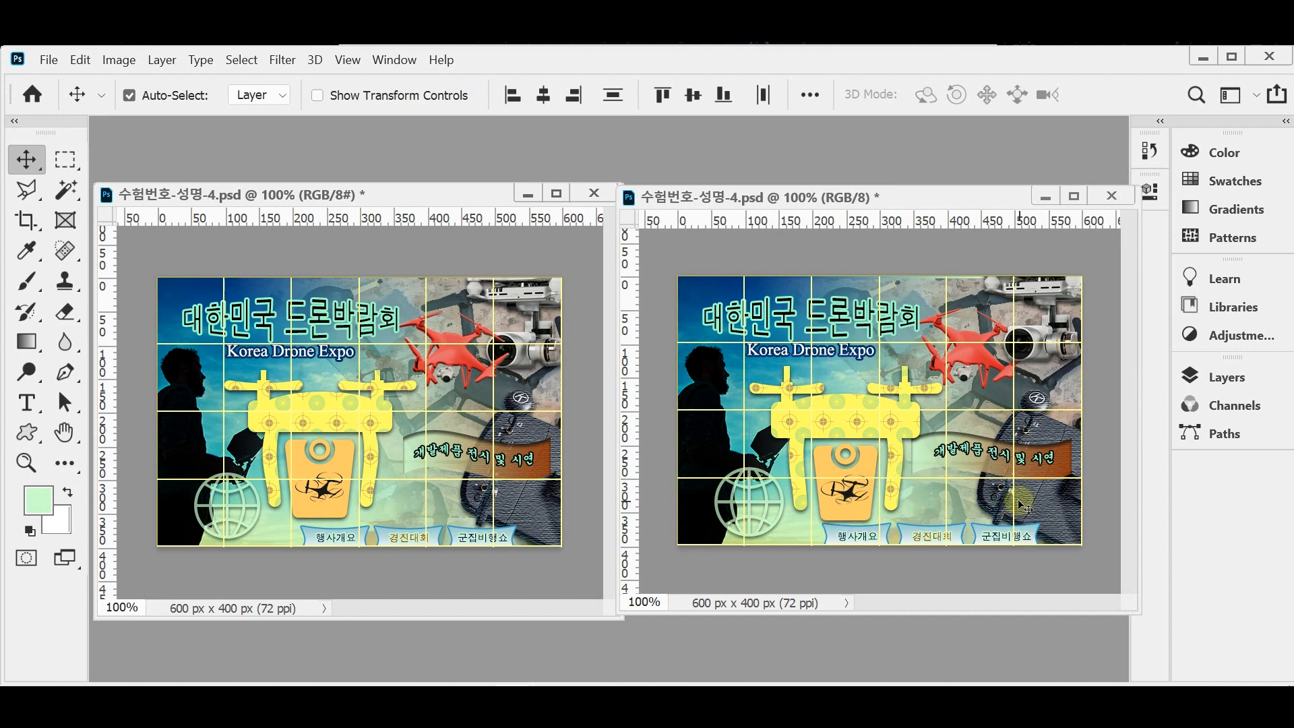
# Shift the "개발제품 전시 및 시연" text slightly left on its banner, save the document and hide the guide lines
pyautogui.click(975, 456)
pyautogui.moveTo(976, 456); pyautogui.dragTo(964, 457)
pyautogui.hotkey('ctrl', 's')
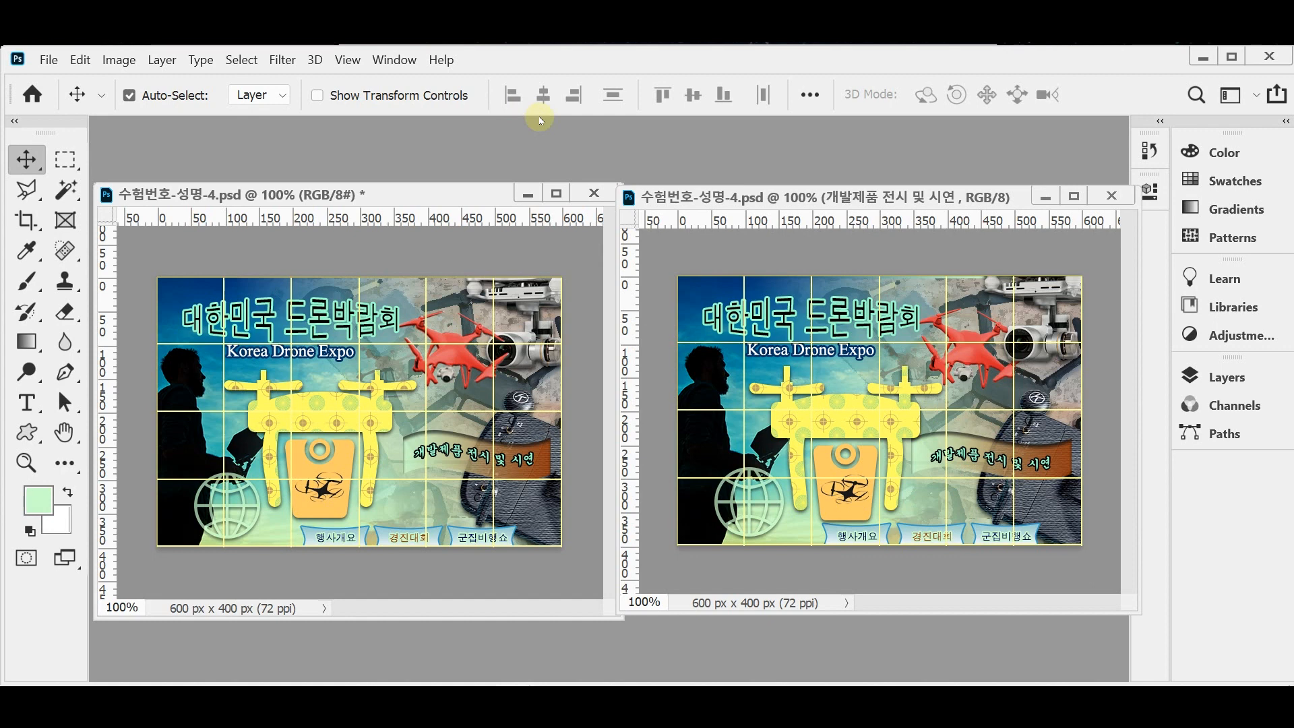
pyautogui.hotkey('ctrl', "'")
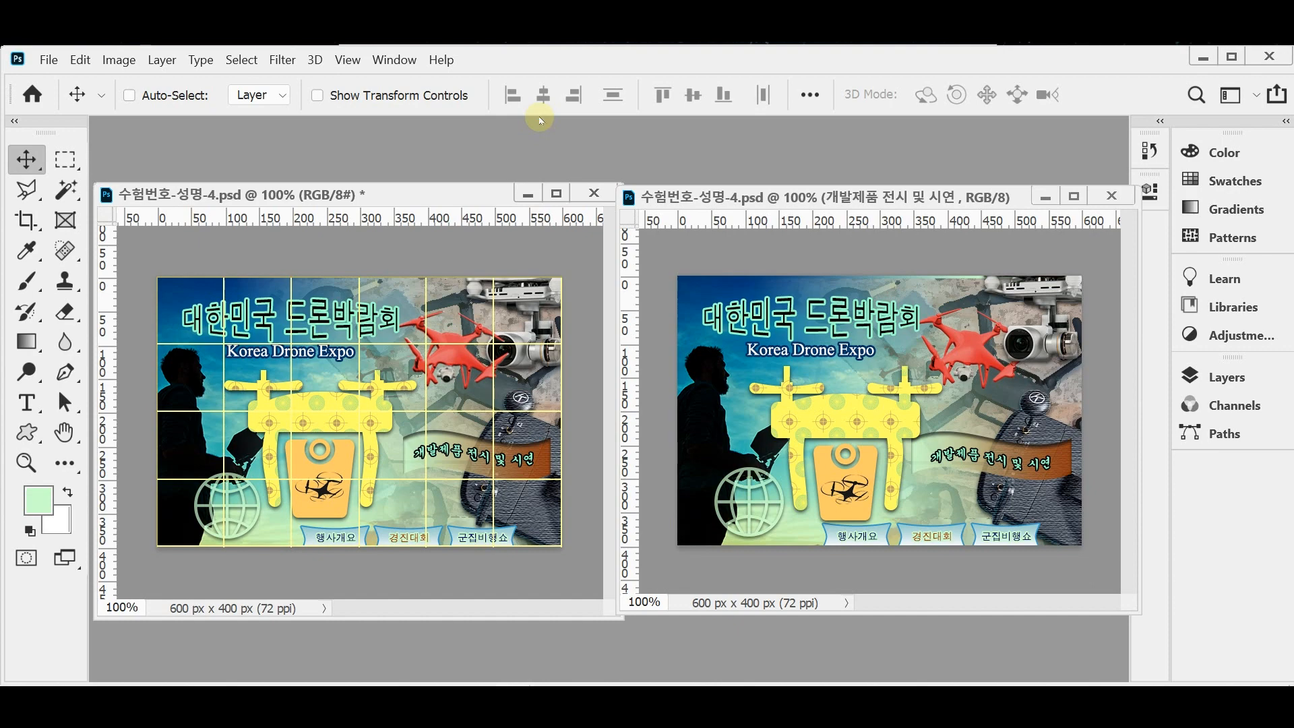
# Nudge the Layer 2 image slightly upward at the canvas's upper edge and save the document
pyautogui.click(579, 482)
pyautogui.click(957, 289)
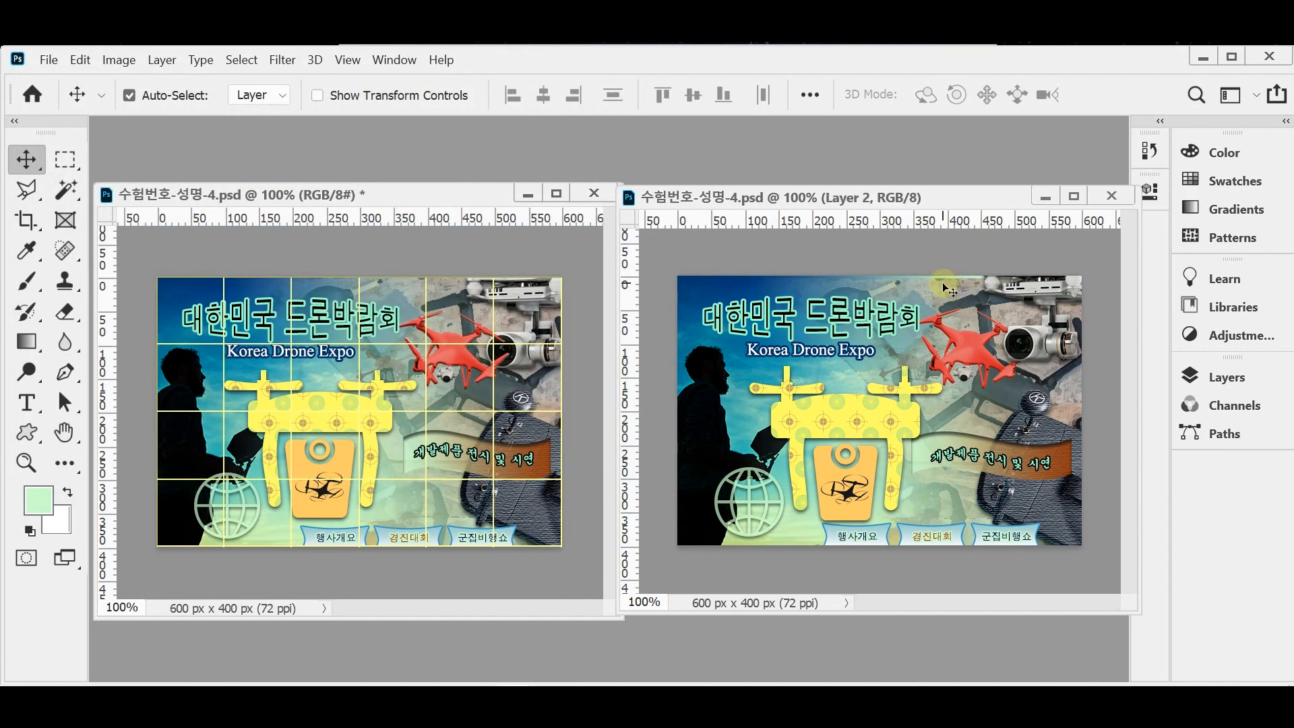
pyautogui.moveTo(943, 282); pyautogui.dragTo(942, 279)
pyautogui.hotkey('ctrl', 's')
# Save a JPEG copy as 수험번호-성명-4.jpg in the GTQ folder of the documents (문서) folder, with quality 8
pyautogui.click(492, 191)
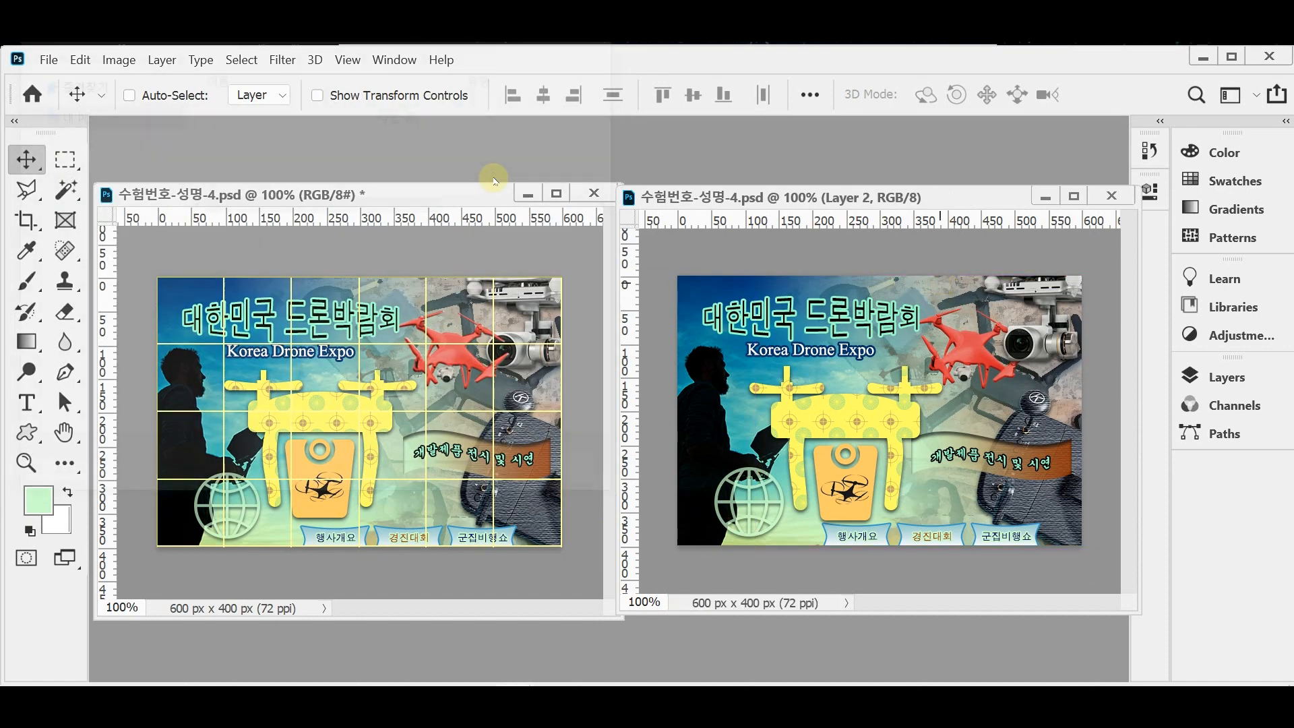
pyautogui.hotkey('ctrl', 'shift', 's')
pyautogui.moveTo(126, 0); pyautogui.dragTo(399, 122)
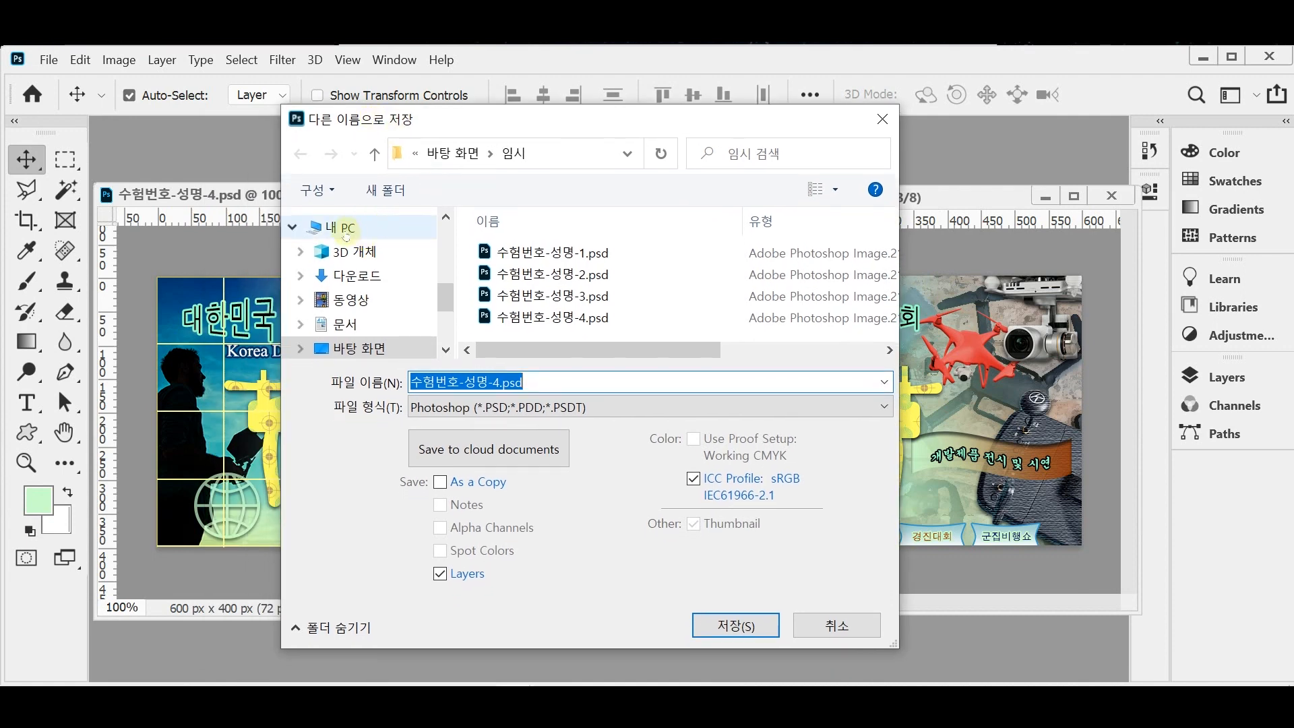
pyautogui.click(344, 324)
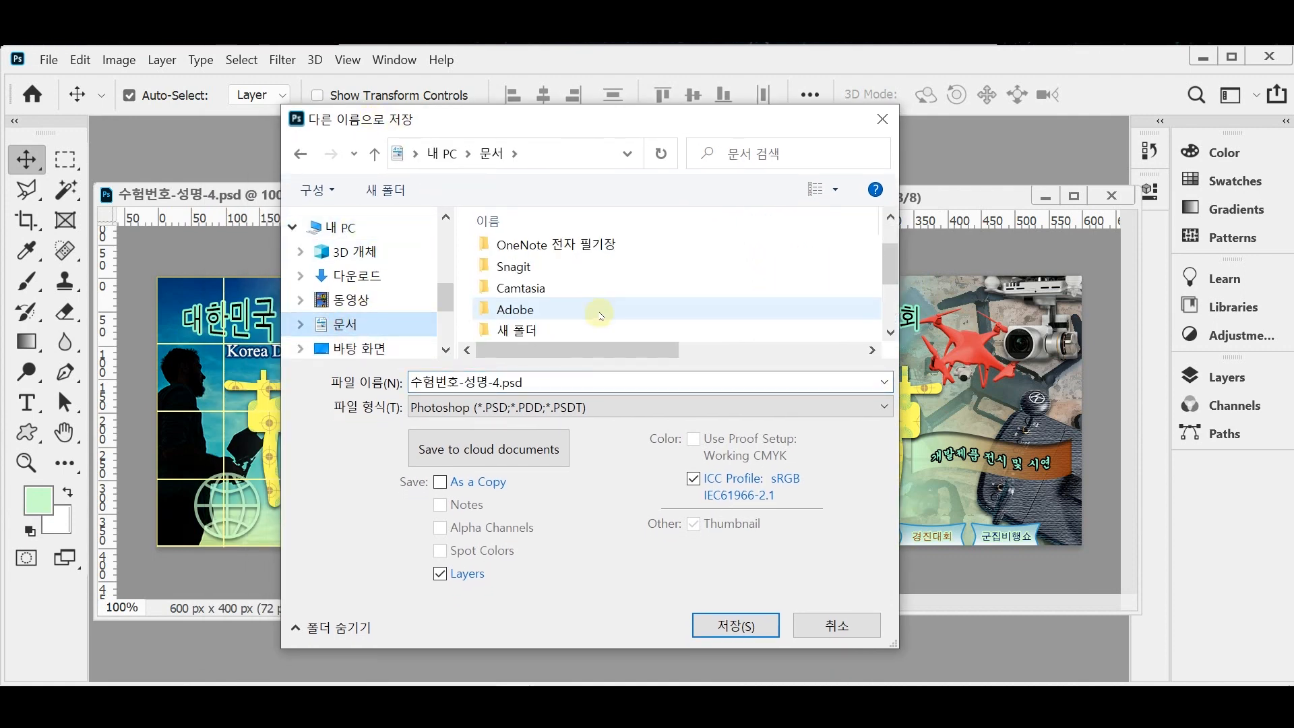
pyautogui.scroll(-2, 599, 315)
pyautogui.doubleClick(516, 332)
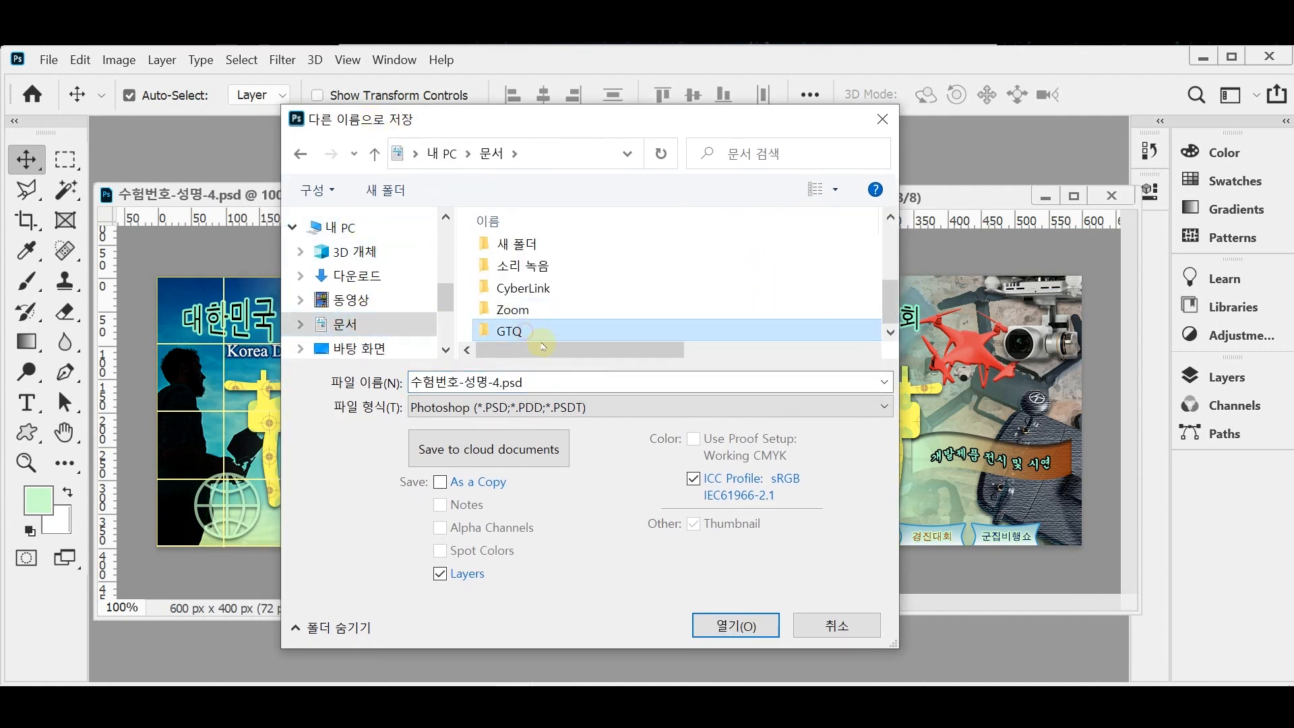
pyautogui.click(504, 408)
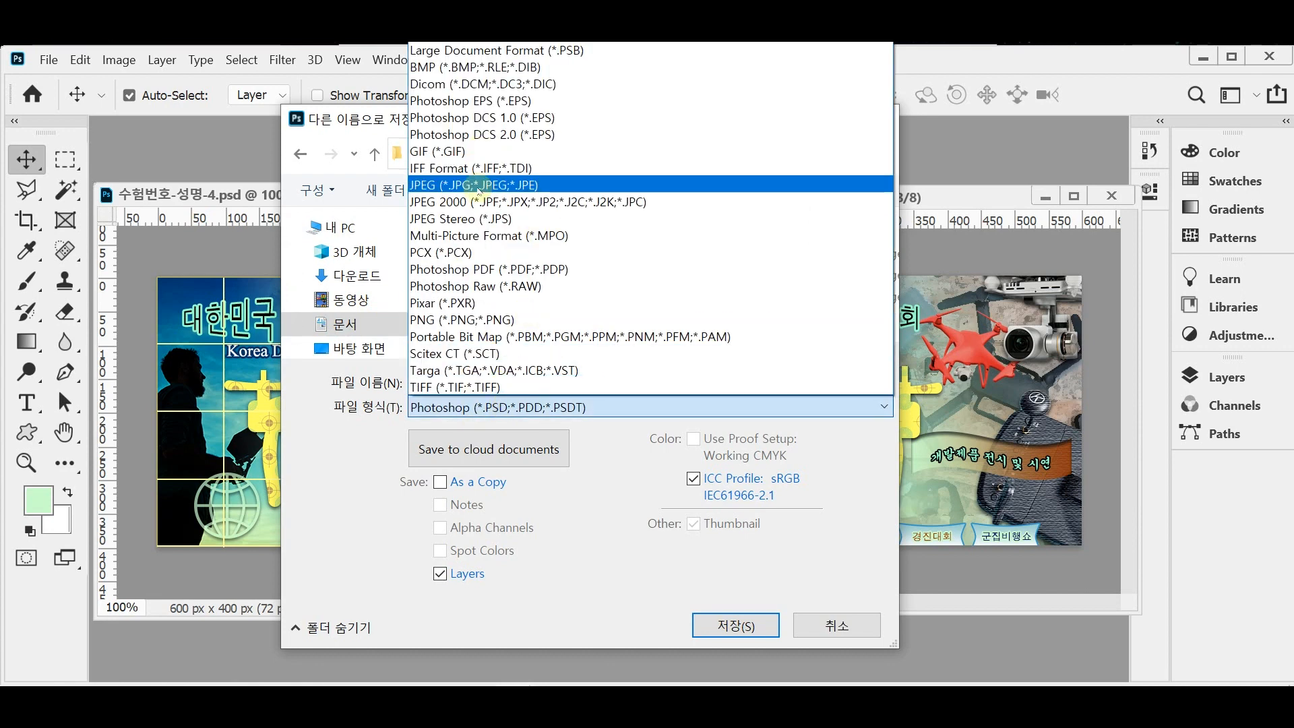
pyautogui.click(479, 188)
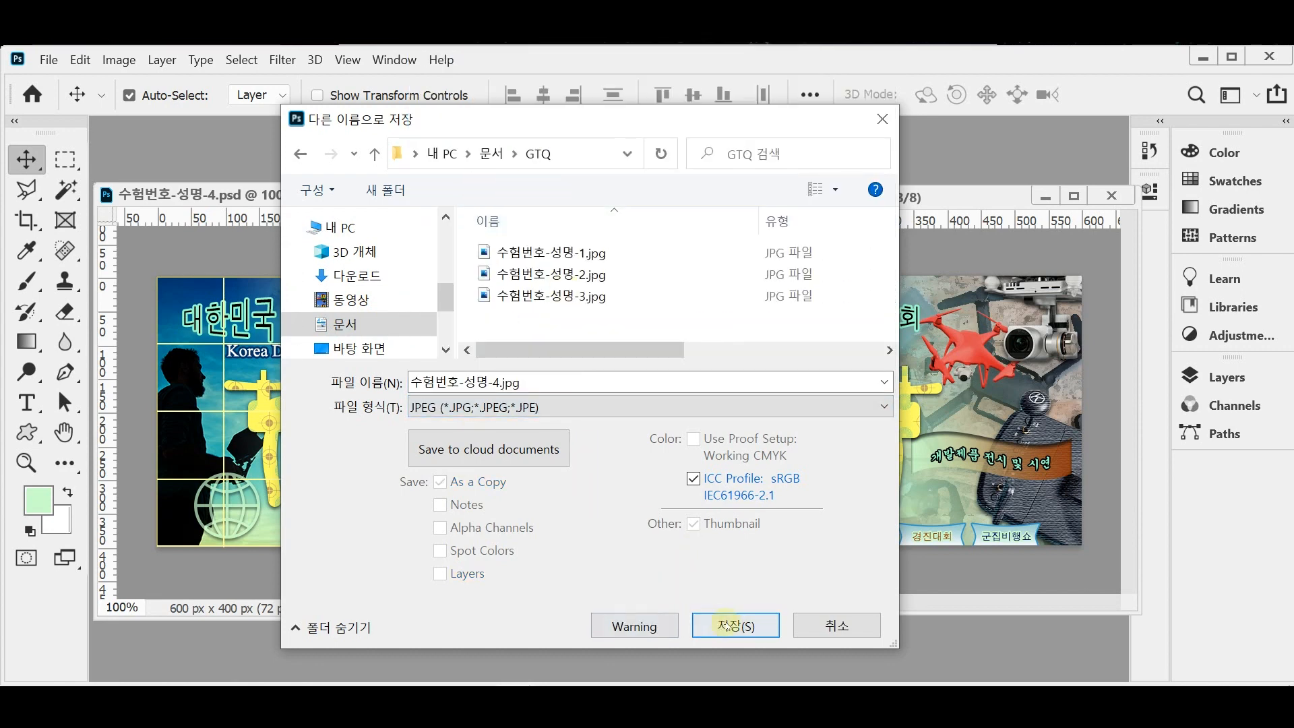
pyautogui.press('Return')
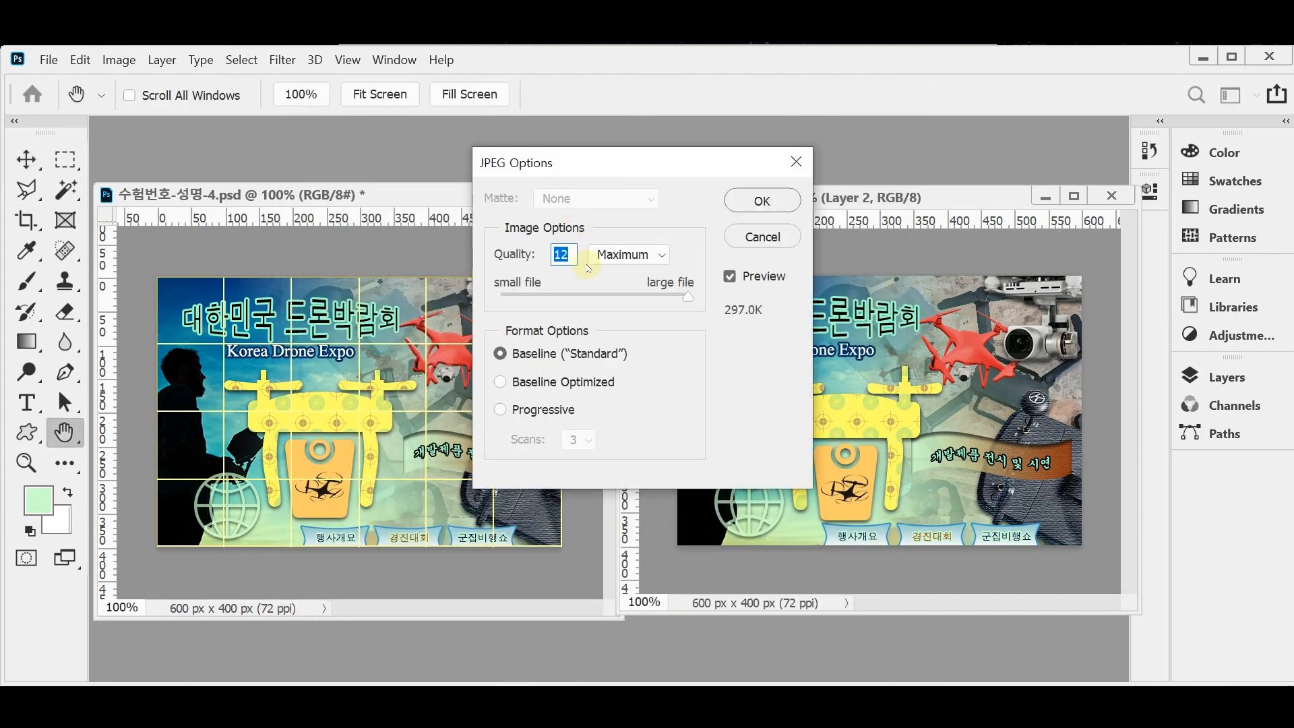
pyautogui.write('8')
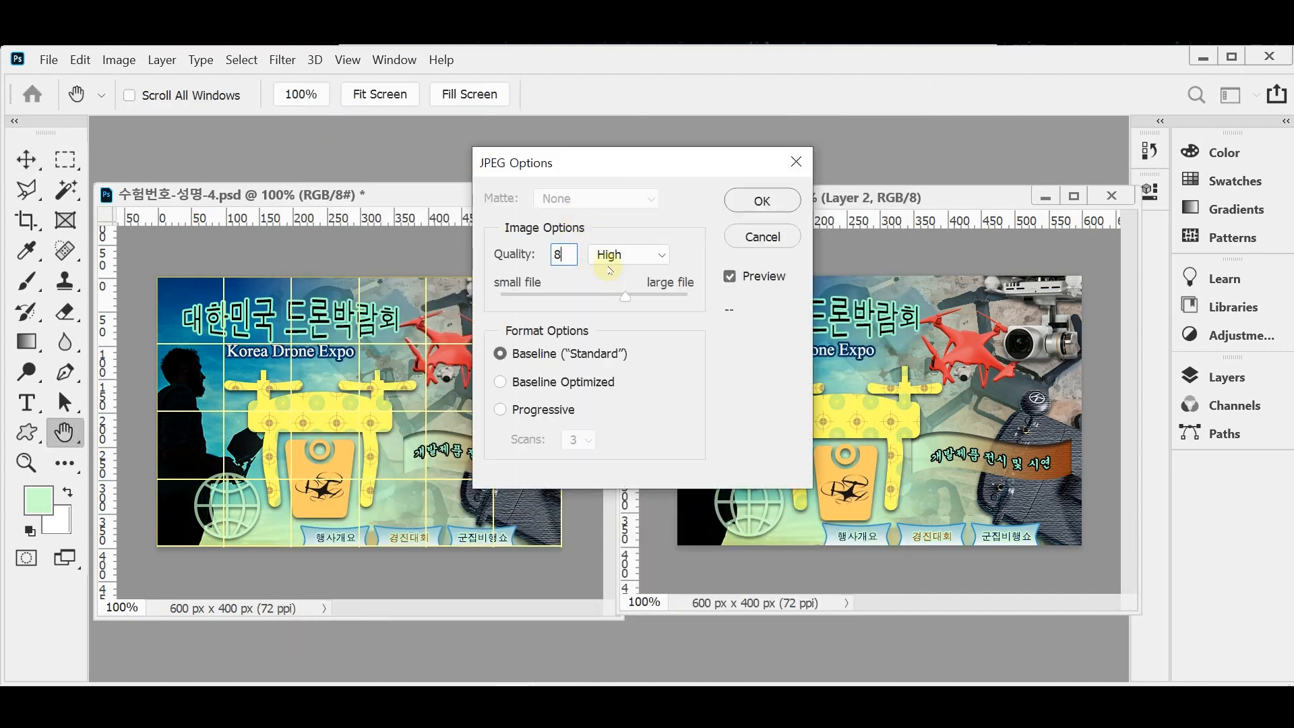
pyautogui.click(745, 200)
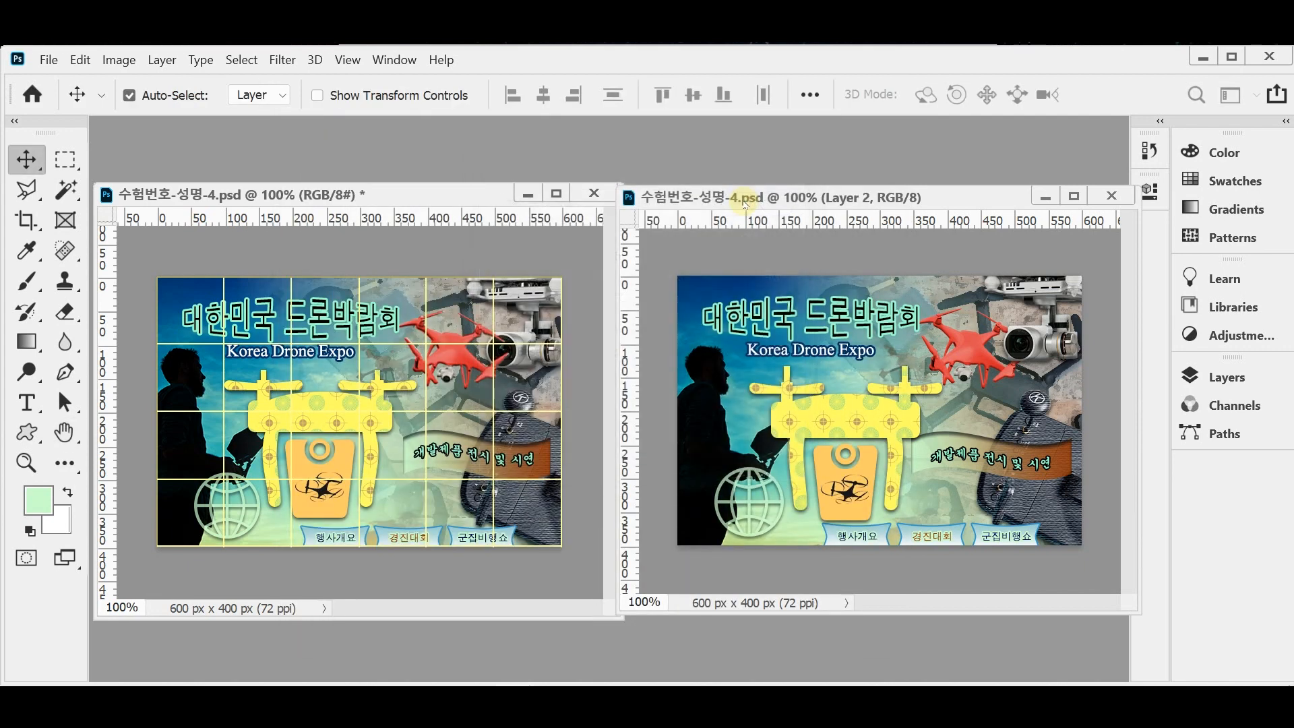
# Resize the working document's image to 60 × 40 pixels
pyautogui.click(119, 60)
pyautogui.click(150, 198)
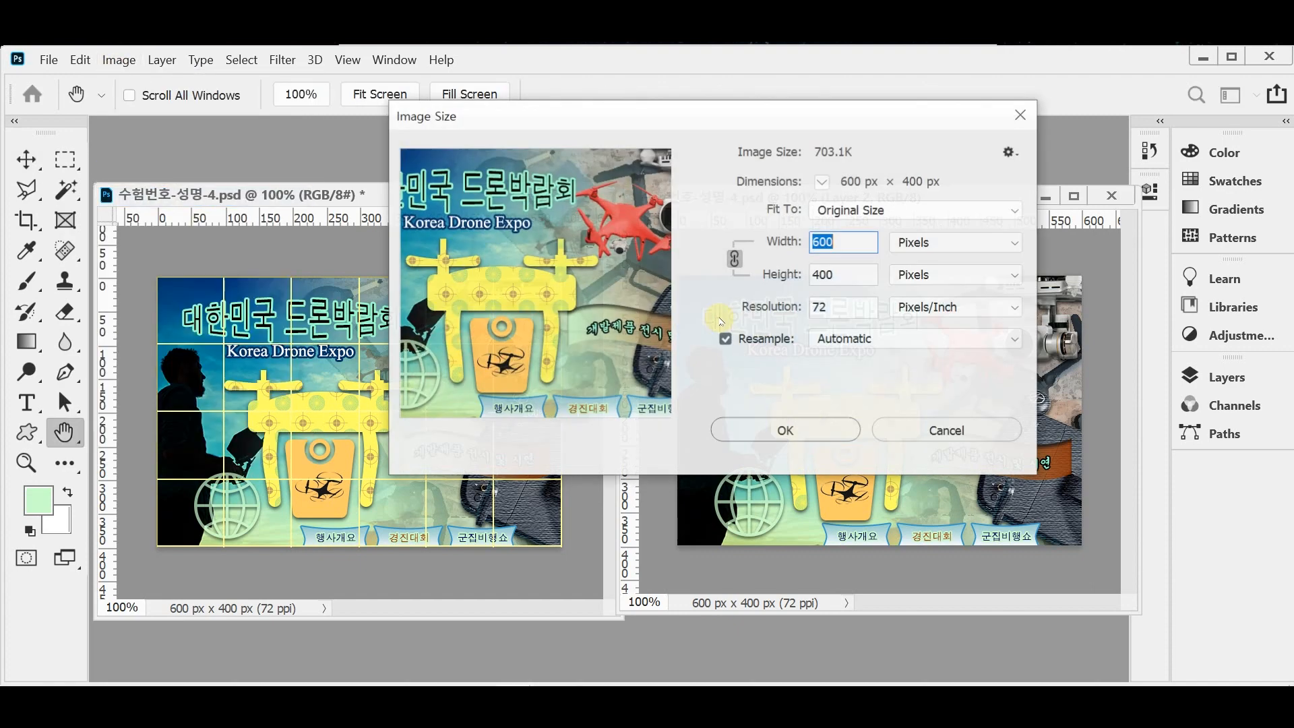
pyautogui.write('60')
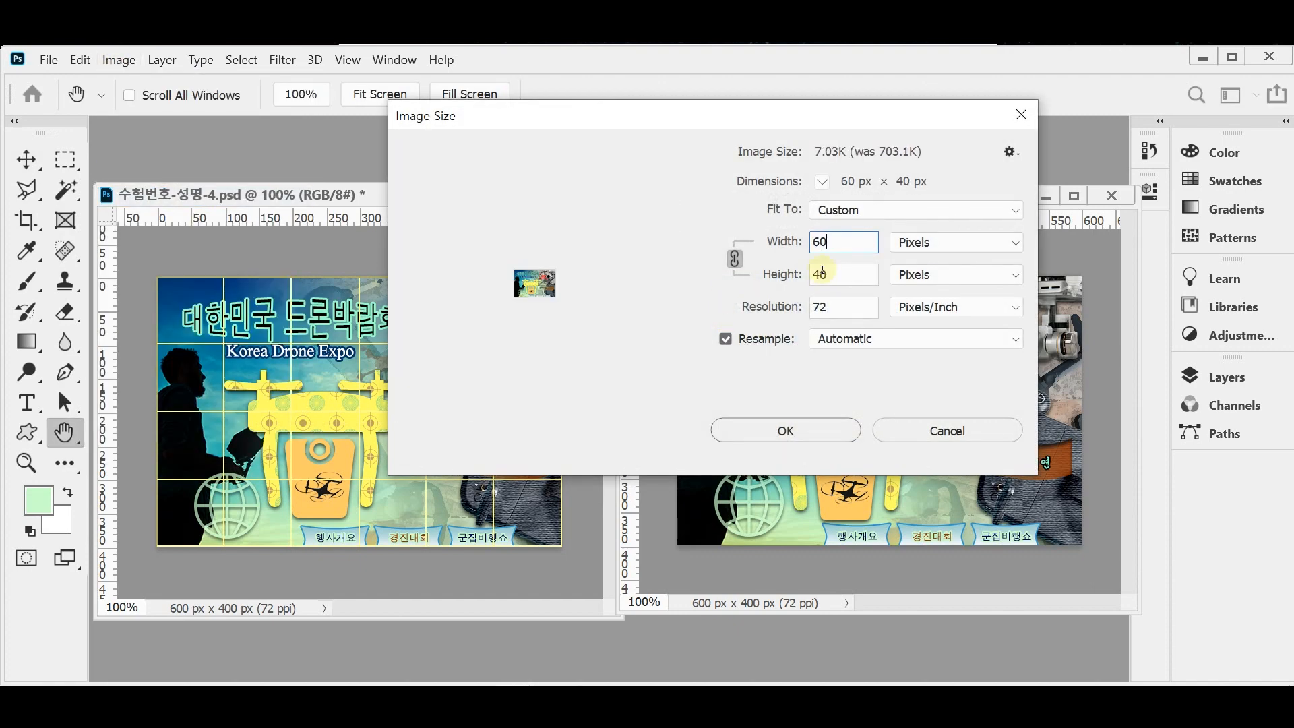
pyautogui.press('Return')
# Save the reduced document as 수험번호-성명-4.psd in the GTQ folder of the documents (문서) folder
pyautogui.hotkey('ctrl', 'shift', 's')
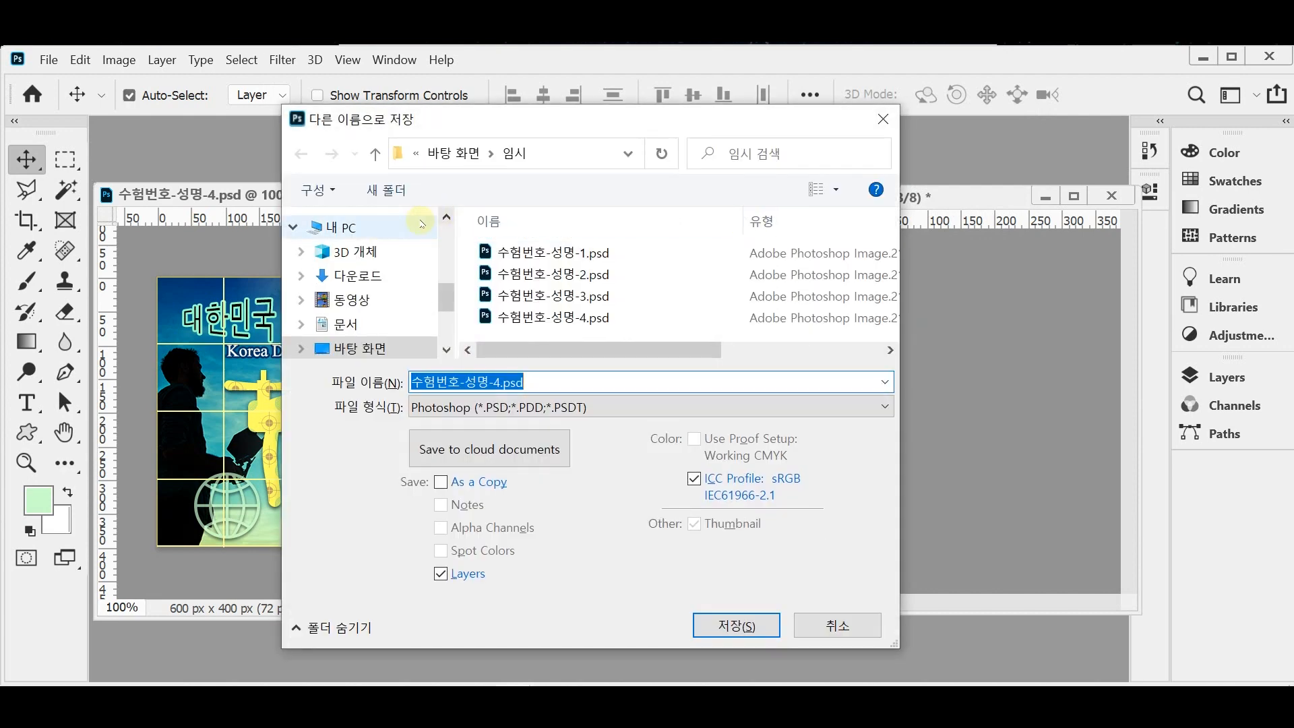
pyautogui.click(344, 228)
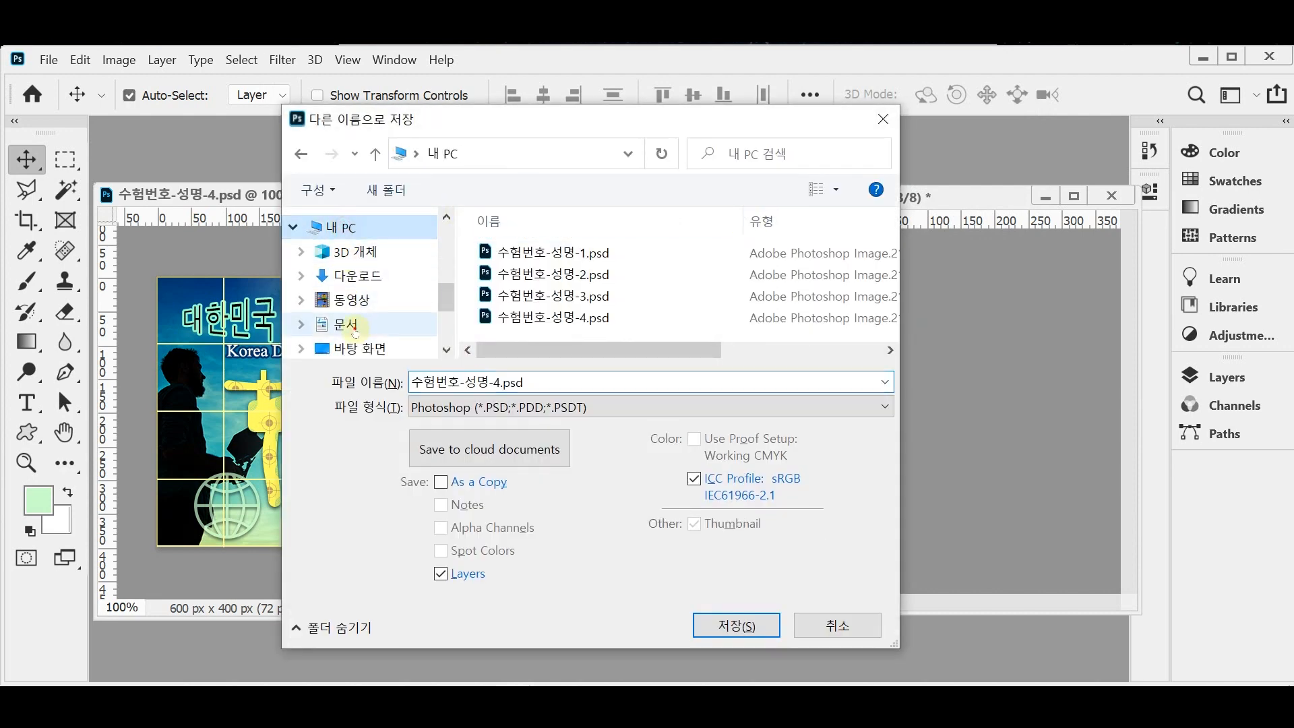
pyautogui.click(347, 325)
pyautogui.doubleClick(573, 326)
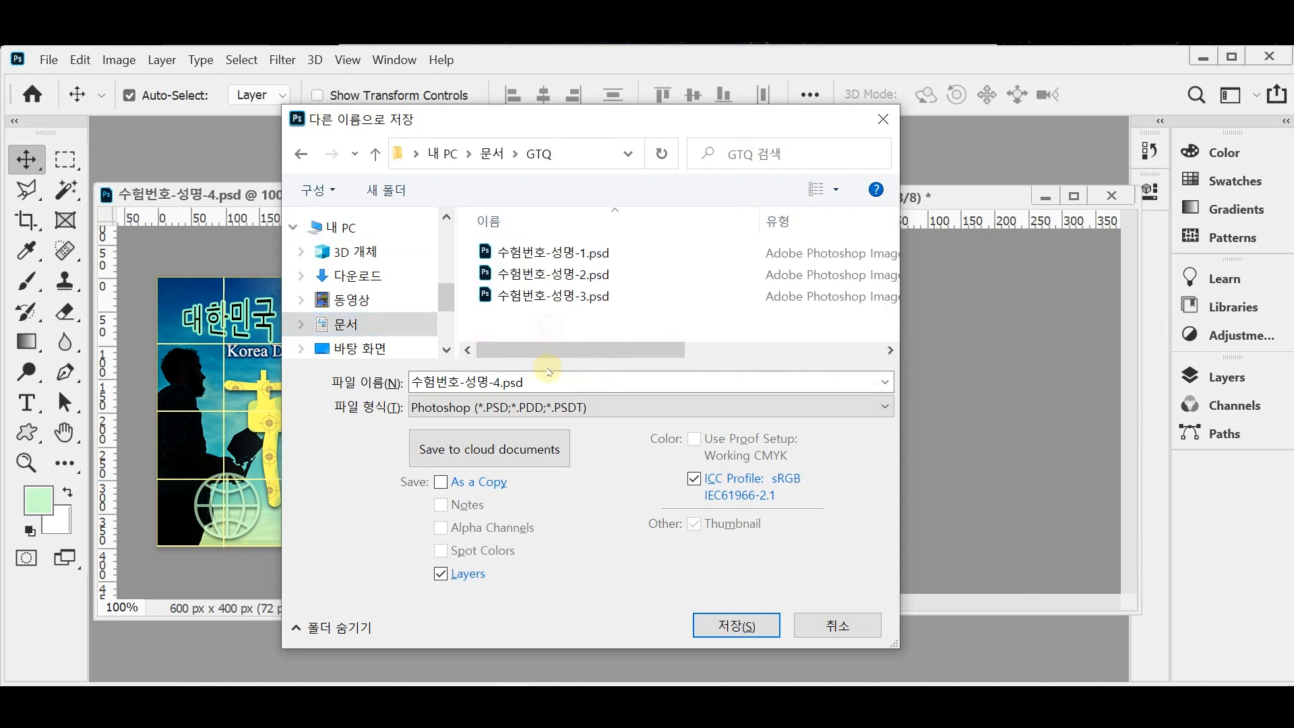
pyautogui.click(718, 623)
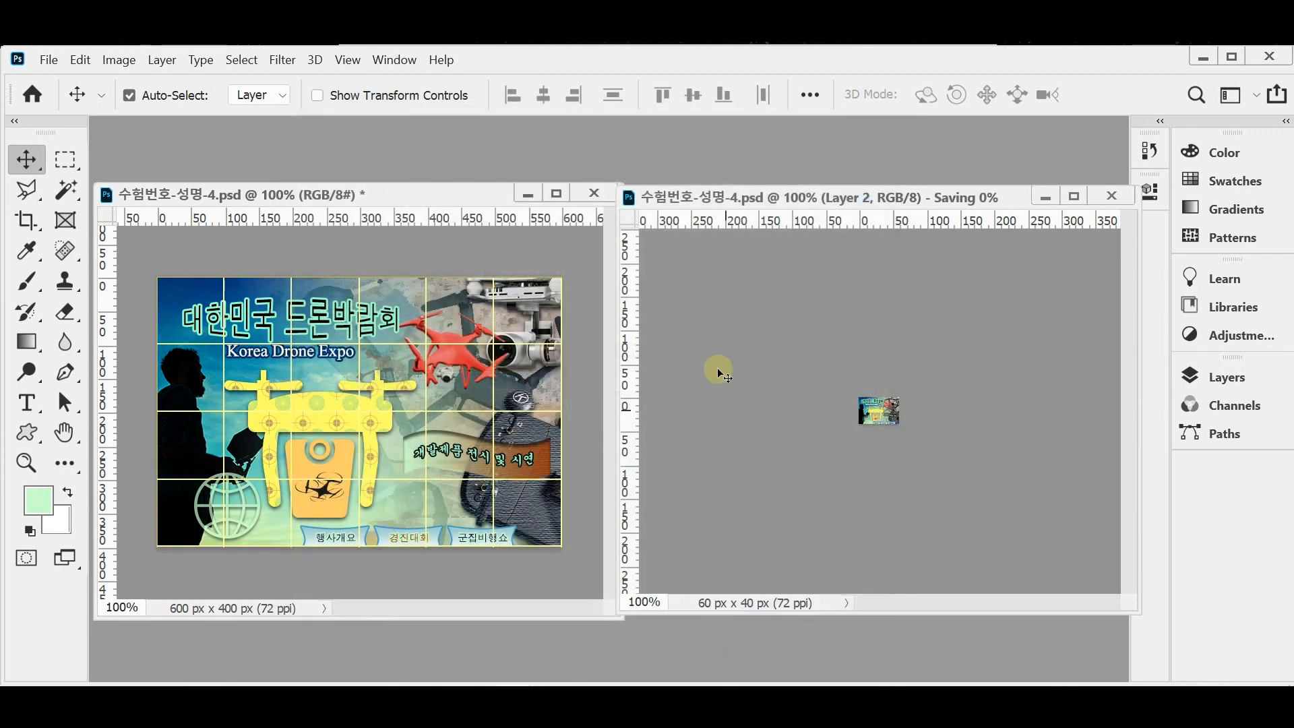